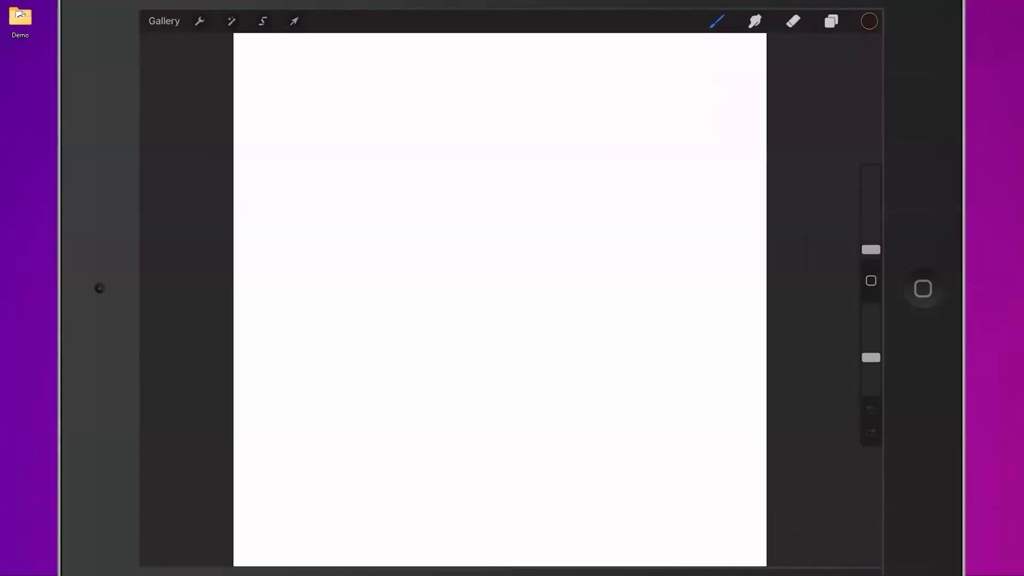
Step: Undo the stray test mark and set the canvas background color to a medium grey
{"action": "left_click_drag", "start_coordinate": [534, 524], "coordinate": [539, 530]}
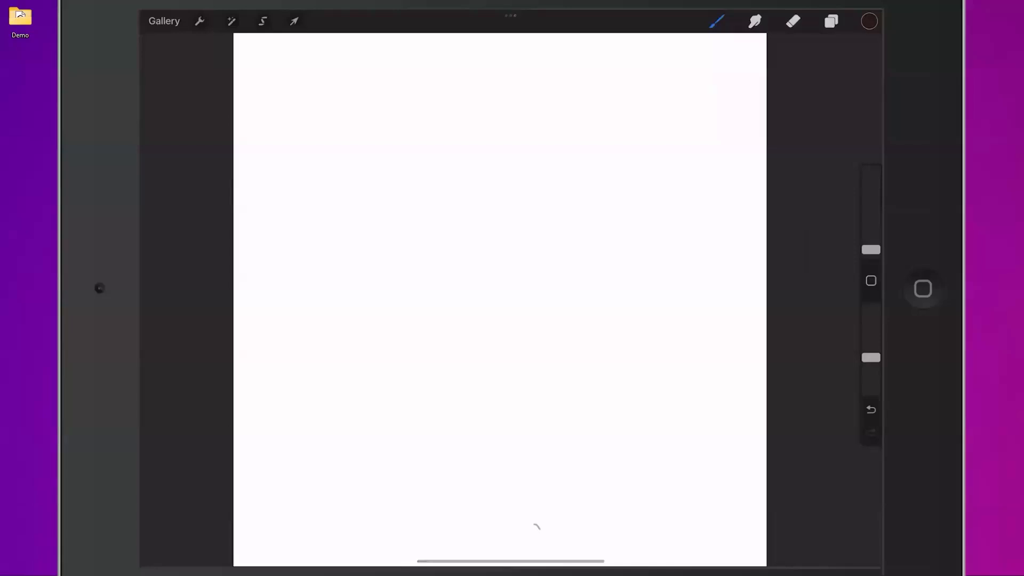
{"action": "key", "text": "ctrl+z"}
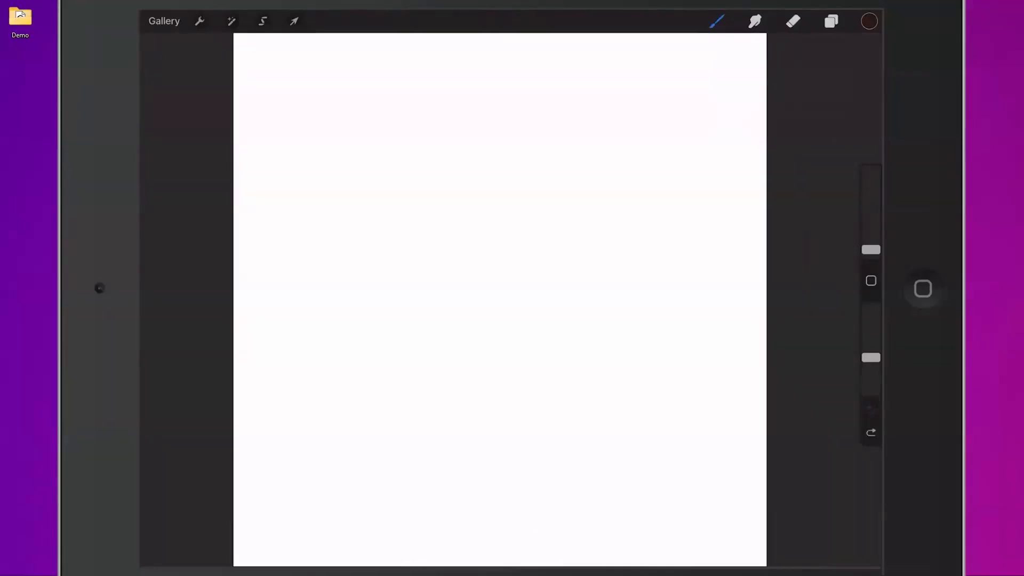
{"action": "left_click", "coordinate": [831, 22]}
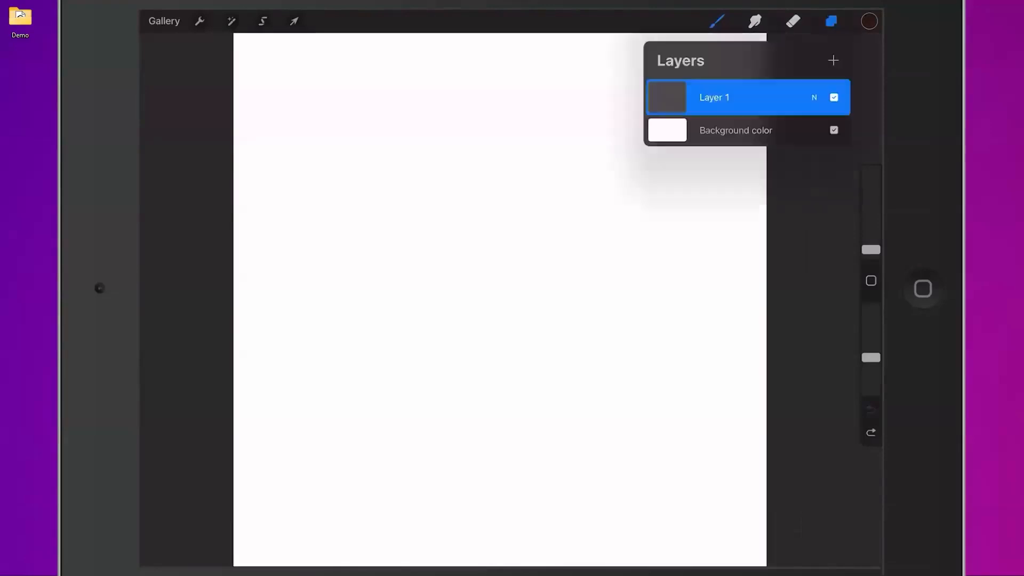
{"action": "left_click", "coordinate": [735, 130]}
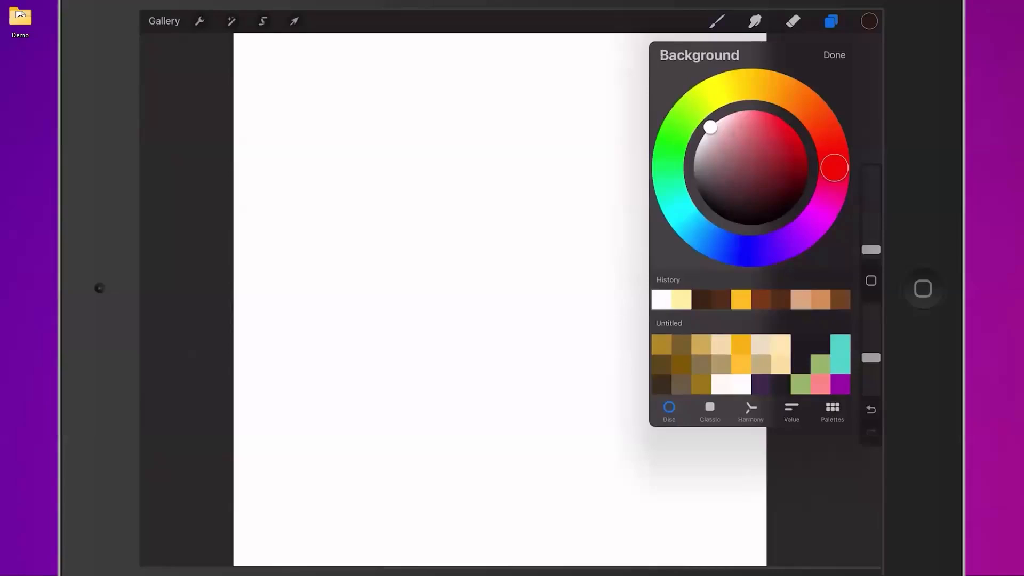
{"action": "left_click_drag", "start_coordinate": [710, 127], "coordinate": [693, 175]}
{"action": "left_click", "coordinate": [834, 55]}
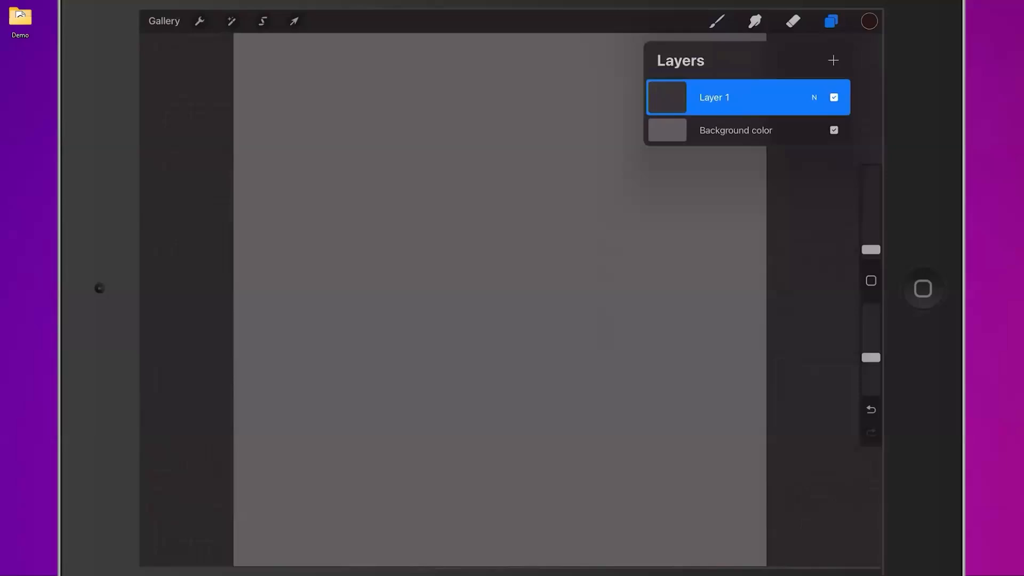
{"action": "left_click", "coordinate": [831, 21]}
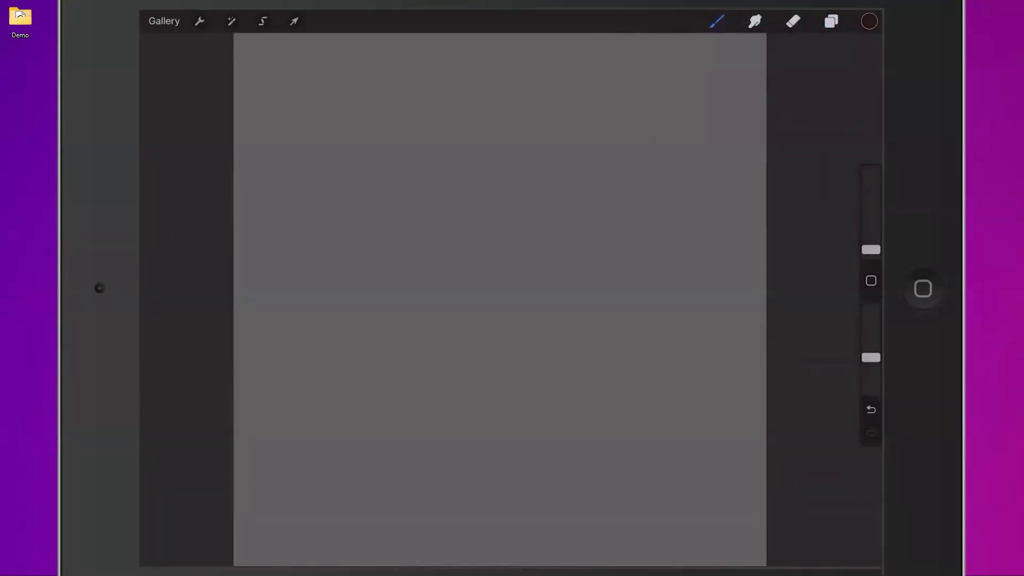
Step: Enable the Drawing Guide and set it to Radial symmetry with Assisted Drawing on
{"action": "left_click", "coordinate": [199, 21]}
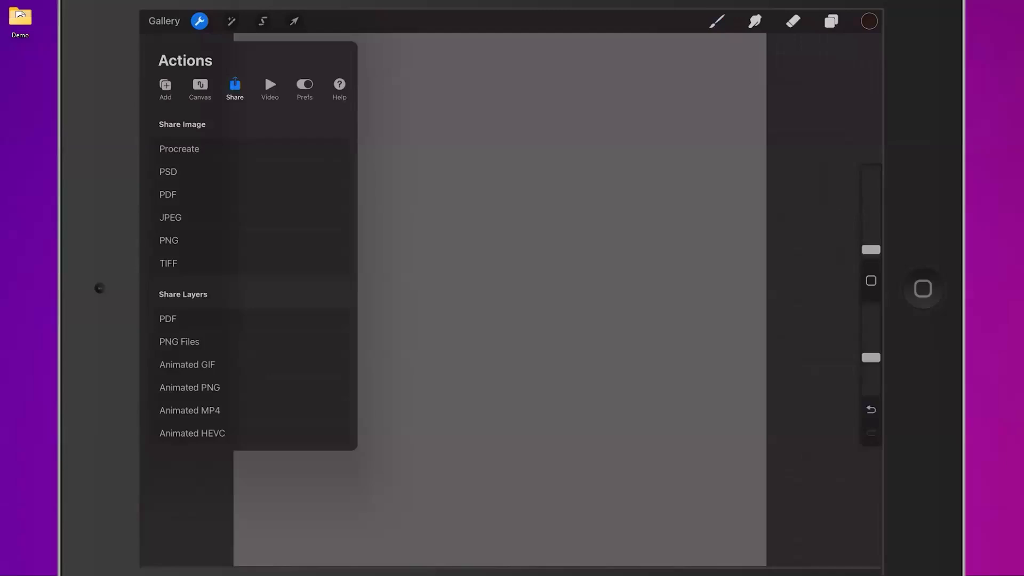
{"action": "left_click", "coordinate": [200, 87]}
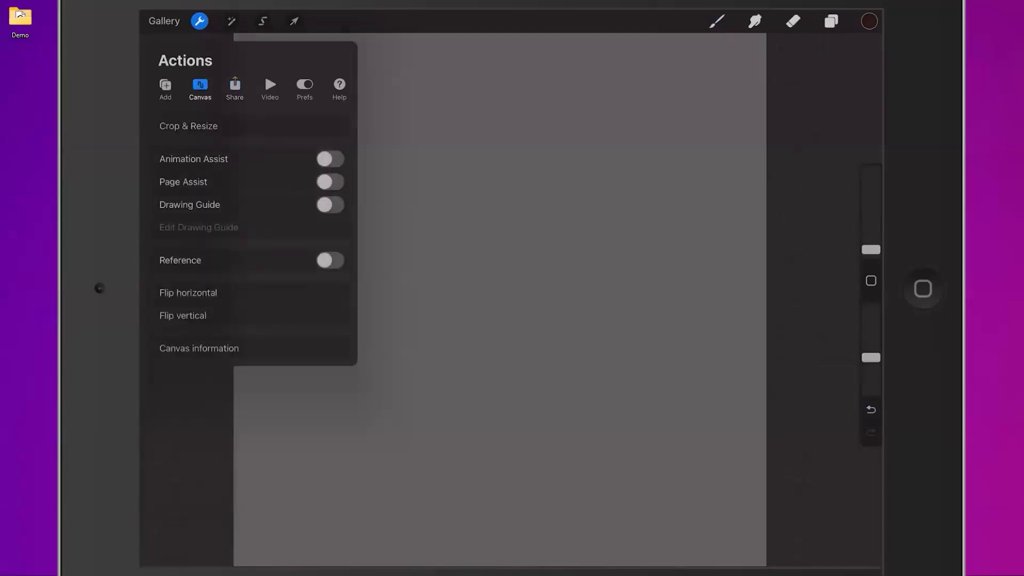
{"action": "left_click", "coordinate": [330, 205]}
{"action": "left_click", "coordinate": [198, 227]}
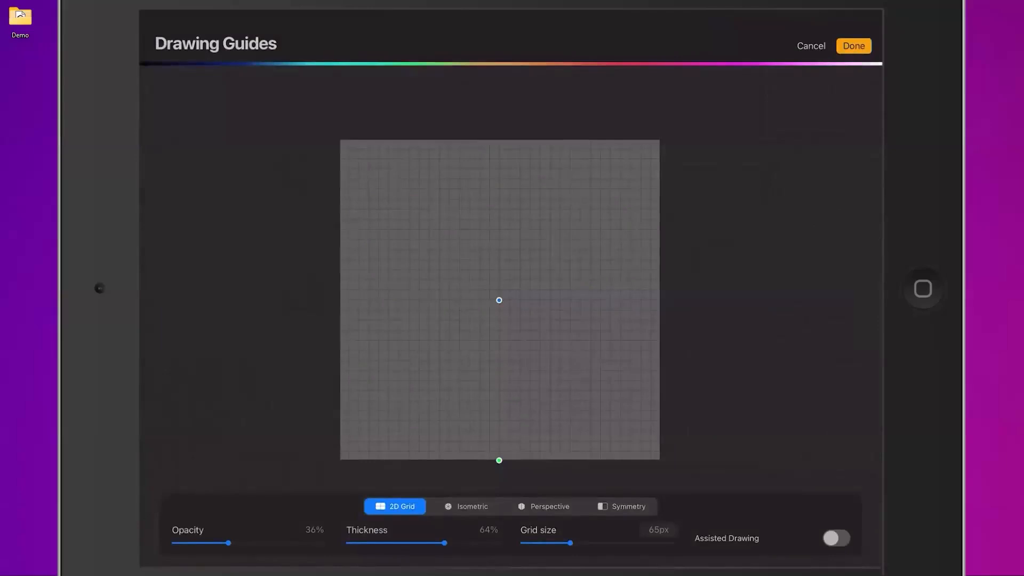
{"action": "left_click", "coordinate": [622, 506]}
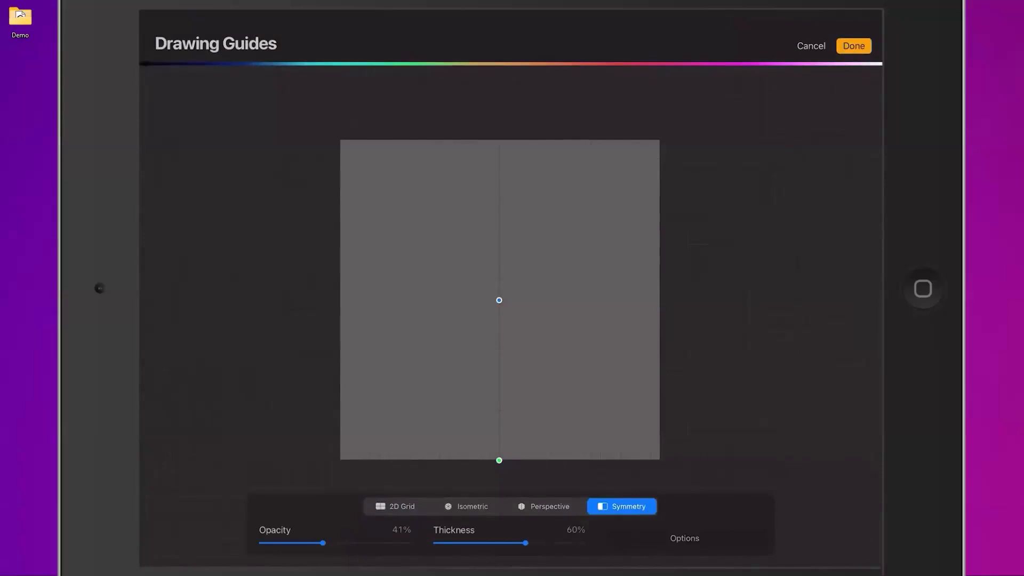
{"action": "left_click", "coordinate": [684, 538]}
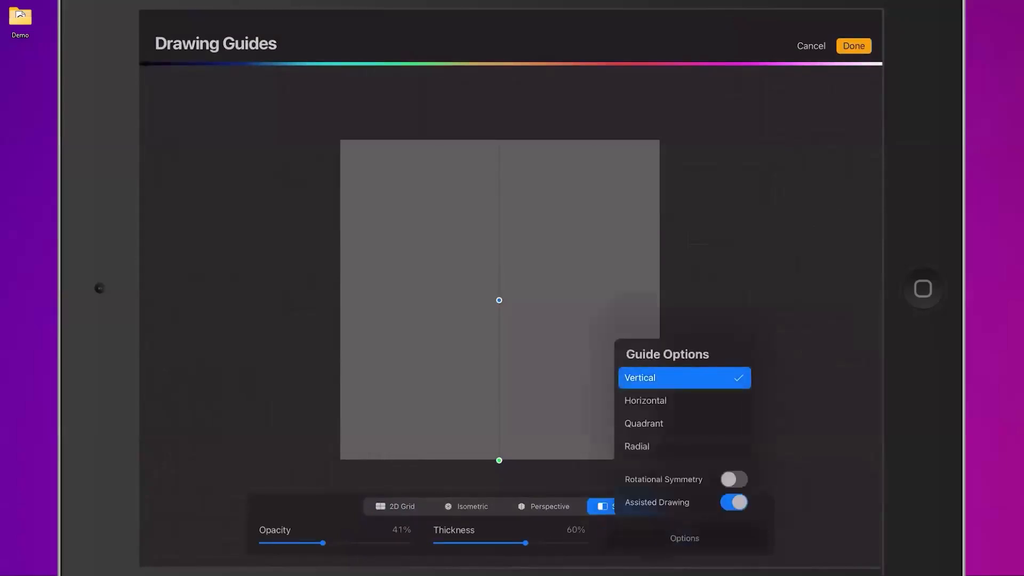
{"action": "left_click", "coordinate": [684, 423]}
{"action": "left_click", "coordinate": [684, 446]}
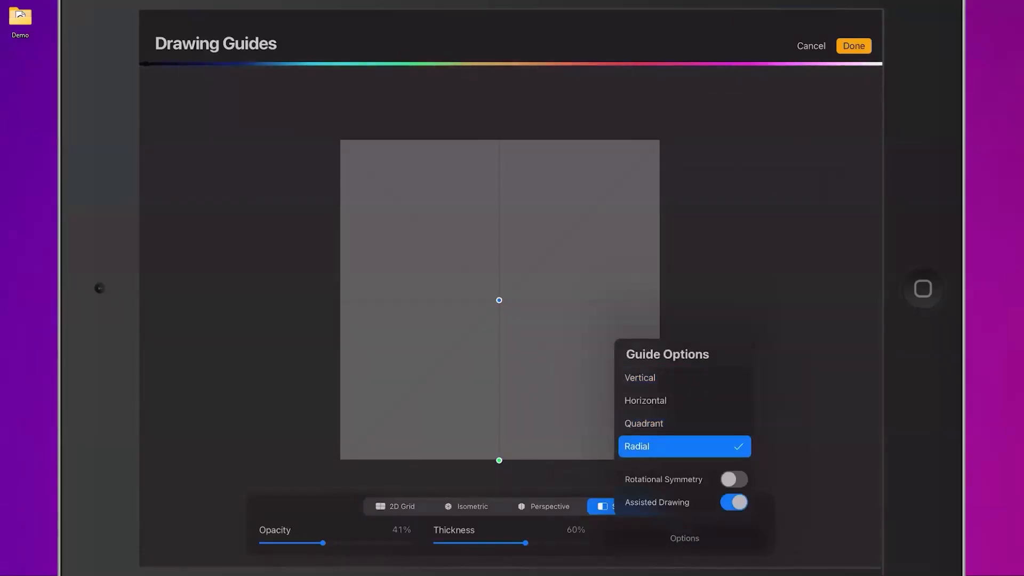
{"action": "left_click", "coordinate": [853, 45]}
{"action": "left_click", "coordinate": [854, 46]}
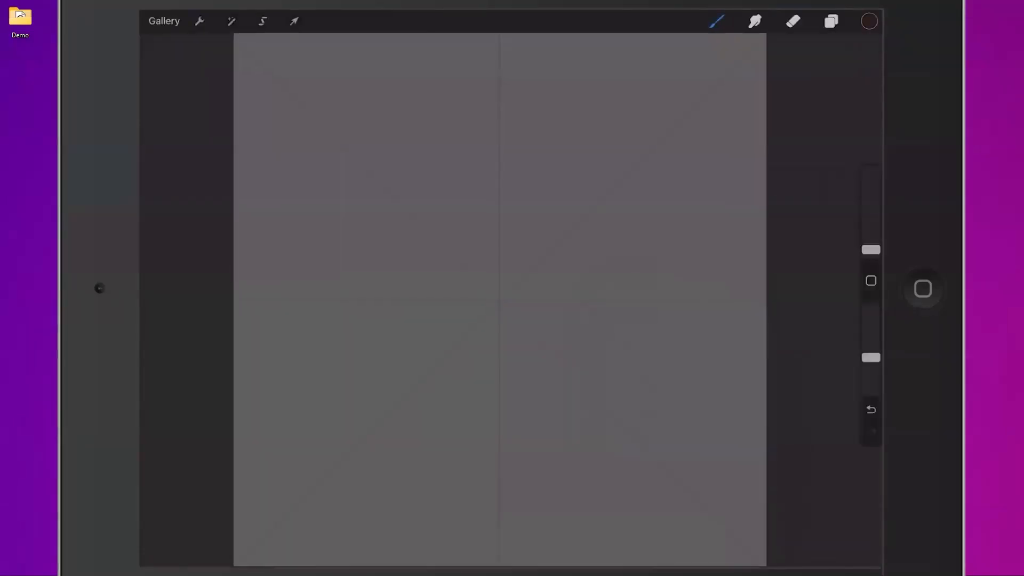
Step: Shift the brush color's hue to golden yellow, try a radially mirrored swirl around the canvas centre and undo it
{"action": "left_click", "coordinate": [869, 21]}
{"action": "left_click_drag", "start_coordinate": [807, 107], "coordinate": [745, 84]}
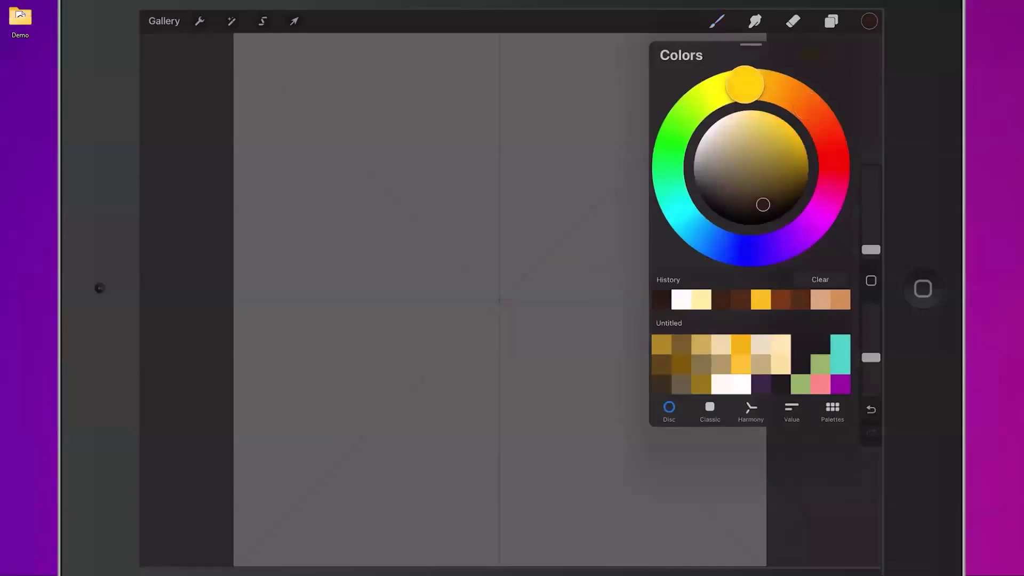
{"action": "left_click", "coordinate": [869, 21]}
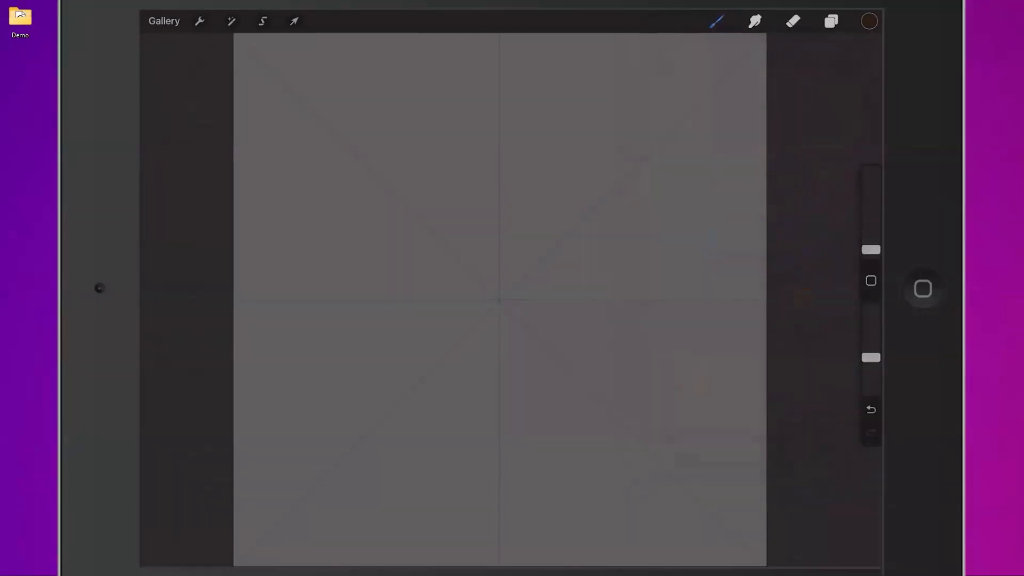
{"action": "mouse_move", "coordinate": [539, 225]}
{"action": "left_mouse_down"}
{"action": "mouse_move", "coordinate": [587, 158]}
{"action": "mouse_move", "coordinate": [521, 158]}
{"action": "mouse_move", "coordinate": [556, 173]}
{"action": "left_mouse_up"}
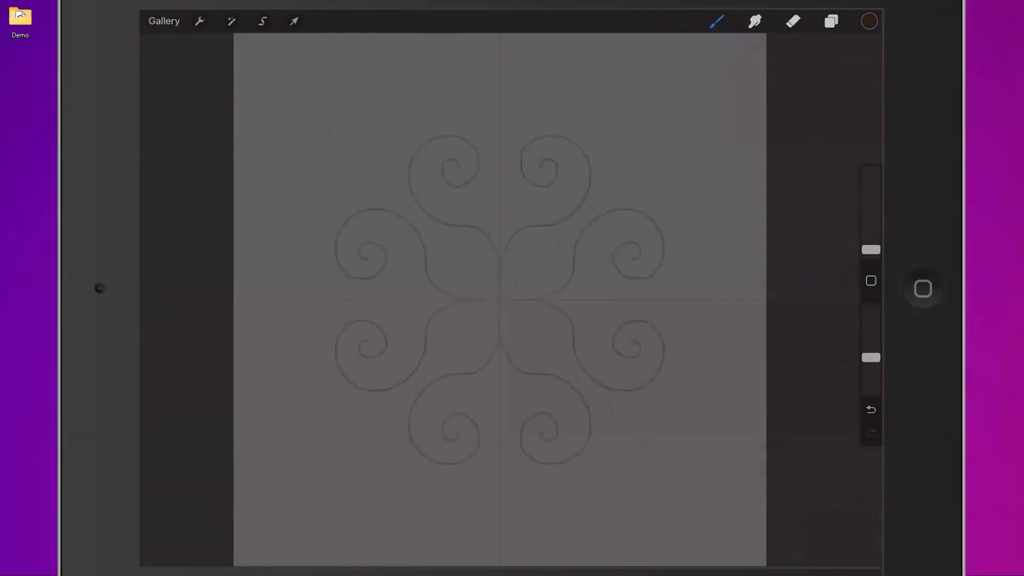
{"action": "key", "text": "ctrl+z"}
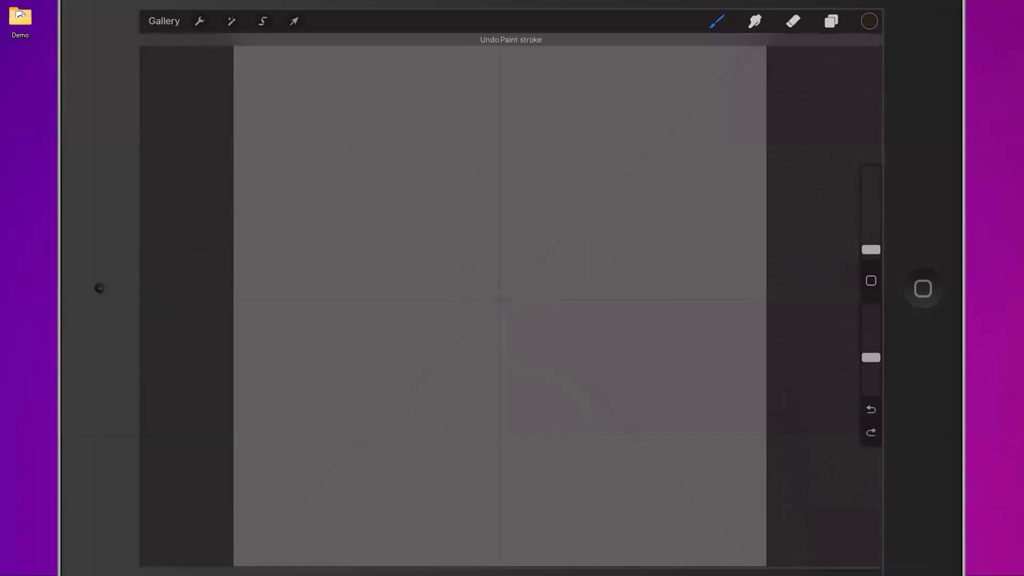
Step: Lighten the brush color to a pale yellow and return to painting
{"action": "left_click", "coordinate": [869, 20]}
{"action": "left_click_drag", "start_coordinate": [757, 124], "coordinate": [748, 110]}
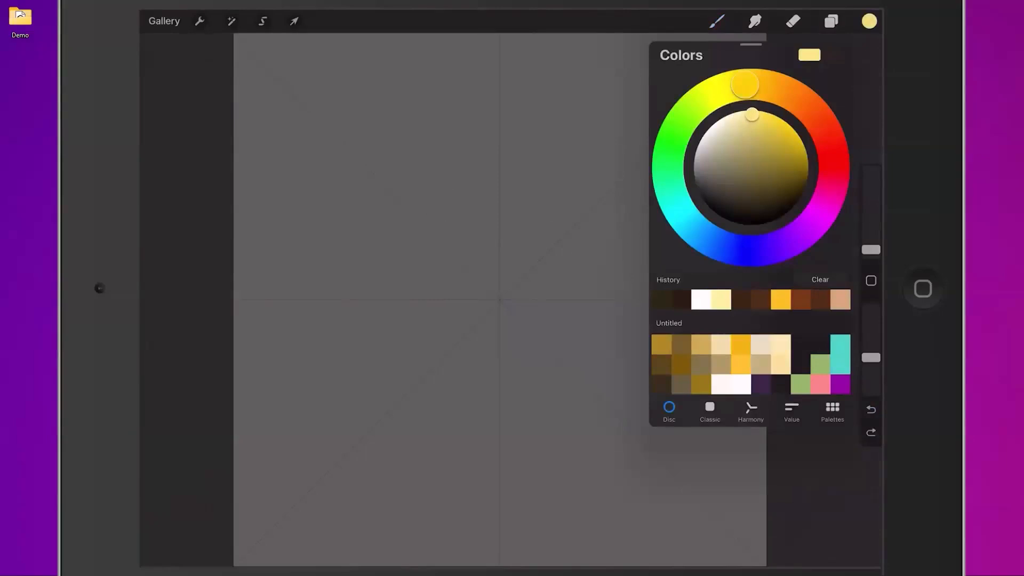
{"action": "left_click", "coordinate": [716, 21]}
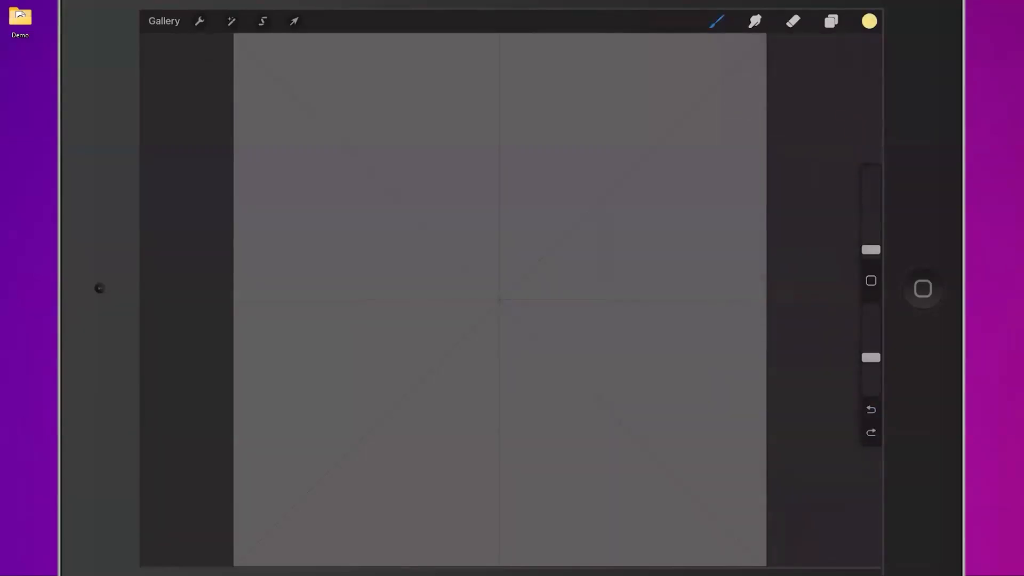
Step: Draw a radial flower with four large notched petals, curled flourishes inside them and small pointed petals between them
{"action": "mouse_move", "coordinate": [499, 298]}
{"action": "left_mouse_down"}
{"action": "mouse_move", "coordinate": [513, 195]}
{"action": "mouse_move", "coordinate": [578, 123]}
{"action": "mouse_move", "coordinate": [606, 116]}
{"action": "mouse_move", "coordinate": [646, 155]}
{"action": "left_mouse_up"}
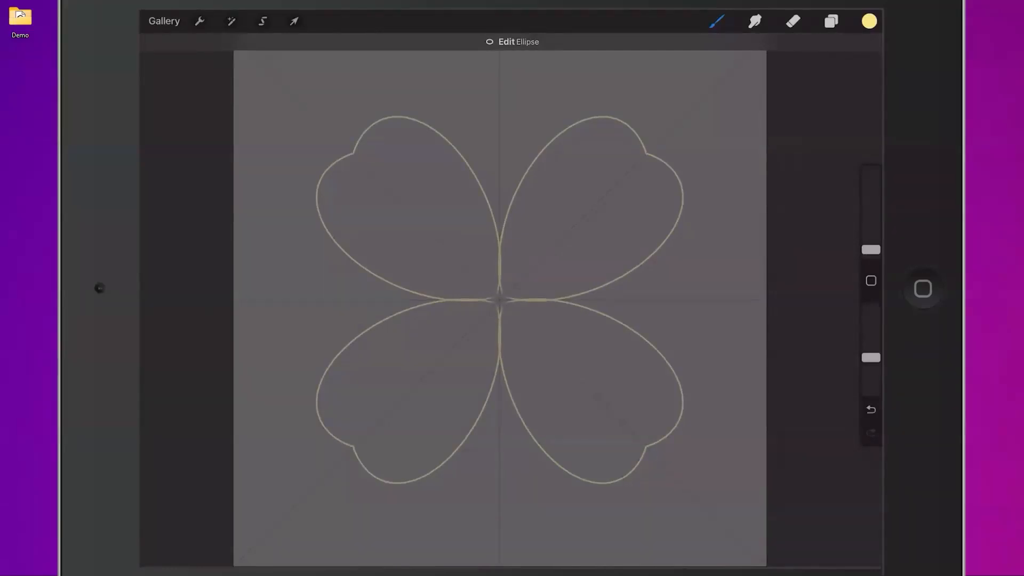
{"action": "mouse_move", "coordinate": [595, 355]}
{"action": "left_mouse_down"}
{"action": "mouse_move", "coordinate": [615, 354]}
{"action": "mouse_move", "coordinate": [546, 333]}
{"action": "mouse_move", "coordinate": [541, 318]}
{"action": "mouse_move", "coordinate": [560, 313]}
{"action": "mouse_move", "coordinate": [557, 326]}
{"action": "left_mouse_up"}
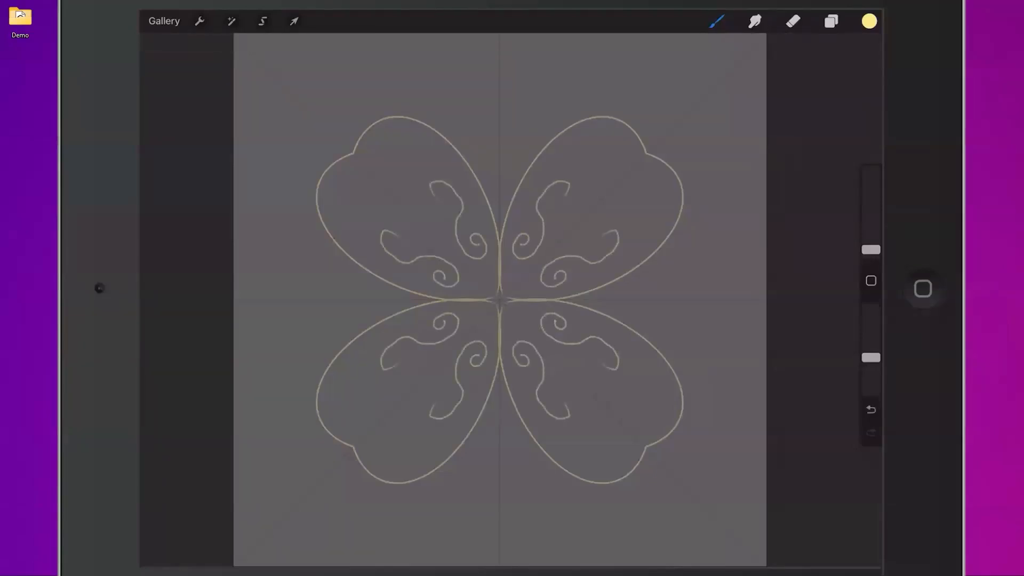
{"action": "left_click_drag", "start_coordinate": [467, 157], "coordinate": [496, 112]}
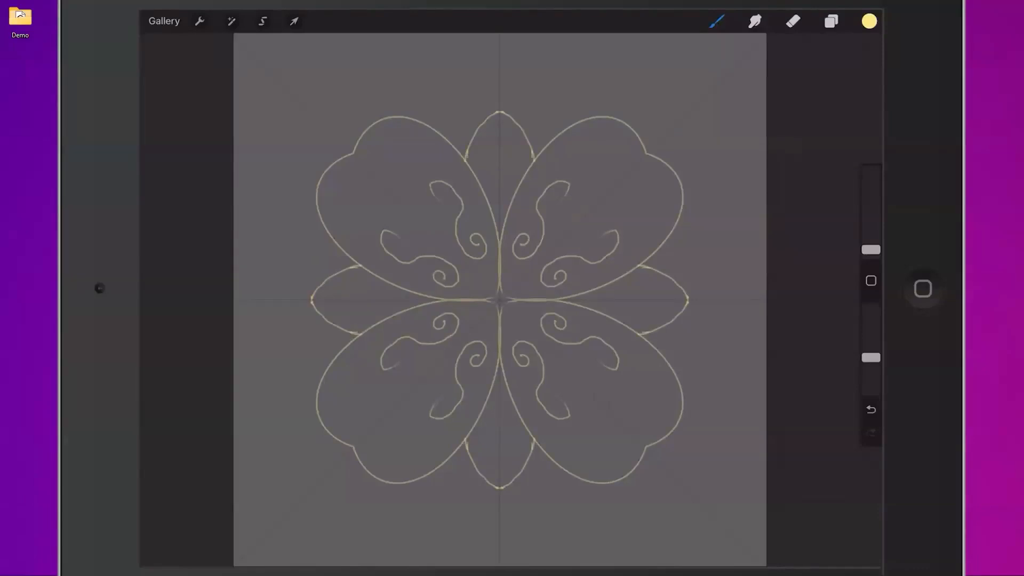
Step: Hide Layer 1 with the flower and add a new empty layer above it
{"action": "left_click", "coordinate": [831, 20]}
{"action": "left_click", "coordinate": [834, 98]}
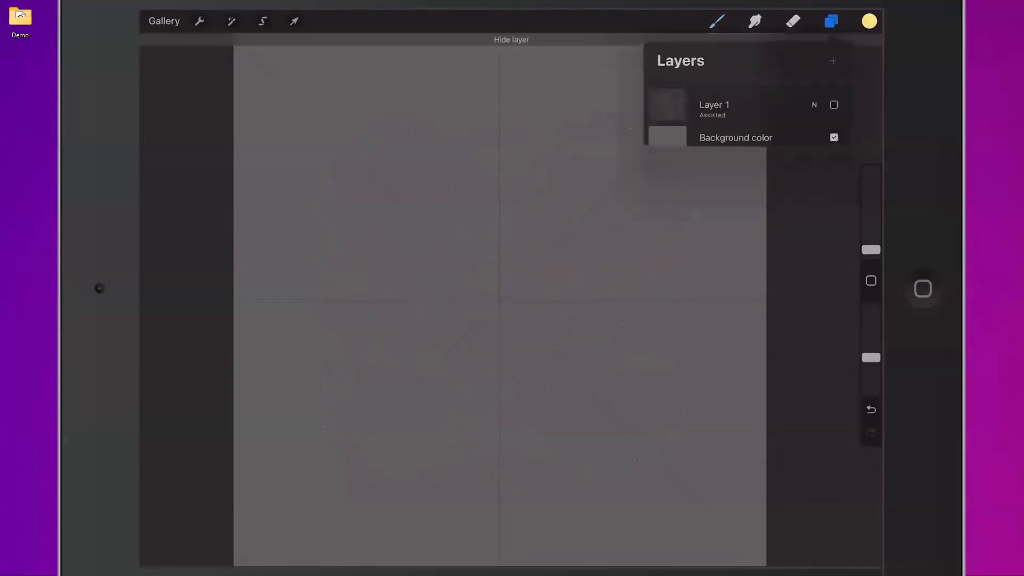
{"action": "left_click", "coordinate": [833, 61]}
{"action": "left_click", "coordinate": [831, 21]}
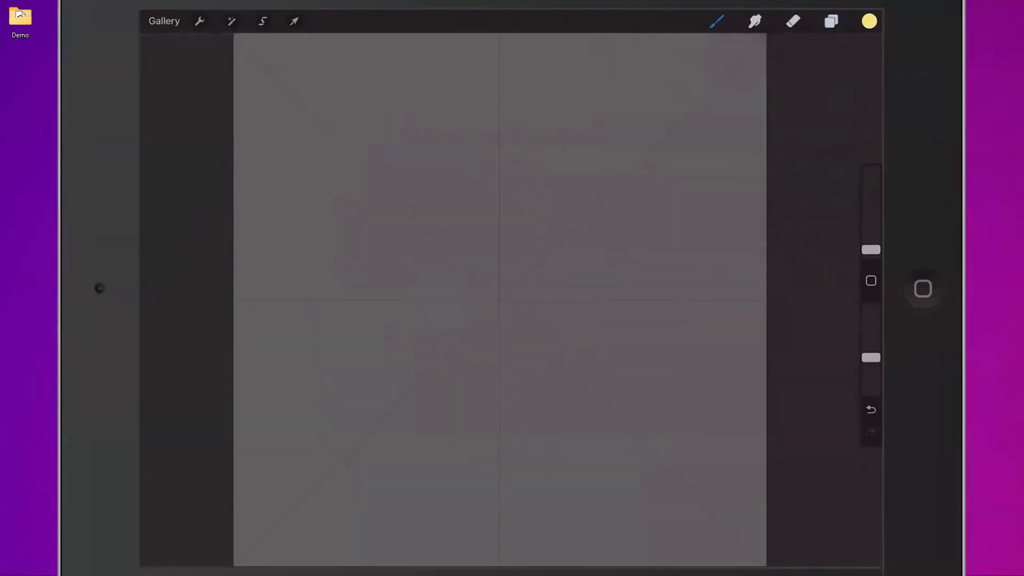
Step: Change the drawing guide's symmetry from Radial to Vertical
{"action": "left_click", "coordinate": [199, 20]}
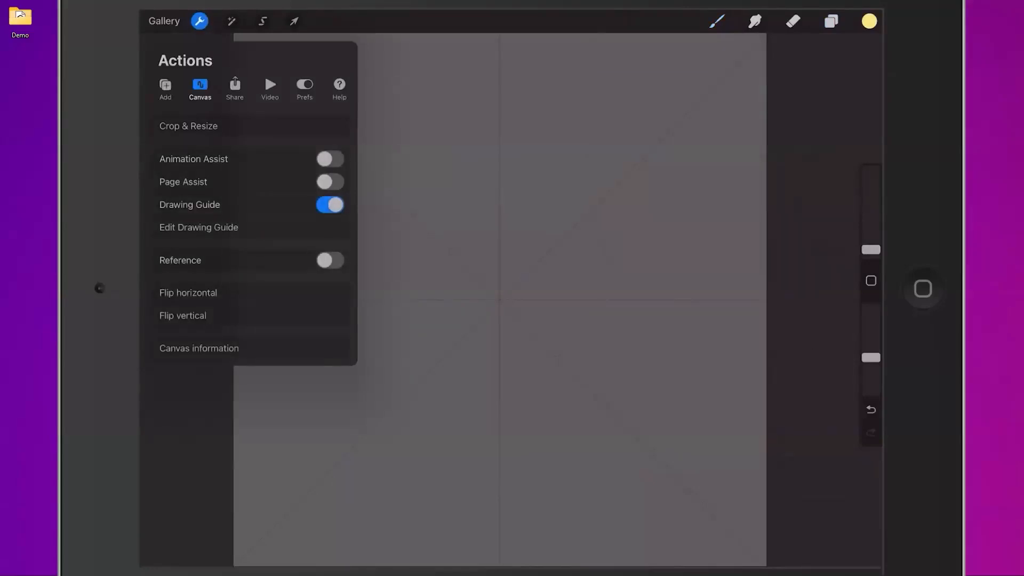
{"action": "left_click", "coordinate": [199, 227]}
{"action": "left_click", "coordinate": [685, 537]}
{"action": "left_click", "coordinate": [685, 377]}
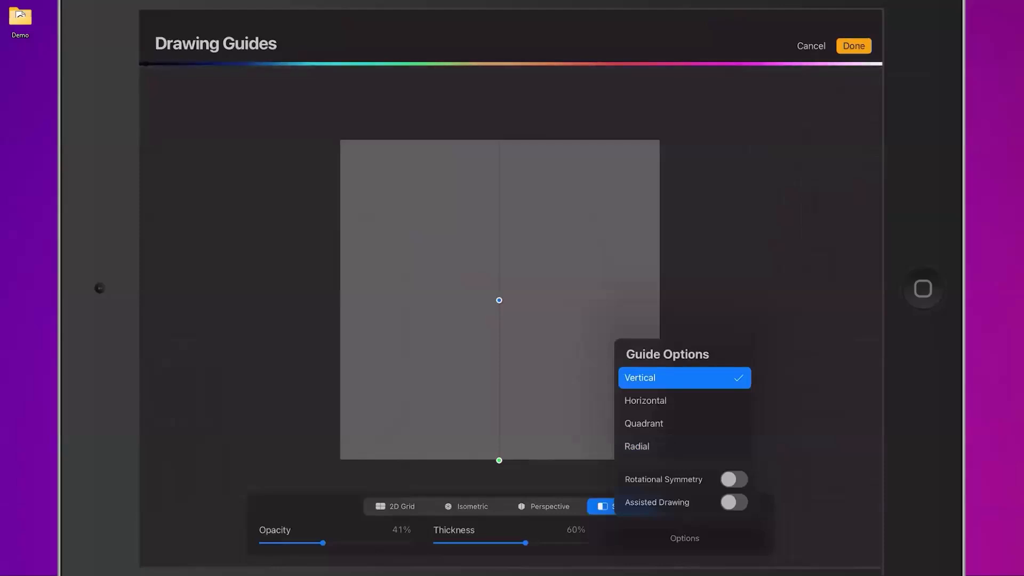
{"action": "left_click", "coordinate": [746, 240]}
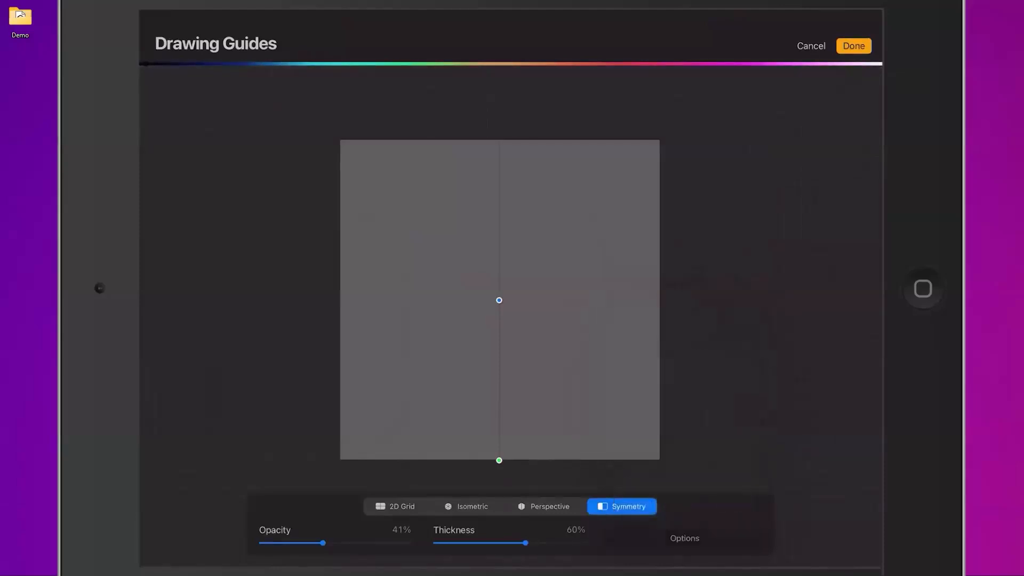
{"action": "left_click", "coordinate": [853, 45]}
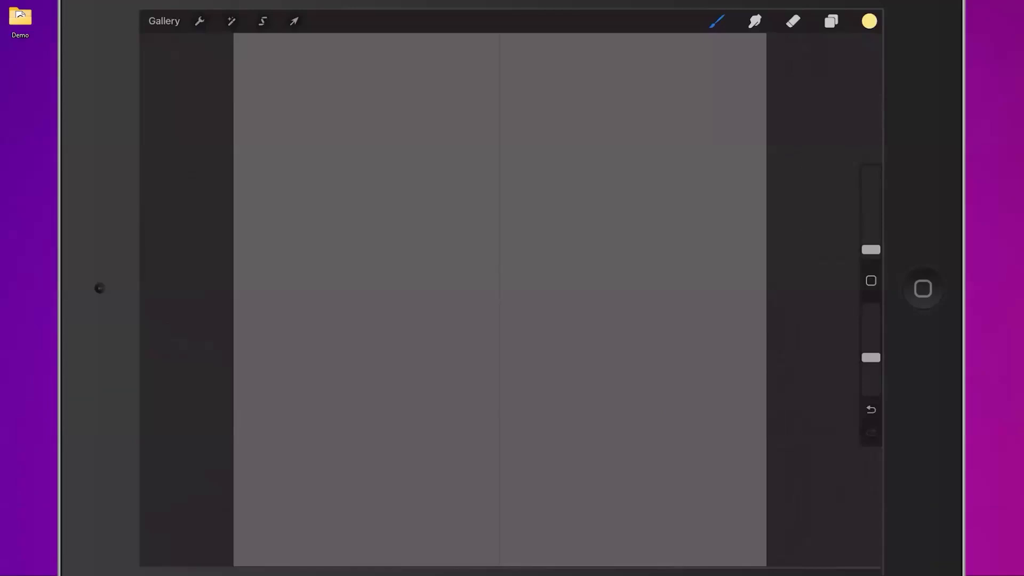
Step: Undo a trial half-oval curve and reapply the Symmetry guide so the new layer uses assisted drawing
{"action": "mouse_move", "coordinate": [499, 533]}
{"action": "left_mouse_down"}
{"action": "mouse_move", "coordinate": [392, 493]}
{"action": "mouse_move", "coordinate": [344, 409]}
{"action": "mouse_move", "coordinate": [413, 219]}
{"action": "left_mouse_up"}
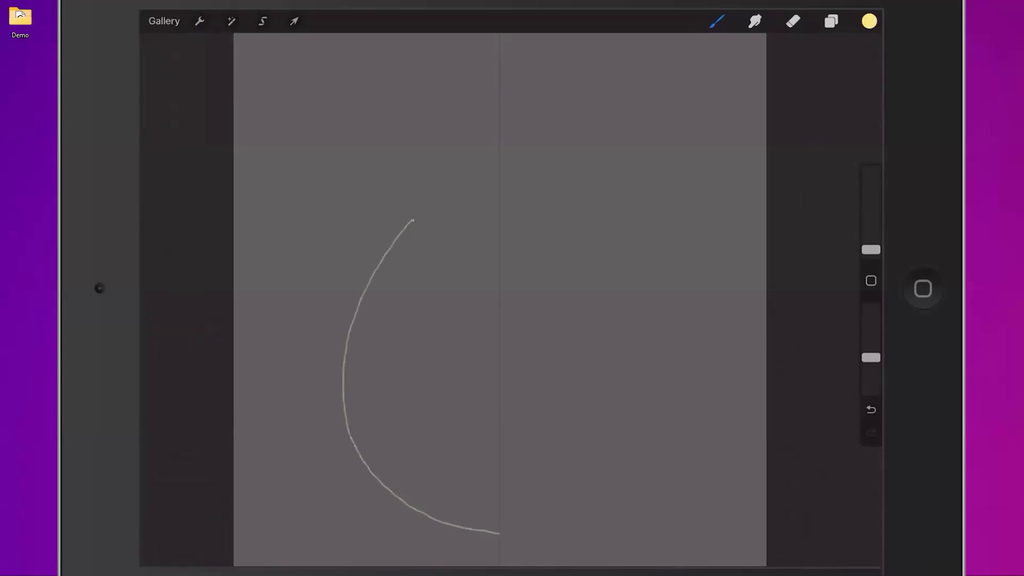
{"action": "key", "text": "ctrl+z"}
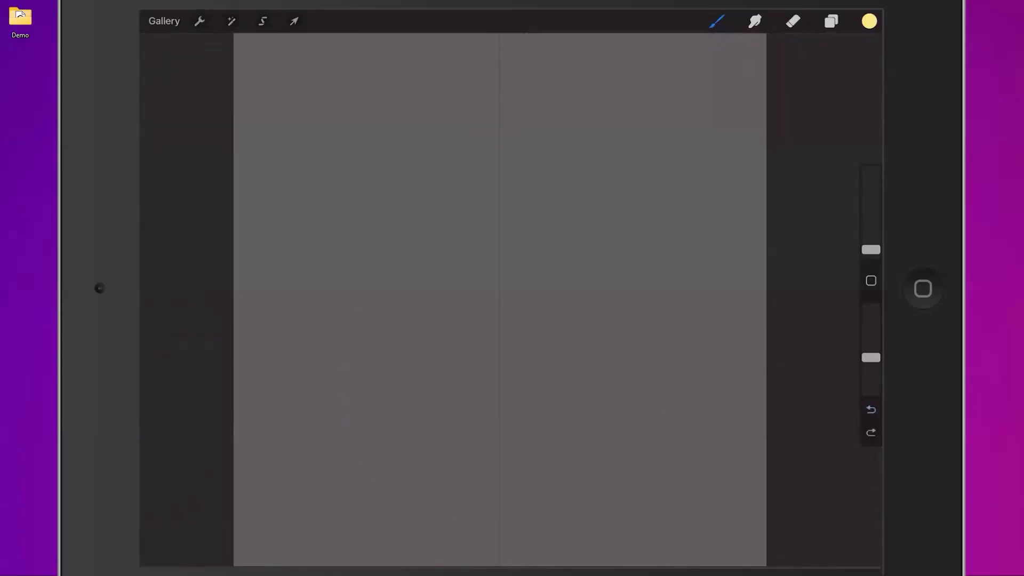
{"action": "left_click", "coordinate": [200, 21]}
{"action": "left_click", "coordinate": [199, 227]}
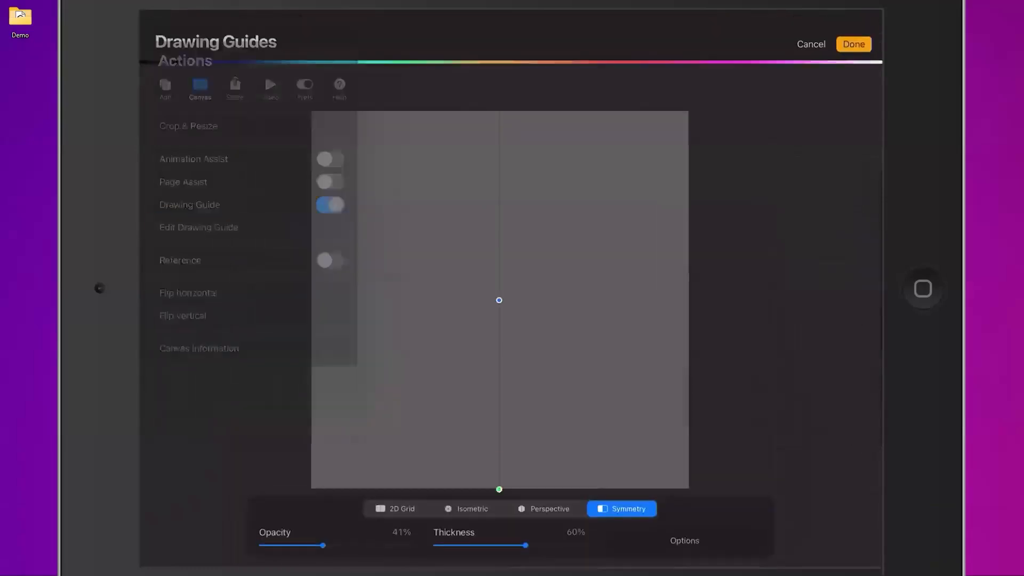
{"action": "left_click", "coordinate": [395, 506]}
{"action": "left_click", "coordinate": [622, 507]}
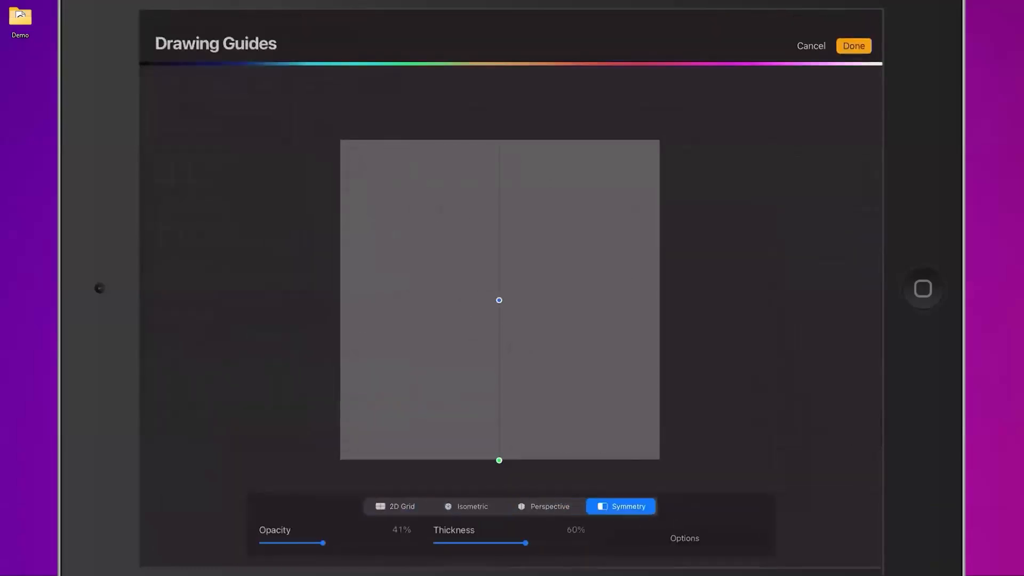
{"action": "left_click", "coordinate": [854, 46]}
Step: Check Layer 2's assisted status and try a short stroke at the lower end of the centre line, undoing it
{"action": "left_click", "coordinate": [831, 21]}
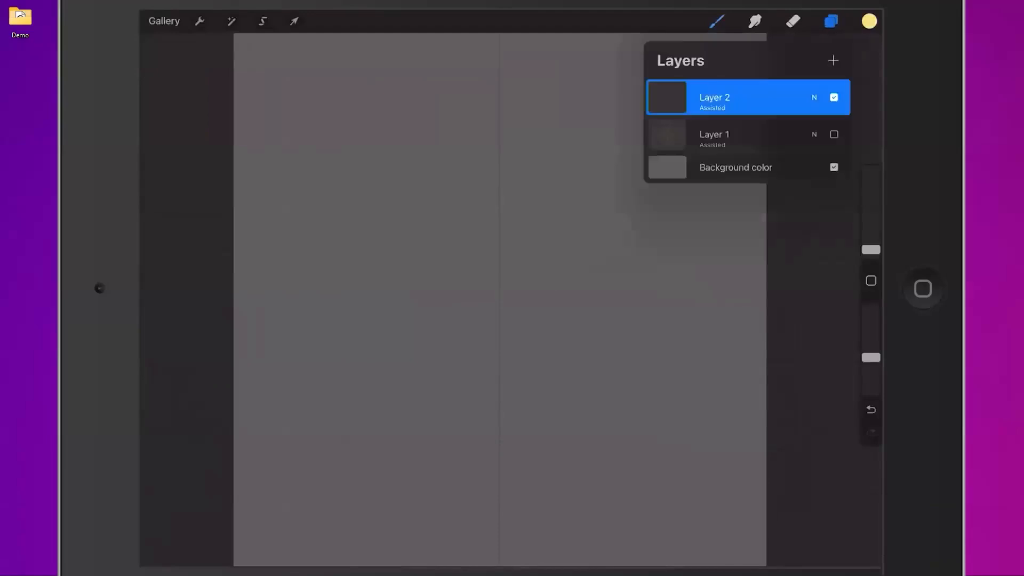
{"action": "left_click", "coordinate": [831, 21]}
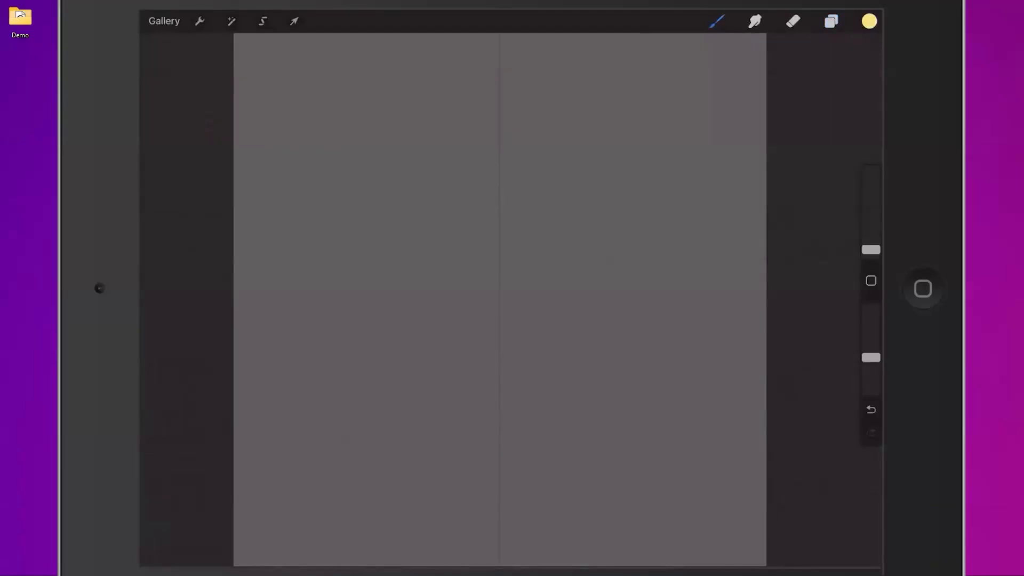
{"action": "left_click_drag", "start_coordinate": [499, 512], "coordinate": [478, 500]}
{"action": "left_click", "coordinate": [871, 410]}
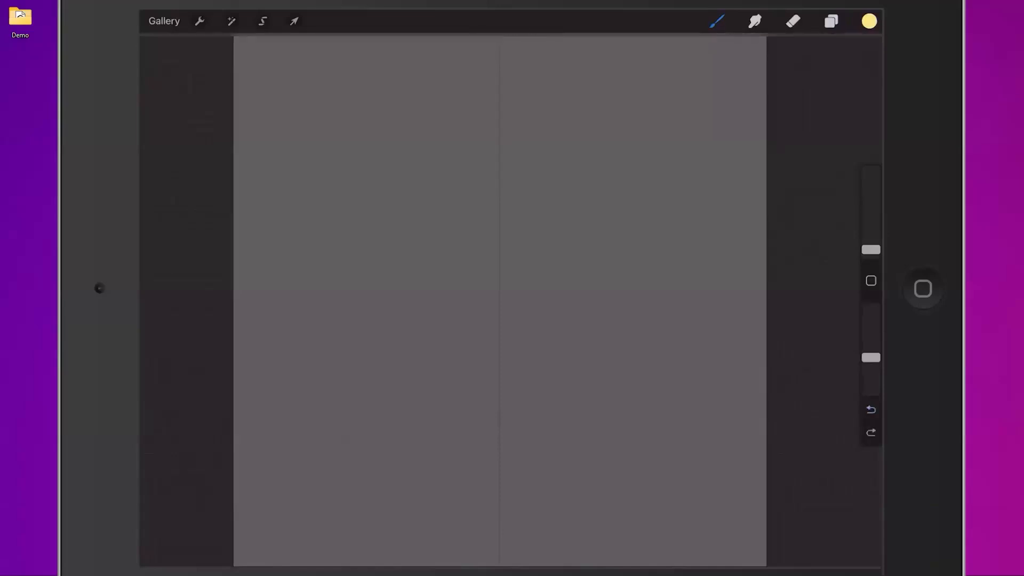
Step: Draw a thin mirrored pointed-oval outline from the lower to the upper part of the centre line and inspect its upper joint
{"action": "mouse_move", "coordinate": [496, 510]}
{"action": "left_mouse_down"}
{"action": "mouse_move", "coordinate": [412, 461]}
{"action": "mouse_move", "coordinate": [371, 391]}
{"action": "mouse_move", "coordinate": [369, 307]}
{"action": "mouse_move", "coordinate": [390, 238]}
{"action": "mouse_move", "coordinate": [421, 199]}
{"action": "mouse_move", "coordinate": [451, 166]}
{"action": "mouse_move", "coordinate": [498, 144]}
{"action": "left_mouse_up"}
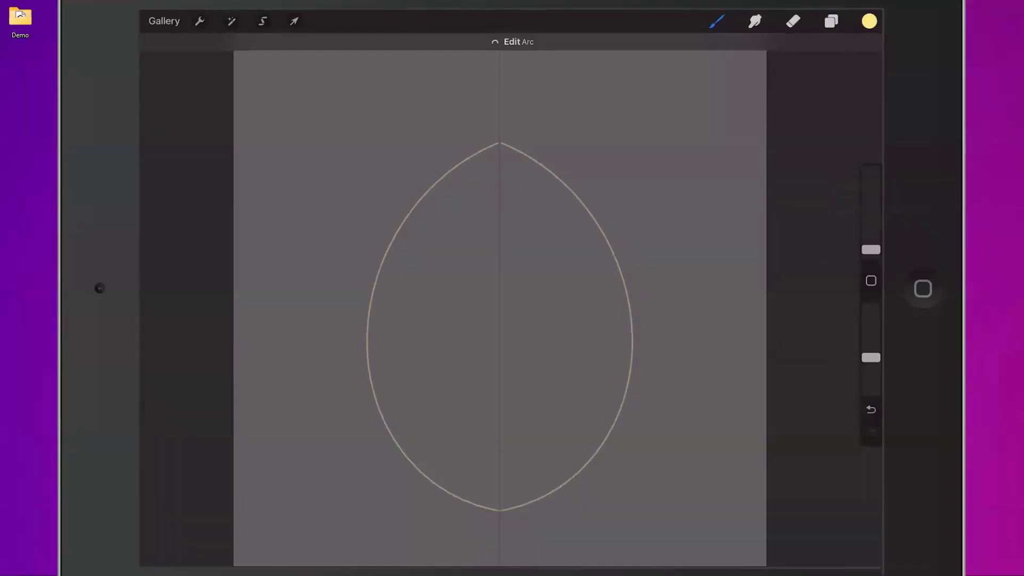
{"action": "scroll", "coordinate": [500, 288], "scroll_direction": "up", "scroll_amount": 5}
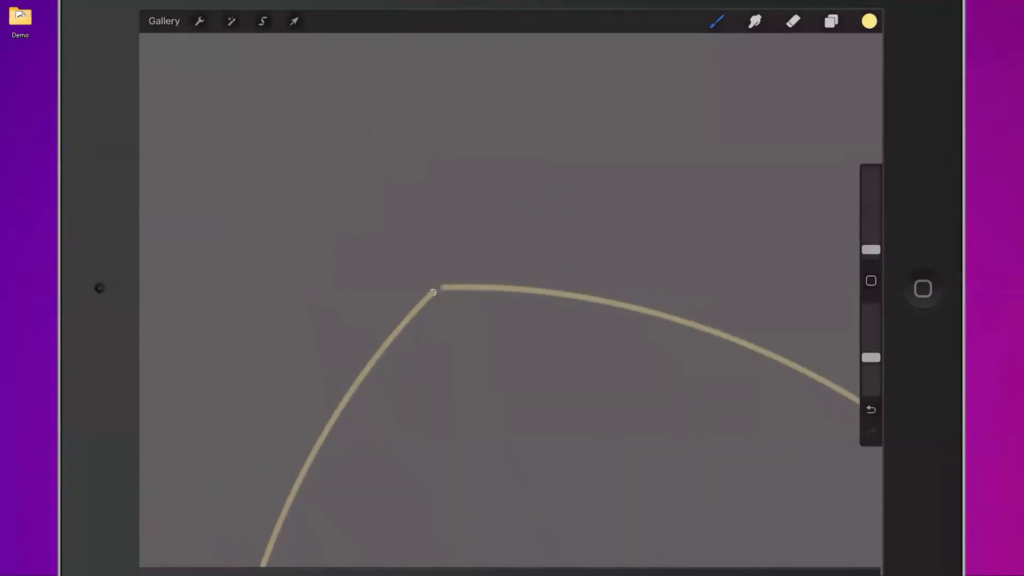
{"action": "scroll", "coordinate": [511, 300], "scroll_direction": "down", "scroll_amount": 5}
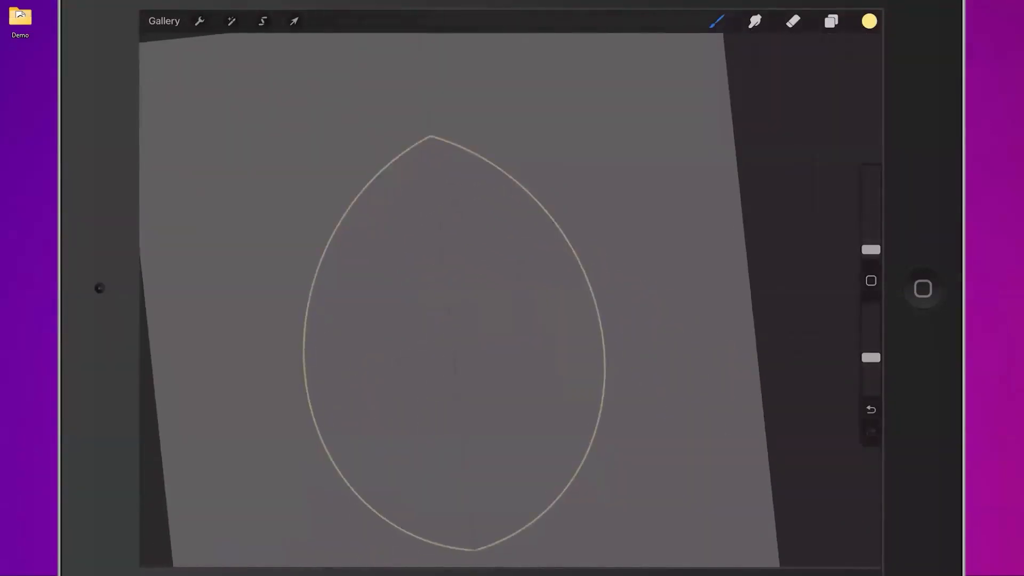
Step: Try to fill the thin oval outline with pale yellow using ColorDrop, and undo the fill
{"action": "left_click_drag", "start_coordinate": [869, 21], "coordinate": [635, 279]}
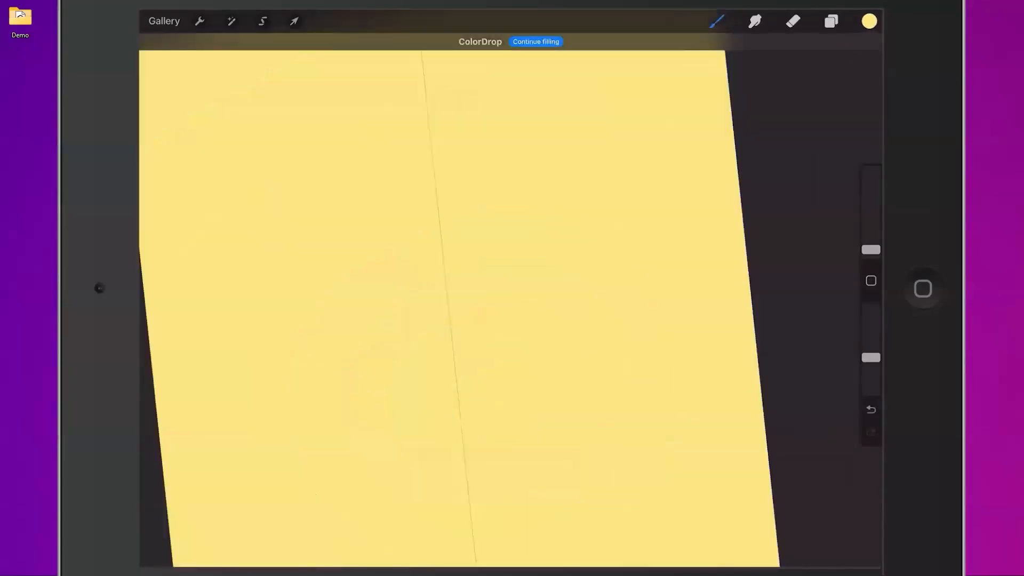
{"action": "key", "text": "ctrl+z"}
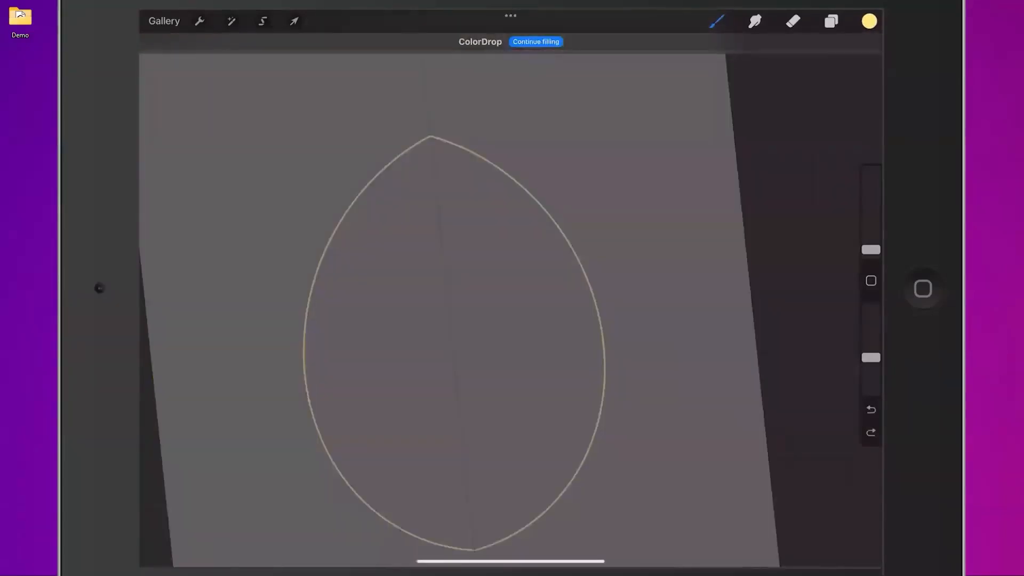
{"action": "scroll", "coordinate": [511, 300], "scroll_direction": "down", "scroll_amount": 3}
{"action": "scroll", "coordinate": [511, 300], "scroll_direction": "up", "scroll_amount": 3}
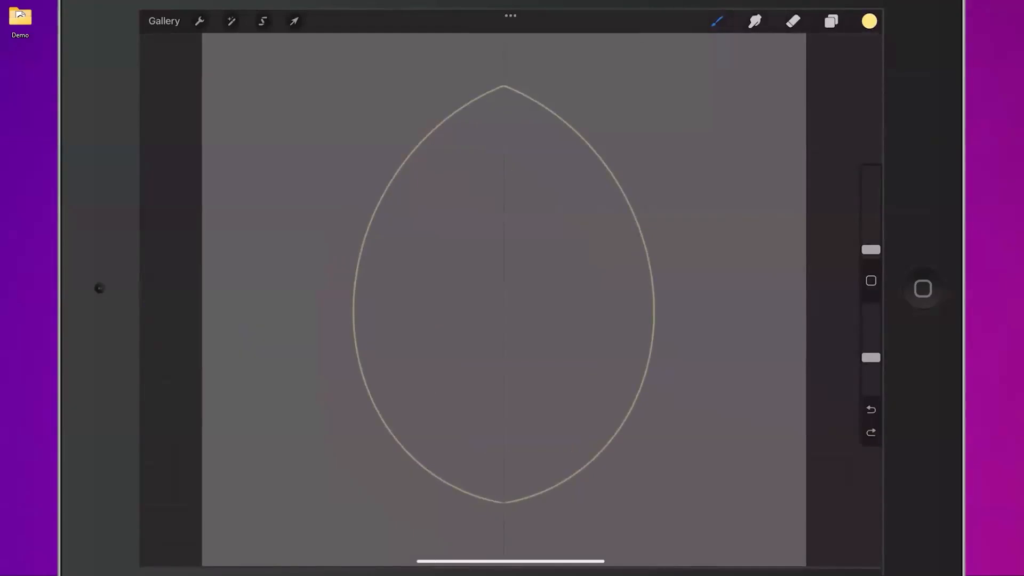
Step: Redraw the mirrored pointed oval with the recently used Syrup brush and fill it with pale yellow
{"action": "left_click", "coordinate": [717, 21]}
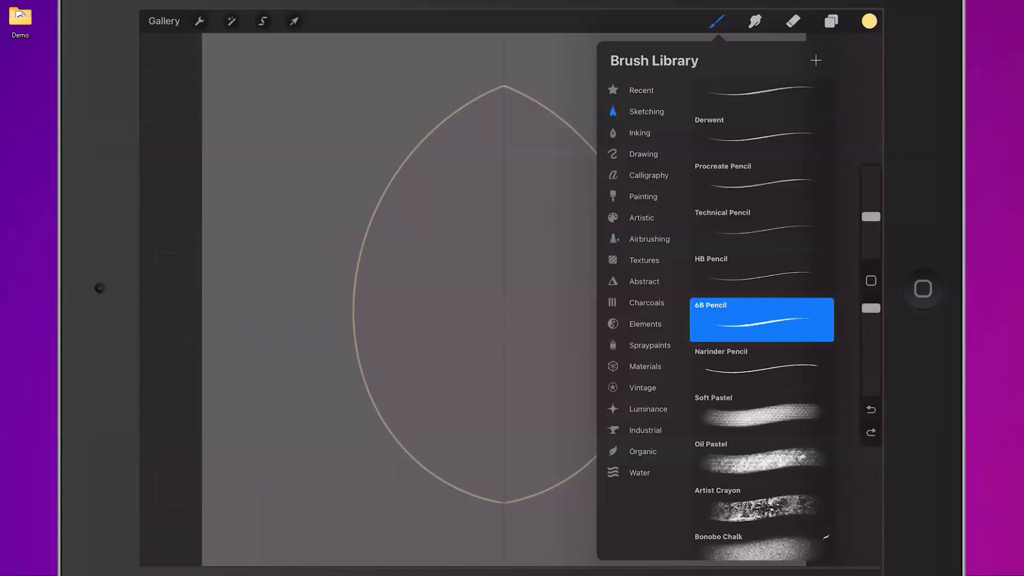
{"action": "left_click", "coordinate": [640, 91]}
{"action": "left_click", "coordinate": [761, 150]}
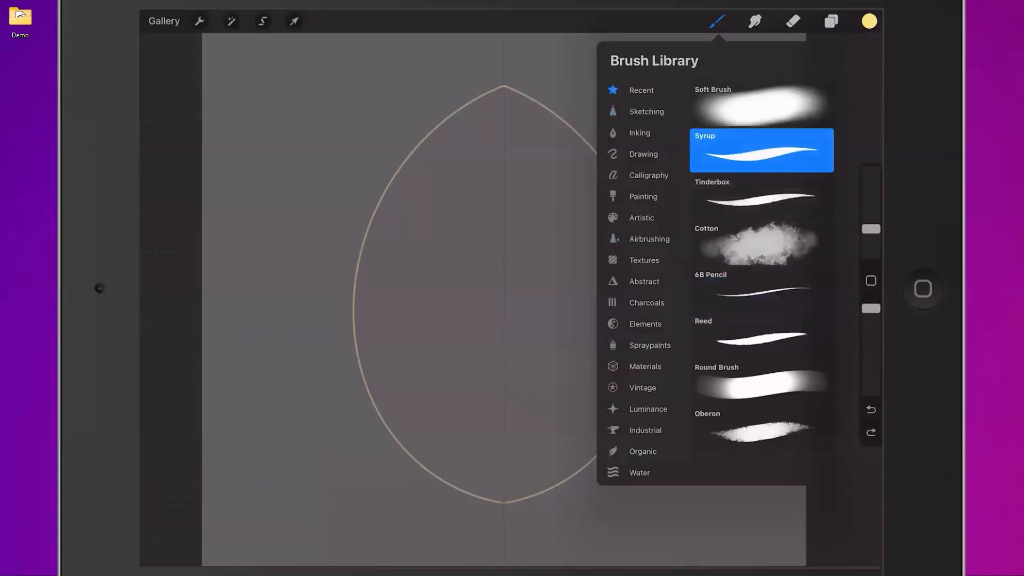
{"action": "left_click", "coordinate": [716, 21]}
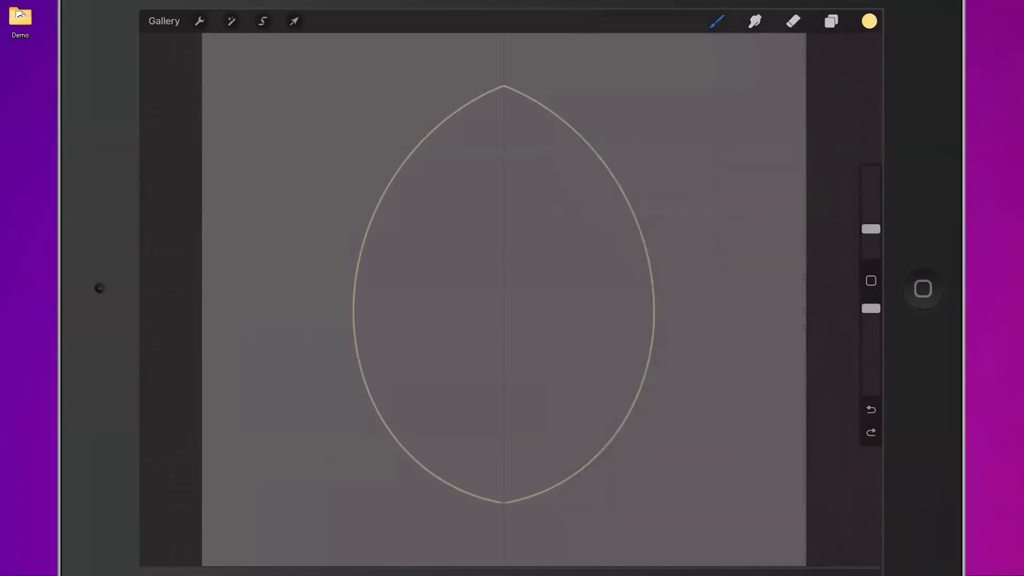
{"action": "mouse_move", "coordinate": [504, 501]}
{"action": "left_mouse_down"}
{"action": "mouse_move", "coordinate": [445, 482]}
{"action": "mouse_move", "coordinate": [380, 405]}
{"action": "mouse_move", "coordinate": [349, 286]}
{"action": "mouse_move", "coordinate": [400, 160]}
{"action": "mouse_move", "coordinate": [470, 98]}
{"action": "mouse_move", "coordinate": [504, 89]}
{"action": "left_mouse_up"}
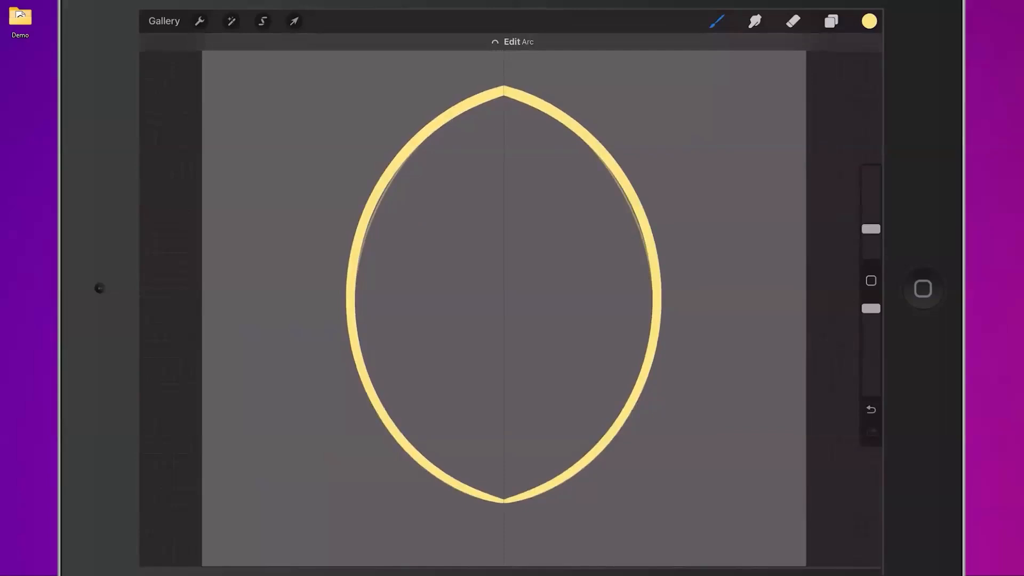
{"action": "left_click_drag", "start_coordinate": [869, 21], "coordinate": [642, 288]}
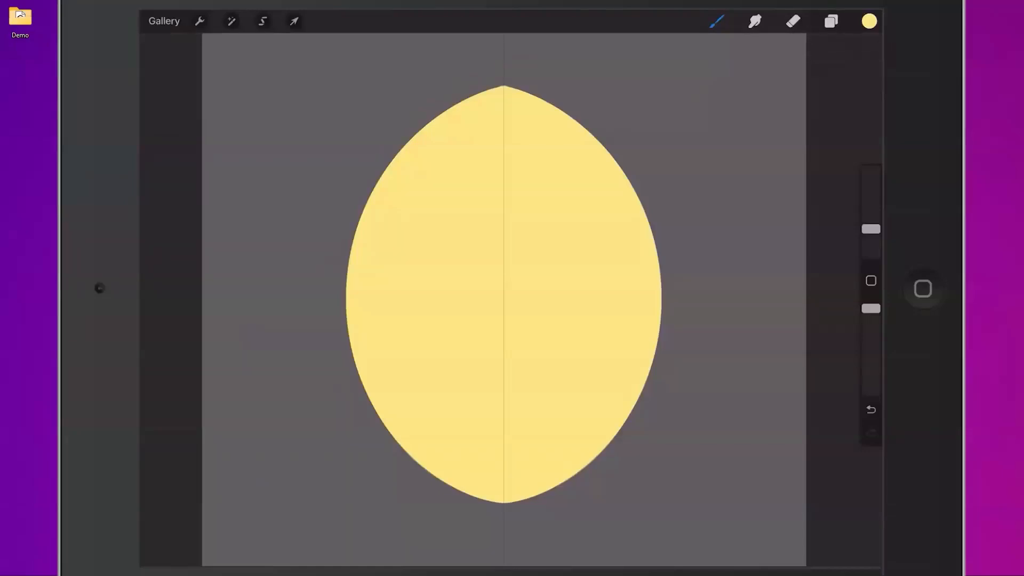
Step: Turn on Alpha Lock for Layer 2 so painting stays inside the yellow oval
{"action": "left_click", "coordinate": [830, 21]}
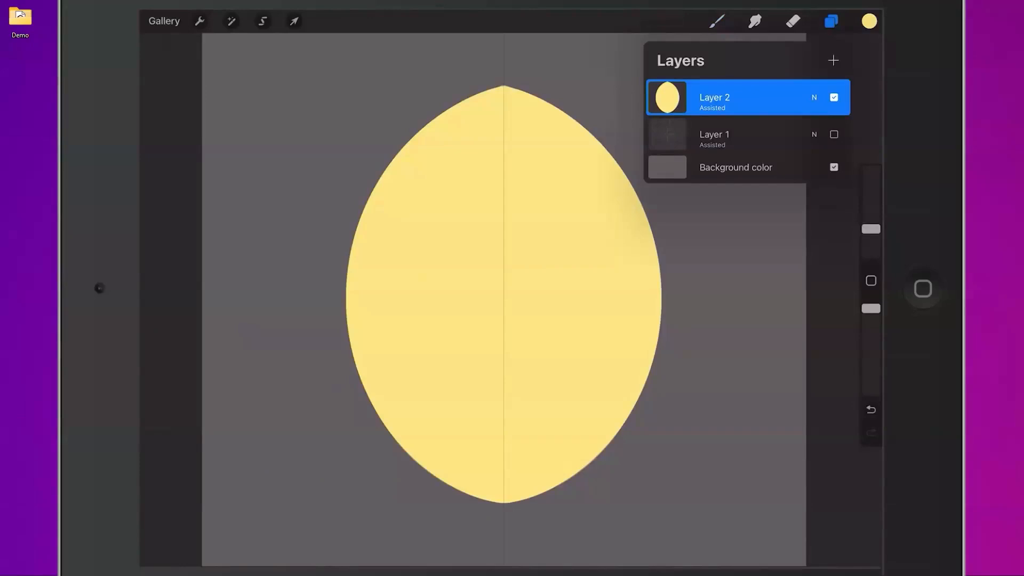
{"action": "left_click", "coordinate": [667, 98]}
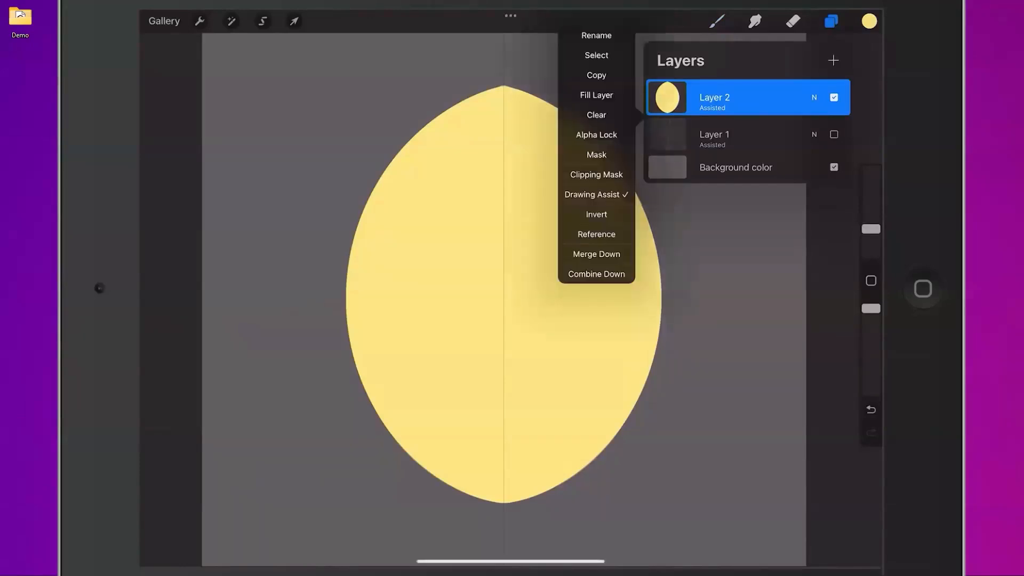
{"action": "left_click", "coordinate": [667, 98]}
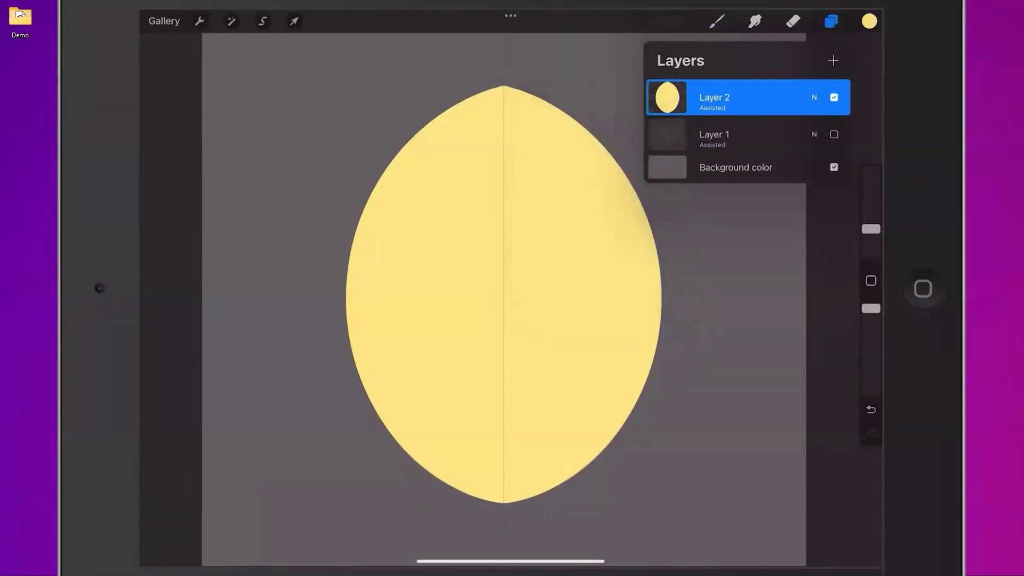
{"action": "left_click", "coordinate": [831, 21]}
Step: Scribble mirrored coral pink (#fc8a7a) test strokes over the upper half of the oval and undo them
{"action": "left_click", "coordinate": [869, 21]}
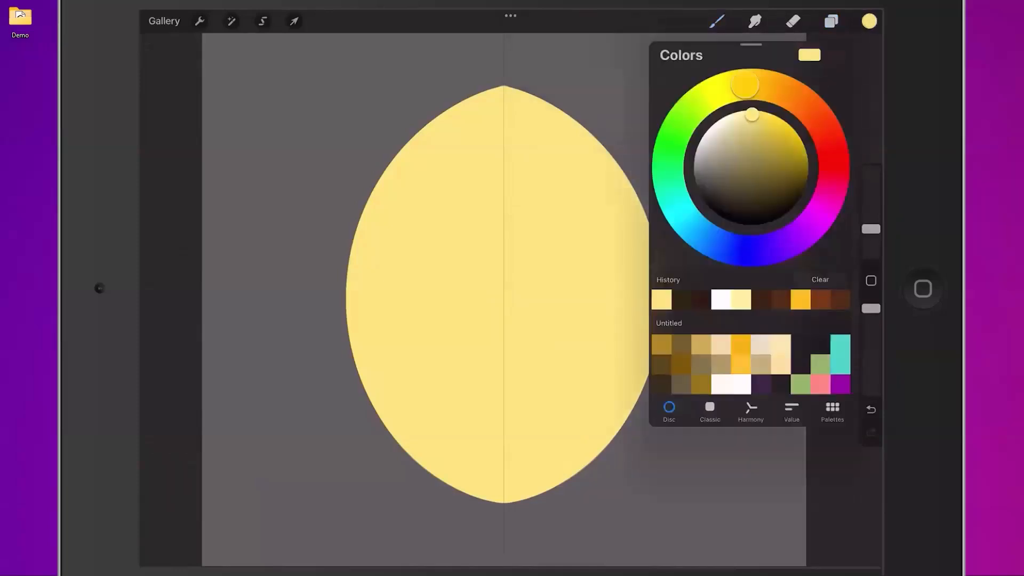
{"action": "left_click", "coordinate": [831, 149]}
{"action": "left_click", "coordinate": [791, 412]}
{"action": "left_click", "coordinate": [869, 22]}
{"action": "mouse_move", "coordinate": [661, 304]}
{"action": "left_mouse_down"}
{"action": "mouse_move", "coordinate": [612, 335]}
{"action": "mouse_move", "coordinate": [619, 314]}
{"action": "left_mouse_up"}
{"action": "left_click_drag", "start_coordinate": [660, 277], "coordinate": [608, 312]}
{"action": "left_click_drag", "start_coordinate": [656, 256], "coordinate": [618, 285]}
{"action": "mouse_move", "coordinate": [652, 235]}
{"action": "left_mouse_down"}
{"action": "mouse_move", "coordinate": [589, 277]}
{"action": "mouse_move", "coordinate": [548, 247]}
{"action": "mouse_move", "coordinate": [523, 191]}
{"action": "mouse_move", "coordinate": [524, 125]}
{"action": "left_mouse_up"}
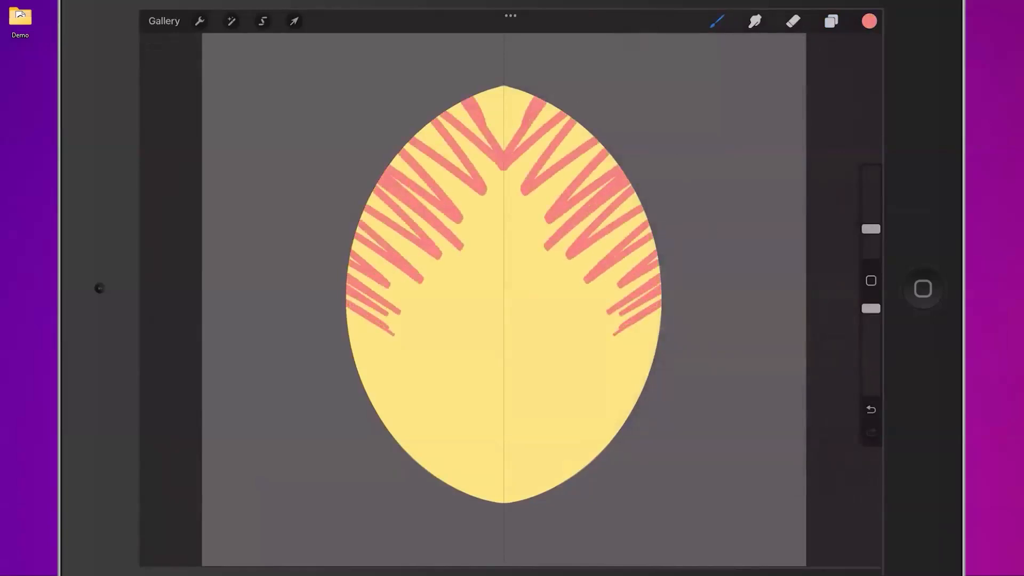
{"action": "key", "text": "ctrl+z"}
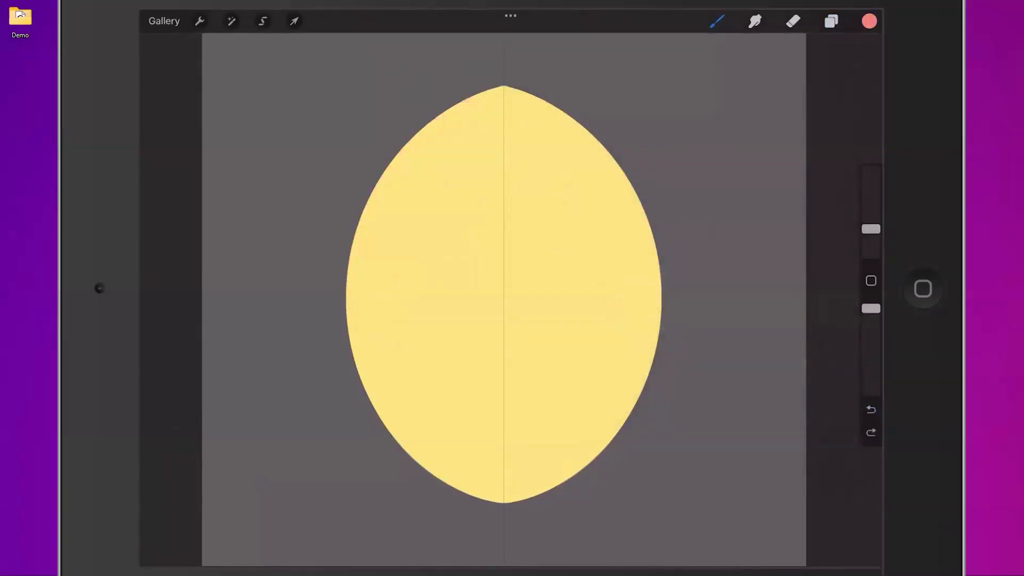
Step: Change the painting colour to white from the colour history
{"action": "left_click", "coordinate": [869, 21]}
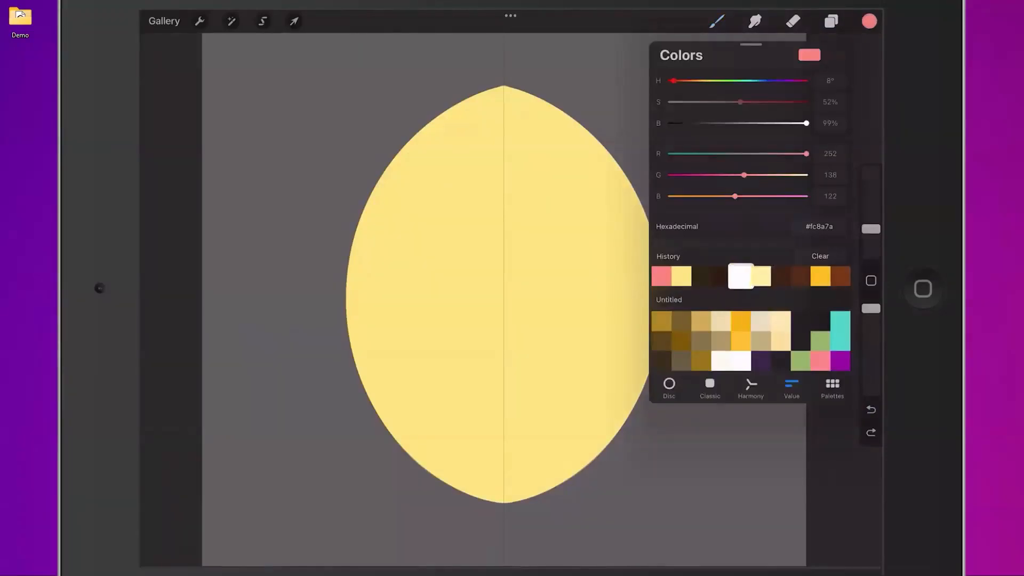
{"action": "left_click", "coordinate": [740, 276]}
{"action": "left_click", "coordinate": [869, 21]}
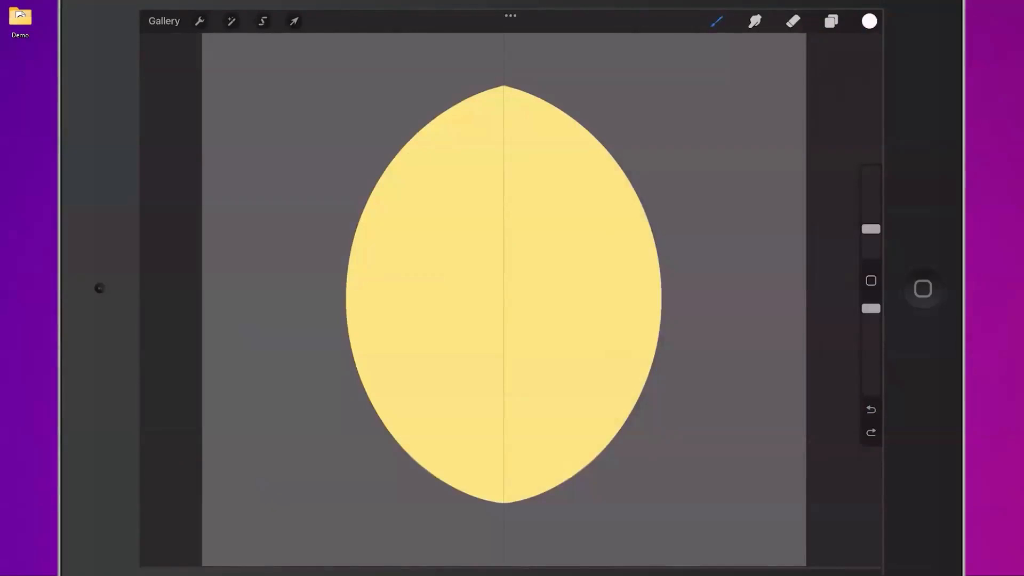
Step: Choose the Cotton brush from the Organic brush set
{"action": "left_click", "coordinate": [717, 21]}
{"action": "left_click", "coordinate": [762, 243]}
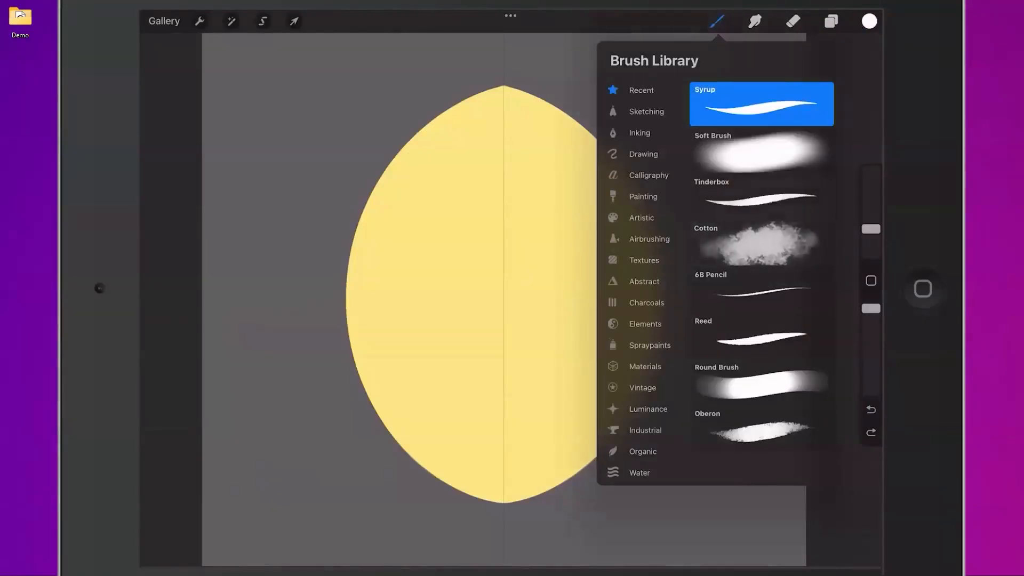
{"action": "scroll", "coordinate": [642, 281], "scroll_direction": "down", "scroll_amount": 2}
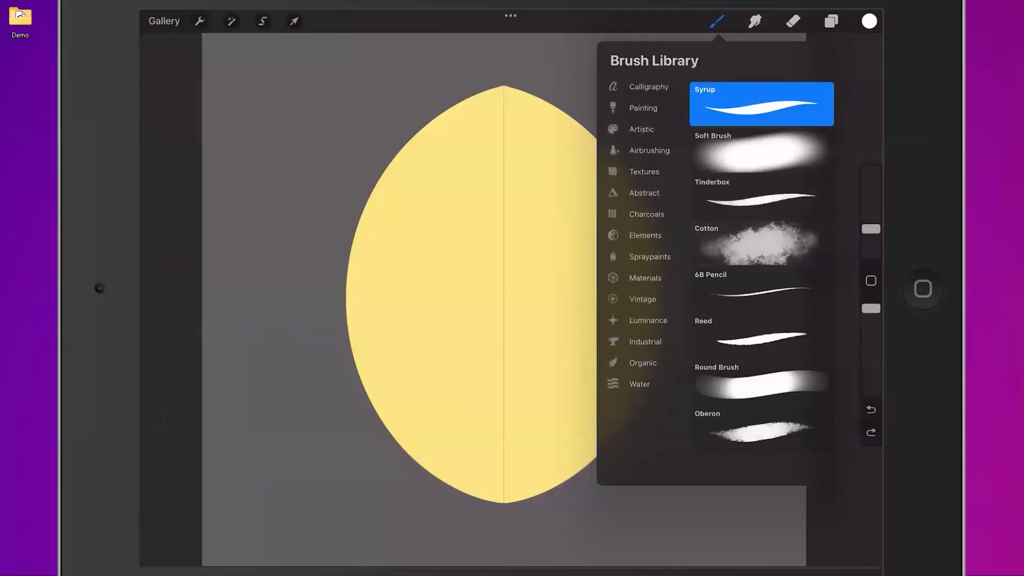
{"action": "scroll", "coordinate": [642, 281], "scroll_direction": "up", "scroll_amount": 3}
{"action": "left_click", "coordinate": [643, 473]}
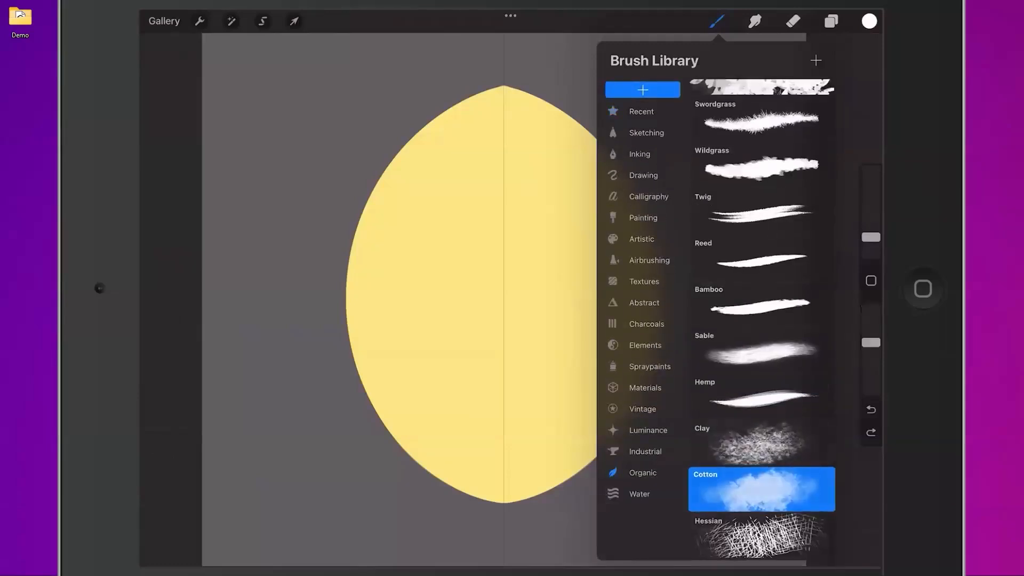
{"action": "scroll", "coordinate": [761, 320], "scroll_direction": "up", "scroll_amount": 3}
{"action": "scroll", "coordinate": [761, 320], "scroll_direction": "down", "scroll_amount": 4}
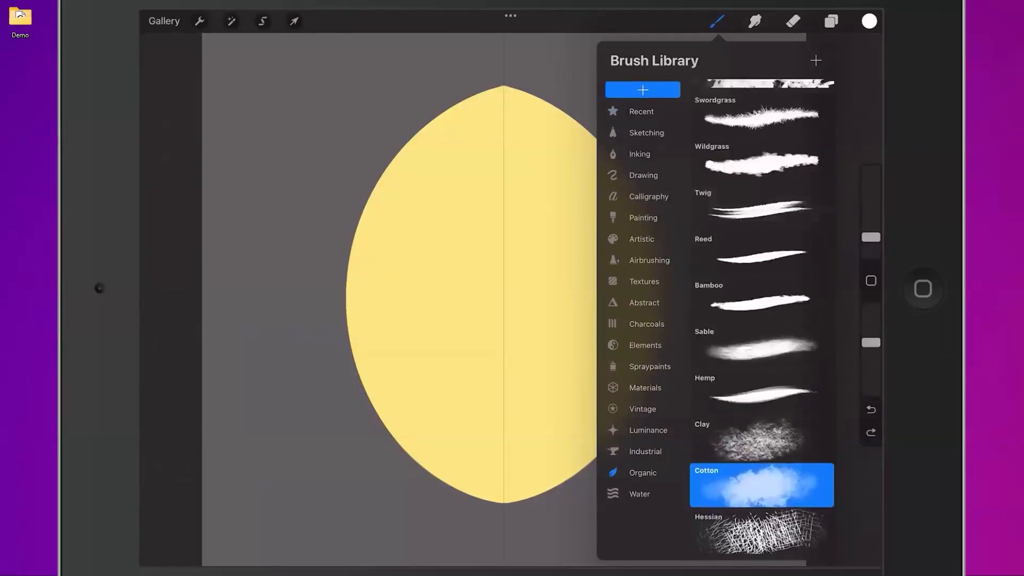
{"action": "left_click", "coordinate": [761, 487]}
{"action": "left_click", "coordinate": [808, 35]}
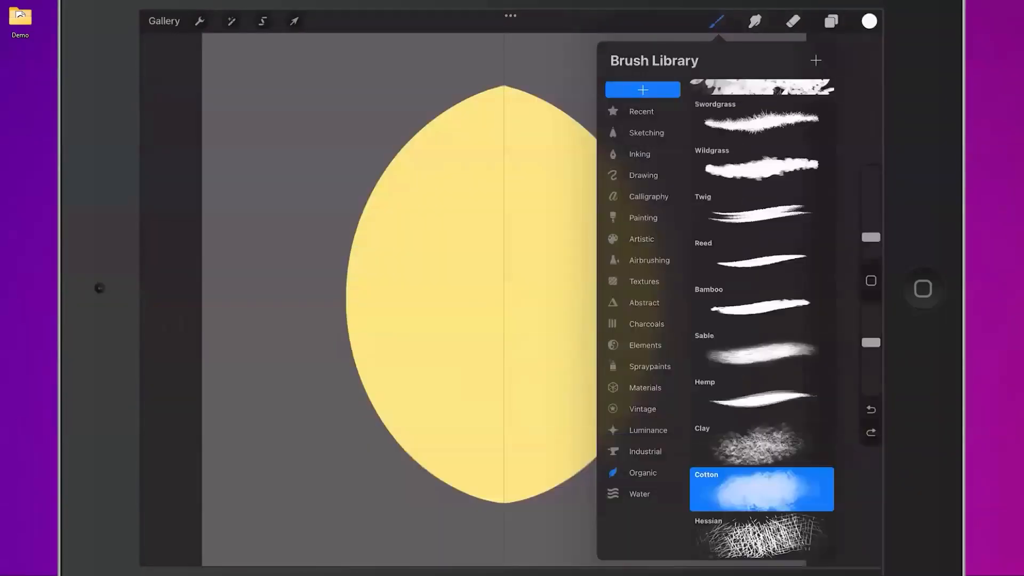
Step: Paint a soft dark brown (#4e2a12) area over the oval's lower end, using a 13% brush size and raised opacity after undoing a faint trial dab
{"action": "left_click", "coordinate": [869, 22]}
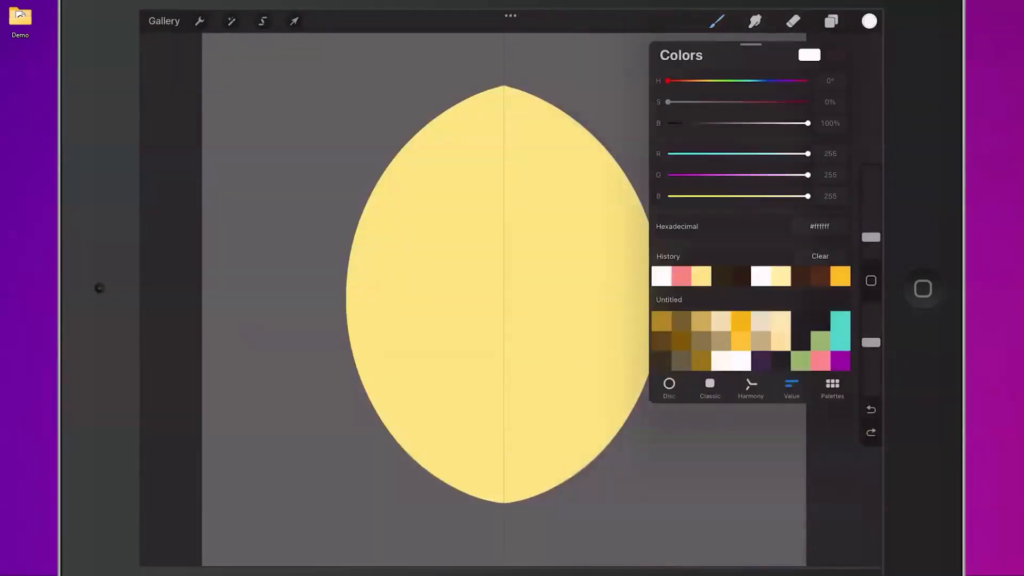
{"action": "left_click", "coordinate": [820, 276]}
{"action": "left_click", "coordinate": [507, 493]}
{"action": "left_click_drag", "start_coordinate": [507, 499], "coordinate": [511, 476]}
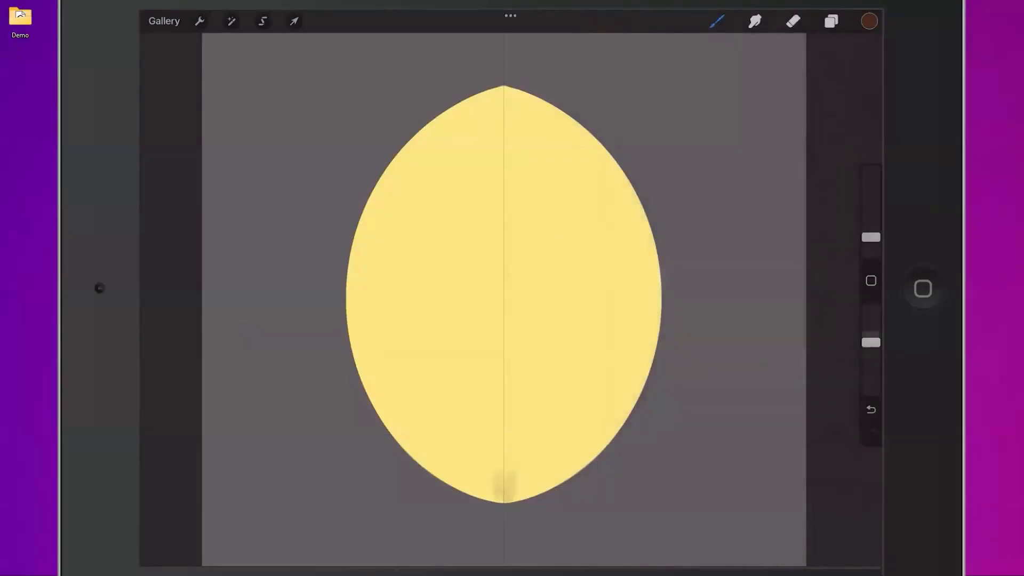
{"action": "left_click", "coordinate": [870, 410]}
{"action": "left_click_drag", "start_coordinate": [871, 342], "coordinate": [871, 324]}
{"action": "left_click_drag", "start_coordinate": [871, 237], "coordinate": [870, 222]}
{"action": "mouse_move", "coordinate": [504, 490]}
{"action": "left_mouse_down"}
{"action": "mouse_move", "coordinate": [507, 419]}
{"action": "mouse_move", "coordinate": [492, 475]}
{"action": "mouse_move", "coordinate": [446, 458]}
{"action": "mouse_move", "coordinate": [463, 490]}
{"action": "mouse_move", "coordinate": [502, 354]}
{"action": "mouse_move", "coordinate": [511, 368]}
{"action": "left_mouse_up"}
Step: Reselect pale yellow (#fce07a) from the colour history and try changing its hue value
{"action": "left_click", "coordinate": [869, 21]}
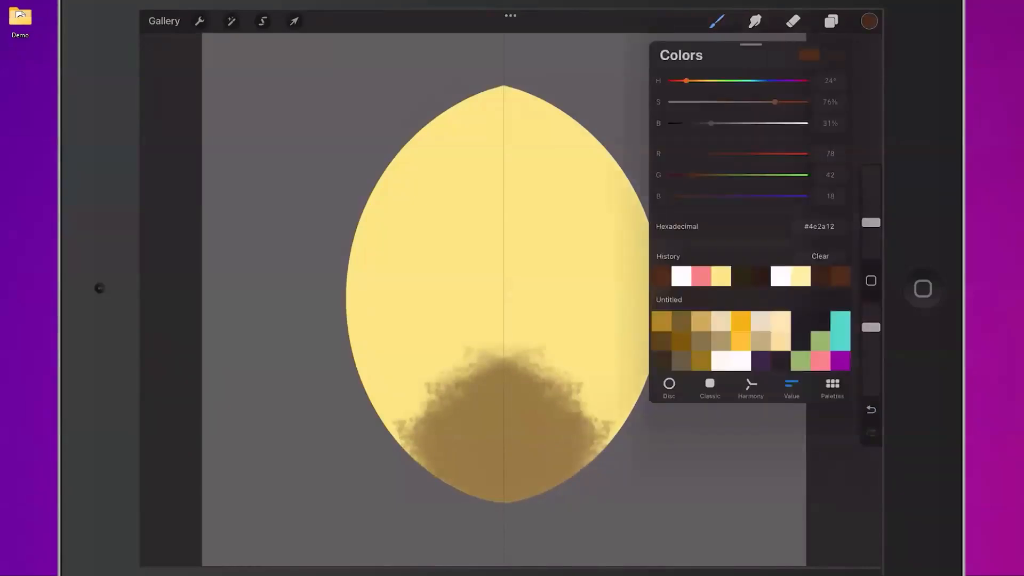
{"action": "left_click", "coordinate": [721, 276]}
{"action": "left_click", "coordinate": [717, 22]}
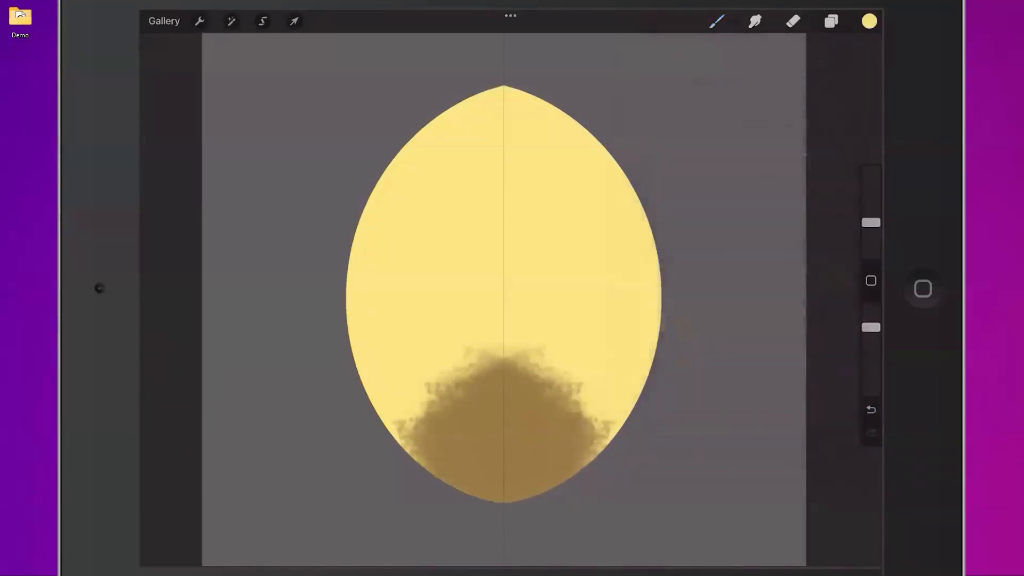
{"action": "left_click", "coordinate": [869, 20]}
{"action": "left_click", "coordinate": [830, 80]}
{"action": "type", "text": "1"}
{"action": "key", "text": "Return"}
{"action": "left_click", "coordinate": [741, 277]}
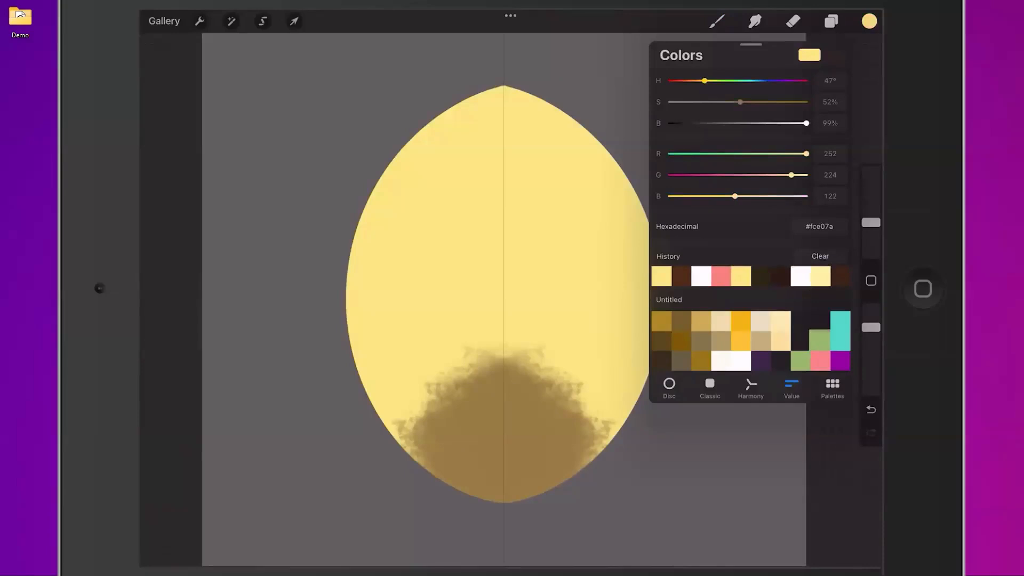
Step: Mix a medium green from the dark #28211d palette swatch by adjusting the hue, brightness and green values, and check the brush size
{"action": "left_click", "coordinate": [780, 361]}
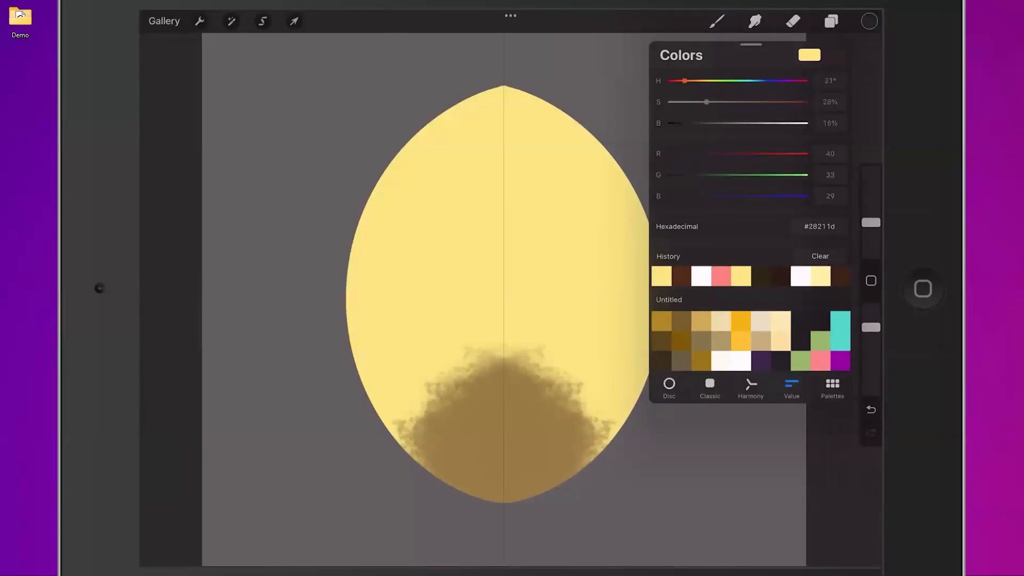
{"action": "left_click", "coordinate": [824, 226]}
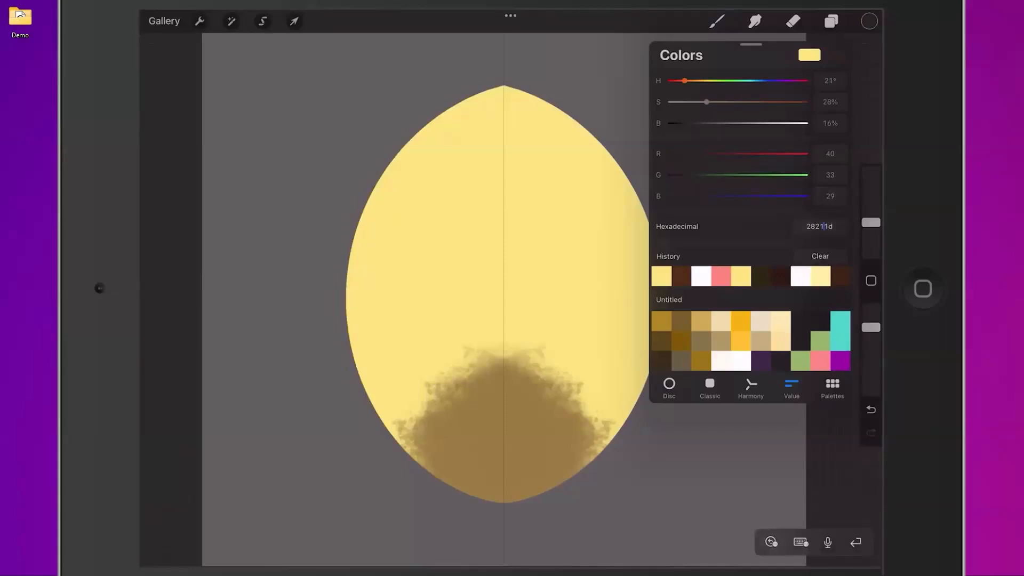
{"action": "left_click", "coordinate": [869, 21]}
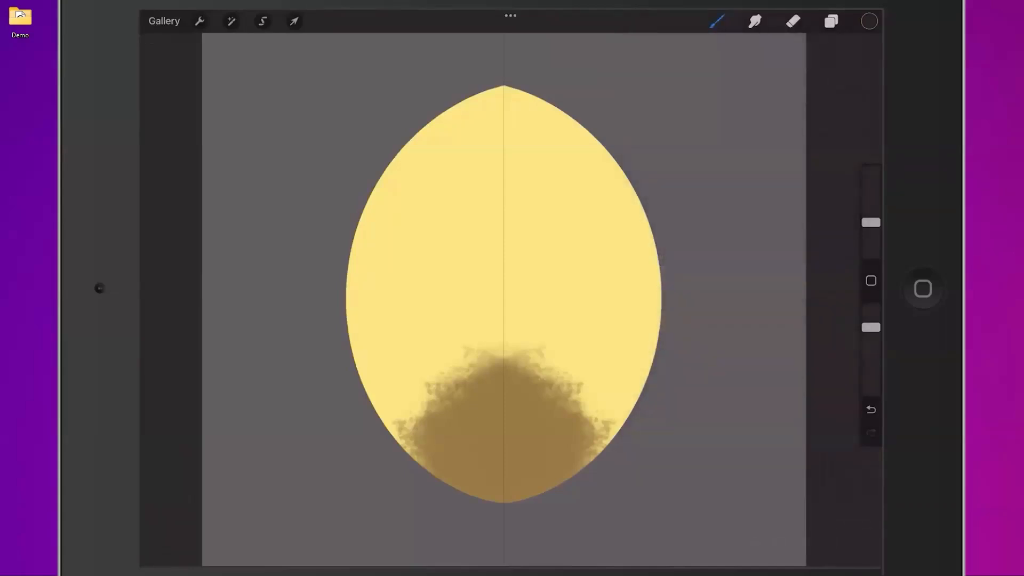
{"action": "left_click", "coordinate": [869, 21]}
{"action": "left_click_drag", "start_coordinate": [707, 101], "coordinate": [731, 124]}
{"action": "left_click_drag", "start_coordinate": [685, 81], "coordinate": [704, 81]}
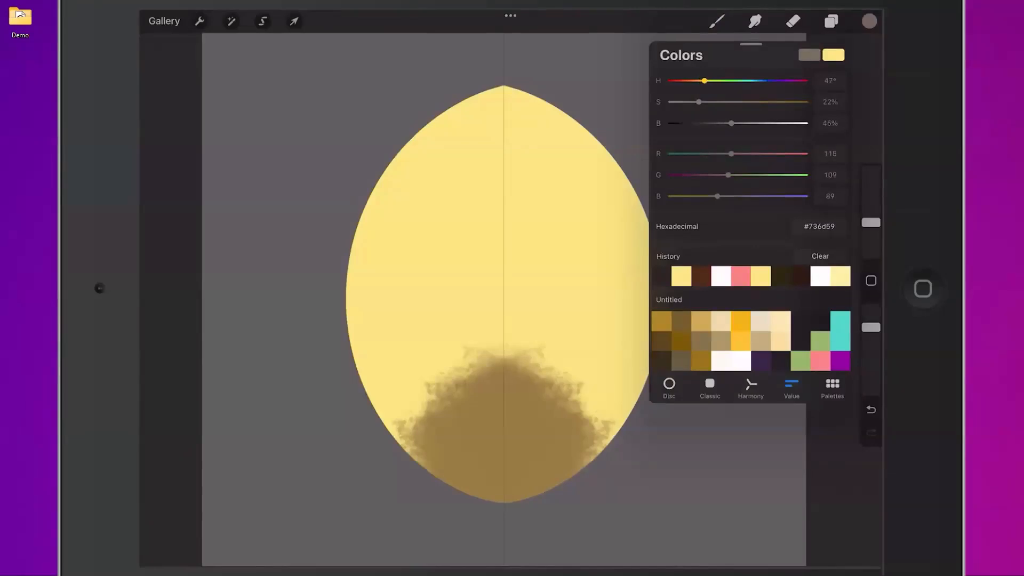
{"action": "left_click_drag", "start_coordinate": [728, 175], "coordinate": [762, 175]}
{"action": "left_click", "coordinate": [869, 21]}
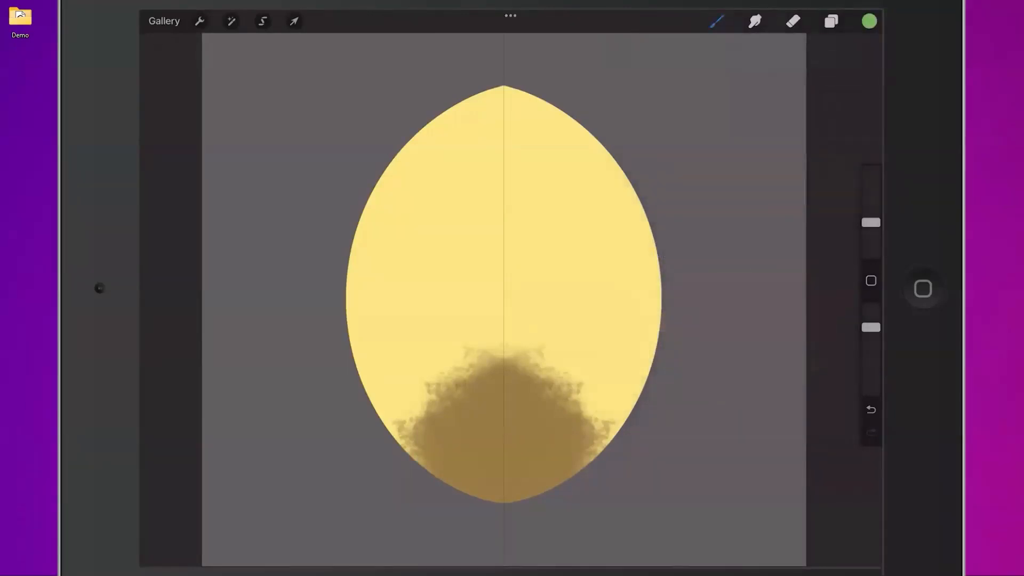
{"action": "left_click", "coordinate": [870, 222]}
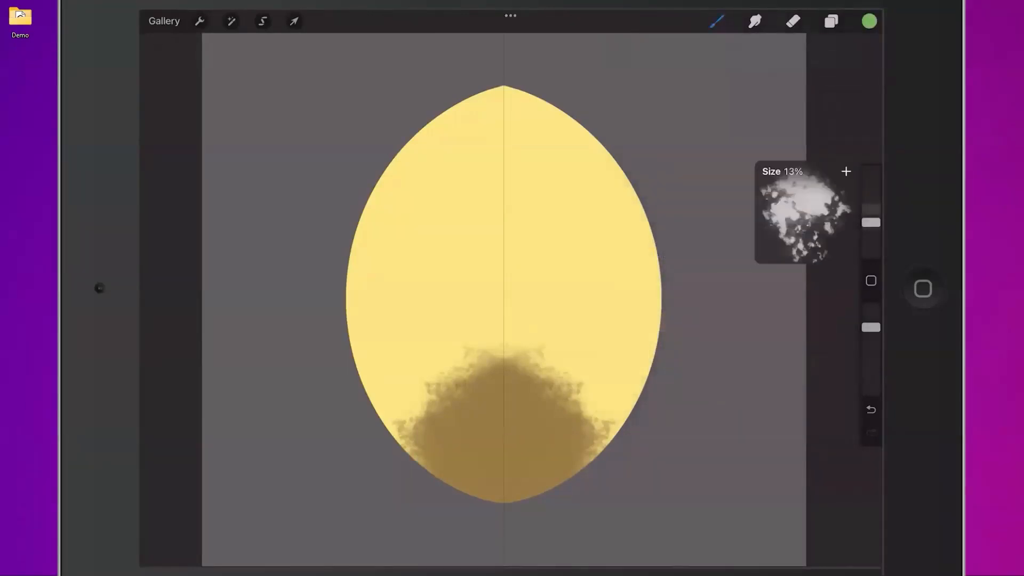
Step: Undo three trial strokes and paint a soft green (#73a759) area over the oval's lowest tip
{"action": "mouse_move", "coordinate": [619, 434]}
{"action": "left_mouse_down"}
{"action": "mouse_move", "coordinate": [549, 343]}
{"action": "mouse_move", "coordinate": [605, 434]}
{"action": "mouse_move", "coordinate": [528, 325]}
{"action": "left_mouse_up"}
{"action": "mouse_move", "coordinate": [435, 393]}
{"action": "left_mouse_down"}
{"action": "mouse_move", "coordinate": [453, 400]}
{"action": "mouse_move", "coordinate": [480, 324]}
{"action": "mouse_move", "coordinate": [513, 325]}
{"action": "left_mouse_up"}
{"action": "left_click", "coordinate": [871, 409]}
{"action": "left_click", "coordinate": [504, 315]}
{"action": "left_click", "coordinate": [870, 409]}
{"action": "left_click", "coordinate": [870, 409]}
{"action": "left_click_drag", "start_coordinate": [486, 499], "coordinate": [509, 469]}
Step: Select pale cream #fee5ac from the palette, set the brush size to 19%, and paint the oval's upper part and outer sides
{"action": "left_click", "coordinate": [869, 21]}
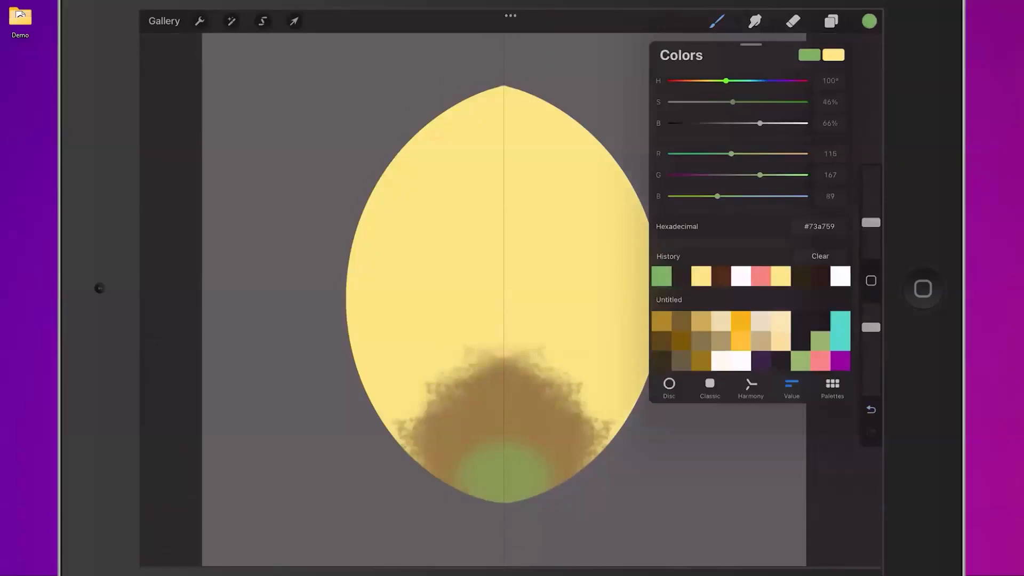
{"action": "left_click", "coordinate": [780, 321]}
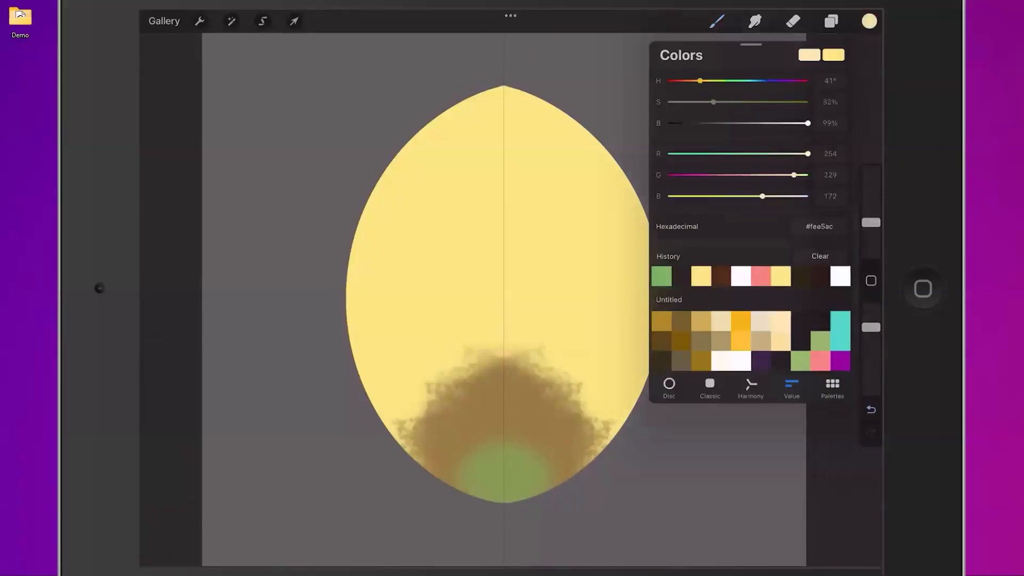
{"action": "left_click", "coordinate": [716, 21]}
{"action": "left_click_drag", "start_coordinate": [871, 222], "coordinate": [871, 215]}
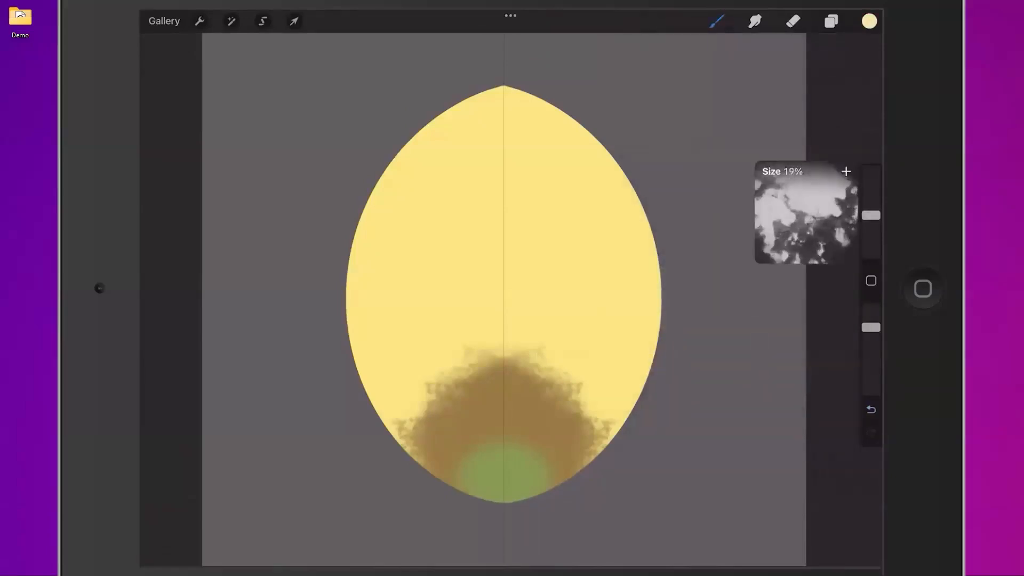
{"action": "mouse_move", "coordinate": [661, 305]}
{"action": "left_mouse_down"}
{"action": "mouse_move", "coordinate": [590, 172]}
{"action": "mouse_move", "coordinate": [535, 99]}
{"action": "left_mouse_up"}
{"action": "left_click_drag", "start_coordinate": [538, 133], "coordinate": [575, 104]}
{"action": "left_click_drag", "start_coordinate": [336, 300], "coordinate": [430, 187]}
{"action": "left_click_drag", "start_coordinate": [561, 122], "coordinate": [468, 156]}
Step: Select coral pink #fc8a7a from the colour history and paint a soft arched band across the lower half of the oval
{"action": "left_click", "coordinate": [869, 21]}
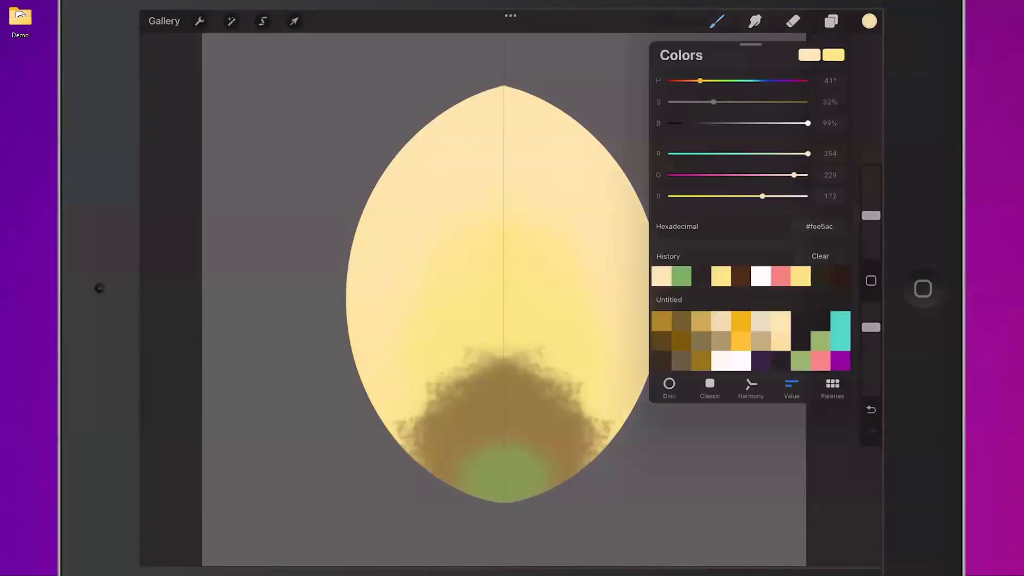
{"action": "left_click", "coordinate": [780, 275]}
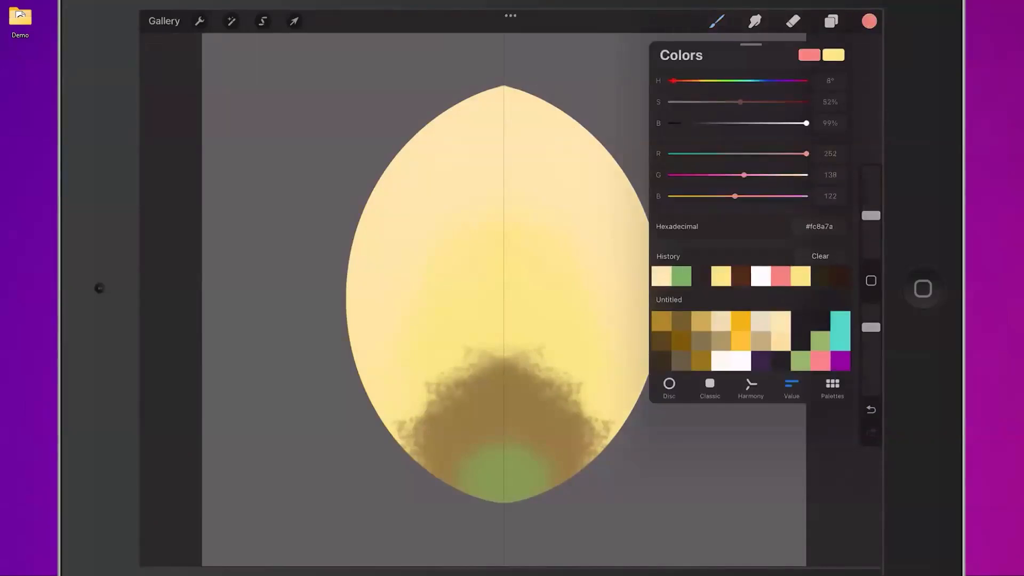
{"action": "left_click", "coordinate": [576, 415]}
{"action": "mouse_move", "coordinate": [566, 368]}
{"action": "left_mouse_down"}
{"action": "mouse_move", "coordinate": [435, 349]}
{"action": "mouse_move", "coordinate": [452, 405]}
{"action": "mouse_move", "coordinate": [578, 384]}
{"action": "mouse_move", "coordinate": [524, 368]}
{"action": "mouse_move", "coordinate": [404, 441]}
{"action": "mouse_move", "coordinate": [522, 296]}
{"action": "mouse_move", "coordinate": [495, 263]}
{"action": "mouse_move", "coordinate": [450, 395]}
{"action": "mouse_move", "coordinate": [402, 430]}
{"action": "mouse_move", "coordinate": [581, 367]}
{"action": "mouse_move", "coordinate": [603, 463]}
{"action": "left_mouse_up"}
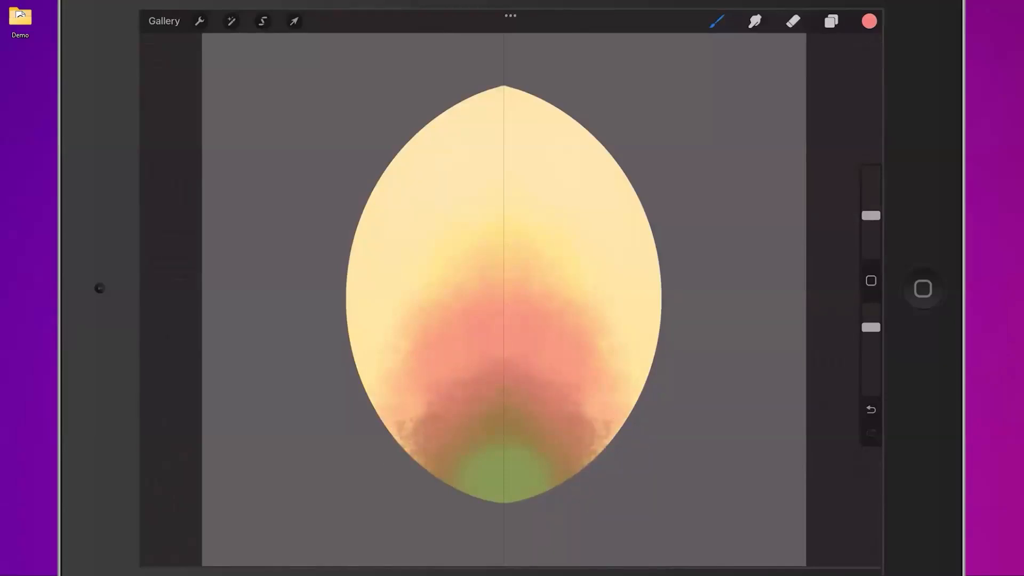
Step: Reselect green #73a759 from the colour history and choose the Tinderbox brush from the recent brushes
{"action": "left_click", "coordinate": [869, 21]}
{"action": "left_click", "coordinate": [701, 276]}
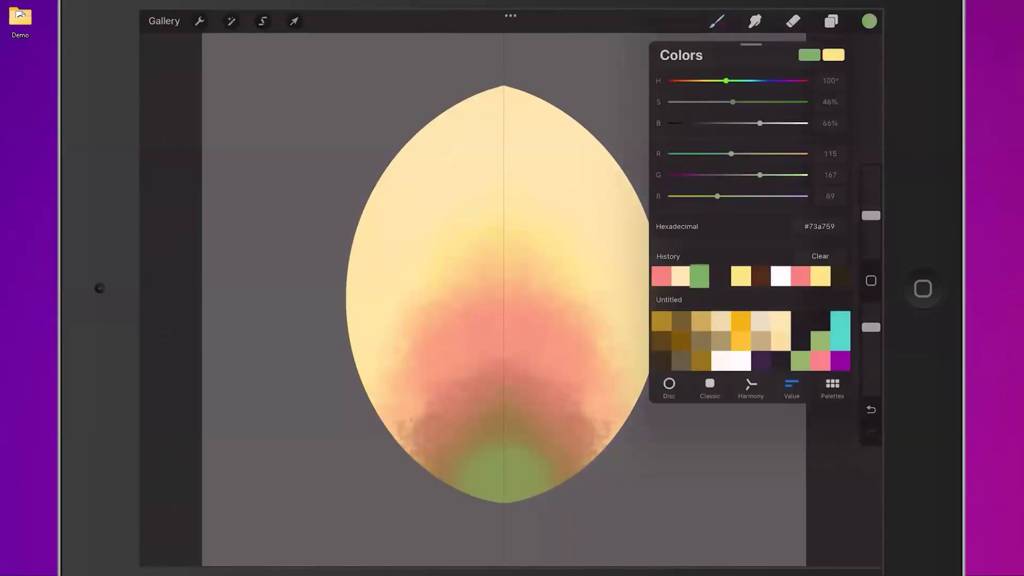
{"action": "left_click", "coordinate": [869, 22]}
{"action": "left_click", "coordinate": [717, 21]}
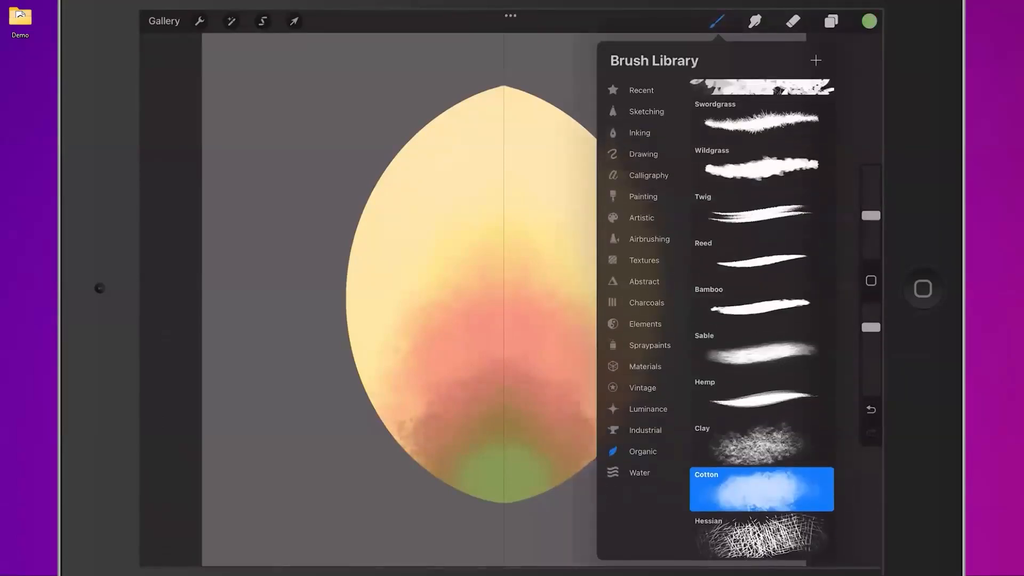
{"action": "left_click", "coordinate": [646, 112]}
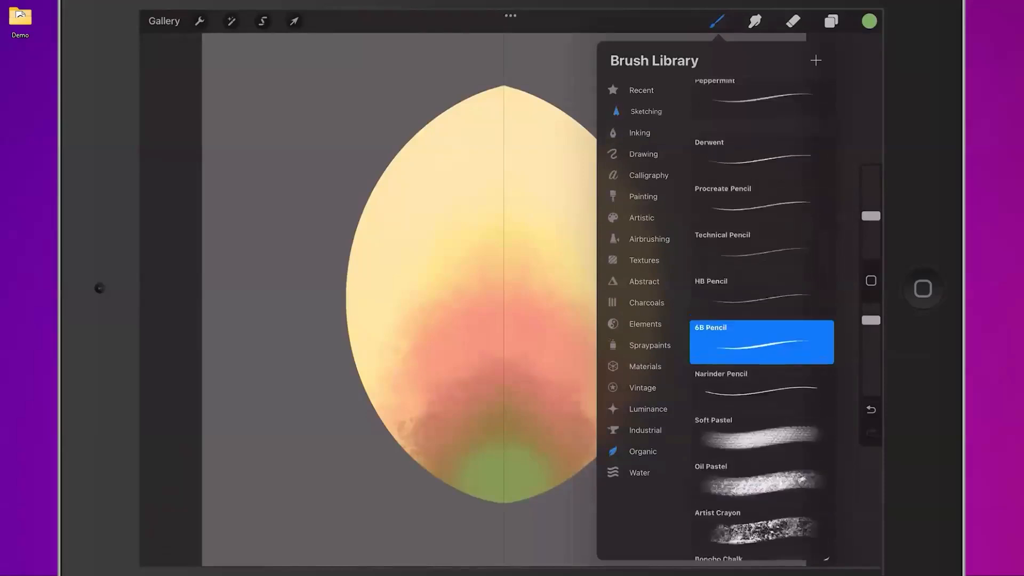
{"action": "left_click", "coordinate": [641, 90]}
{"action": "left_click", "coordinate": [761, 243]}
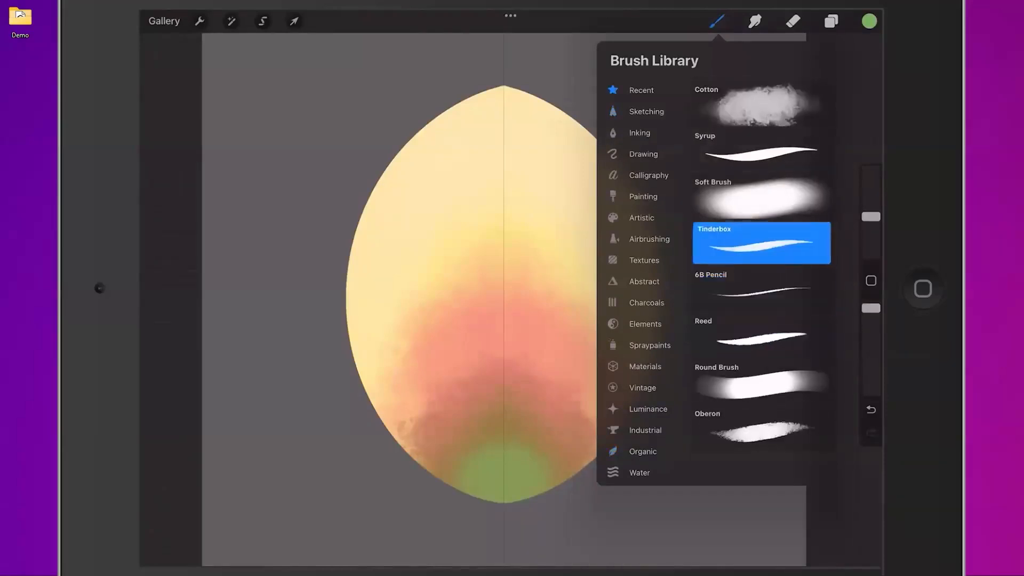
{"action": "left_click", "coordinate": [717, 21]}
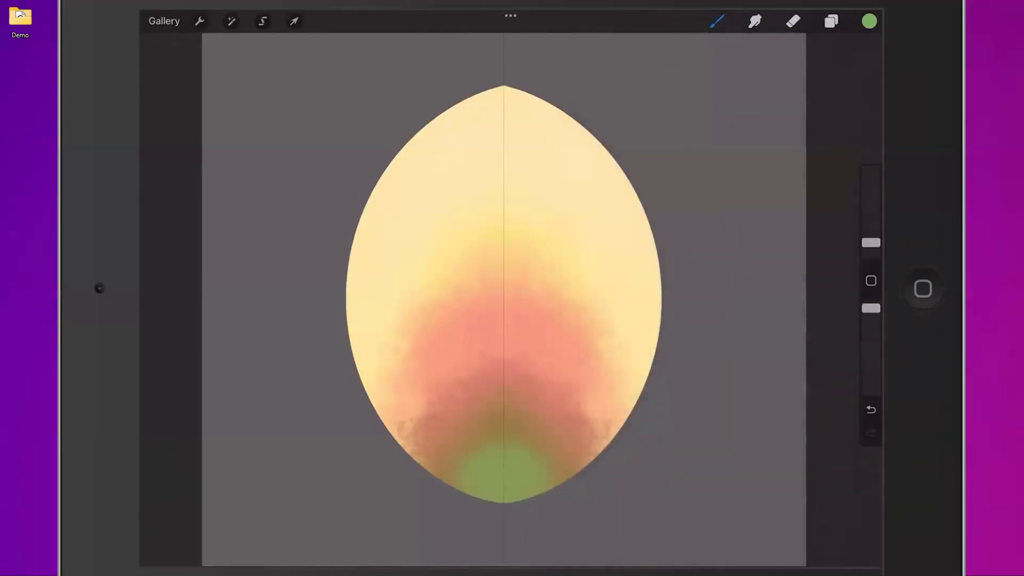
Step: Enlarge the Tinderbox brush, undo a small trial mark in the oval's middle, and lower the brush opacity
{"action": "left_click", "coordinate": [871, 409]}
{"action": "left_click_drag", "start_coordinate": [871, 243], "coordinate": [870, 201]}
{"action": "left_click_drag", "start_coordinate": [544, 263], "coordinate": [548, 269]}
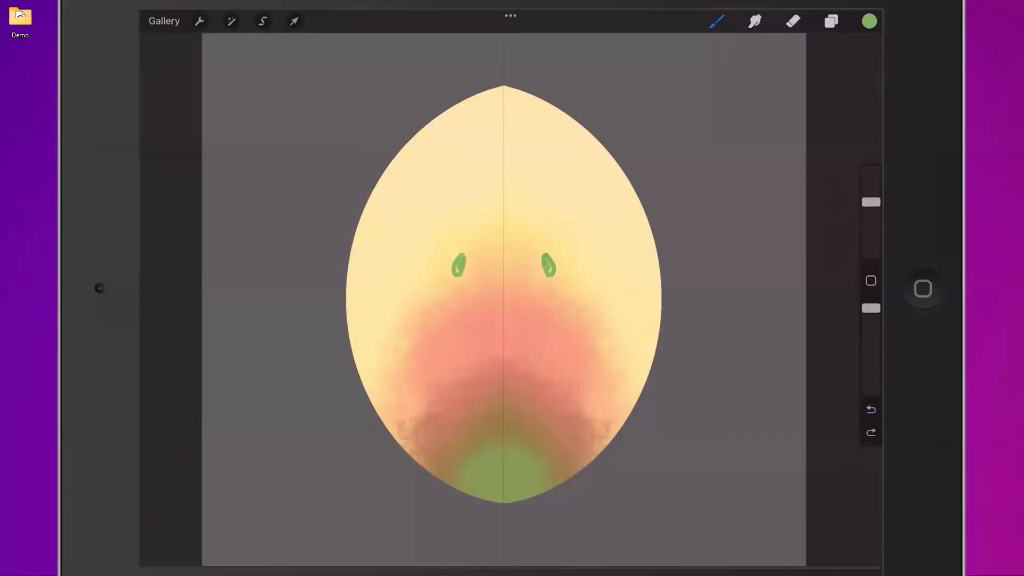
{"action": "left_click", "coordinate": [870, 409]}
{"action": "left_click_drag", "start_coordinate": [870, 308], "coordinate": [871, 343]}
Step: Edit the drawing guide to use 2D Grid instead of Symmetry and turn off Assisted Drawing
{"action": "left_click", "coordinate": [200, 21]}
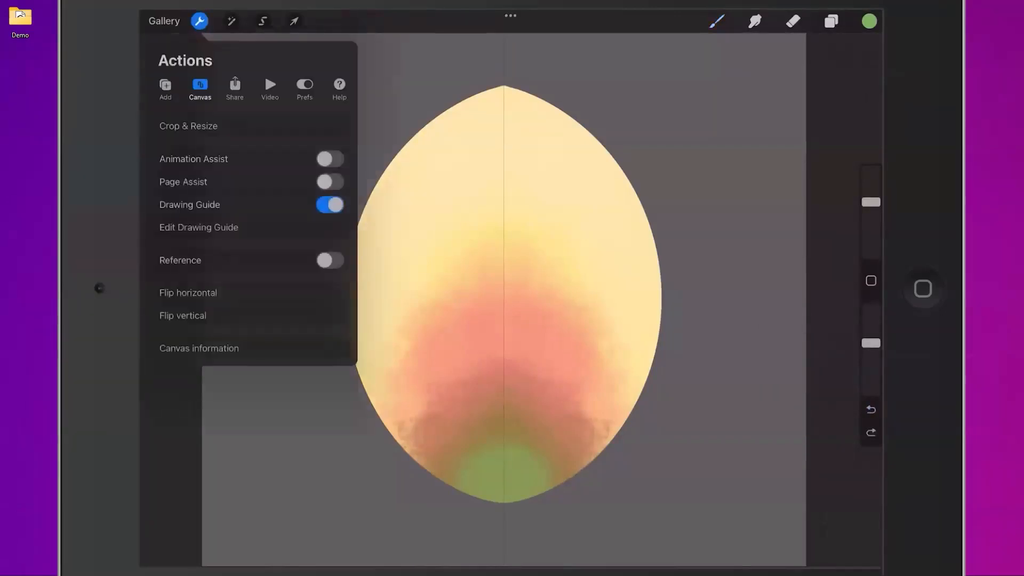
{"action": "left_click", "coordinate": [196, 227]}
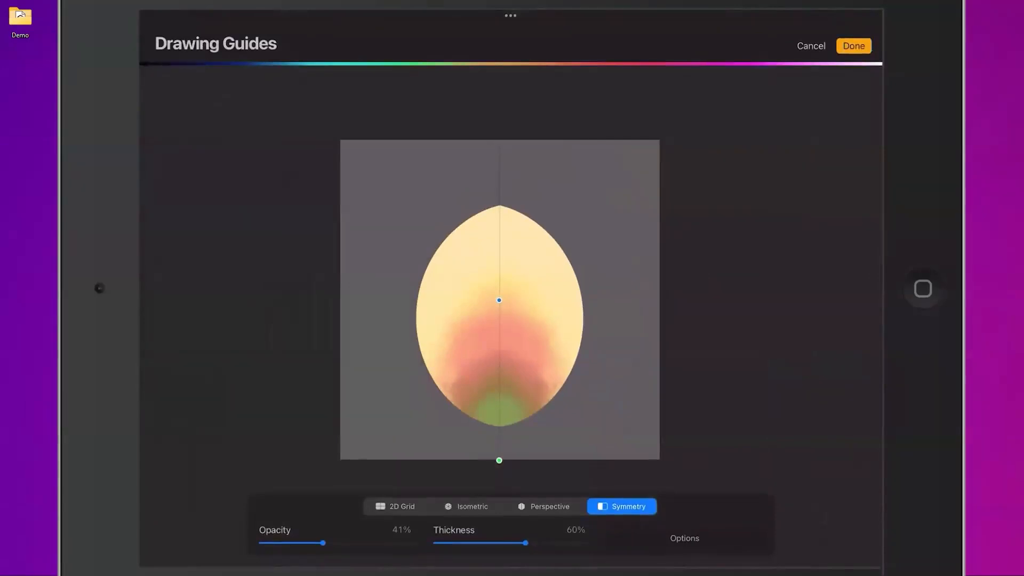
{"action": "left_click", "coordinate": [684, 537]}
{"action": "left_click", "coordinate": [684, 377]}
{"action": "left_click", "coordinate": [684, 538]}
{"action": "left_click", "coordinate": [402, 506]}
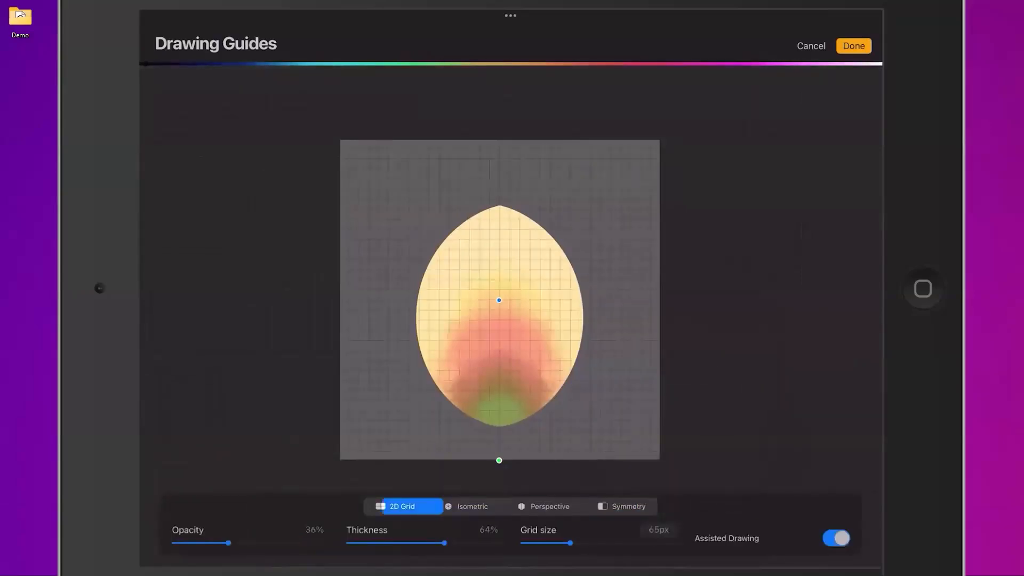
{"action": "left_click", "coordinate": [835, 538]}
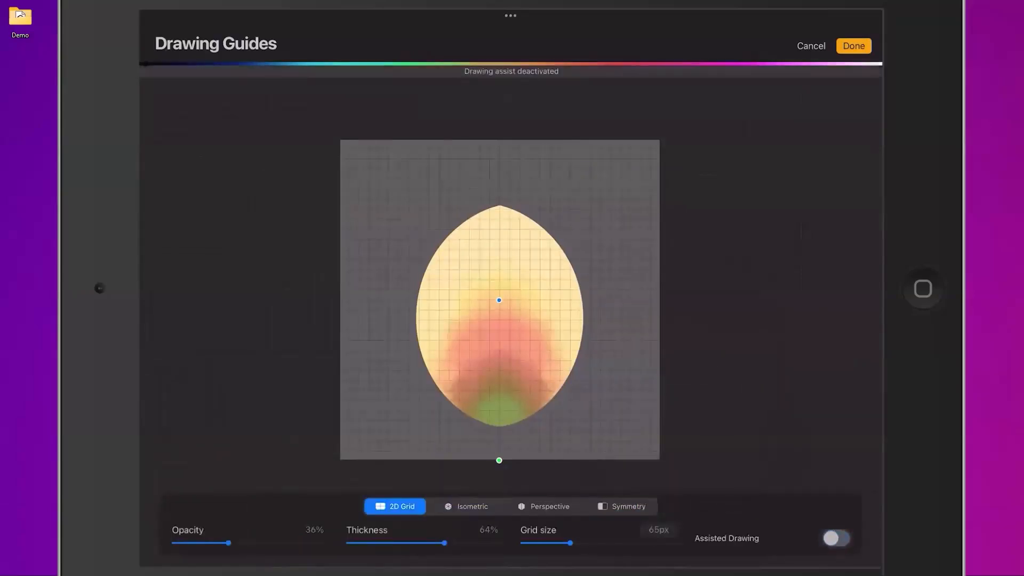
{"action": "left_click", "coordinate": [853, 46]}
Step: Return to the gallery, reopen the untitled oval artwork, and hide the drawing guide
{"action": "left_click", "coordinate": [164, 21]}
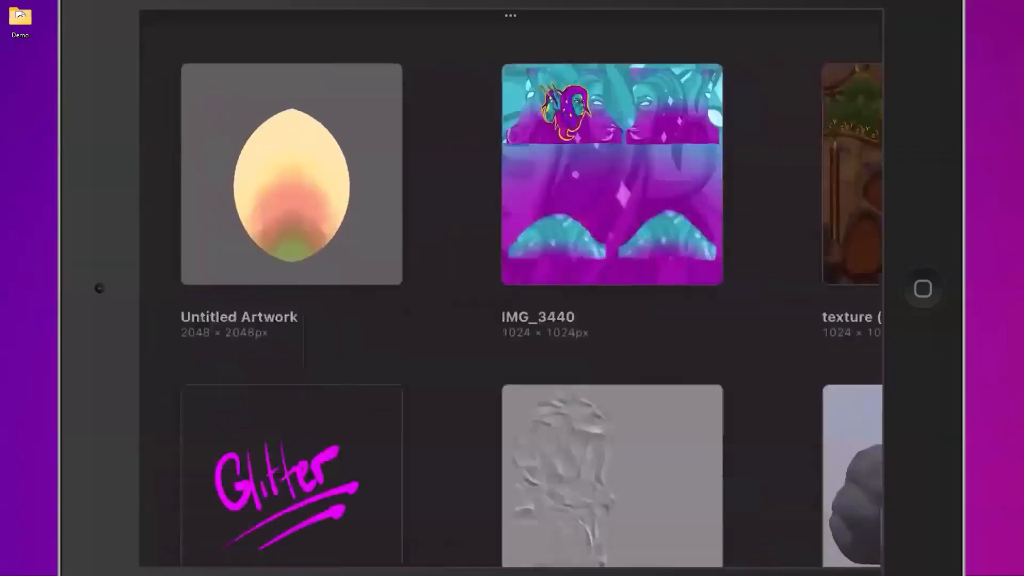
{"action": "left_click", "coordinate": [291, 174]}
{"action": "left_click", "coordinate": [200, 21]}
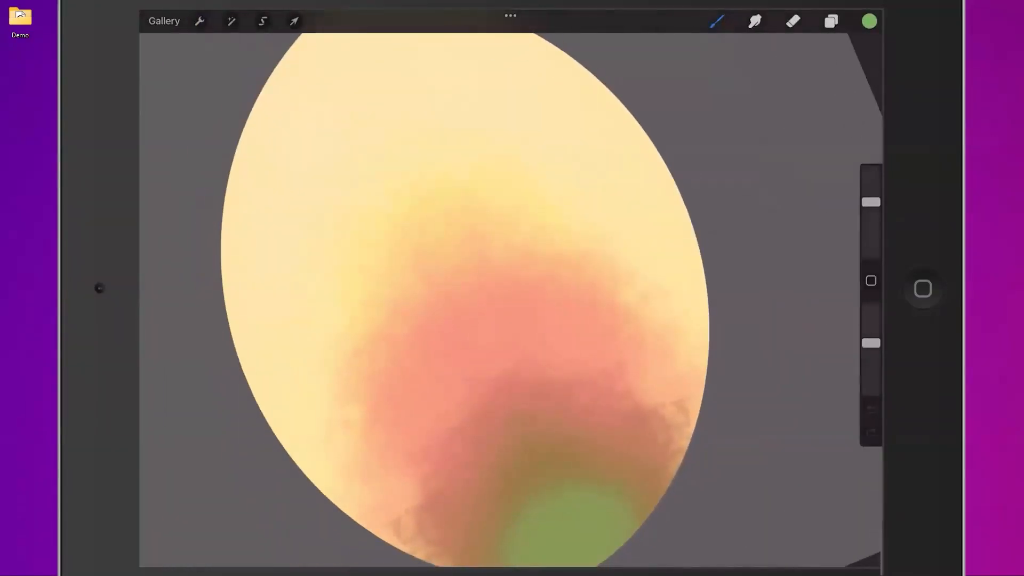
Step: Paint nine small translucent green spots scattered freely without symmetry over the yellow and coral parts of the oval
{"action": "mouse_move", "coordinate": [371, 231]}
{"action": "left_mouse_down"}
{"action": "mouse_move", "coordinate": [375, 255]}
{"action": "mouse_move", "coordinate": [381, 228]}
{"action": "mouse_move", "coordinate": [368, 242]}
{"action": "mouse_move", "coordinate": [374, 249]}
{"action": "mouse_move", "coordinate": [375, 235]}
{"action": "left_mouse_up"}
{"action": "left_click_drag", "start_coordinate": [426, 278], "coordinate": [430, 273]}
{"action": "mouse_move", "coordinate": [547, 296]}
{"action": "left_mouse_down"}
{"action": "mouse_move", "coordinate": [552, 320]}
{"action": "mouse_move", "coordinate": [553, 295]}
{"action": "left_mouse_up"}
{"action": "mouse_move", "coordinate": [547, 239]}
{"action": "left_mouse_down"}
{"action": "mouse_move", "coordinate": [551, 249]}
{"action": "mouse_move", "coordinate": [548, 234]}
{"action": "left_mouse_up"}
{"action": "left_click_drag", "start_coordinate": [591, 399], "coordinate": [597, 414]}
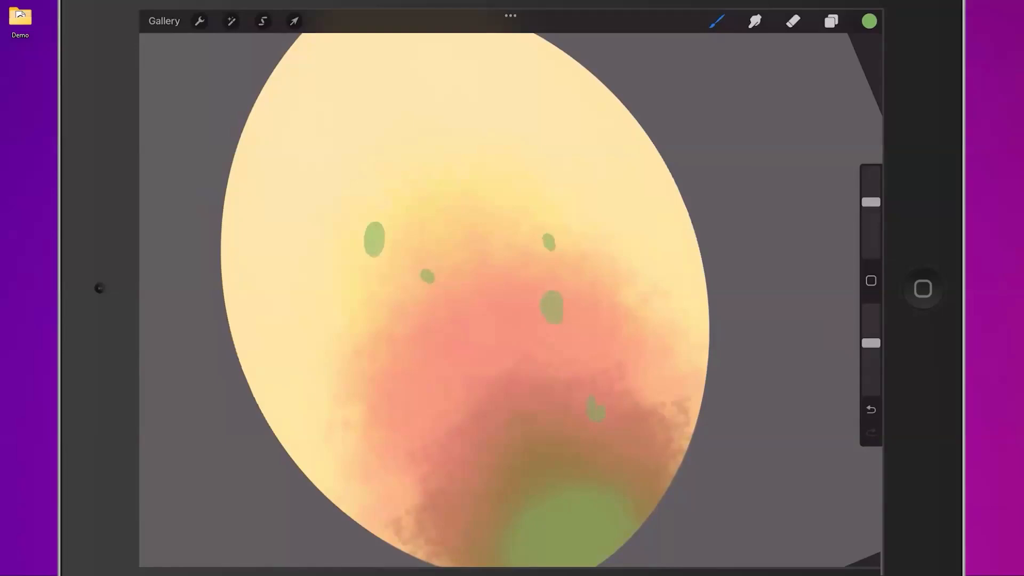
{"action": "mouse_move", "coordinate": [378, 357]}
{"action": "left_mouse_down"}
{"action": "mouse_move", "coordinate": [383, 364]}
{"action": "mouse_move", "coordinate": [371, 353]}
{"action": "left_mouse_up"}
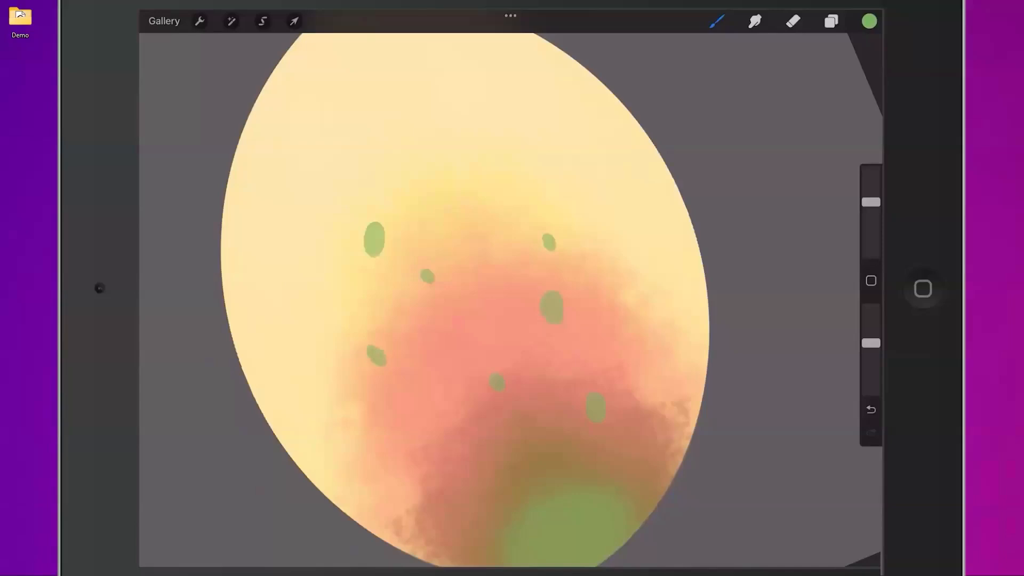
{"action": "left_click_drag", "start_coordinate": [478, 167], "coordinate": [481, 167]}
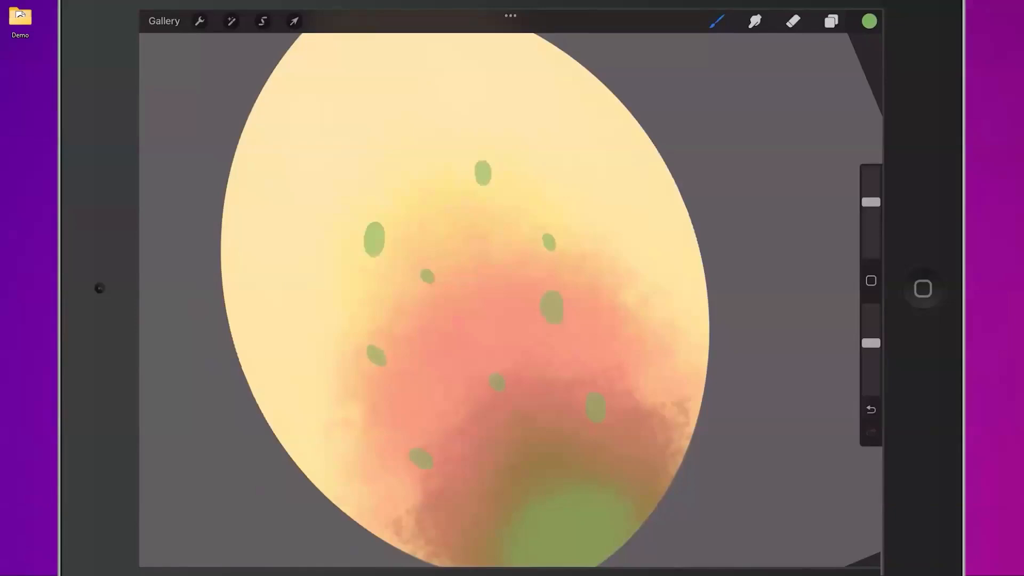
Step: Select white (#ffffff) from the colour history and paint nine small spots across the oval, mostly around its green tip
{"action": "left_click", "coordinate": [869, 20]}
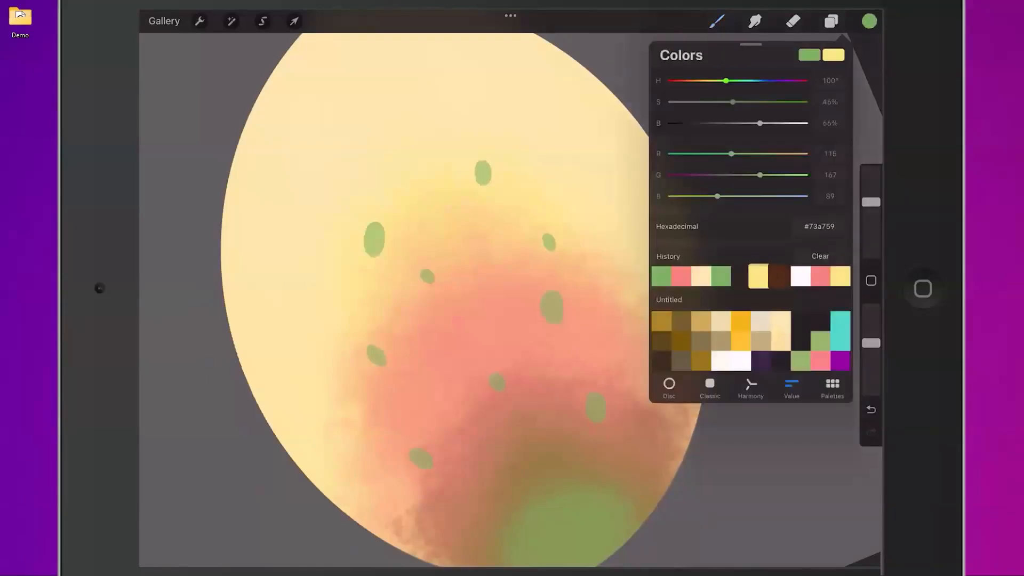
{"action": "left_click", "coordinate": [800, 275]}
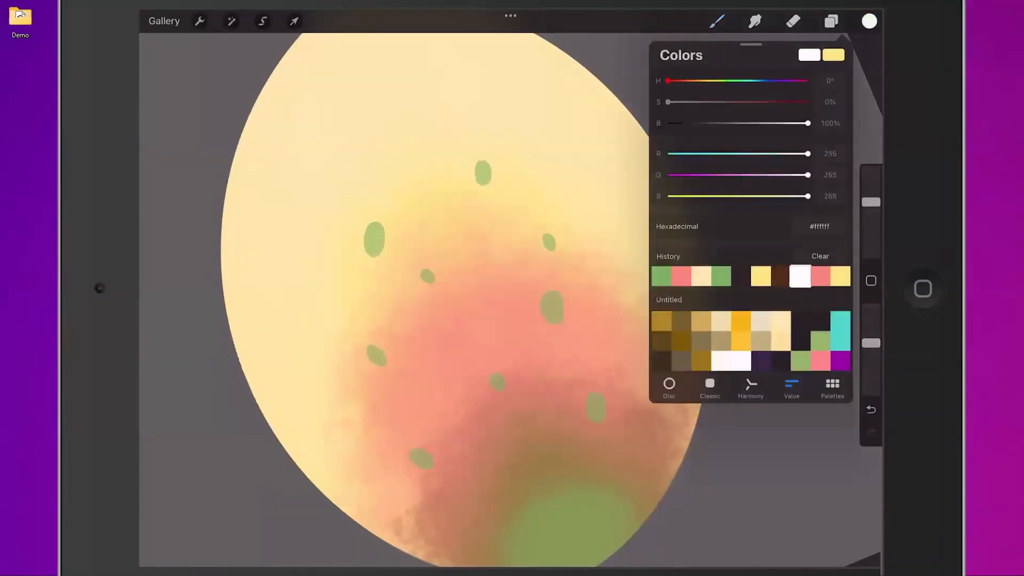
{"action": "left_click", "coordinate": [800, 276]}
{"action": "left_click", "coordinate": [716, 21]}
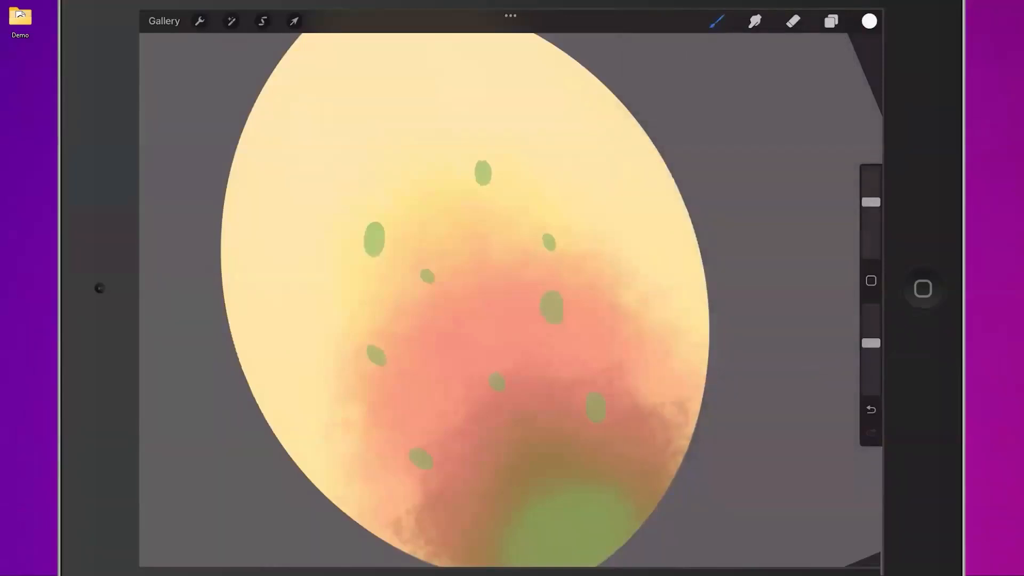
{"action": "left_click_drag", "start_coordinate": [393, 174], "coordinate": [398, 183]}
{"action": "left_click_drag", "start_coordinate": [530, 271], "coordinate": [533, 275]}
{"action": "left_click_drag", "start_coordinate": [596, 478], "coordinate": [597, 484]}
{"action": "left_click_drag", "start_coordinate": [546, 454], "coordinate": [550, 464]}
{"action": "left_click_drag", "start_coordinate": [524, 515], "coordinate": [515, 505]}
{"action": "left_click_drag", "start_coordinate": [510, 549], "coordinate": [499, 544]}
{"action": "left_click_drag", "start_coordinate": [615, 518], "coordinate": [618, 509]}
{"action": "left_click_drag", "start_coordinate": [287, 268], "coordinate": [280, 258]}
{"action": "left_click_drag", "start_coordinate": [432, 78], "coordinate": [428, 65]}
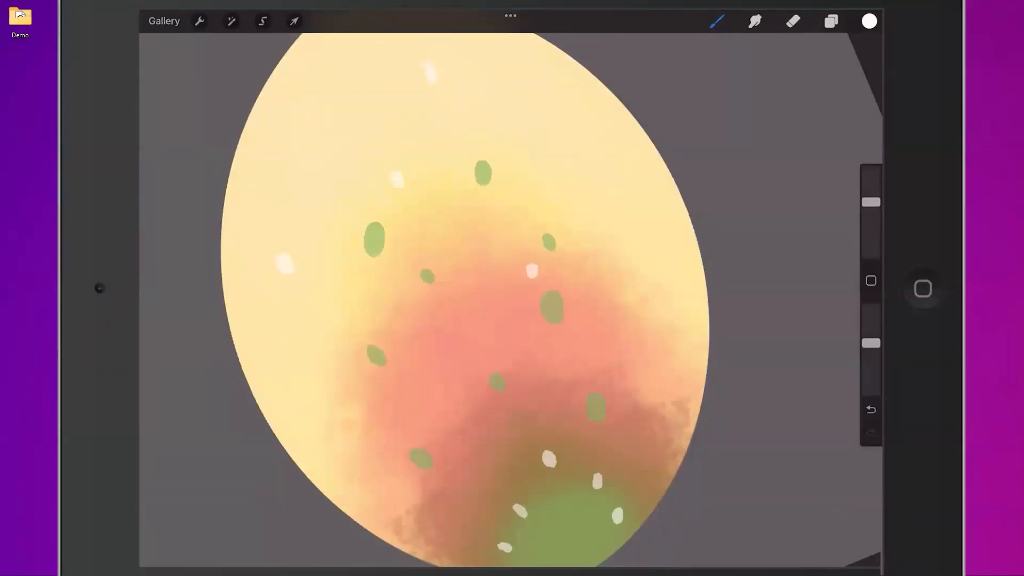
Step: Duplicate Layer 2 containing the painted oval and hide the lower copy as a backup
{"action": "scroll", "coordinate": [506, 282], "scroll_direction": "down", "scroll_amount": 5}
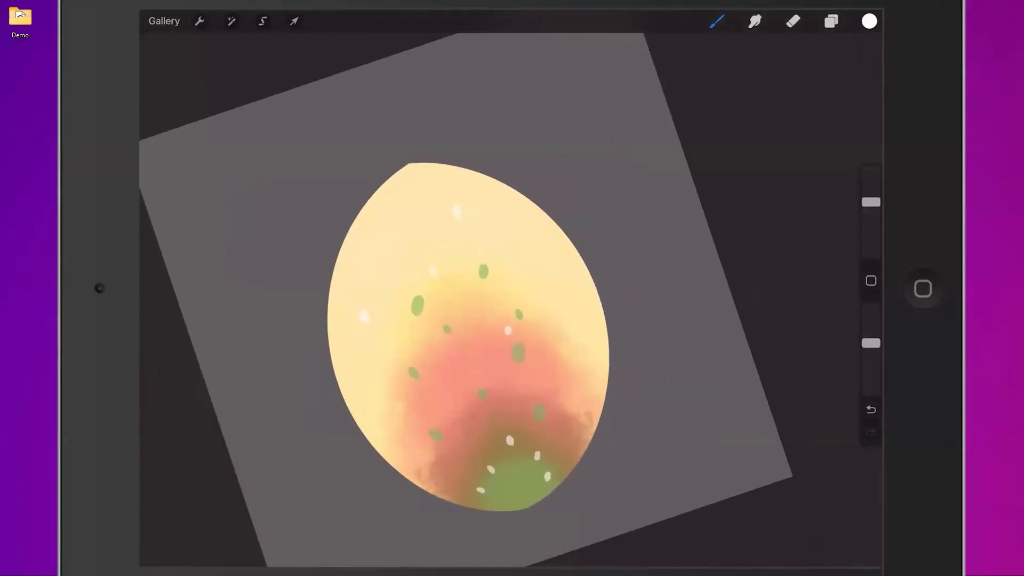
{"action": "left_click", "coordinate": [831, 21]}
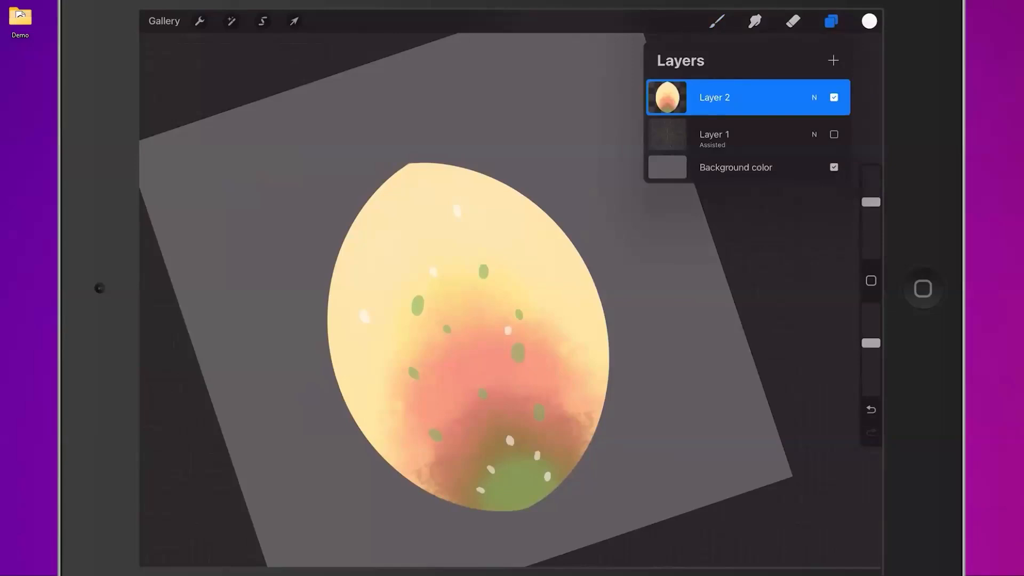
{"action": "left_click_drag", "start_coordinate": [800, 97], "coordinate": [688, 98]}
{"action": "left_click", "coordinate": [781, 98]}
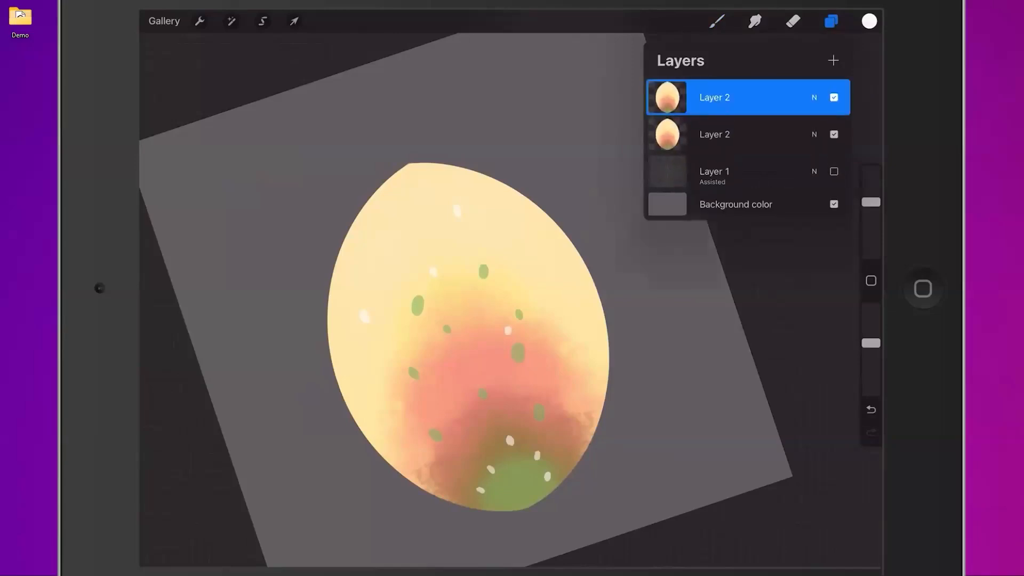
{"action": "left_click", "coordinate": [833, 135]}
Step: Scale the visible oval copy down uniformly to a small petal and place it just above the canvas centre
{"action": "left_click", "coordinate": [294, 21]}
{"action": "left_click_drag", "start_coordinate": [278, 206], "coordinate": [436, 313]}
{"action": "left_click_drag", "start_coordinate": [549, 363], "coordinate": [436, 191]}
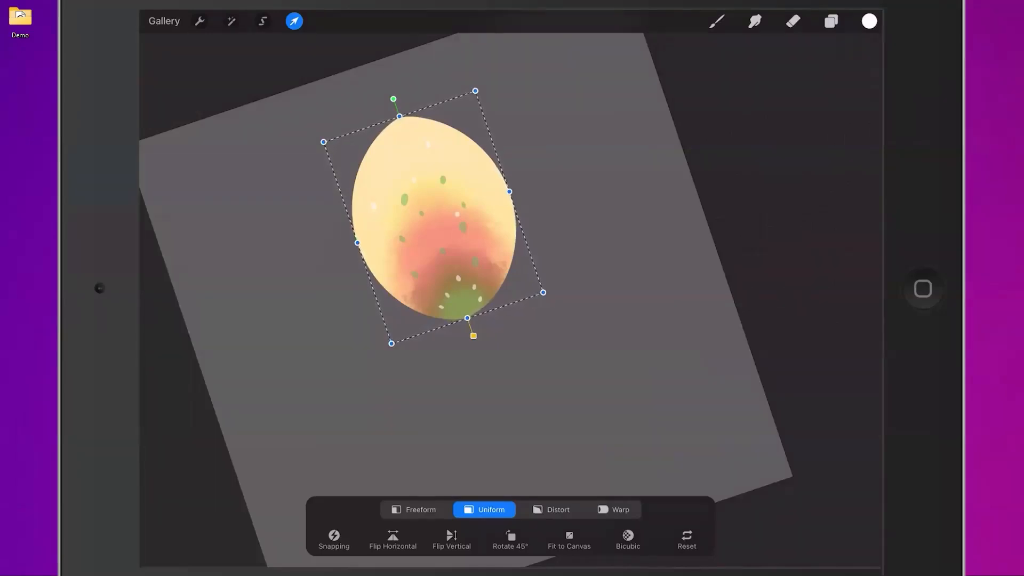
{"action": "scroll", "coordinate": [453, 256], "scroll_direction": "down", "scroll_amount": 1}
{"action": "scroll", "coordinate": [453, 256], "scroll_direction": "up", "scroll_amount": 4}
{"action": "scroll", "coordinate": [429, 273], "scroll_direction": "down", "scroll_amount": 1}
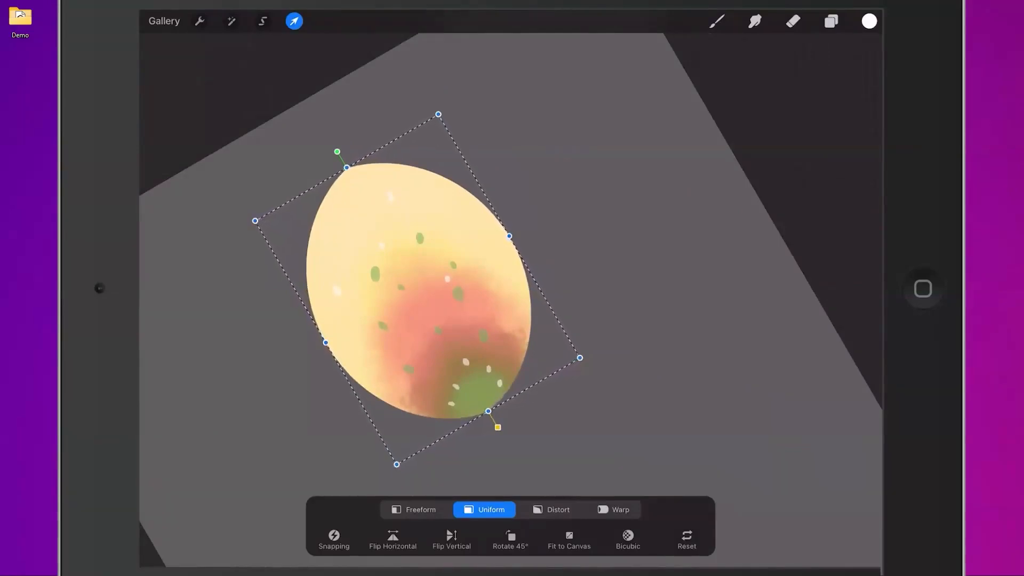
{"action": "scroll", "coordinate": [453, 266], "scroll_direction": "down", "scroll_amount": 3}
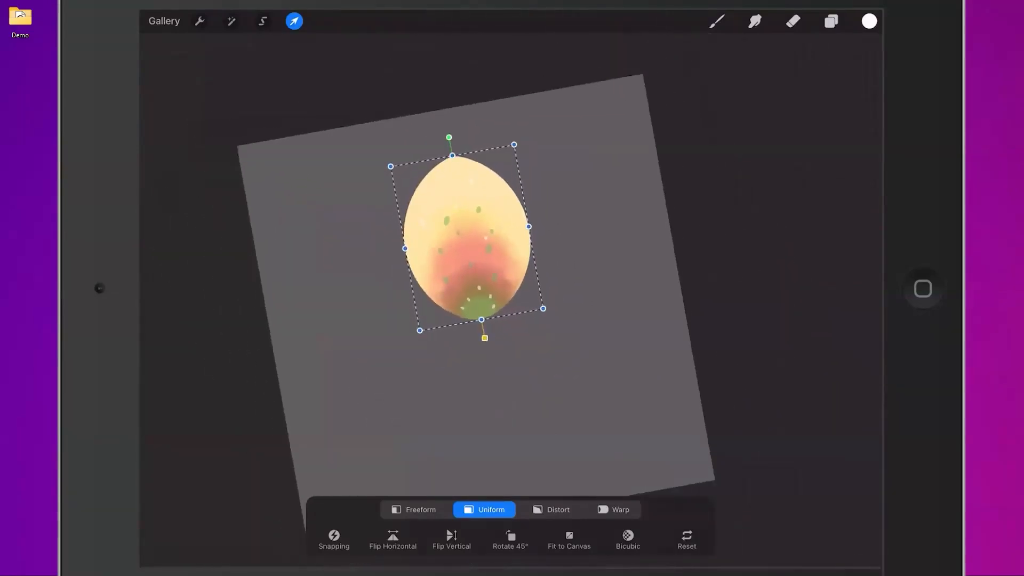
{"action": "left_click", "coordinate": [542, 308]}
{"action": "left_click_drag", "start_coordinate": [542, 308], "coordinate": [513, 271]}
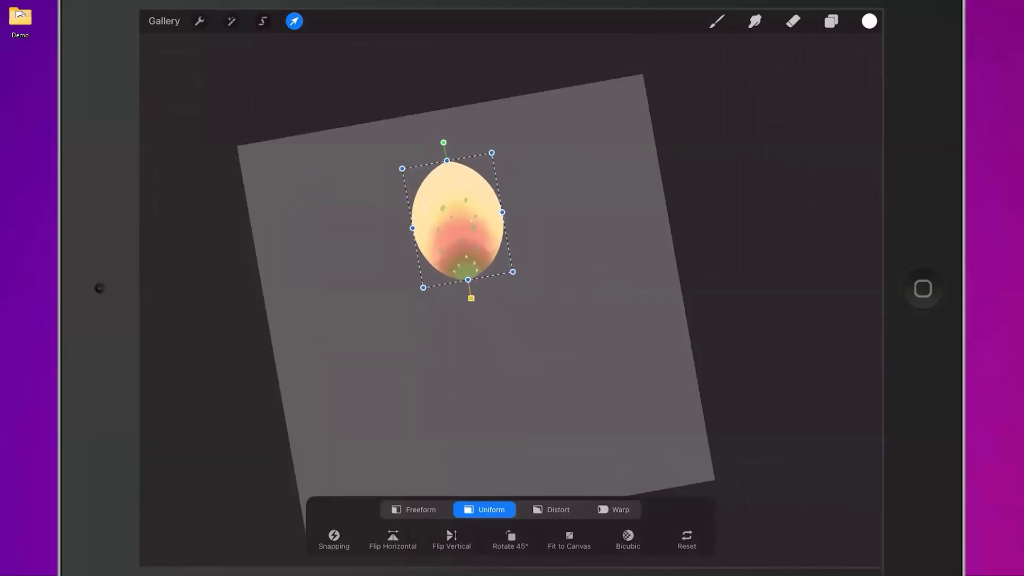
Step: Duplicate the small petal's layer, rotate the copy counterclockwise to point left, and align its green tip with the first petal's
{"action": "left_click", "coordinate": [831, 21]}
{"action": "left_click_drag", "start_coordinate": [794, 98], "coordinate": [693, 97]}
{"action": "left_click", "coordinate": [781, 98]}
{"action": "left_click", "coordinate": [293, 21]}
{"action": "left_click", "coordinate": [443, 142]}
{"action": "left_click_drag", "start_coordinate": [443, 142], "coordinate": [388, 184]}
{"action": "left_click_drag", "start_coordinate": [457, 220], "coordinate": [418, 264]}
{"action": "left_click", "coordinate": [386, 197]}
{"action": "left_click", "coordinate": [364, 236]}
{"action": "left_click_drag", "start_coordinate": [347, 228], "coordinate": [339, 262]}
{"action": "left_click", "coordinate": [479, 223]}
{"action": "left_click_drag", "start_coordinate": [416, 264], "coordinate": [409, 277]}
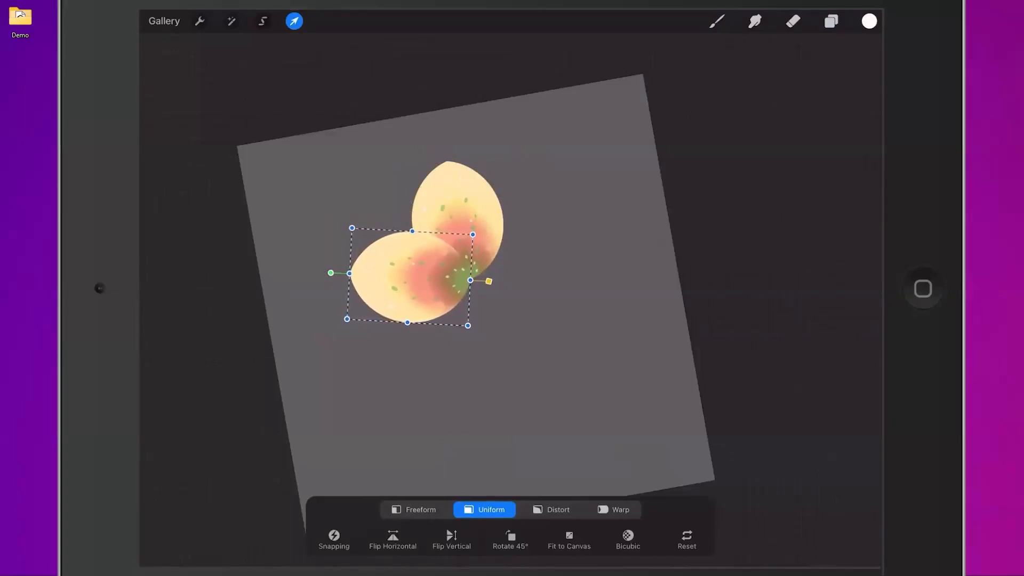
Step: Duplicate the left-pointing petal's layer, rotate the copy to point downward, and place its green tip at the flower's centre
{"action": "left_click", "coordinate": [831, 22]}
{"action": "left_click_drag", "start_coordinate": [789, 97], "coordinate": [688, 97]}
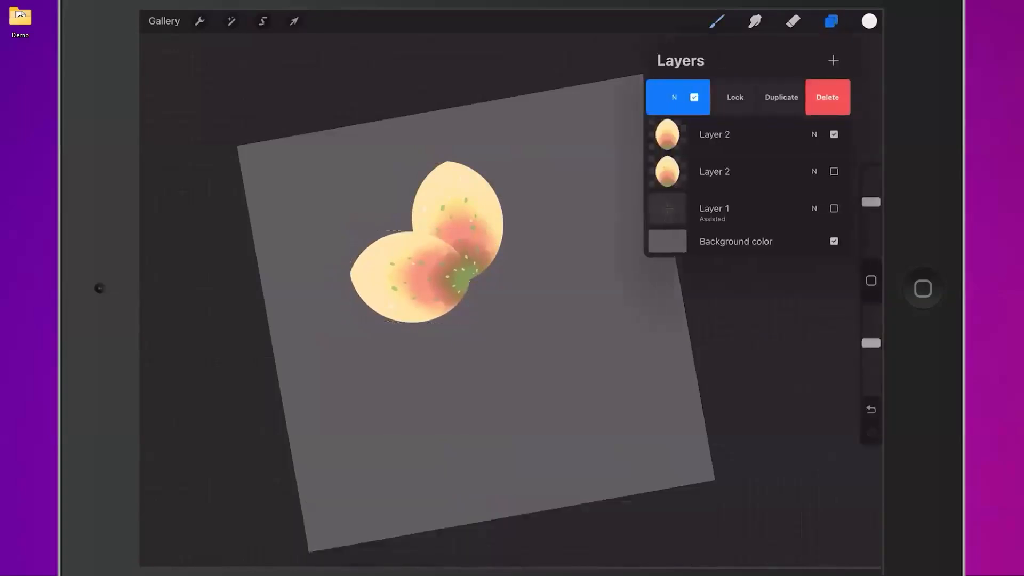
{"action": "left_click", "coordinate": [782, 97]}
{"action": "left_click", "coordinate": [293, 21]}
{"action": "left_click", "coordinate": [344, 242]}
{"action": "left_click_drag", "start_coordinate": [398, 213], "coordinate": [460, 336]}
{"action": "left_click", "coordinate": [364, 282]}
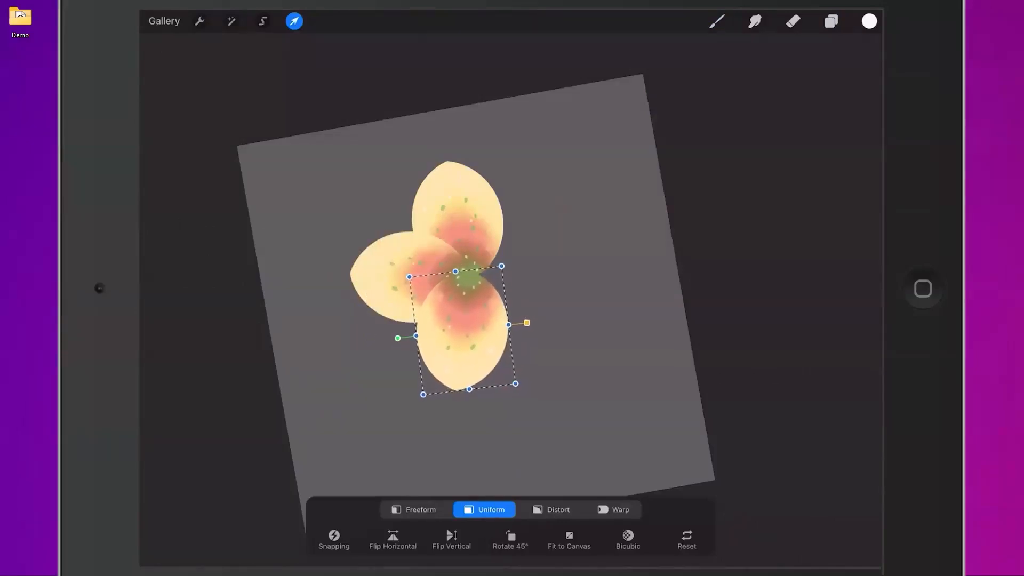
Step: Duplicate the downward petal's layer, rotate the copy to point toward the lower right, and align its green tip with the flower's centre
{"action": "left_click", "coordinate": [830, 20]}
{"action": "left_click_drag", "start_coordinate": [800, 97], "coordinate": [720, 97]}
{"action": "left_click", "coordinate": [781, 96]}
{"action": "left_click", "coordinate": [294, 21]}
{"action": "left_click_drag", "start_coordinate": [475, 407], "coordinate": [531, 365]}
{"action": "left_click_drag", "start_coordinate": [398, 297], "coordinate": [395, 306]}
{"action": "left_click_drag", "start_coordinate": [462, 330], "coordinate": [520, 311]}
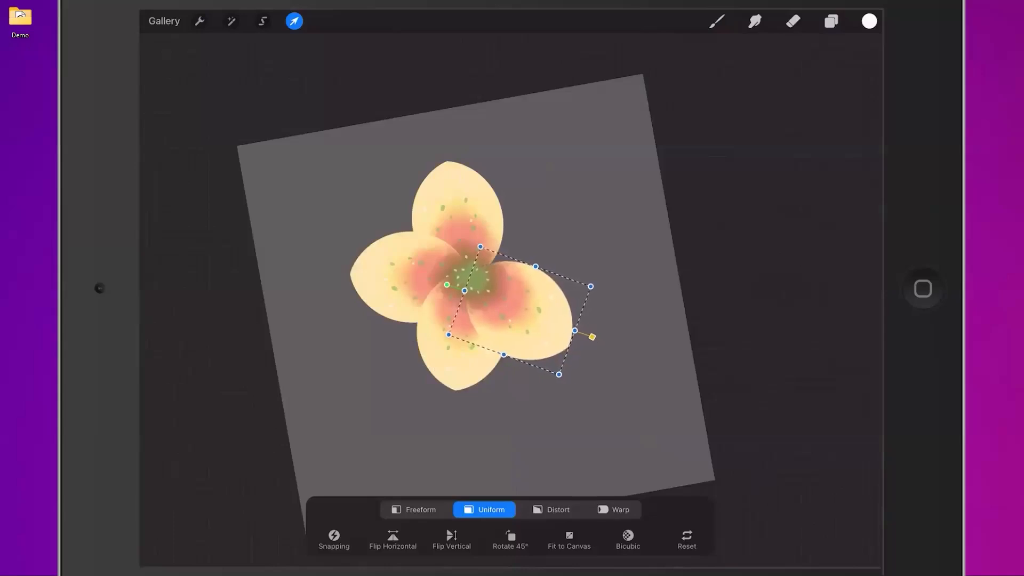
{"action": "left_click", "coordinate": [294, 21]}
Step: Duplicate the lower-right petal's layer, rotate the copy to point toward the upper right, and fit it into the remaining gap
{"action": "left_click", "coordinate": [830, 21]}
{"action": "left_click_drag", "start_coordinate": [789, 97], "coordinate": [709, 97]}
{"action": "left_click", "coordinate": [779, 96]}
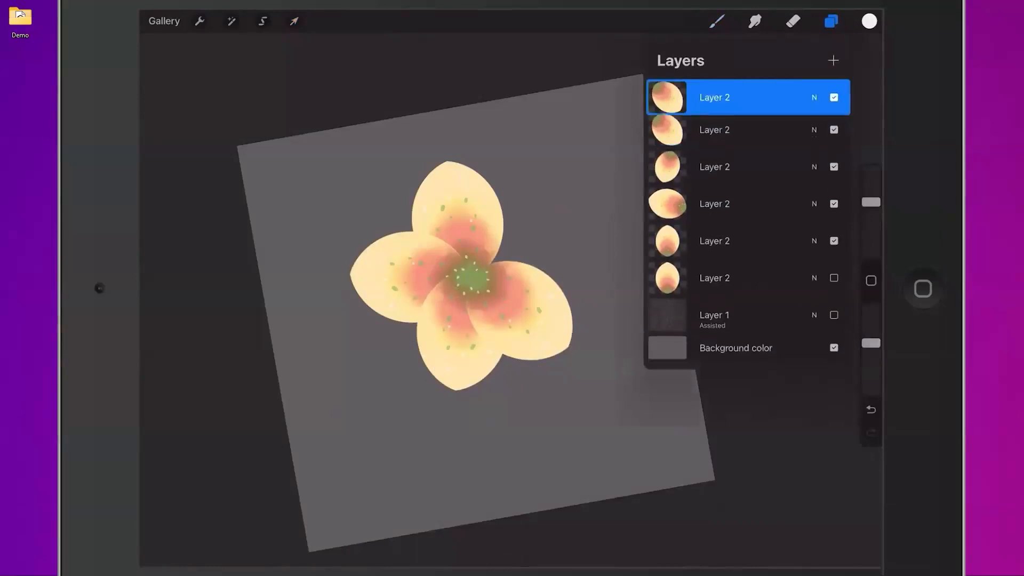
{"action": "left_click", "coordinate": [294, 21]}
{"action": "left_click_drag", "start_coordinate": [507, 241], "coordinate": [455, 280]}
{"action": "left_click_drag", "start_coordinate": [533, 315], "coordinate": [546, 239]}
{"action": "left_click_drag", "start_coordinate": [464, 224], "coordinate": [457, 249]}
{"action": "left_click_drag", "start_coordinate": [527, 254], "coordinate": [517, 246]}
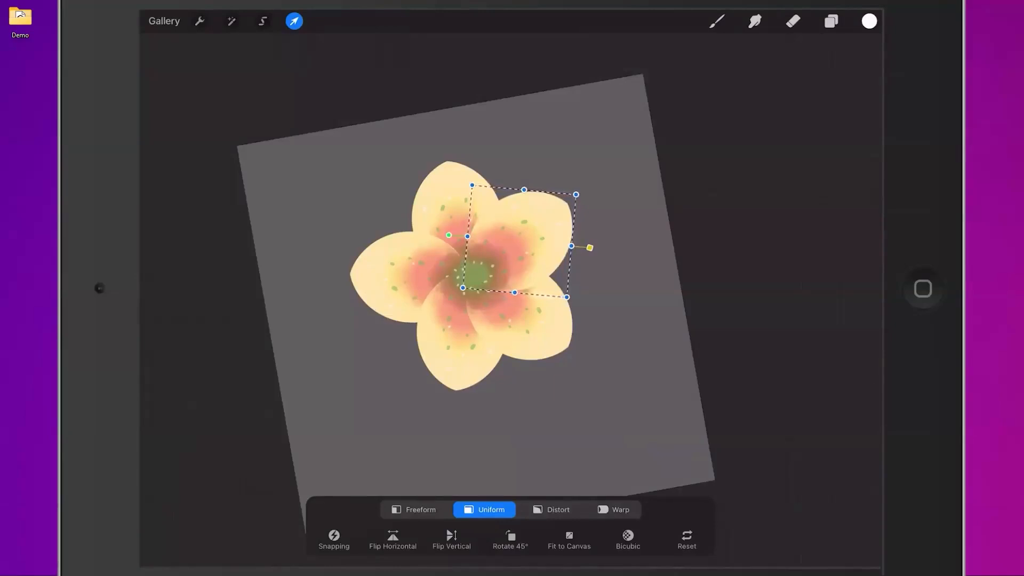
Step: Warp the upper-right petal so it becomes narrower and its outer tip stretches outward to a point
{"action": "left_click", "coordinate": [613, 510]}
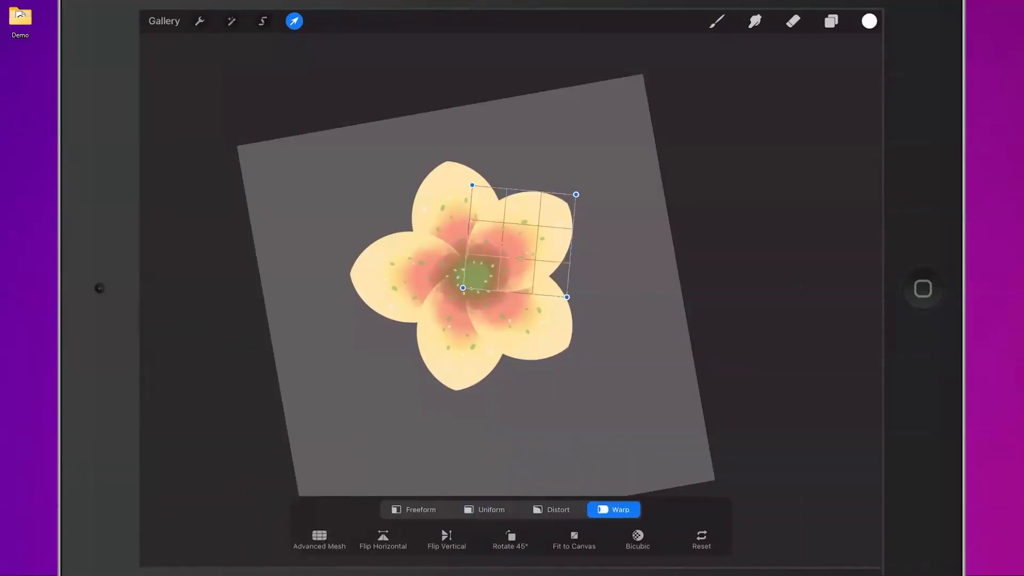
{"action": "left_click_drag", "start_coordinate": [566, 297], "coordinate": [562, 278]}
{"action": "left_click_drag", "start_coordinate": [576, 195], "coordinate": [586, 207]}
{"action": "left_click_drag", "start_coordinate": [516, 192], "coordinate": [514, 193]}
{"action": "left_click_drag", "start_coordinate": [468, 236], "coordinate": [476, 236]}
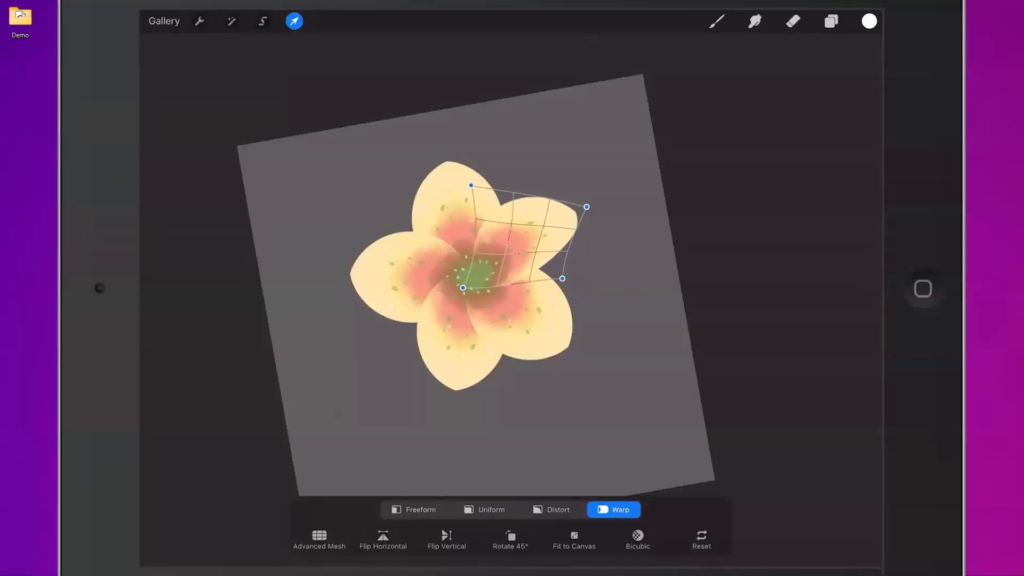
{"action": "left_click_drag", "start_coordinate": [586, 206], "coordinate": [601, 223]}
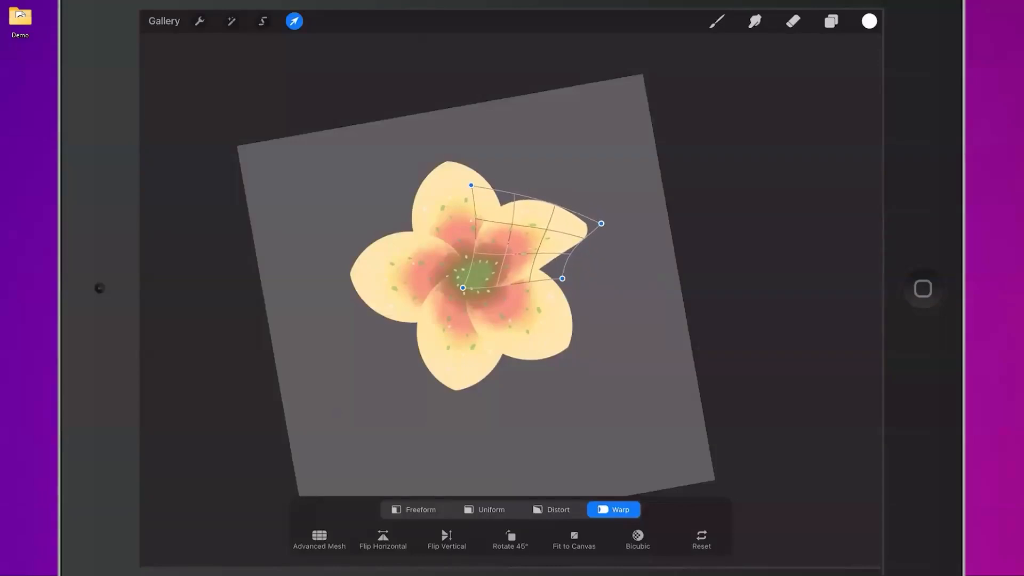
Step: Warp the lower-right petal on the second Layer 2 to slim its sides and pull its outer tip into a point
{"action": "left_click", "coordinate": [830, 21]}
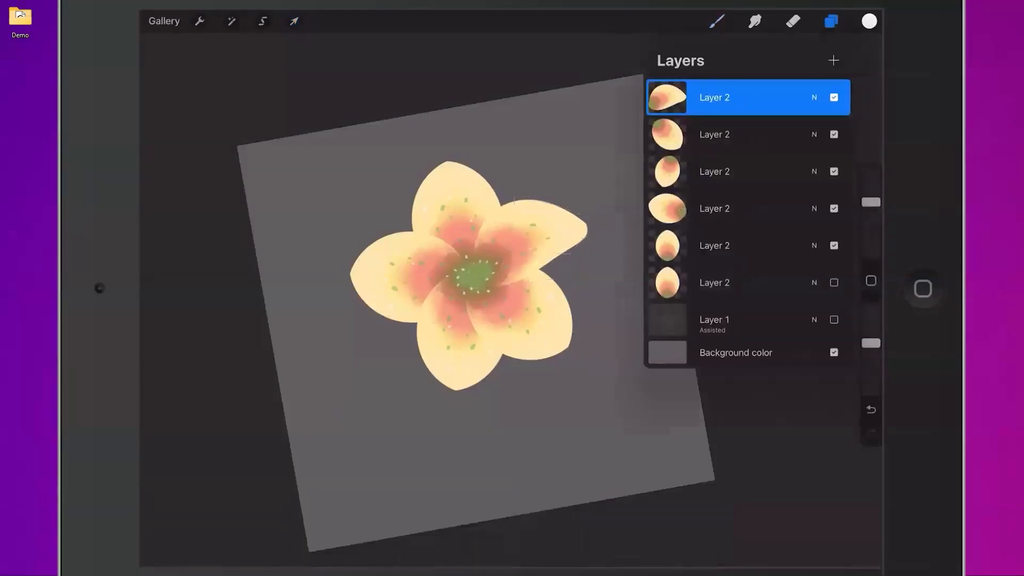
{"action": "left_click", "coordinate": [748, 134]}
{"action": "left_click", "coordinate": [294, 20]}
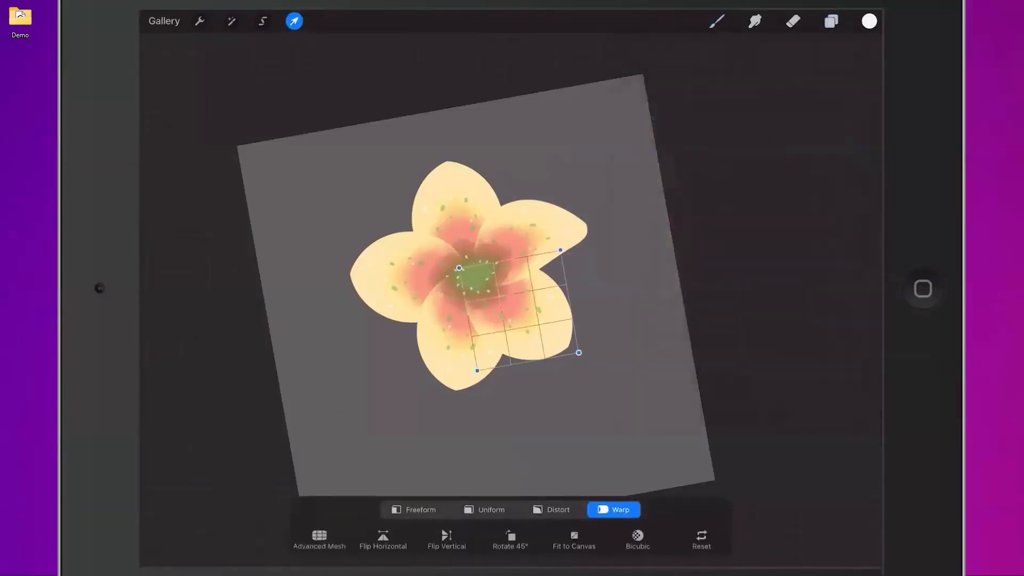
{"action": "left_click_drag", "start_coordinate": [579, 352], "coordinate": [578, 358]}
{"action": "left_click_drag", "start_coordinate": [477, 370], "coordinate": [481, 365]}
{"action": "left_click_drag", "start_coordinate": [560, 250], "coordinate": [556, 250]}
{"action": "left_click_drag", "start_coordinate": [578, 358], "coordinate": [587, 345]}
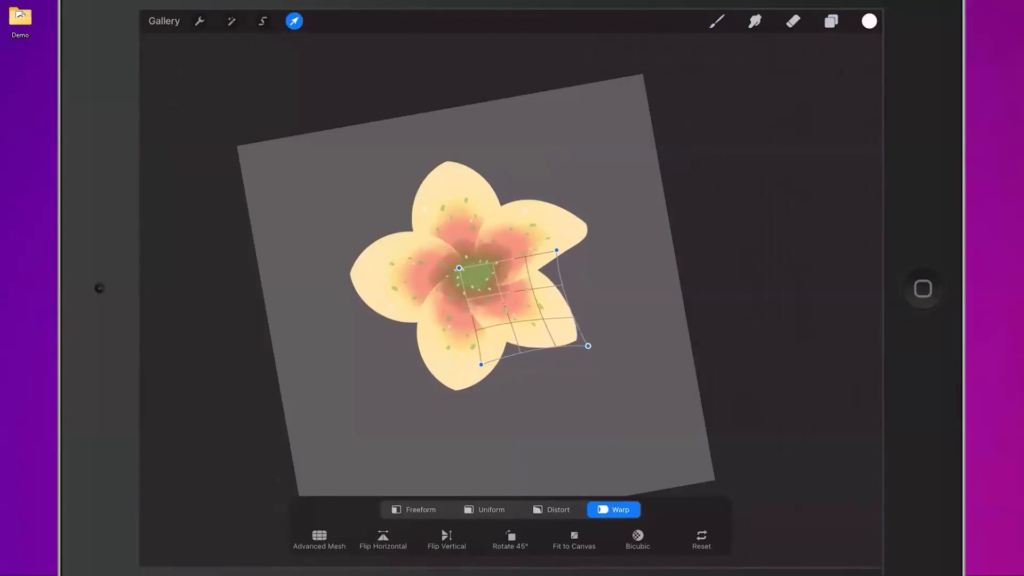
Step: Warp the downward-pointing petal on the third Layer 2, pulling both sides inward to make it slimmer and slightly curved
{"action": "left_click", "coordinate": [831, 22]}
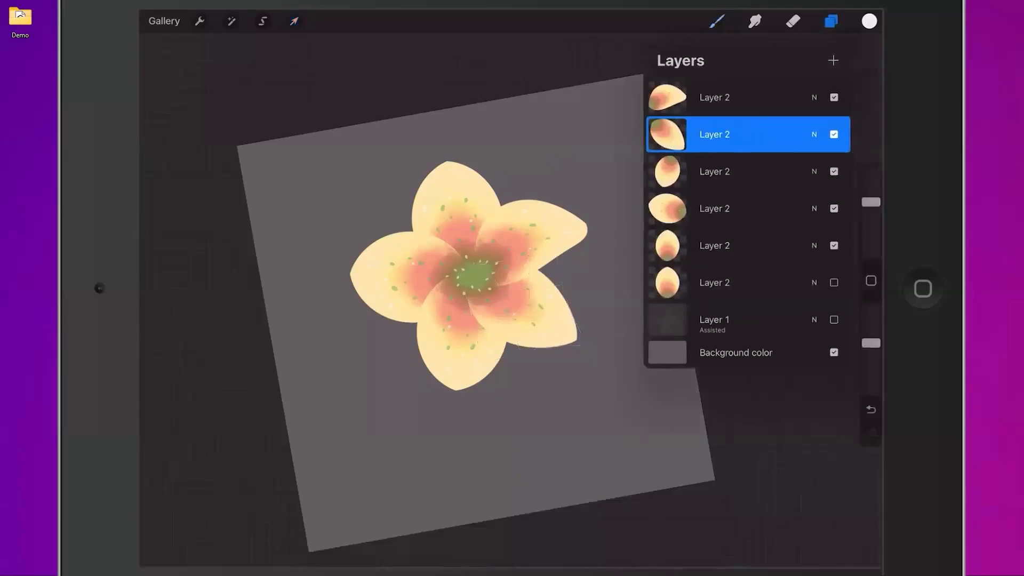
{"action": "left_click", "coordinate": [748, 171]}
{"action": "left_click", "coordinate": [294, 21]}
{"action": "left_click_drag", "start_coordinate": [519, 379], "coordinate": [509, 371]}
{"action": "left_click_drag", "start_coordinate": [444, 314], "coordinate": [451, 317]}
{"action": "left_click_drag", "start_coordinate": [441, 357], "coordinate": [443, 347]}
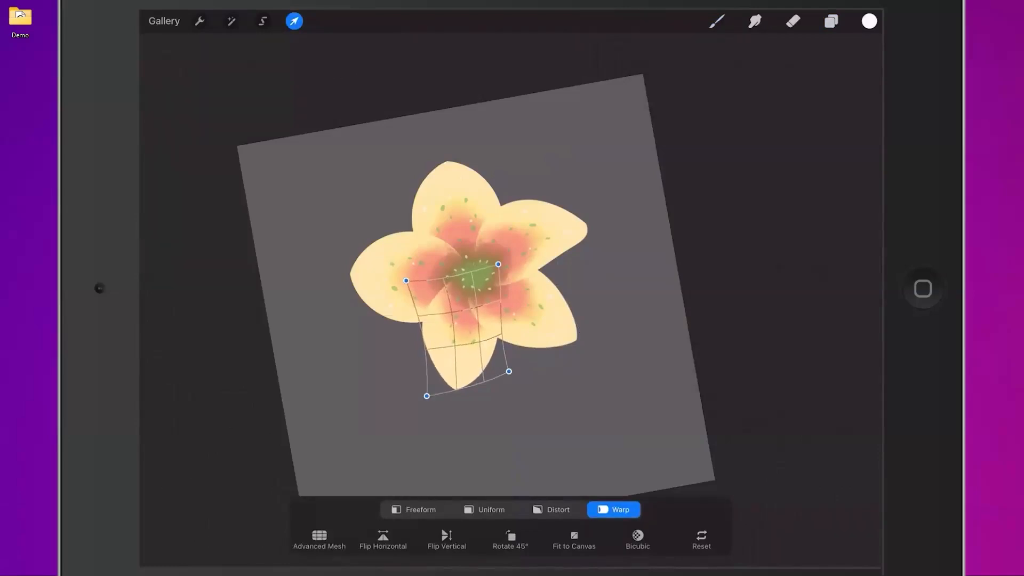
{"action": "left_click_drag", "start_coordinate": [453, 312], "coordinate": [449, 311]}
{"action": "left_click_drag", "start_coordinate": [439, 349], "coordinate": [434, 349]}
{"action": "left_click_drag", "start_coordinate": [444, 299], "coordinate": [448, 299]}
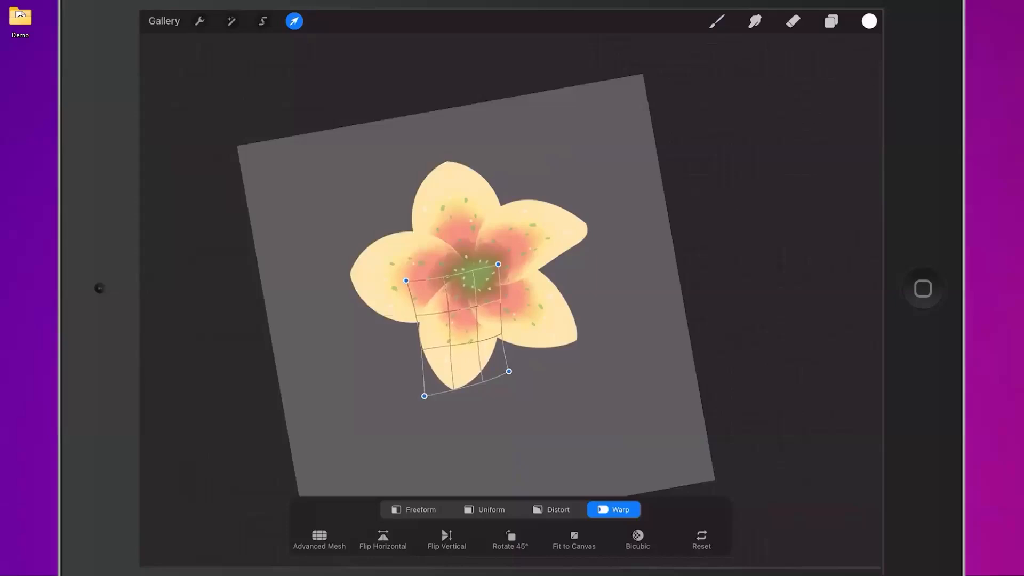
{"action": "left_click_drag", "start_coordinate": [493, 337], "coordinate": [485, 339]}
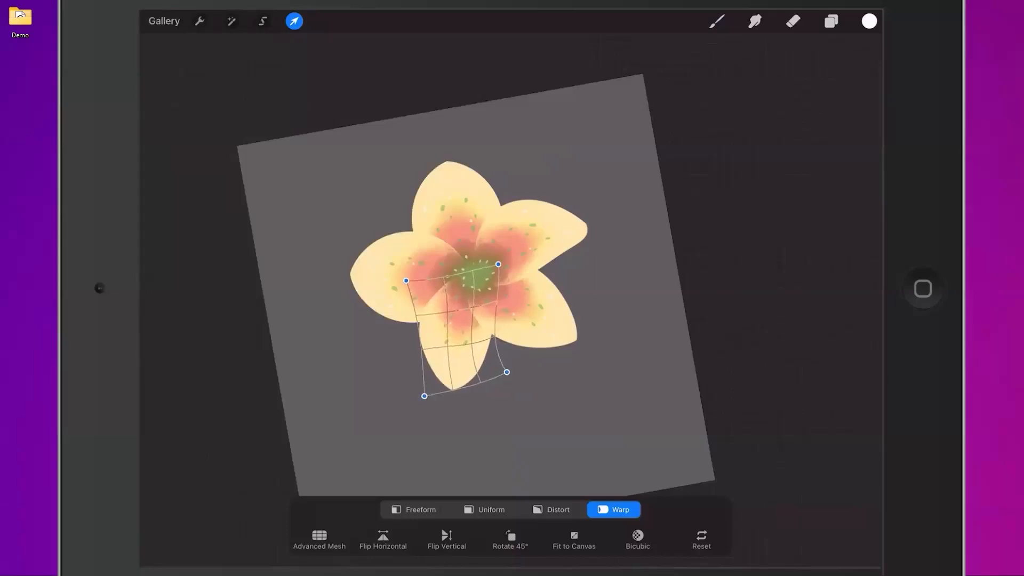
Step: Warp the left-pointing petal on the fourth Layer 2, narrowing its lower side and sharpening its outer tip
{"action": "left_click", "coordinate": [831, 21]}
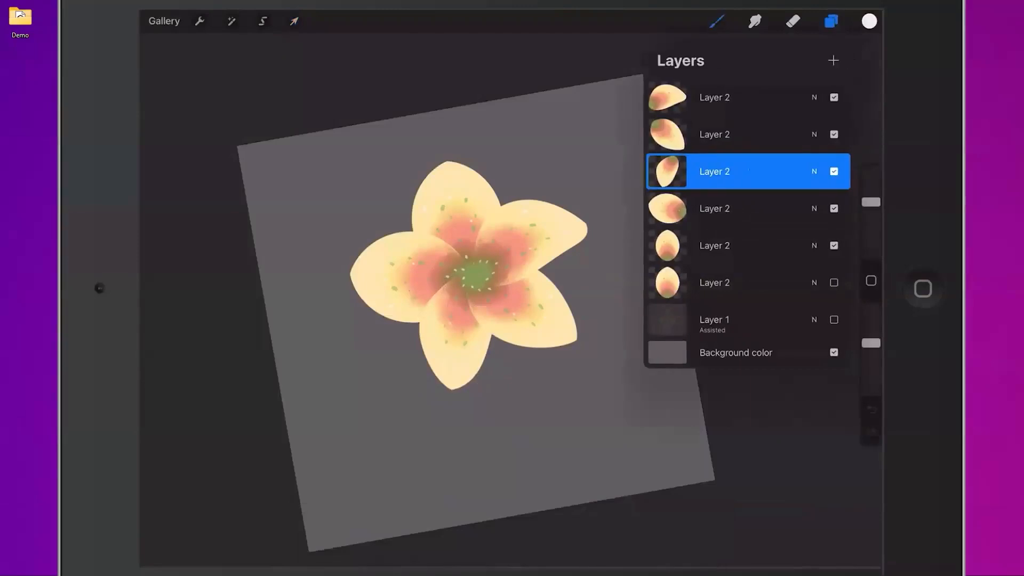
{"action": "left_click", "coordinate": [747, 208]}
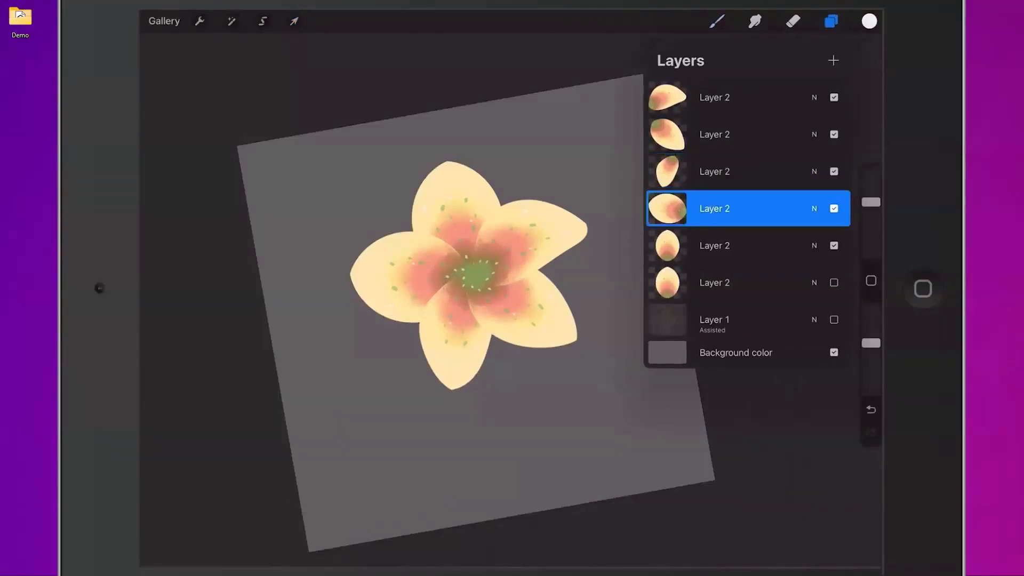
{"action": "left_click", "coordinate": [293, 21]}
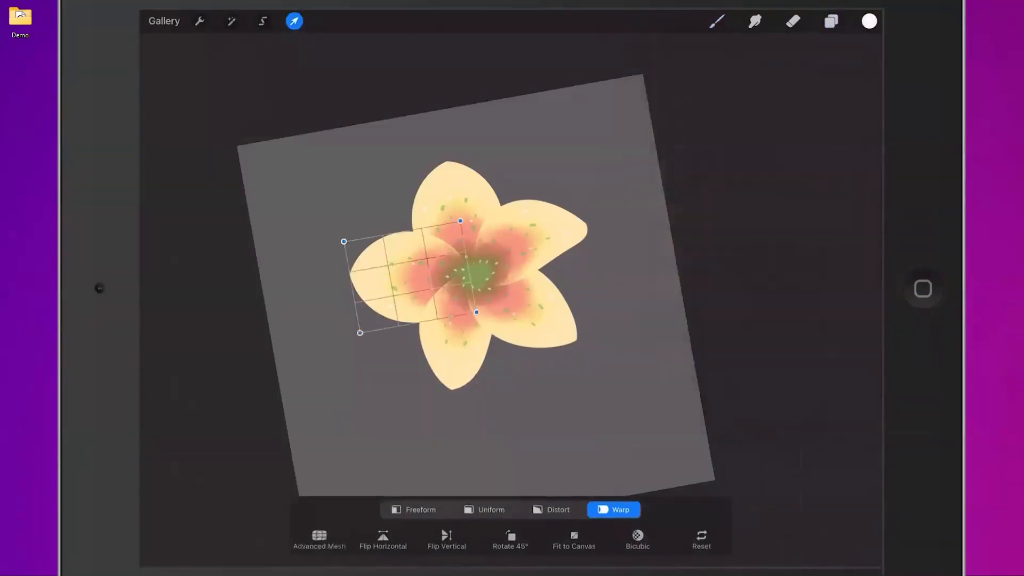
{"action": "left_click_drag", "start_coordinate": [404, 324], "coordinate": [409, 315]}
{"action": "left_click_drag", "start_coordinate": [396, 235], "coordinate": [397, 238]}
{"action": "left_click_drag", "start_coordinate": [356, 303], "coordinate": [360, 293]}
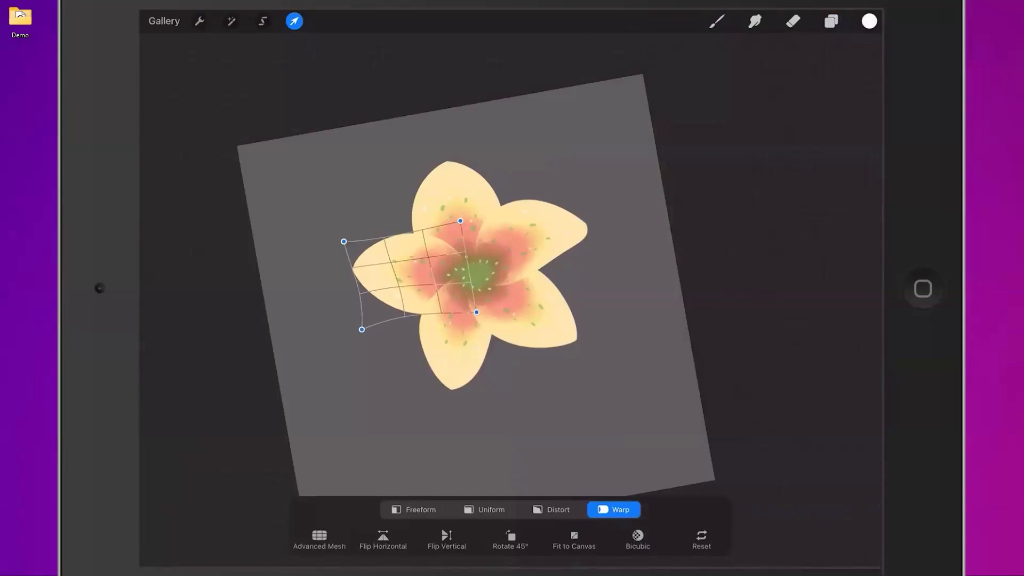
{"action": "left_click_drag", "start_coordinate": [465, 252], "coordinate": [466, 248]}
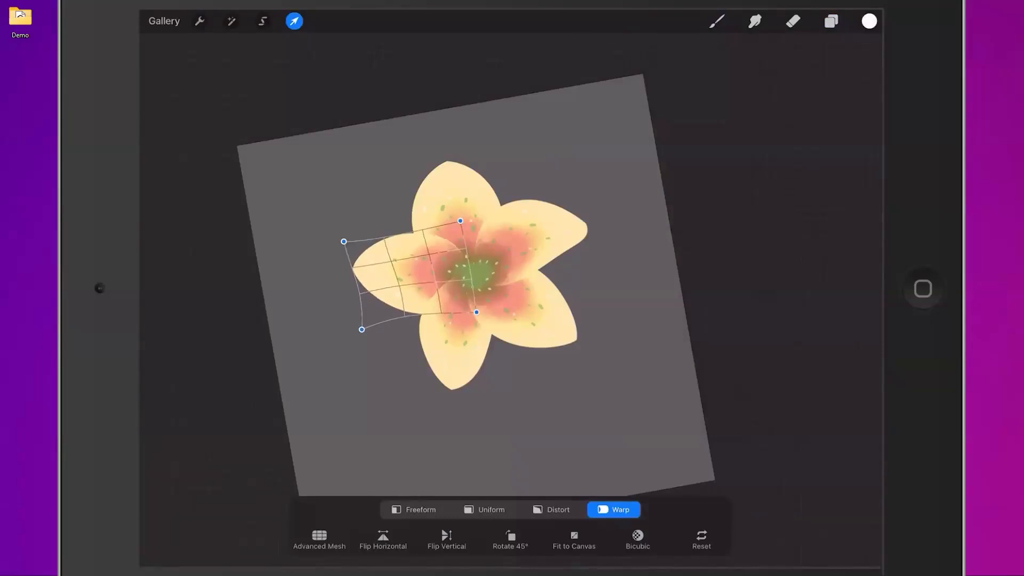
{"action": "left_click_drag", "start_coordinate": [476, 312], "coordinate": [478, 306]}
Step: Warp the upward-pointing petal on the fifth Layer 2, slimming both sides and bending its tip toward the left
{"action": "left_click", "coordinate": [831, 21]}
{"action": "left_click", "coordinate": [714, 246]}
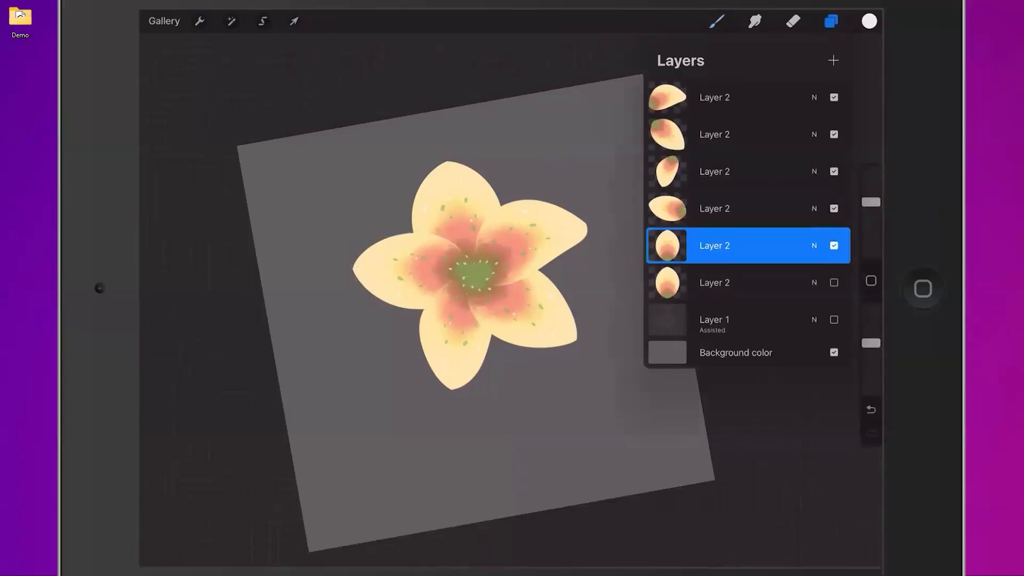
{"action": "left_click", "coordinate": [294, 22]}
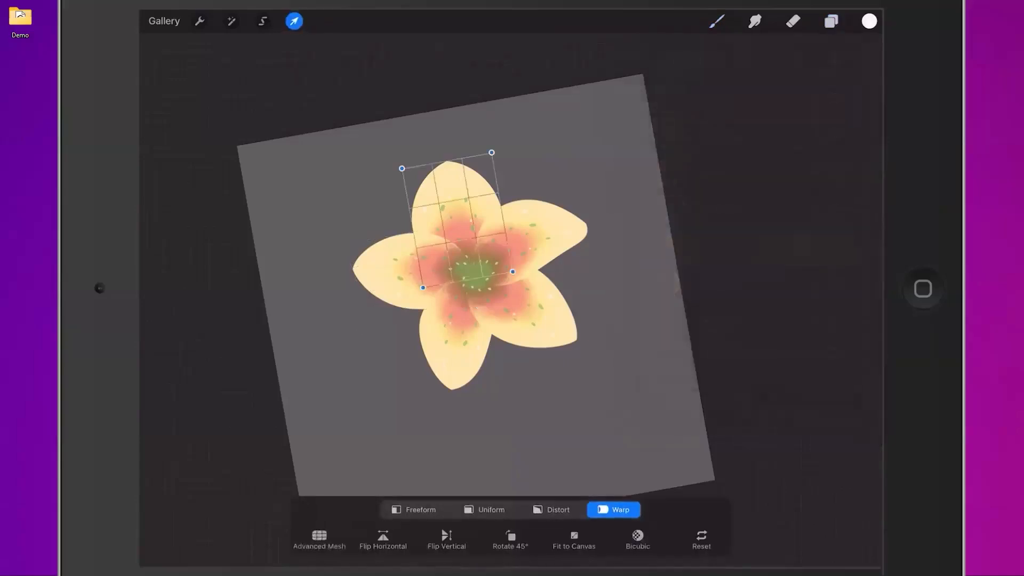
{"action": "left_click_drag", "start_coordinate": [410, 208], "coordinate": [416, 208]}
{"action": "left_click_drag", "start_coordinate": [458, 159], "coordinate": [452, 159]}
{"action": "left_click_drag", "start_coordinate": [502, 212], "coordinate": [494, 212]}
{"action": "left_click_drag", "start_coordinate": [419, 213], "coordinate": [427, 214]}
{"action": "left_click_drag", "start_coordinate": [493, 209], "coordinate": [498, 214]}
{"action": "left_click_drag", "start_coordinate": [427, 218], "coordinate": [422, 216]}
{"action": "left_click_drag", "start_coordinate": [442, 160], "coordinate": [433, 159]}
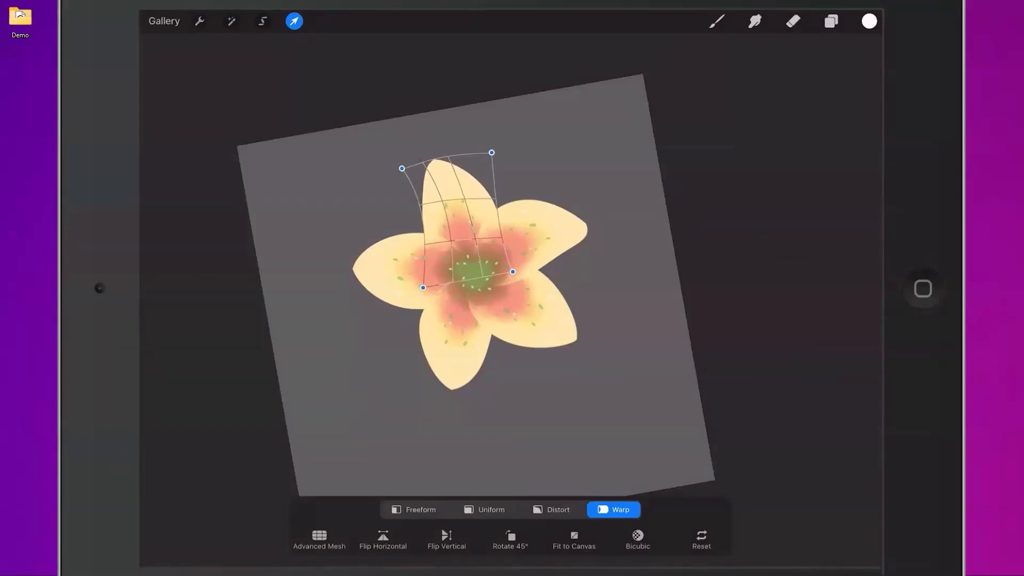
{"action": "left_click", "coordinate": [294, 22]}
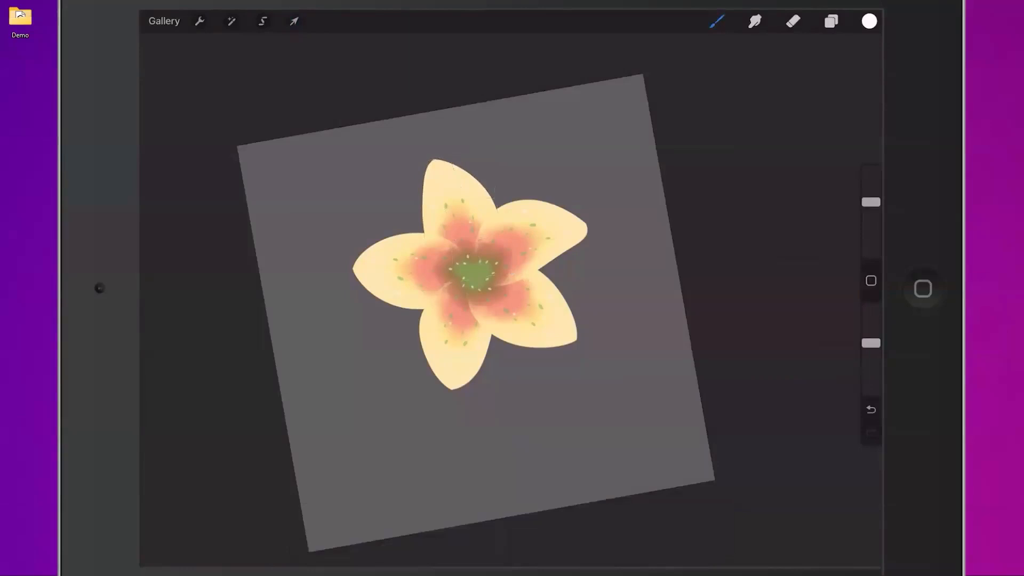
{"action": "scroll", "coordinate": [502, 299], "scroll_direction": "up", "scroll_amount": 1}
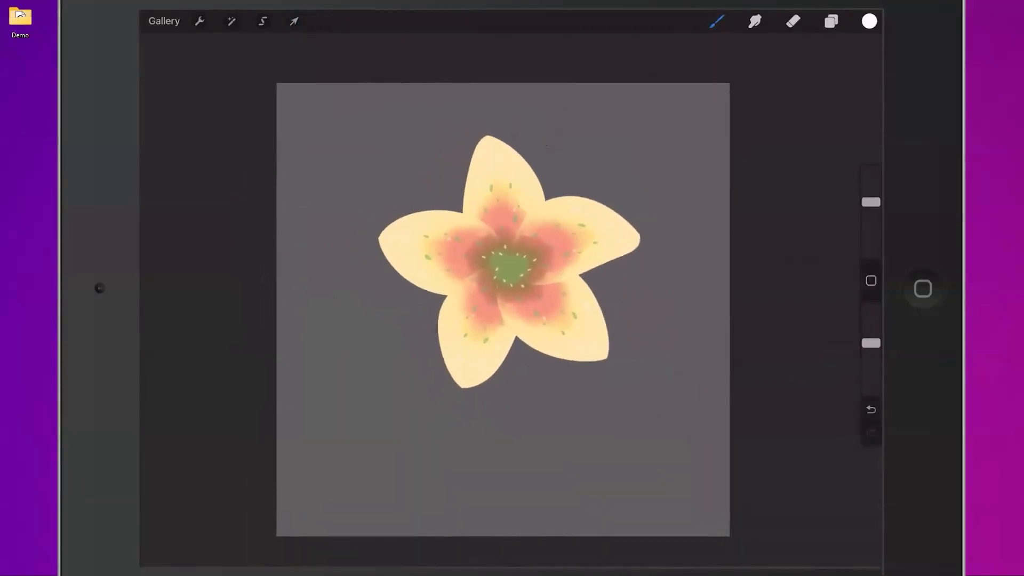
Step: Select the five visible petal layers and combine them into one group
{"action": "left_click", "coordinate": [830, 22]}
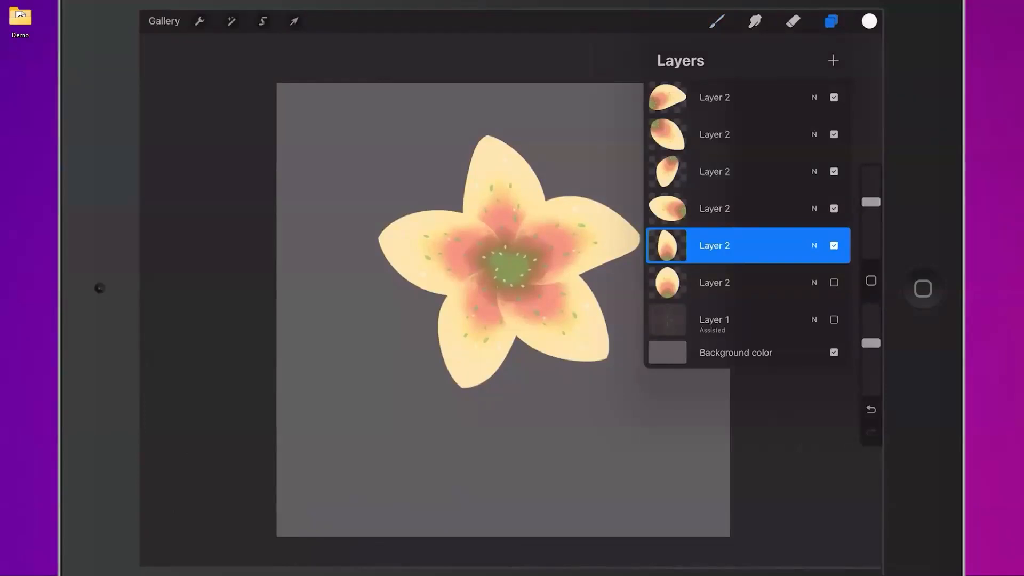
{"action": "mouse_move", "coordinate": [800, 208]}
{"action": "left_mouse_down"}
{"action": "mouse_move", "coordinate": [687, 209]}
{"action": "mouse_move", "coordinate": [811, 208]}
{"action": "left_mouse_up"}
{"action": "left_click_drag", "start_coordinate": [731, 209], "coordinate": [779, 208]}
{"action": "left_click_drag", "start_coordinate": [731, 171], "coordinate": [779, 171]}
{"action": "left_click_drag", "start_coordinate": [730, 134], "coordinate": [779, 135]}
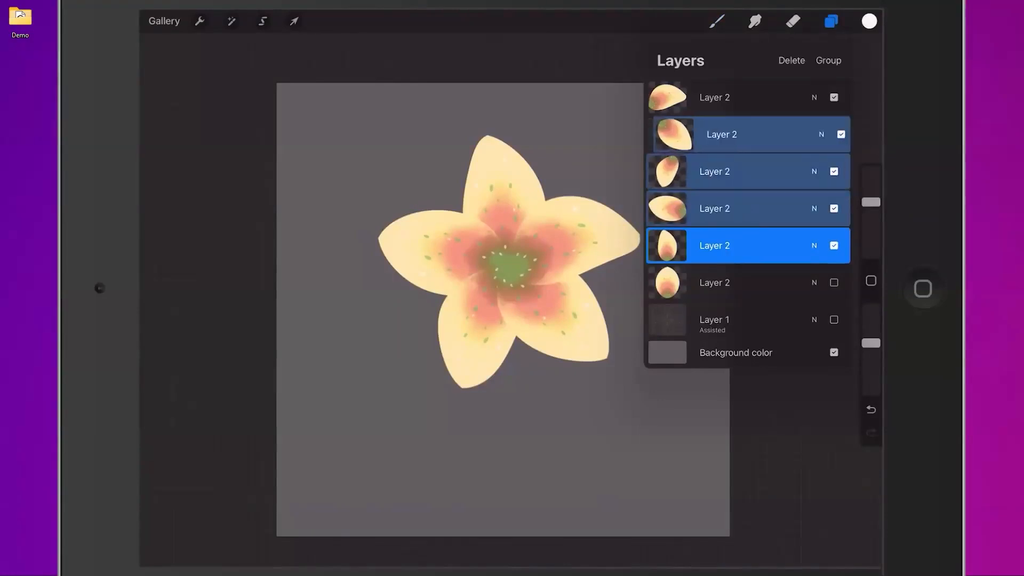
{"action": "left_click_drag", "start_coordinate": [730, 97], "coordinate": [778, 97]}
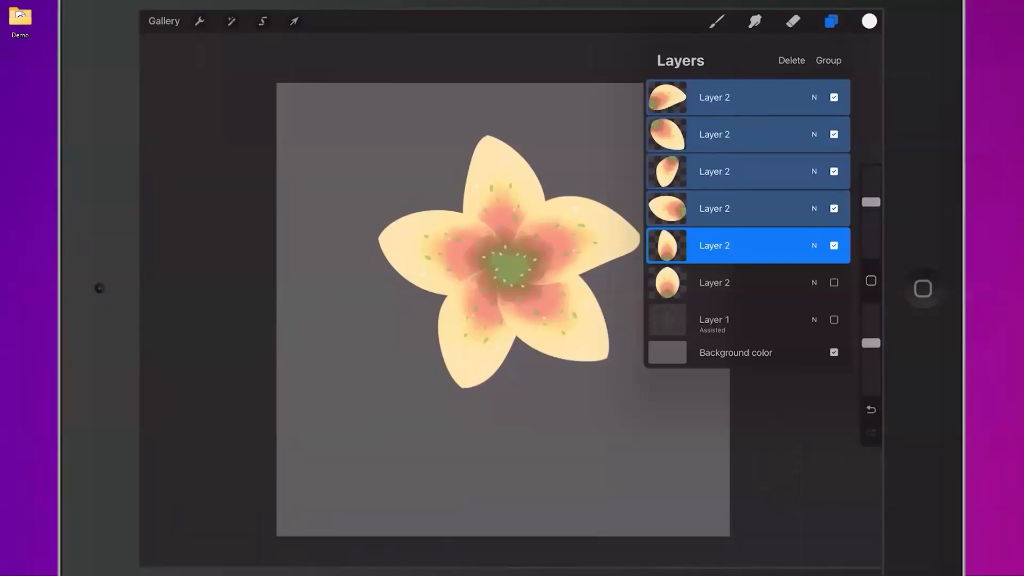
{"action": "left_click", "coordinate": [828, 61]}
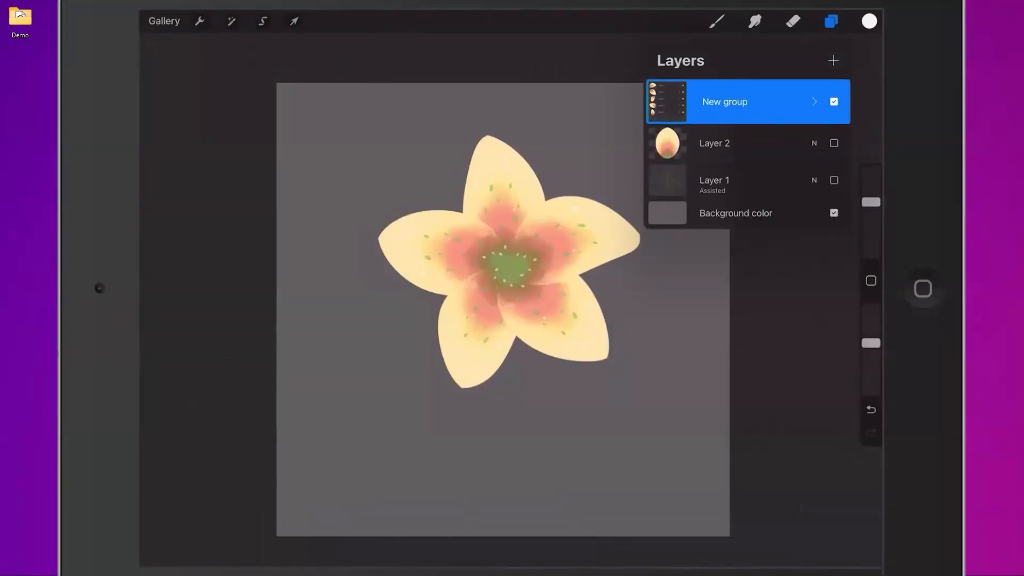
Step: Rename the new petal group as Flower
{"action": "left_click", "coordinate": [724, 102]}
{"action": "left_click", "coordinate": [600, 62]}
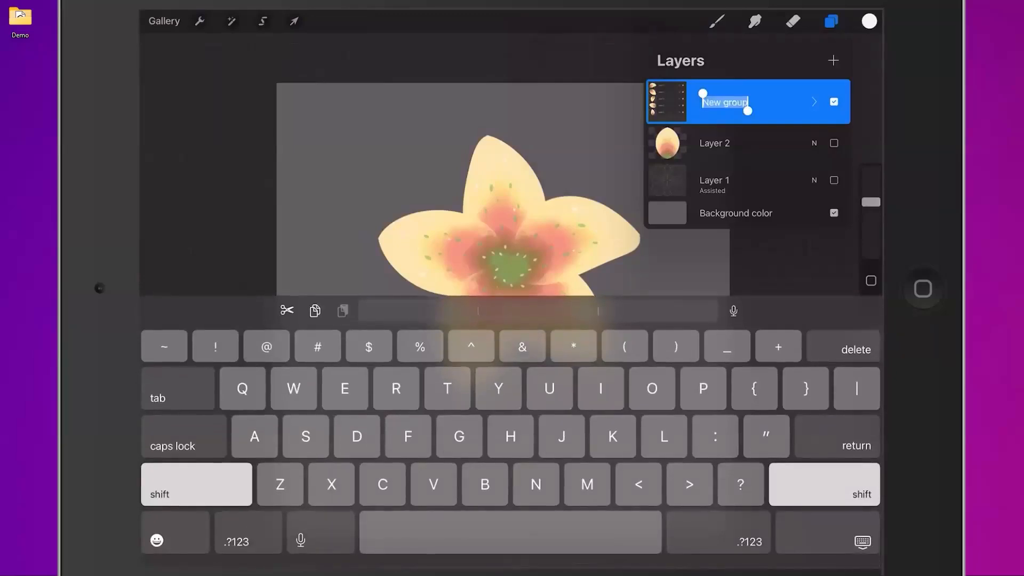
{"action": "type", "text": "Flower"}
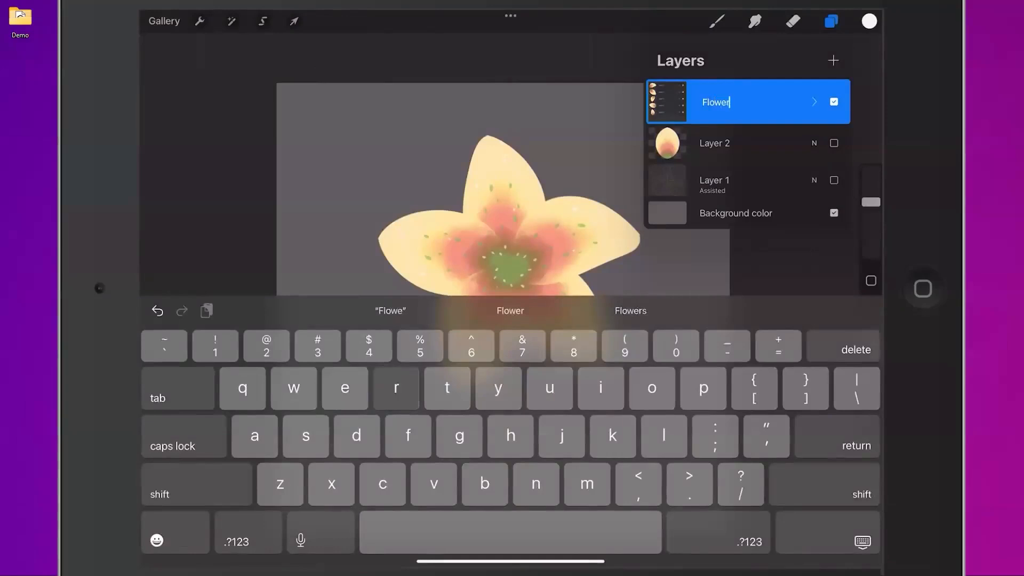
{"action": "key", "text": "Return"}
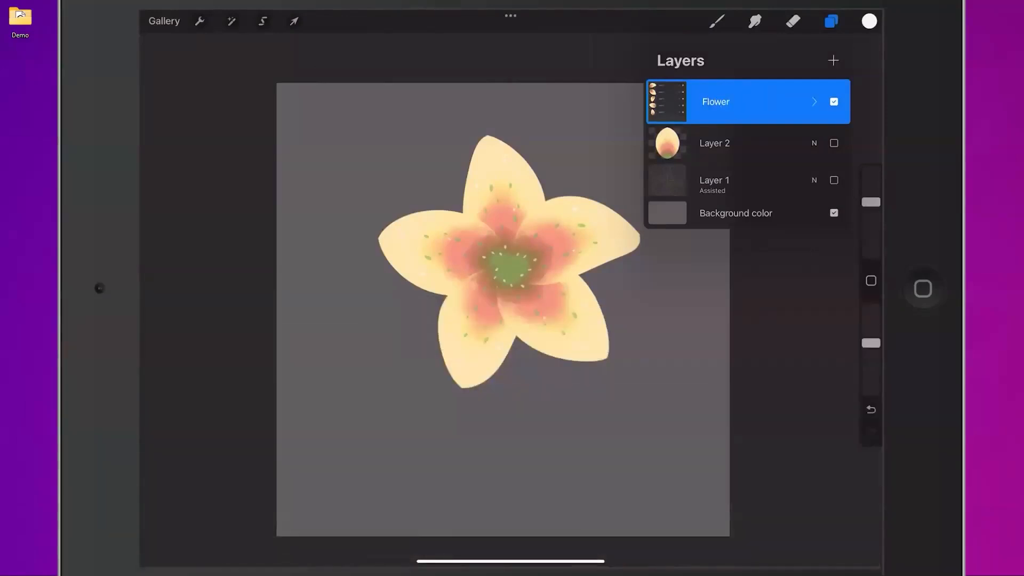
Step: Duplicate the Flower group and hide the lower copy as a backup
{"action": "left_click", "coordinate": [831, 21]}
{"action": "left_click", "coordinate": [294, 21]}
{"action": "left_click", "coordinate": [831, 22]}
{"action": "left_click_drag", "start_coordinate": [811, 101], "coordinate": [714, 101]}
{"action": "left_click", "coordinate": [781, 101]}
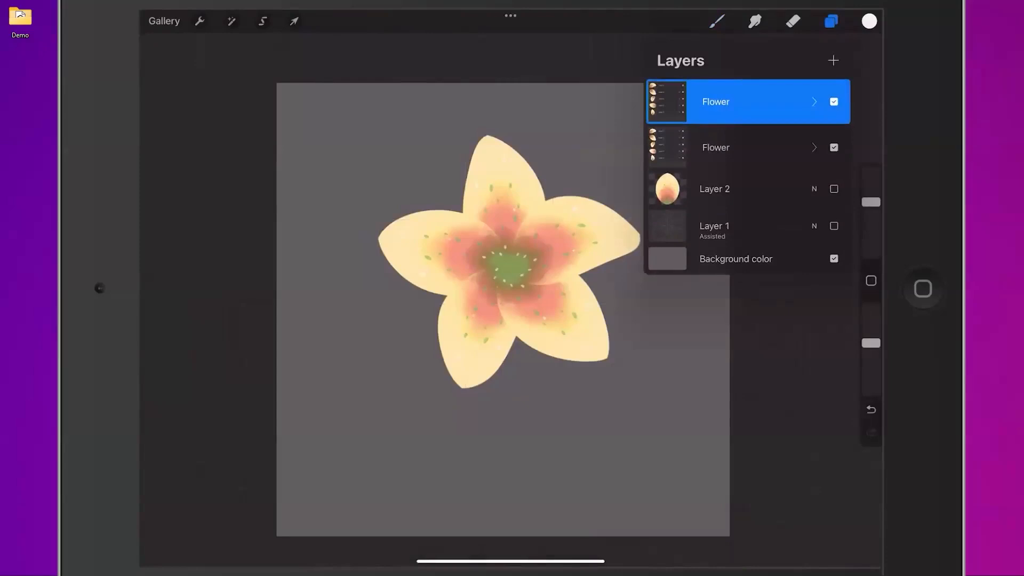
{"action": "left_click", "coordinate": [833, 147]}
Step: Scale the visible Flower group down uniformly and place it in the canvas's upper-left area
{"action": "left_click", "coordinate": [294, 21]}
{"action": "mouse_move", "coordinate": [640, 389]}
{"action": "left_mouse_down"}
{"action": "mouse_move", "coordinate": [611, 349]}
{"action": "mouse_move", "coordinate": [628, 373]}
{"action": "left_mouse_up"}
{"action": "key", "text": "ctrl+z"}
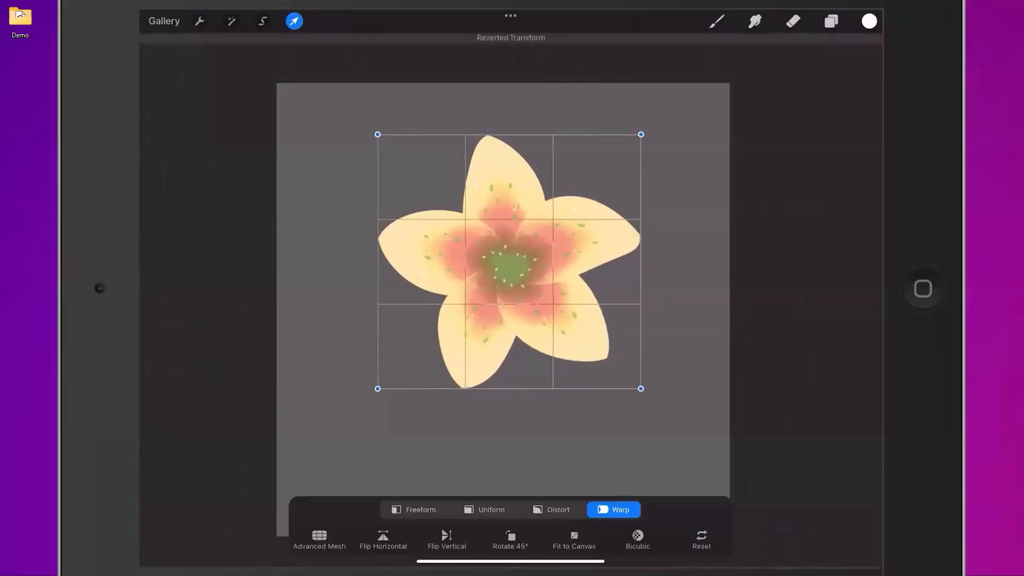
{"action": "left_click", "coordinate": [558, 509]}
{"action": "left_click", "coordinate": [483, 509]}
{"action": "left_click_drag", "start_coordinate": [640, 388], "coordinate": [549, 300]}
{"action": "left_click_drag", "start_coordinate": [464, 218], "coordinate": [391, 193]}
{"action": "left_click_drag", "start_coordinate": [477, 275], "coordinate": [502, 299]}
{"action": "left_click_drag", "start_coordinate": [404, 204], "coordinate": [401, 201]}
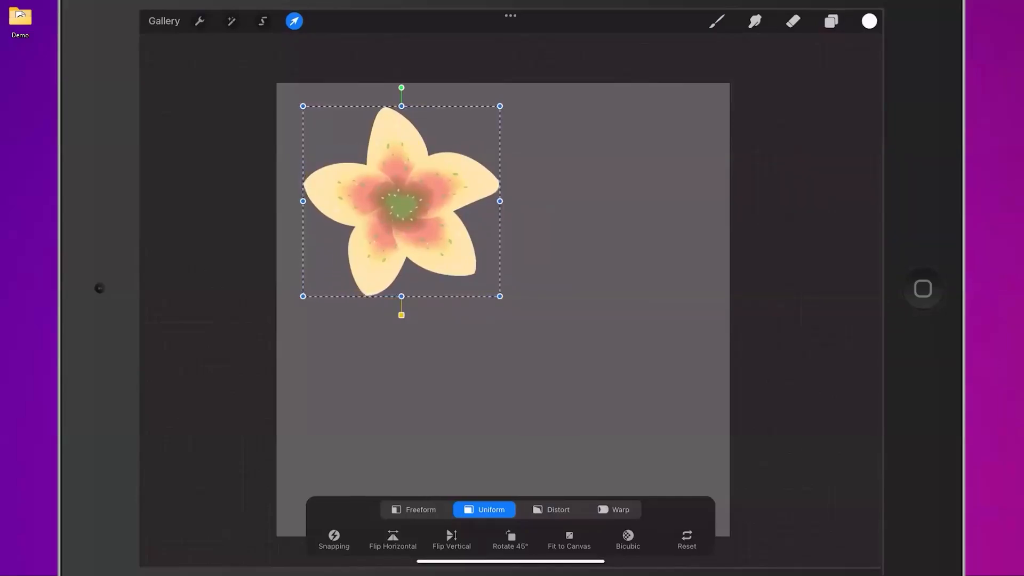
{"action": "left_click", "coordinate": [294, 21]}
Step: Duplicate the hidden single-petal layer, Layer 2, and make the upper copy visible
{"action": "left_click", "coordinate": [831, 21]}
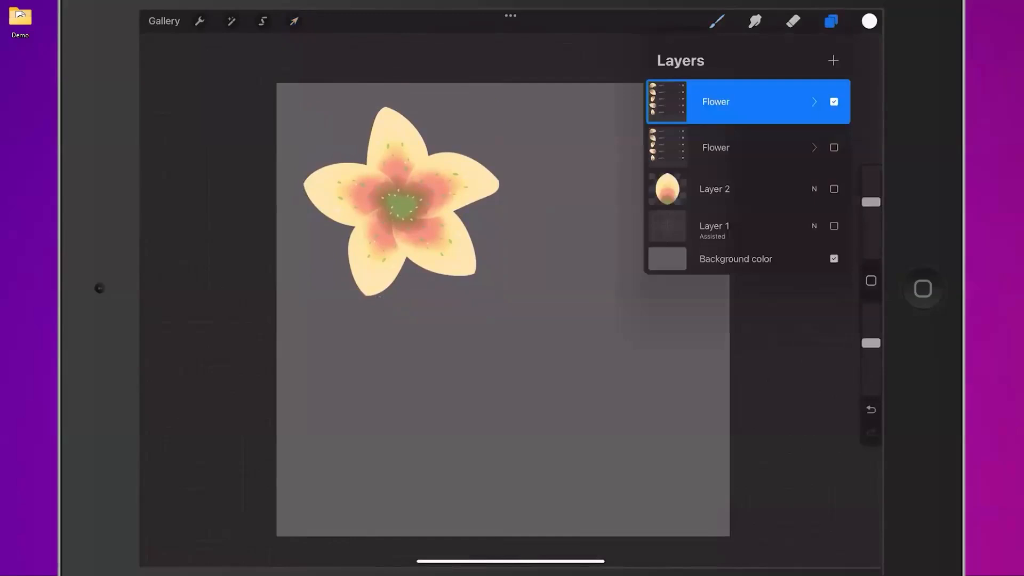
{"action": "left_click", "coordinate": [746, 189]}
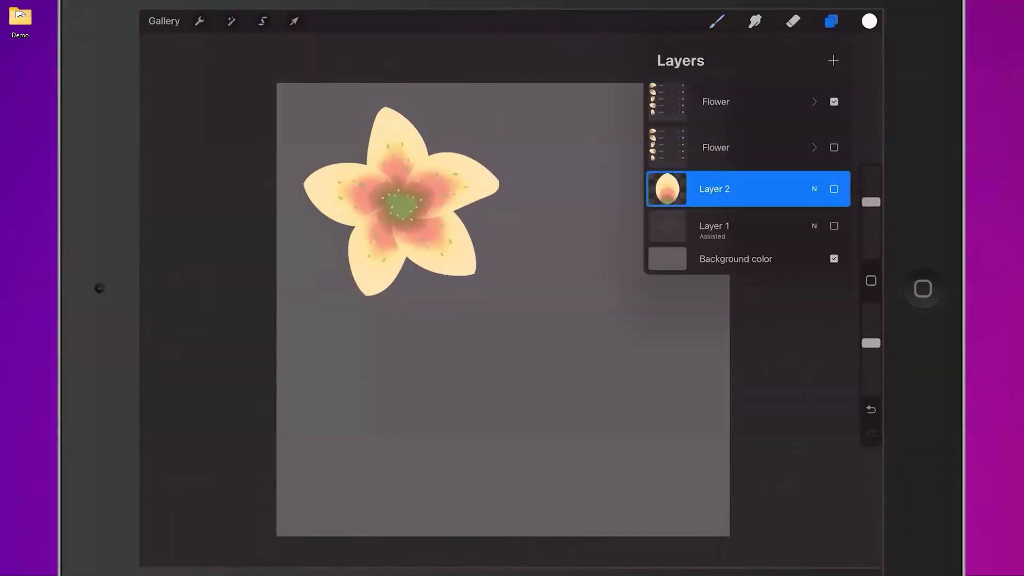
{"action": "left_click_drag", "start_coordinate": [789, 189], "coordinate": [687, 189]}
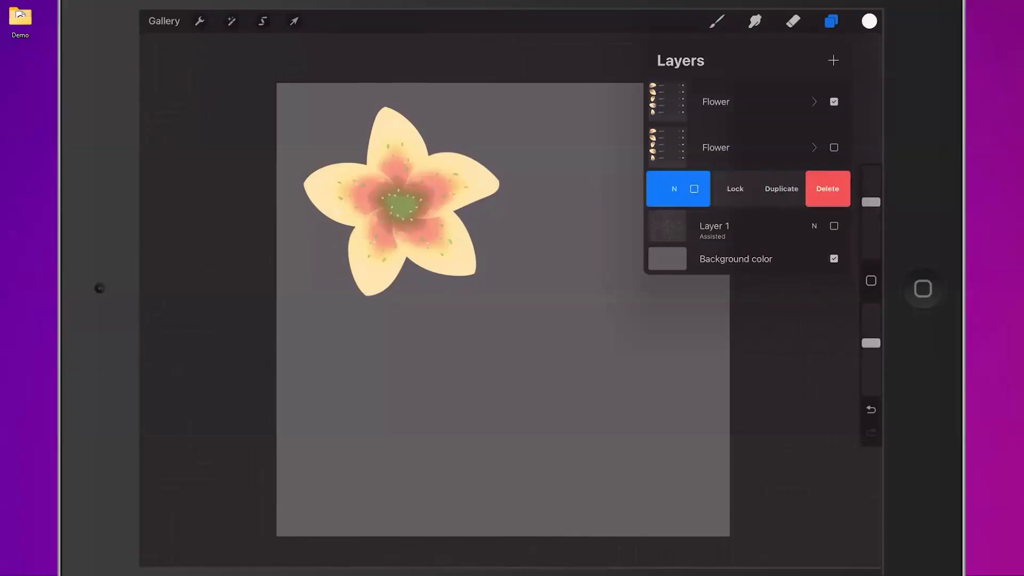
{"action": "left_click", "coordinate": [782, 189]}
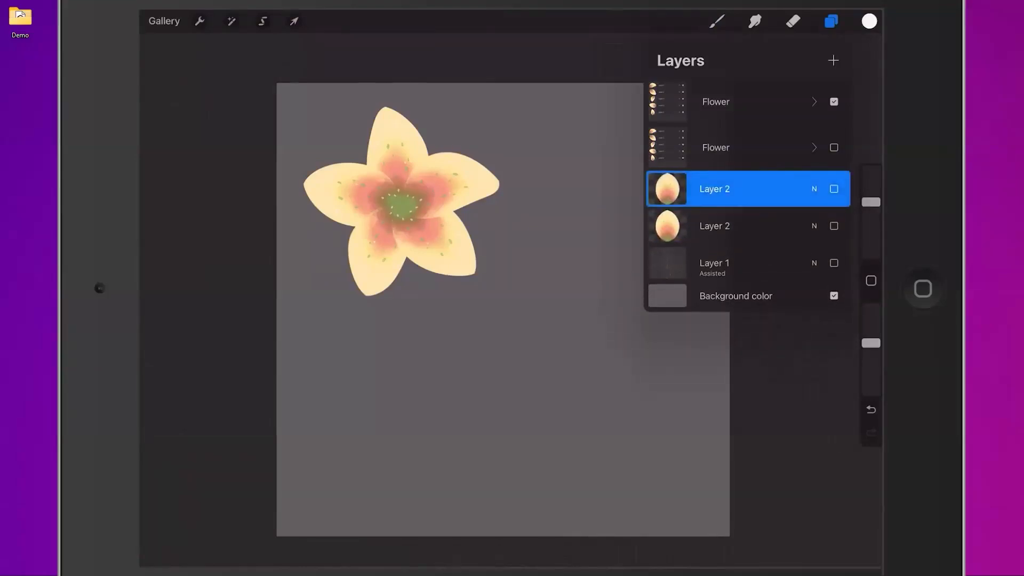
{"action": "left_click", "coordinate": [833, 189]}
Step: Scale the visible petal copy down uniformly and place it beside the flower near the canvas's upper edge
{"action": "left_click", "coordinate": [294, 21]}
{"action": "left_click_drag", "start_coordinate": [384, 175], "coordinate": [544, 387]}
{"action": "left_click_drag", "start_coordinate": [582, 438], "coordinate": [562, 177]}
{"action": "left_click_drag", "start_coordinate": [523, 125], "coordinate": [532, 136]}
{"action": "left_click_drag", "start_coordinate": [567, 182], "coordinate": [551, 142]}
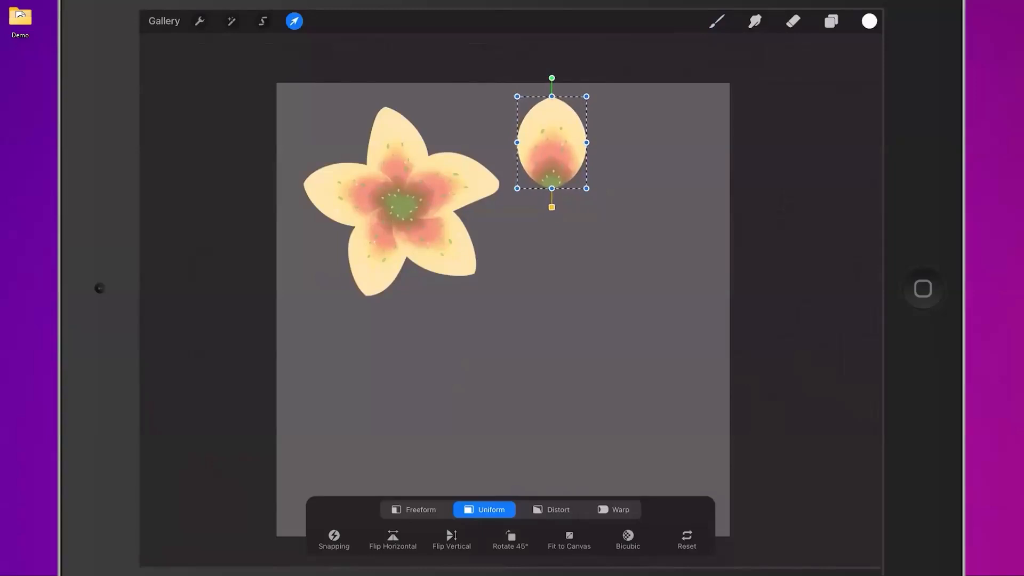
{"action": "left_click", "coordinate": [716, 21]}
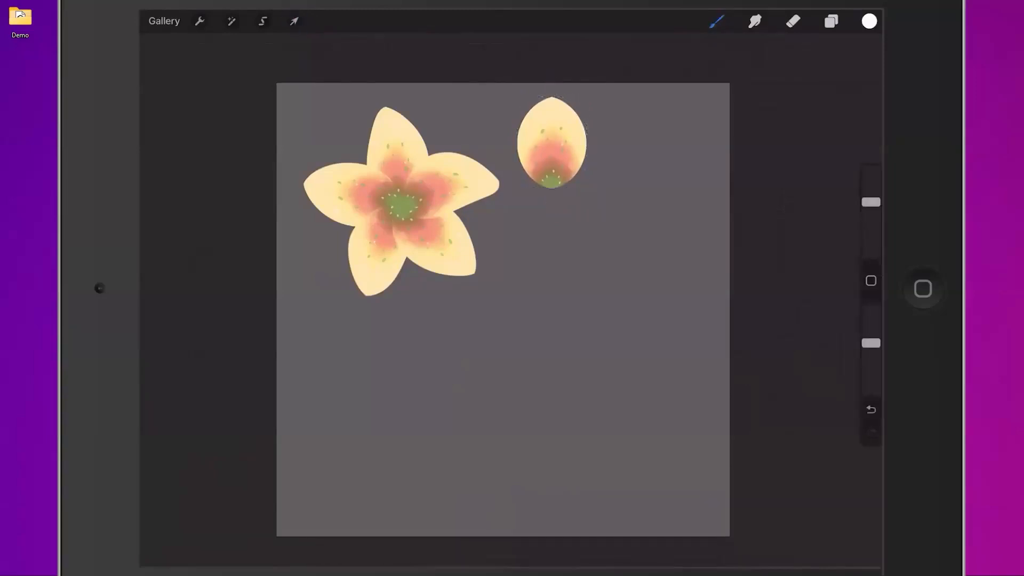
Step: Add a new empty layer above the visible Flower group
{"action": "left_click", "coordinate": [830, 21]}
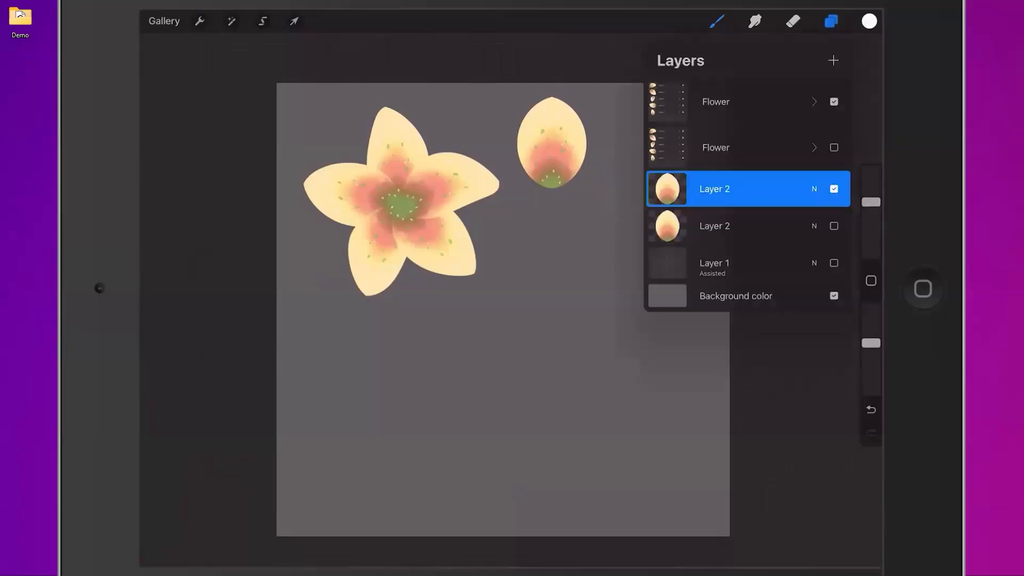
{"action": "left_click", "coordinate": [715, 102]}
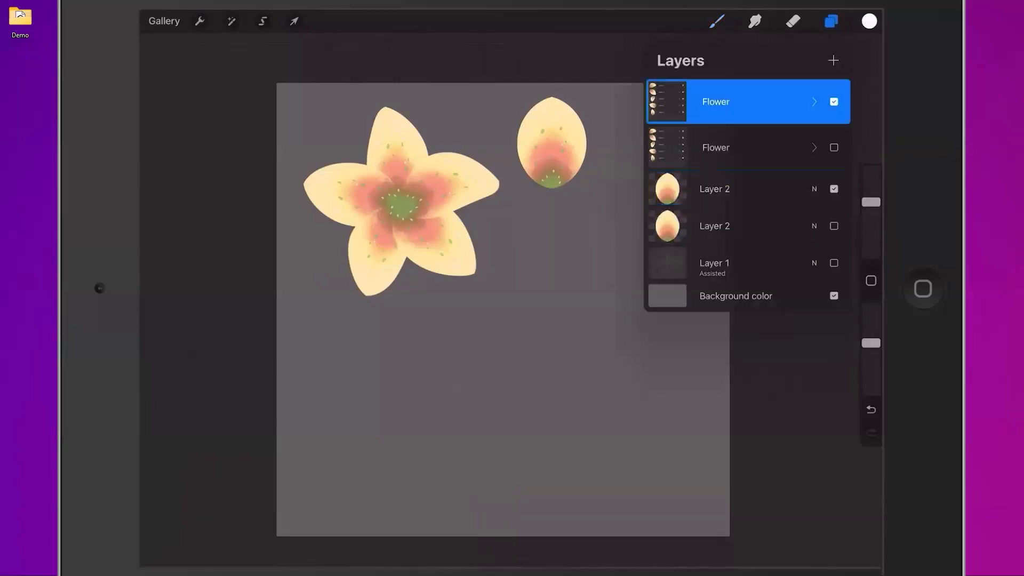
{"action": "left_click", "coordinate": [833, 60]}
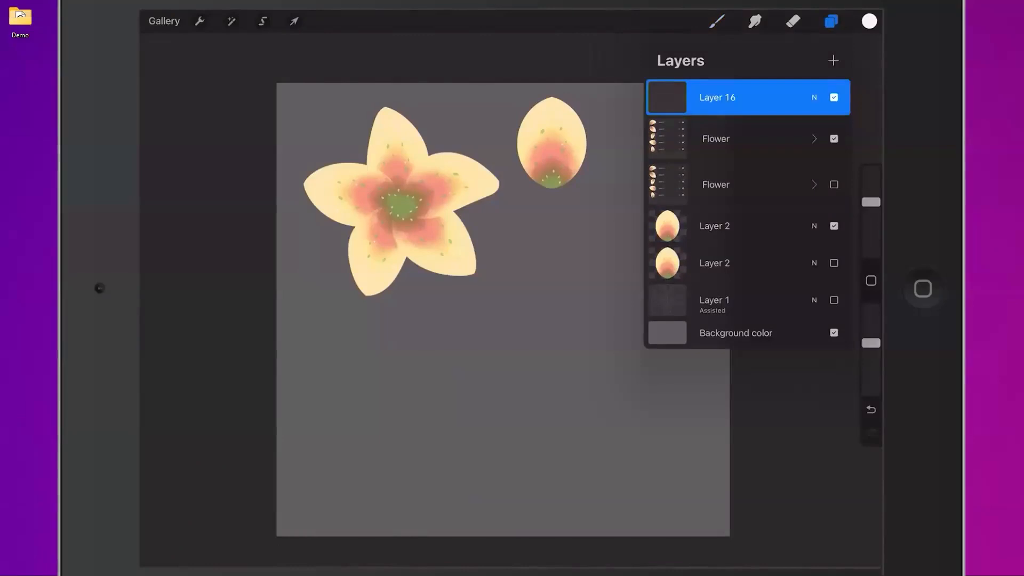
Step: Turn on the drawing guide and configure it as vertical symmetry with assisted drawing for the new layer
{"action": "left_click", "coordinate": [200, 21]}
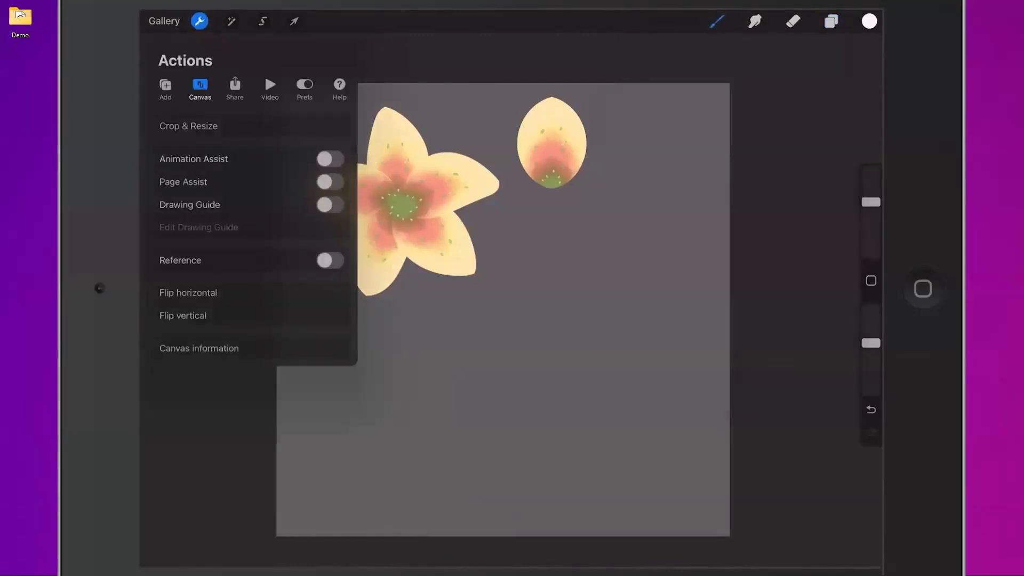
{"action": "left_click", "coordinate": [329, 205]}
{"action": "left_click", "coordinate": [199, 227]}
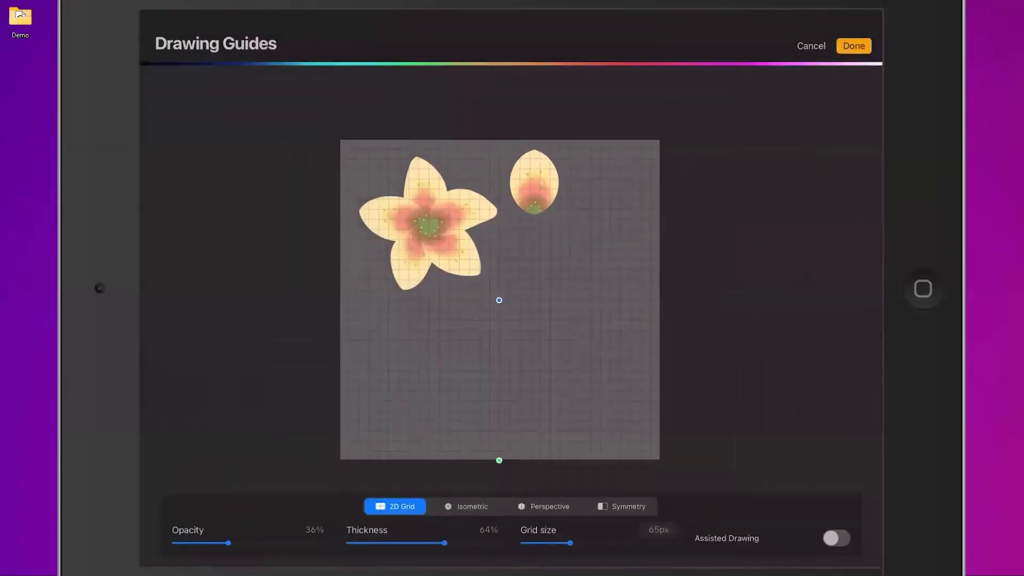
{"action": "left_click", "coordinate": [853, 46]}
{"action": "left_click", "coordinate": [830, 21]}
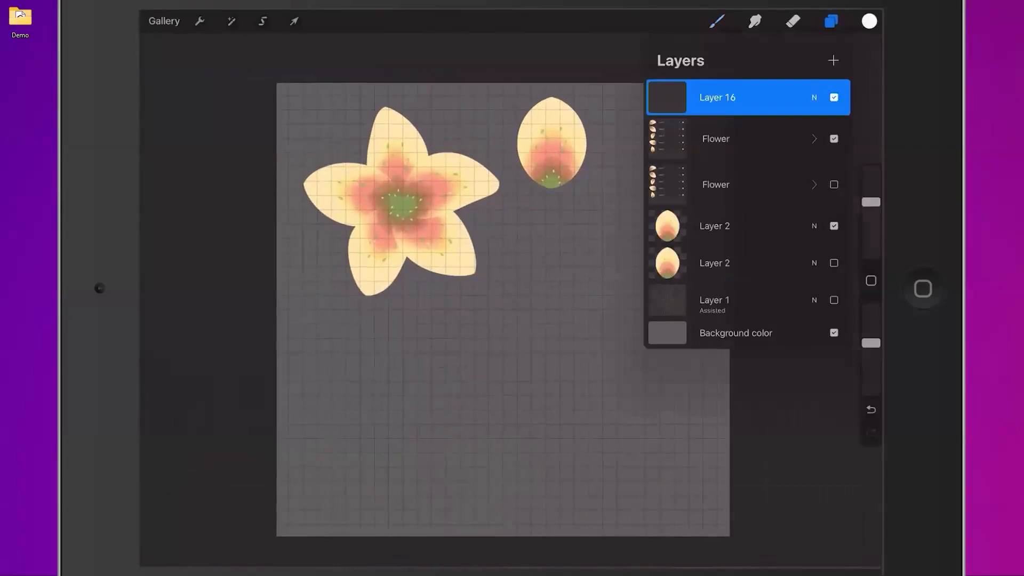
{"action": "left_click", "coordinate": [200, 21]}
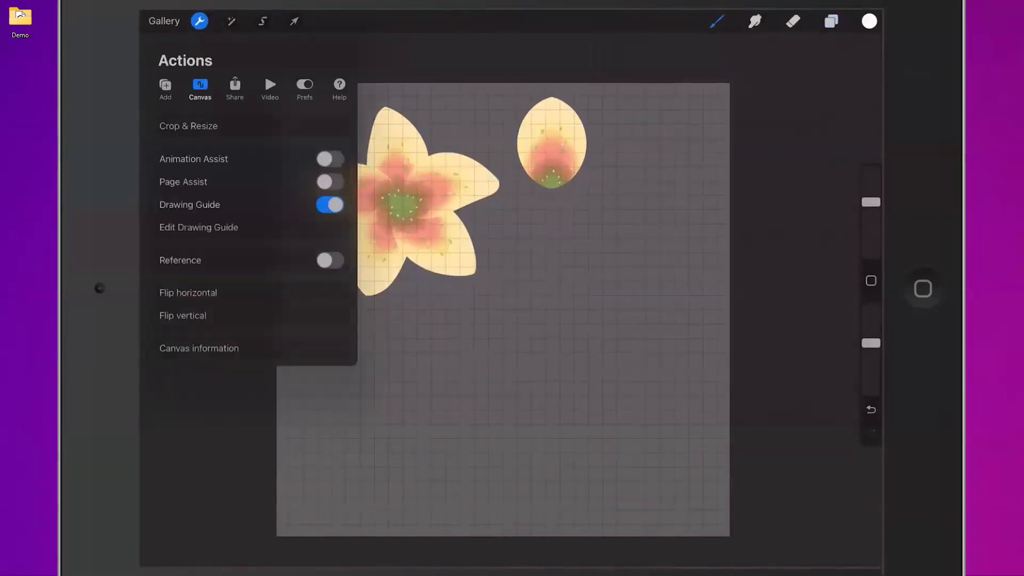
{"action": "left_click", "coordinate": [198, 227]}
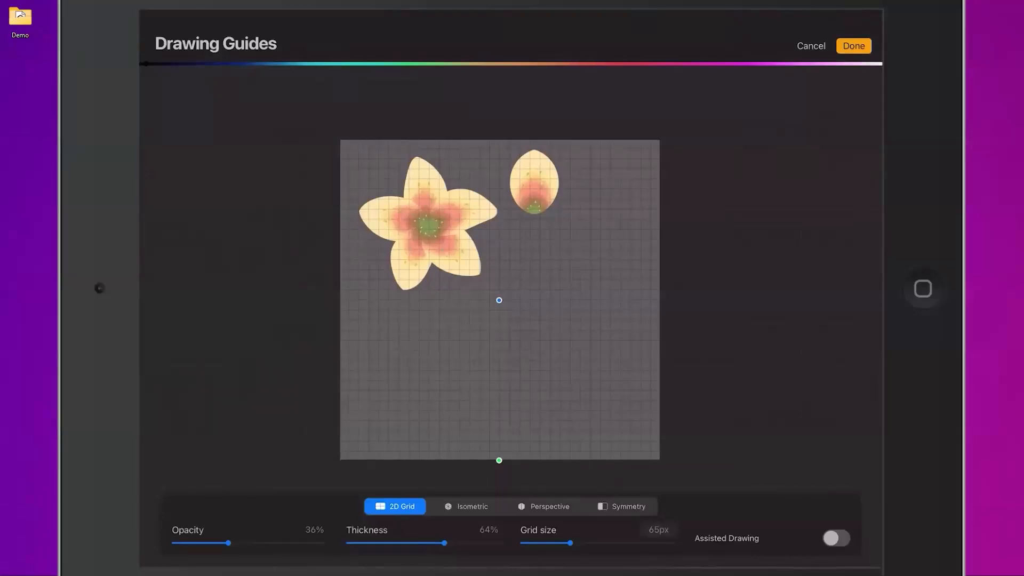
Step: Hide the visible Flower group and the small petal layer to leave the canvas clear
{"action": "left_click", "coordinate": [831, 21]}
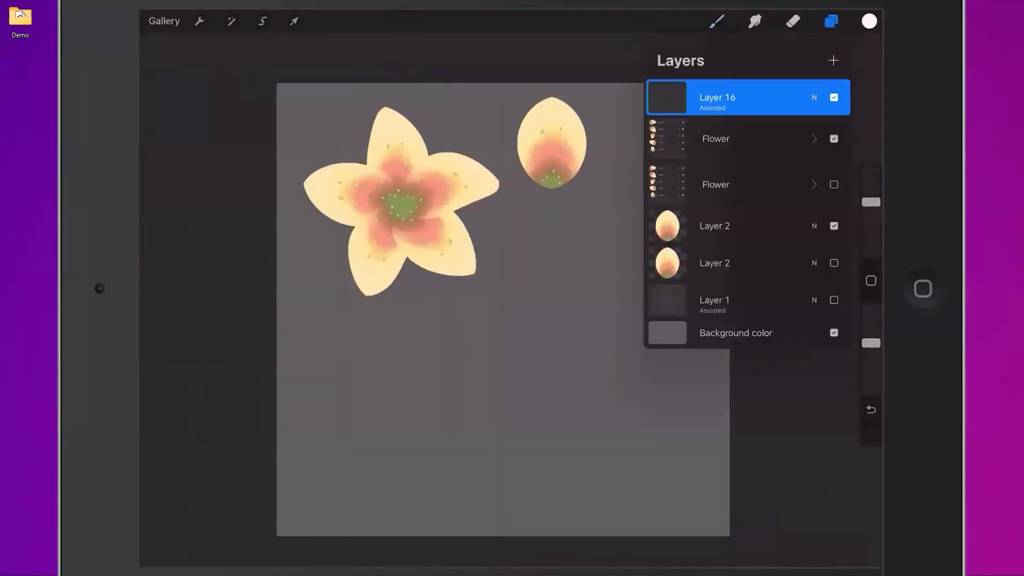
{"action": "left_click", "coordinate": [833, 139]}
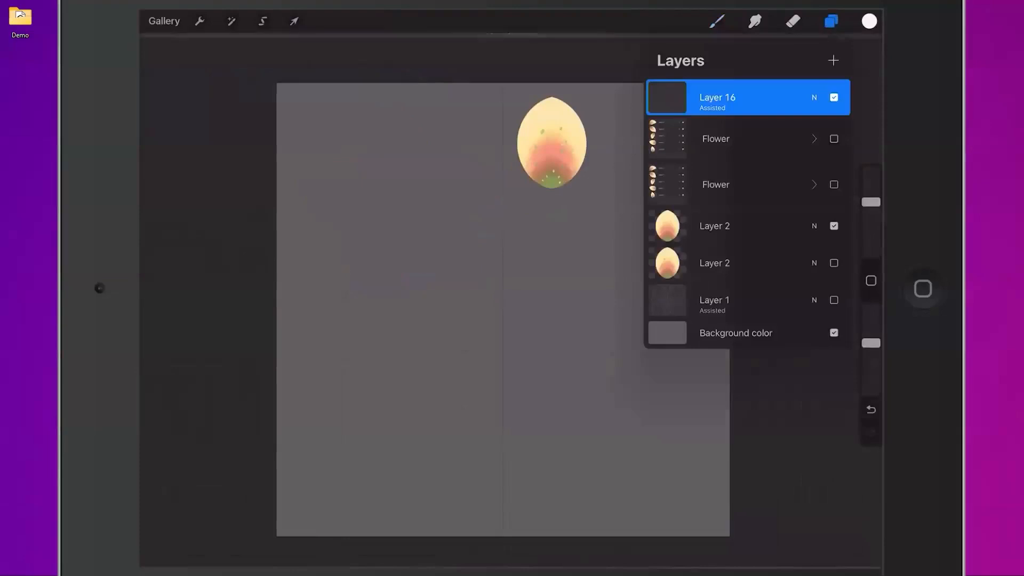
{"action": "left_click", "coordinate": [834, 226]}
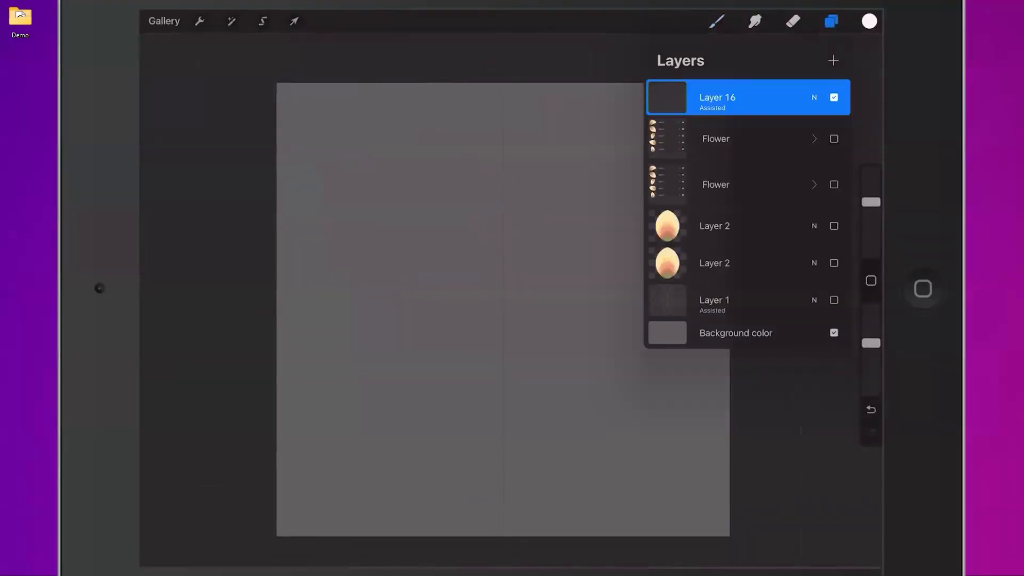
{"action": "left_click", "coordinate": [831, 21]}
Step: Set the painting color to the green #73a759 from the color history
{"action": "left_click", "coordinate": [869, 21]}
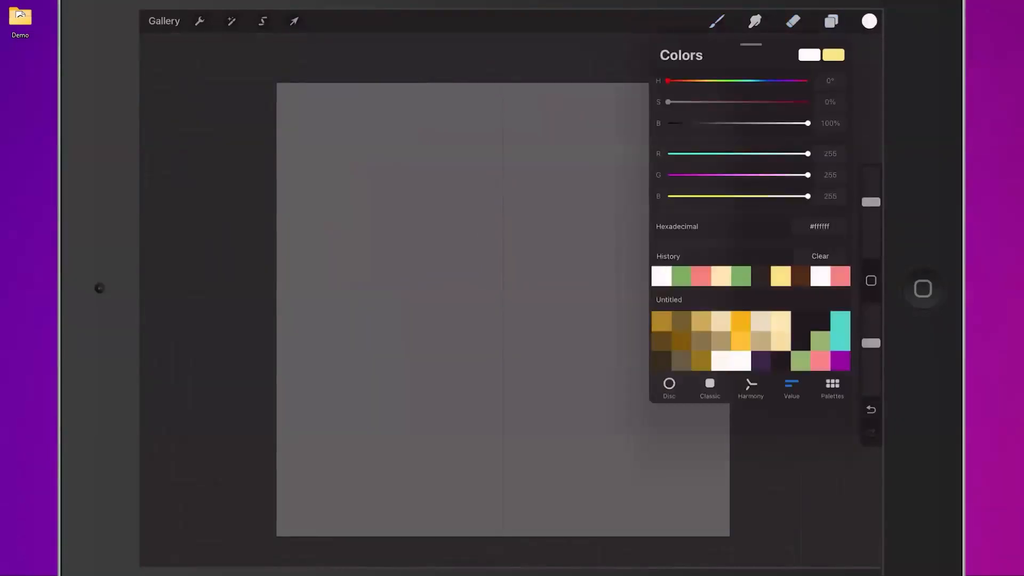
{"action": "left_click", "coordinate": [680, 276]}
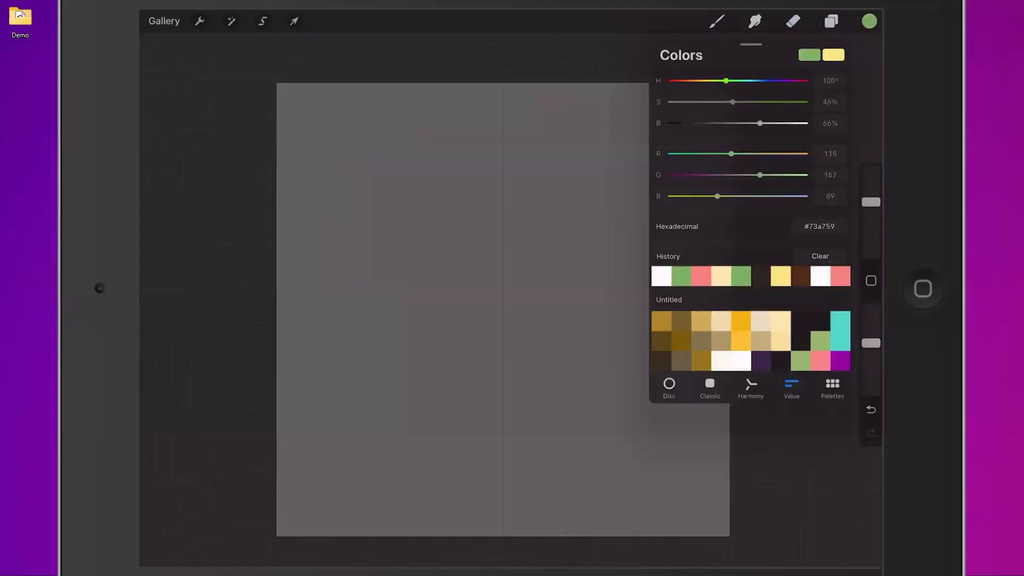
{"action": "left_click", "coordinate": [869, 20]}
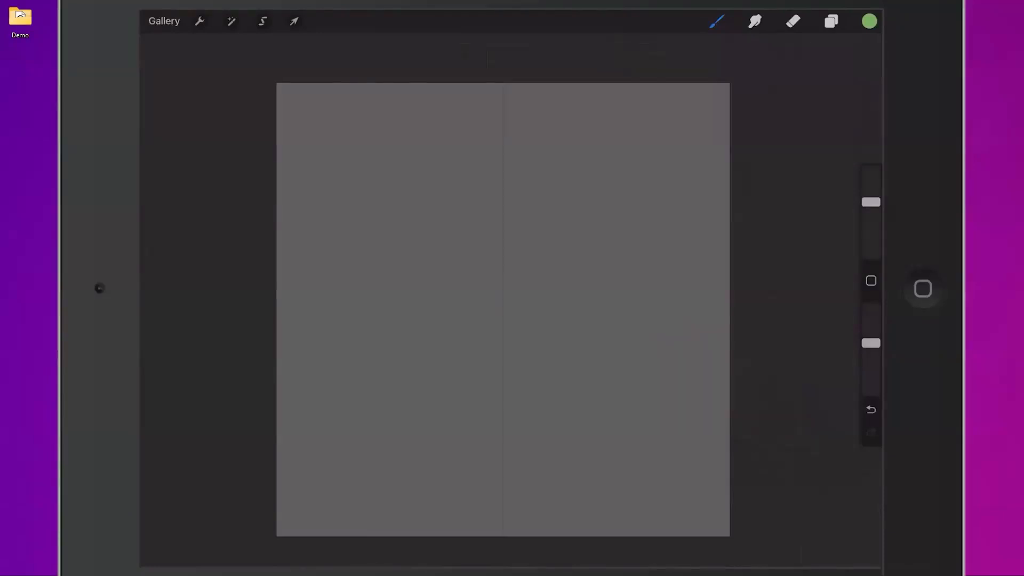
{"action": "mouse_move", "coordinate": [504, 124]}
{"action": "left_mouse_down"}
{"action": "mouse_move", "coordinate": [477, 139]}
{"action": "mouse_move", "coordinate": [455, 174]}
{"action": "mouse_move", "coordinate": [432, 290]}
{"action": "mouse_move", "coordinate": [389, 243]}
{"action": "mouse_move", "coordinate": [391, 315]}
{"action": "mouse_move", "coordinate": [426, 392]}
{"action": "mouse_move", "coordinate": [473, 431]}
{"action": "mouse_move", "coordinate": [425, 426]}
{"action": "mouse_move", "coordinate": [503, 470]}
{"action": "left_mouse_up"}
{"action": "left_click_drag", "start_coordinate": [869, 21], "coordinate": [493, 341]}
{"action": "left_click", "coordinate": [870, 410]}
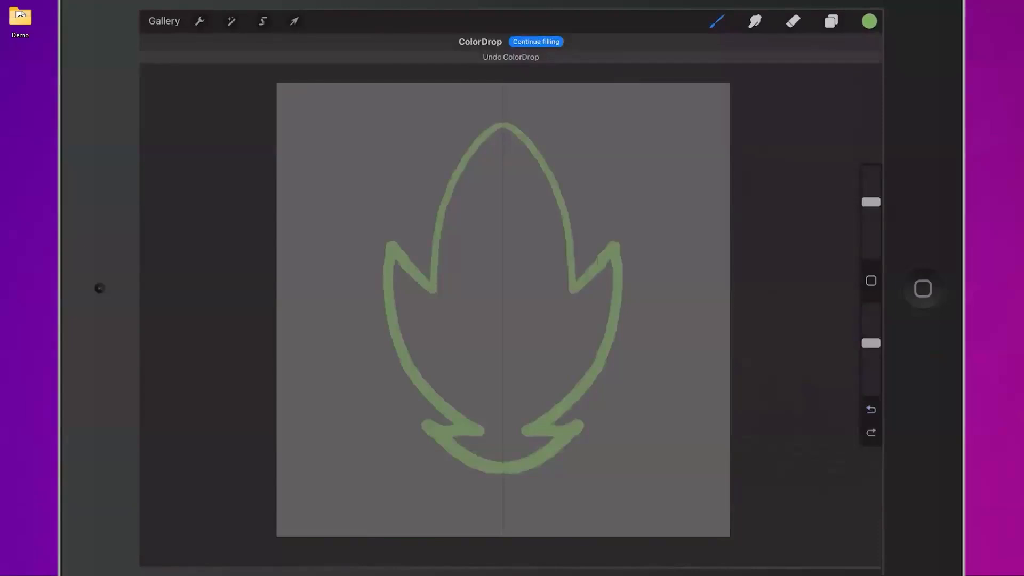
{"action": "scroll", "coordinate": [503, 447], "scroll_direction": "up", "scroll_amount": 5}
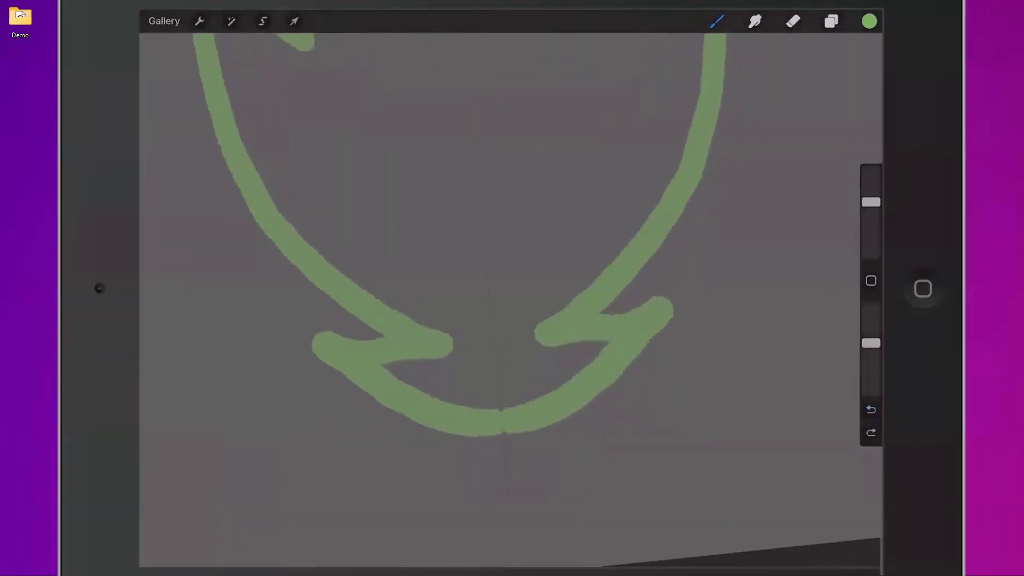
{"action": "key", "text": "ctrl+z"}
{"action": "scroll", "coordinate": [510, 299], "scroll_direction": "down", "scroll_amount": 5}
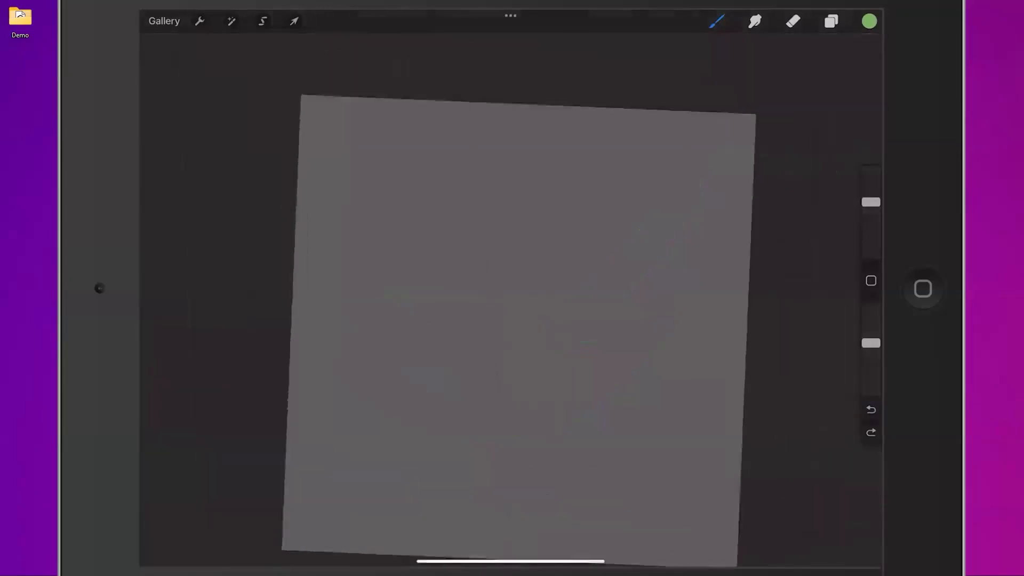
Step: Choose the Syrup brush from the recent brushes for painting
{"action": "left_click", "coordinate": [717, 21]}
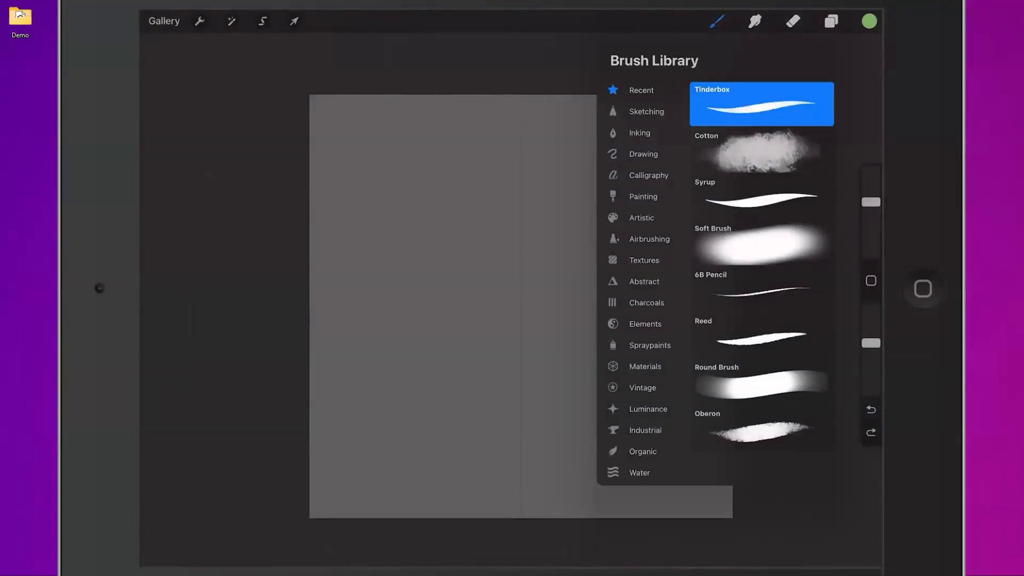
{"action": "left_click_drag", "start_coordinate": [761, 104], "coordinate": [761, 103]}
{"action": "left_click", "coordinate": [761, 196]}
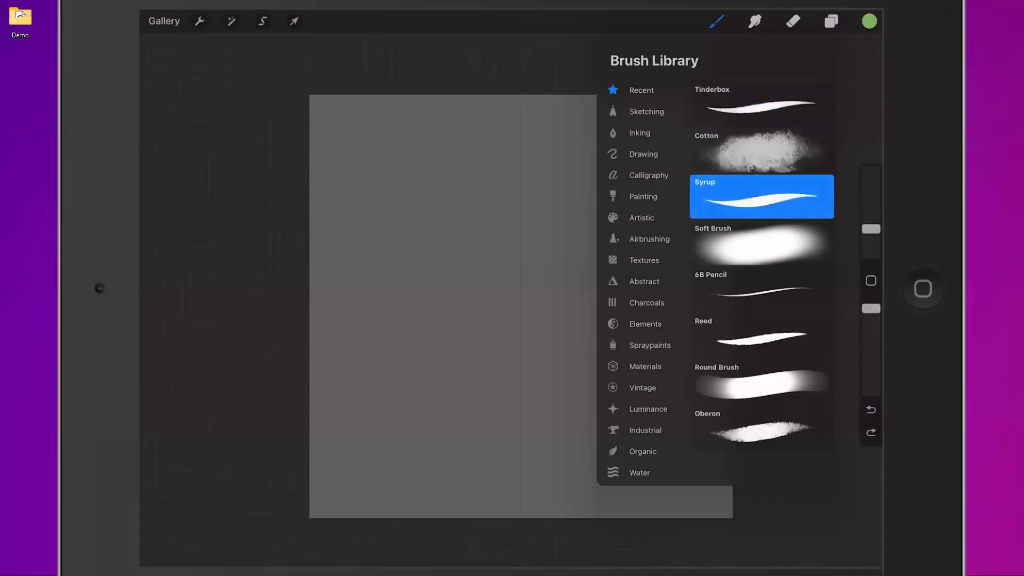
{"action": "left_click", "coordinate": [716, 22]}
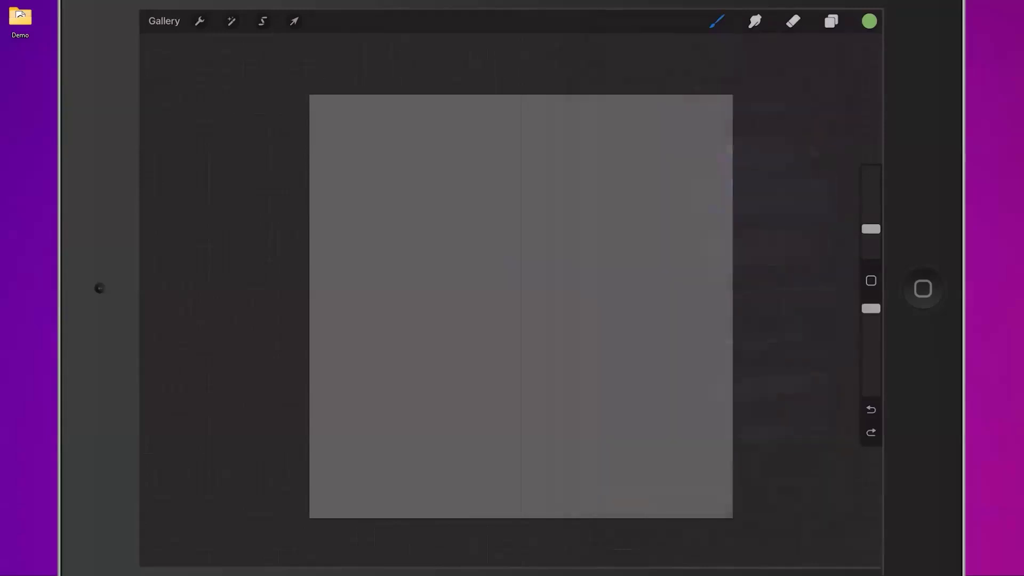
{"action": "left_click", "coordinate": [792, 22]}
{"action": "left_click", "coordinate": [495, 148]}
{"action": "left_click", "coordinate": [716, 21]}
{"action": "key", "text": "ctrl+z"}
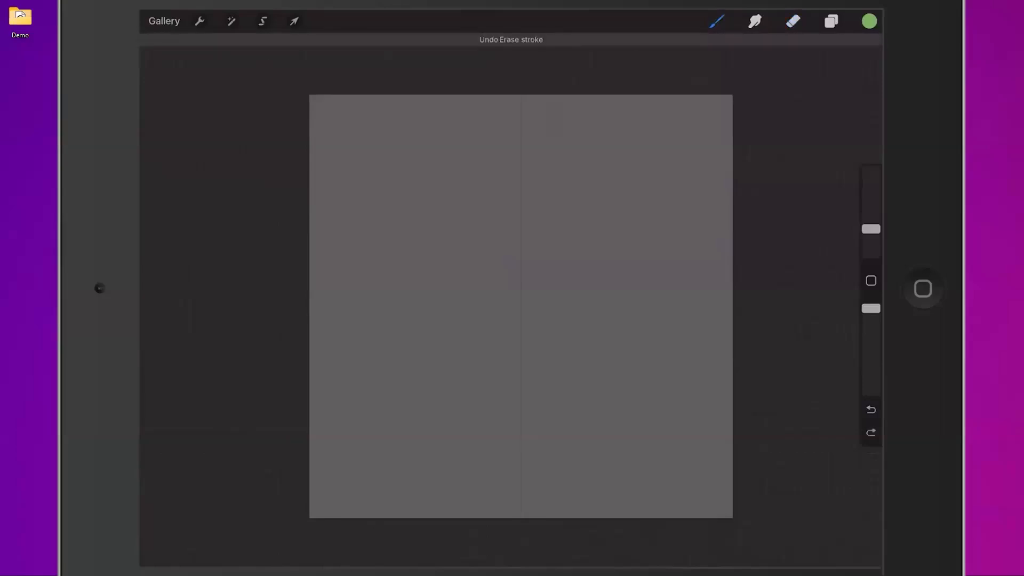
Step: Draw a mirrored leaf outline with pointed side lobes and a narrow filled stem along the symmetry axis
{"action": "mouse_move", "coordinate": [521, 133]}
{"action": "left_mouse_down"}
{"action": "mouse_move", "coordinate": [463, 216]}
{"action": "mouse_move", "coordinate": [460, 291]}
{"action": "mouse_move", "coordinate": [477, 318]}
{"action": "mouse_move", "coordinate": [432, 277]}
{"action": "mouse_move", "coordinate": [453, 347]}
{"action": "mouse_move", "coordinate": [495, 381]}
{"action": "mouse_move", "coordinate": [454, 401]}
{"action": "mouse_move", "coordinate": [521, 420]}
{"action": "mouse_move", "coordinate": [520, 441]}
{"action": "left_mouse_up"}
{"action": "left_click_drag", "start_coordinate": [519, 425], "coordinate": [519, 474]}
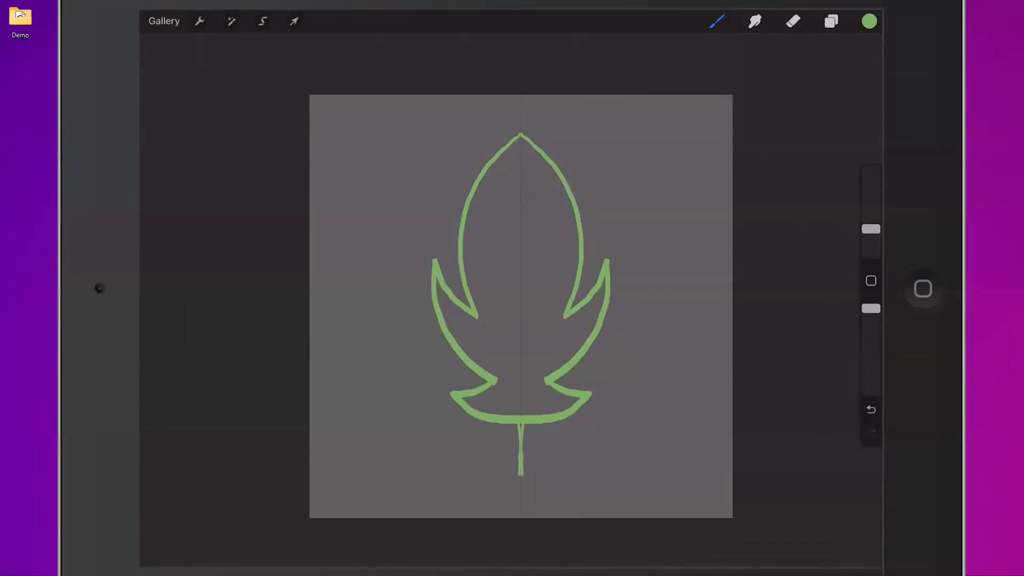
{"action": "mouse_move", "coordinate": [518, 425]}
{"action": "left_mouse_down"}
{"action": "mouse_move", "coordinate": [521, 483]}
{"action": "mouse_move", "coordinate": [514, 437]}
{"action": "mouse_move", "coordinate": [514, 469]}
{"action": "left_mouse_up"}
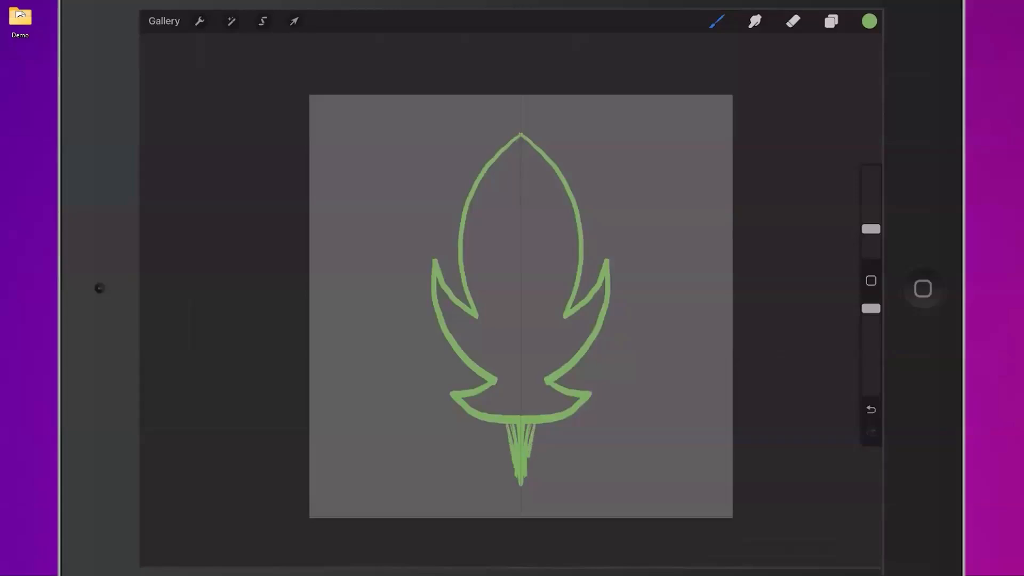
{"action": "left_click_drag", "start_coordinate": [510, 426], "coordinate": [517, 443]}
{"action": "left_click", "coordinate": [871, 409]}
{"action": "left_click", "coordinate": [870, 410]}
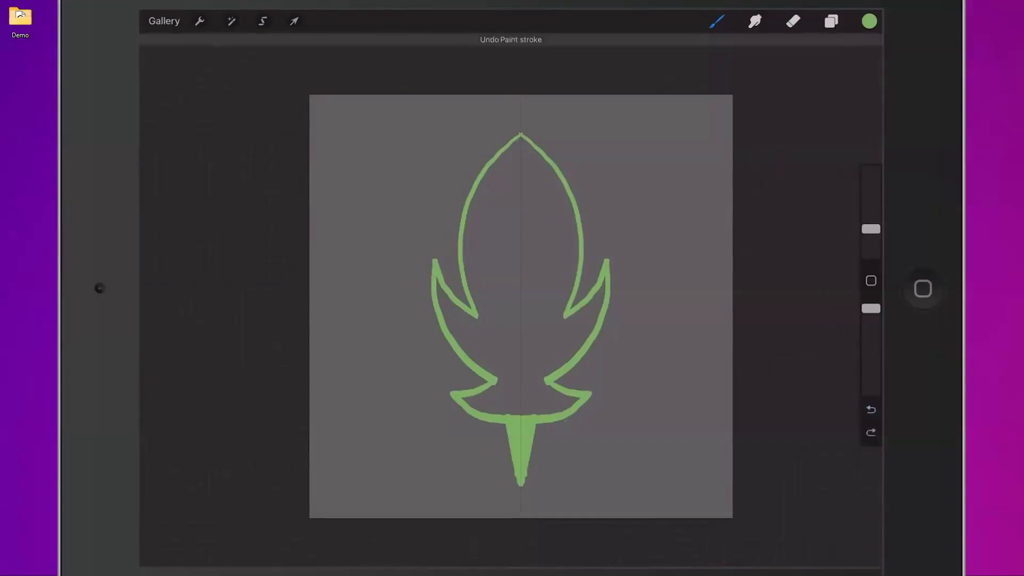
Step: Widen the stem into a solid taper flowing from the leaf's base and extend its lower tip
{"action": "mouse_move", "coordinate": [487, 421]}
{"action": "left_mouse_down"}
{"action": "mouse_move", "coordinate": [507, 443]}
{"action": "mouse_move", "coordinate": [532, 445]}
{"action": "mouse_move", "coordinate": [501, 426]}
{"action": "left_mouse_up"}
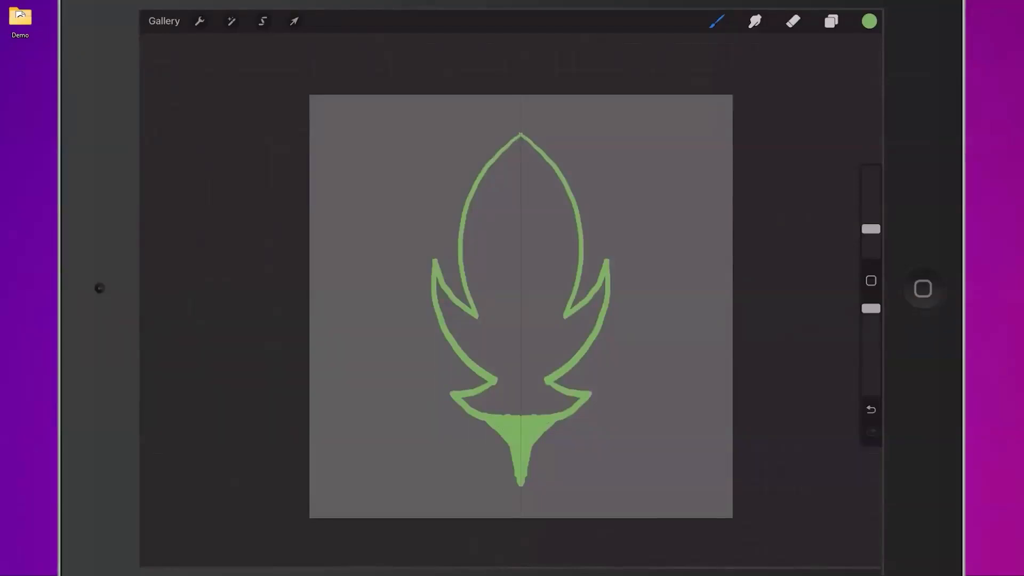
{"action": "mouse_move", "coordinate": [488, 423]}
{"action": "left_mouse_down"}
{"action": "mouse_move", "coordinate": [518, 497]}
{"action": "mouse_move", "coordinate": [519, 488]}
{"action": "left_mouse_up"}
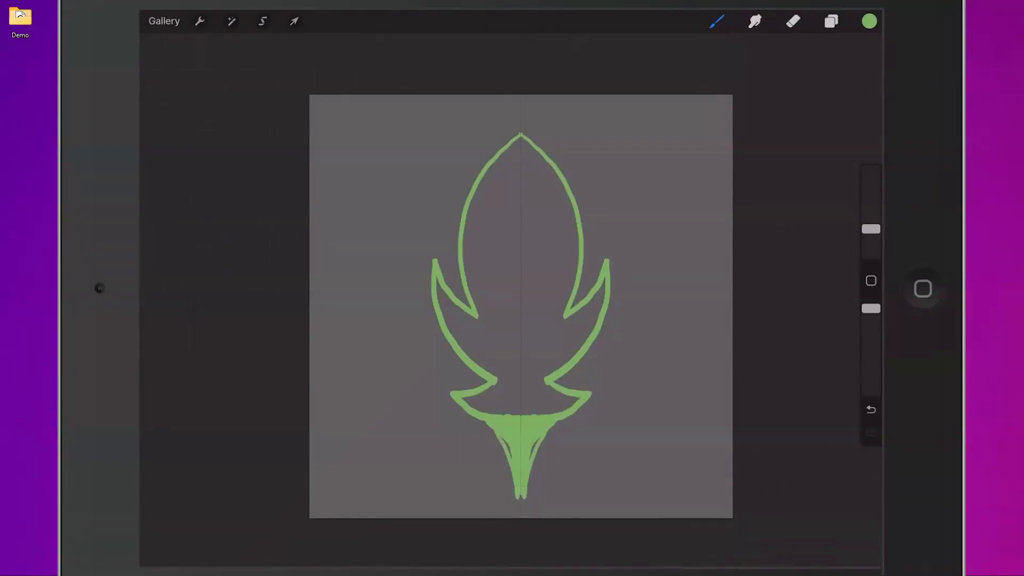
{"action": "left_click_drag", "start_coordinate": [505, 440], "coordinate": [511, 458]}
Step: Keep the drawing guide on symmetry and recolor its guide line to near-white
{"action": "left_click", "coordinate": [199, 20]}
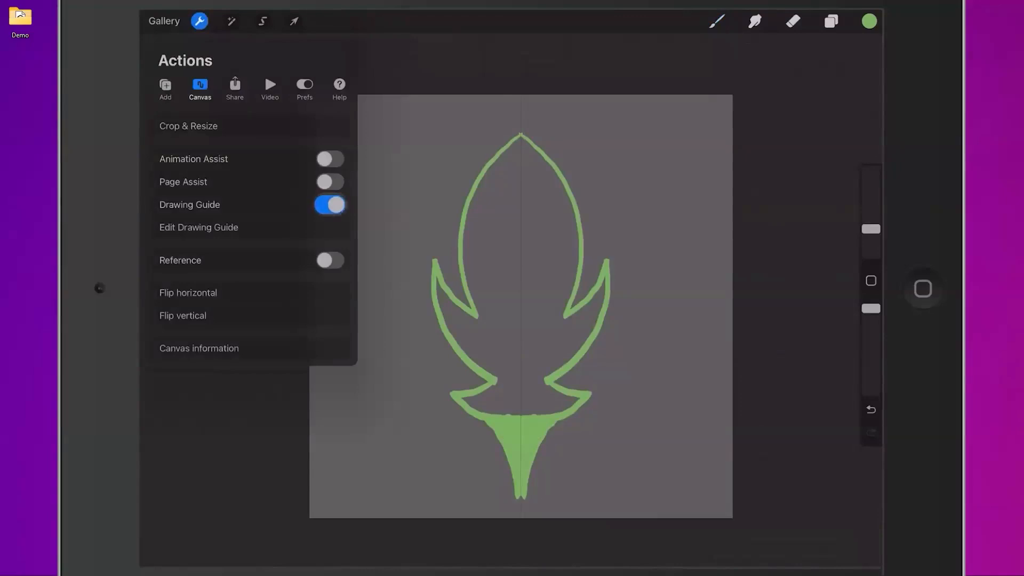
{"action": "left_click", "coordinate": [330, 204]}
{"action": "left_click", "coordinate": [330, 204]}
{"action": "left_click", "coordinate": [199, 227]}
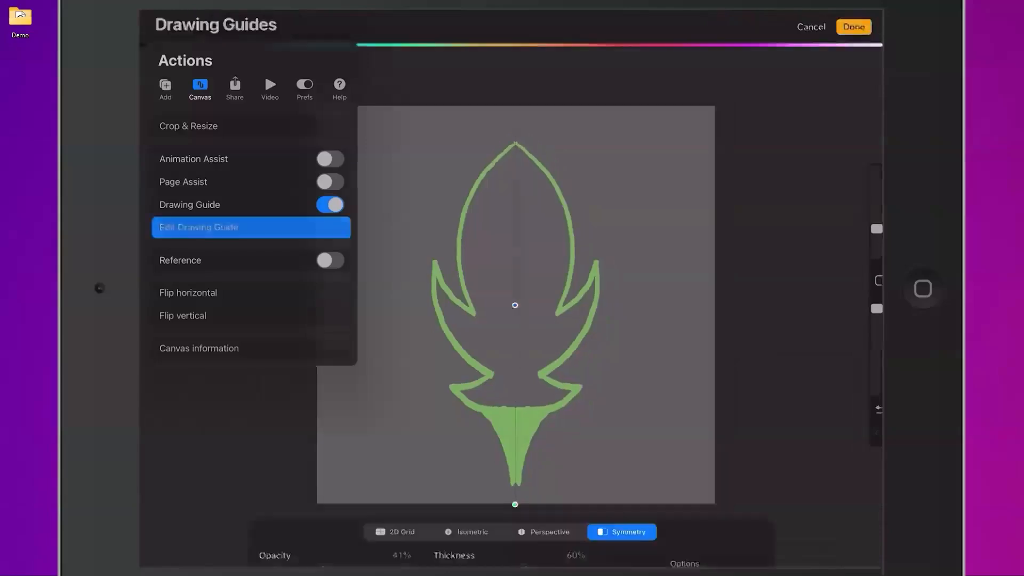
{"action": "left_click", "coordinate": [395, 507]}
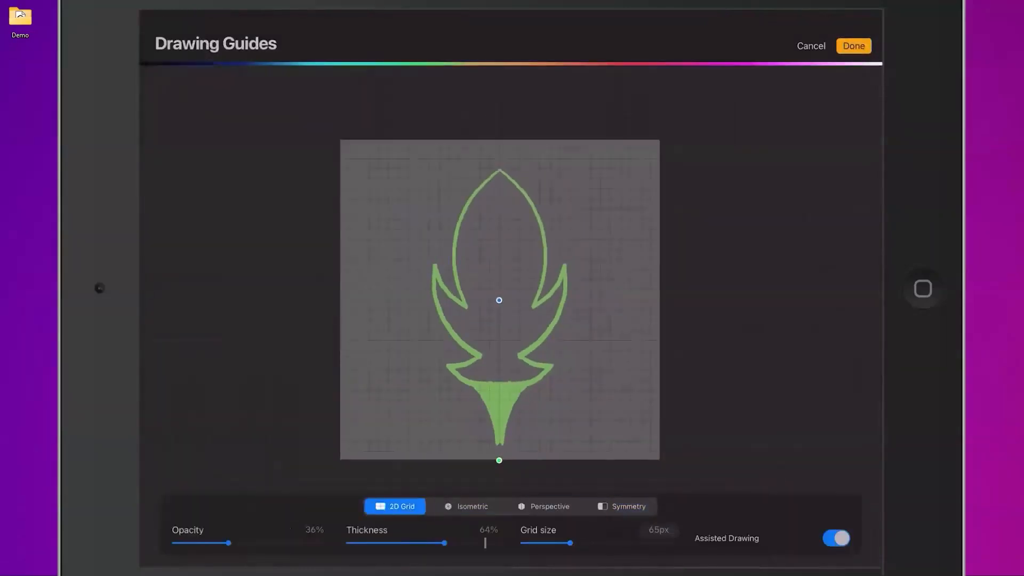
{"action": "left_click", "coordinate": [466, 506]}
{"action": "left_click", "coordinate": [543, 507]}
{"action": "left_click", "coordinate": [621, 507]}
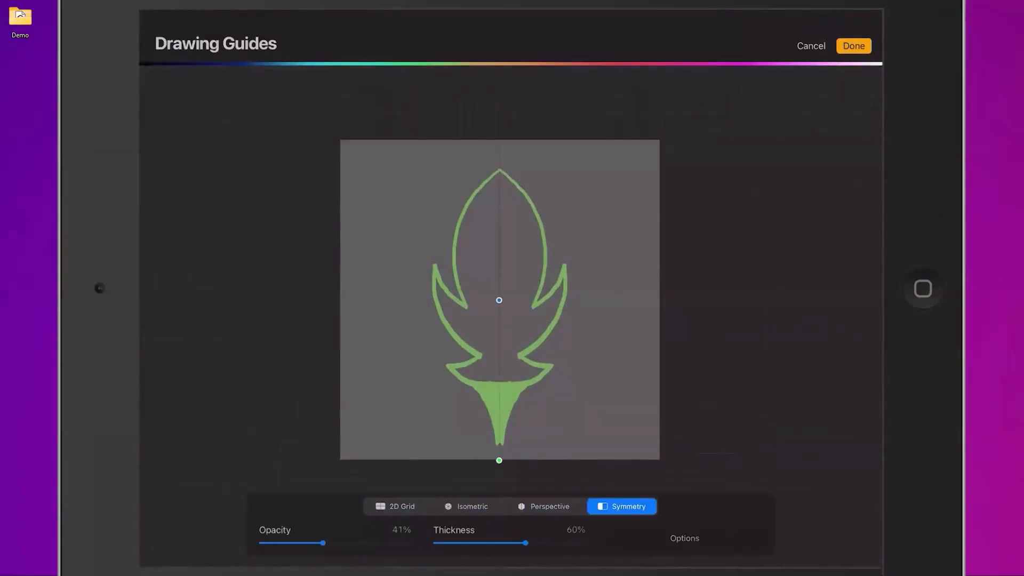
{"action": "left_click", "coordinate": [858, 64]}
{"action": "left_click", "coordinate": [853, 46]}
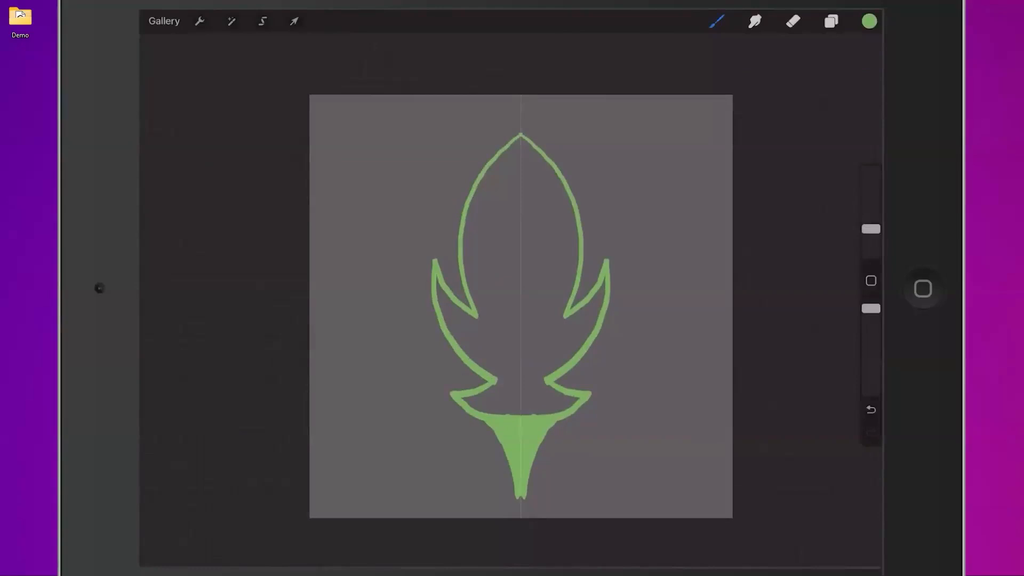
Step: Fill the inside of the leaf outline with the current green and alpha-lock the leaf's layer
{"action": "left_click_drag", "start_coordinate": [869, 21], "coordinate": [541, 335]}
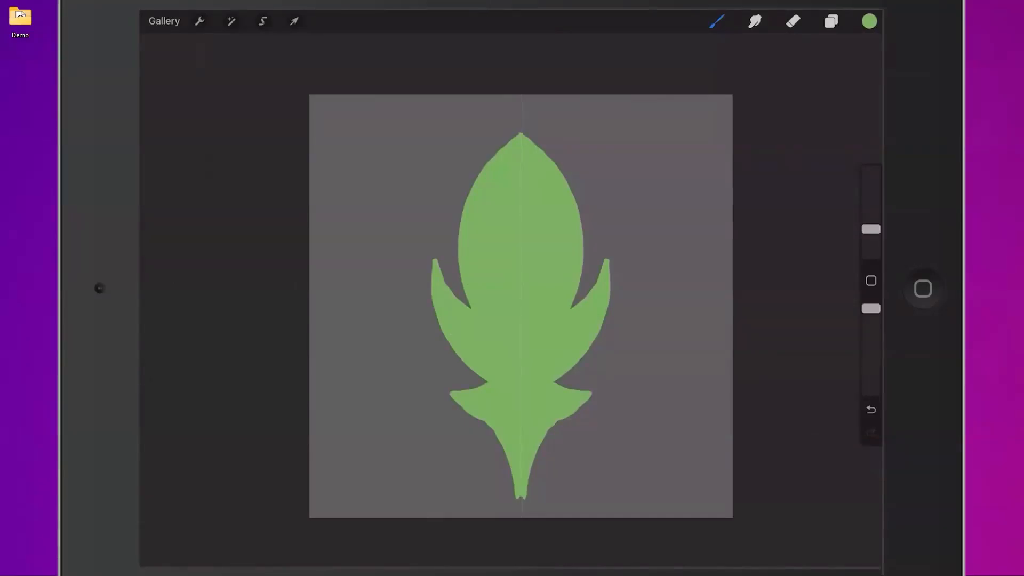
{"action": "left_click", "coordinate": [831, 21]}
{"action": "left_click", "coordinate": [667, 98]}
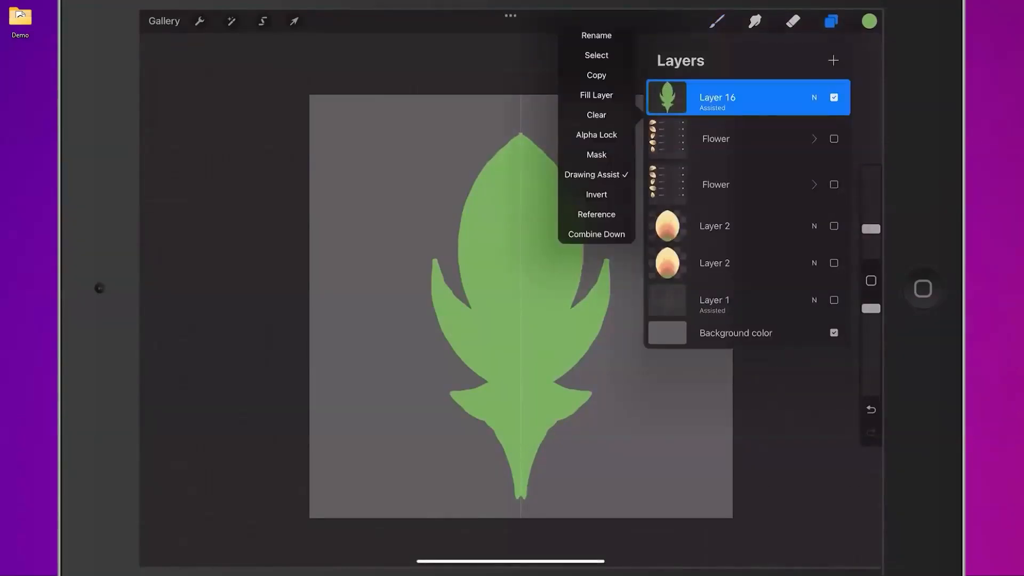
{"action": "left_click", "coordinate": [99, 288]}
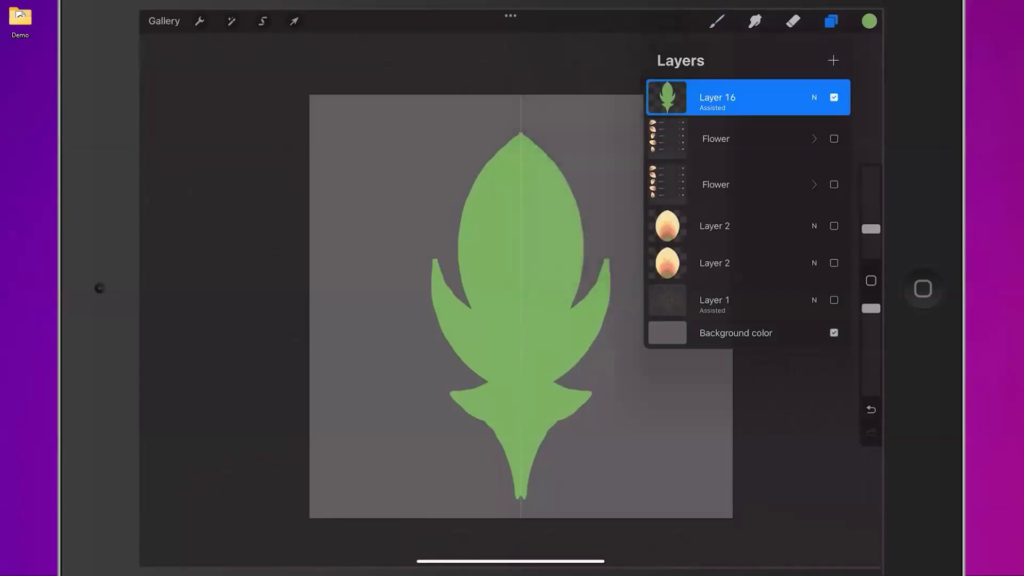
Step: Set the painting color to yellow #fce07a from the history and choose the Cotton brush at 26% size
{"action": "left_click", "coordinate": [869, 20]}
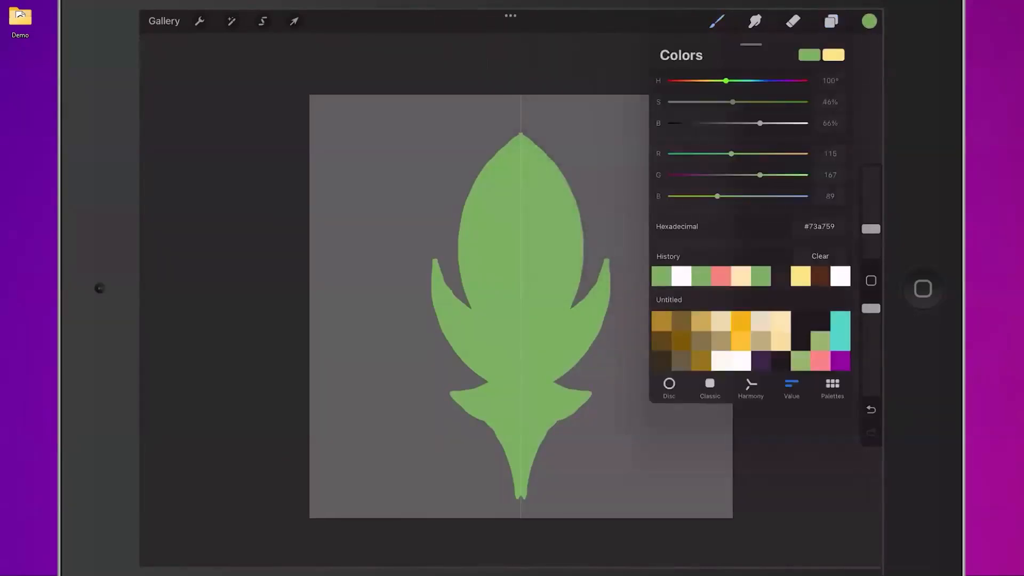
{"action": "left_click", "coordinate": [801, 276]}
{"action": "left_click", "coordinate": [869, 20]}
{"action": "left_click", "coordinate": [717, 21]}
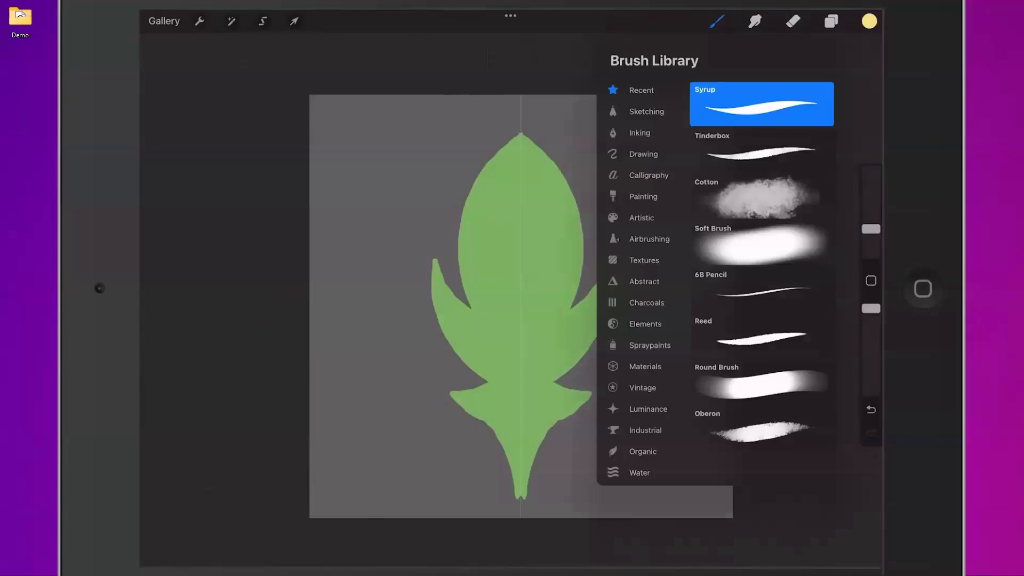
{"action": "left_click", "coordinate": [762, 197]}
{"action": "left_click", "coordinate": [717, 21]}
{"action": "left_click_drag", "start_coordinate": [871, 215], "coordinate": [870, 209]}
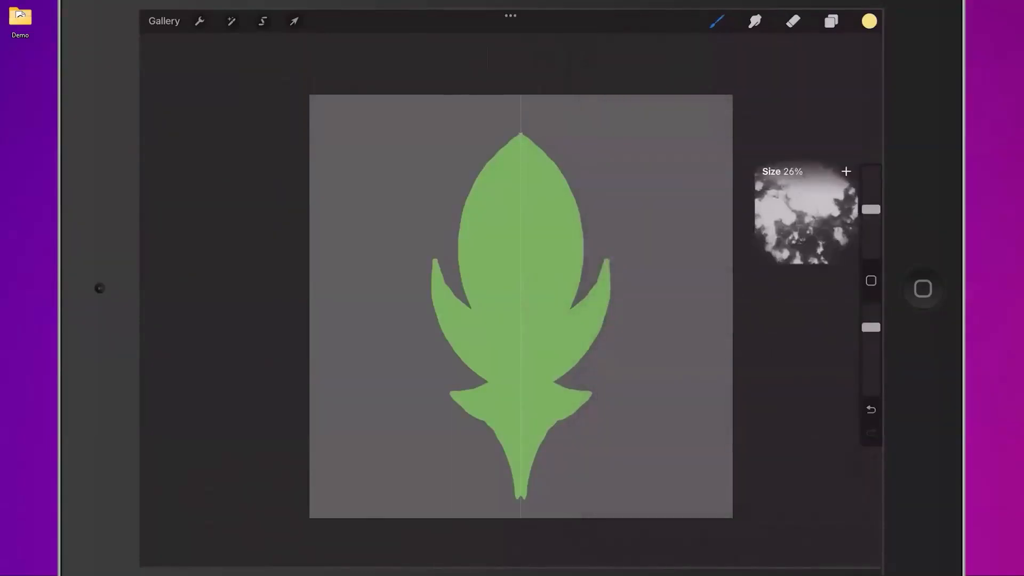
Step: Undo a trial yellow stroke on the leaf's upper part and reduce the Cotton brush's opacity and size
{"action": "left_click_drag", "start_coordinate": [554, 197], "coordinate": [553, 144]}
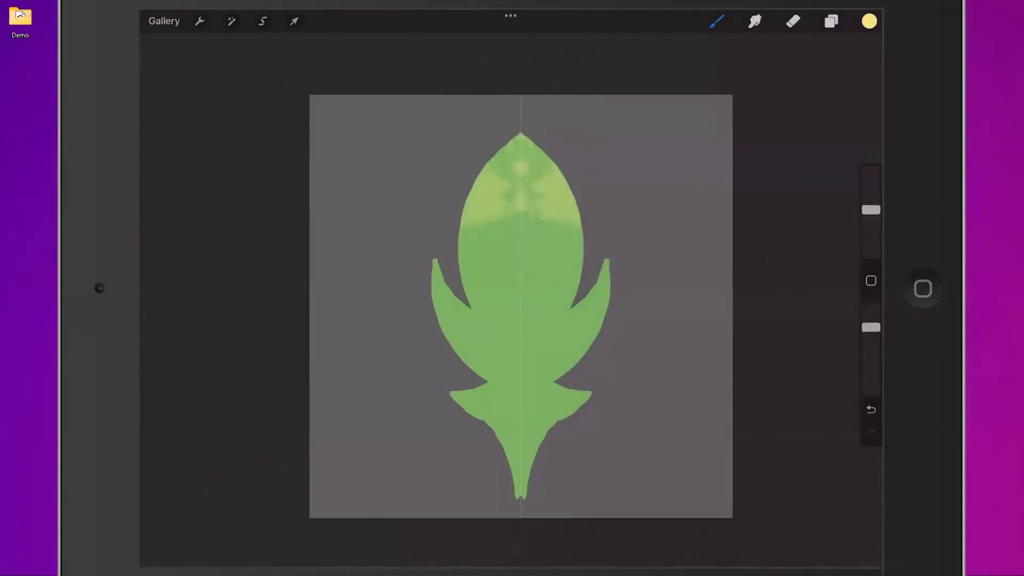
{"action": "key", "text": "ctrl+z"}
{"action": "left_click_drag", "start_coordinate": [870, 327], "coordinate": [871, 334]}
{"action": "left_click_drag", "start_coordinate": [871, 210], "coordinate": [871, 221]}
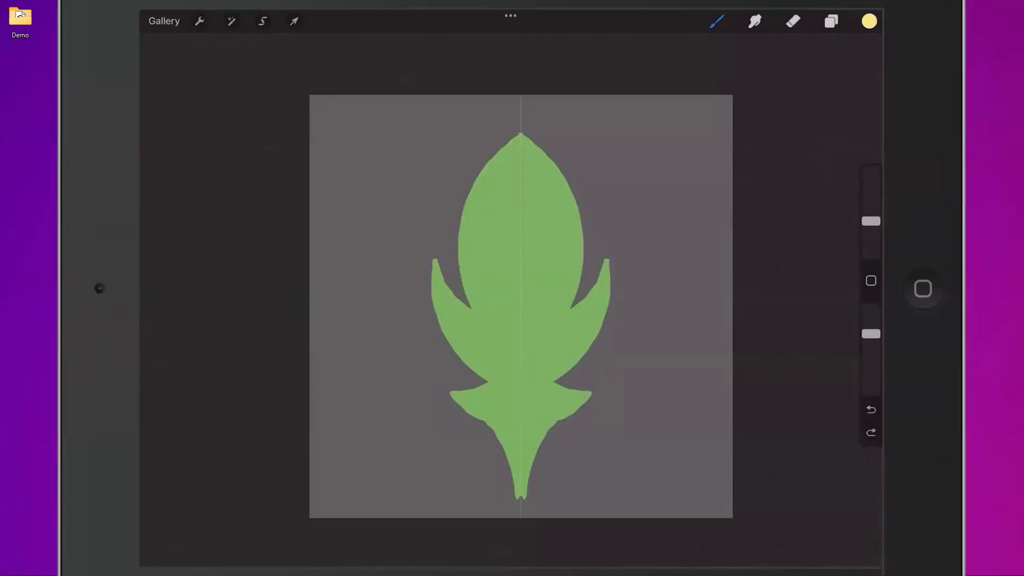
Step: Shade the outer edges of the main blade, the side lobes and the small lower lobes with soft yellow
{"action": "mouse_move", "coordinate": [549, 170]}
{"action": "left_mouse_down"}
{"action": "mouse_move", "coordinate": [534, 165]}
{"action": "mouse_move", "coordinate": [576, 200]}
{"action": "mouse_move", "coordinate": [558, 158]}
{"action": "mouse_move", "coordinate": [563, 290]}
{"action": "mouse_move", "coordinate": [527, 129]}
{"action": "mouse_move", "coordinate": [589, 232]}
{"action": "mouse_move", "coordinate": [573, 241]}
{"action": "mouse_move", "coordinate": [536, 146]}
{"action": "mouse_move", "coordinate": [564, 179]}
{"action": "mouse_move", "coordinate": [526, 160]}
{"action": "mouse_move", "coordinate": [546, 184]}
{"action": "left_mouse_up"}
{"action": "left_click_drag", "start_coordinate": [612, 238], "coordinate": [600, 303]}
{"action": "mouse_move", "coordinate": [607, 248]}
{"action": "left_mouse_down"}
{"action": "mouse_move", "coordinate": [607, 319]}
{"action": "mouse_move", "coordinate": [589, 341]}
{"action": "left_mouse_up"}
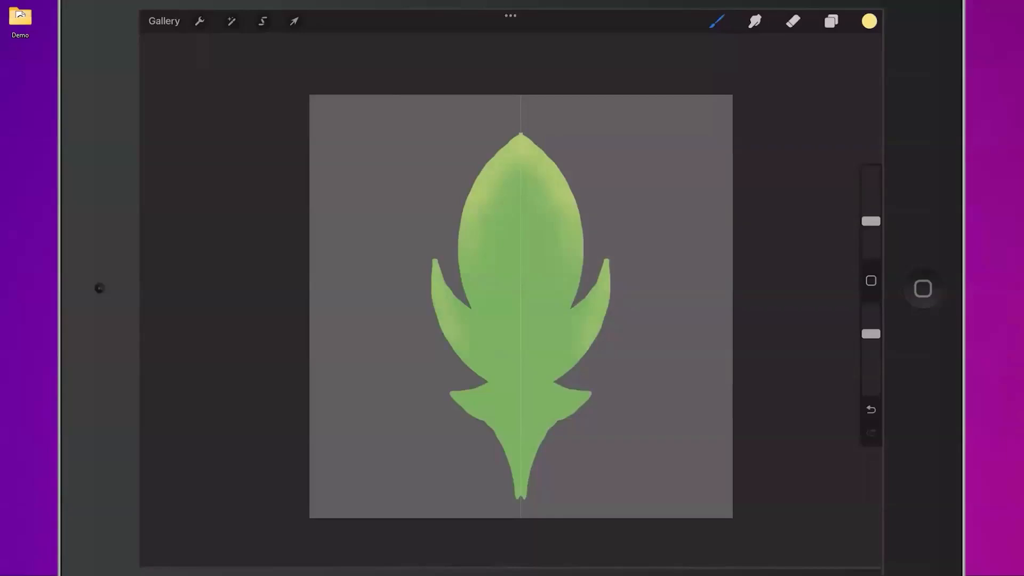
{"action": "mouse_move", "coordinate": [581, 410]}
{"action": "left_mouse_down"}
{"action": "mouse_move", "coordinate": [622, 377]}
{"action": "mouse_move", "coordinate": [573, 408]}
{"action": "mouse_move", "coordinate": [552, 443]}
{"action": "left_mouse_up"}
{"action": "key", "text": "ctrl+z"}
{"action": "mouse_move", "coordinate": [623, 371]}
{"action": "left_mouse_down"}
{"action": "mouse_move", "coordinate": [559, 423]}
{"action": "mouse_move", "coordinate": [565, 381]}
{"action": "left_mouse_up"}
Step: Tint the leaf's tip, upper edges and side-lobe points with the salmon pink from the history at lower brush opacity
{"action": "left_click", "coordinate": [869, 21]}
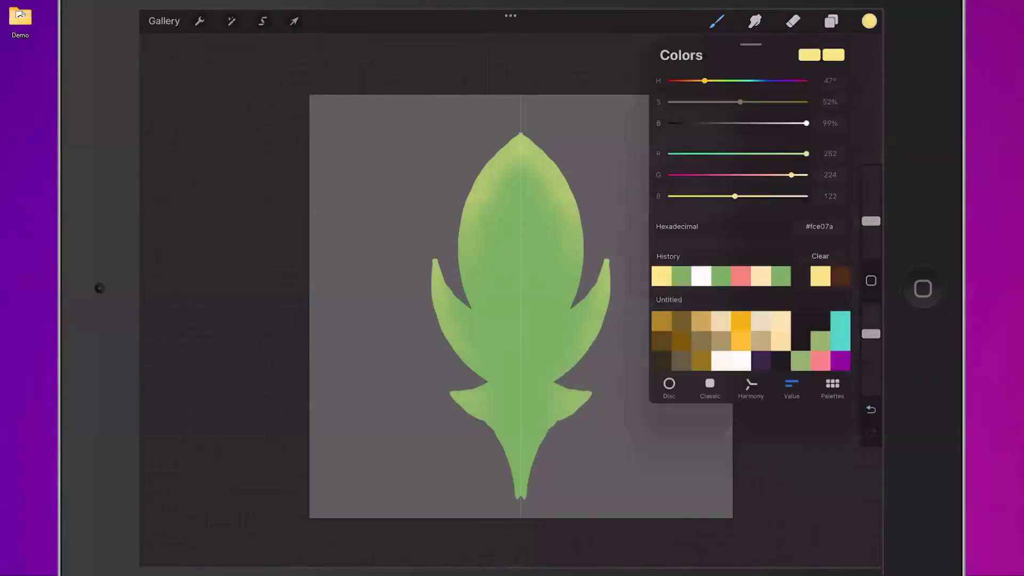
{"action": "left_click", "coordinate": [740, 276]}
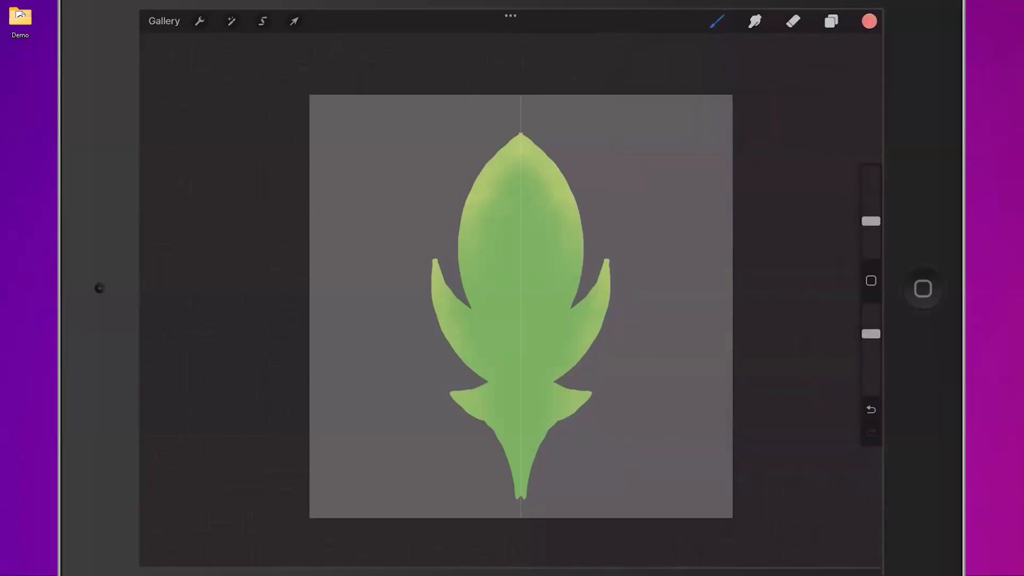
{"action": "left_click_drag", "start_coordinate": [871, 334], "coordinate": [871, 351]}
{"action": "mouse_move", "coordinate": [483, 147]}
{"action": "left_mouse_down"}
{"action": "mouse_move", "coordinate": [549, 121]}
{"action": "mouse_move", "coordinate": [549, 132]}
{"action": "mouse_move", "coordinate": [482, 154]}
{"action": "mouse_move", "coordinate": [540, 266]}
{"action": "mouse_move", "coordinate": [512, 114]}
{"action": "mouse_move", "coordinate": [585, 233]}
{"action": "mouse_move", "coordinate": [586, 225]}
{"action": "left_mouse_up"}
{"action": "left_click_drag", "start_coordinate": [596, 273], "coordinate": [629, 250]}
{"action": "left_click_drag", "start_coordinate": [433, 273], "coordinate": [425, 256]}
{"action": "left_click_drag", "start_coordinate": [509, 145], "coordinate": [463, 183]}
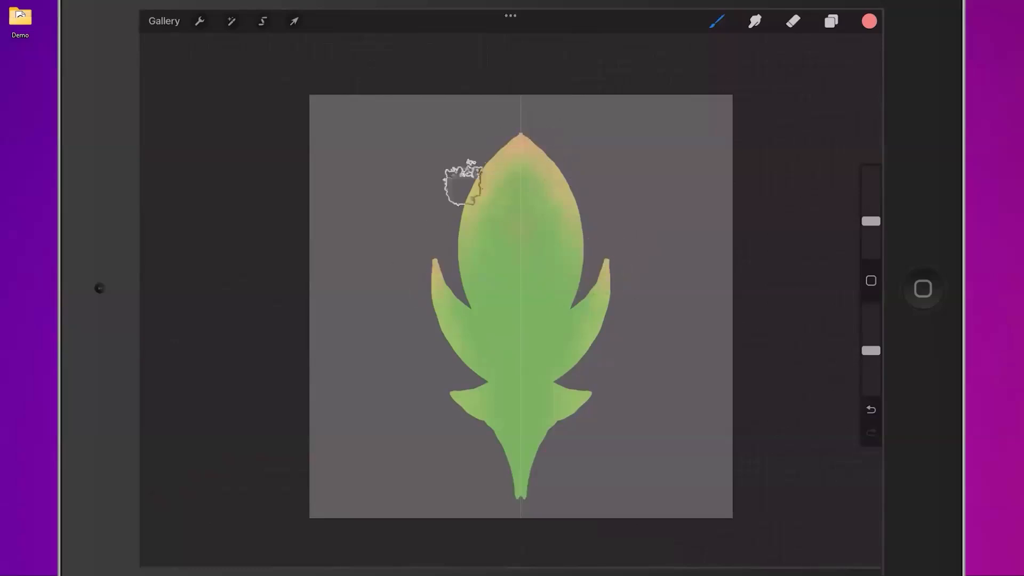
Step: Set the painting color to dark green #38522c by darkening the leaf green, and reduce the Cotton brush's size
{"action": "left_click", "coordinate": [869, 21]}
{"action": "left_click_drag", "start_coordinate": [806, 123], "coordinate": [747, 123]}
{"action": "left_click", "coordinate": [740, 276]}
{"action": "mouse_move", "coordinate": [759, 124]}
{"action": "left_mouse_down"}
{"action": "mouse_move", "coordinate": [704, 124]}
{"action": "mouse_move", "coordinate": [714, 123]}
{"action": "left_mouse_up"}
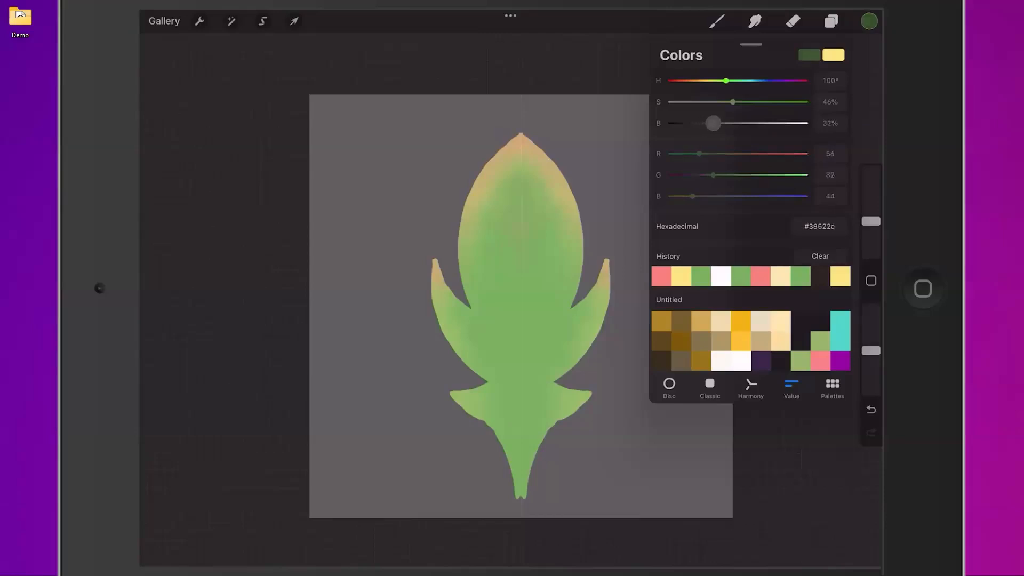
{"action": "left_click", "coordinate": [869, 21]}
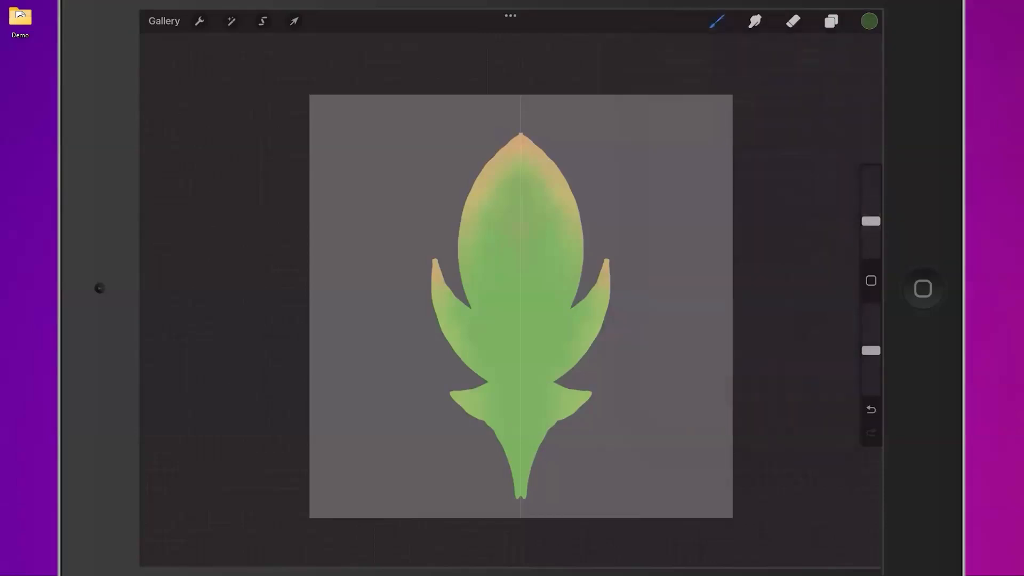
{"action": "left_click_drag", "start_coordinate": [871, 220], "coordinate": [871, 229]}
Step: Shade a dark green midrib from the stem up the blade, with soft shadows branching into the lobes
{"action": "mouse_move", "coordinate": [529, 485]}
{"action": "left_mouse_down"}
{"action": "mouse_move", "coordinate": [519, 427]}
{"action": "mouse_move", "coordinate": [522, 267]}
{"action": "left_mouse_up"}
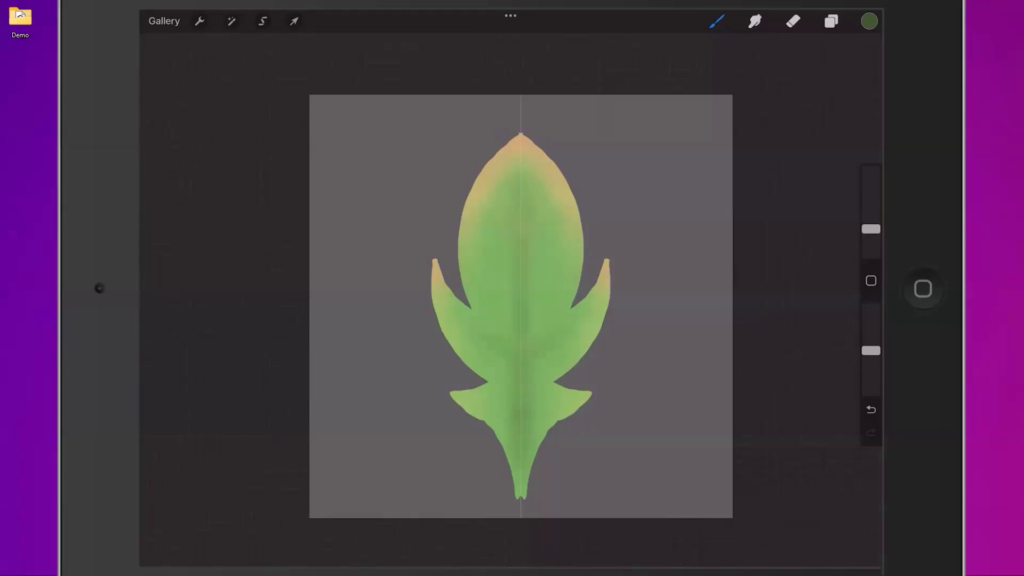
{"action": "mouse_move", "coordinate": [525, 414]}
{"action": "left_mouse_down"}
{"action": "mouse_move", "coordinate": [485, 399]}
{"action": "mouse_move", "coordinate": [532, 356]}
{"action": "left_mouse_up"}
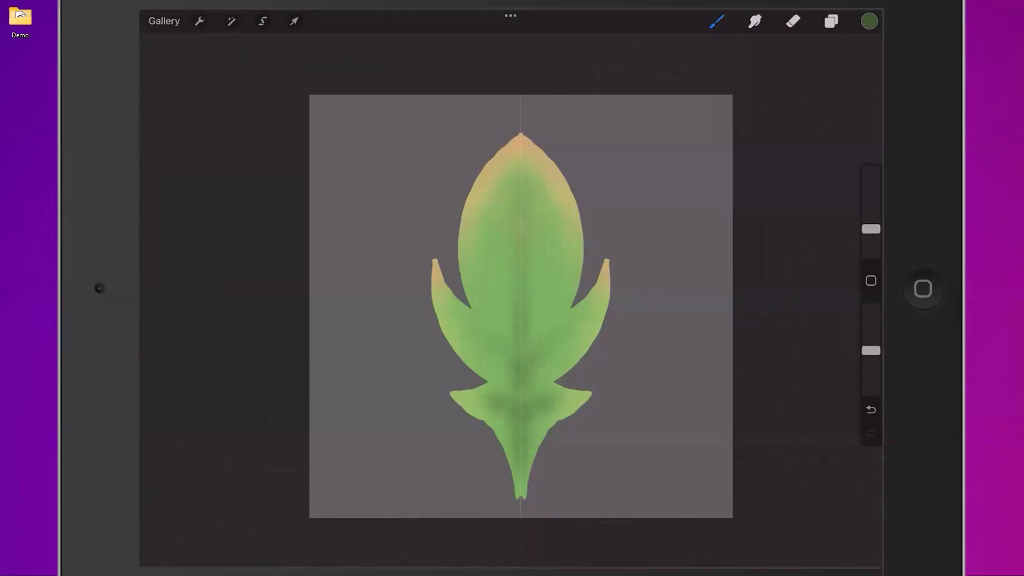
{"action": "mouse_move", "coordinate": [570, 326]}
{"action": "left_mouse_down"}
{"action": "mouse_move", "coordinate": [528, 358]}
{"action": "mouse_move", "coordinate": [520, 416]}
{"action": "left_mouse_up"}
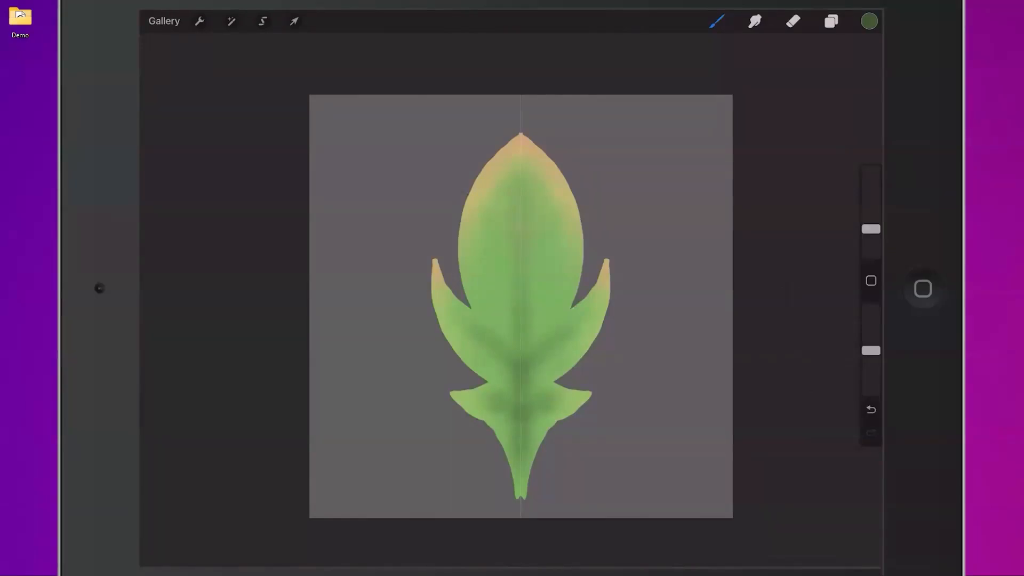
Step: Choose the Tinderbox brush from the recent brushes and slightly reduce its size for detailing the leaf
{"action": "left_click", "coordinate": [199, 21]}
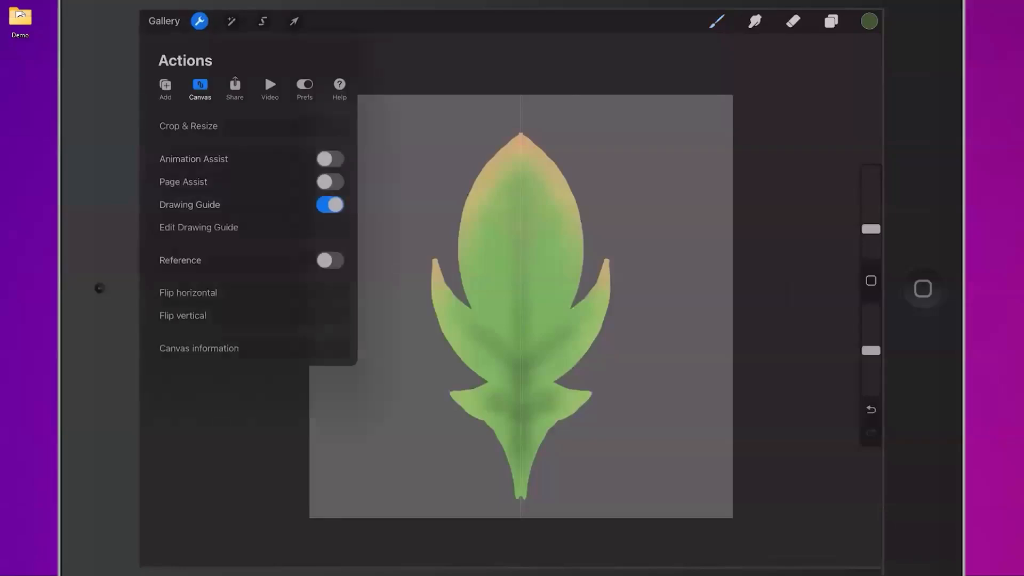
{"action": "left_click", "coordinate": [200, 20]}
{"action": "left_click", "coordinate": [869, 21]}
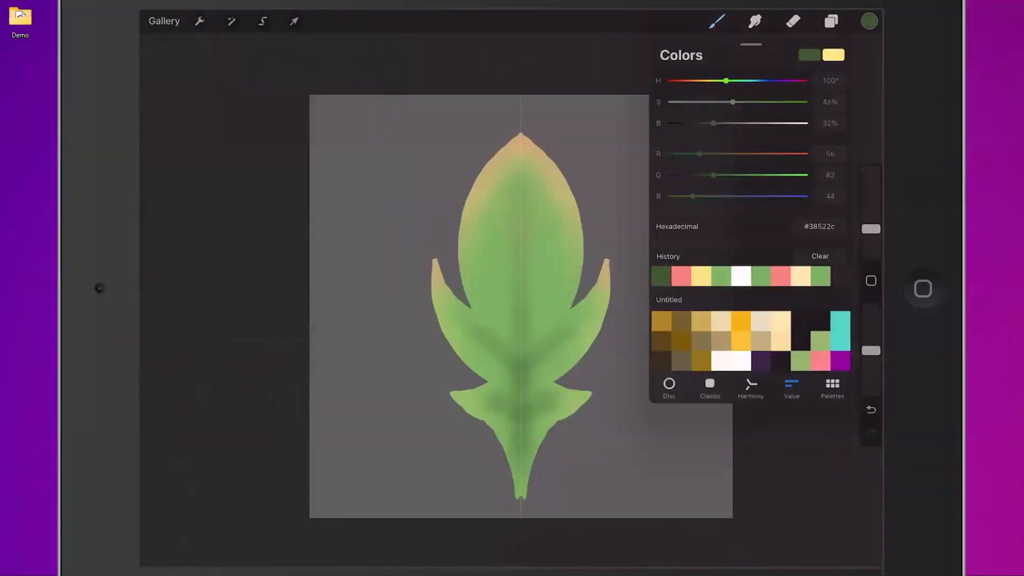
{"action": "left_click", "coordinate": [716, 21]}
{"action": "left_click", "coordinate": [761, 197]}
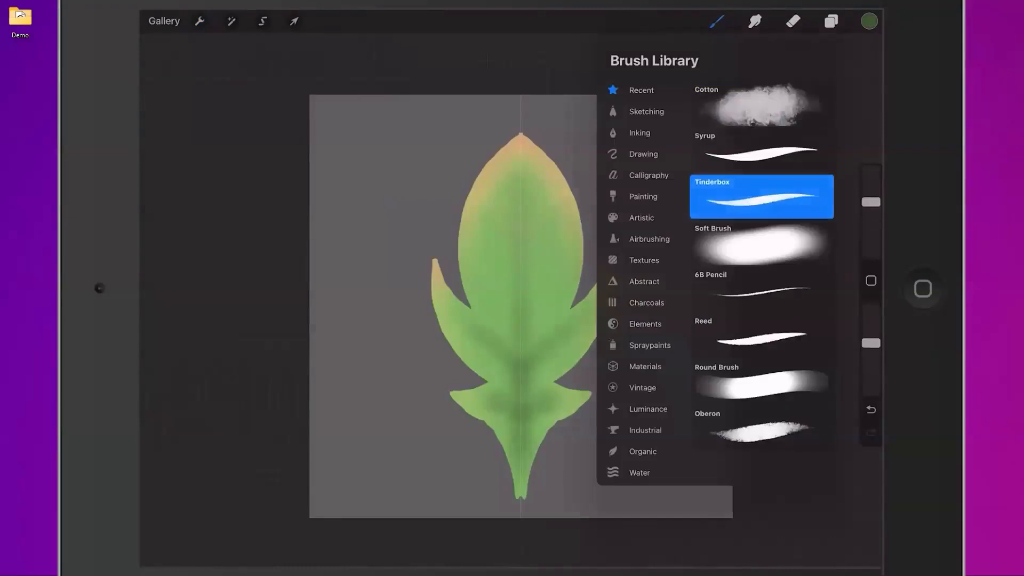
{"action": "left_click", "coordinate": [716, 21]}
{"action": "scroll", "coordinate": [521, 306], "scroll_direction": "up", "scroll_amount": 3}
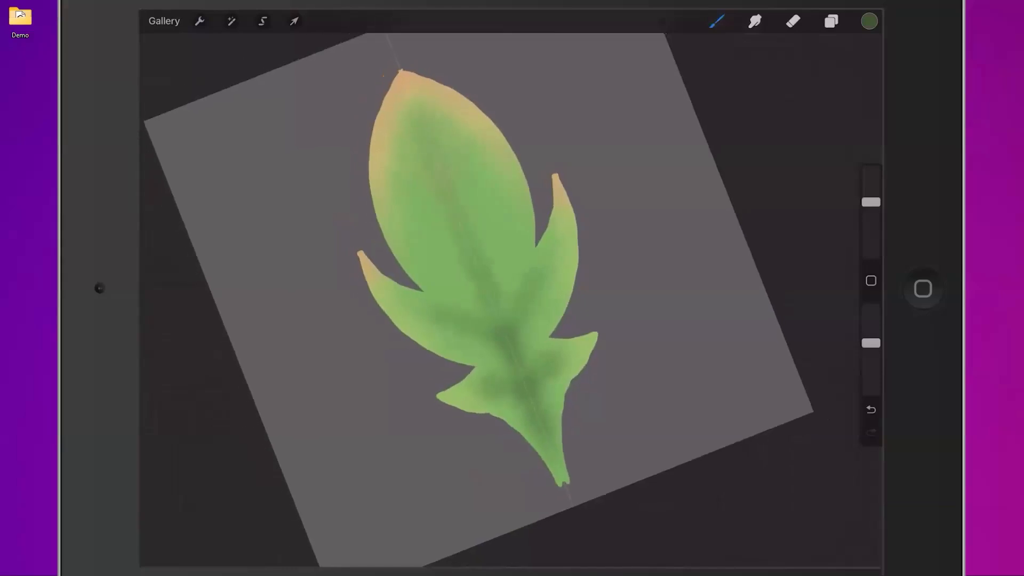
{"action": "scroll", "coordinate": [523, 230], "scroll_direction": "up", "scroll_amount": 3}
{"action": "left_click_drag", "start_coordinate": [871, 202], "coordinate": [870, 207]}
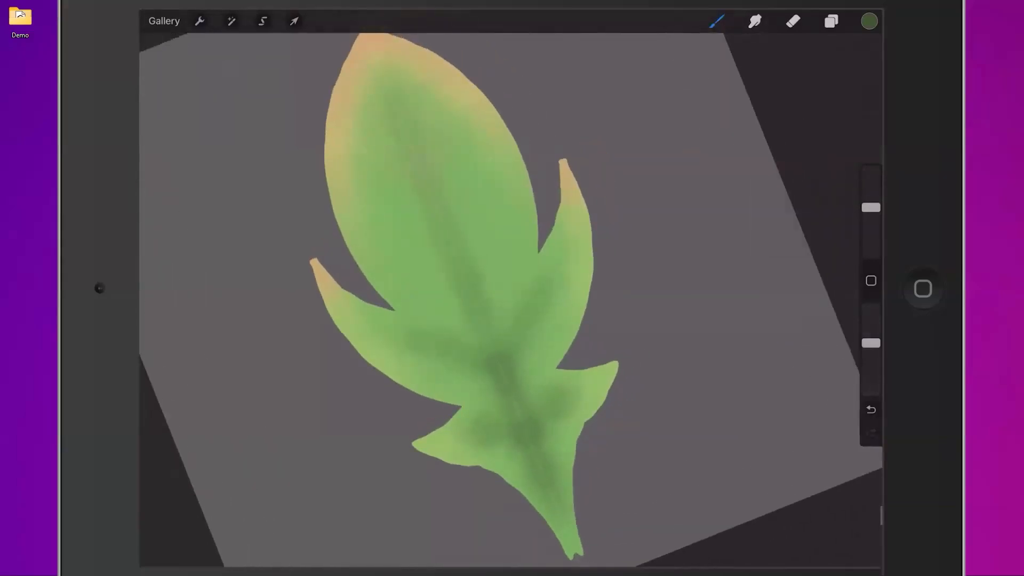
{"action": "left_click_drag", "start_coordinate": [403, 225], "coordinate": [409, 229]}
{"action": "left_click_drag", "start_coordinate": [473, 197], "coordinate": [471, 203]}
{"action": "left_click", "coordinate": [870, 409]}
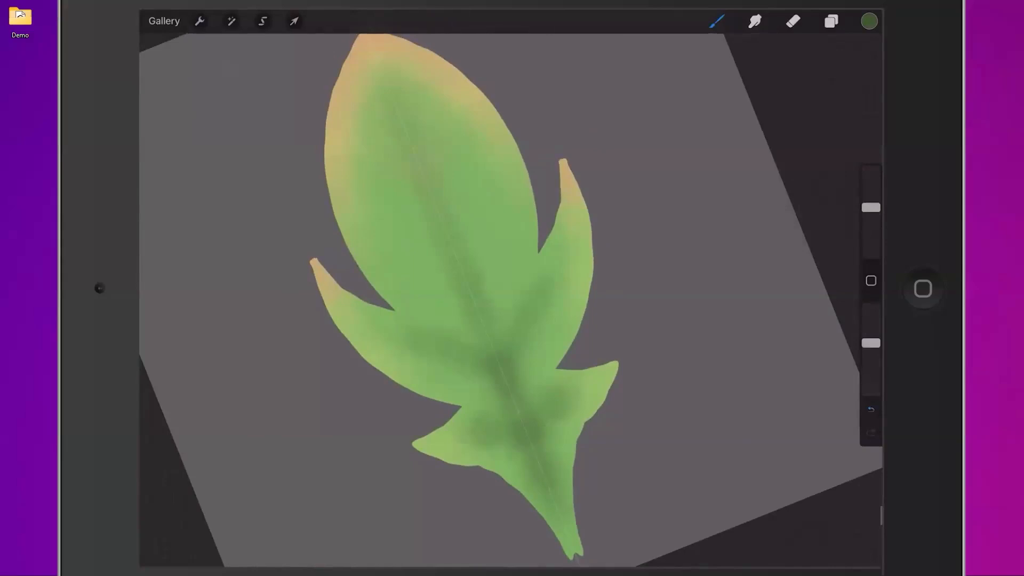
Step: Switch the drawing guide to 2D grid with assisted drawing off, and turn off the drawing guide
{"action": "left_click", "coordinate": [199, 21]}
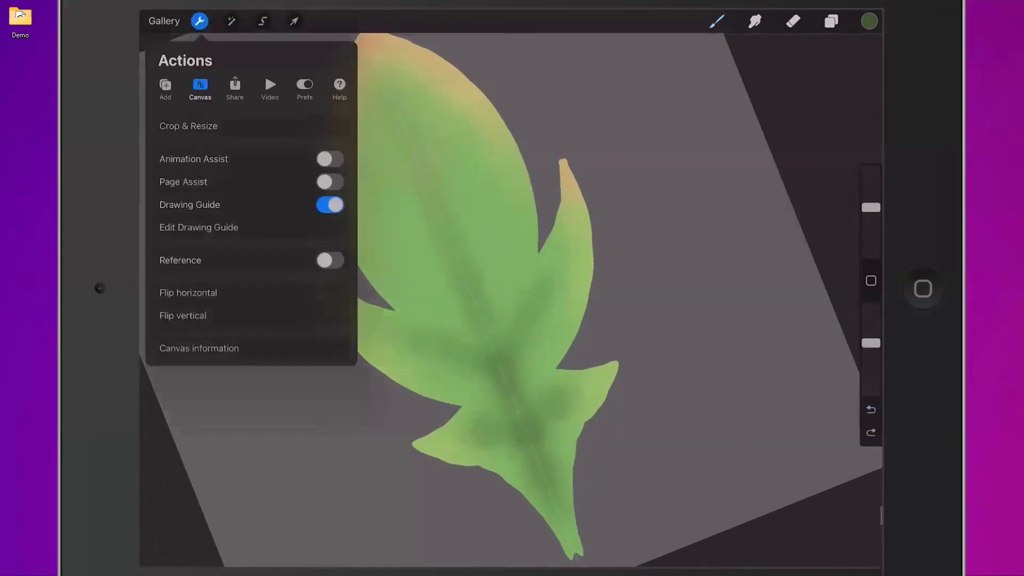
{"action": "left_click", "coordinate": [199, 227]}
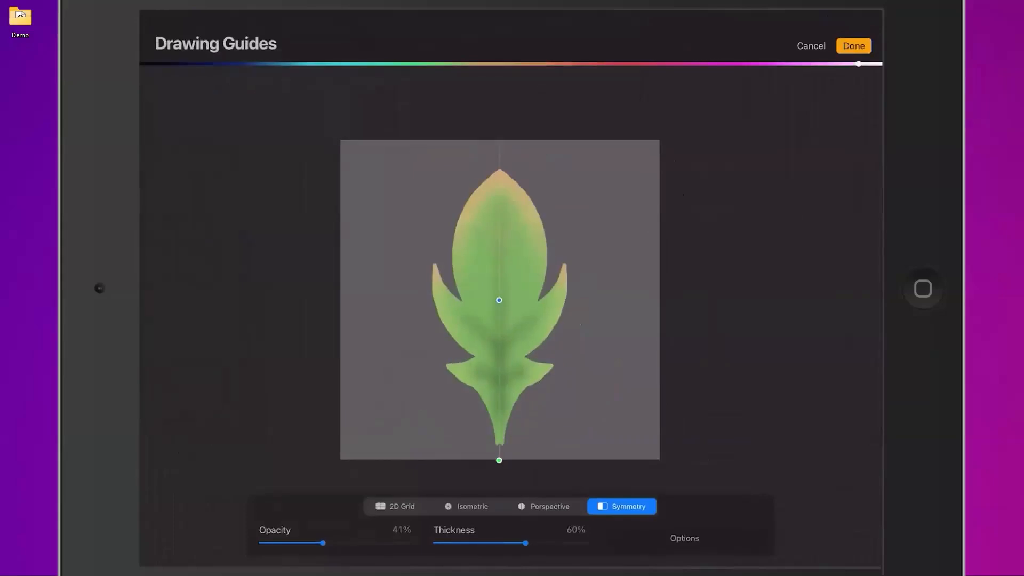
{"action": "left_click", "coordinate": [395, 507]}
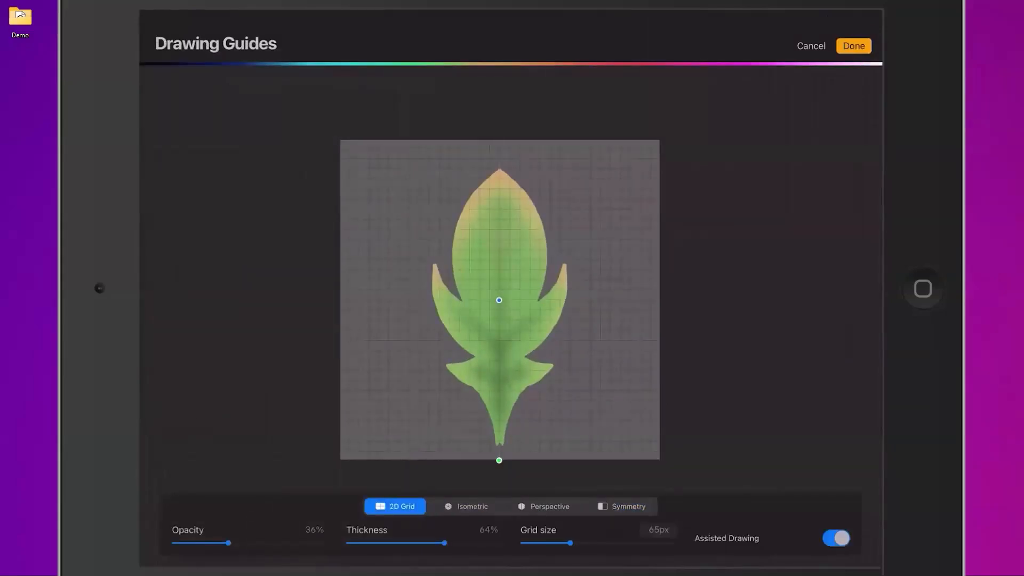
{"action": "left_click", "coordinate": [835, 537]}
{"action": "left_click", "coordinate": [852, 45]}
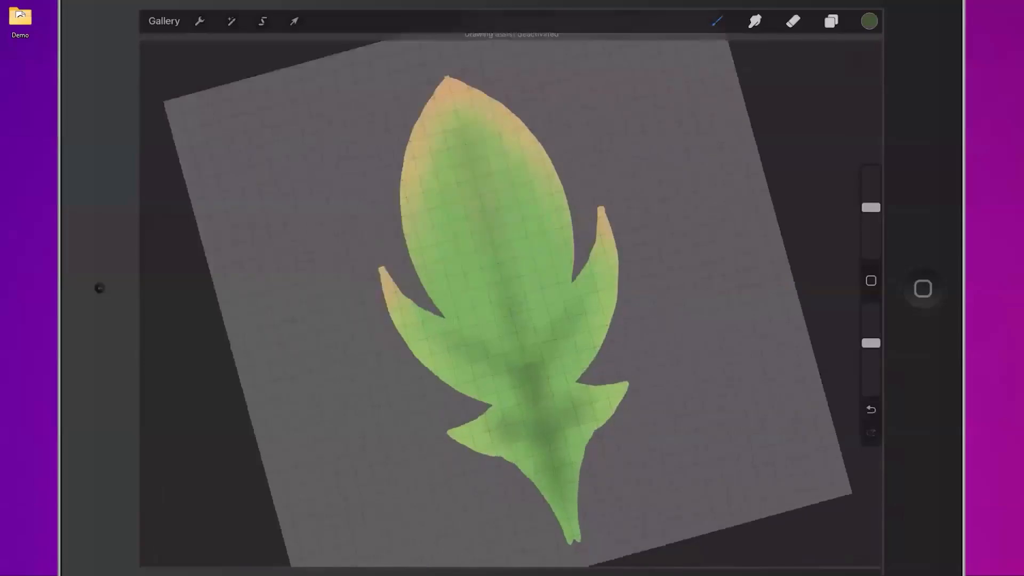
{"action": "left_click", "coordinate": [199, 21]}
{"action": "left_click", "coordinate": [329, 205]}
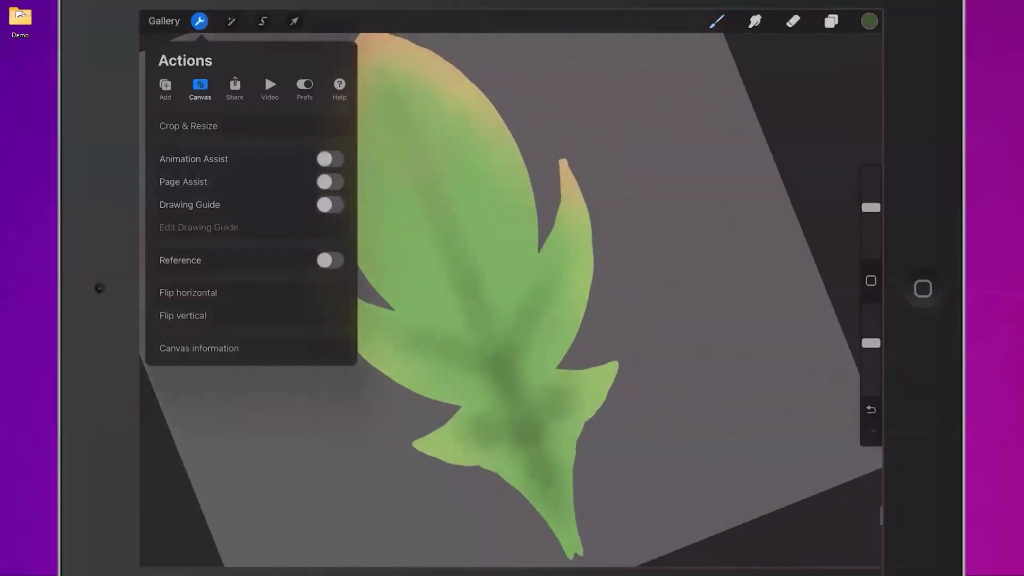
{"action": "left_click", "coordinate": [199, 21]}
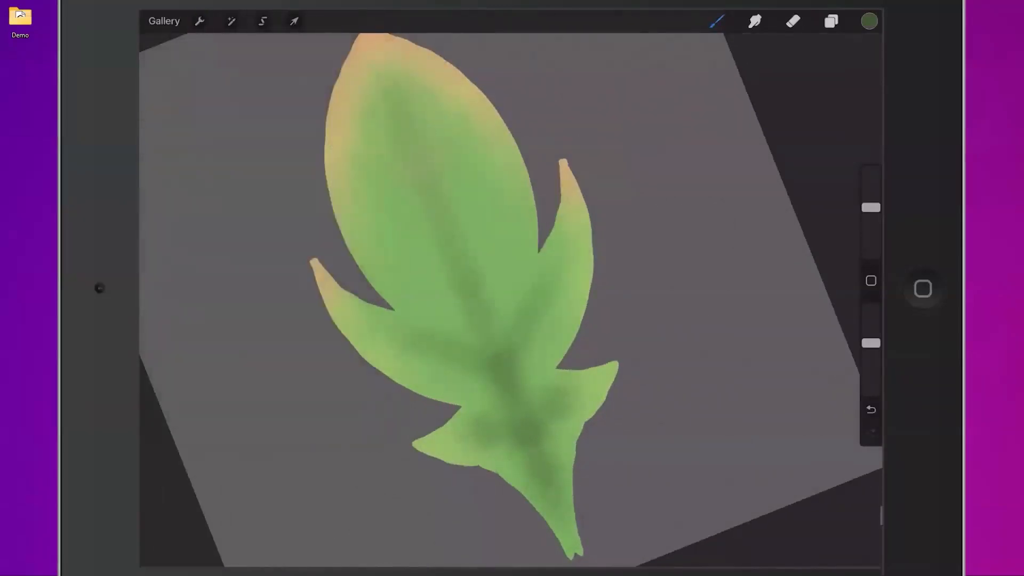
Step: Paint small dark green oval spots across the leaf blade, side lobes and base
{"action": "mouse_move", "coordinate": [465, 164]}
{"action": "left_mouse_down"}
{"action": "mouse_move", "coordinate": [472, 187]}
{"action": "mouse_move", "coordinate": [467, 161]}
{"action": "mouse_move", "coordinate": [463, 176]}
{"action": "left_mouse_up"}
{"action": "left_click_drag", "start_coordinate": [415, 266], "coordinate": [430, 270]}
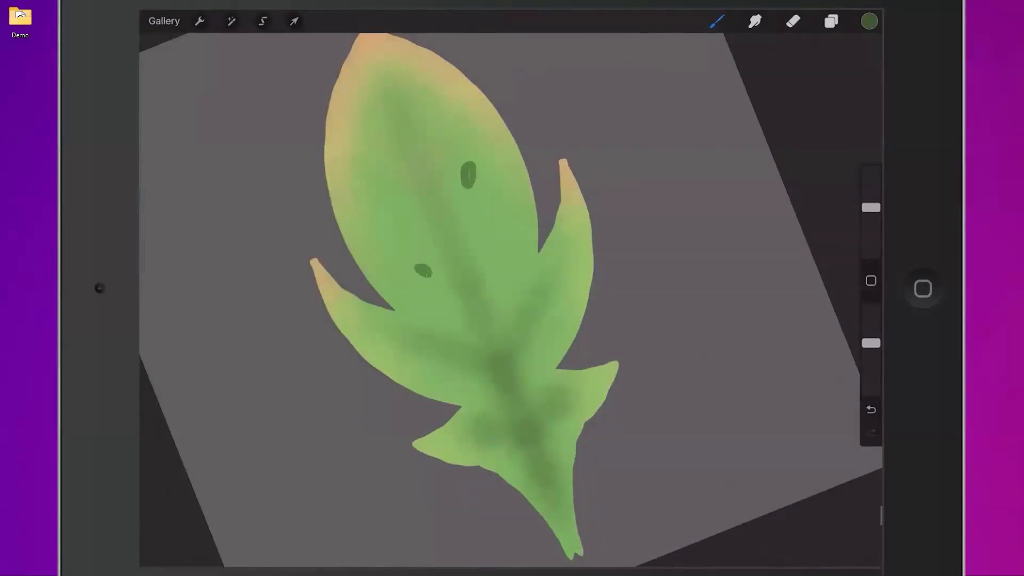
{"action": "mouse_move", "coordinate": [507, 287]}
{"action": "left_mouse_down"}
{"action": "mouse_move", "coordinate": [504, 300]}
{"action": "mouse_move", "coordinate": [512, 291]}
{"action": "left_mouse_up"}
{"action": "left_click_drag", "start_coordinate": [497, 243], "coordinate": [495, 254]}
{"action": "left_click_drag", "start_coordinate": [441, 324], "coordinate": [442, 324]}
{"action": "left_click_drag", "start_coordinate": [468, 170], "coordinate": [468, 180]}
{"action": "left_click_drag", "start_coordinate": [405, 163], "coordinate": [406, 169]}
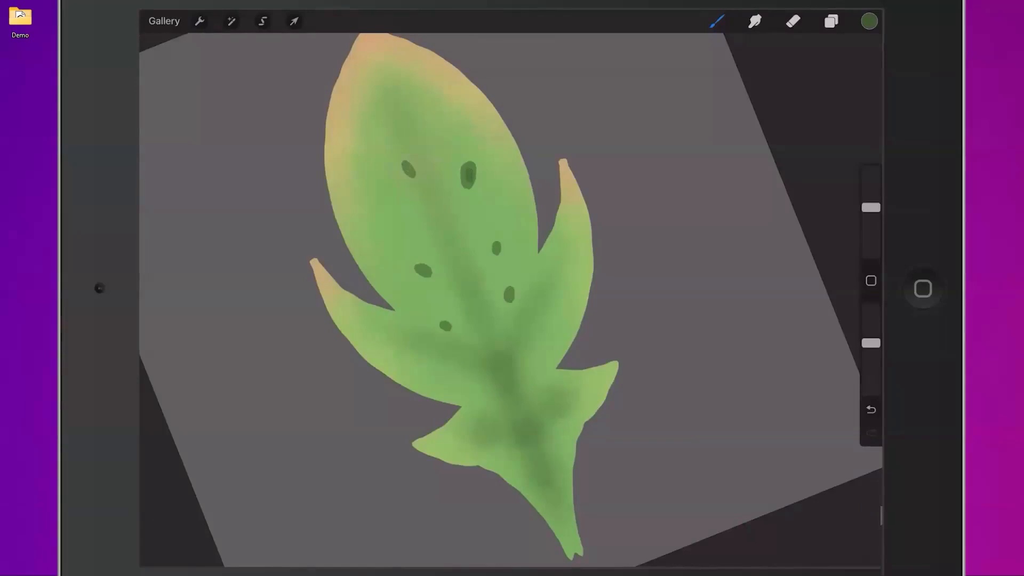
{"action": "left_click_drag", "start_coordinate": [387, 352], "coordinate": [393, 353]}
{"action": "mouse_move", "coordinate": [507, 367]}
{"action": "left_mouse_down"}
{"action": "mouse_move", "coordinate": [511, 379]}
{"action": "mouse_move", "coordinate": [510, 366]}
{"action": "left_mouse_up"}
{"action": "left_click_drag", "start_coordinate": [486, 429], "coordinate": [496, 430]}
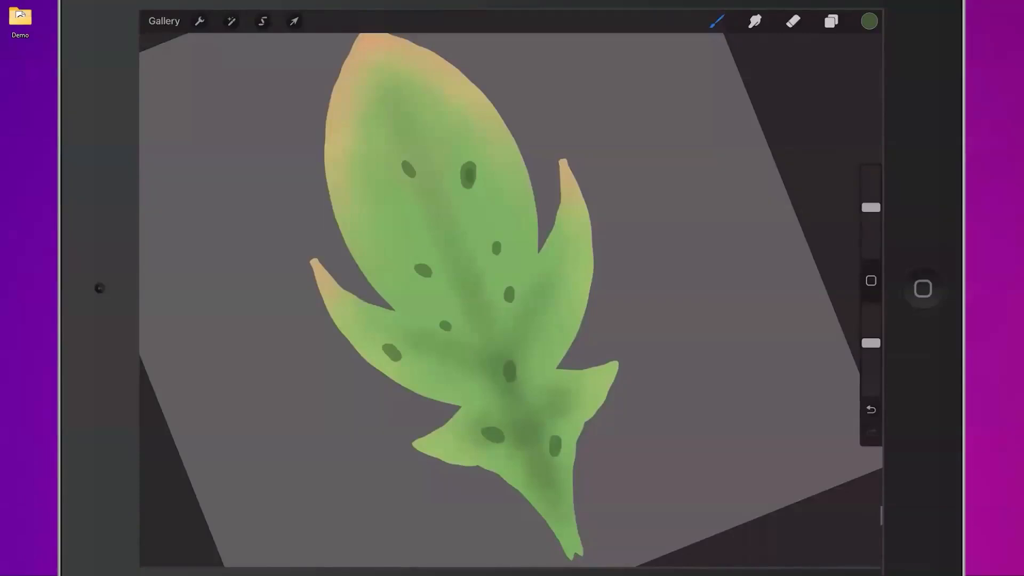
Step: Draw thin dark veins along the leaf's midrib from the stem, branching into the lobes
{"action": "left_click_drag", "start_coordinate": [515, 393], "coordinate": [564, 532]}
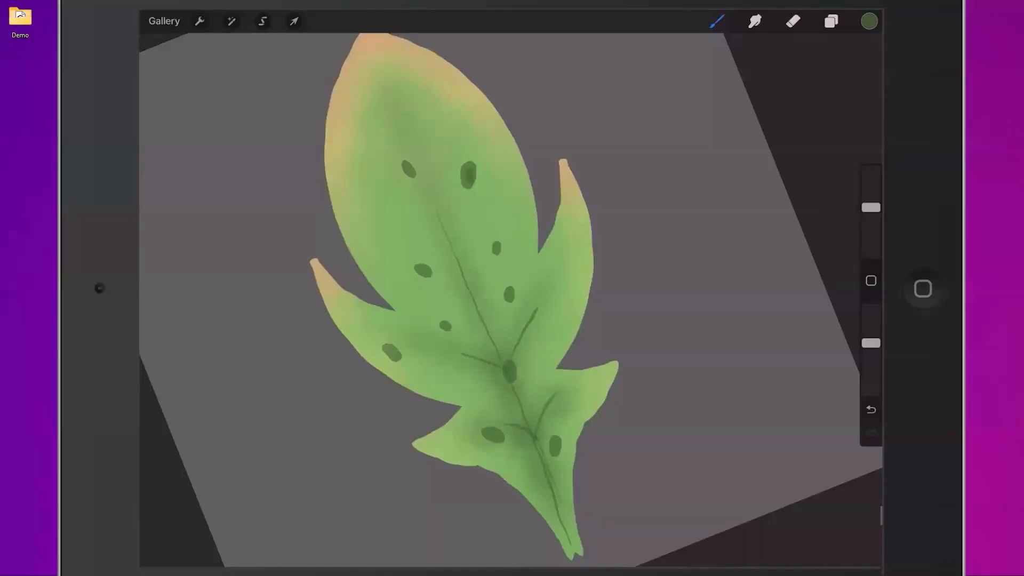
{"action": "left_click", "coordinate": [871, 409]}
{"action": "scroll", "coordinate": [503, 308], "scroll_direction": "down", "scroll_amount": 5}
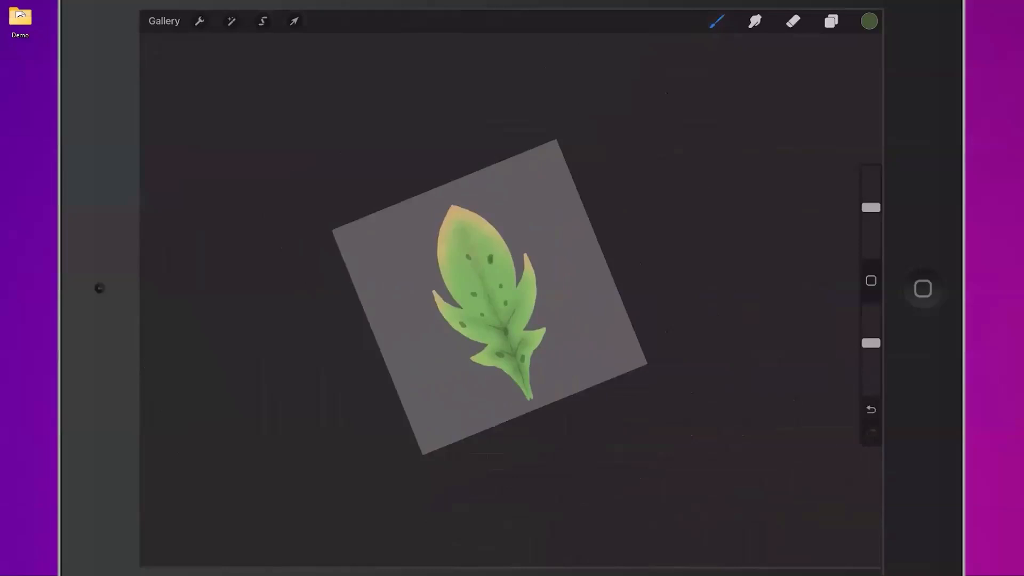
Step: Duplicate the finished leaf layer, move one copy between the two Layer 2 petal layers, and hide it as a backup
{"action": "left_click", "coordinate": [831, 20]}
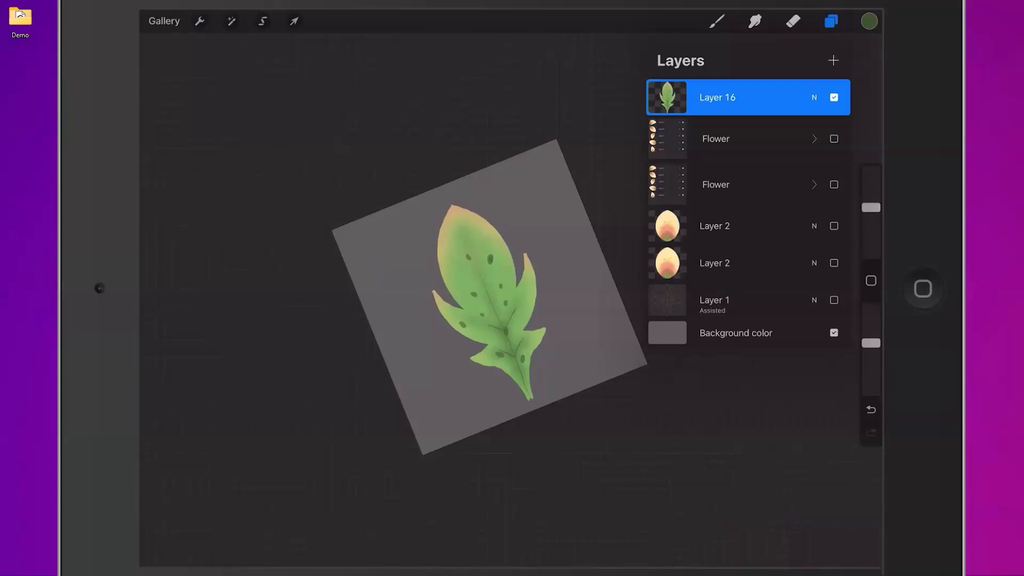
{"action": "left_click_drag", "start_coordinate": [784, 98], "coordinate": [687, 97]}
{"action": "left_click", "coordinate": [781, 98]}
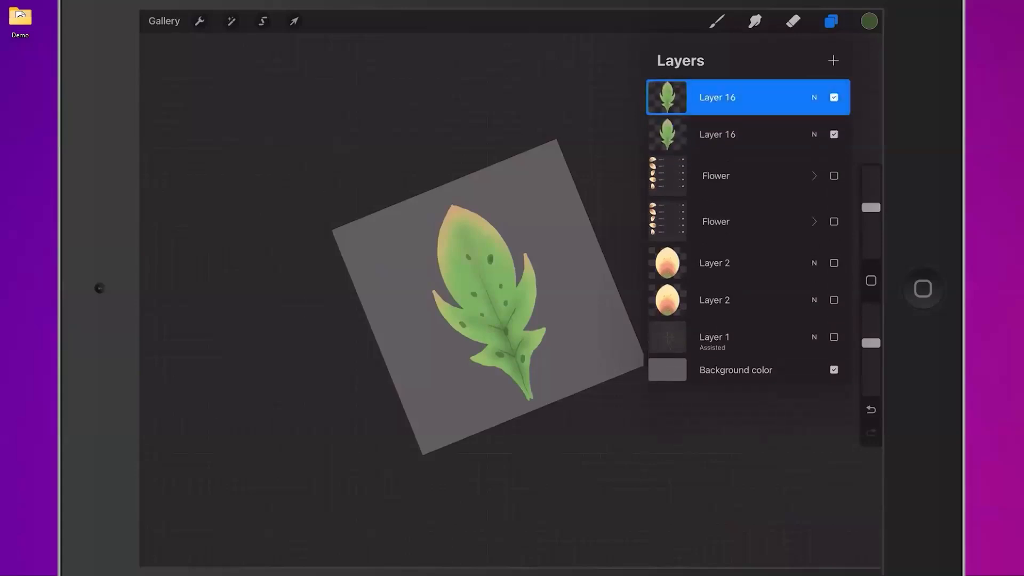
{"action": "left_click", "coordinate": [746, 135]}
{"action": "left_click_drag", "start_coordinate": [746, 134], "coordinate": [766, 261]}
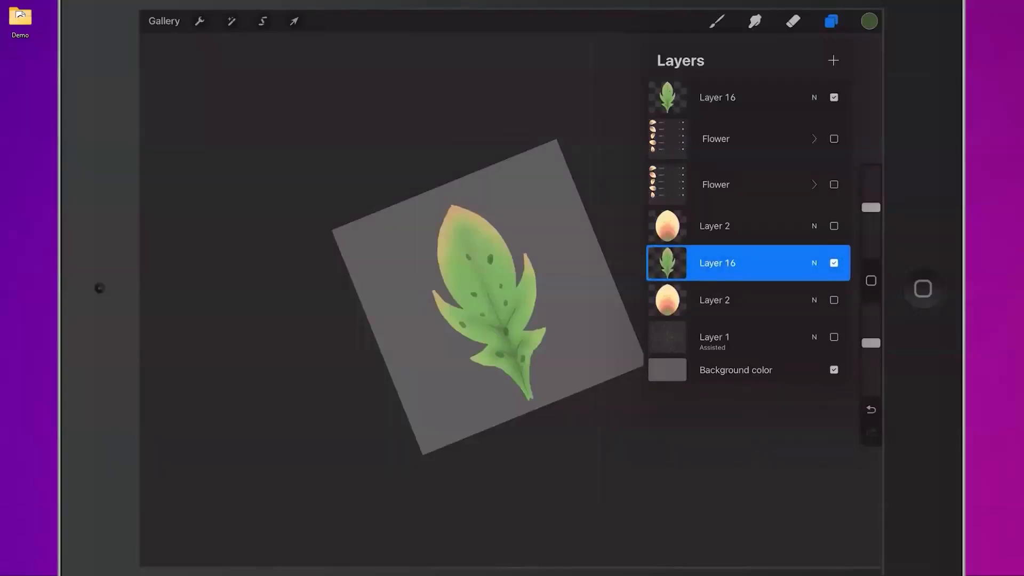
{"action": "left_click", "coordinate": [834, 263]}
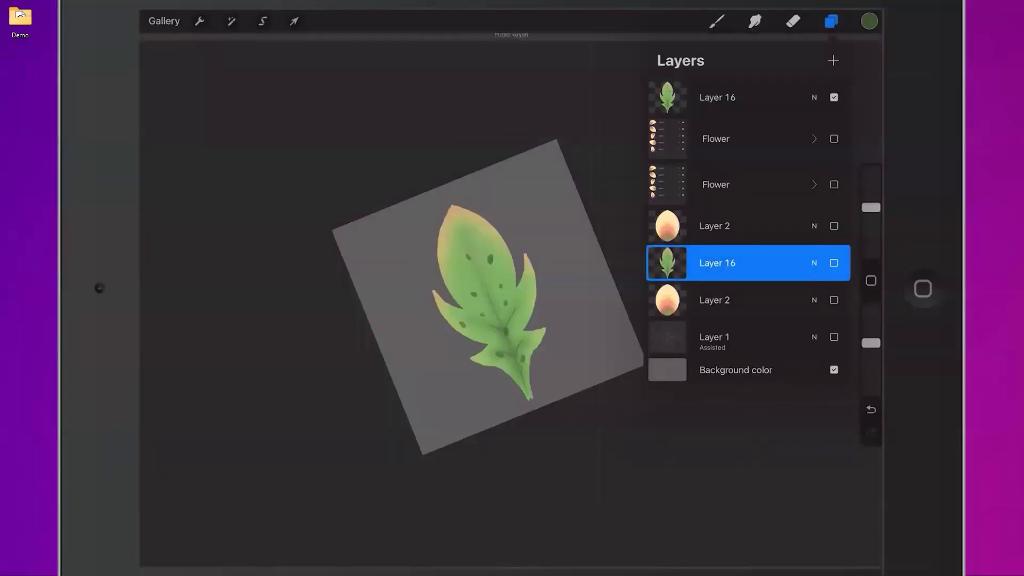
Step: Select the top leaf layer and show the upper Flower group and the upper petal layer
{"action": "left_click", "coordinate": [747, 97]}
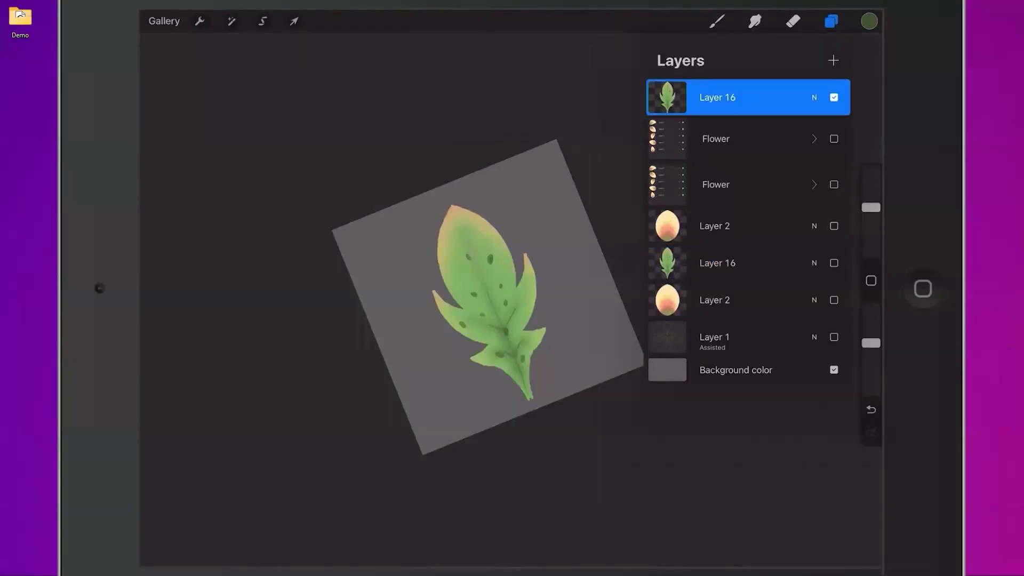
{"action": "left_click", "coordinate": [834, 139]}
{"action": "left_click", "coordinate": [834, 225]}
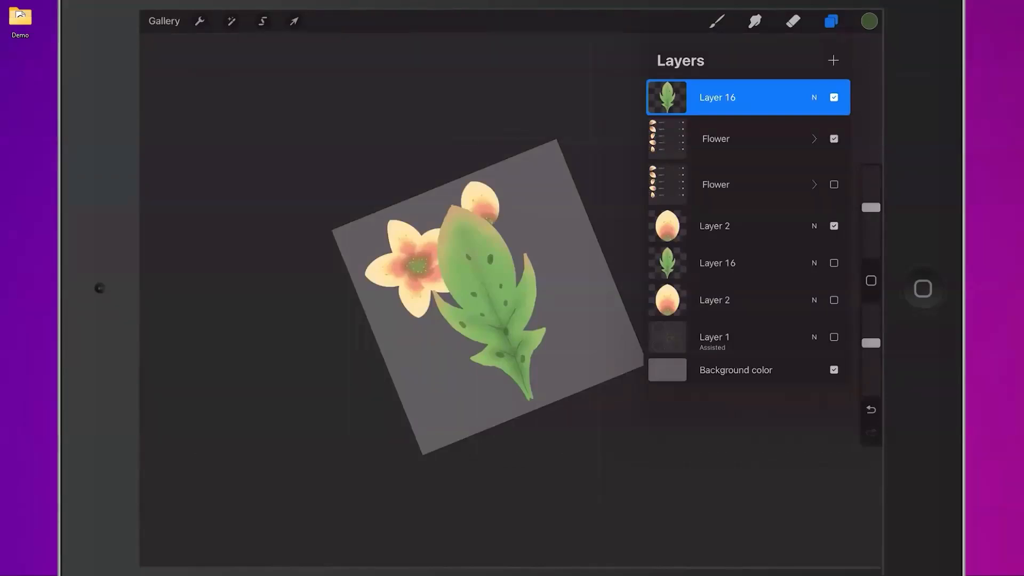
Step: Scale the leaf down uniformly to about 427 × 874 px and place it beside the small petal in the canvas corner
{"action": "left_click", "coordinate": [294, 21]}
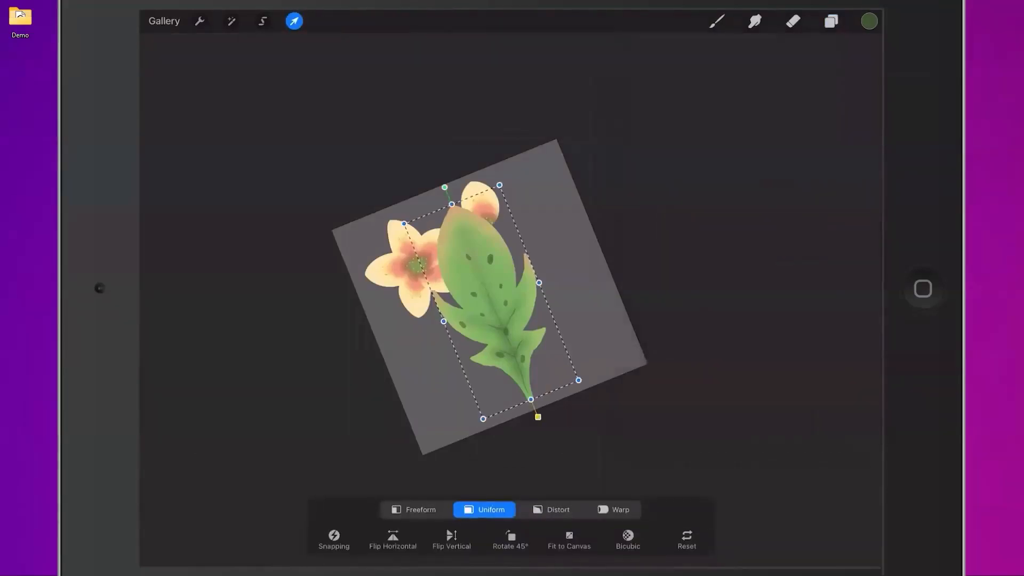
{"action": "left_click_drag", "start_coordinate": [403, 224], "coordinate": [491, 301]}
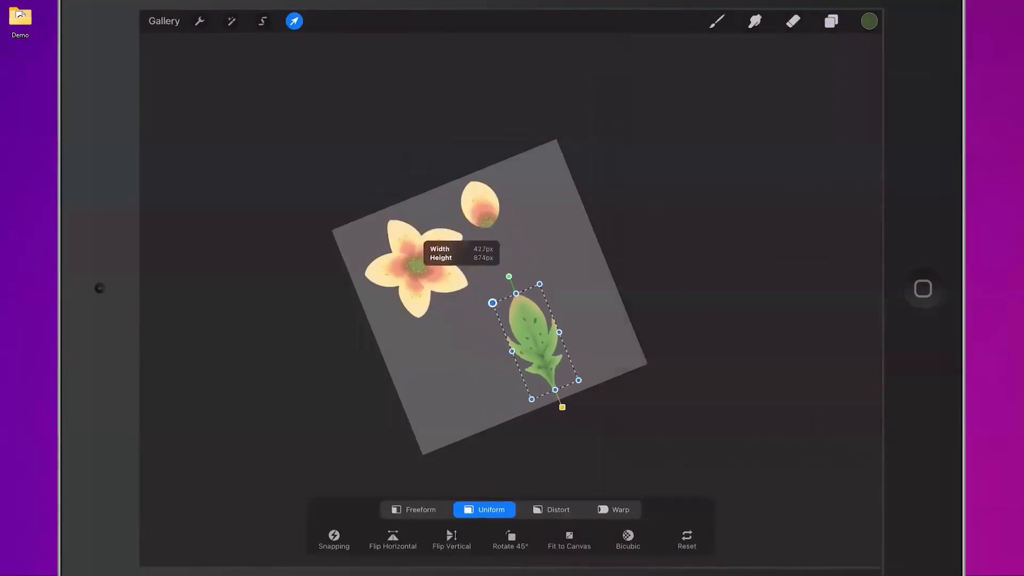
{"action": "left_click_drag", "start_coordinate": [607, 333], "coordinate": [623, 208]}
{"action": "left_click_drag", "start_coordinate": [550, 215], "coordinate": [543, 215]}
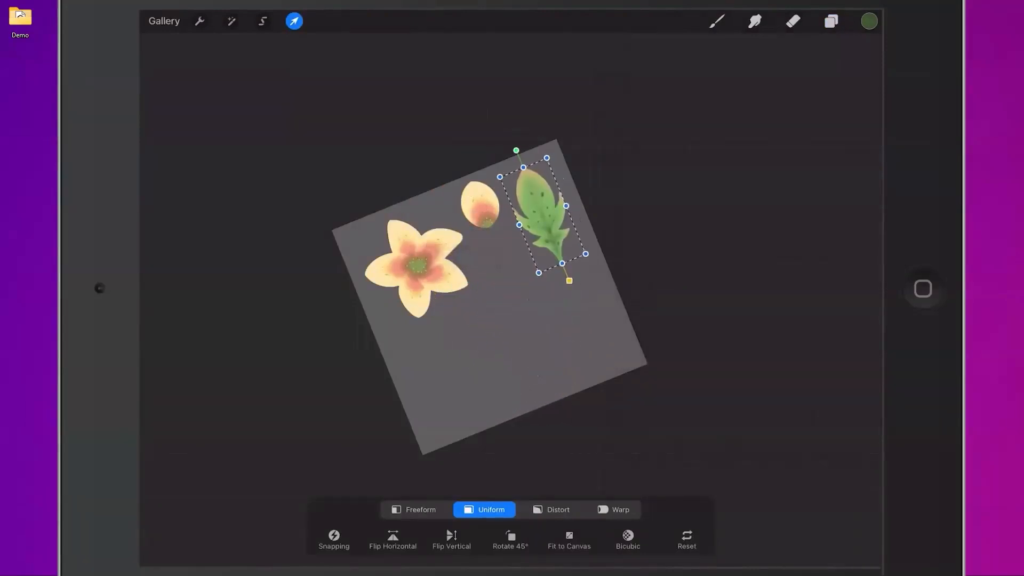
{"action": "scroll", "coordinate": [541, 221], "scroll_direction": "up", "scroll_amount": 5}
{"action": "left_click_drag", "start_coordinate": [537, 229], "coordinate": [532, 223]}
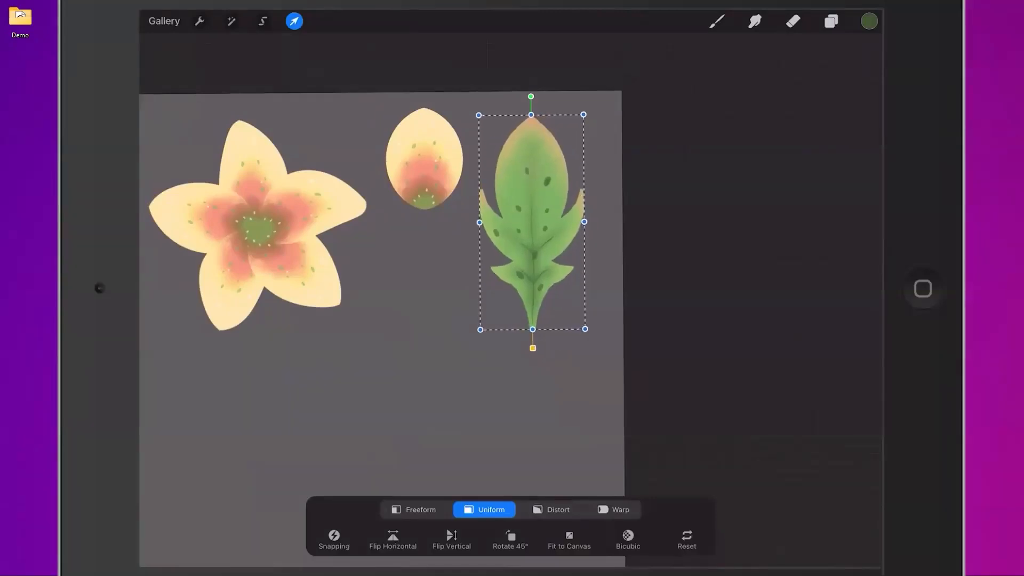
{"action": "scroll", "coordinate": [480, 283], "scroll_direction": "down", "scroll_amount": 3}
{"action": "scroll", "coordinate": [480, 288], "scroll_direction": "up", "scroll_amount": 1}
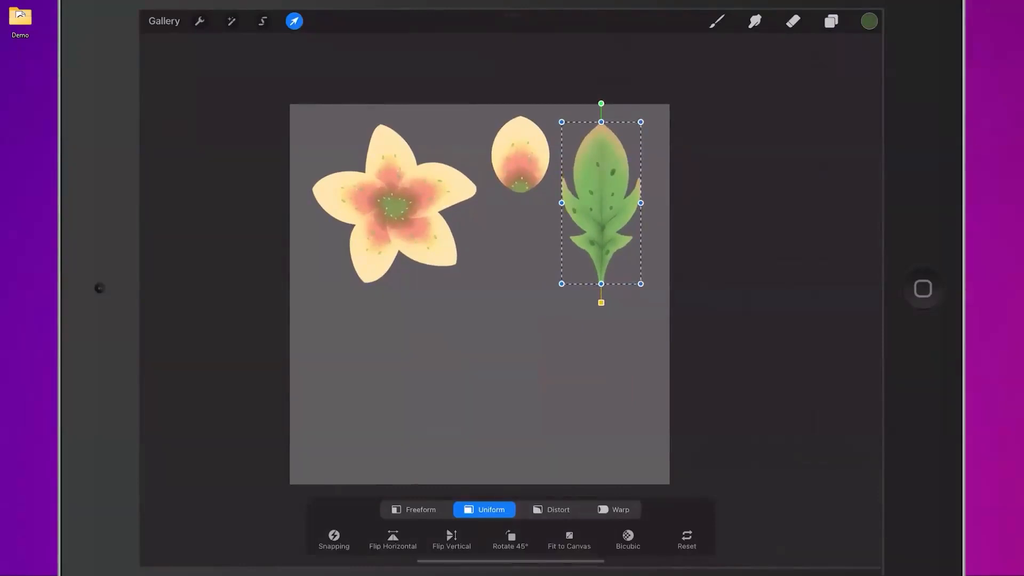
Step: Duplicate the small leaf, scale the copy down slightly, and rotate it below the flower with its tip toward the upper left
{"action": "left_click", "coordinate": [830, 21]}
{"action": "left_click_drag", "start_coordinate": [799, 97], "coordinate": [709, 97]}
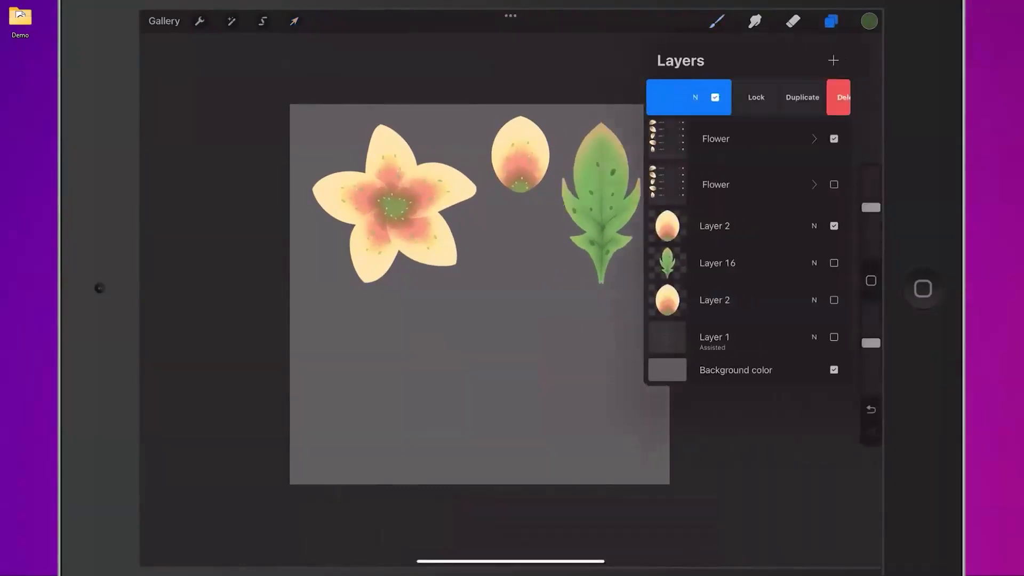
{"action": "left_click", "coordinate": [784, 97]}
{"action": "left_click", "coordinate": [294, 21]}
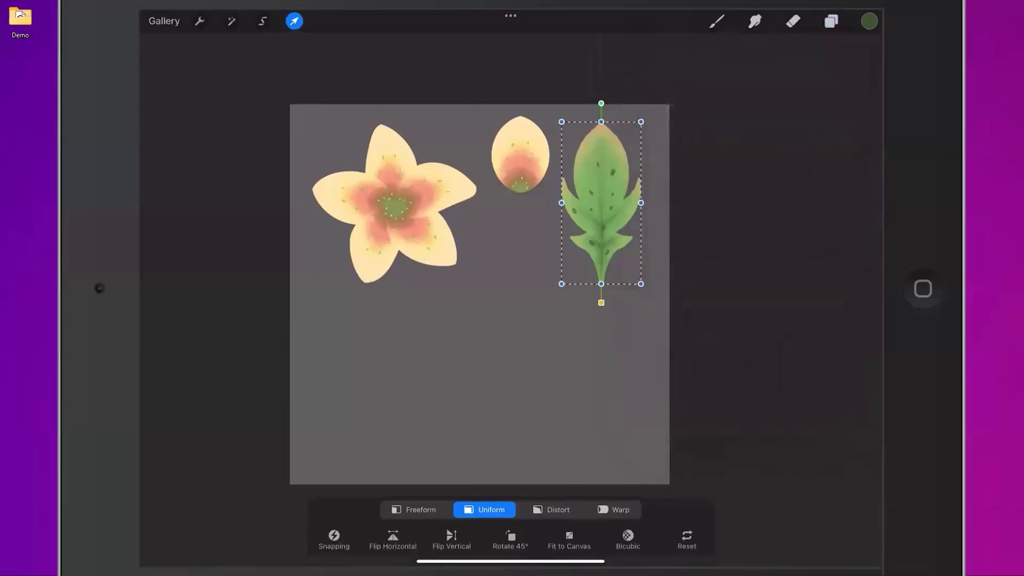
{"action": "left_click_drag", "start_coordinate": [599, 103], "coordinate": [537, 127]}
{"action": "left_click_drag", "start_coordinate": [601, 202], "coordinate": [407, 349]}
{"action": "left_click", "coordinate": [354, 288]}
{"action": "left_click_drag", "start_coordinate": [343, 274], "coordinate": [315, 308]}
{"action": "left_click_drag", "start_coordinate": [423, 313], "coordinate": [396, 347]}
{"action": "left_click", "coordinate": [457, 375]}
{"action": "left_click", "coordinate": [317, 312]}
{"action": "left_click_drag", "start_coordinate": [317, 312], "coordinate": [320, 305]}
{"action": "left_click_drag", "start_coordinate": [392, 346], "coordinate": [380, 349]}
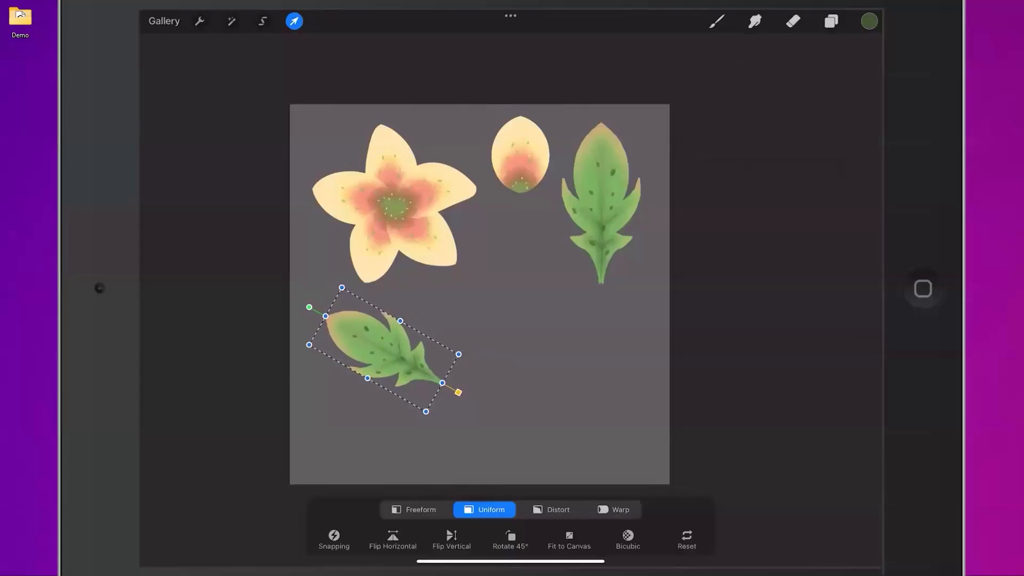
Step: Duplicate the rotated leaf and turn the copy beneath it, tip toward the lower left, as the first opposing pair of a sprig
{"action": "left_click", "coordinate": [831, 22]}
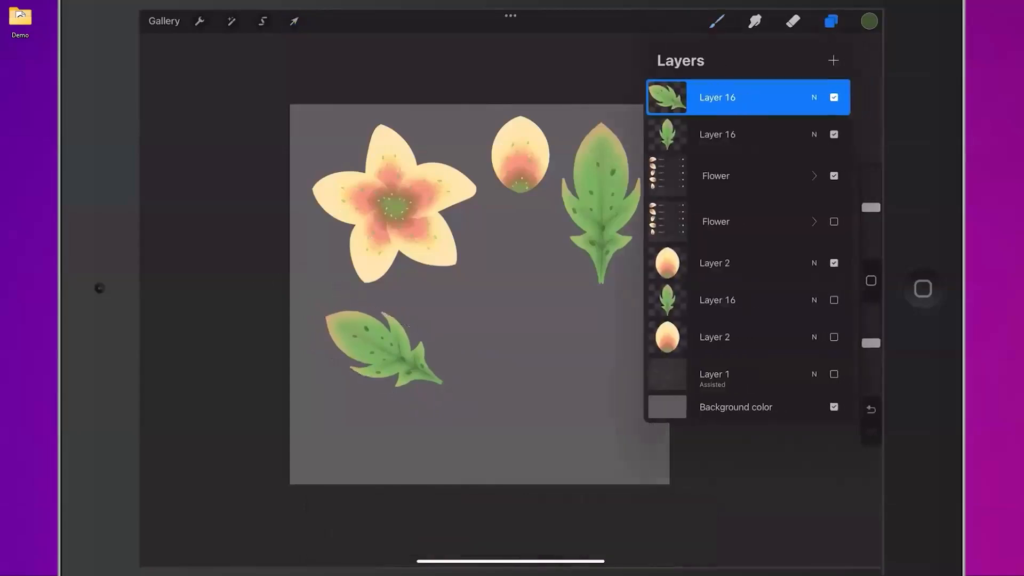
{"action": "left_click", "coordinate": [293, 22]}
{"action": "left_click", "coordinate": [830, 21]}
{"action": "left_click_drag", "start_coordinate": [789, 98], "coordinate": [693, 98]}
{"action": "left_click", "coordinate": [780, 98]}
{"action": "left_click", "coordinate": [294, 21]}
{"action": "left_click_drag", "start_coordinate": [383, 293], "coordinate": [351, 366]}
{"action": "mouse_move", "coordinate": [399, 397]}
{"action": "left_mouse_down"}
{"action": "mouse_move", "coordinate": [416, 398]}
{"action": "mouse_move", "coordinate": [409, 407]}
{"action": "left_mouse_up"}
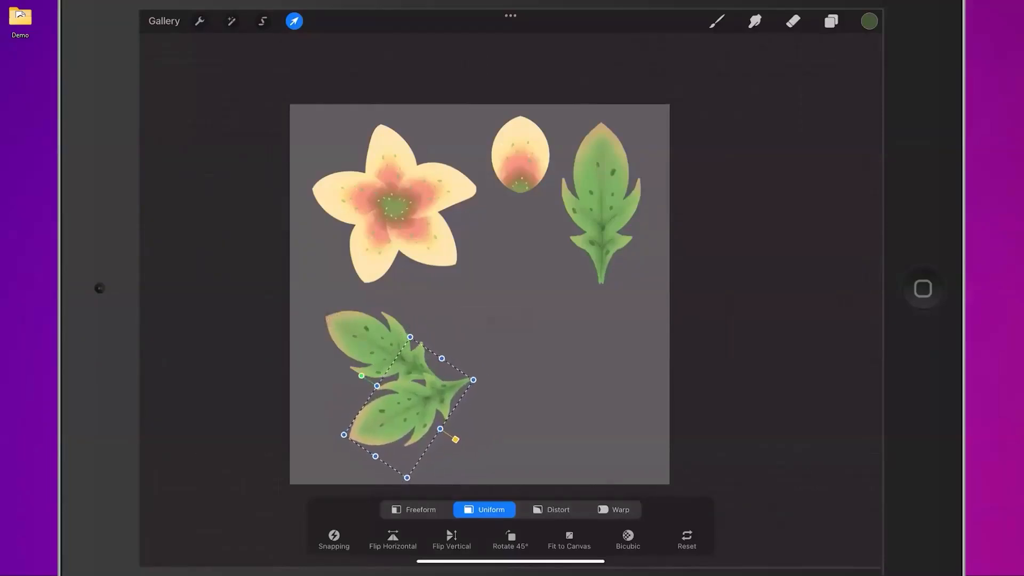
Step: Duplicate the lower leaf and rotate the copy into the sprig's upper row, tip up-left, overlapping the first pair's stems
{"action": "left_click", "coordinate": [831, 21]}
{"action": "left_click_drag", "start_coordinate": [800, 97], "coordinate": [709, 97]}
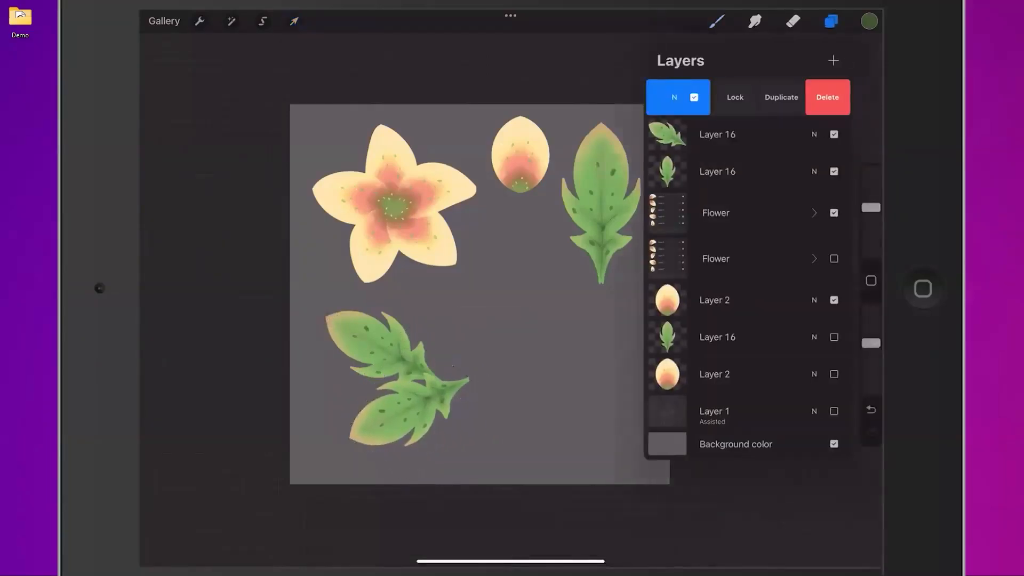
{"action": "left_click", "coordinate": [780, 97]}
{"action": "left_click", "coordinate": [293, 21]}
{"action": "left_click_drag", "start_coordinate": [410, 353], "coordinate": [442, 373]}
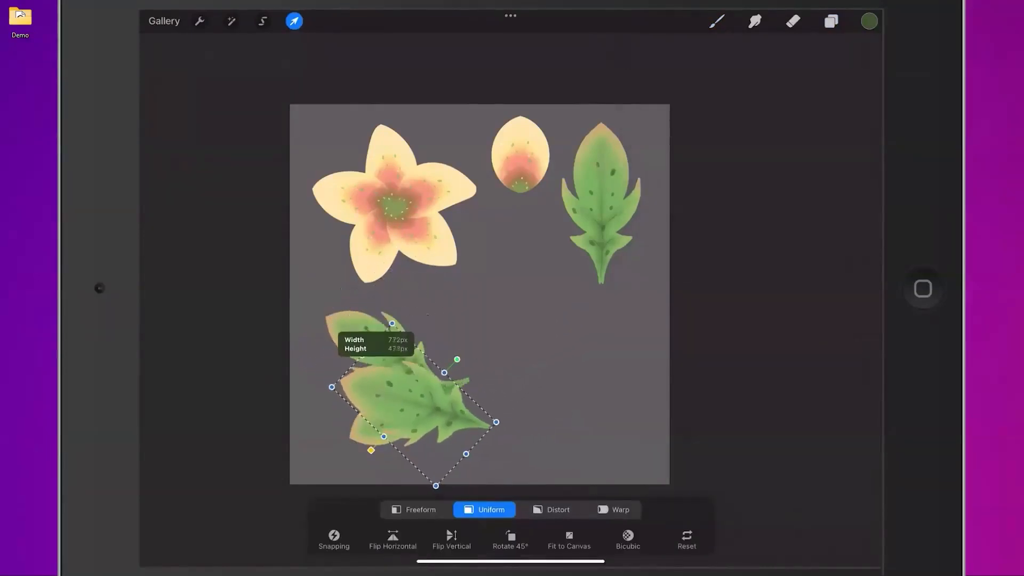
{"action": "left_click_drag", "start_coordinate": [411, 405], "coordinate": [462, 352]}
{"action": "left_click_drag", "start_coordinate": [504, 308], "coordinate": [501, 305]}
{"action": "left_click_drag", "start_coordinate": [490, 319], "coordinate": [455, 353]}
{"action": "left_click_drag", "start_coordinate": [491, 310], "coordinate": [507, 333]}
Step: Duplicate the third sprig leaf and rotate the copy into the lower row, tip toward the lower left, opposite the third leaf
{"action": "left_click", "coordinate": [831, 20]}
{"action": "left_click_drag", "start_coordinate": [799, 97], "coordinate": [709, 97]}
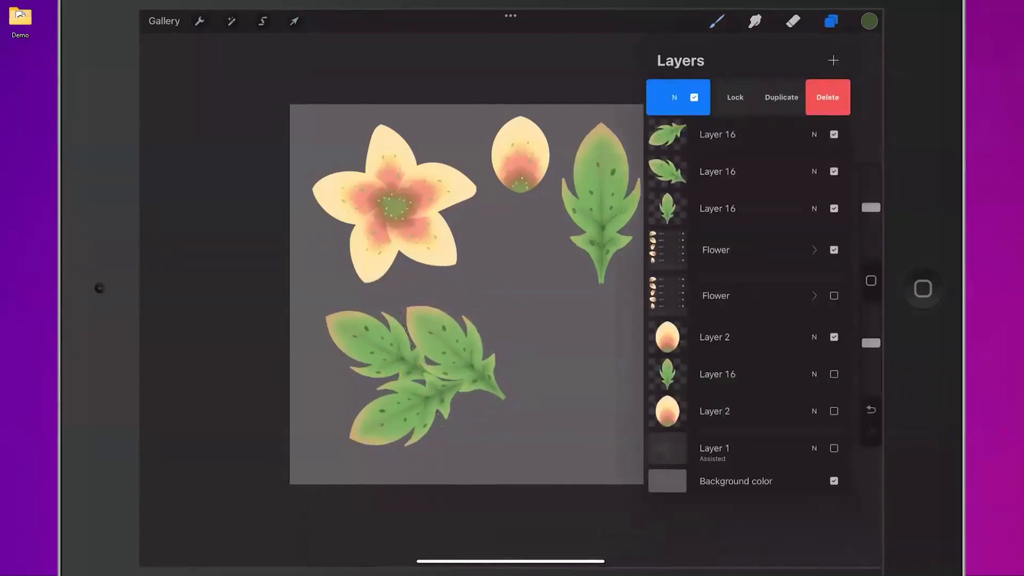
{"action": "left_click", "coordinate": [782, 96]}
{"action": "left_click", "coordinate": [294, 20]}
{"action": "left_click_drag", "start_coordinate": [456, 285], "coordinate": [393, 333]}
{"action": "left_click_drag", "start_coordinate": [456, 352], "coordinate": [483, 413]}
{"action": "left_click", "coordinate": [546, 379]}
{"action": "left_click", "coordinate": [500, 367]}
{"action": "left_click_drag", "start_coordinate": [421, 396], "coordinate": [419, 411]}
{"action": "left_click", "coordinate": [440, 362]}
{"action": "left_click", "coordinate": [536, 366]}
Step: Duplicate the fourth sprig leaf, rotate the copy tip up-left, scale it down slightly, and place it at the upper row's stem end
{"action": "left_click", "coordinate": [831, 21]}
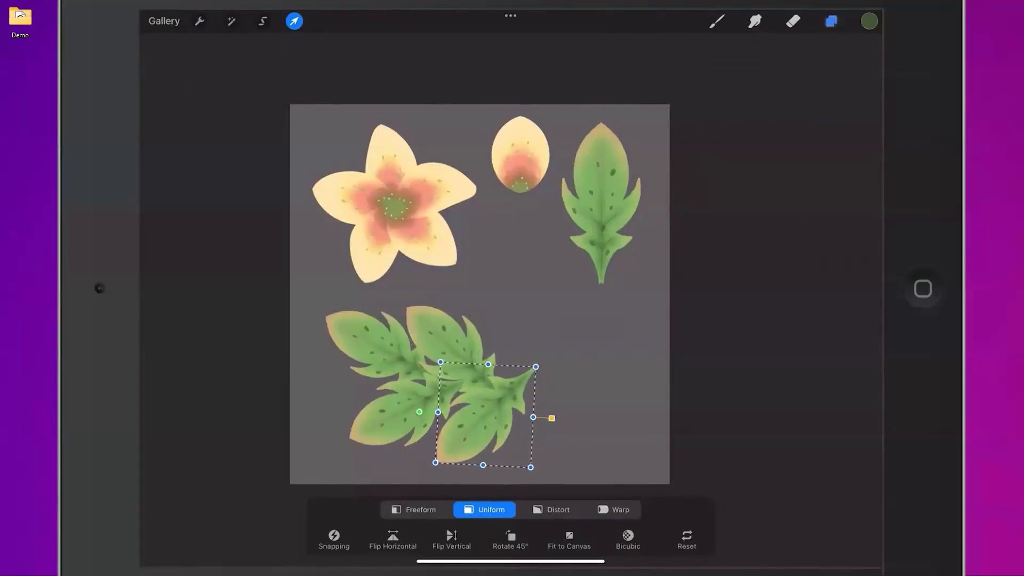
{"action": "left_click_drag", "start_coordinate": [789, 97], "coordinate": [704, 97]}
{"action": "left_click", "coordinate": [778, 97]}
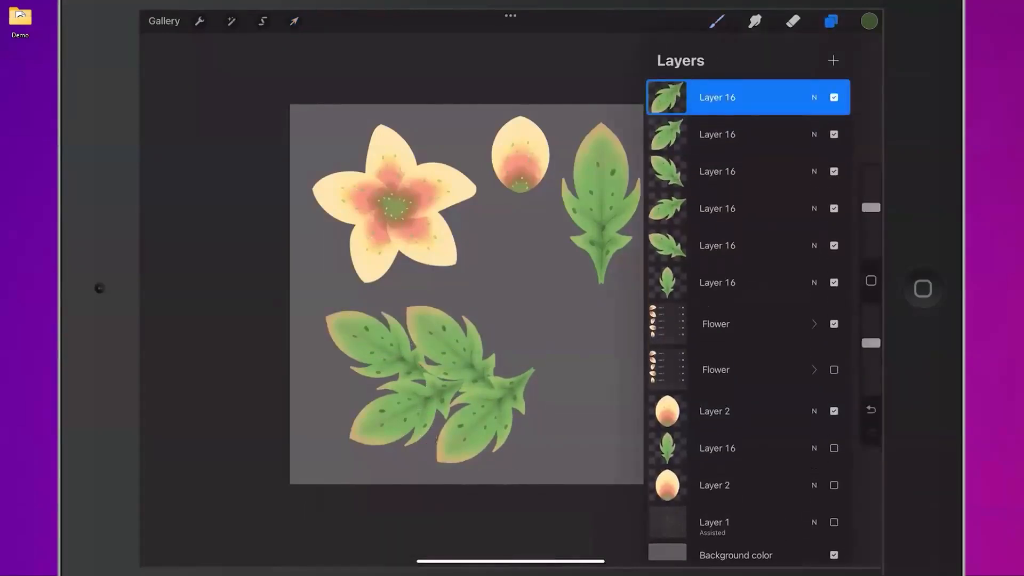
{"action": "left_click", "coordinate": [293, 22]}
{"action": "left_click_drag", "start_coordinate": [486, 348], "coordinate": [548, 391]}
{"action": "left_click_drag", "start_coordinate": [531, 398], "coordinate": [498, 354]}
{"action": "left_click_drag", "start_coordinate": [526, 287], "coordinate": [517, 306]}
{"action": "left_click_drag", "start_coordinate": [494, 364], "coordinate": [510, 349]}
{"action": "left_click_drag", "start_coordinate": [494, 307], "coordinate": [492, 308]}
{"action": "left_click_drag", "start_coordinate": [534, 291], "coordinate": [533, 293]}
{"action": "left_click_drag", "start_coordinate": [568, 325], "coordinate": [569, 344]}
{"action": "left_click_drag", "start_coordinate": [552, 345], "coordinate": [503, 340]}
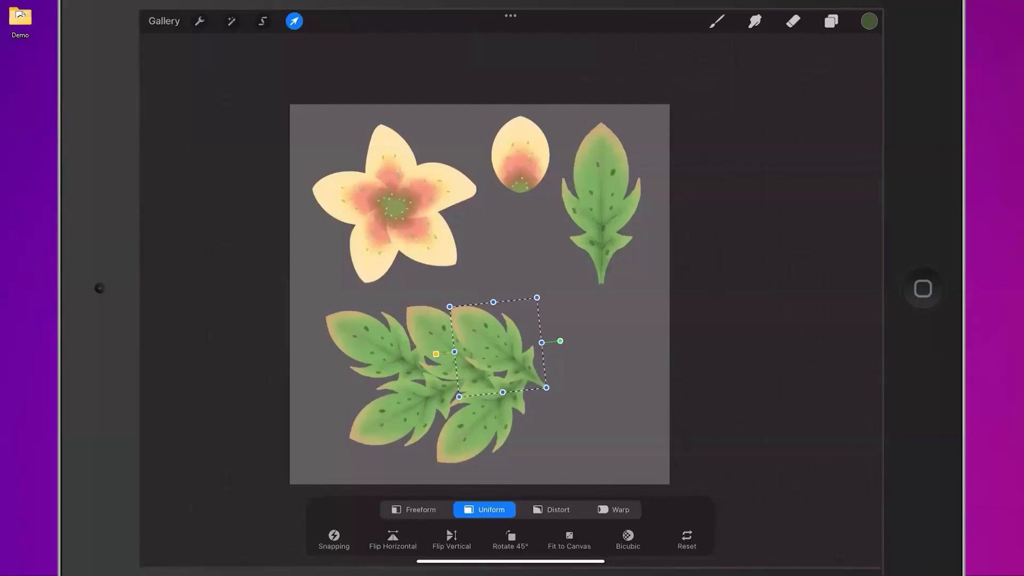
{"action": "left_click_drag", "start_coordinate": [493, 304], "coordinate": [534, 301]}
{"action": "left_click_drag", "start_coordinate": [495, 349], "coordinate": [502, 357]}
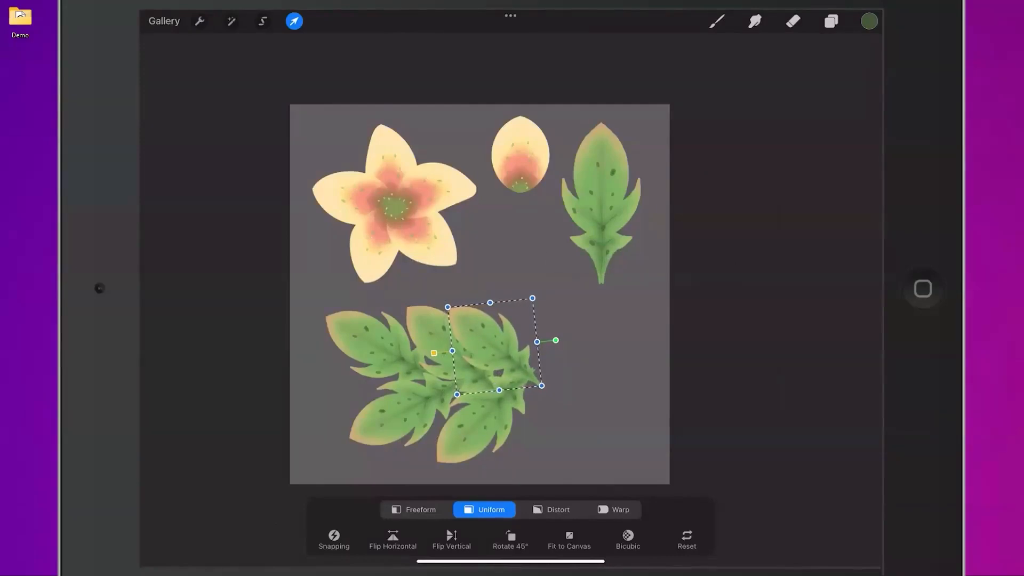
Step: Warp the fifth sprig leaf so its tip bends upward and its stem end shifts slightly up and outward
{"action": "left_click", "coordinate": [831, 22]}
{"action": "left_click", "coordinate": [293, 21]}
{"action": "left_click", "coordinate": [613, 509]}
{"action": "left_click_drag", "start_coordinate": [449, 306], "coordinate": [469, 278]}
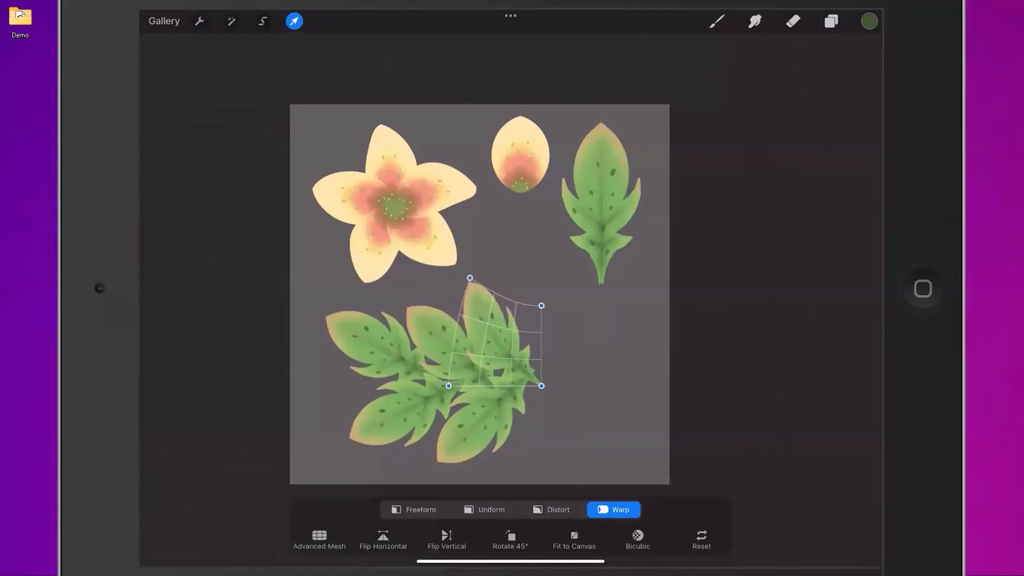
{"action": "left_click_drag", "start_coordinate": [541, 385], "coordinate": [548, 374]}
Step: Warp the sprig's last lower leaf so its stem meets the fifth leaf's stem and its blade narrows and curves
{"action": "left_click", "coordinate": [831, 21]}
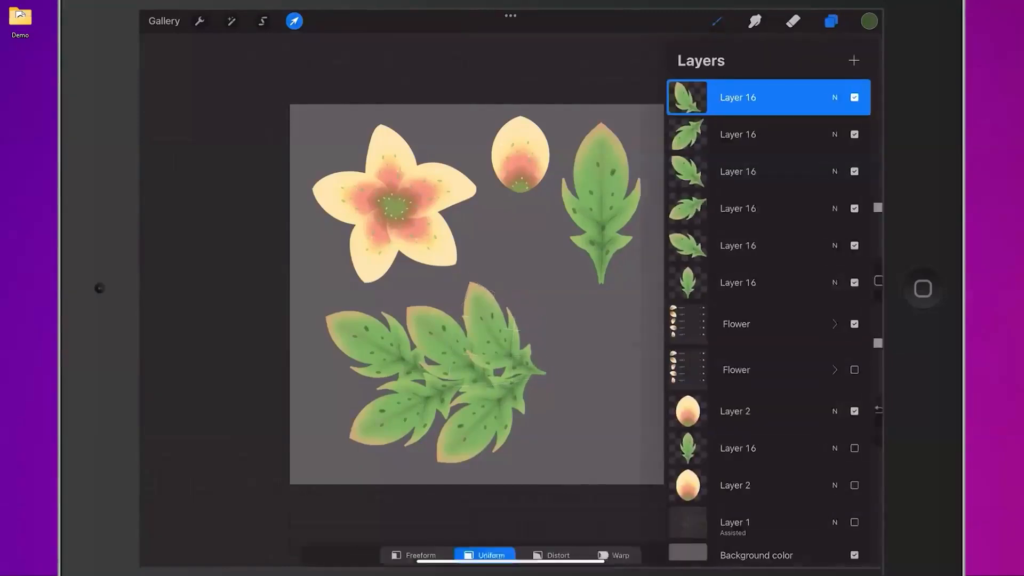
{"action": "left_click", "coordinate": [747, 134]}
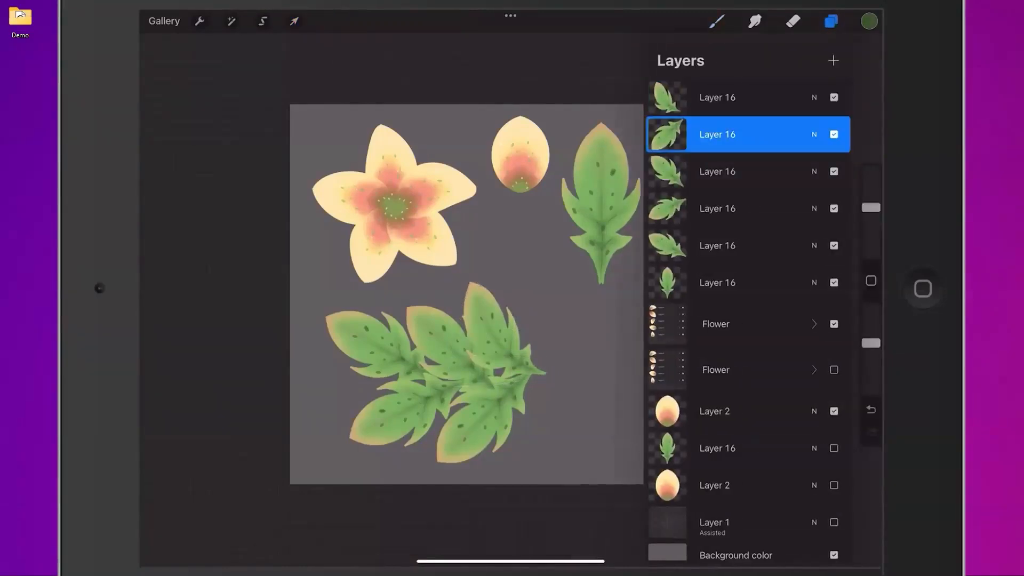
{"action": "left_click", "coordinate": [294, 21]}
{"action": "left_click_drag", "start_coordinate": [536, 366], "coordinate": [546, 370]}
{"action": "left_click_drag", "start_coordinate": [435, 462], "coordinate": [462, 421]}
{"action": "left_click_drag", "start_coordinate": [509, 452], "coordinate": [534, 460]}
{"action": "left_click_drag", "start_coordinate": [457, 455], "coordinate": [456, 454]}
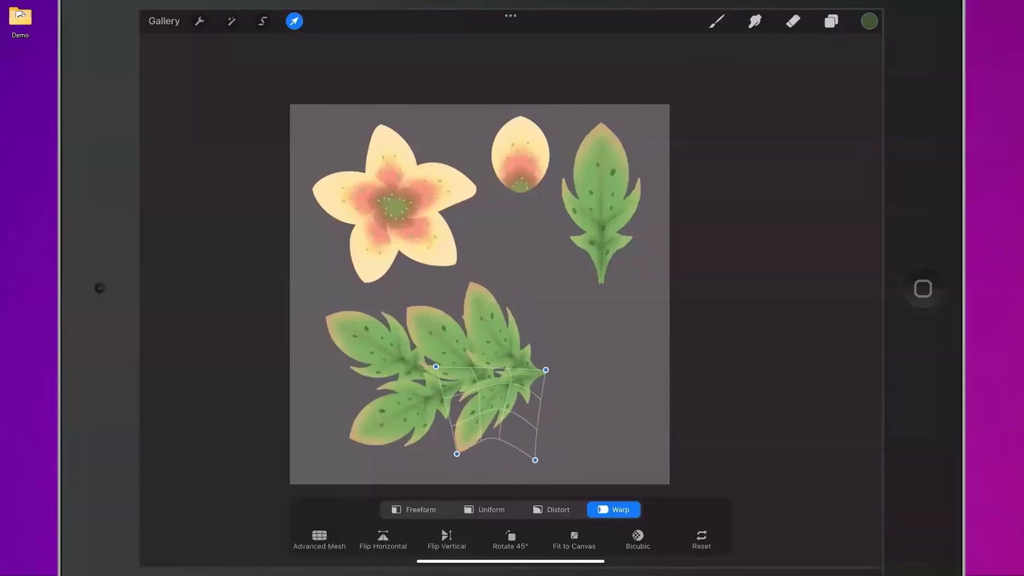
{"action": "left_click_drag", "start_coordinate": [546, 369], "coordinate": [546, 371]}
Step: Warp the upper row's middle sprig leaf so its stem end shifts up toward the shared stem and its tip bends upward
{"action": "left_click", "coordinate": [831, 21]}
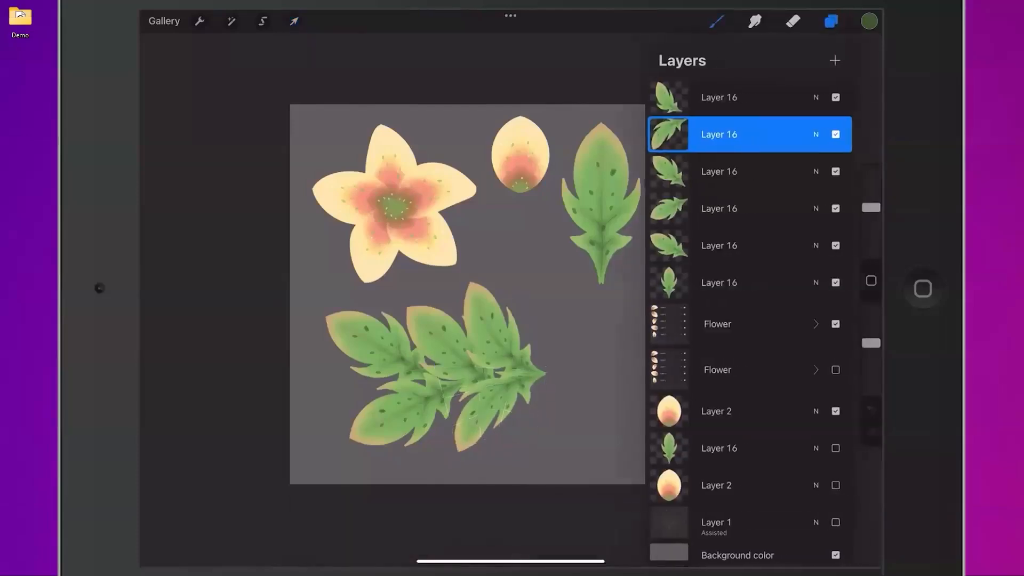
{"action": "left_click", "coordinate": [746, 171]}
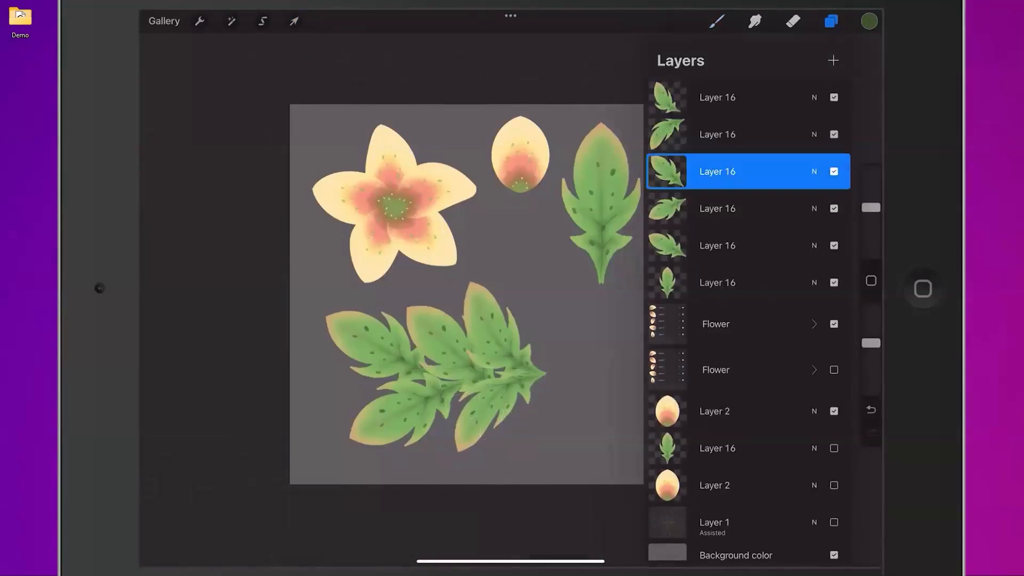
{"action": "left_click", "coordinate": [294, 21]}
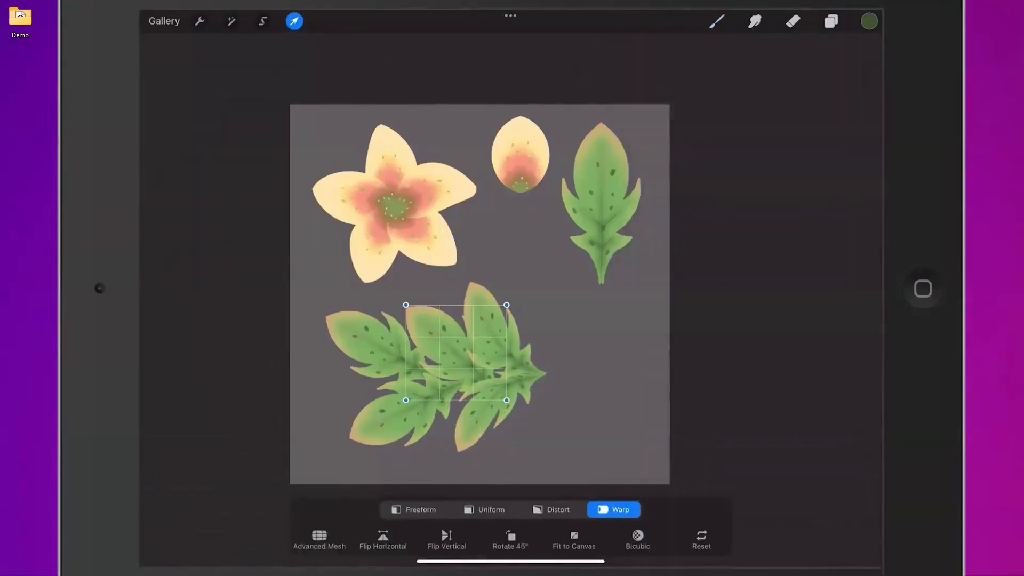
{"action": "left_click_drag", "start_coordinate": [506, 400], "coordinate": [524, 376]}
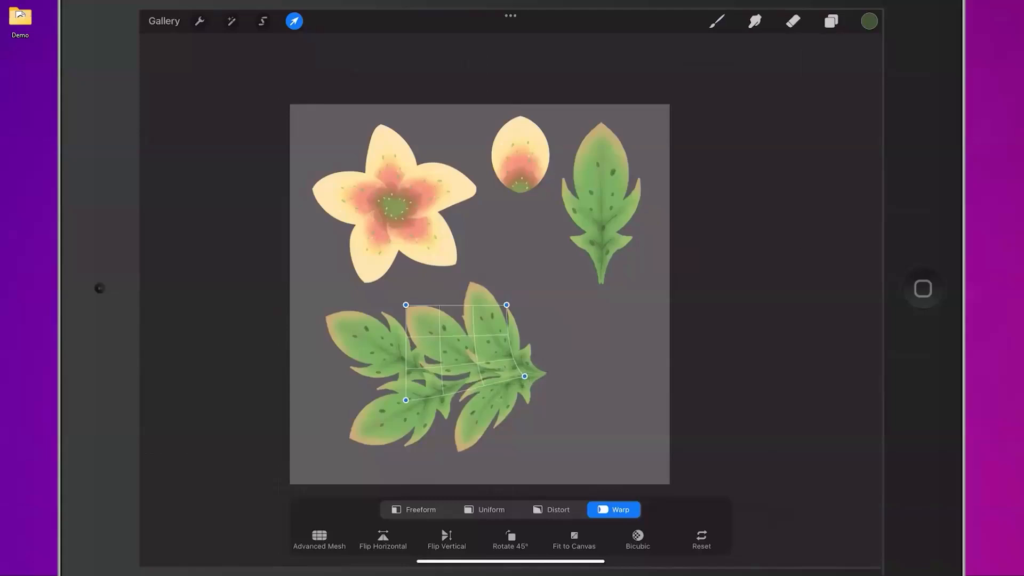
{"action": "left_click_drag", "start_coordinate": [461, 315], "coordinate": [413, 294]}
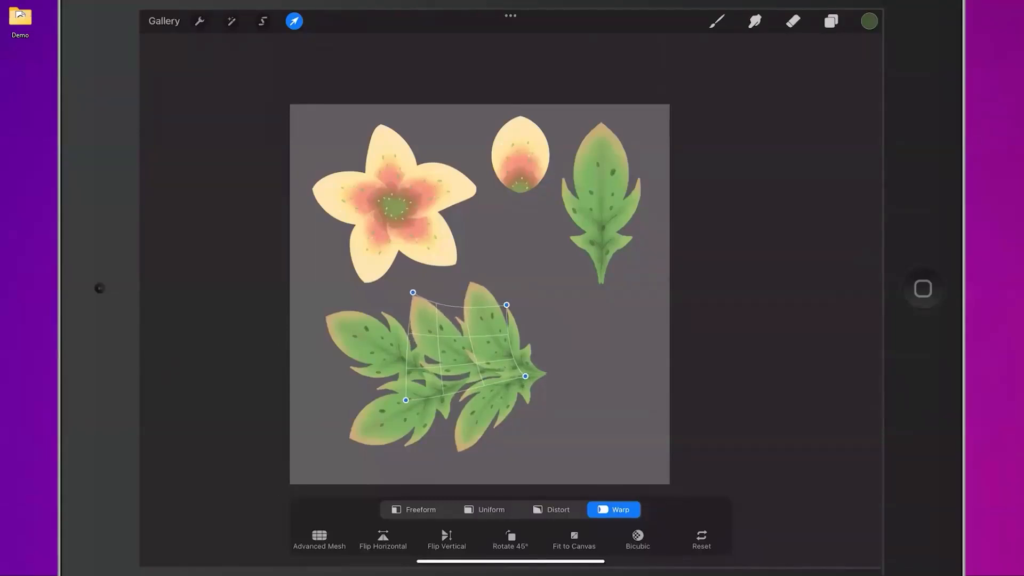
Step: Warp the lower row's outer sprig leaf so its stem end reaches up toward the stem and its blade narrows into a curled tip
{"action": "left_click", "coordinate": [830, 21]}
{"action": "left_click", "coordinate": [717, 209]}
{"action": "left_click", "coordinate": [294, 22]}
{"action": "left_click_drag", "start_coordinate": [430, 397], "coordinate": [443, 393]}
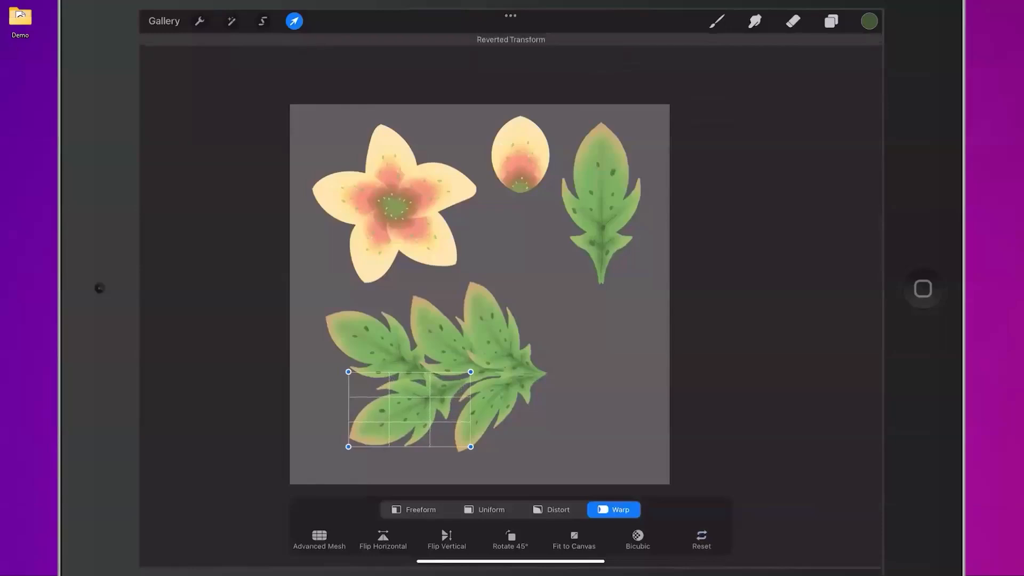
{"action": "left_click_drag", "start_coordinate": [471, 372], "coordinate": [487, 365]}
{"action": "left_click_drag", "start_coordinate": [411, 428], "coordinate": [423, 418]}
{"action": "mouse_move", "coordinate": [348, 446]}
{"action": "left_mouse_down"}
{"action": "mouse_move", "coordinate": [355, 436]}
{"action": "mouse_move", "coordinate": [362, 446]}
{"action": "left_mouse_up"}
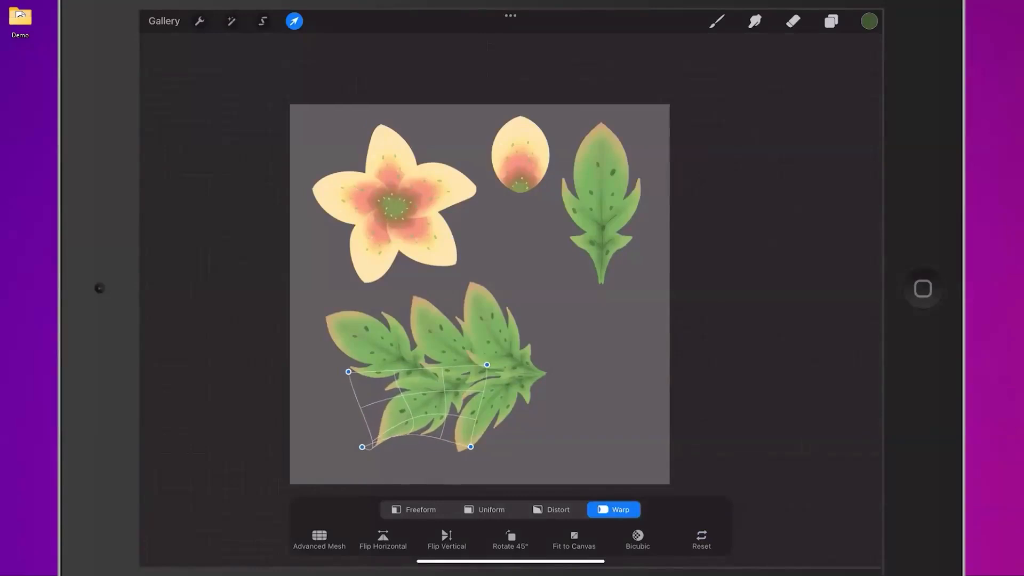
{"action": "left_click_drag", "start_coordinate": [415, 379], "coordinate": [419, 384]}
Step: Warp the upper row's outermost sprig leaf so its stem end extends to the other leaves and its blade narrows and curves
{"action": "left_click", "coordinate": [831, 20]}
{"action": "left_click", "coordinate": [748, 246]}
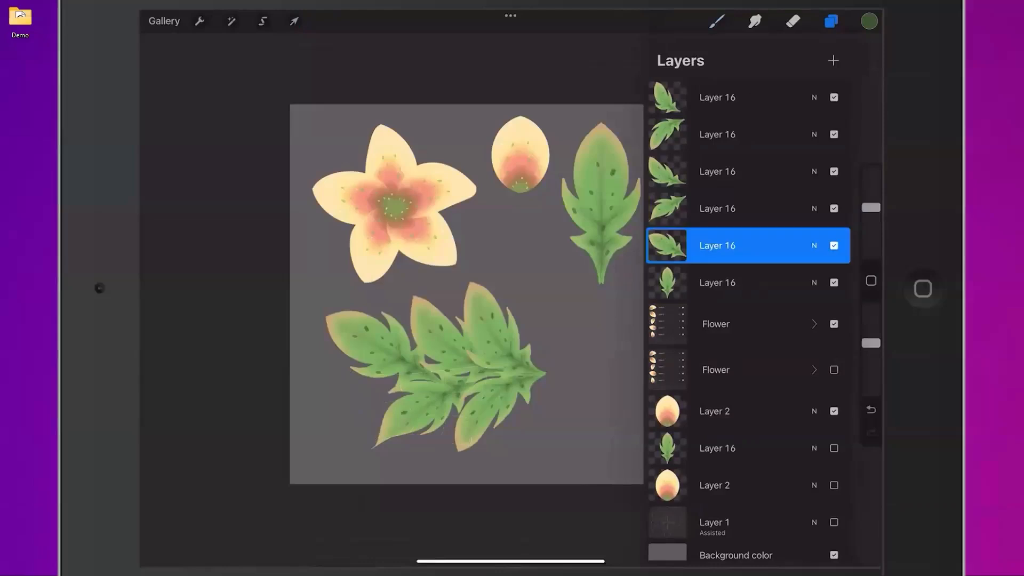
{"action": "left_click", "coordinate": [294, 21]}
{"action": "left_click_drag", "start_coordinate": [443, 386], "coordinate": [462, 376]}
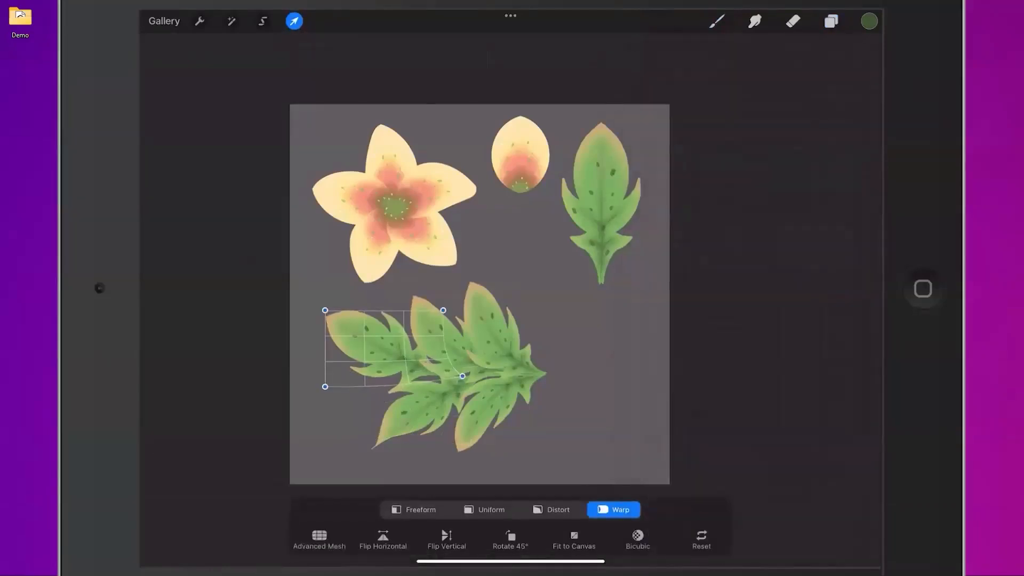
{"action": "left_click_drag", "start_coordinate": [324, 310], "coordinate": [367, 320]}
{"action": "left_click_drag", "start_coordinate": [366, 356], "coordinate": [414, 365]}
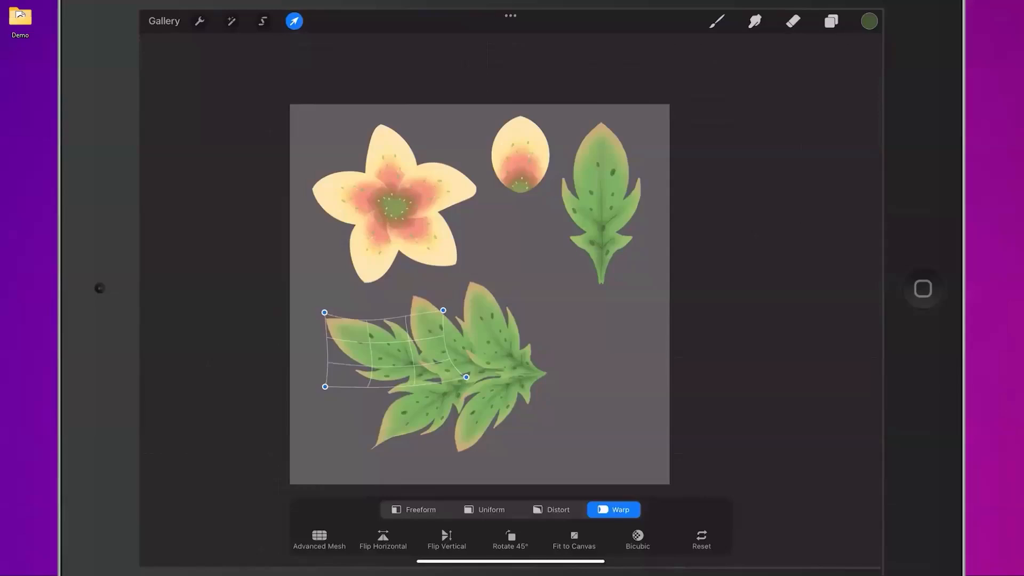
{"action": "left_click", "coordinate": [294, 21]}
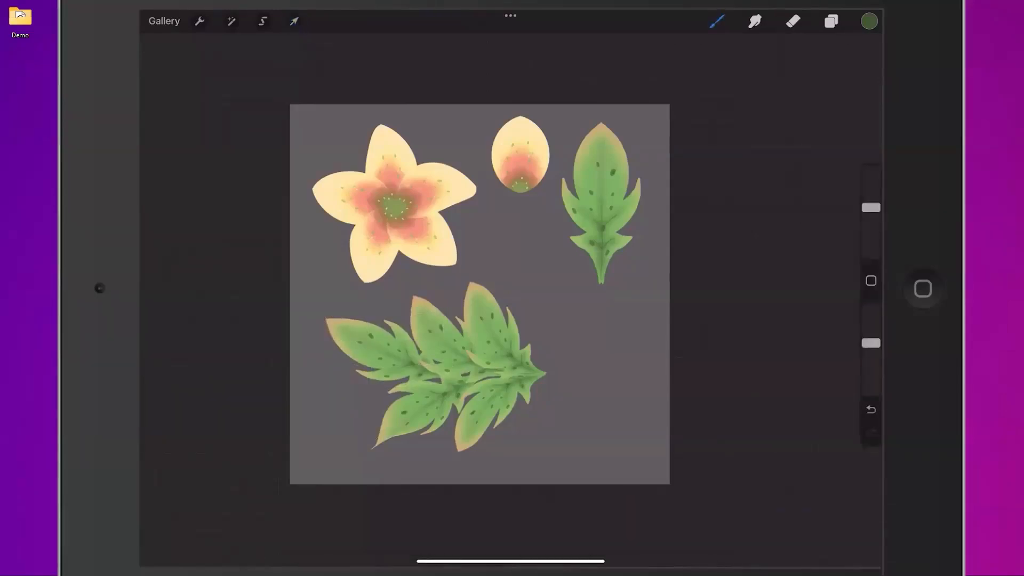
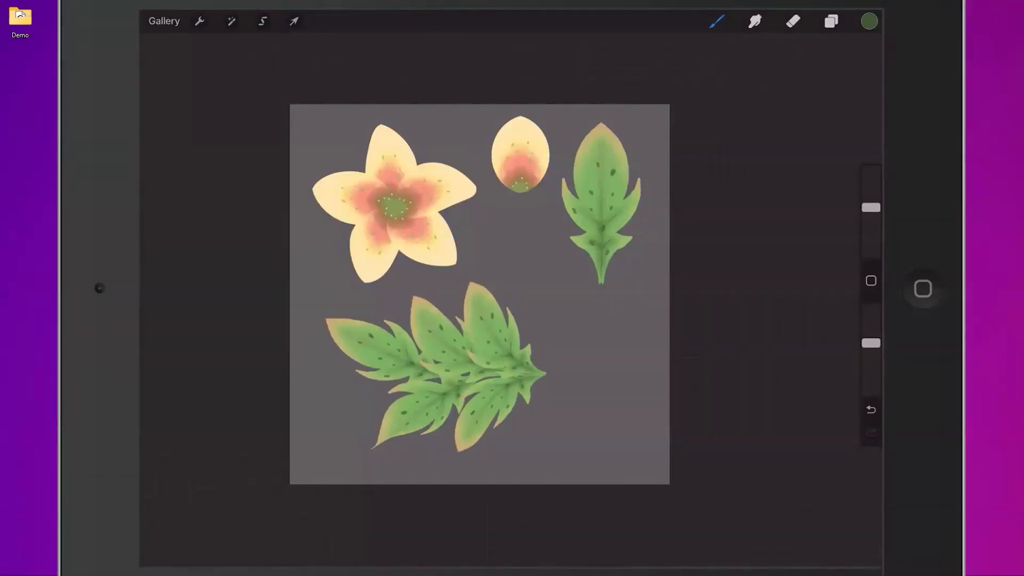
Step: Make an upright rectangular selection in the empty area below the single leaf, clearing the first misplaced selection
{"action": "left_click", "coordinate": [263, 21]}
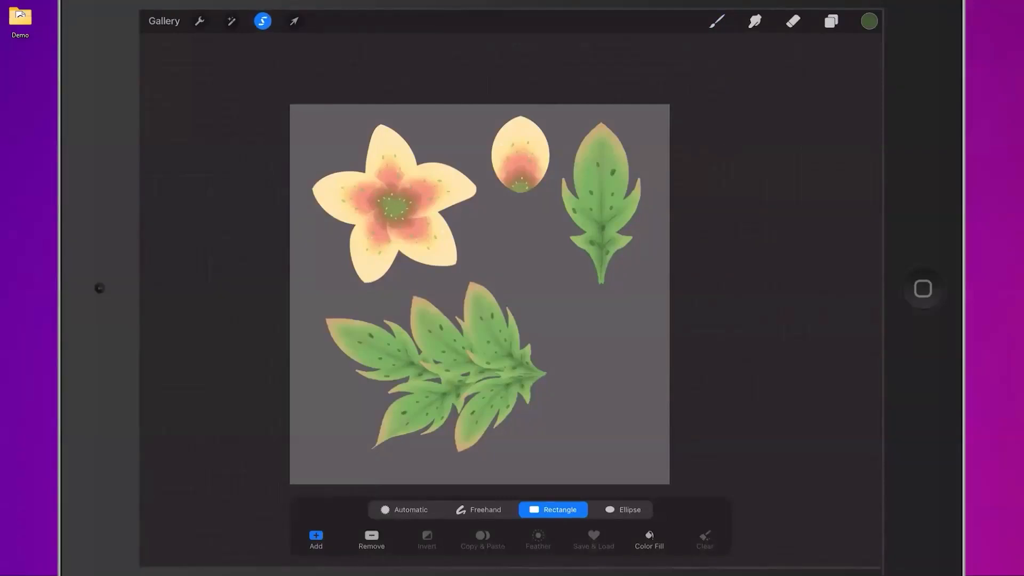
{"action": "mouse_move", "coordinate": [717, 334]}
{"action": "left_mouse_down"}
{"action": "mouse_move", "coordinate": [721, 343]}
{"action": "mouse_move", "coordinate": [599, 384]}
{"action": "left_mouse_up"}
{"action": "left_click", "coordinate": [705, 539]}
{"action": "left_click_drag", "start_coordinate": [560, 309], "coordinate": [651, 457]}
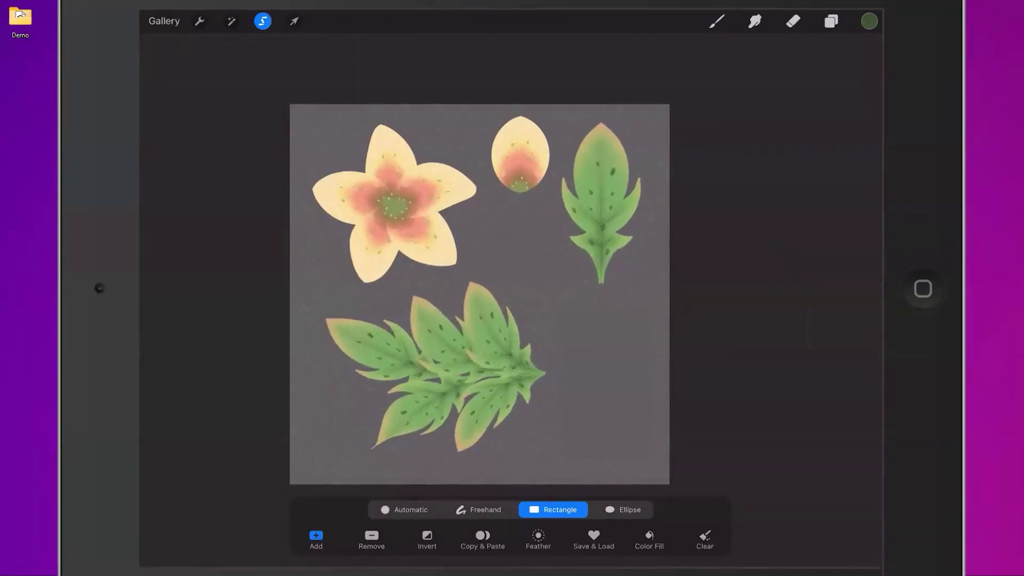
Step: Add a new top layer and fill the selected rectangle on it with dark green using ColorDrop
{"action": "left_click_drag", "start_coordinate": [869, 21], "coordinate": [689, 298]}
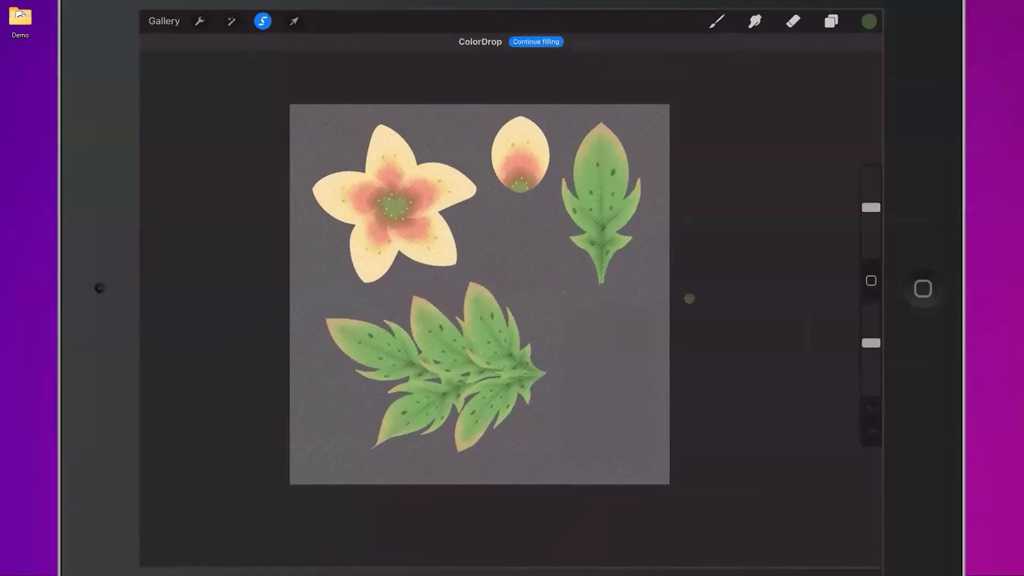
{"action": "left_click", "coordinate": [831, 21]}
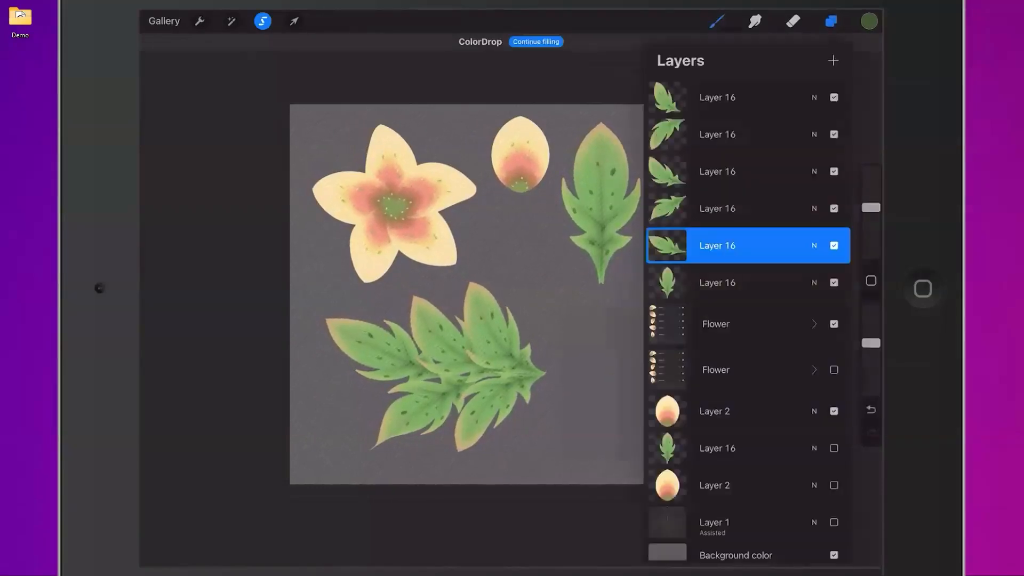
{"action": "left_click", "coordinate": [833, 60]}
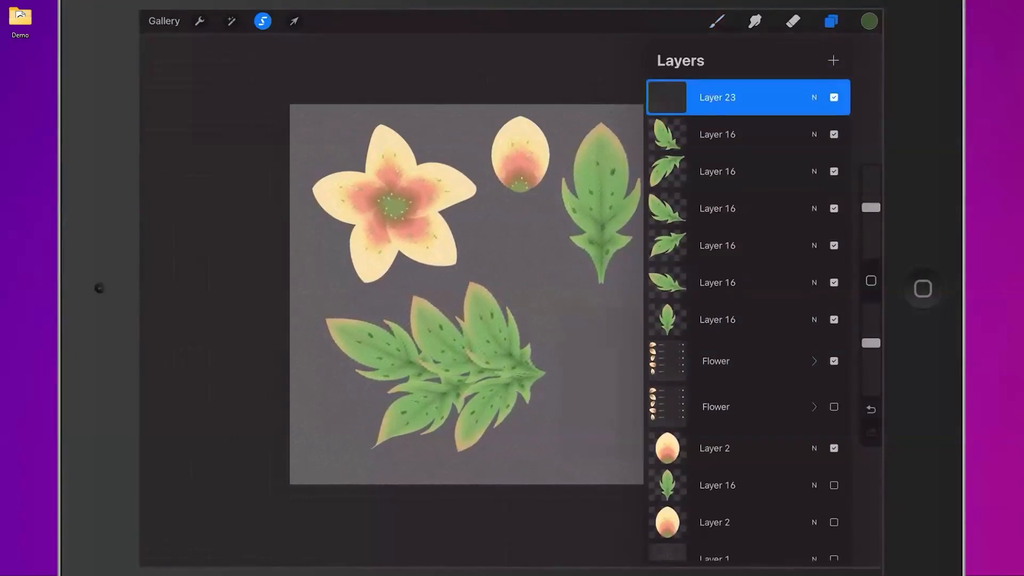
{"action": "left_click", "coordinate": [831, 21]}
{"action": "left_click_drag", "start_coordinate": [869, 21], "coordinate": [630, 358]}
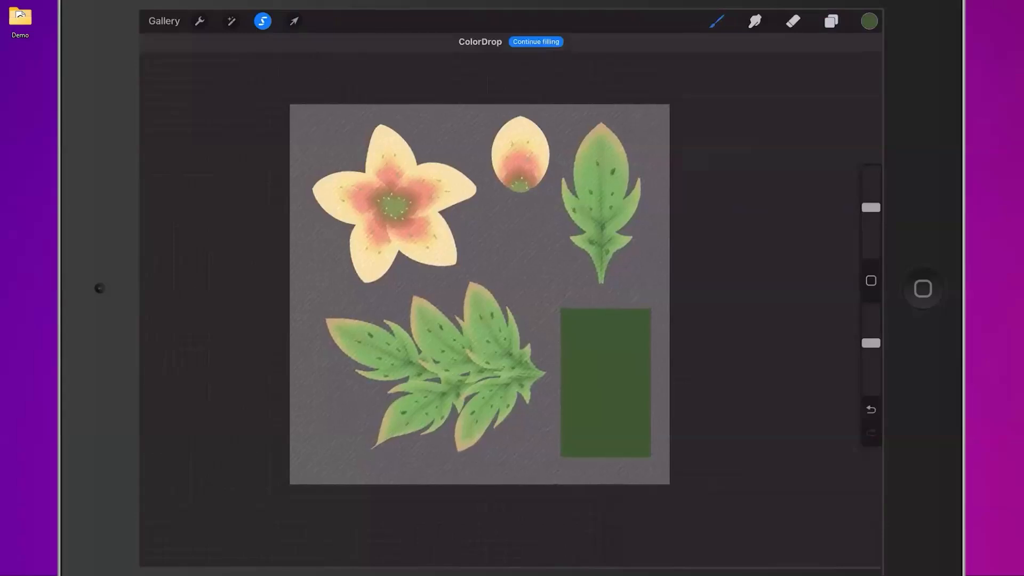
Step: Paint light green #73a759 with the Cotton brush over the lower part of the rectangle to blend into the dark green
{"action": "left_click", "coordinate": [869, 21]}
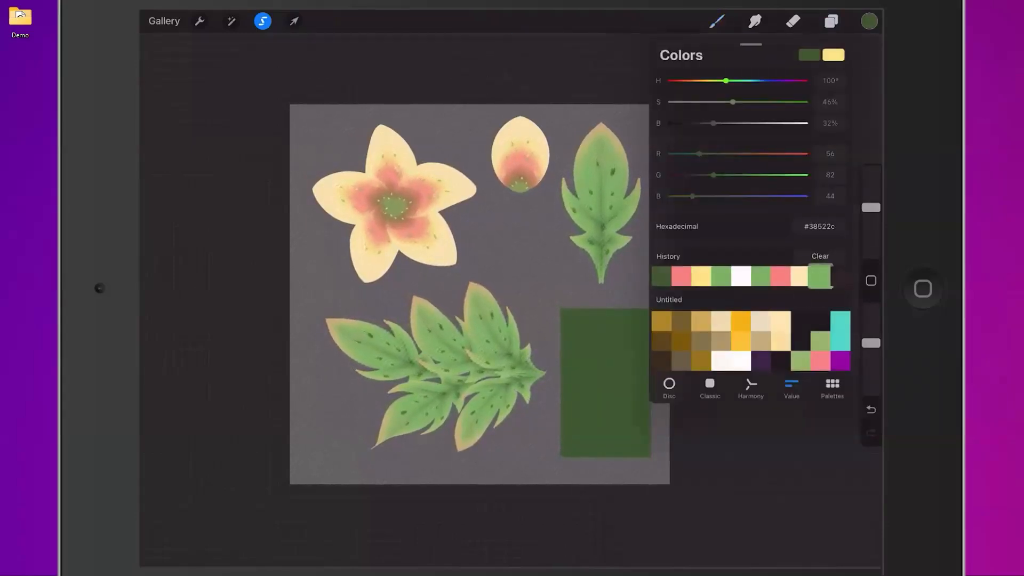
{"action": "left_click", "coordinate": [820, 275]}
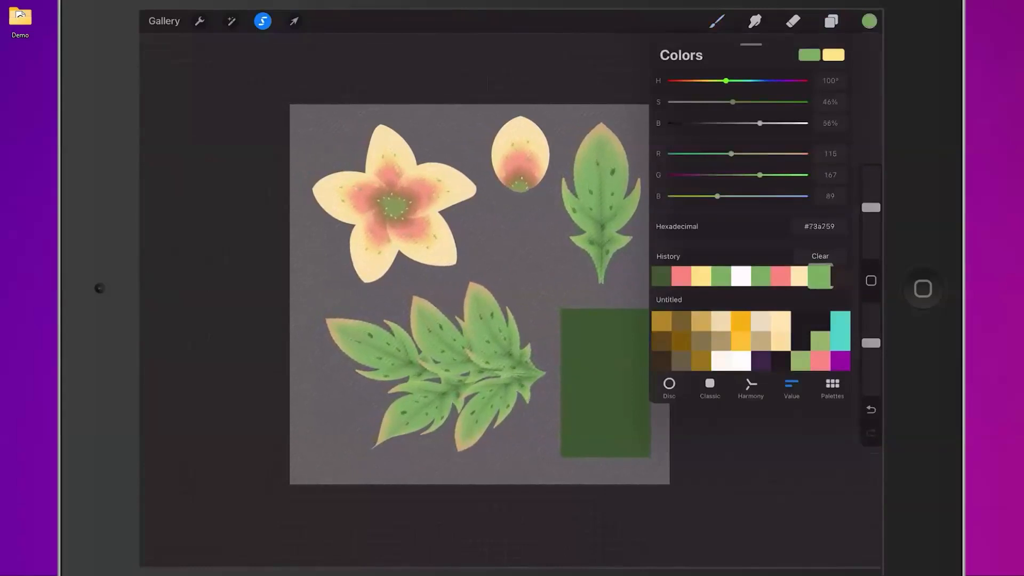
{"action": "left_click", "coordinate": [716, 22]}
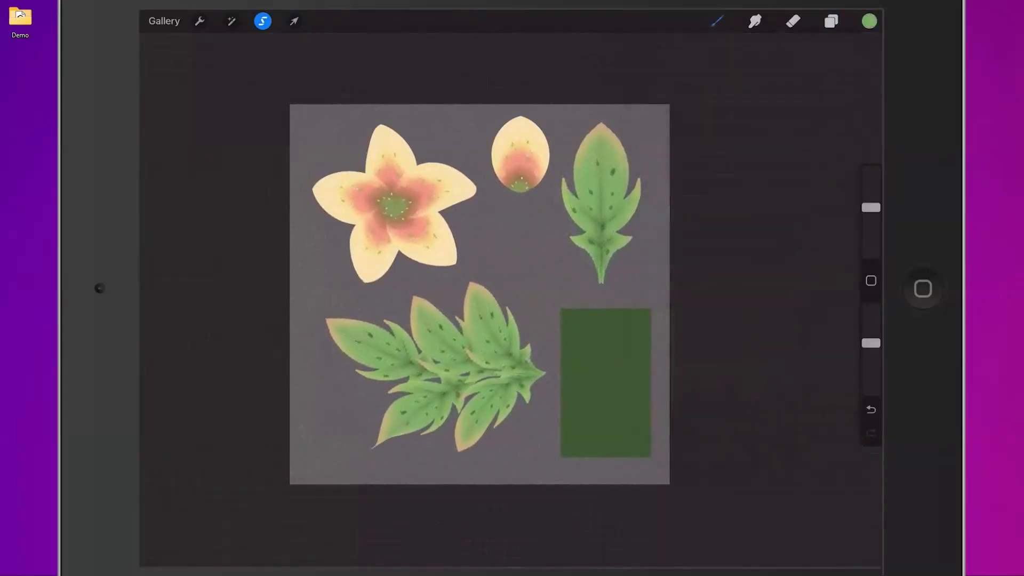
{"action": "left_click", "coordinate": [716, 22]}
{"action": "left_click", "coordinate": [763, 151]}
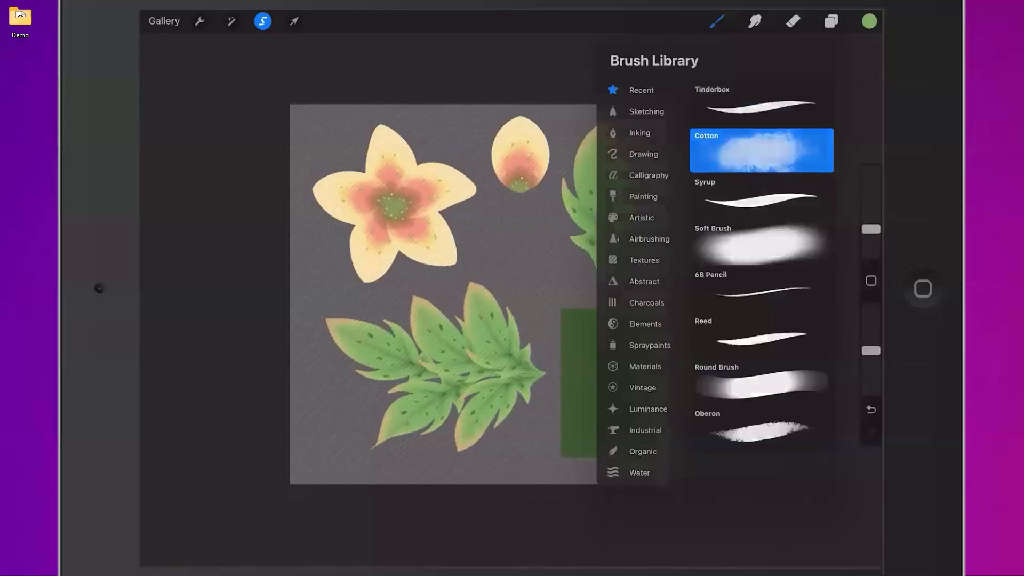
{"action": "left_click", "coordinate": [717, 21]}
{"action": "left_click_drag", "start_coordinate": [871, 229], "coordinate": [870, 212]}
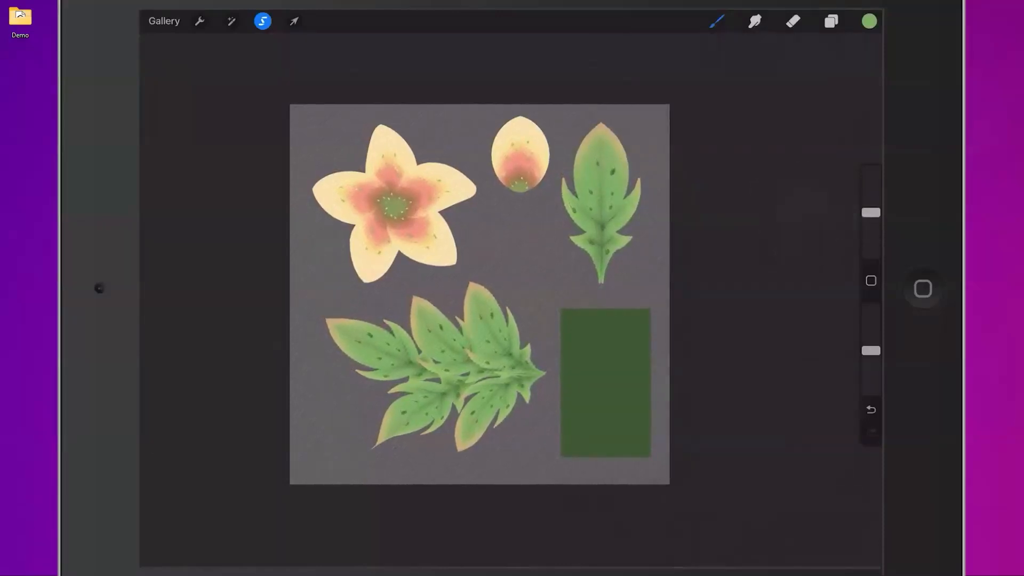
{"action": "mouse_move", "coordinate": [617, 482]}
{"action": "left_mouse_down"}
{"action": "mouse_move", "coordinate": [595, 439]}
{"action": "mouse_move", "coordinate": [617, 388]}
{"action": "mouse_move", "coordinate": [564, 437]}
{"action": "mouse_move", "coordinate": [651, 423]}
{"action": "mouse_move", "coordinate": [573, 376]}
{"action": "left_mouse_up"}
{"action": "left_click_drag", "start_coordinate": [650, 382], "coordinate": [562, 405]}
{"action": "mouse_move", "coordinate": [635, 399]}
{"action": "left_mouse_down"}
{"action": "mouse_move", "coordinate": [607, 418]}
{"action": "mouse_move", "coordinate": [566, 397]}
{"action": "mouse_move", "coordinate": [630, 392]}
{"action": "mouse_move", "coordinate": [579, 397]}
{"action": "mouse_move", "coordinate": [634, 408]}
{"action": "mouse_move", "coordinate": [572, 388]}
{"action": "mouse_move", "coordinate": [613, 390]}
{"action": "left_mouse_up"}
Step: Brush cream #fee5ac softly over the rectangle's bottom edge to lighten the gradient, and drop the selection
{"action": "left_click", "coordinate": [869, 21]}
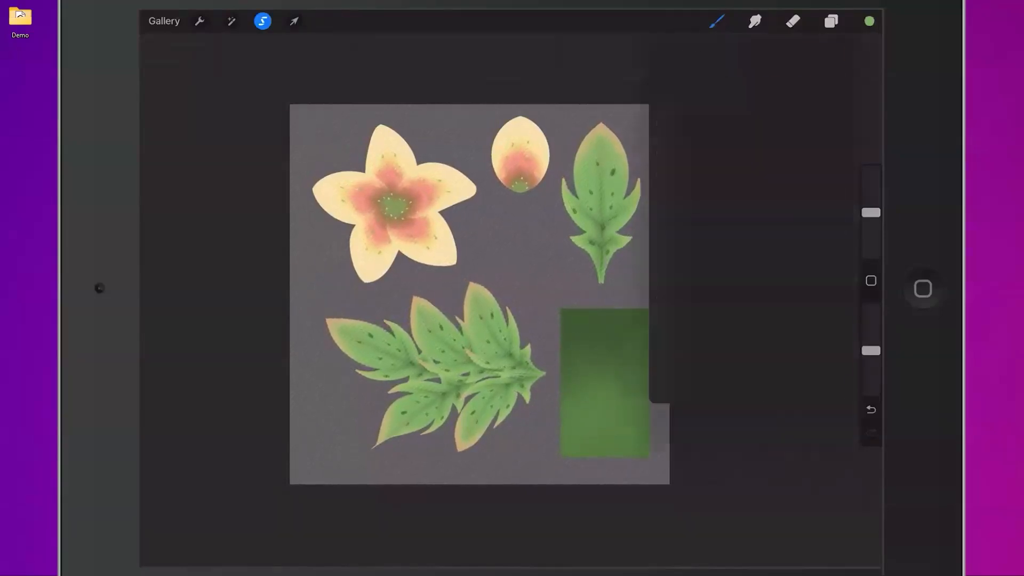
{"action": "left_click", "coordinate": [820, 275]}
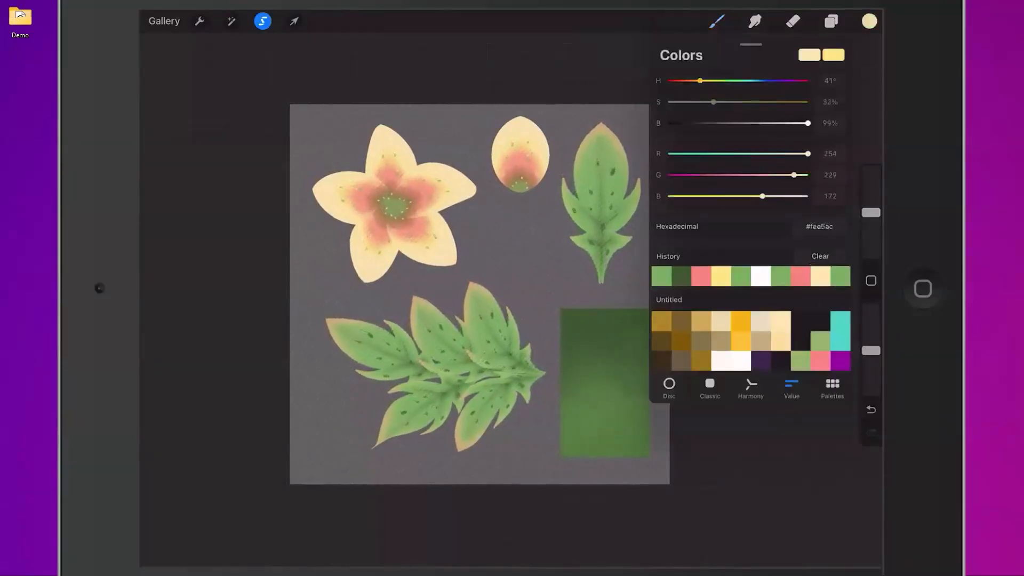
{"action": "left_click", "coordinate": [869, 21]}
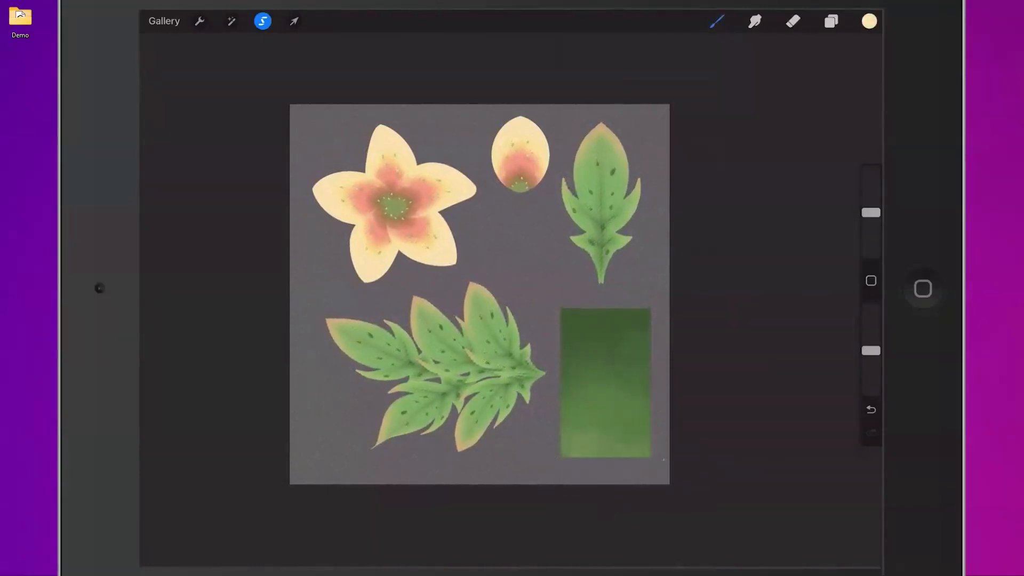
{"action": "mouse_move", "coordinate": [623, 434]}
{"action": "left_mouse_down"}
{"action": "mouse_move", "coordinate": [644, 450]}
{"action": "mouse_move", "coordinate": [552, 458]}
{"action": "mouse_move", "coordinate": [643, 452]}
{"action": "mouse_move", "coordinate": [616, 436]}
{"action": "left_mouse_up"}
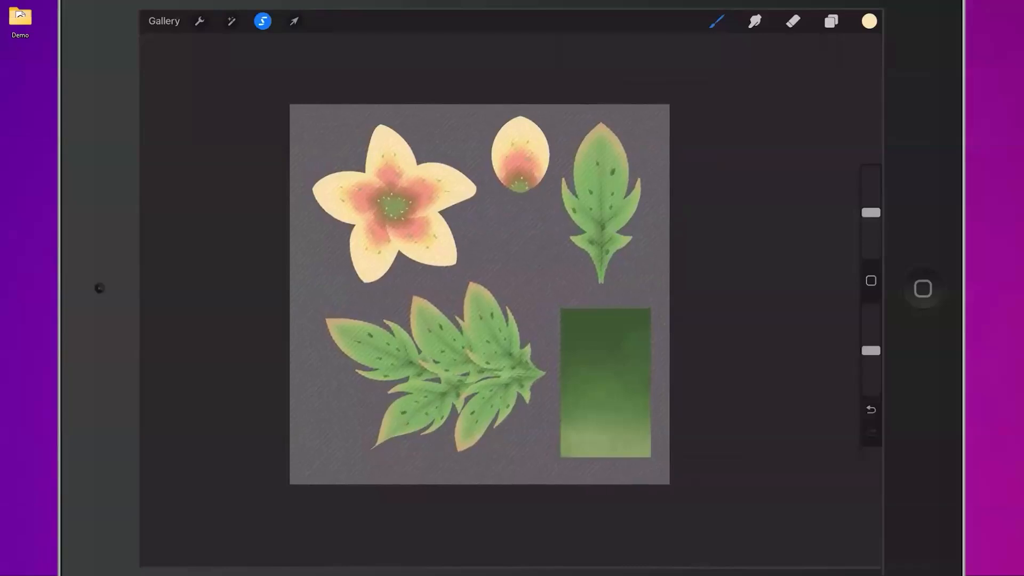
{"action": "left_click", "coordinate": [262, 21]}
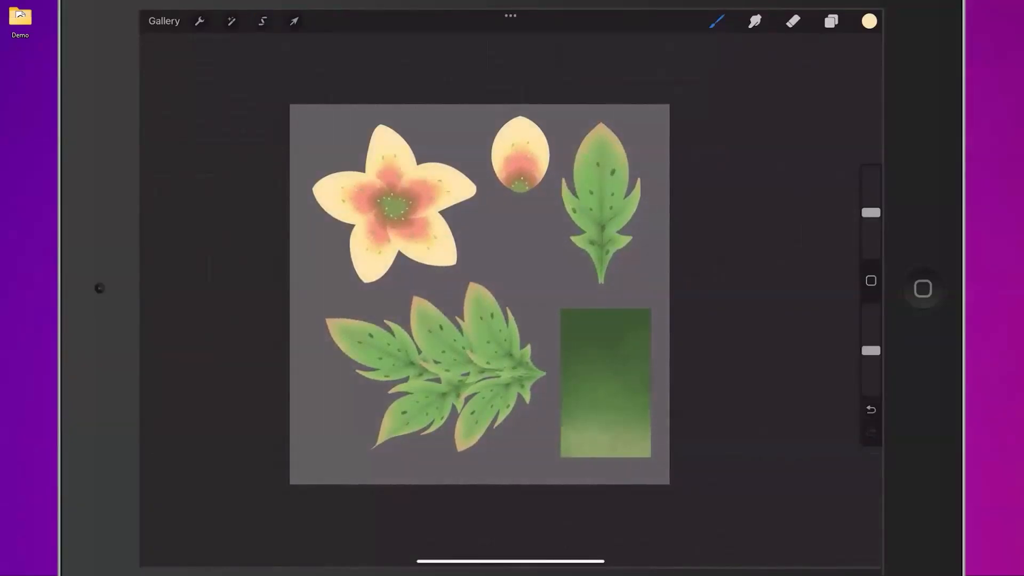
Step: Add a new empty layer above the green gradient rectangle's layer
{"action": "left_click", "coordinate": [831, 21]}
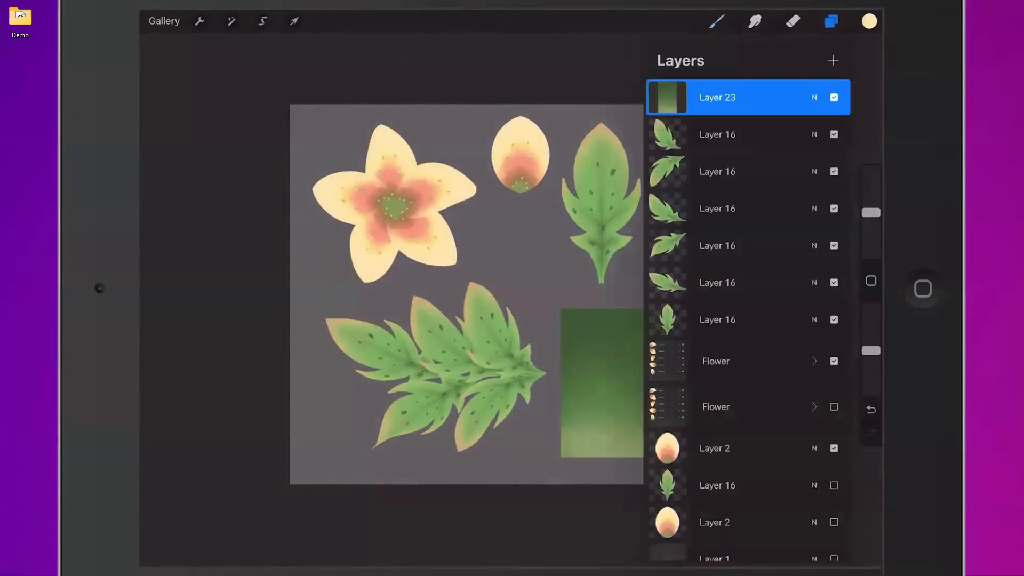
{"action": "left_click", "coordinate": [830, 22]}
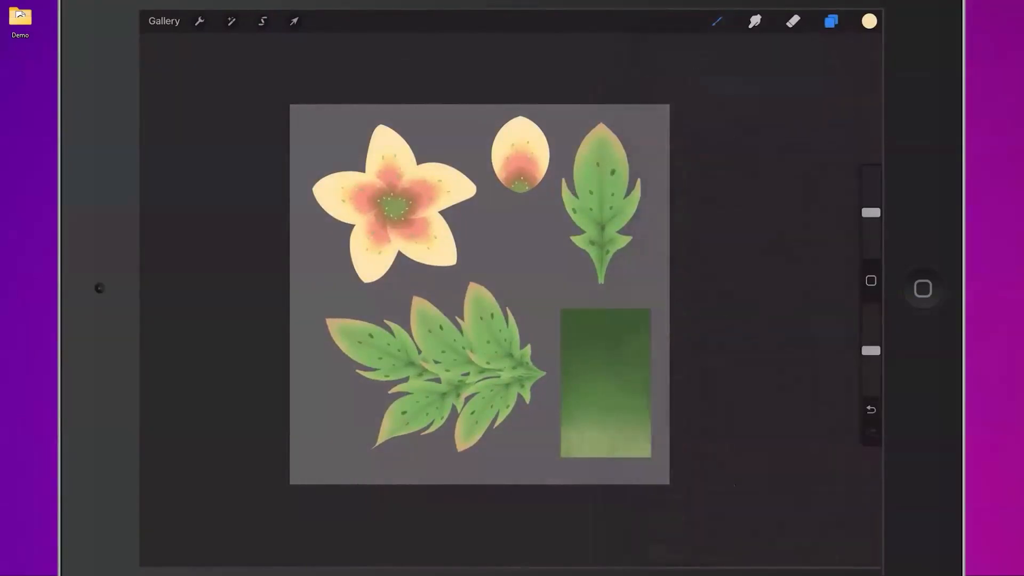
{"action": "left_click", "coordinate": [831, 21]}
{"action": "left_click", "coordinate": [833, 61]}
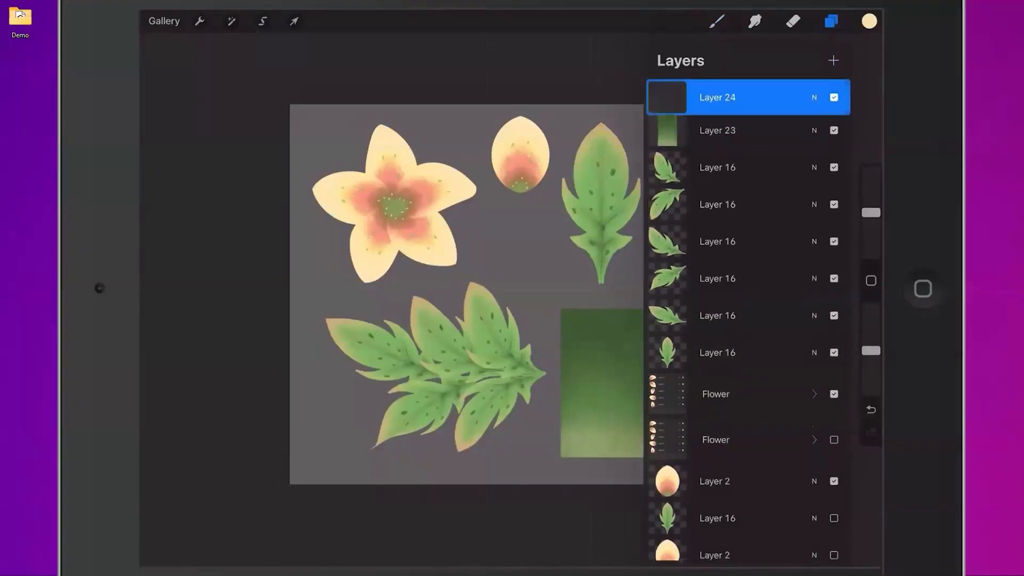
{"action": "left_click", "coordinate": [831, 22]}
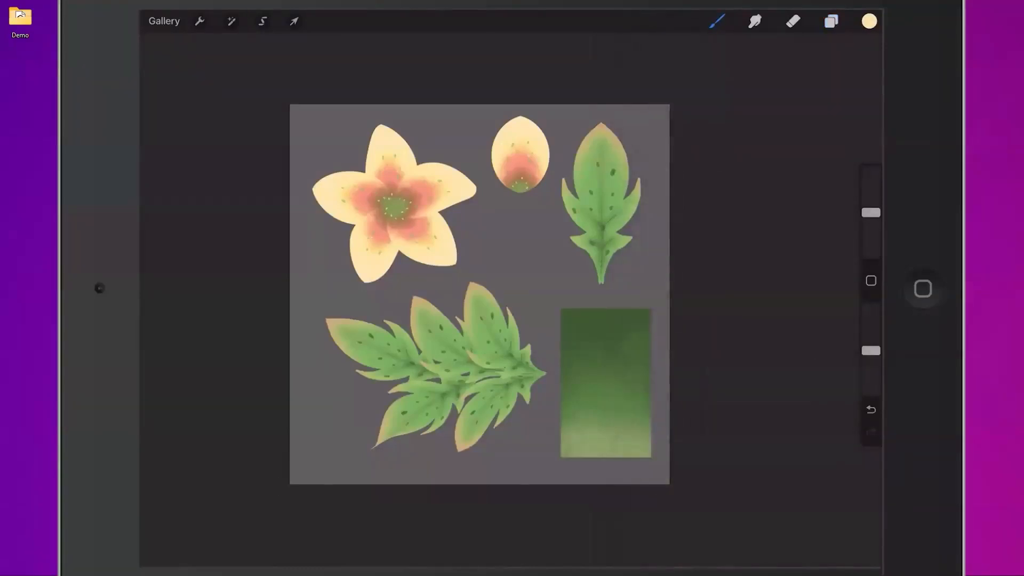
Step: Using the Syrup brush in purple, draw a box around the single leaf and a circle around the flower
{"action": "left_click", "coordinate": [869, 21]}
{"action": "left_click", "coordinate": [840, 361]}
{"action": "left_click", "coordinate": [869, 21]}
{"action": "left_click", "coordinate": [717, 21]}
{"action": "left_click", "coordinate": [762, 151]}
{"action": "left_click", "coordinate": [762, 196]}
{"action": "left_click", "coordinate": [717, 21]}
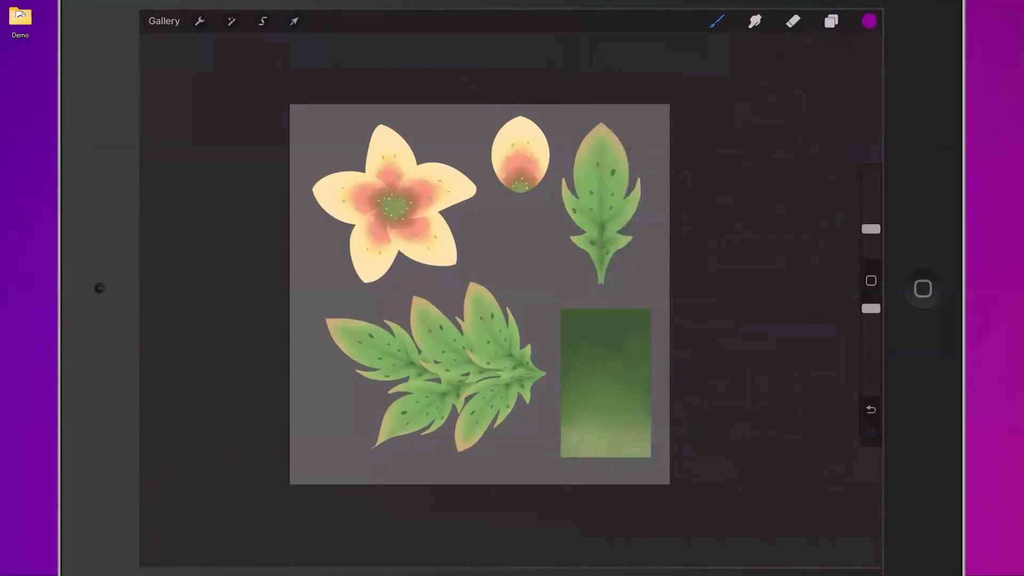
{"action": "mouse_move", "coordinate": [556, 106]}
{"action": "left_mouse_down"}
{"action": "mouse_move", "coordinate": [559, 273]}
{"action": "mouse_move", "coordinate": [593, 282]}
{"action": "mouse_move", "coordinate": [656, 276]}
{"action": "mouse_move", "coordinate": [641, 103]}
{"action": "left_mouse_up"}
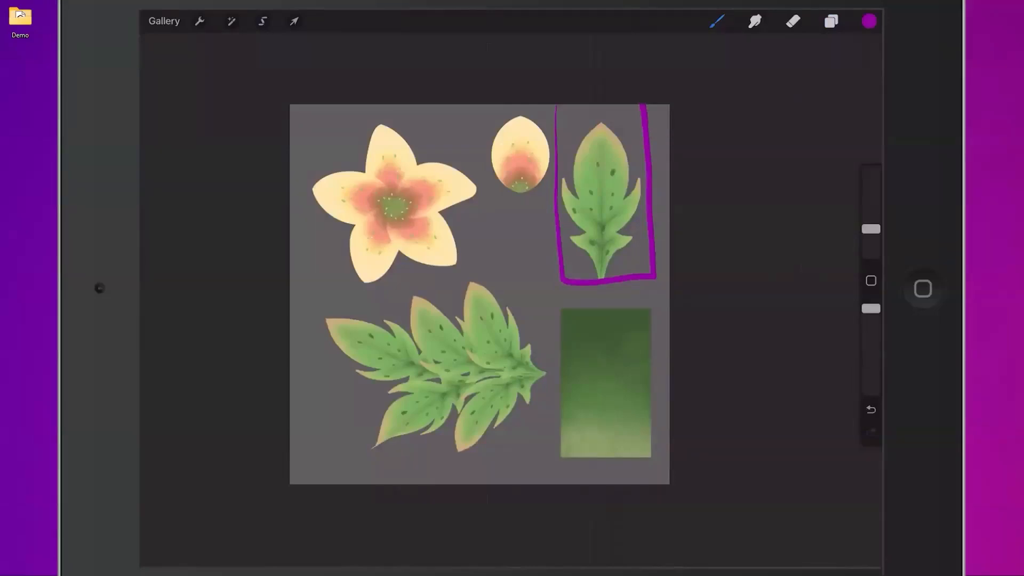
{"action": "mouse_move", "coordinate": [392, 111]}
{"action": "left_mouse_down"}
{"action": "mouse_move", "coordinate": [355, 122]}
{"action": "mouse_move", "coordinate": [312, 232]}
{"action": "mouse_move", "coordinate": [418, 290]}
{"action": "mouse_move", "coordinate": [489, 215]}
{"action": "mouse_move", "coordinate": [387, 118]}
{"action": "mouse_move", "coordinate": [366, 128]}
{"action": "left_mouse_up"}
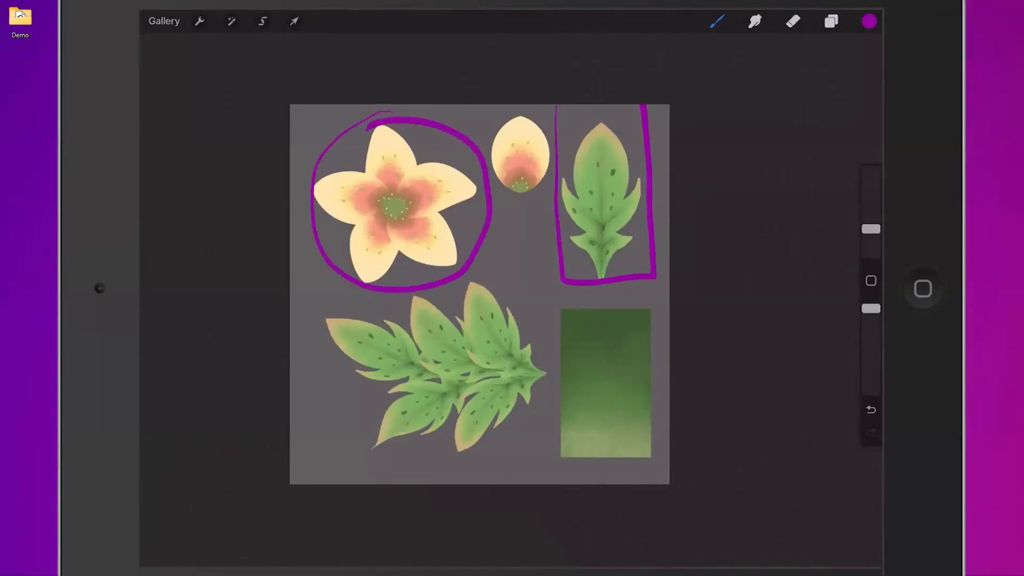
Step: Draw a purple dividing line between the flower and the leafy sprig, and hide the markup layer
{"action": "mouse_move", "coordinate": [308, 288]}
{"action": "left_mouse_down"}
{"action": "mouse_move", "coordinate": [522, 268]}
{"action": "mouse_move", "coordinate": [292, 303]}
{"action": "mouse_move", "coordinate": [552, 265]}
{"action": "left_mouse_up"}
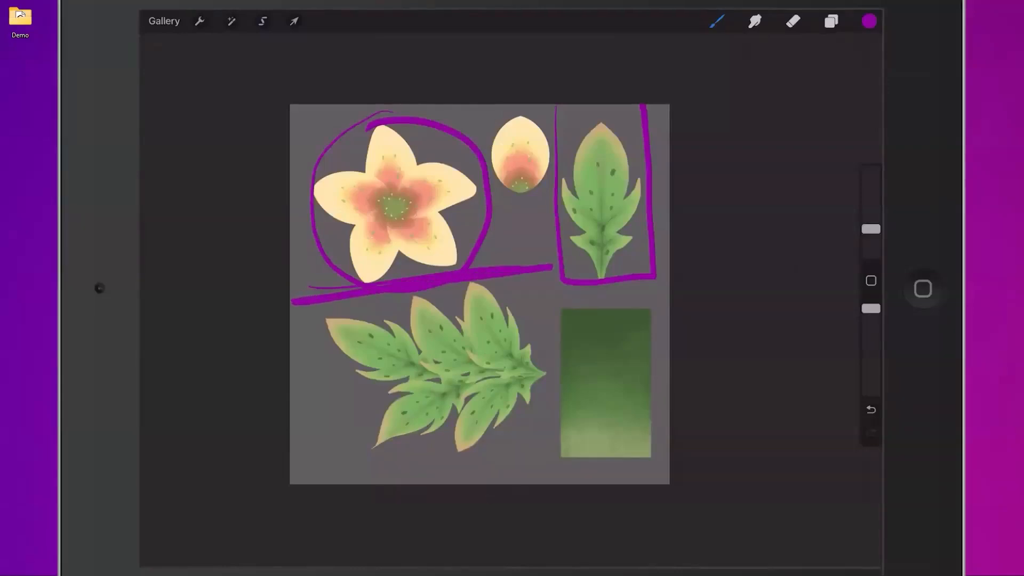
{"action": "left_click", "coordinate": [830, 22]}
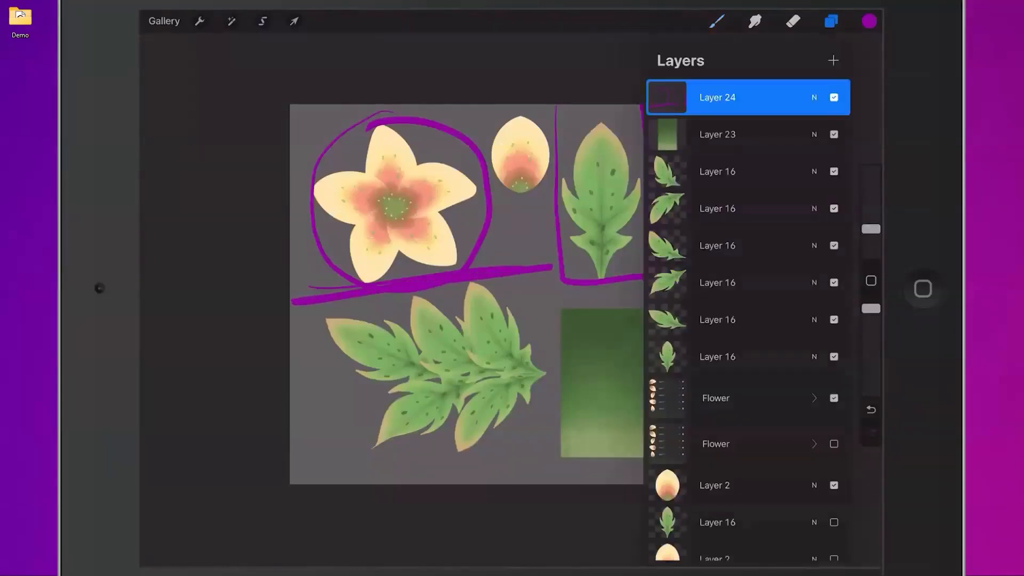
{"action": "left_click", "coordinate": [833, 97]}
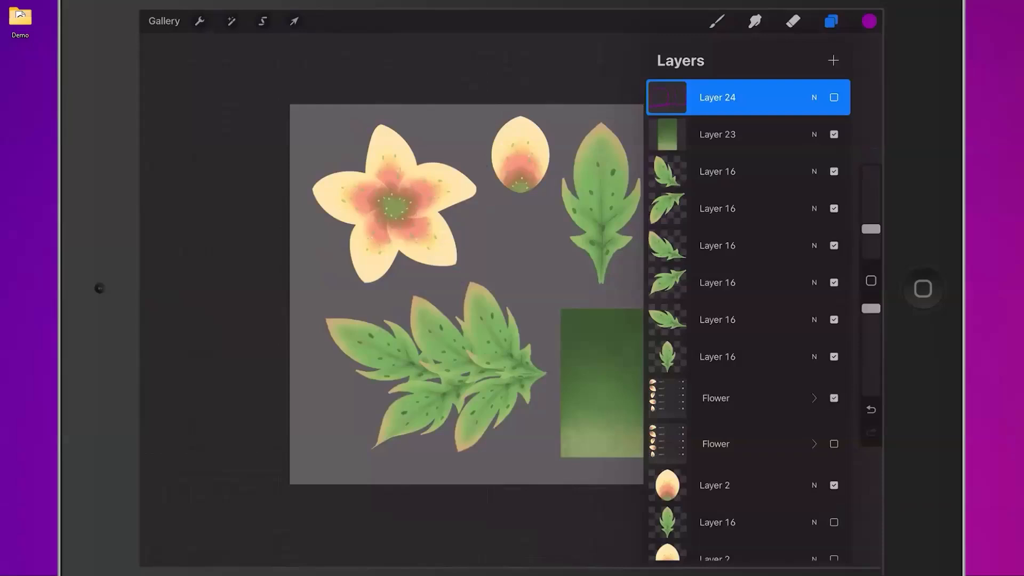
Step: Group the six visible Layer 16 leaf layers and collapse the new group
{"action": "left_click", "coordinate": [746, 172]}
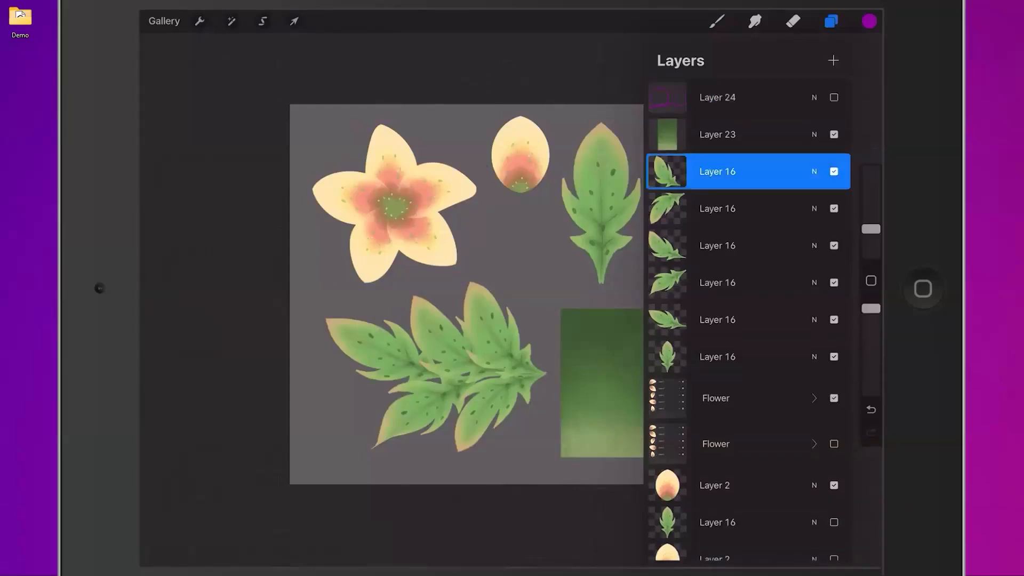
{"action": "left_click_drag", "start_coordinate": [717, 208], "coordinate": [783, 209]}
{"action": "left_click_drag", "start_coordinate": [717, 245], "coordinate": [783, 245]}
{"action": "left_click_drag", "start_coordinate": [717, 283], "coordinate": [783, 283]}
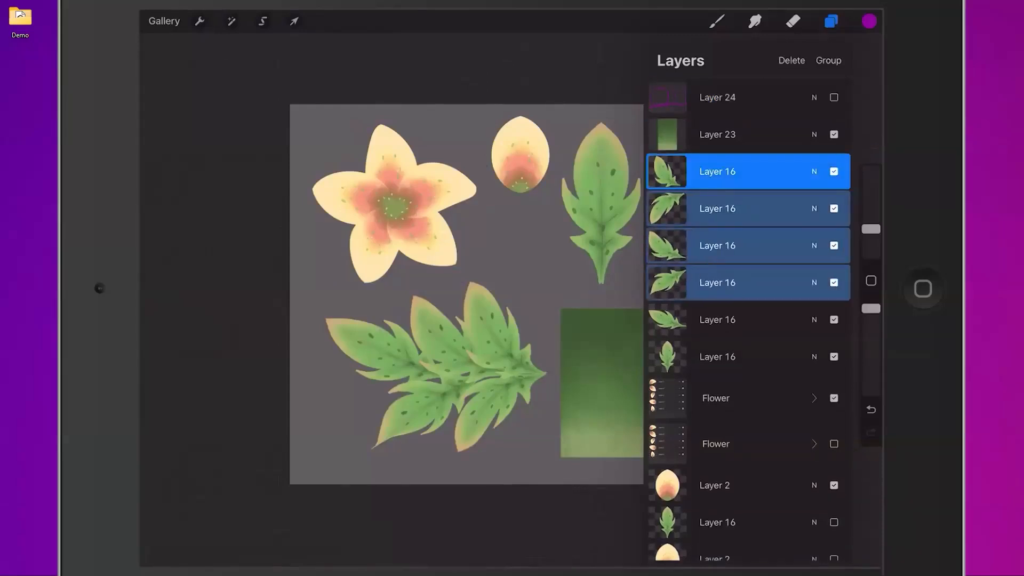
{"action": "left_click_drag", "start_coordinate": [717, 319], "coordinate": [783, 319]}
{"action": "left_click_drag", "start_coordinate": [717, 357], "coordinate": [784, 357]}
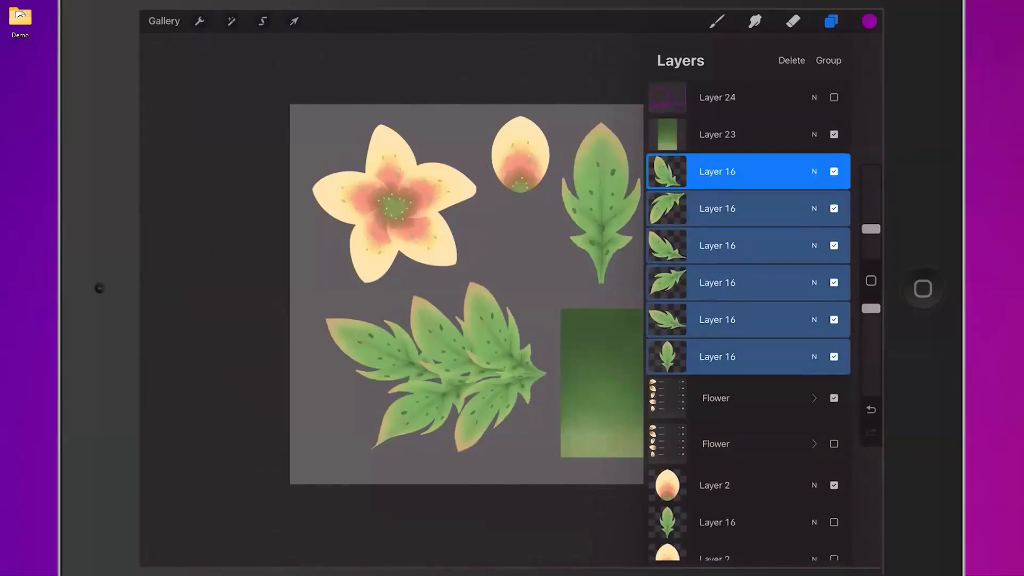
{"action": "left_click", "coordinate": [828, 61]}
{"action": "left_click", "coordinate": [814, 165]}
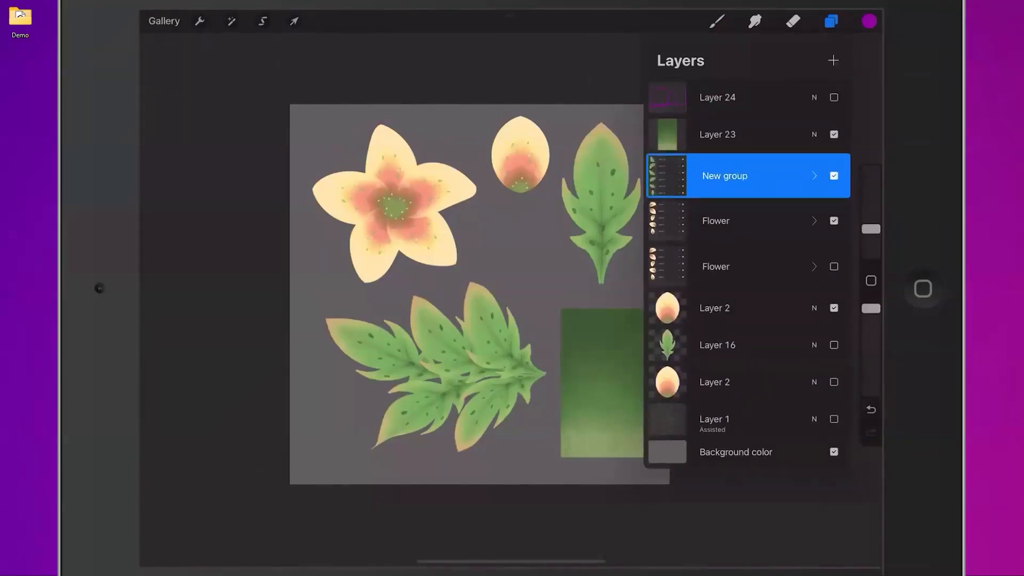
Step: Rename the new group of leaf layers as Leaf Bundle
{"action": "left_click", "coordinate": [724, 176]}
{"action": "left_click", "coordinate": [599, 146]}
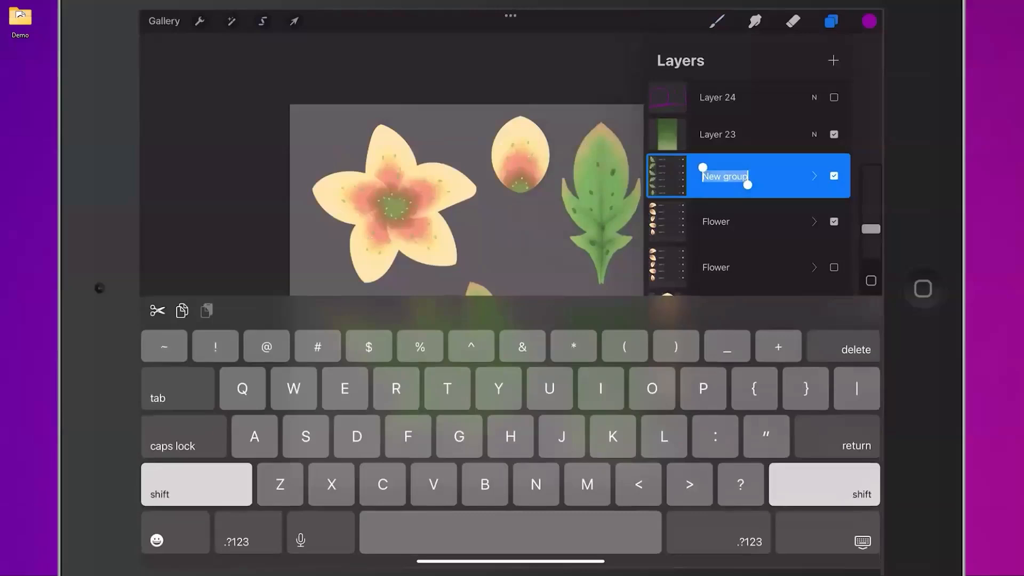
{"action": "type", "text": "Leaf "}
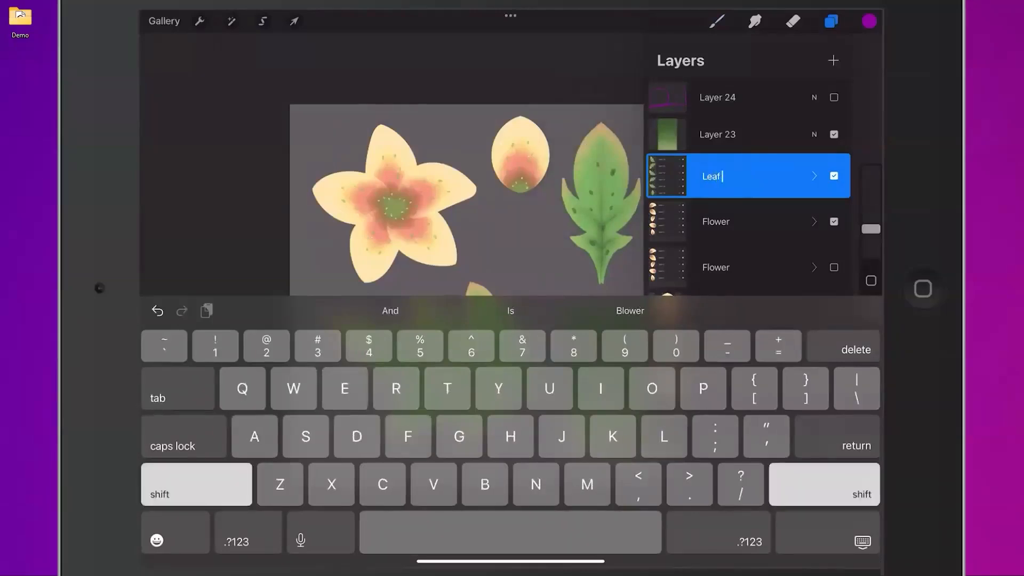
{"action": "type", "text": "Bundle"}
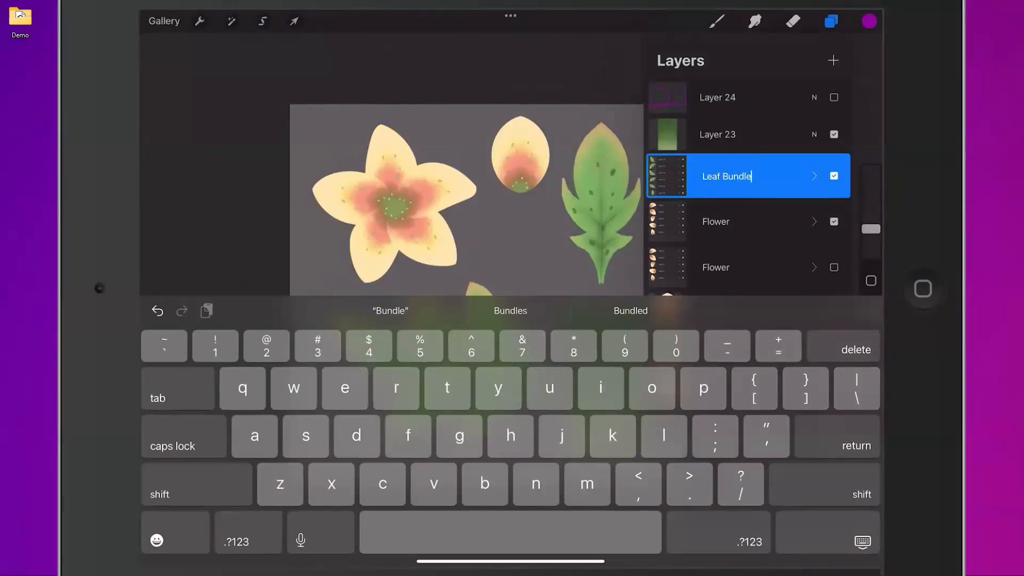
{"action": "key", "text": "Return"}
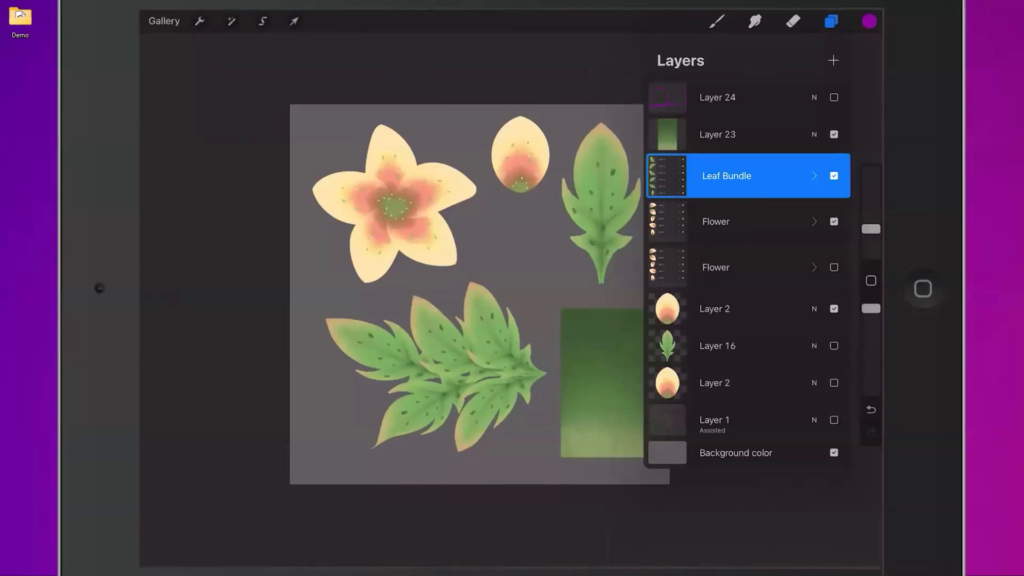
{"action": "left_click", "coordinate": [294, 21]}
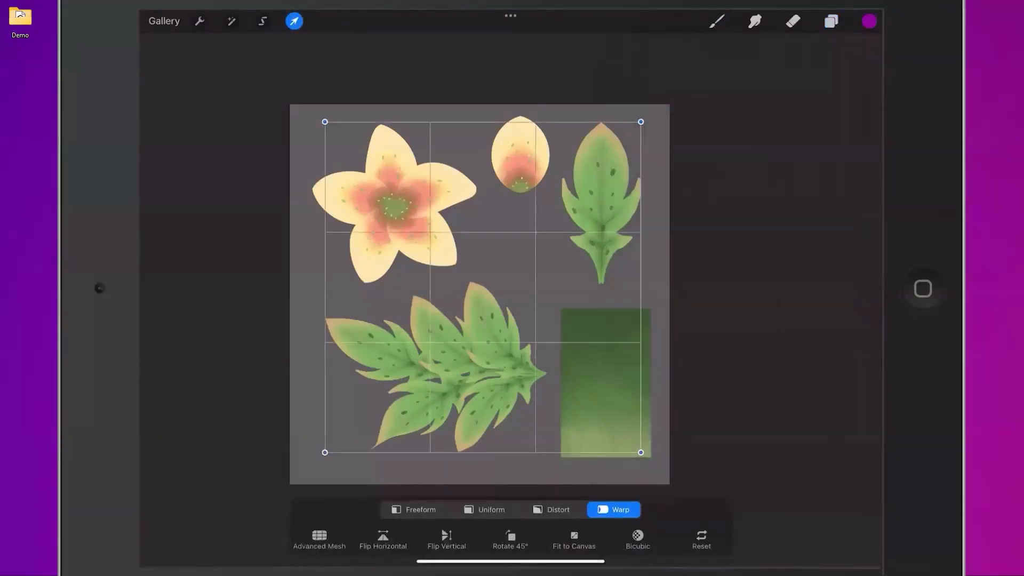
{"action": "left_click_drag", "start_coordinate": [581, 315], "coordinate": [583, 297]}
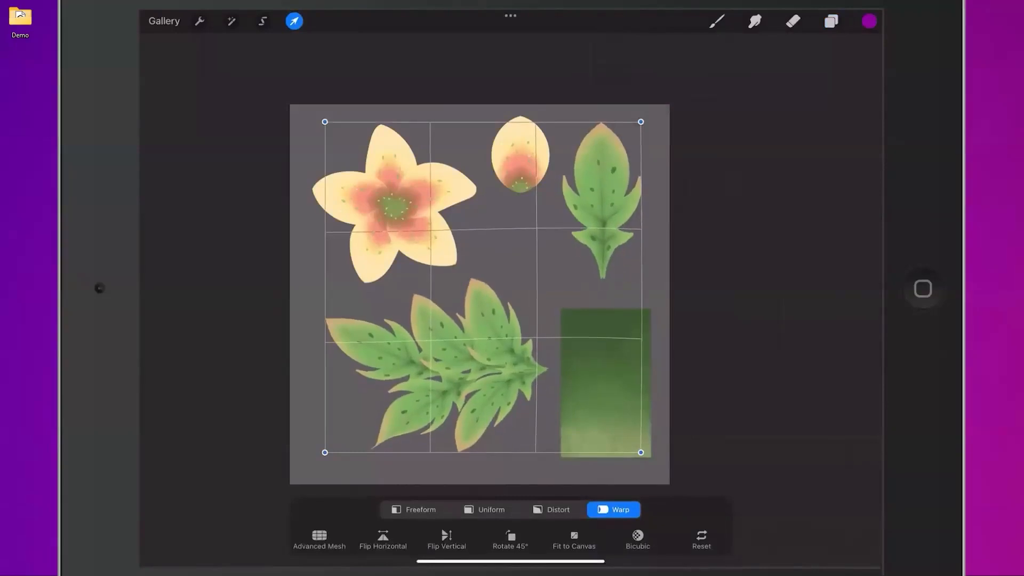
{"action": "left_click", "coordinate": [715, 21]}
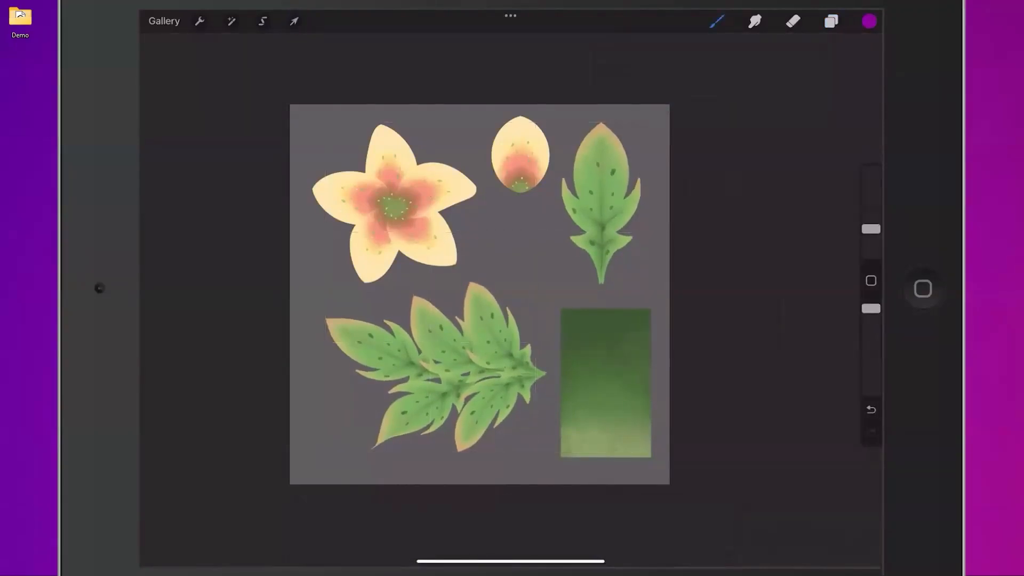
Step: Move the upright single leaf's layer out of the Leaf Bundle group to just above the visible petal's Layer 2, and collapse the group
{"action": "left_click", "coordinate": [831, 21]}
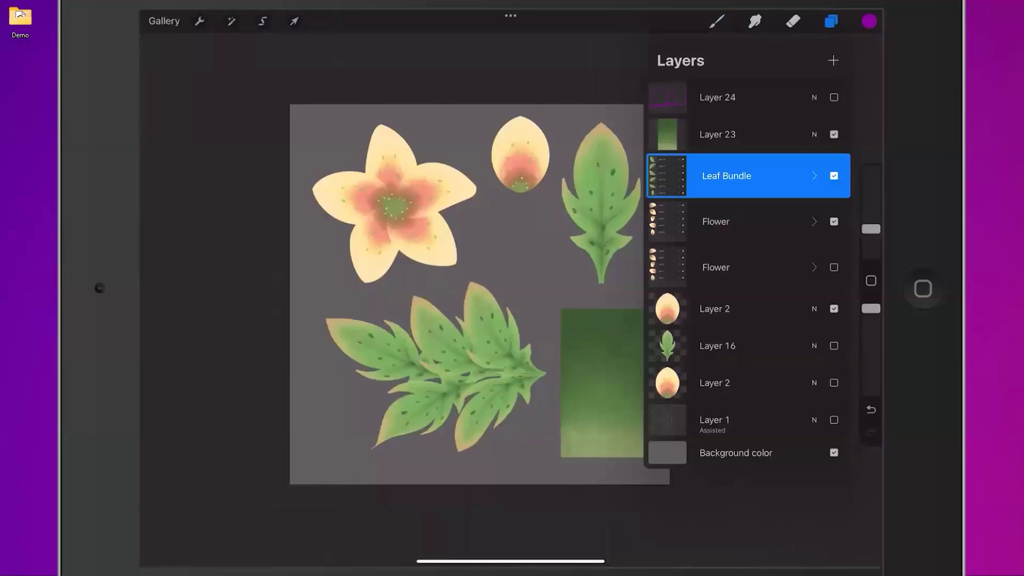
{"action": "left_click", "coordinate": [814, 175]}
{"action": "left_click_drag", "start_coordinate": [748, 382], "coordinate": [714, 471]}
{"action": "left_click", "coordinate": [814, 165]}
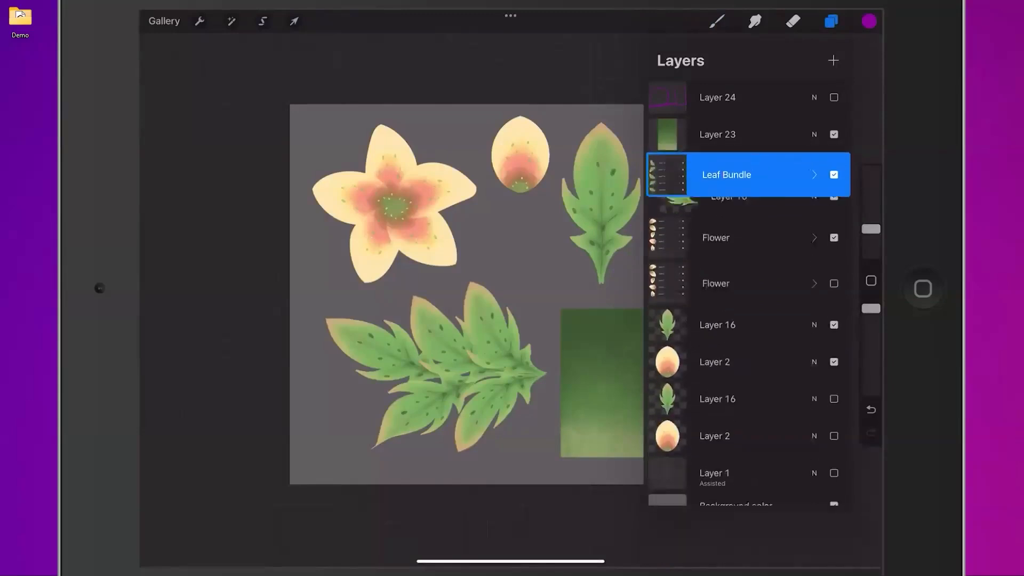
Step: Reposition the Leaf Bundle group with a Uniform transform, slightly down and left into the canvas's lower-left area, clear of the flower
{"action": "left_click", "coordinate": [294, 21]}
{"action": "left_click_drag", "start_coordinate": [543, 373], "coordinate": [541, 380]}
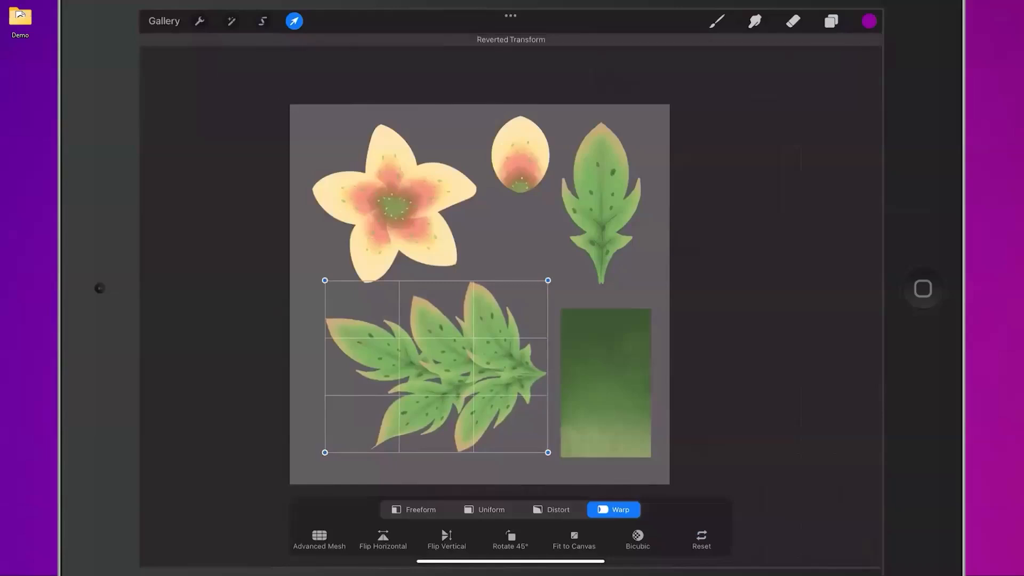
{"action": "left_click", "coordinate": [484, 509]}
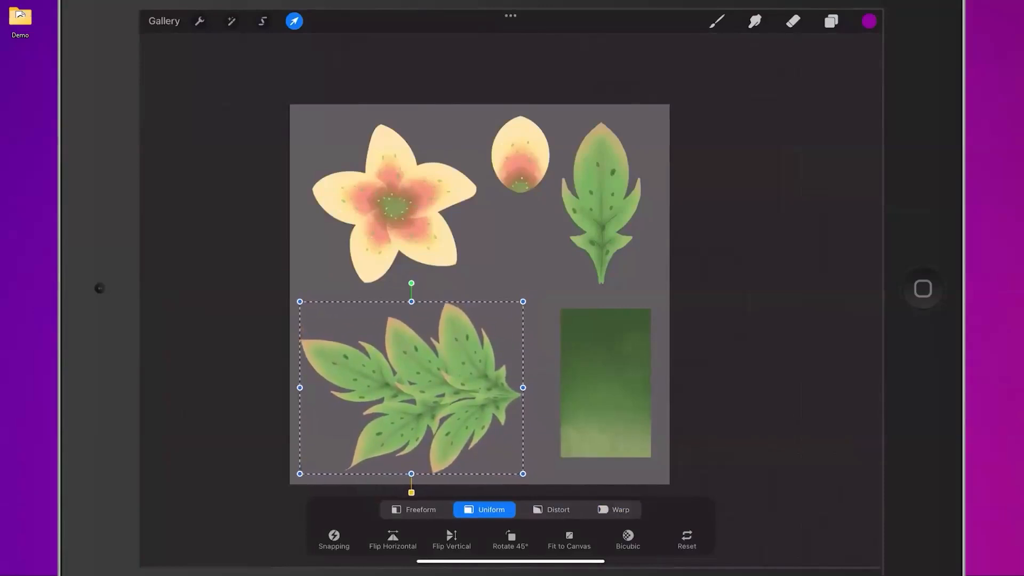
{"action": "left_click_drag", "start_coordinate": [411, 387], "coordinate": [414, 386]}
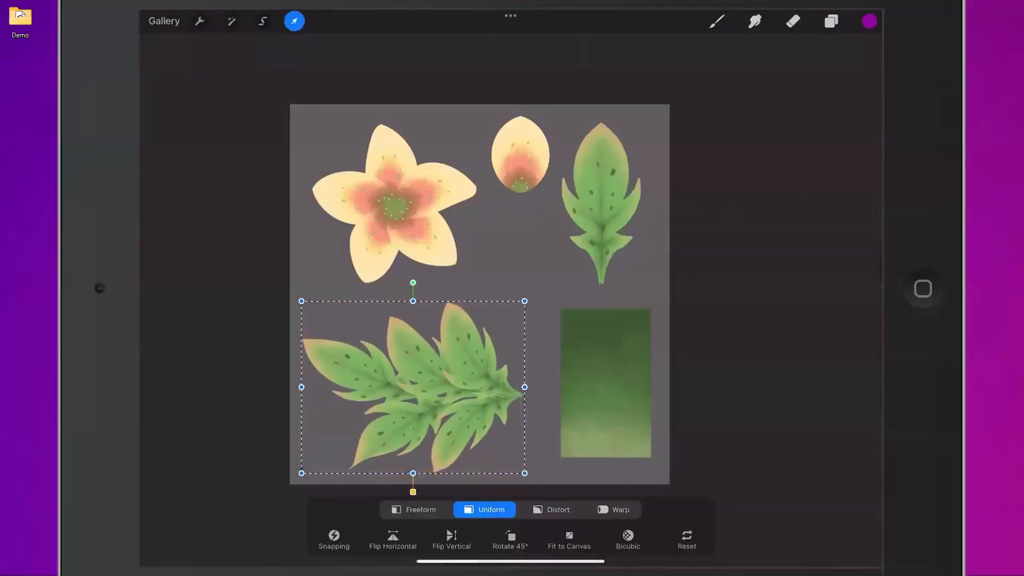
{"action": "left_click", "coordinate": [294, 21]}
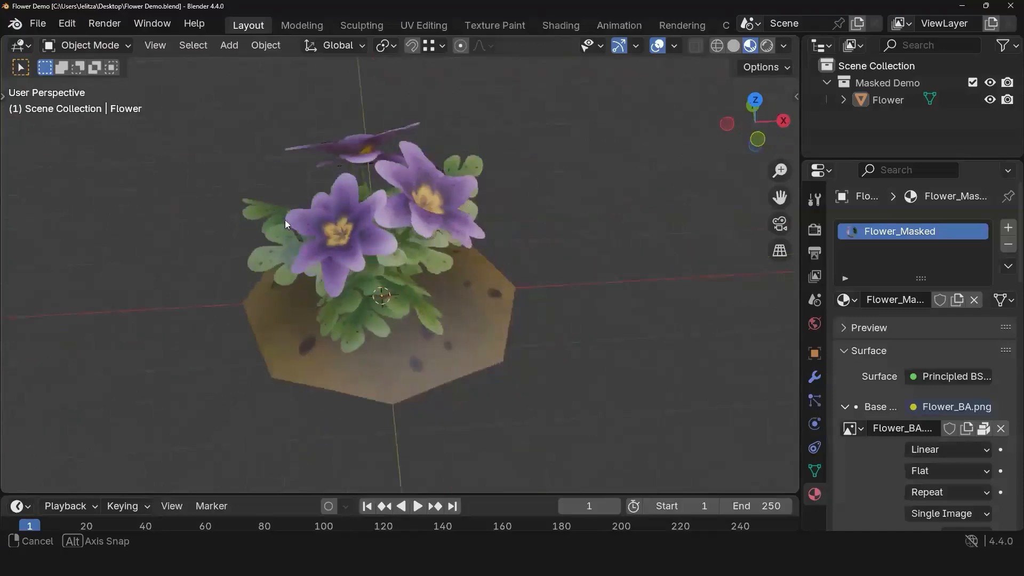
Step: Switch to Blender, hide the Flower object, and collapse the Masked Demo collection
{"action": "middle_click_drag", "start_coordinate": [284, 220], "coordinate": [480, 258]}
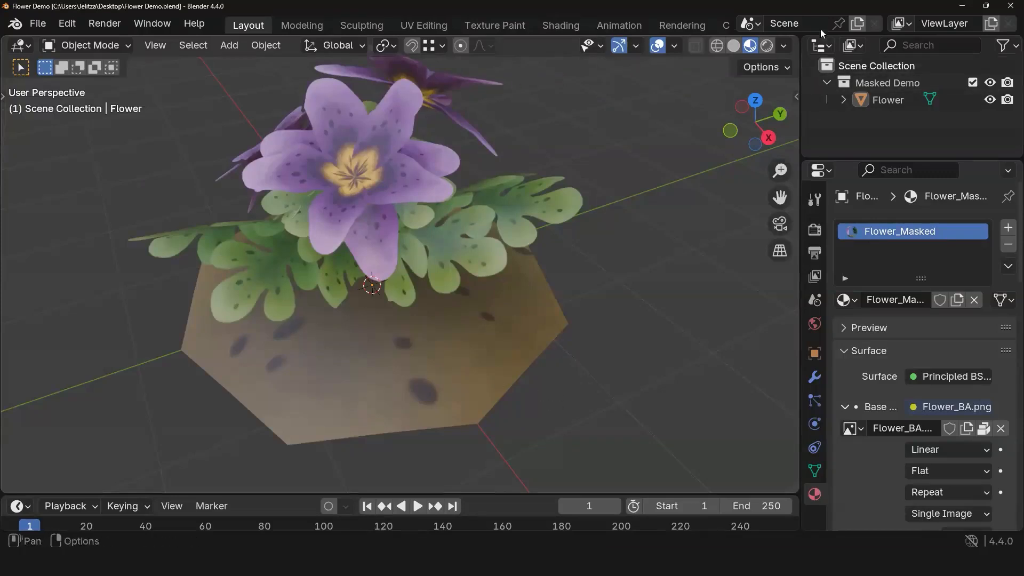
{"action": "scroll", "coordinate": [558, 271], "scroll_direction": "down", "scroll_amount": 4}
{"action": "middle_click_drag", "start_coordinate": [558, 271], "coordinate": [587, 347]}
{"action": "scroll", "coordinate": [556, 278], "scroll_direction": "down", "scroll_amount": 2}
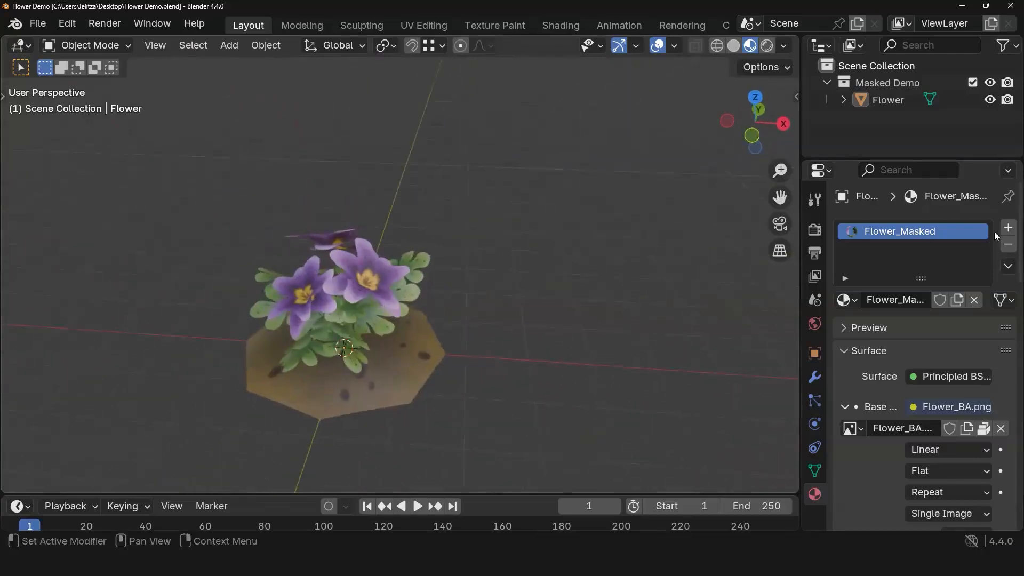
{"action": "left_click", "coordinate": [990, 100]}
{"action": "left_click", "coordinate": [827, 82]}
Step: Add a new collection to the scene
{"action": "right_click", "coordinate": [819, 107]}
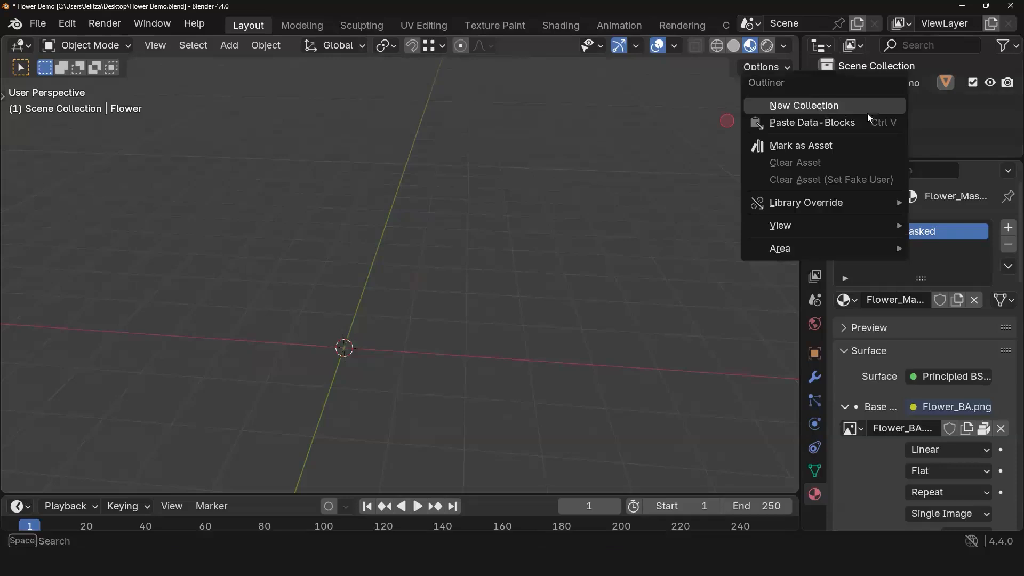
Step: Create a new collection in the scene and name it "Flower 2 Demo"
{"action": "left_click", "coordinate": [820, 106]}
{"action": "double_click", "coordinate": [876, 101]}
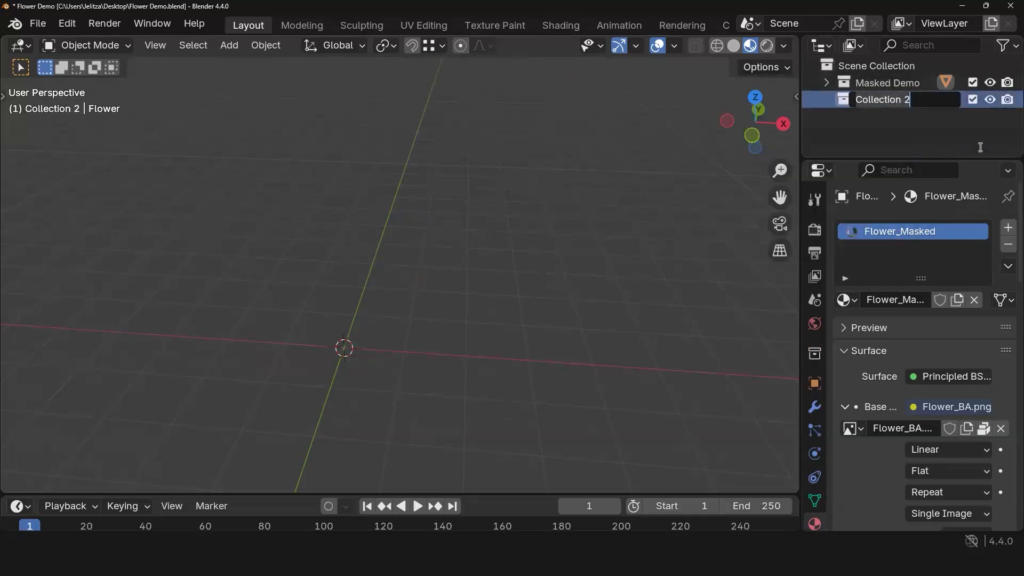
{"action": "type", "text": "Flower 2 Demop"}
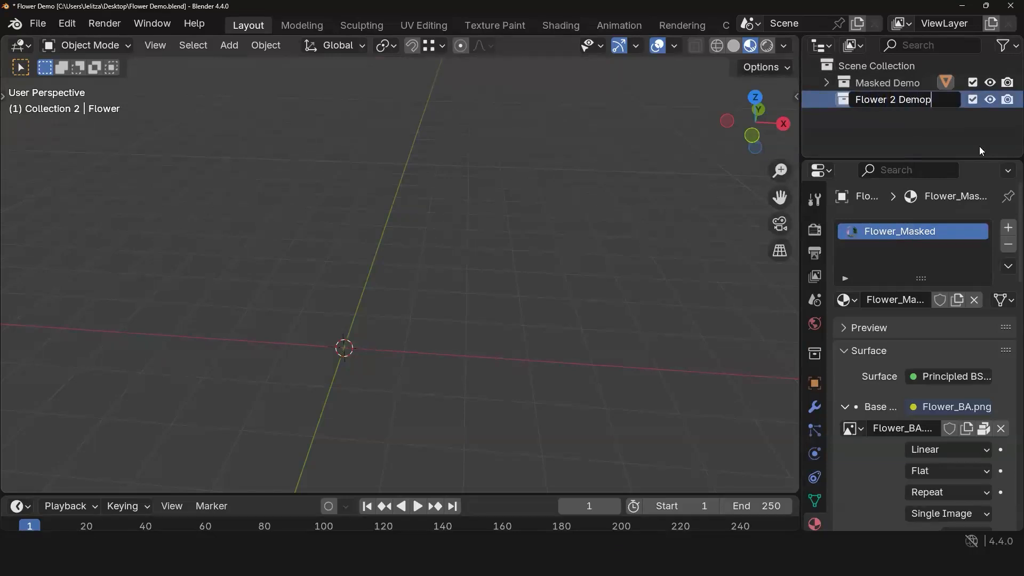
{"action": "key", "text": "BackSpace"}
{"action": "key", "text": "Return"}
{"action": "left_click", "coordinate": [911, 130]}
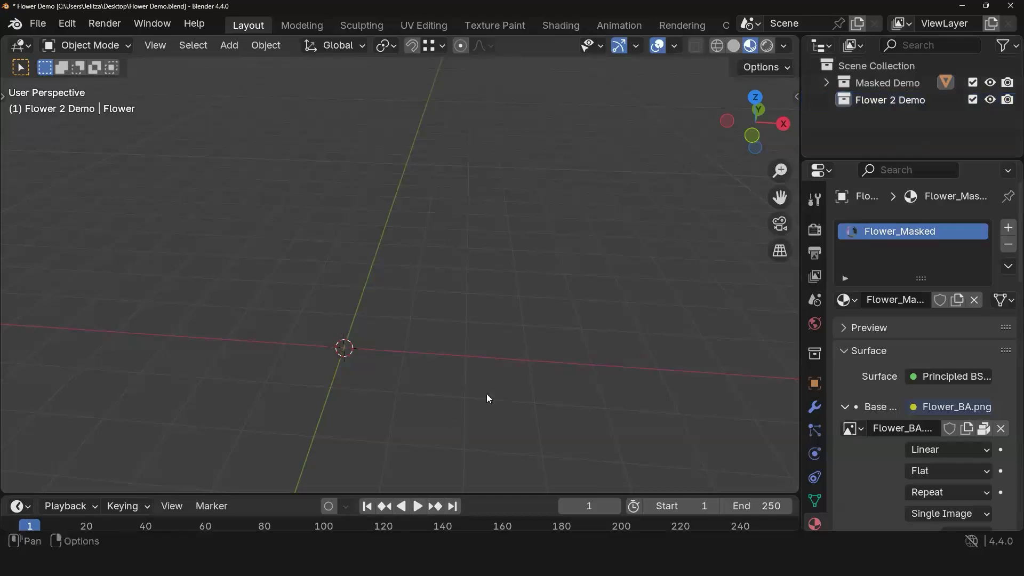
Step: Examine the flower and leaf reference image Untitled_Artwork.png, and return to Blender with a wider 3D viewport
{"action": "middle_click_drag", "start_coordinate": [486, 395], "coordinate": [261, 265]}
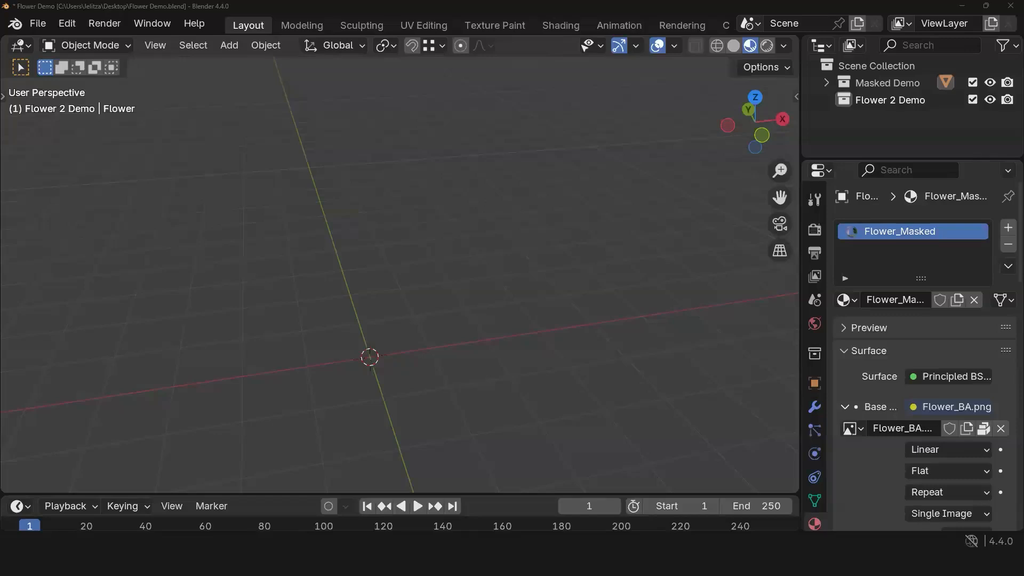
{"action": "key", "text": "alt+Tab"}
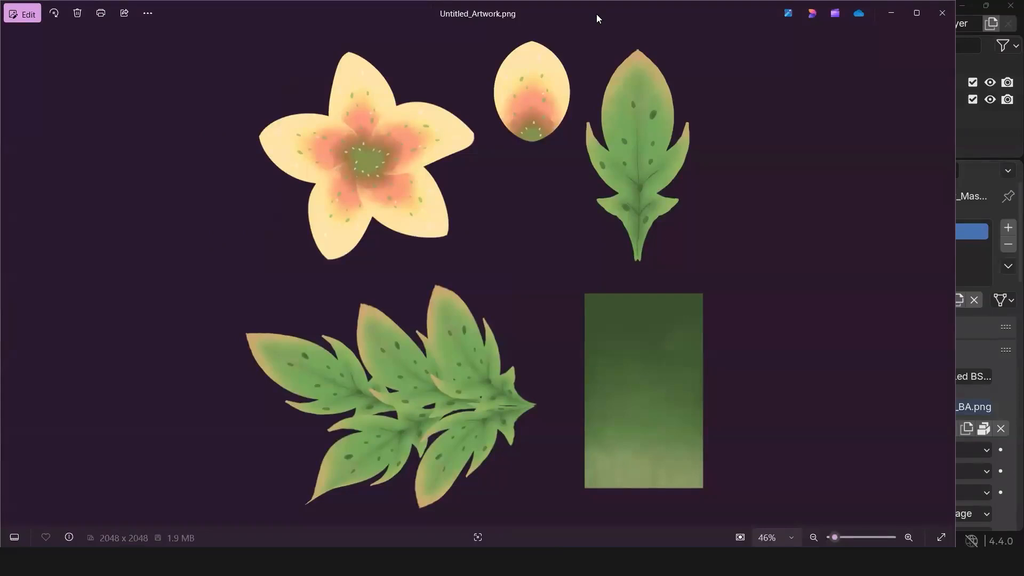
{"action": "key", "text": "alt+Tab"}
{"action": "middle_click_drag", "start_coordinate": [461, 316], "coordinate": [661, 261]}
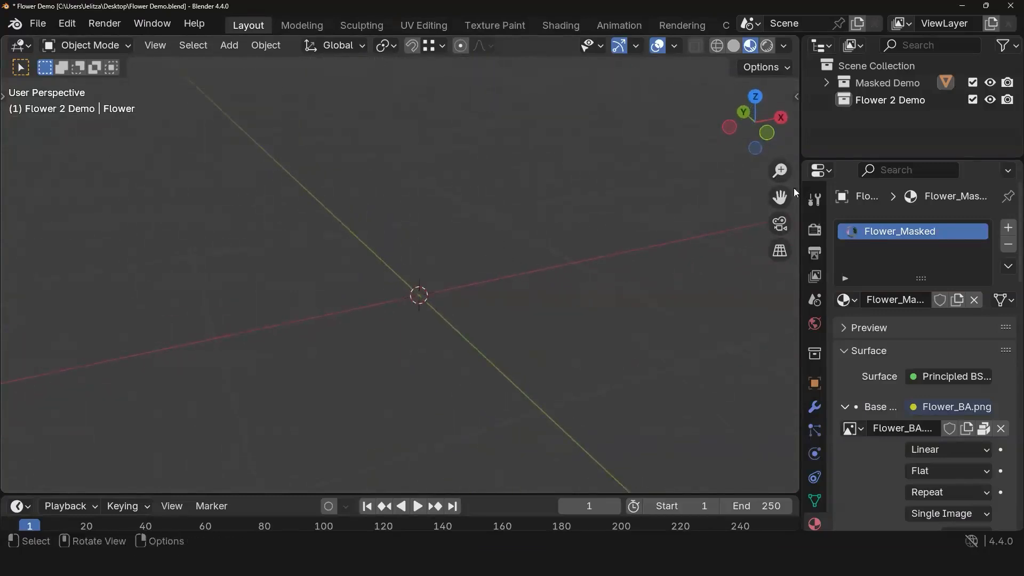
{"action": "left_click_drag", "start_coordinate": [801, 162], "coordinate": [950, 162]}
{"action": "middle_click_drag", "start_coordinate": [594, 334], "coordinate": [432, 361]}
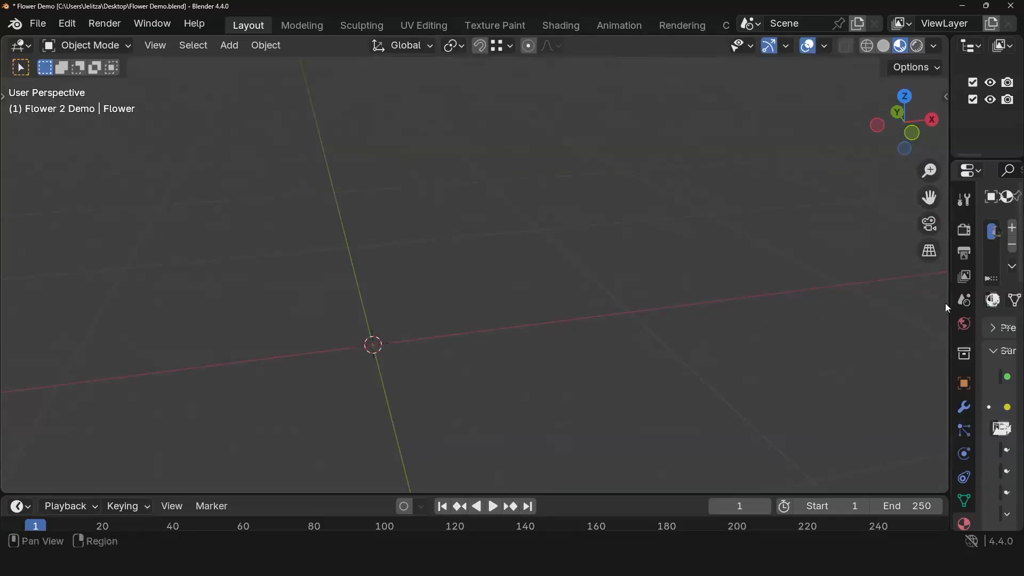
{"action": "middle_click_drag", "start_coordinate": [390, 396], "coordinate": [391, 387]}
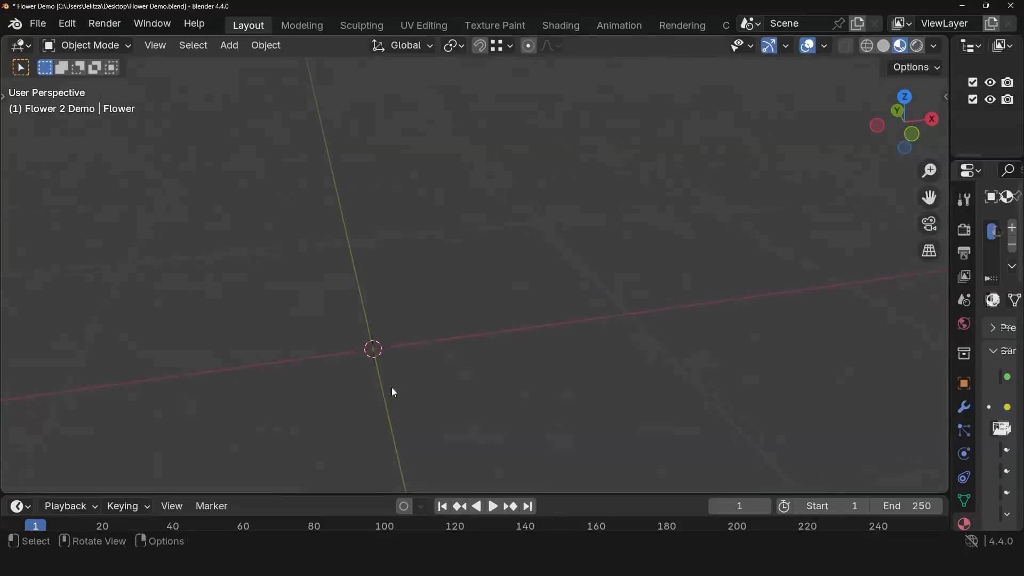
Step: Search the add-ons in the preferences for "scre", closing the preferences and the viewport sidebar when done
{"action": "key", "text": "shift+a"}
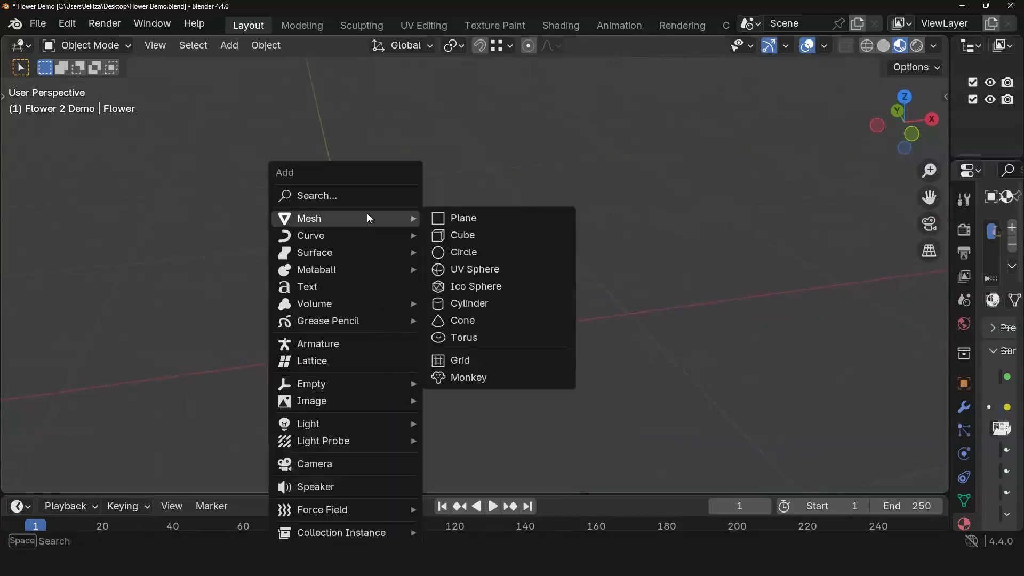
{"action": "left_click", "coordinate": [944, 99]}
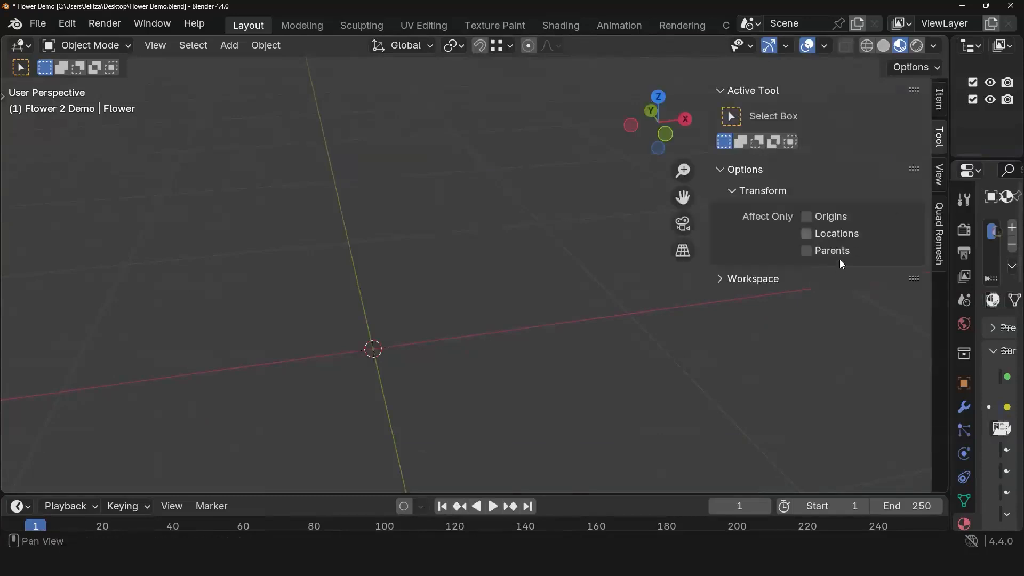
{"action": "left_click", "coordinate": [938, 233]}
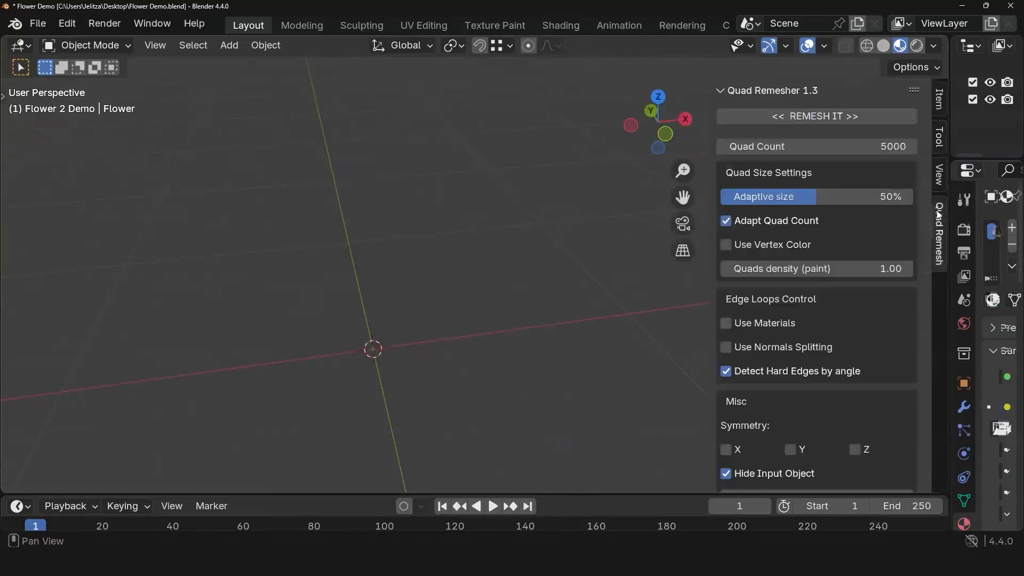
{"action": "left_click", "coordinate": [939, 174]}
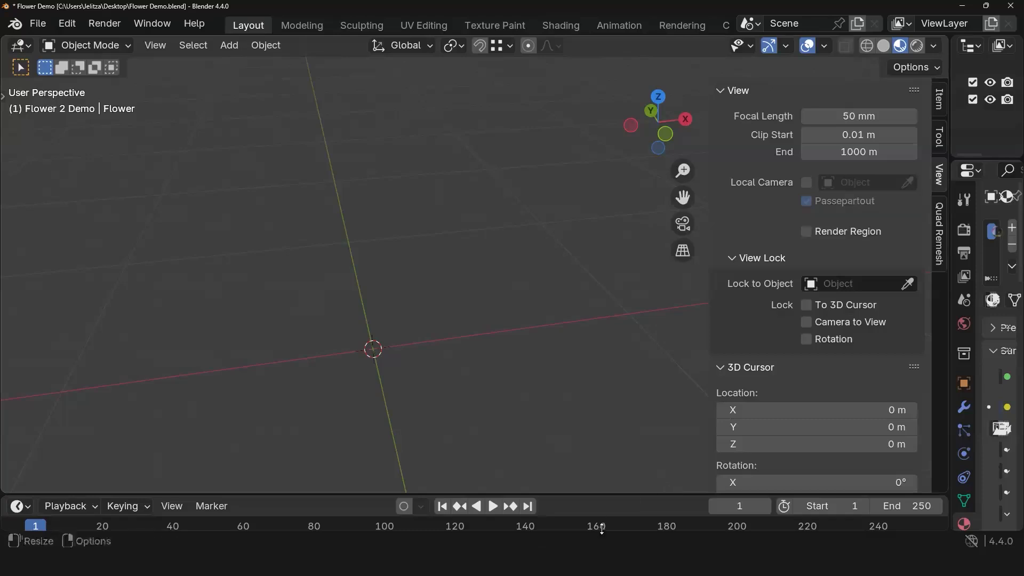
{"action": "left_click", "coordinate": [66, 24]}
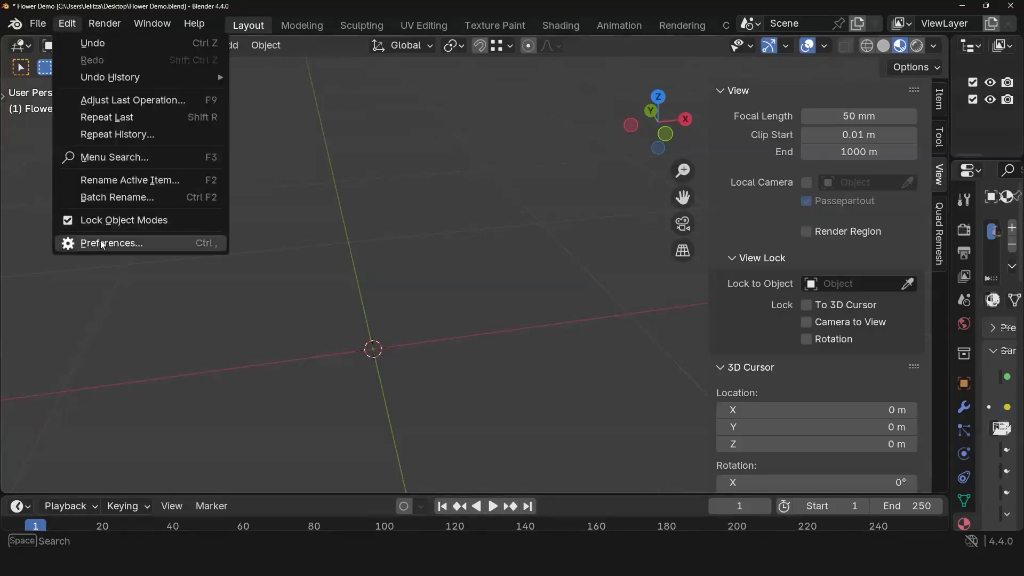
{"action": "left_click", "coordinate": [99, 243]}
{"action": "left_click", "coordinate": [283, 31]}
{"action": "type", "text": "scre"}
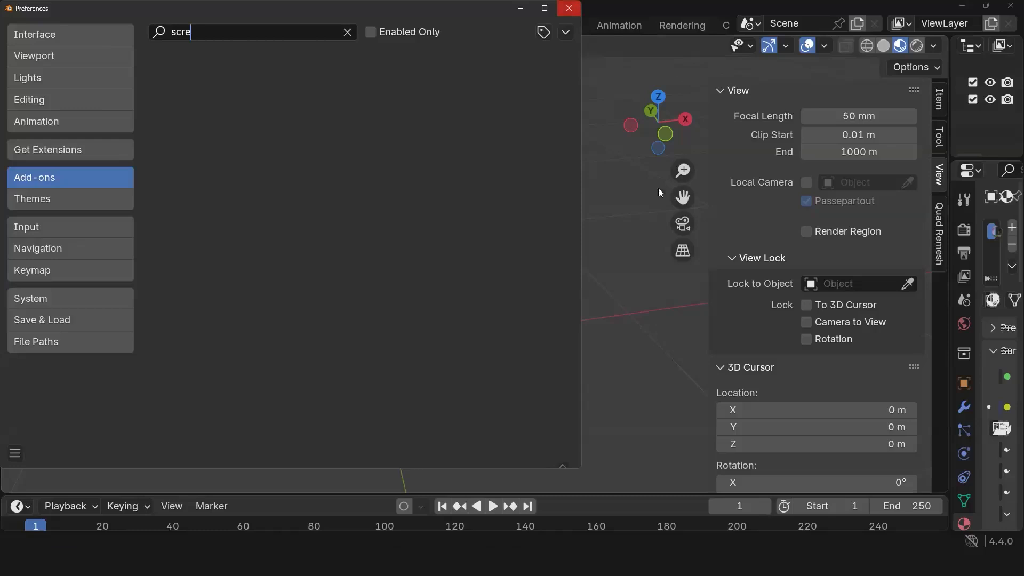
{"action": "left_click", "coordinate": [568, 8]}
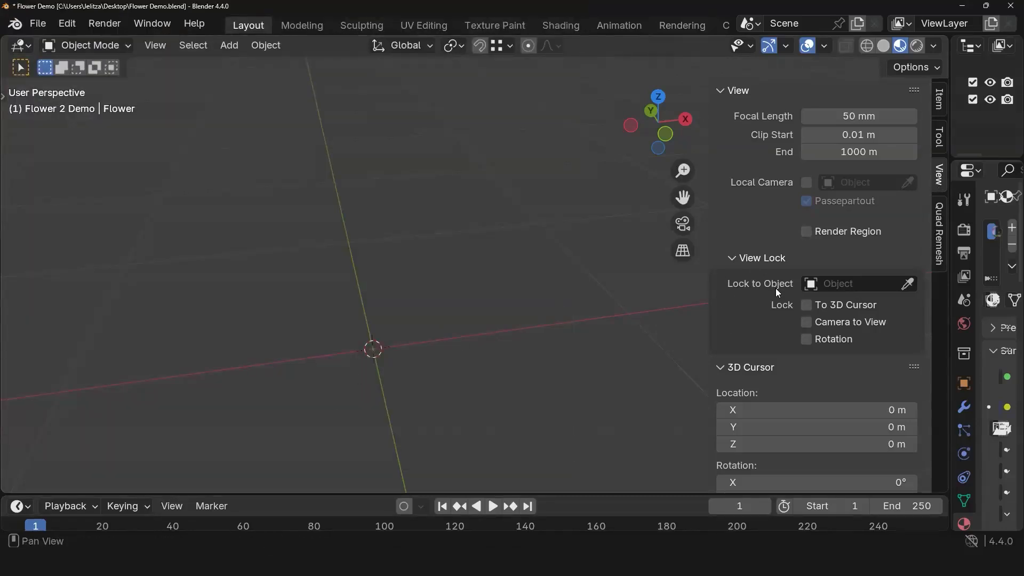
{"action": "key", "text": "n"}
Step: Add a cube mesh to the Flower 2 Demo collection and widen the outliner and properties area
{"action": "middle_click_drag", "start_coordinate": [403, 319], "coordinate": [397, 363]}
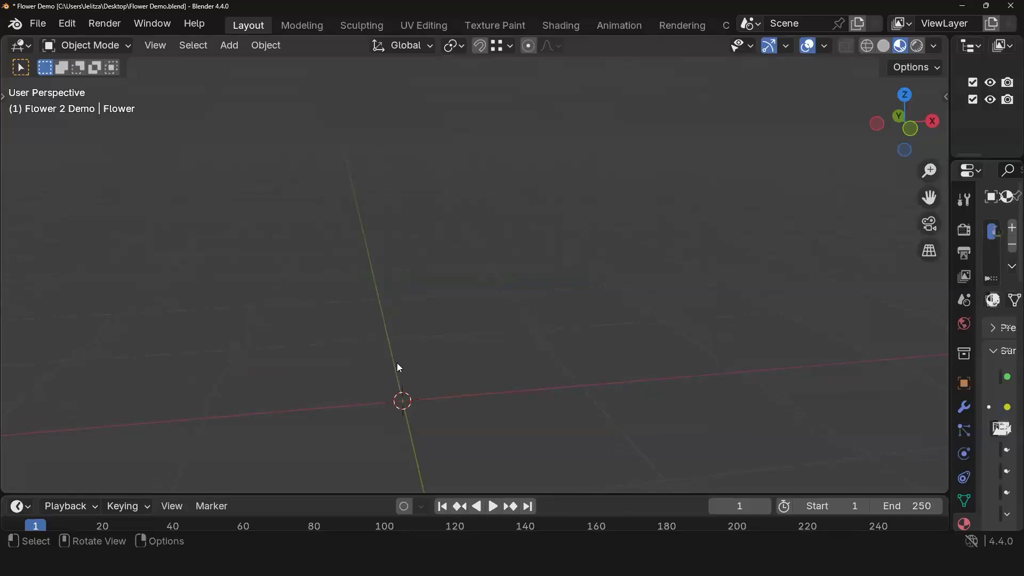
{"action": "key", "text": "shift+a"}
{"action": "mouse_move", "coordinate": [368, 218]}
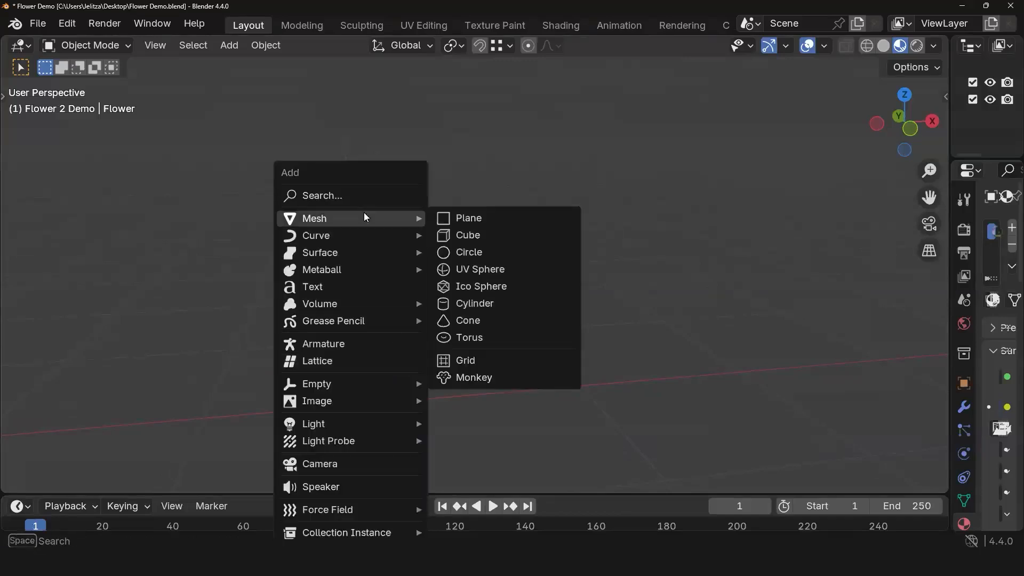
{"action": "left_click", "coordinate": [472, 240]}
{"action": "middle_click_drag", "start_coordinate": [455, 272], "coordinate": [565, 358]}
{"action": "left_click", "coordinate": [545, 357]}
{"action": "scroll", "coordinate": [565, 357], "scroll_direction": "up", "scroll_amount": 2}
{"action": "middle_click_drag", "start_coordinate": [518, 299], "coordinate": [482, 265], "text": "shift"}
{"action": "middle_click_drag", "start_coordinate": [482, 265], "coordinate": [907, 264]}
{"action": "left_click_drag", "start_coordinate": [946, 264], "coordinate": [717, 267]}
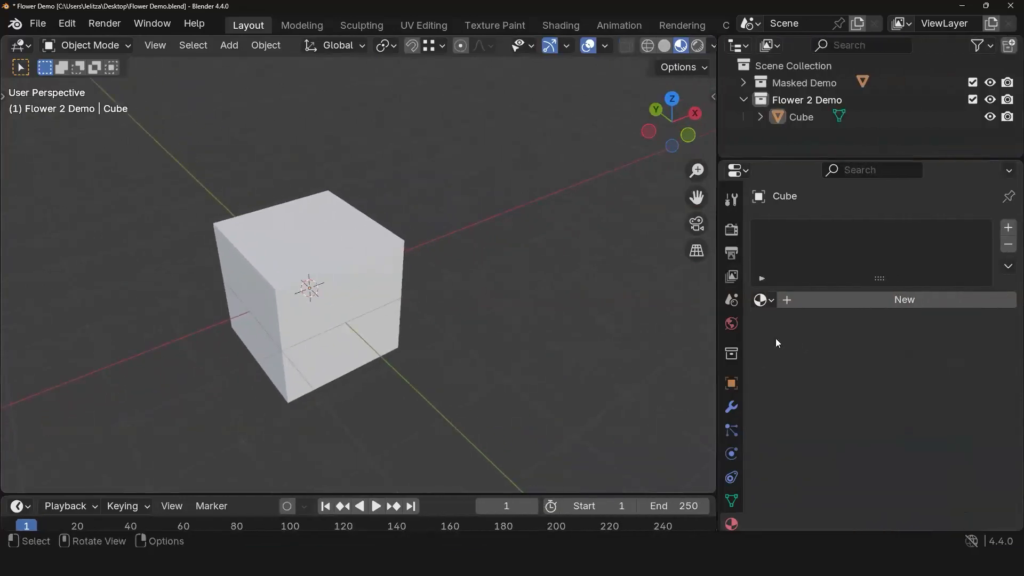
Step: Add a Subdivision Surface modifier to the cube
{"action": "left_click", "coordinate": [338, 295]}
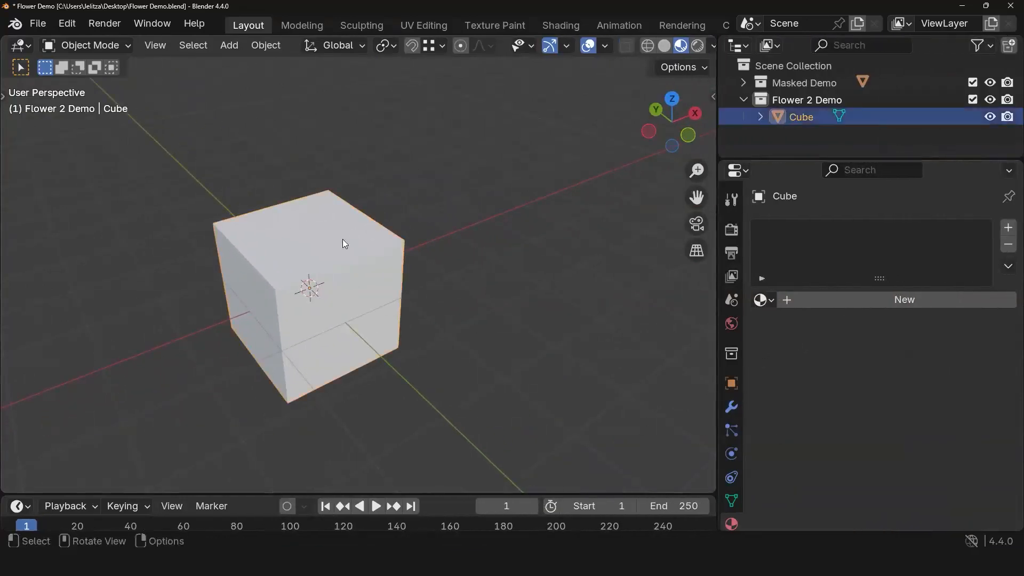
{"action": "left_click", "coordinate": [731, 406]}
{"action": "left_click", "coordinate": [849, 228]}
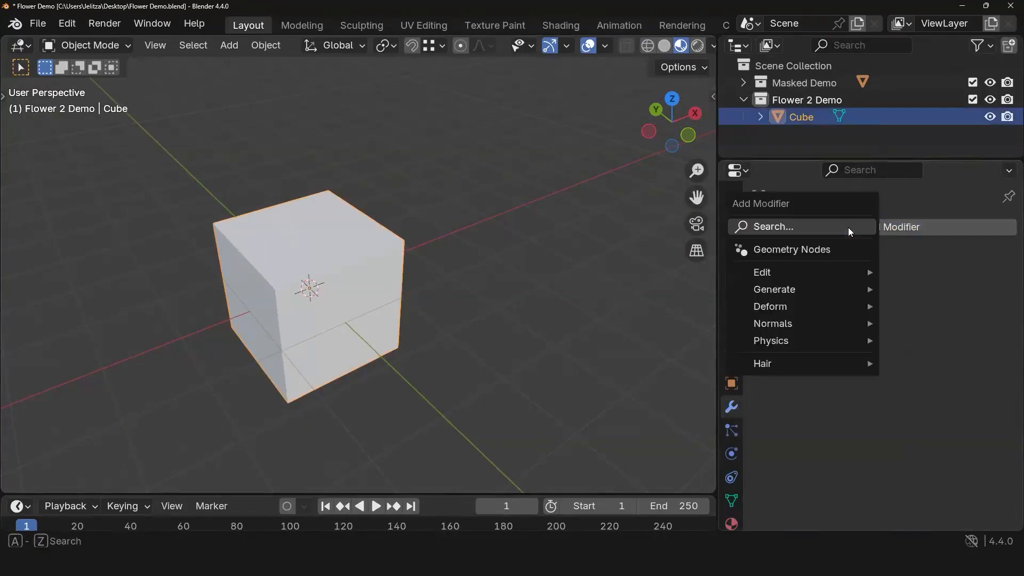
{"action": "left_click", "coordinate": [807, 232]}
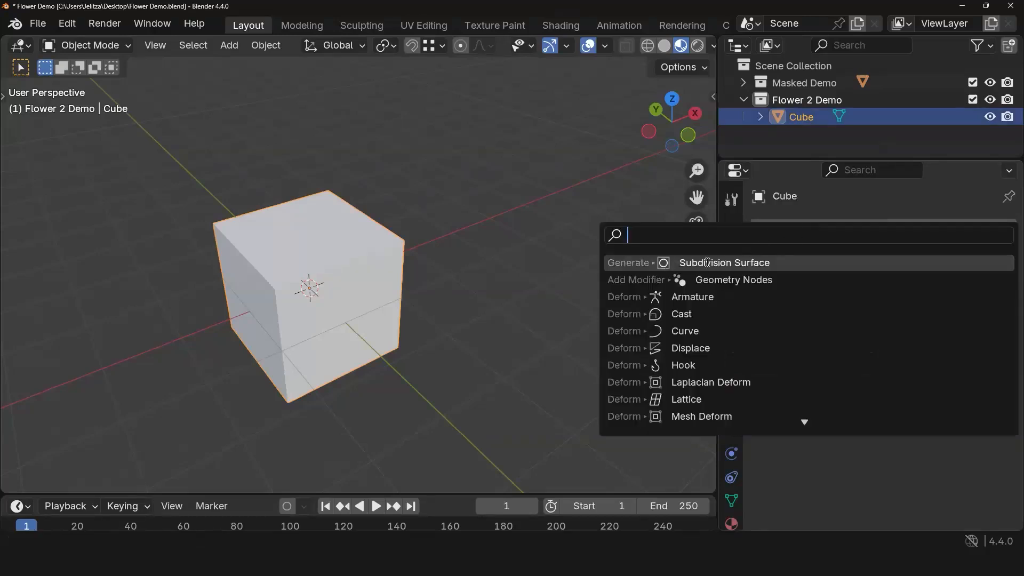
{"action": "left_click", "coordinate": [777, 262]}
{"action": "middle_click_drag", "start_coordinate": [405, 275], "coordinate": [395, 324]}
{"action": "scroll", "coordinate": [396, 324], "scroll_direction": "up", "scroll_amount": 2}
{"action": "middle_click_drag", "start_coordinate": [358, 282], "coordinate": [481, 331], "text": "shift"}
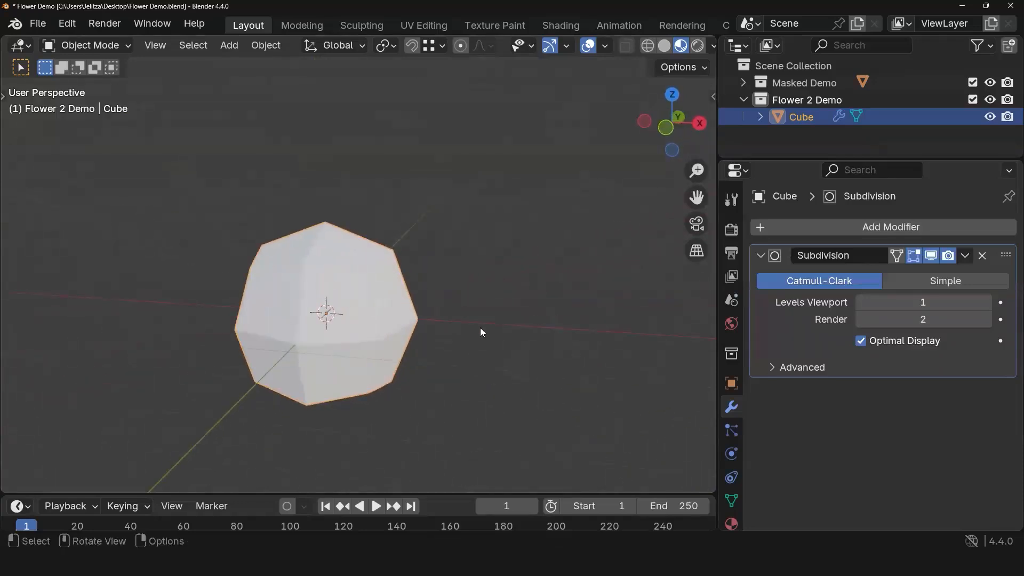
Step: Apply the cube's Subdivision modifier in Object Mode, with the model in right orthographic view and the viewport widened
{"action": "key", "text": "KP_3"}
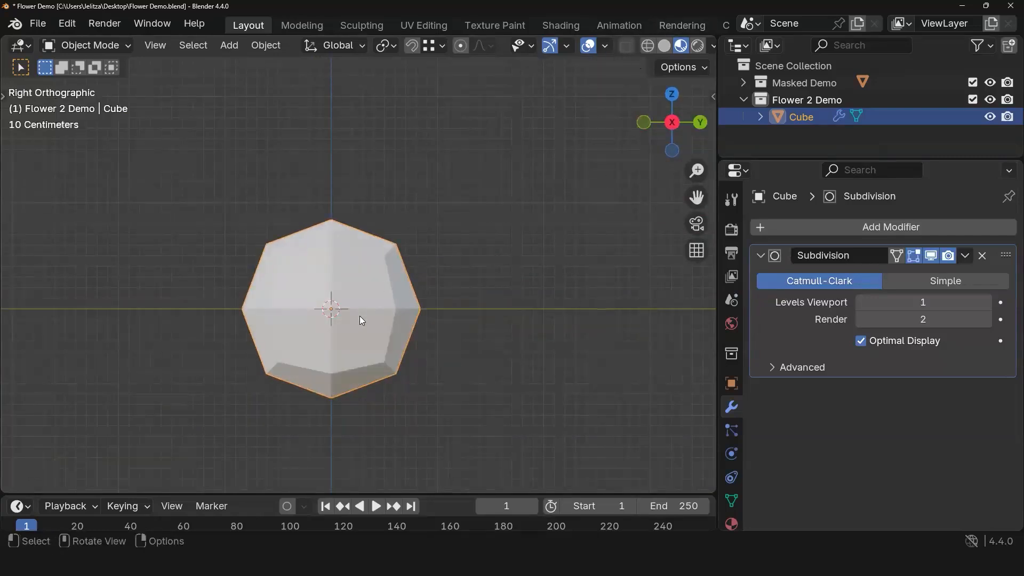
{"action": "key", "text": "Tab"}
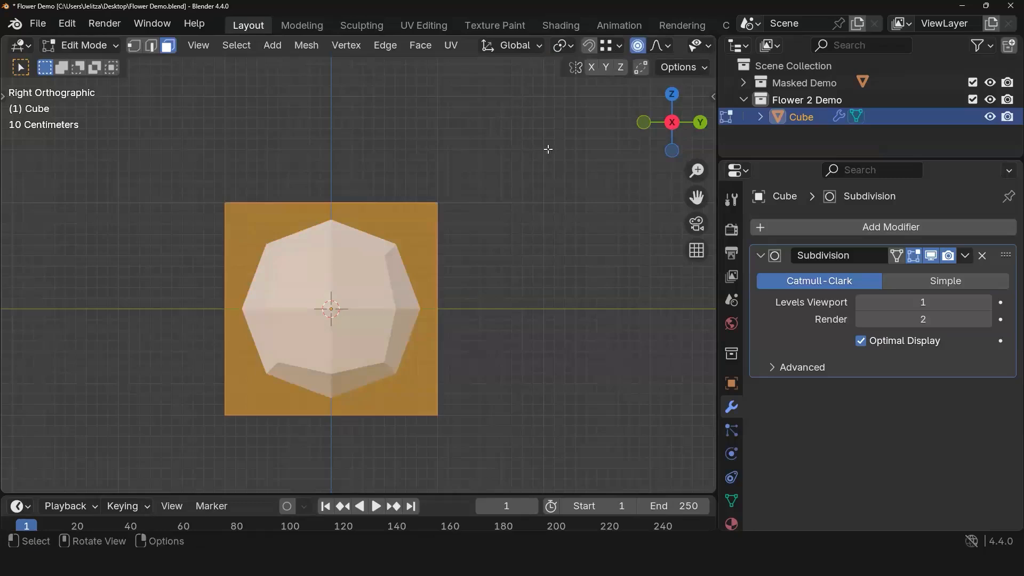
{"action": "key", "text": "alt+a"}
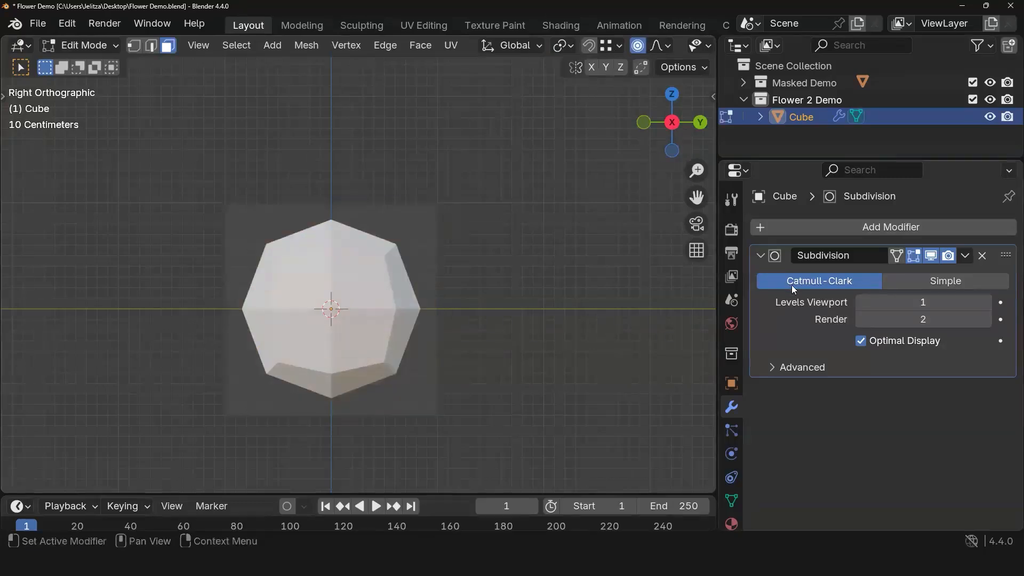
{"action": "left_click", "coordinate": [364, 343]}
{"action": "key", "text": "Tab"}
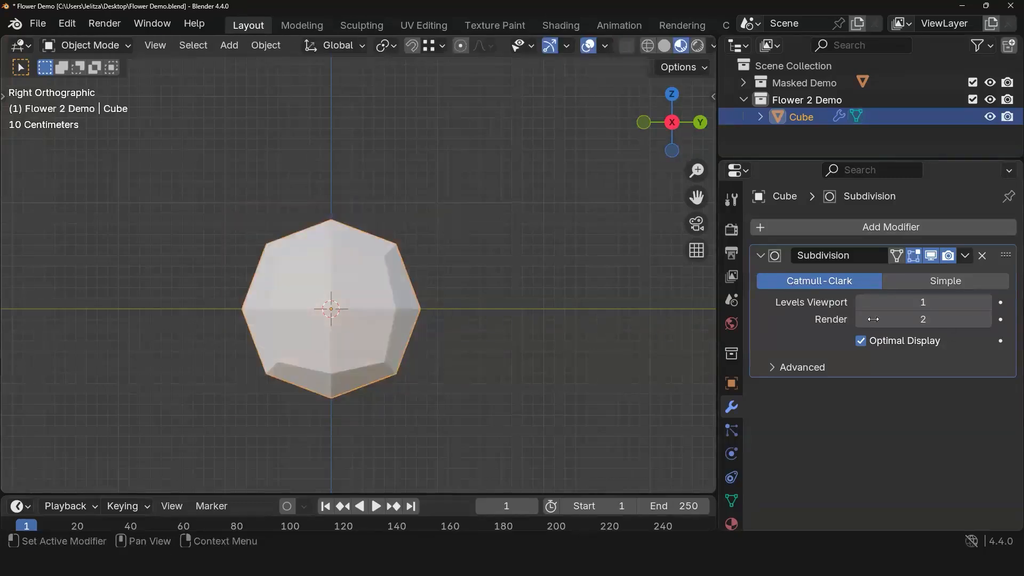
{"action": "left_click", "coordinate": [965, 255]}
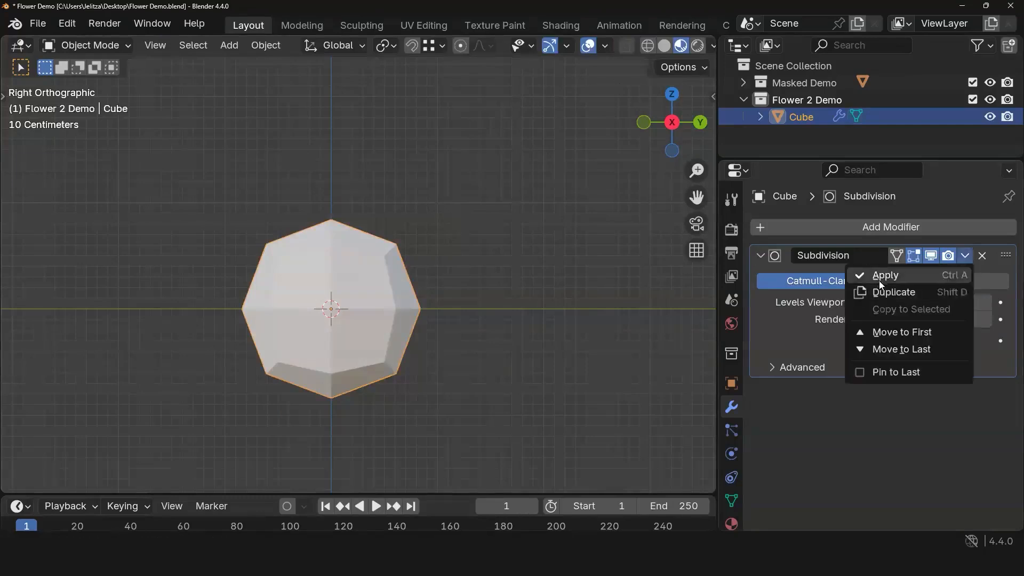
{"action": "left_click", "coordinate": [884, 276]}
{"action": "left_click_drag", "start_coordinate": [867, 242], "coordinate": [915, 242]}
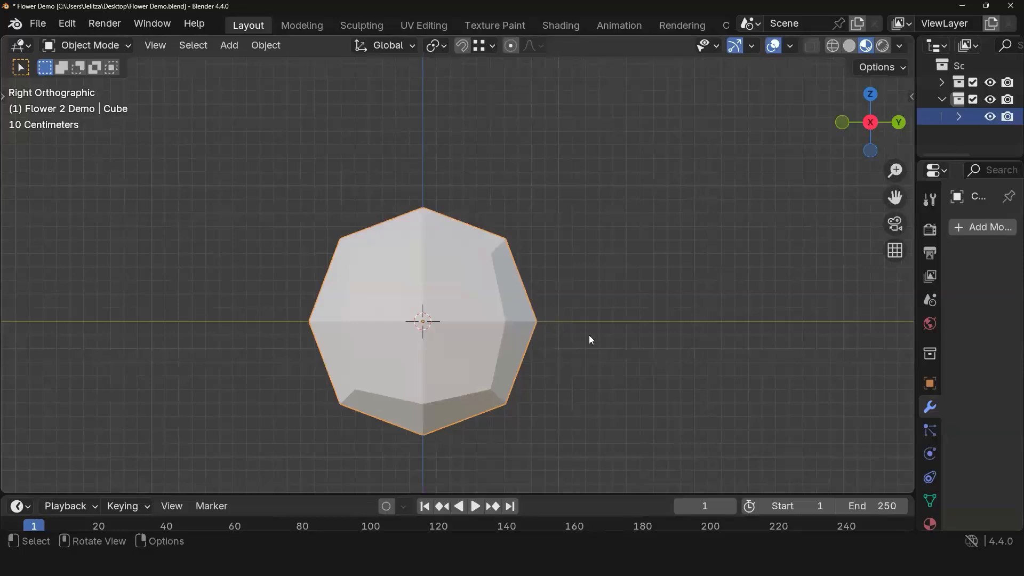
Step: In Edit Mode with X-ray on, select all faces in the lower half of the rounded cube and delete them
{"action": "key", "text": "Tab"}
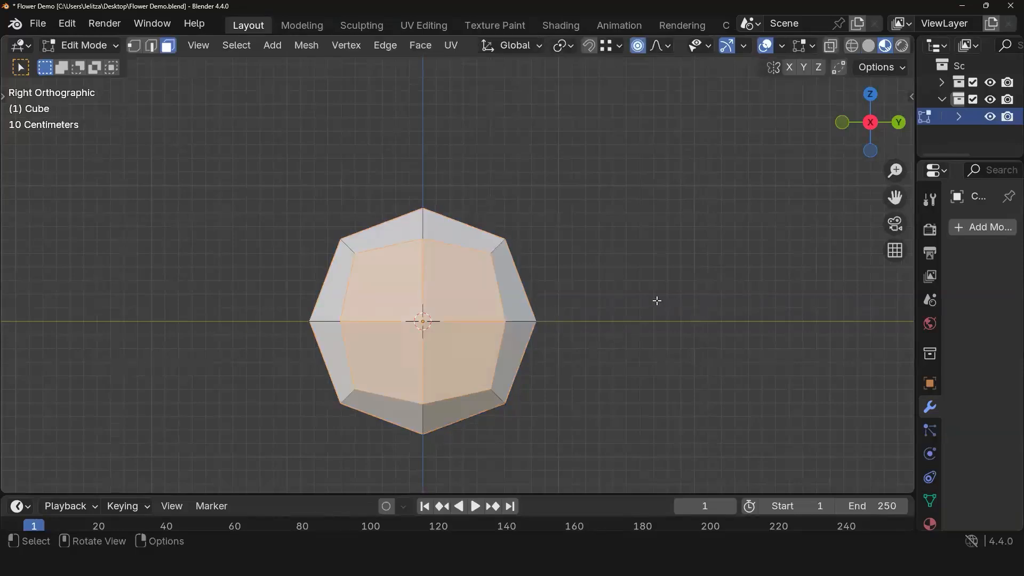
{"action": "left_click", "coordinate": [833, 48]}
{"action": "left_click_drag", "start_coordinate": [682, 467], "coordinate": [159, 327]}
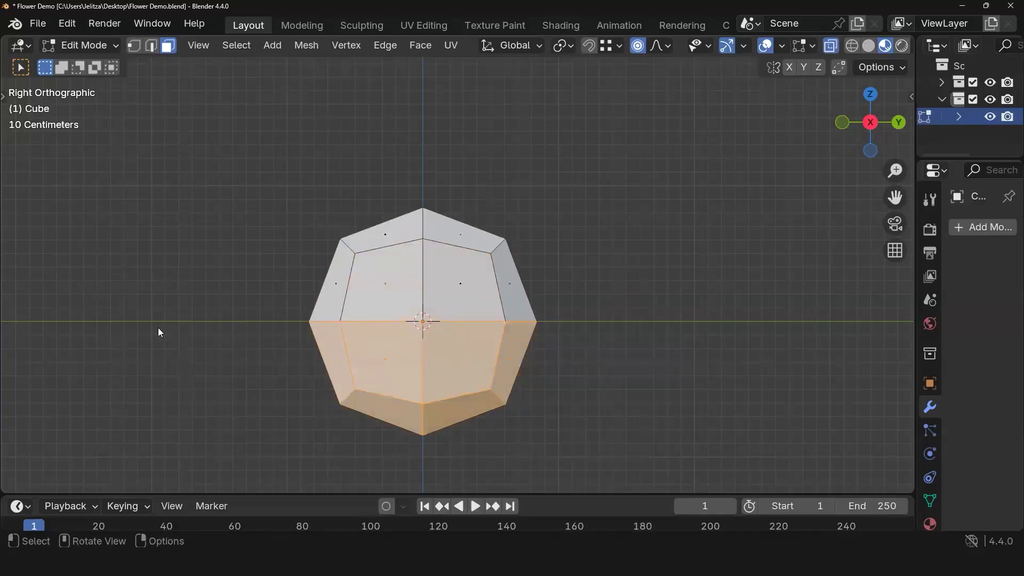
{"action": "key", "text": "x"}
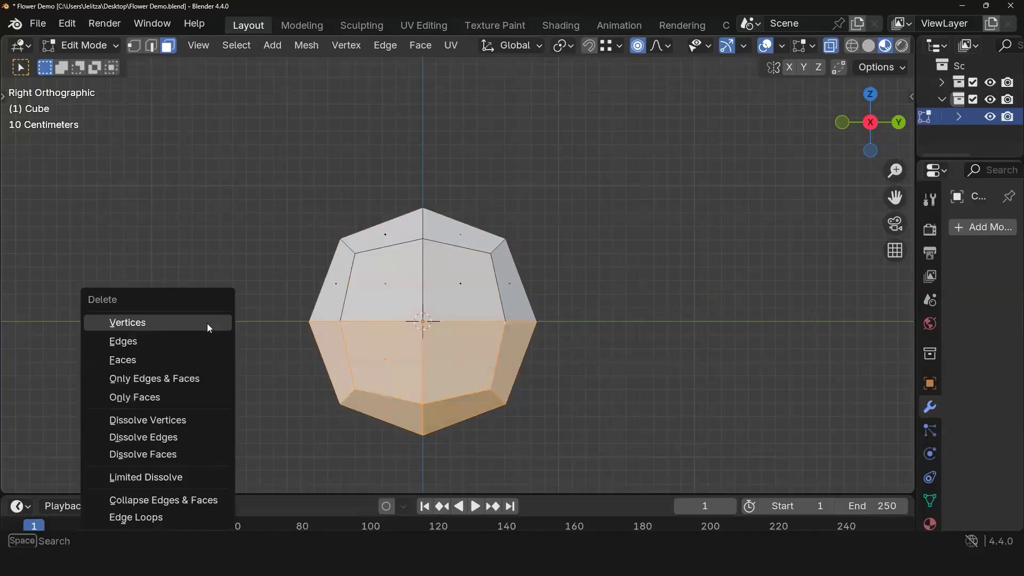
{"action": "left_click", "coordinate": [160, 360]}
{"action": "middle_click_drag", "start_coordinate": [429, 345], "coordinate": [490, 345]}
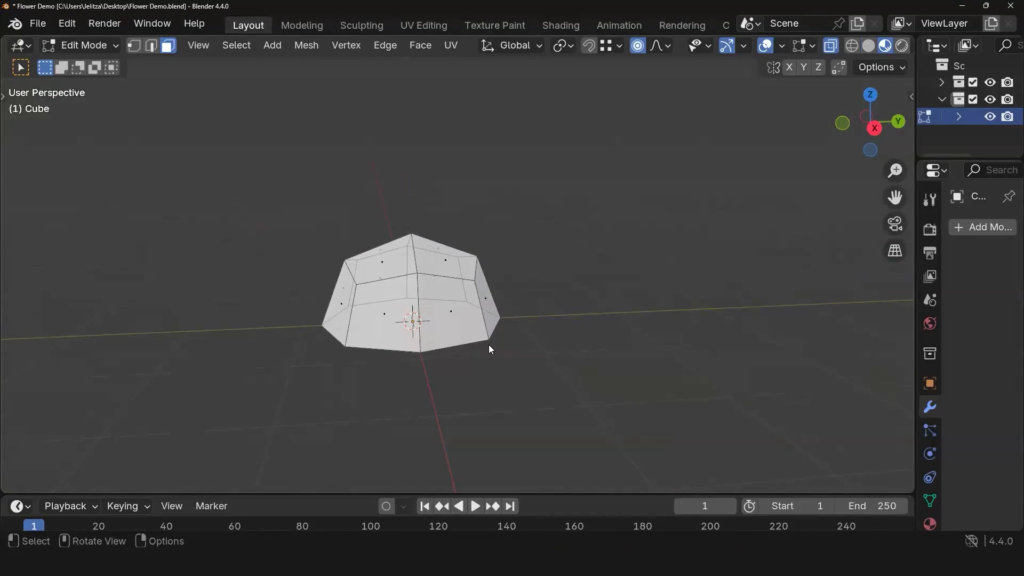
Step: Flatten the whole remaining half dome by scaling it to 0 along Z, and deselect the mesh
{"action": "key", "text": "a"}
{"action": "key", "text": "s"}
{"action": "key", "text": "z"}
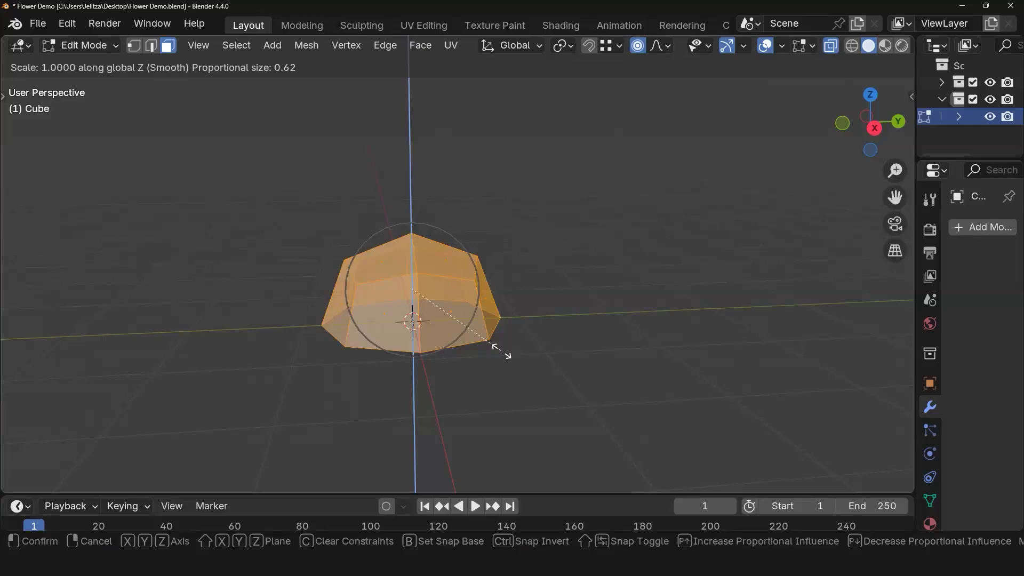
{"action": "key", "text": "0"}
{"action": "key", "text": "Return"}
{"action": "middle_click_drag", "start_coordinate": [514, 358], "coordinate": [542, 310]}
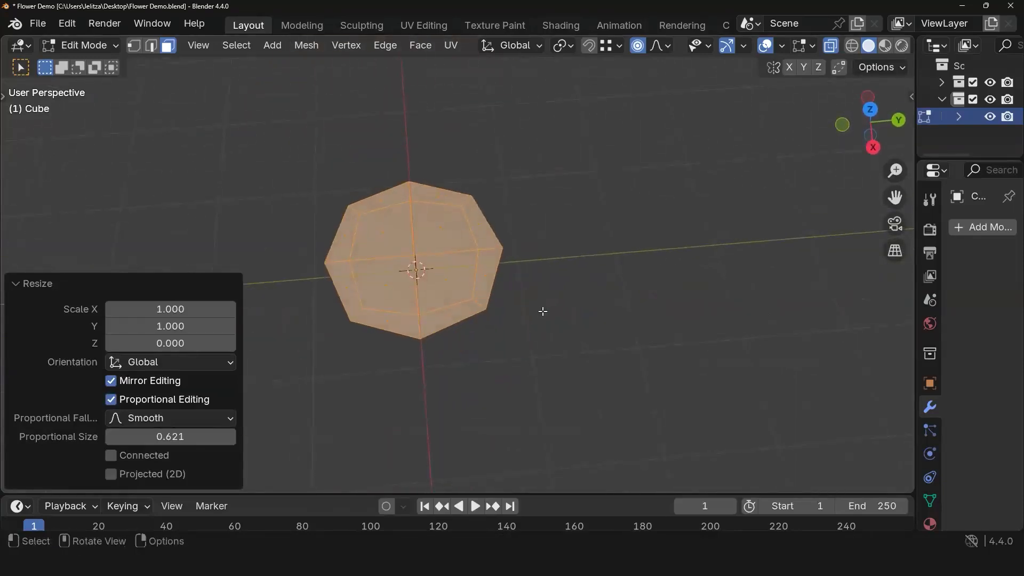
{"action": "left_click", "coordinate": [582, 280]}
{"action": "middle_click_drag", "start_coordinate": [582, 281], "coordinate": [585, 312]}
{"action": "middle_click_drag", "start_coordinate": [629, 366], "coordinate": [653, 438], "text": "shift"}
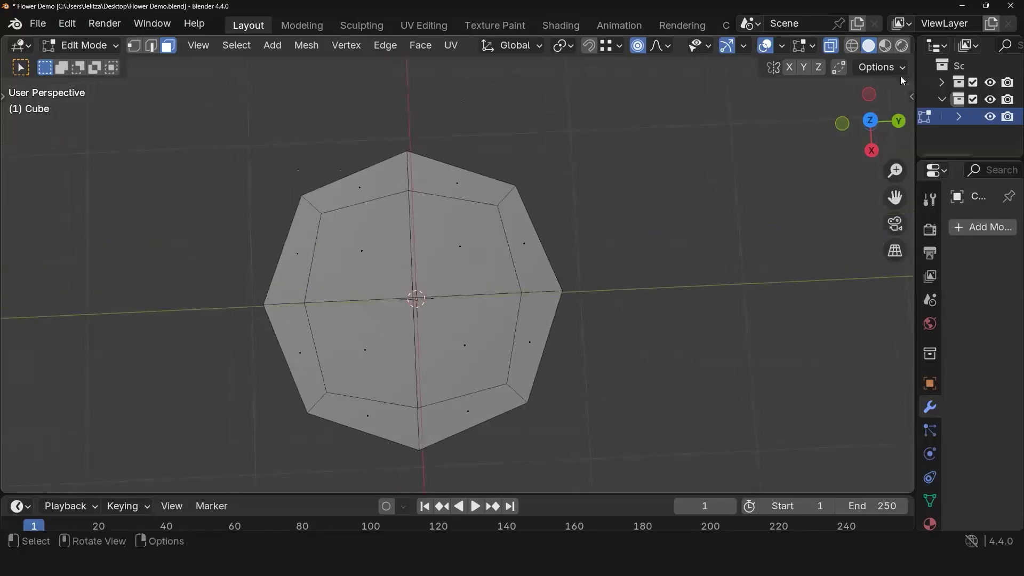
Step: Turn off X-ray and select the complete inner octagonal edge loop in edge select mode
{"action": "left_click", "coordinate": [829, 45]}
{"action": "middle_click_drag", "start_coordinate": [633, 314], "coordinate": [634, 320]}
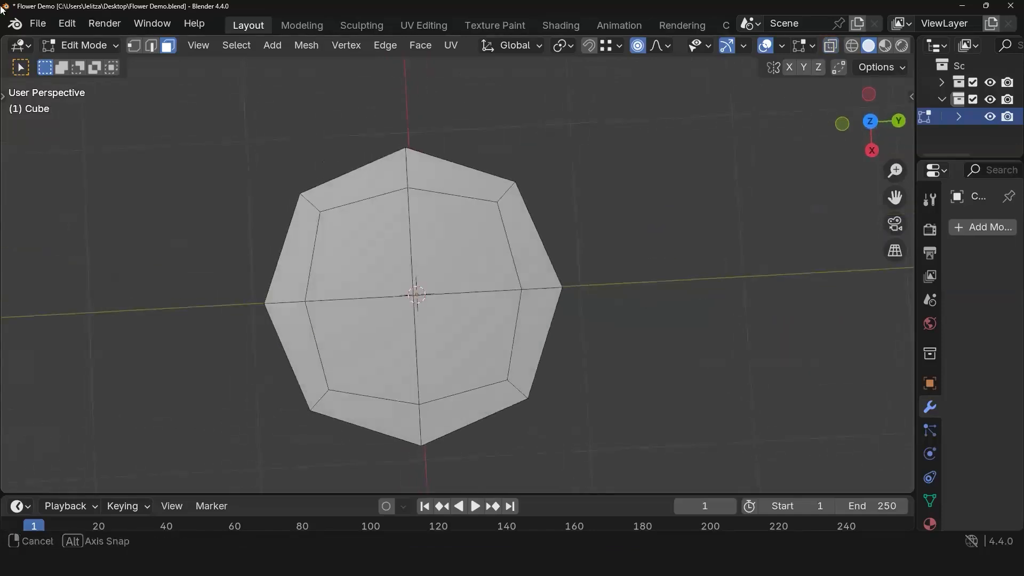
{"action": "left_click", "coordinate": [155, 45]}
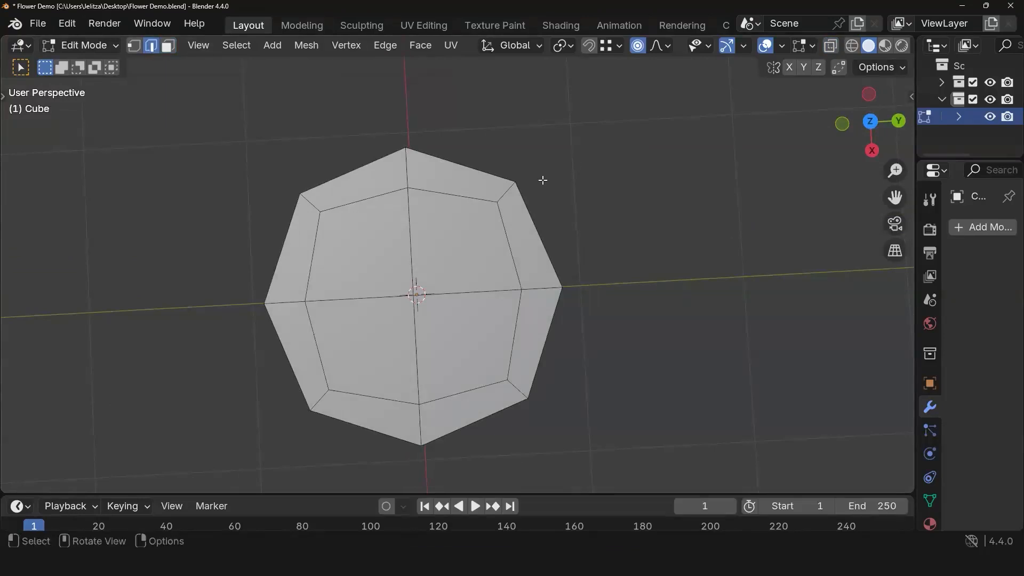
{"action": "left_click", "coordinate": [345, 206], "text": "alt"}
{"action": "left_click", "coordinate": [313, 272], "text": "alt+shift"}
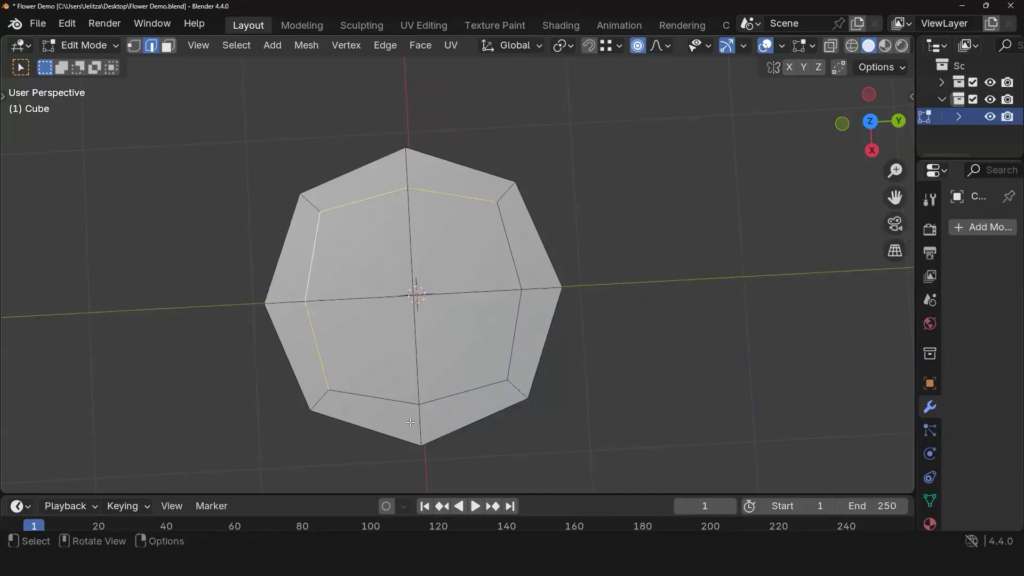
{"action": "left_click", "coordinate": [397, 399], "text": "alt+shift"}
{"action": "left_click", "coordinate": [513, 335], "text": "alt+shift"}
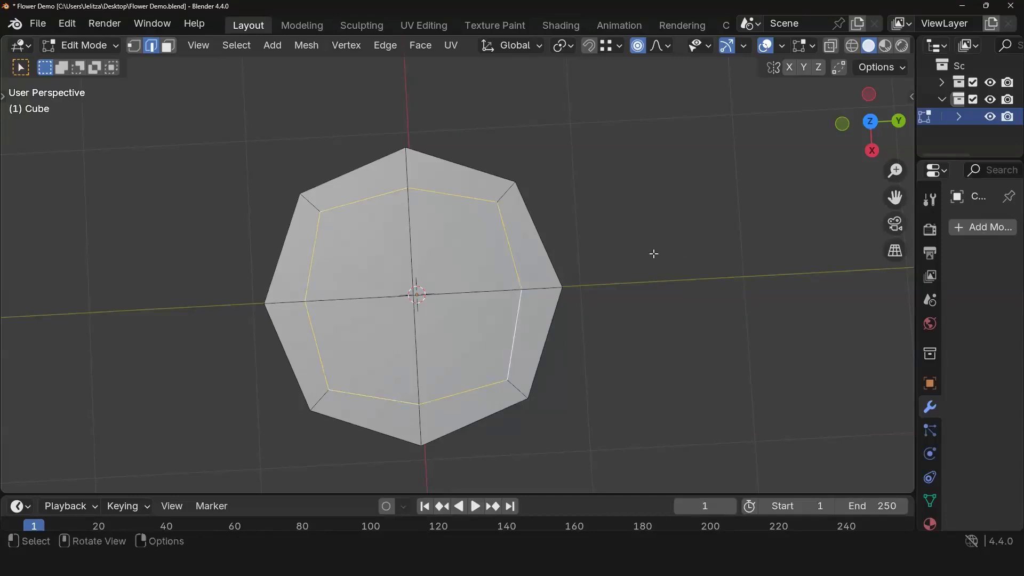
Step: Disable proportional editing and scale the selected inner edge loop to about 0.739 toward the center
{"action": "key", "text": "s"}
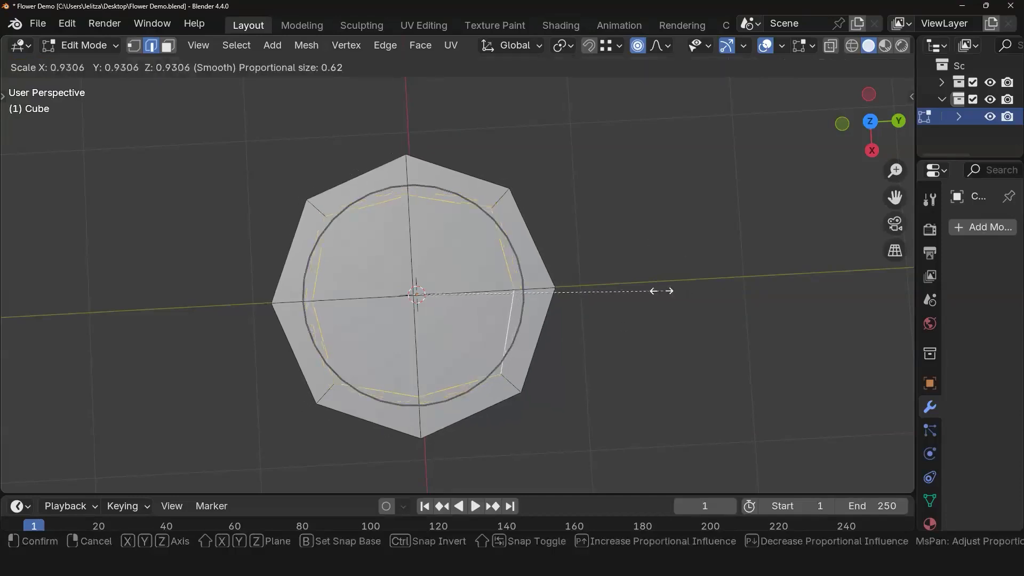
{"action": "key", "text": "Escape"}
{"action": "left_click", "coordinate": [638, 46]}
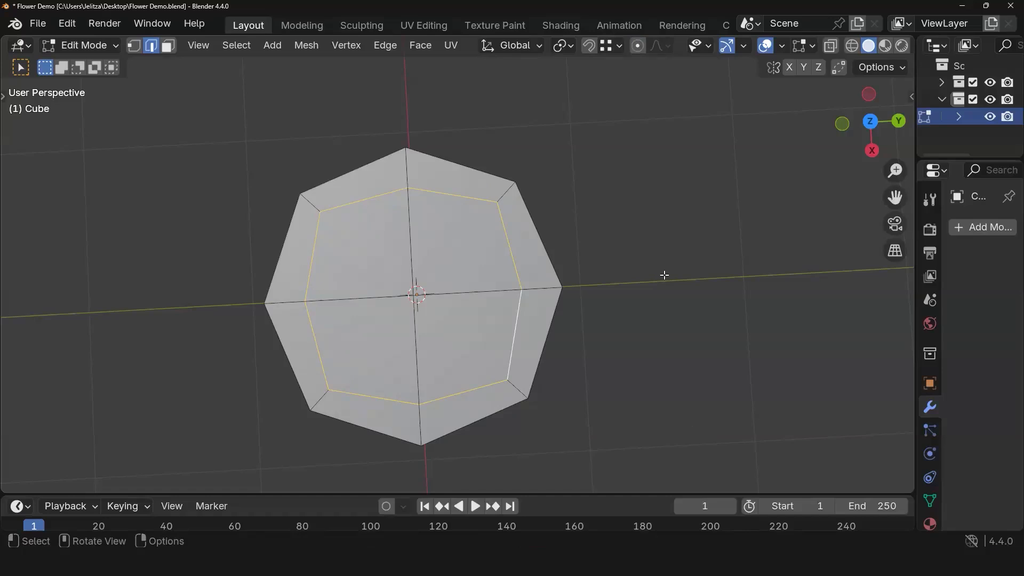
{"action": "key", "text": "s"}
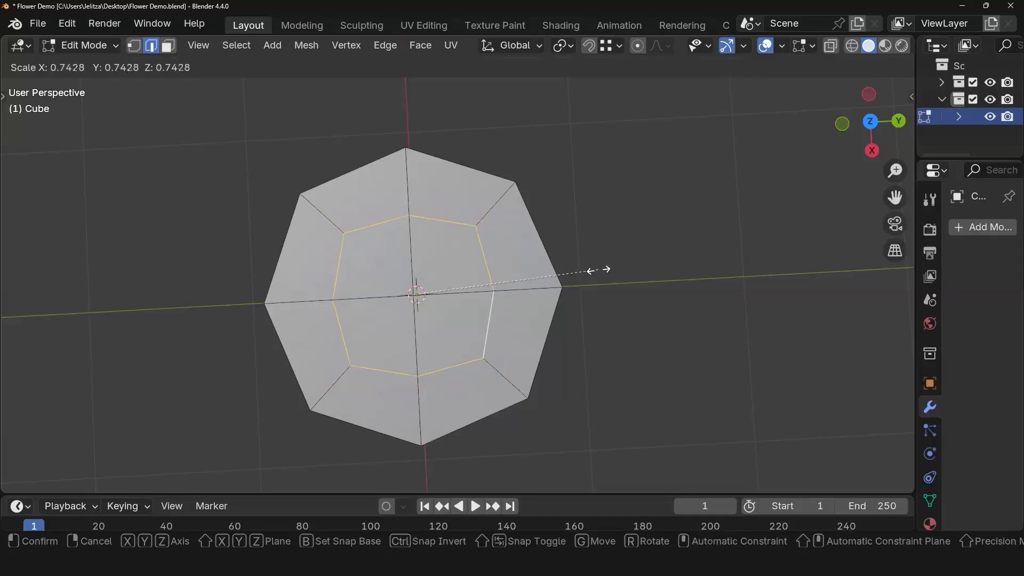
{"action": "left_click", "coordinate": [617, 271]}
{"action": "middle_click_drag", "start_coordinate": [611, 305], "coordinate": [281, 208]}
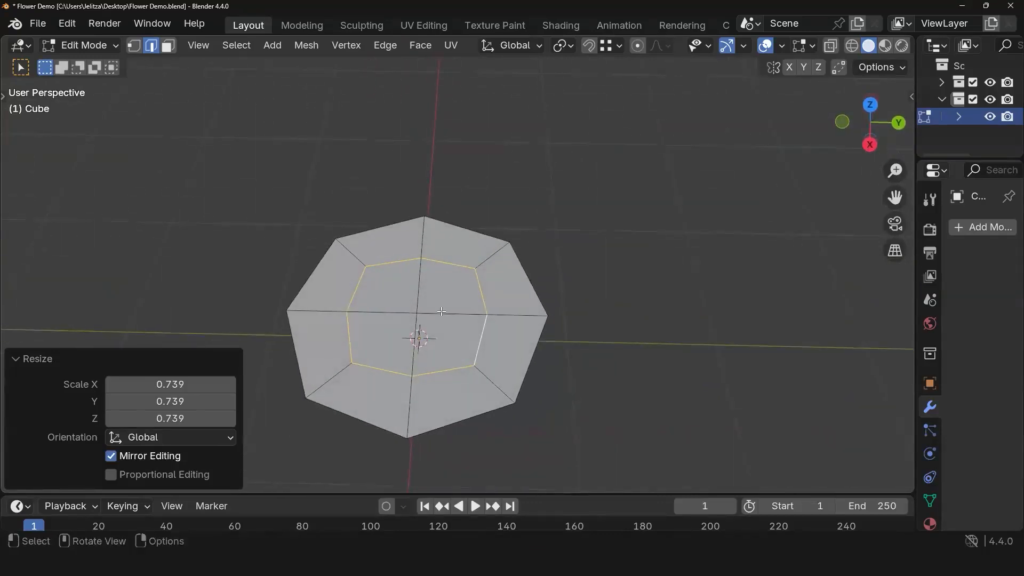
Step: Try subdividing all faces of the octagonal mesh with one cut
{"action": "left_click", "coordinate": [168, 45]}
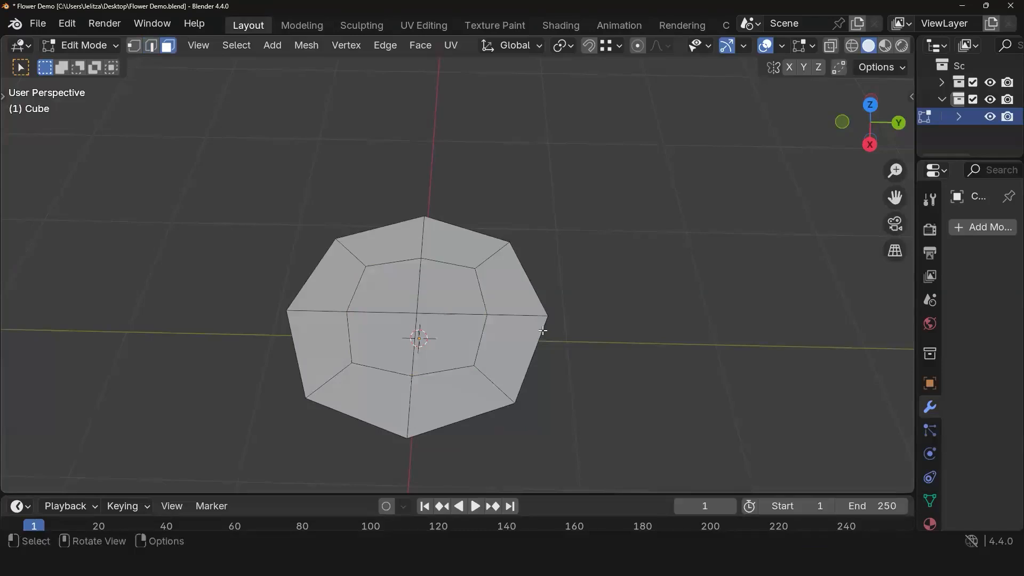
{"action": "key", "text": "a"}
{"action": "scroll", "coordinate": [485, 323], "scroll_direction": "up", "scroll_amount": 2}
{"action": "scroll", "coordinate": [462, 307], "scroll_direction": "down", "scroll_amount": 1}
{"action": "middle_click_drag", "start_coordinate": [443, 332], "coordinate": [454, 313]}
{"action": "right_click", "coordinate": [456, 295]}
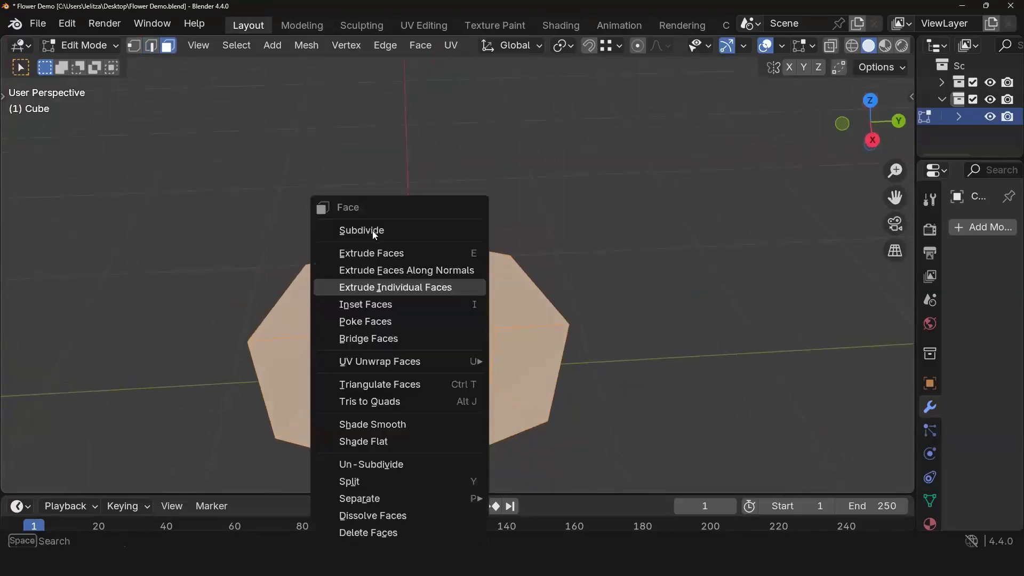
{"action": "left_click", "coordinate": [373, 228]}
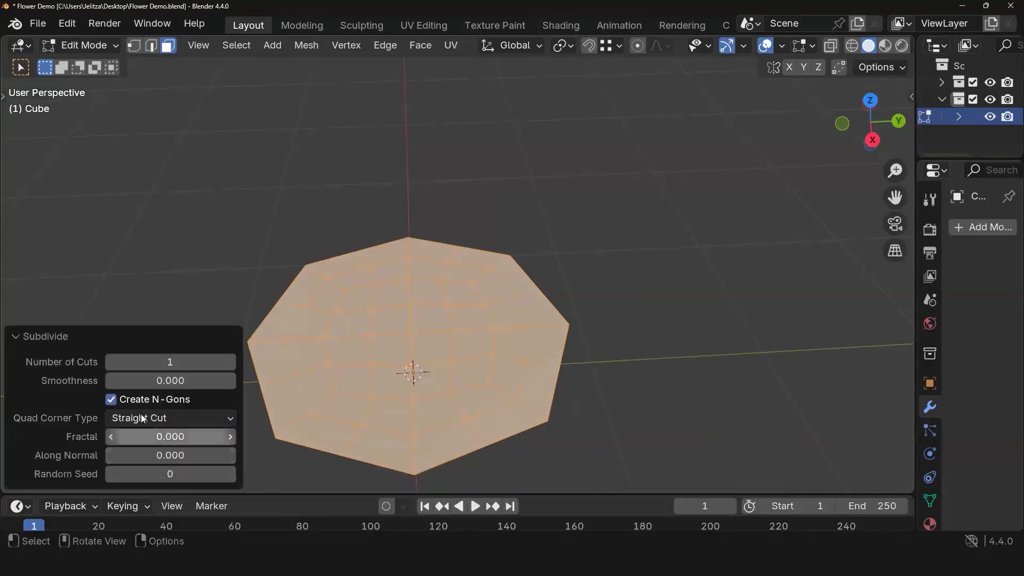
{"action": "middle_click_drag", "start_coordinate": [585, 364], "coordinate": [566, 442]}
{"action": "key", "text": "ctrl+z"}
{"action": "middle_click_drag", "start_coordinate": [523, 376], "coordinate": [558, 361]}
{"action": "left_click", "coordinate": [626, 362]}
{"action": "scroll", "coordinate": [431, 383], "scroll_direction": "down", "scroll_amount": 1}
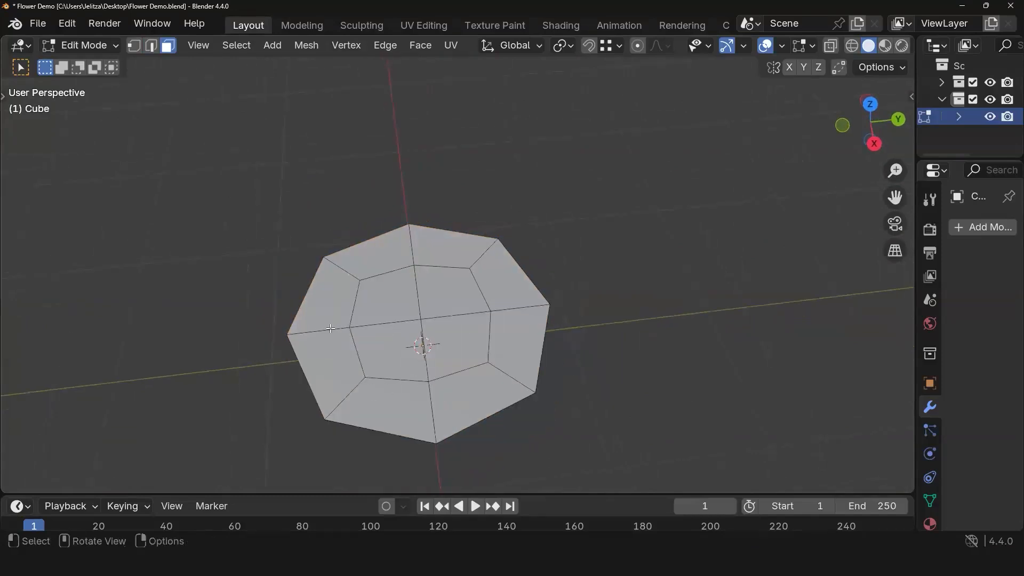
Step: Add one centered loop cut between the inner edge loop and the outer border of the octagon
{"action": "key", "text": "ctrl+r"}
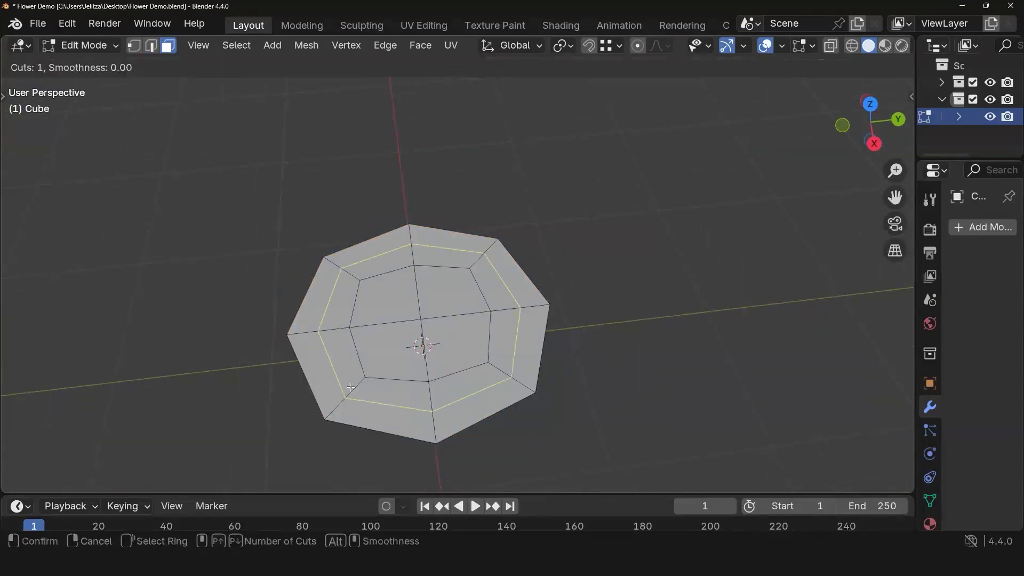
{"action": "left_click", "coordinate": [351, 387]}
{"action": "right_click", "coordinate": [370, 388]}
{"action": "middle_click_drag", "start_coordinate": [571, 395], "coordinate": [602, 344]}
{"action": "scroll", "coordinate": [603, 343], "scroll_direction": "up", "scroll_amount": 2}
Step: Select the whole innermost edge loop and scale it to about 0.765 toward the center
{"action": "middle_click_drag", "start_coordinate": [657, 315], "coordinate": [193, 96]}
{"action": "scroll", "coordinate": [647, 331], "scroll_direction": "down", "scroll_amount": 2}
{"action": "left_click", "coordinate": [646, 330]}
{"action": "left_click", "coordinate": [409, 256], "text": "alt"}
{"action": "left_click", "coordinate": [410, 256], "text": "alt+shift"}
{"action": "left_click", "coordinate": [481, 288], "text": "alt+shift"}
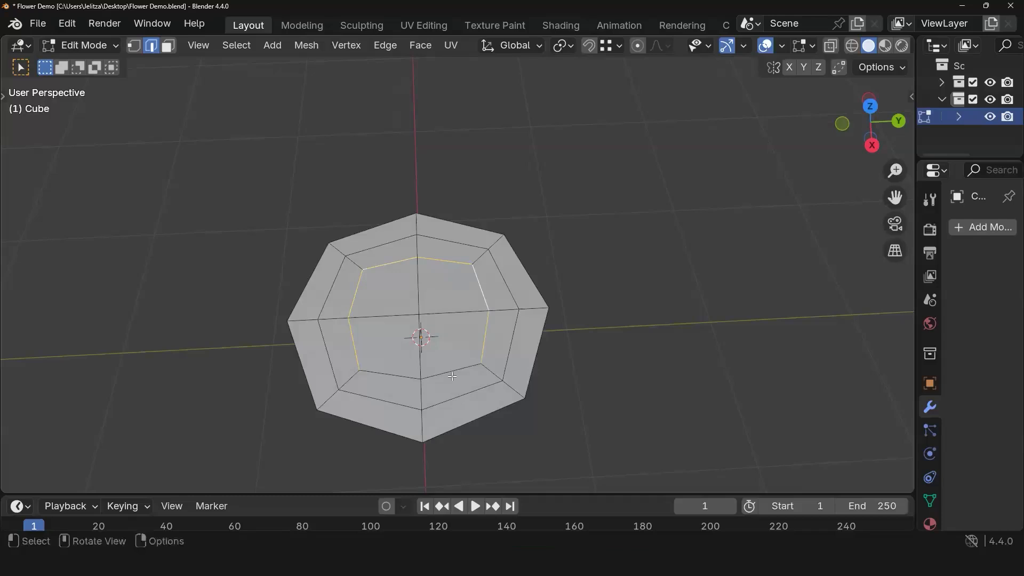
{"action": "left_click", "coordinate": [459, 383], "text": "alt+shift"}
{"action": "key", "text": "s"}
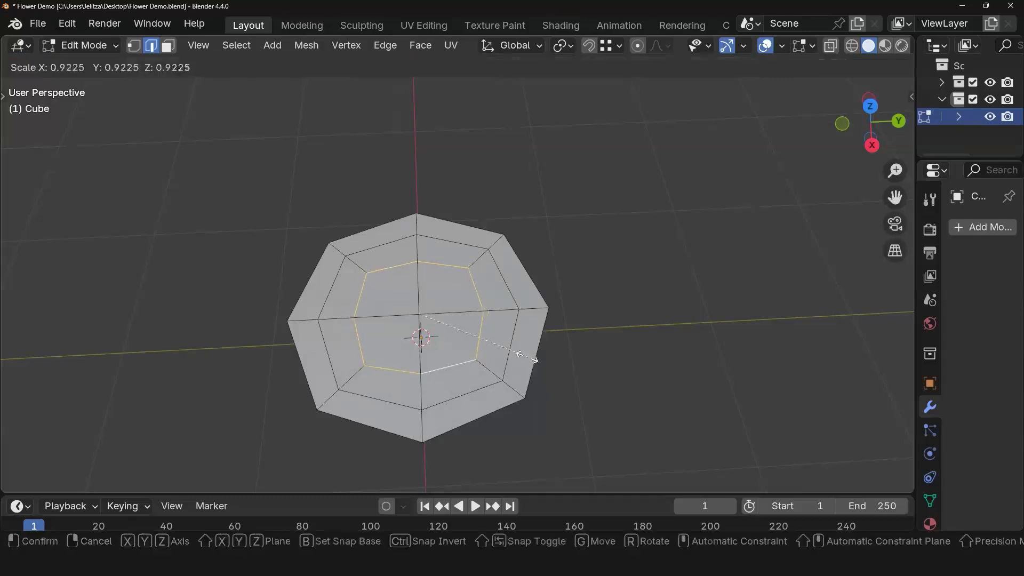
{"action": "left_click", "coordinate": [495, 385]}
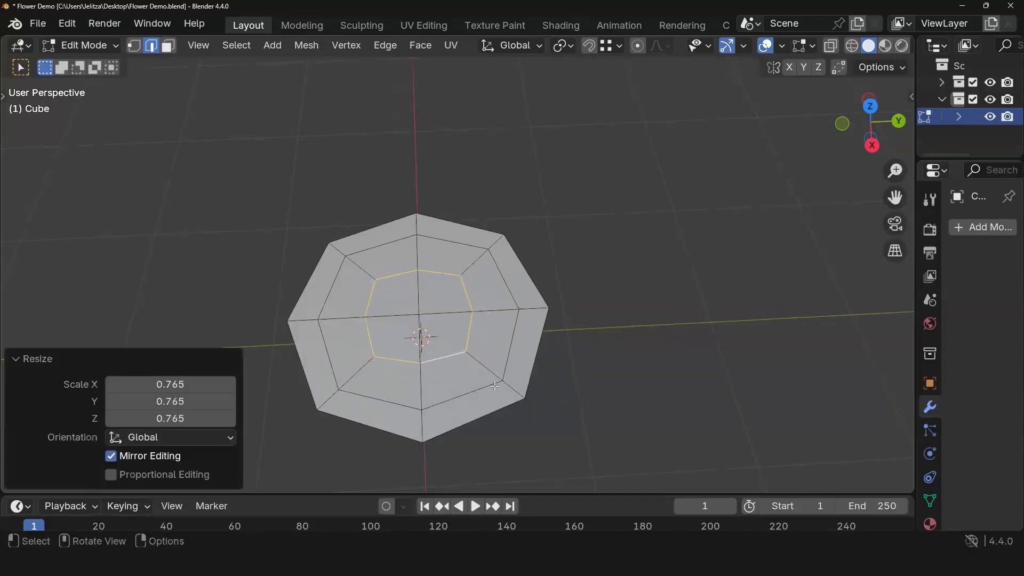
Step: Select the middle edge loop, scale it slightly inward to even out the ring spacing, and deselect it
{"action": "left_click", "coordinate": [622, 387]}
{"action": "left_click", "coordinate": [480, 390], "text": "alt"}
{"action": "key", "text": "s"}
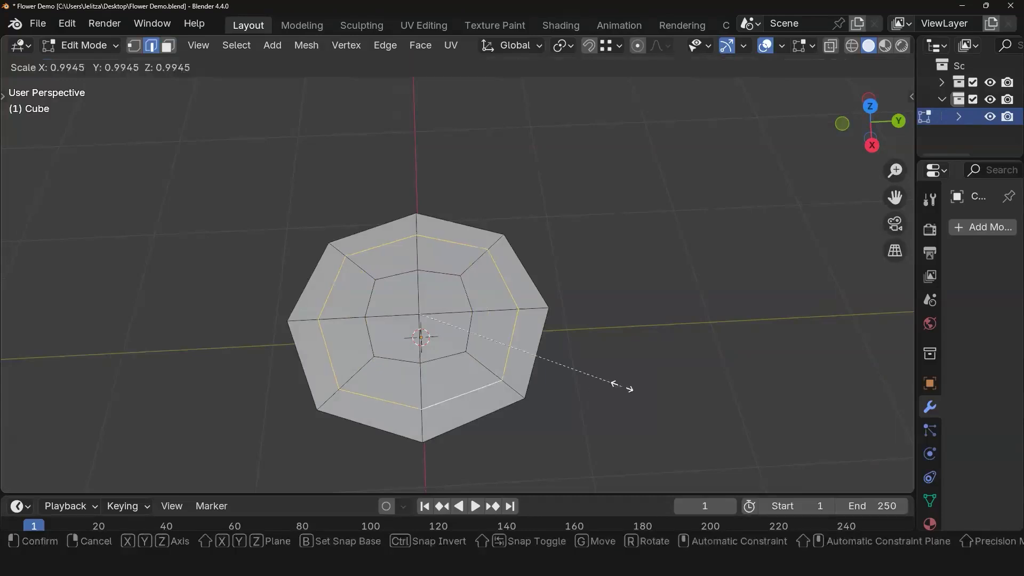
{"action": "left_click", "coordinate": [591, 380]}
{"action": "middle_click_drag", "start_coordinate": [597, 303], "coordinate": [543, 241]}
{"action": "left_click", "coordinate": [598, 386]}
{"action": "middle_click_drag", "start_coordinate": [590, 189], "coordinate": [912, 268]}
Step: In Object Mode, widen the properties area and give the octagonal mesh a new material named Flower2_Masked
{"action": "key", "text": "Tab"}
{"action": "left_click_drag", "start_coordinate": [916, 267], "coordinate": [607, 272]}
{"action": "scroll", "coordinate": [624, 363], "scroll_direction": "down", "scroll_amount": 1}
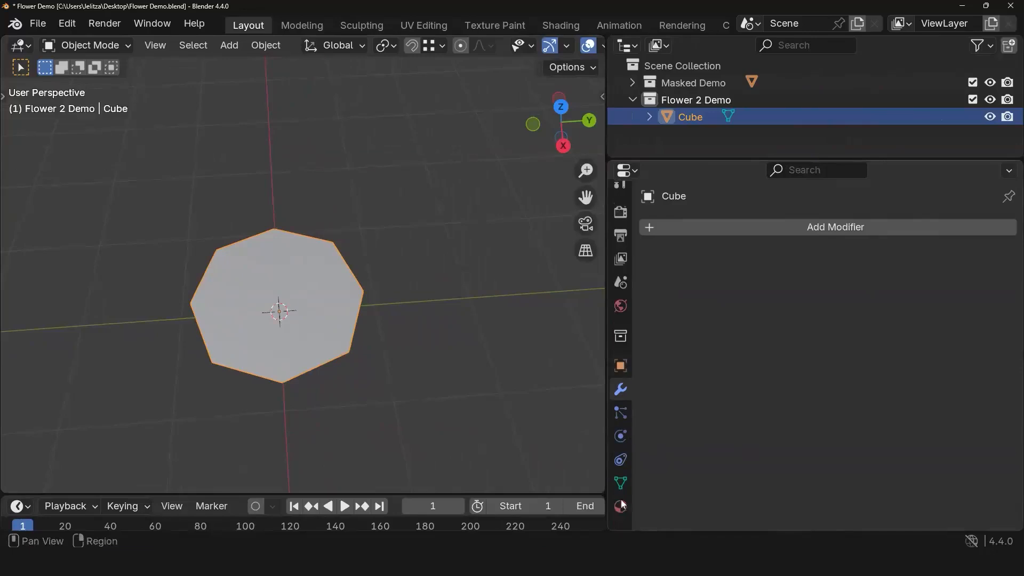
{"action": "left_click", "coordinate": [618, 509]}
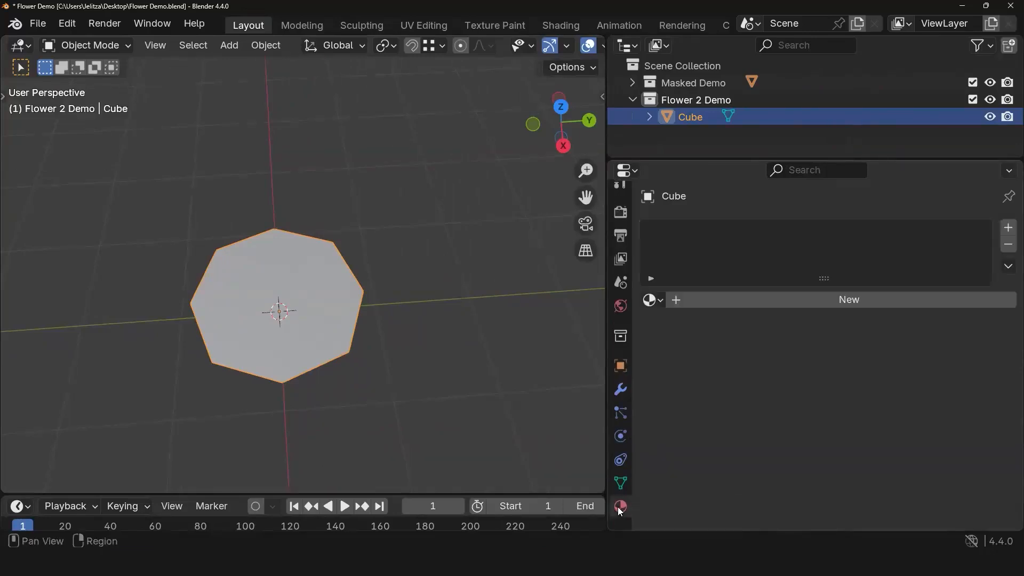
{"action": "left_click", "coordinate": [838, 301]}
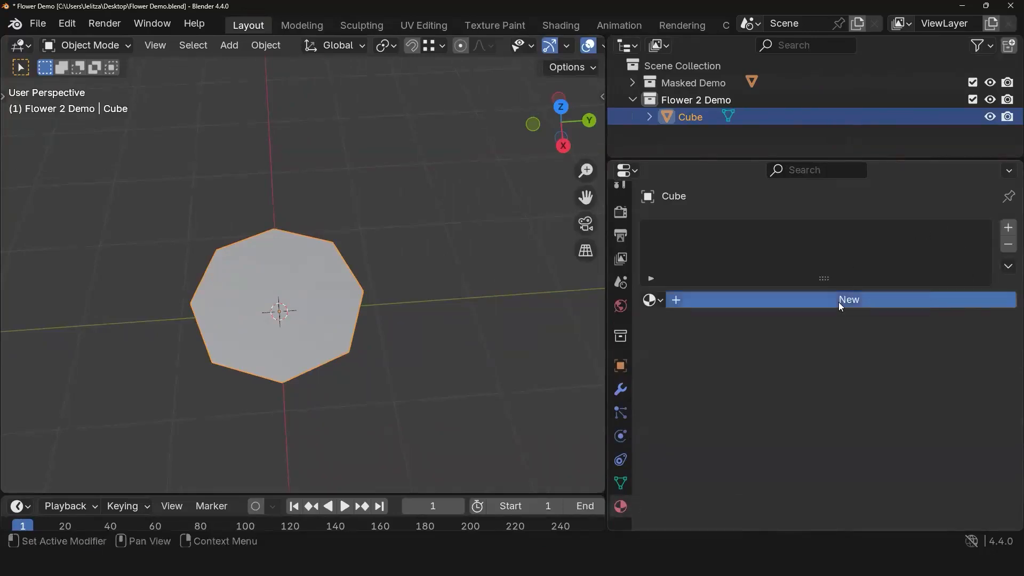
{"action": "left_click", "coordinate": [726, 302]}
{"action": "type", "text": "Flower2"}
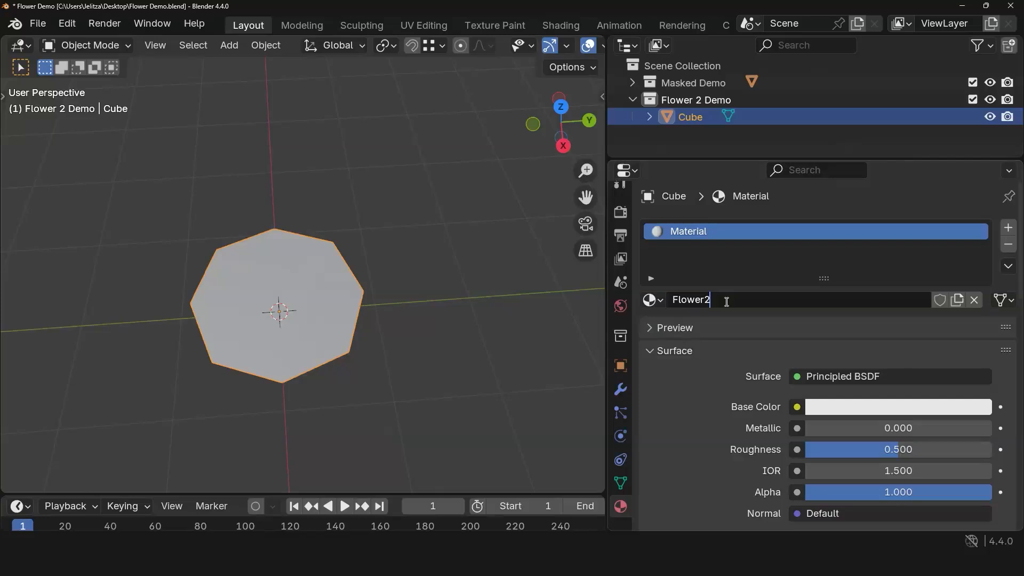
{"action": "type", "text": "_Masked"}
{"action": "key", "text": "Return"}
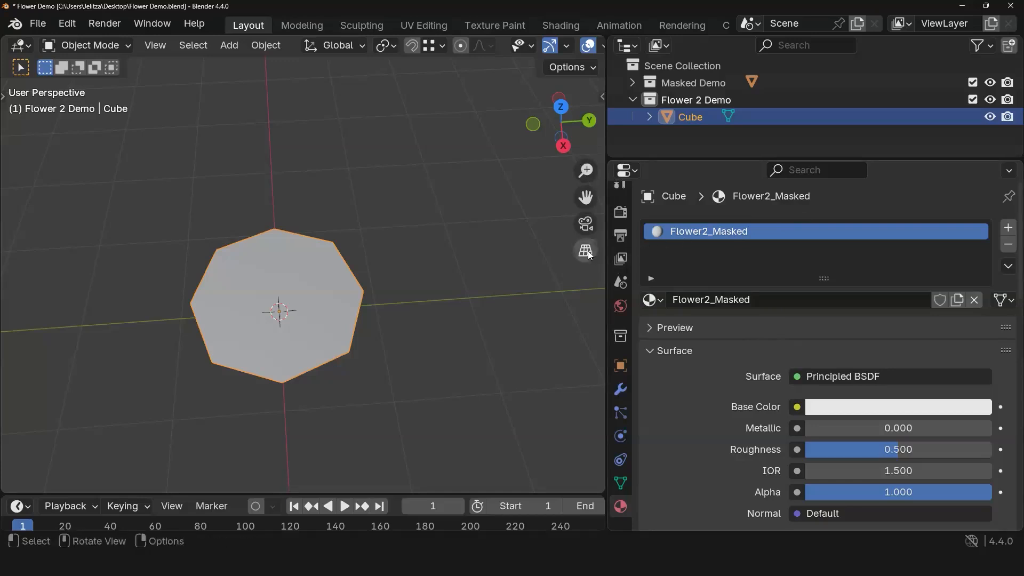
Step: Assign an Image Texture to the Base Color of the Flower2_Masked material
{"action": "middle_click_drag", "start_coordinate": [302, 352], "coordinate": [369, 344]}
{"action": "scroll", "coordinate": [340, 350], "scroll_direction": "up", "scroll_amount": 3}
{"action": "middle_click_drag", "start_coordinate": [431, 327], "coordinate": [449, 240], "text": "shift"}
{"action": "middle_click_drag", "start_coordinate": [449, 240], "coordinate": [437, 276]}
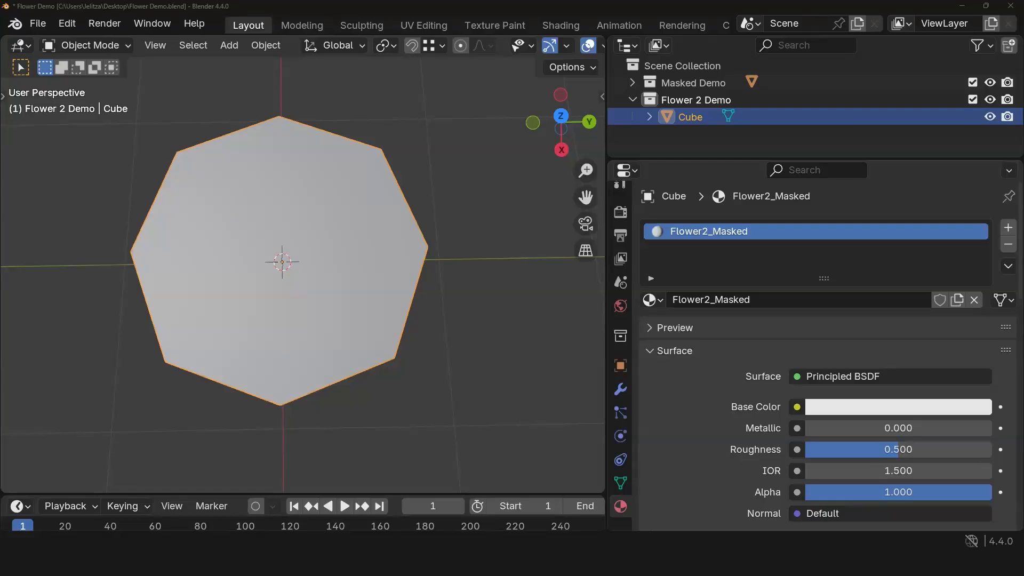
{"action": "left_click", "coordinate": [797, 408]}
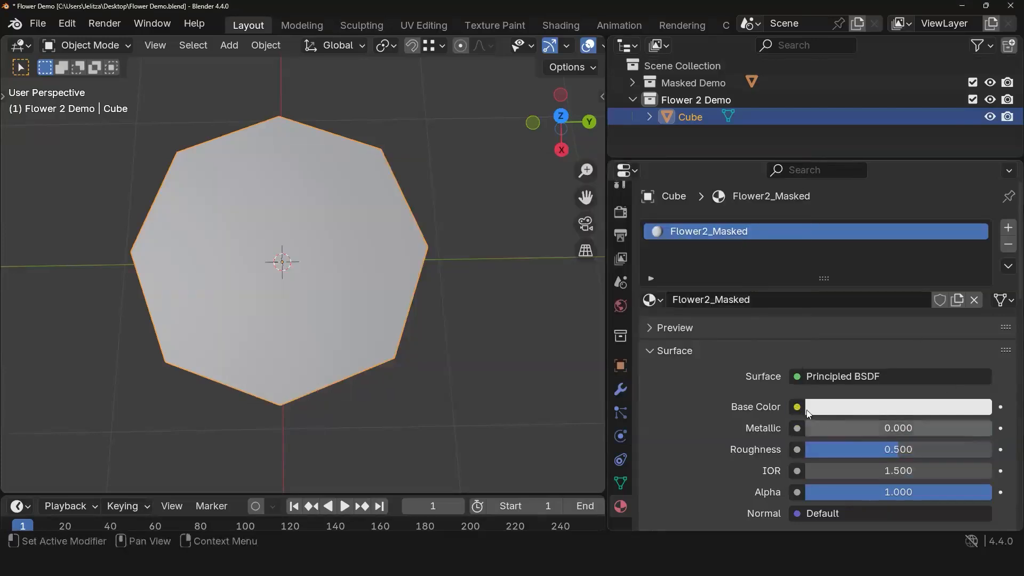
{"action": "left_click", "coordinate": [797, 407]}
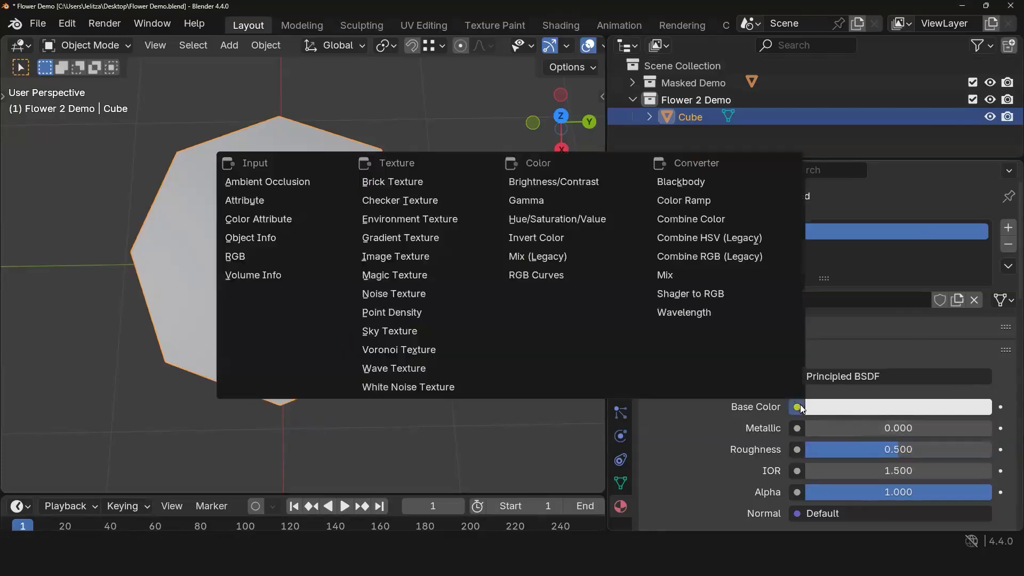
{"action": "left_click", "coordinate": [392, 257]}
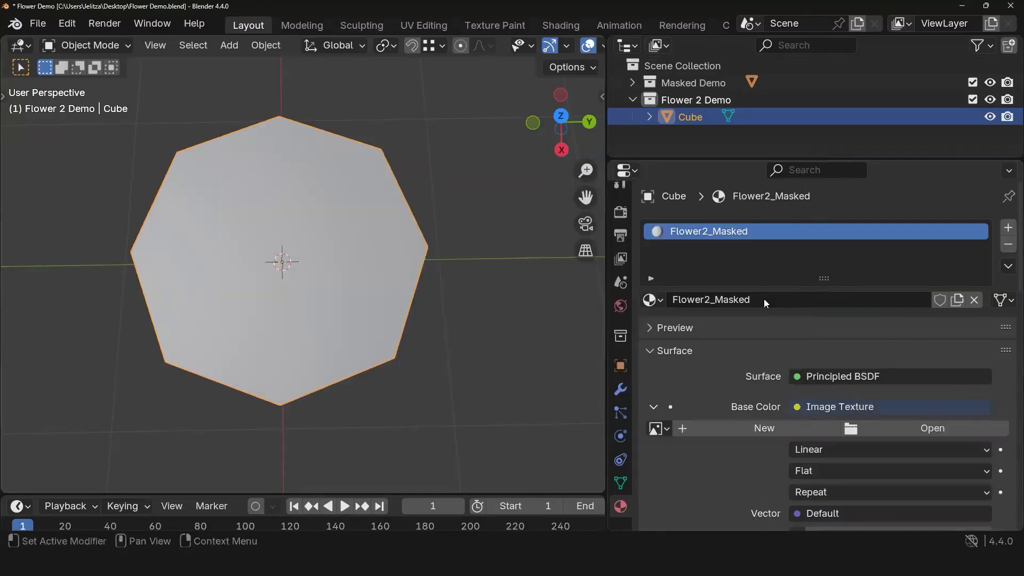
Step: Load Flower2_BA.png from the Week 6 New Creators Flower folder on the Desktop as the Base Color image
{"action": "left_click", "coordinate": [882, 429]}
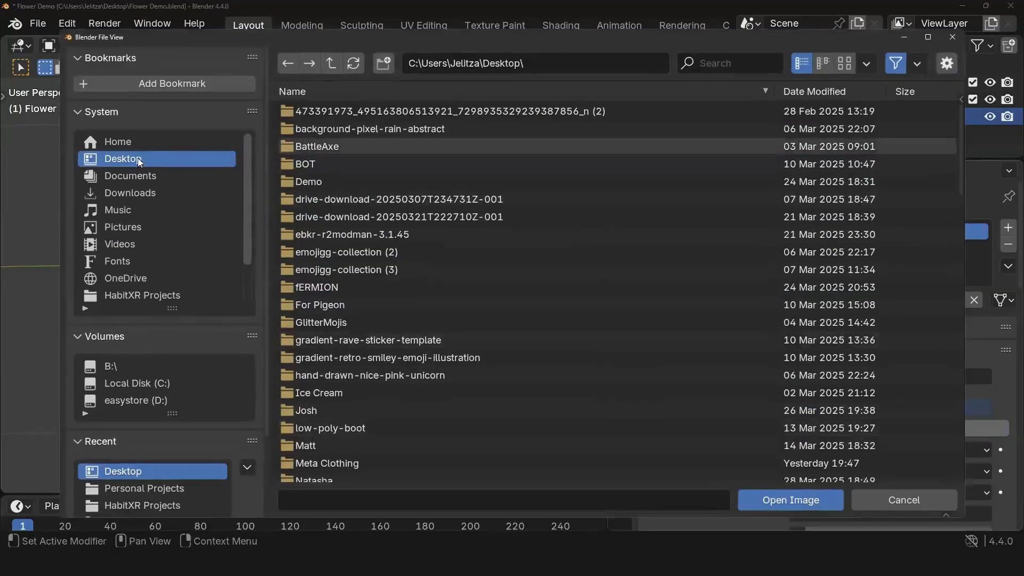
{"action": "scroll", "coordinate": [346, 311], "scroll_direction": "down", "scroll_amount": 8}
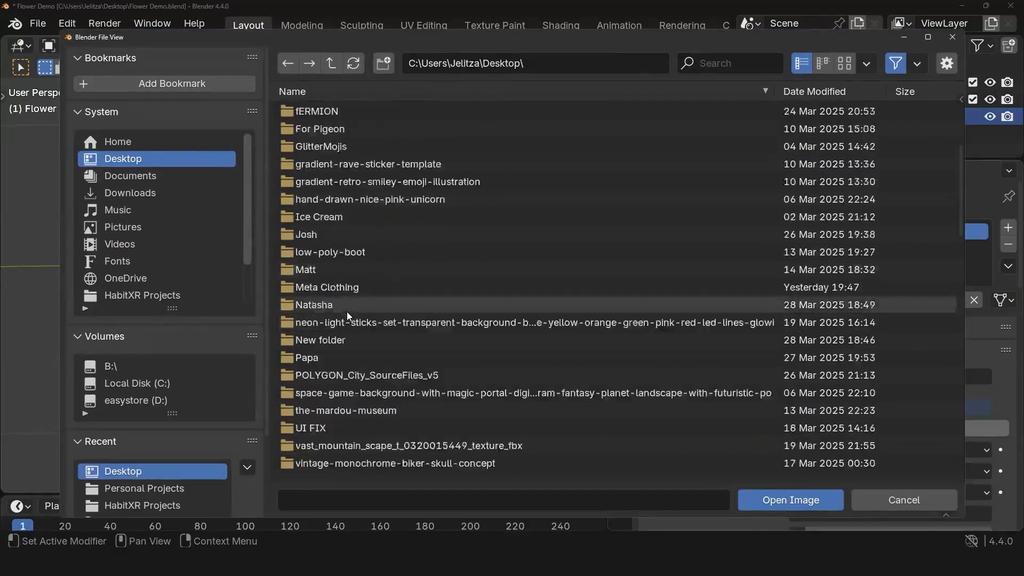
{"action": "scroll", "coordinate": [348, 310], "scroll_direction": "down", "scroll_amount": 7}
{"action": "scroll", "coordinate": [348, 311], "scroll_direction": "up", "scroll_amount": 7}
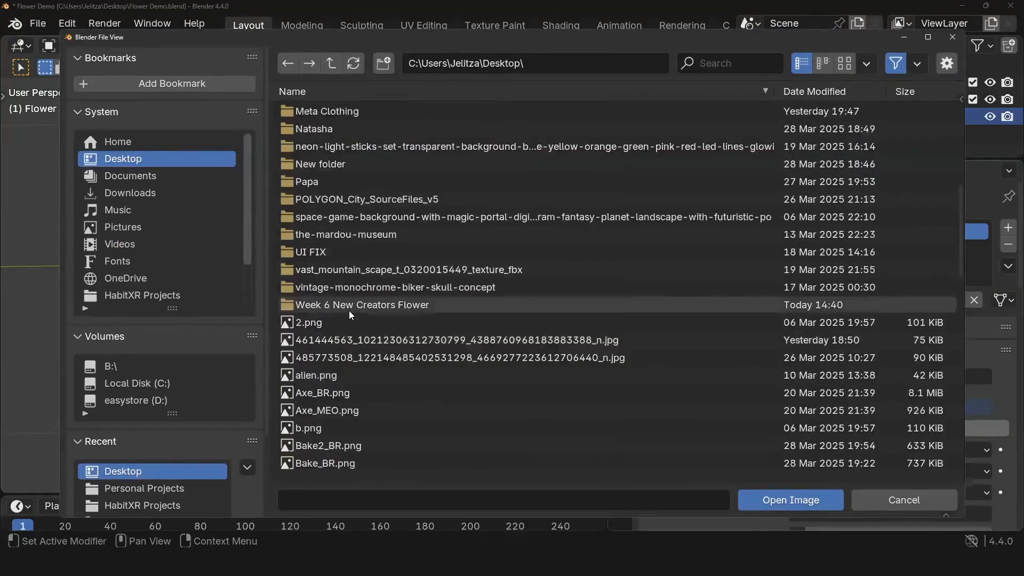
{"action": "scroll", "coordinate": [349, 310], "scroll_direction": "up", "scroll_amount": 2}
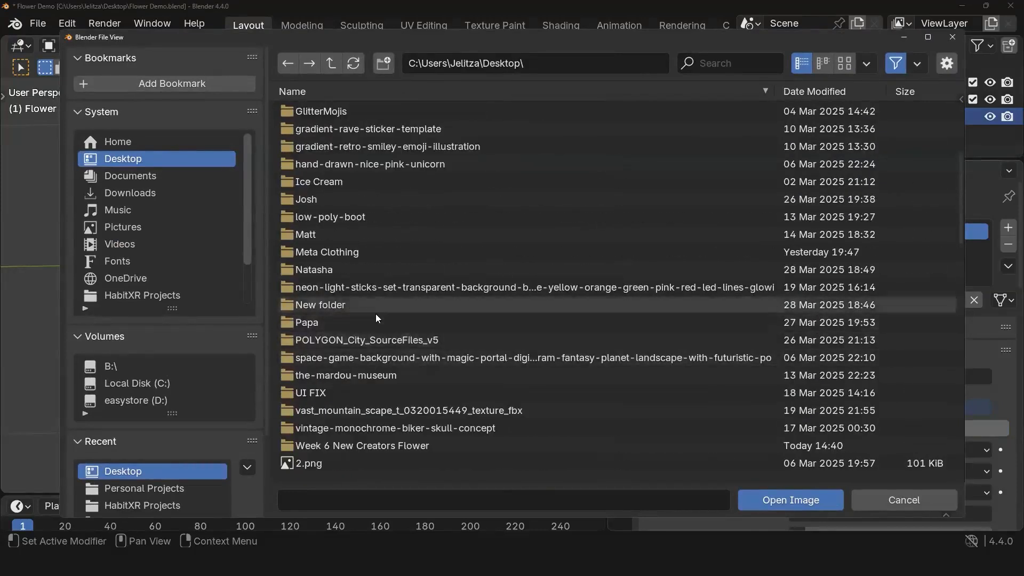
{"action": "scroll", "coordinate": [375, 315], "scroll_direction": "down", "scroll_amount": 2}
{"action": "scroll", "coordinate": [388, 342], "scroll_direction": "up", "scroll_amount": 3}
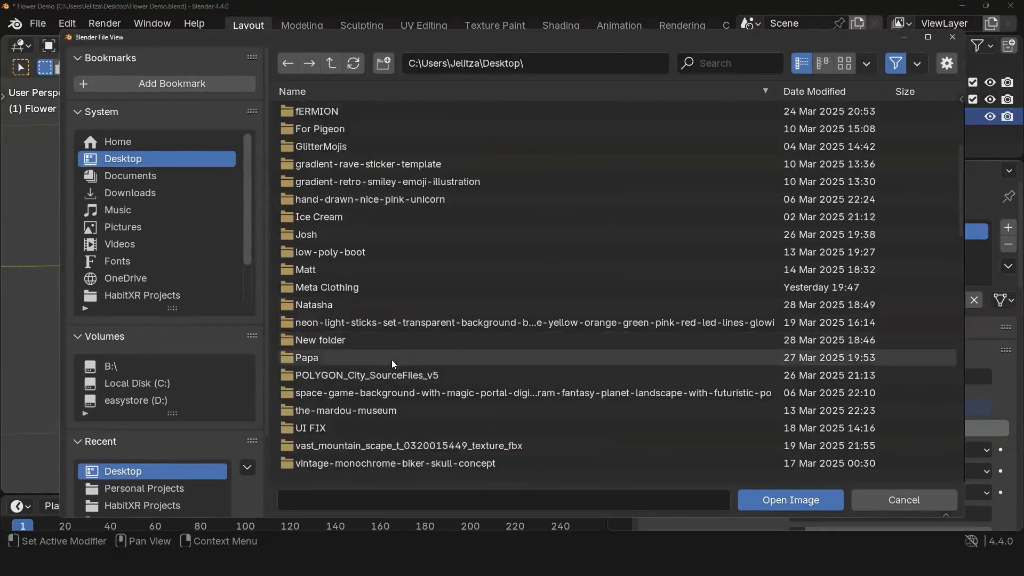
{"action": "scroll", "coordinate": [387, 351], "scroll_direction": "up", "scroll_amount": 3}
{"action": "scroll", "coordinate": [387, 350], "scroll_direction": "up", "scroll_amount": 2}
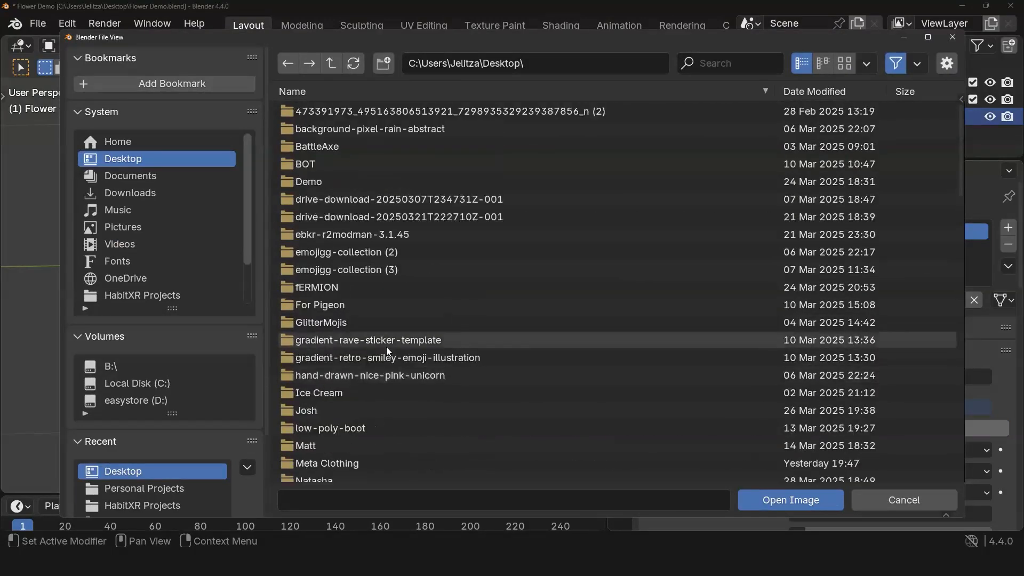
{"action": "scroll", "coordinate": [387, 347], "scroll_direction": "down", "scroll_amount": 6}
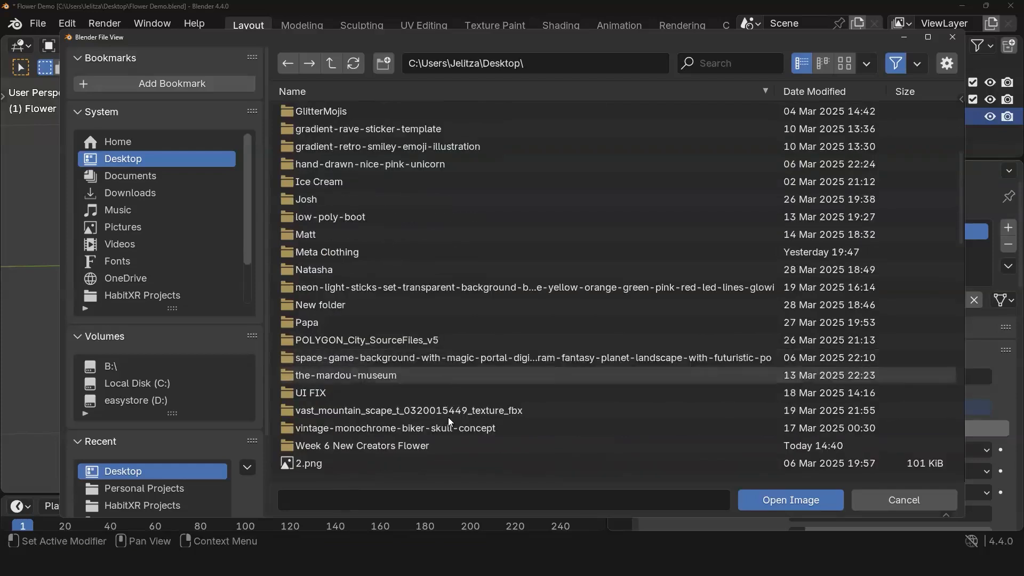
{"action": "scroll", "coordinate": [449, 413], "scroll_direction": "up", "scroll_amount": 1}
{"action": "scroll", "coordinate": [427, 391], "scroll_direction": "up", "scroll_amount": 3}
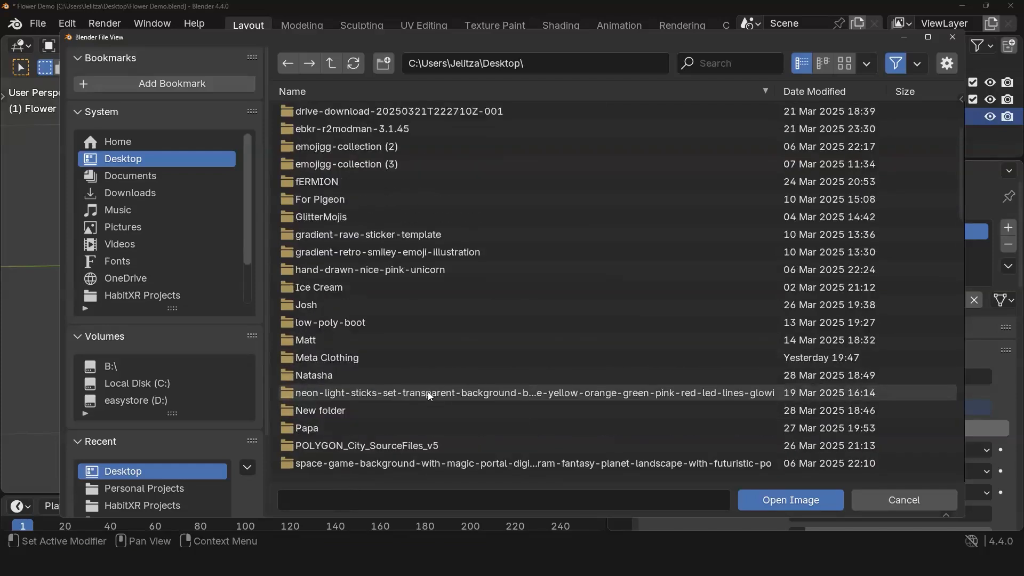
{"action": "scroll", "coordinate": [428, 392], "scroll_direction": "up", "scroll_amount": 2}
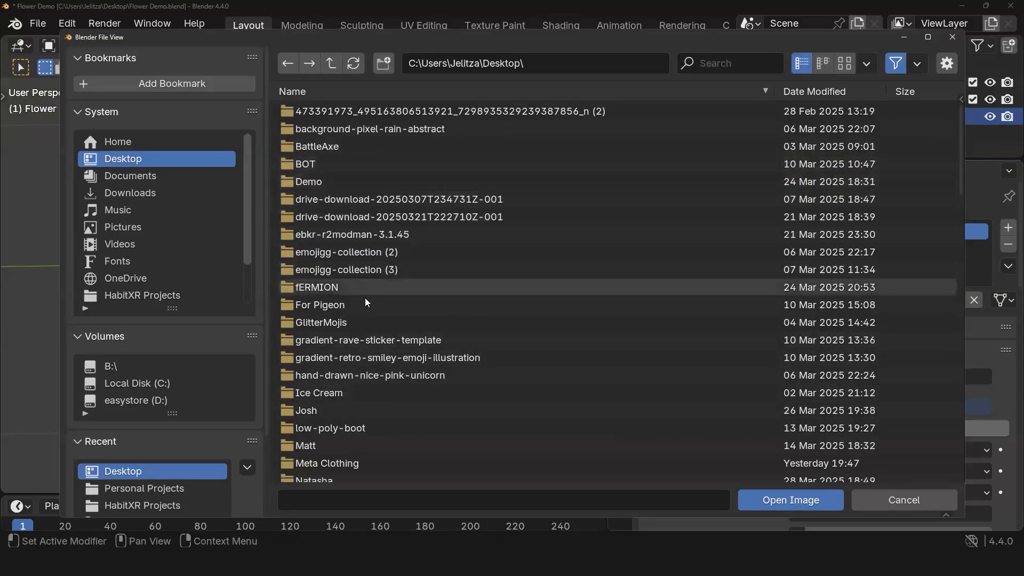
{"action": "scroll", "coordinate": [390, 331], "scroll_direction": "down", "scroll_amount": 5}
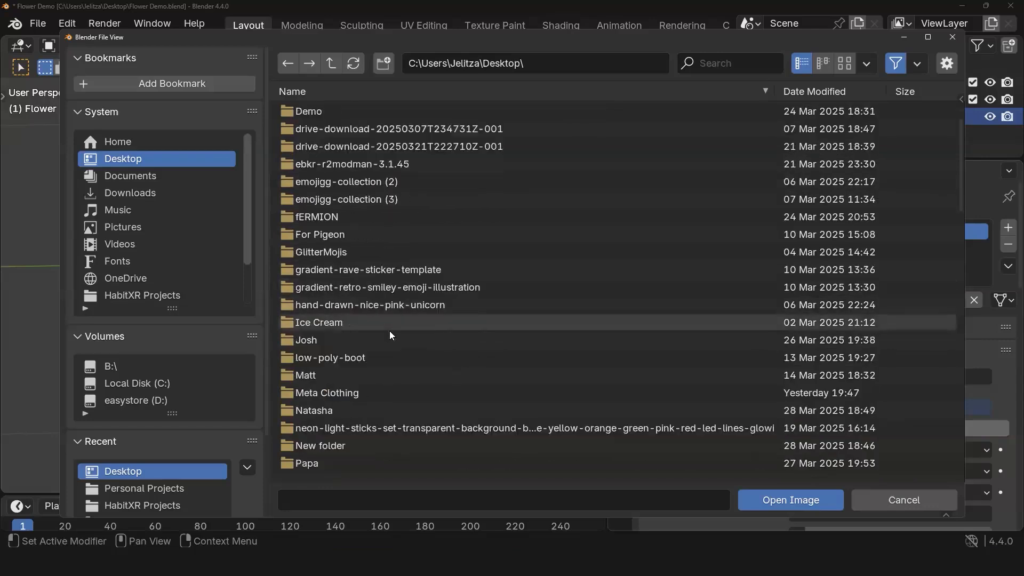
{"action": "scroll", "coordinate": [390, 336], "scroll_direction": "down", "scroll_amount": 2}
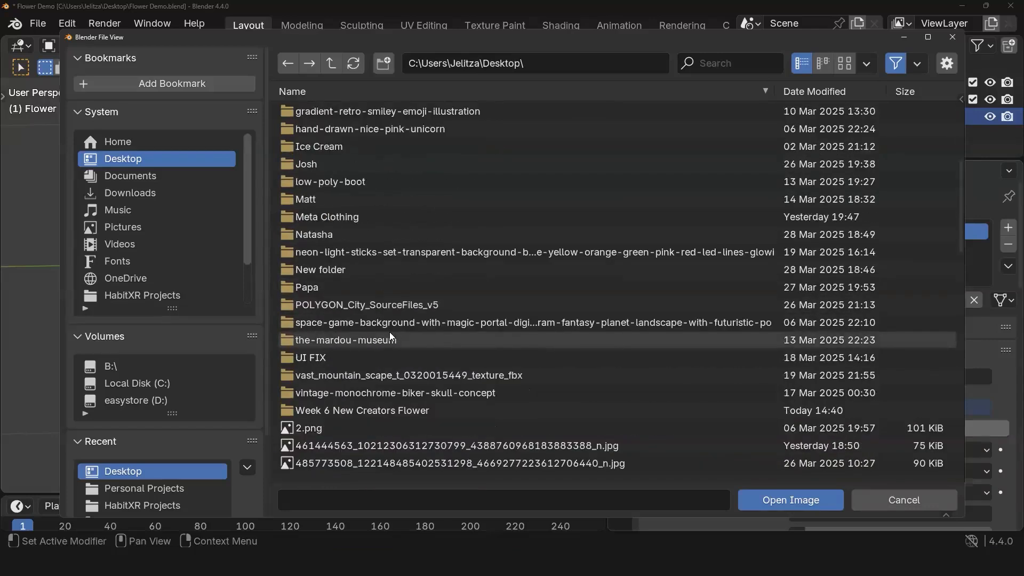
{"action": "left_click", "coordinate": [359, 408]}
{"action": "left_click", "coordinate": [336, 129]}
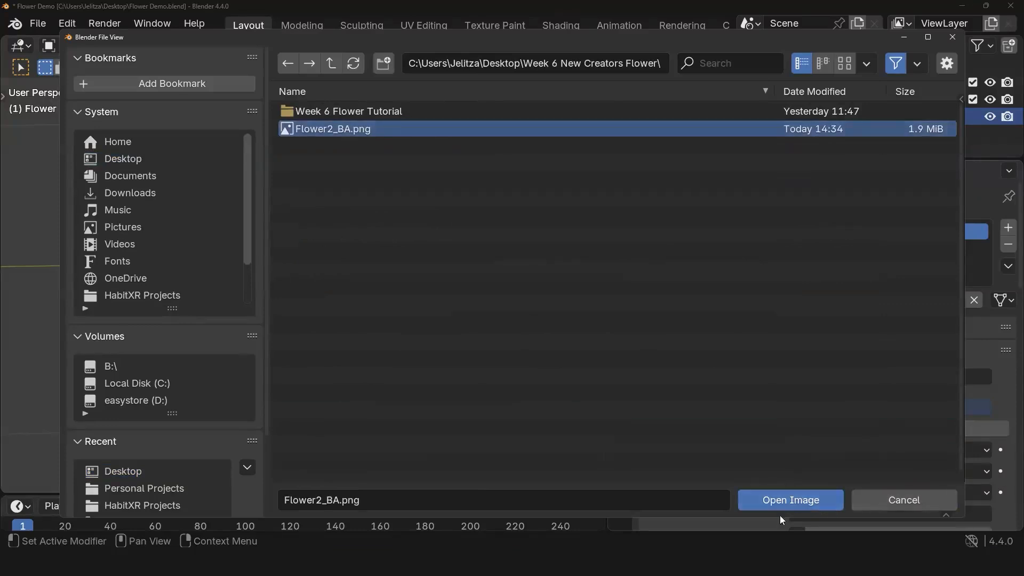
{"action": "left_click", "coordinate": [785, 498]}
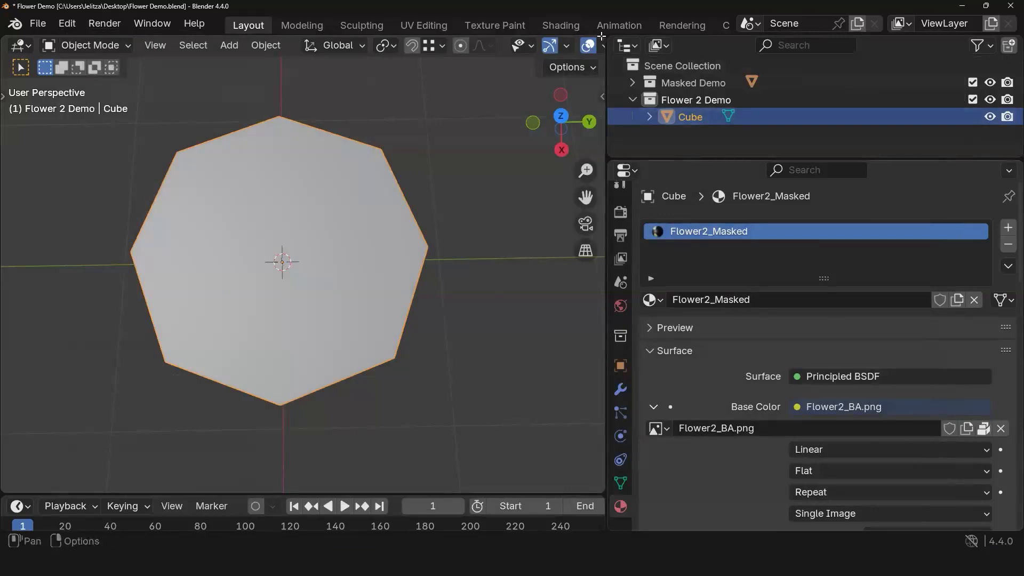
Step: Show the octagonal mesh in Material Preview shading and enlarge the 3D viewport by narrowing the properties area
{"action": "scroll", "coordinate": [568, 47], "scroll_direction": "down", "scroll_amount": 5}
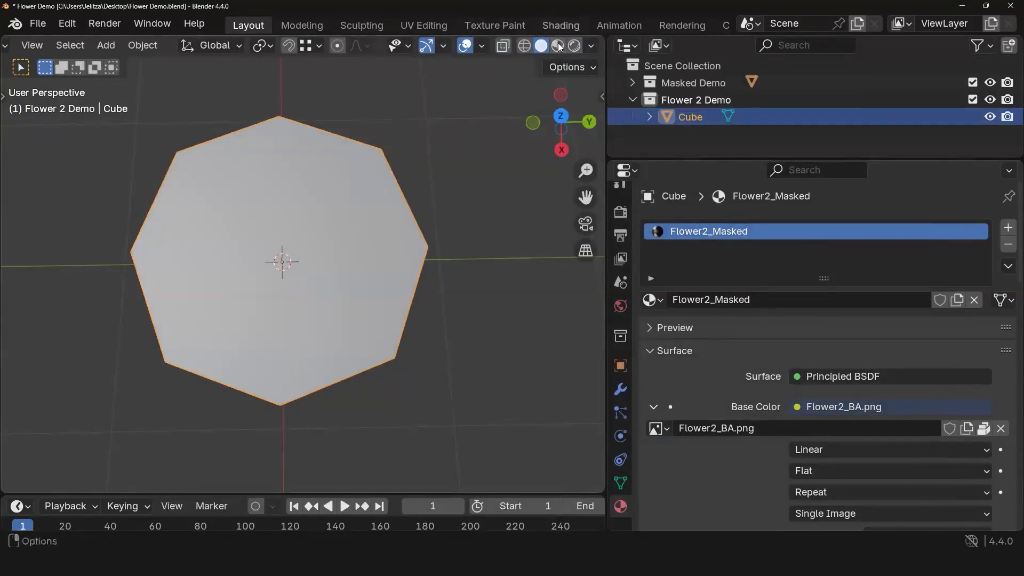
{"action": "left_click", "coordinate": [557, 47]}
{"action": "middle_click_drag", "start_coordinate": [447, 194], "coordinate": [315, 296]}
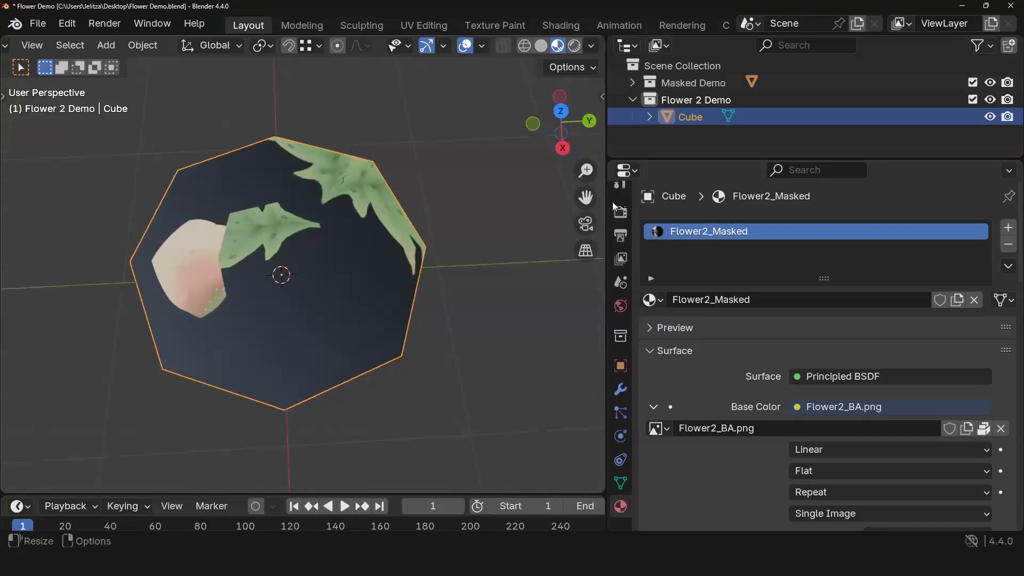
{"action": "left_click_drag", "start_coordinate": [607, 142], "coordinate": [913, 143]}
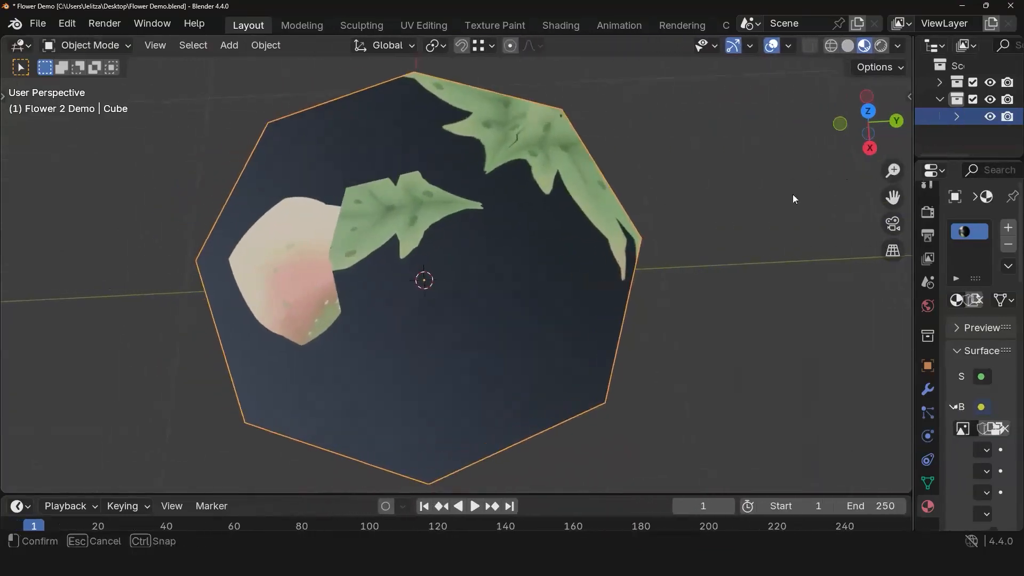
{"action": "scroll", "coordinate": [682, 235], "scroll_direction": "down", "scroll_amount": 3}
{"action": "middle_click_drag", "start_coordinate": [683, 235], "coordinate": [619, 276]}
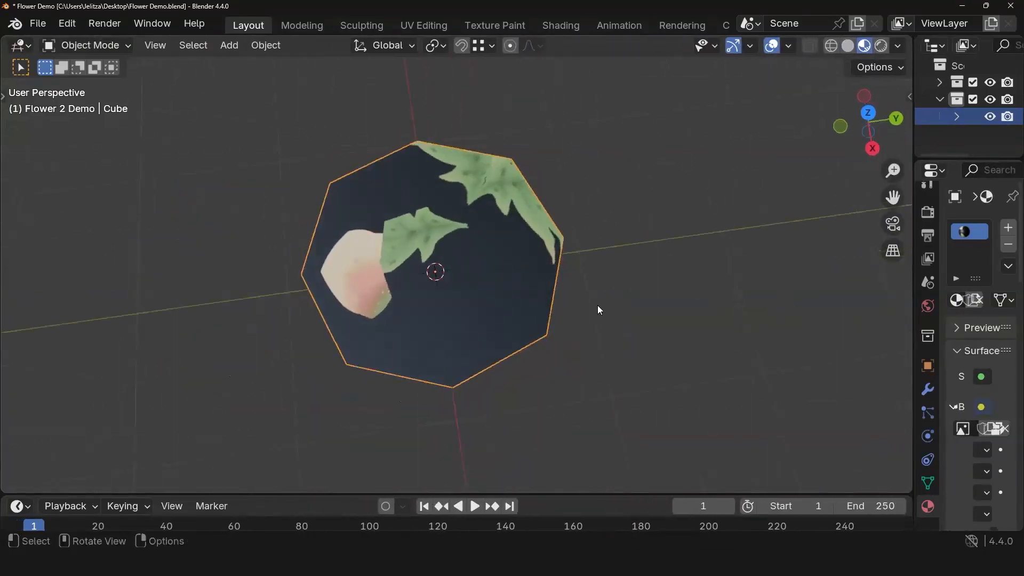
{"action": "middle_click_drag", "start_coordinate": [612, 341], "coordinate": [579, 318]}
{"action": "scroll", "coordinate": [608, 334], "scroll_direction": "up", "scroll_amount": 2}
{"action": "scroll", "coordinate": [624, 349], "scroll_direction": "down", "scroll_amount": 1}
{"action": "middle_click_drag", "start_coordinate": [575, 348], "coordinate": [742, 276], "text": "shift"}
Step: Split a second area off the 3D viewport and set it up as a wide Shader Editor without its sidebar
{"action": "left_click_drag", "start_coordinate": [5, 39], "coordinate": [349, 94]}
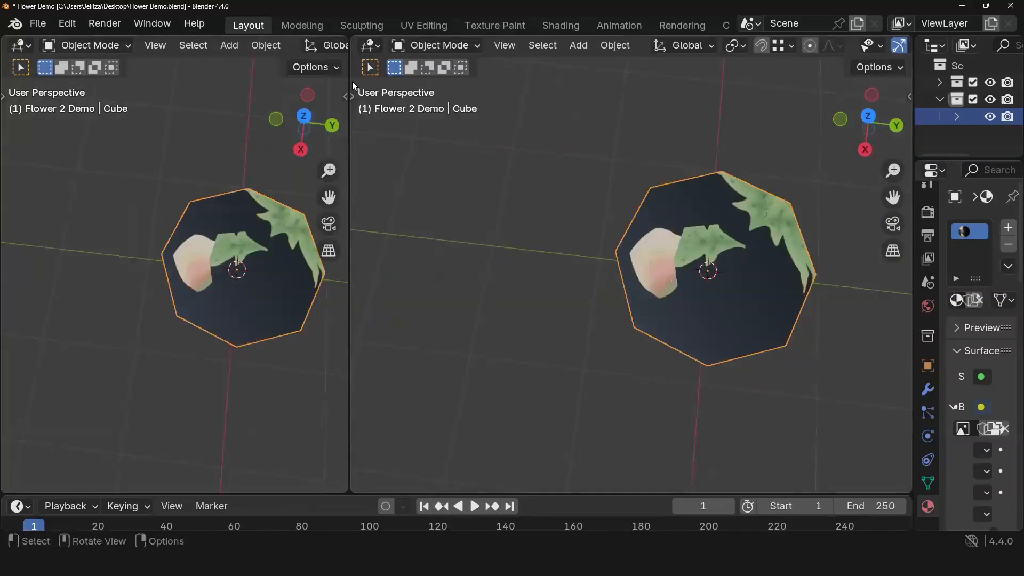
{"action": "left_click_drag", "start_coordinate": [350, 81], "coordinate": [280, 80]}
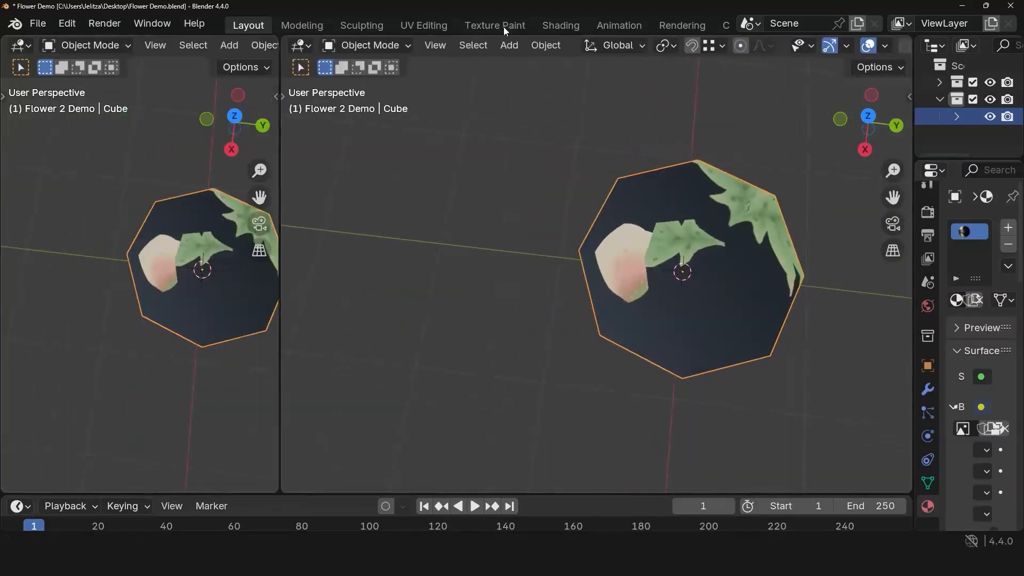
{"action": "left_click", "coordinate": [560, 25]}
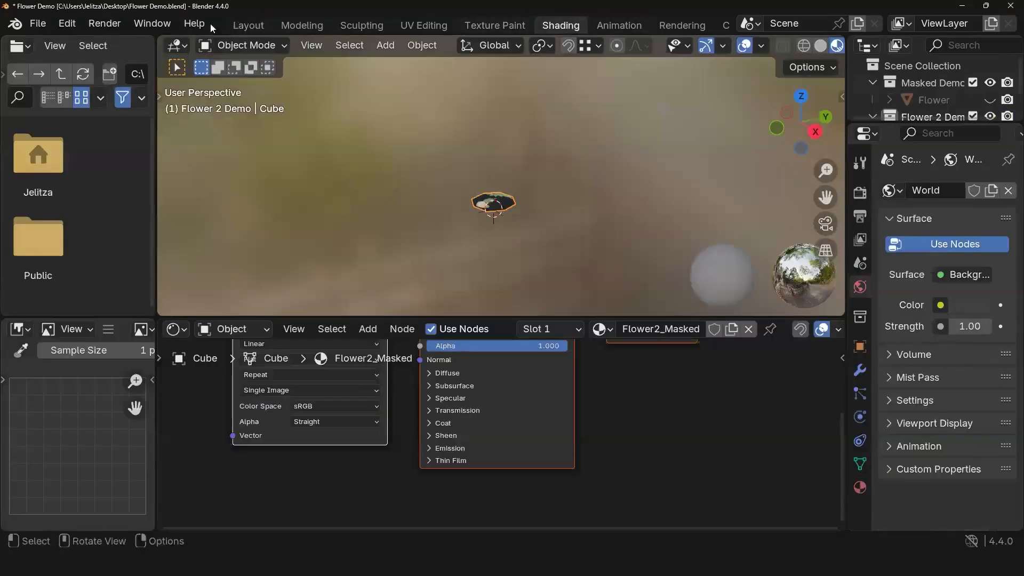
{"action": "left_click", "coordinate": [248, 26]}
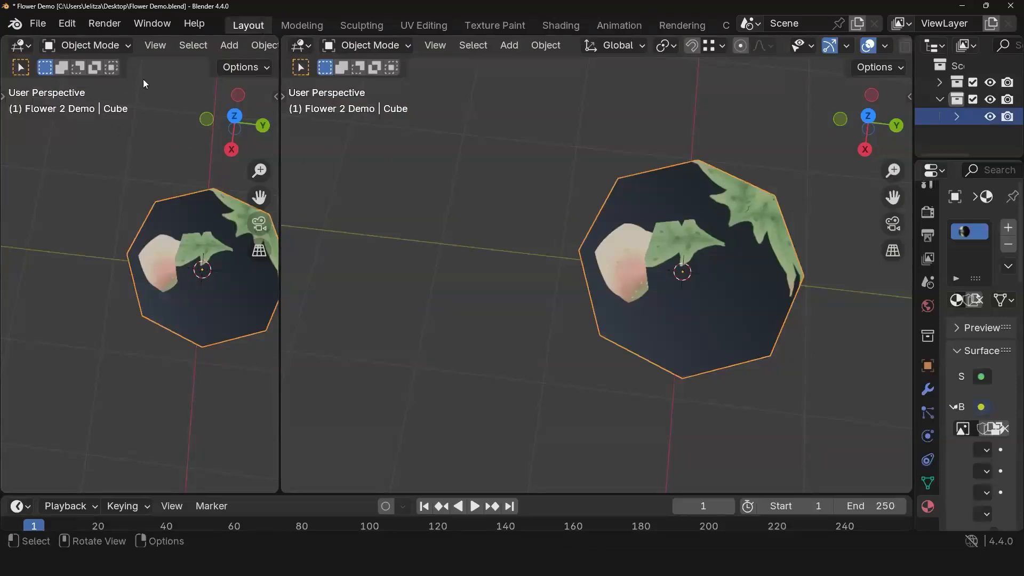
{"action": "left_click", "coordinate": [29, 48]}
{"action": "left_click", "coordinate": [46, 183]}
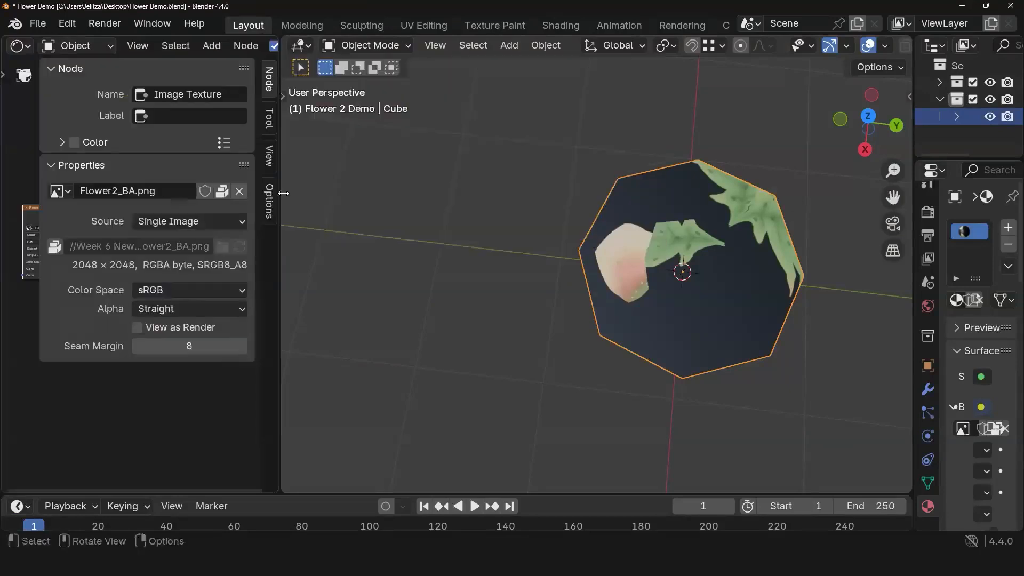
{"action": "left_click_drag", "start_coordinate": [277, 186], "coordinate": [608, 215]}
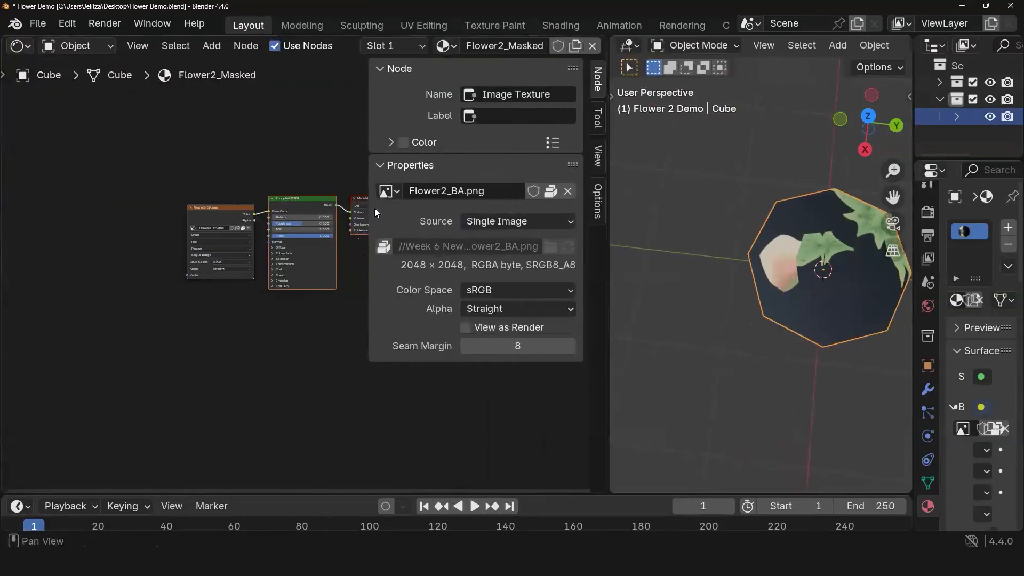
{"action": "key", "text": "n"}
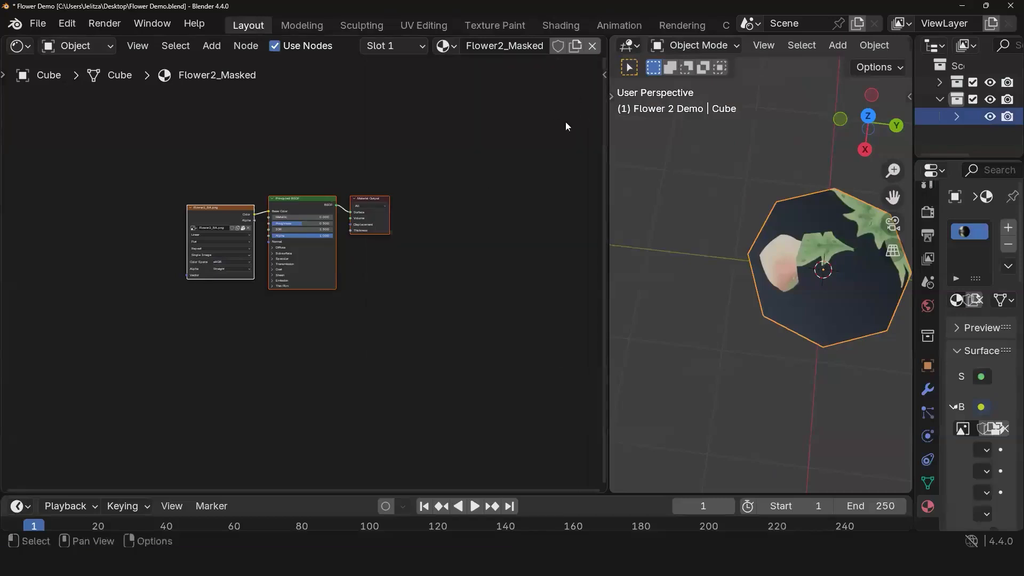
Step: Connect the Flower2_BA.png texture's Alpha output to the Principled BSDF's Alpha input and inspect the mesh's transparency
{"action": "scroll", "coordinate": [398, 227], "scroll_direction": "up", "scroll_amount": 4}
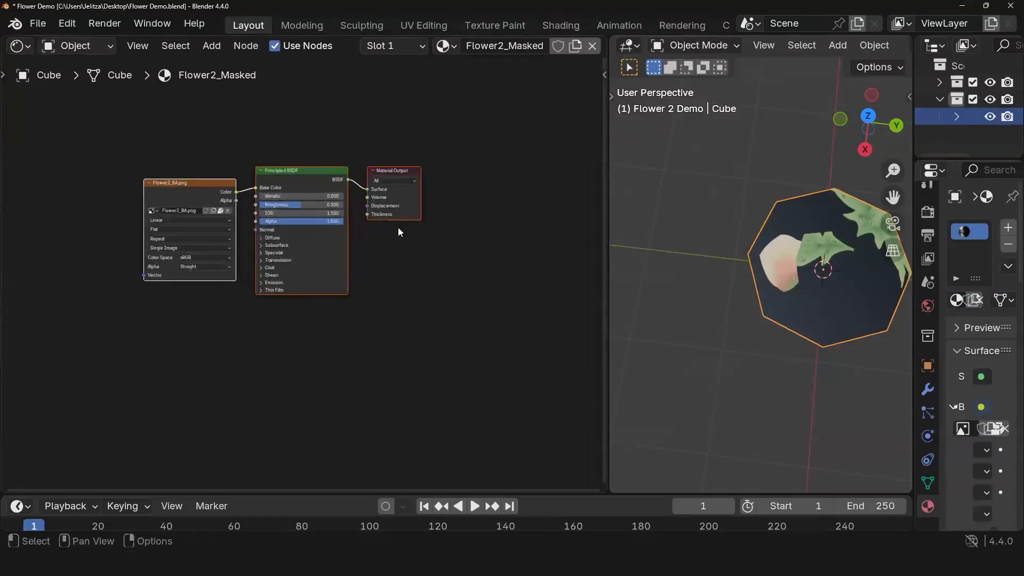
{"action": "middle_click_drag", "start_coordinate": [359, 290], "coordinate": [364, 352]}
{"action": "scroll", "coordinate": [293, 301], "scroll_direction": "up", "scroll_amount": 3}
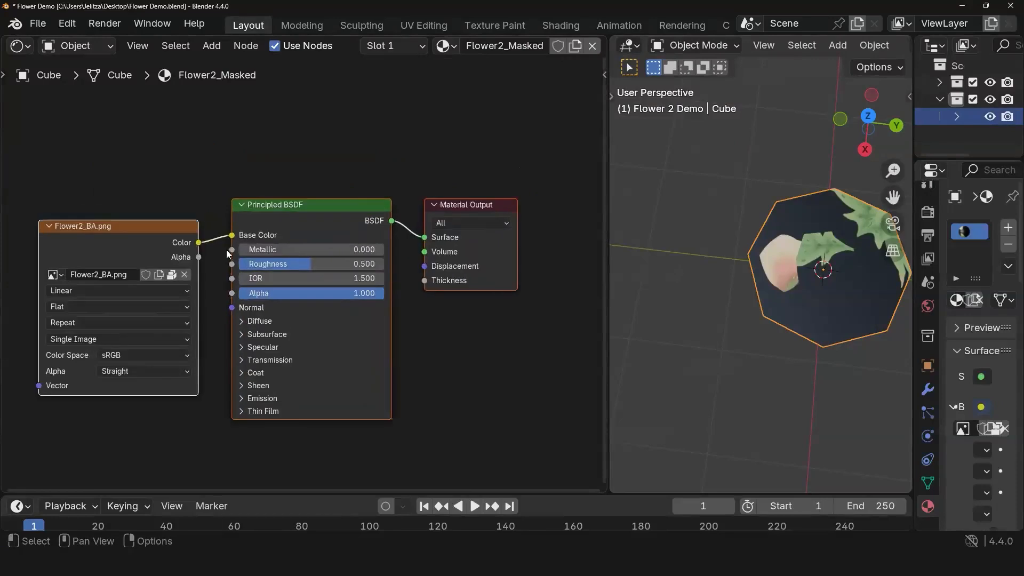
{"action": "left_click_drag", "start_coordinate": [214, 259], "coordinate": [222, 290]}
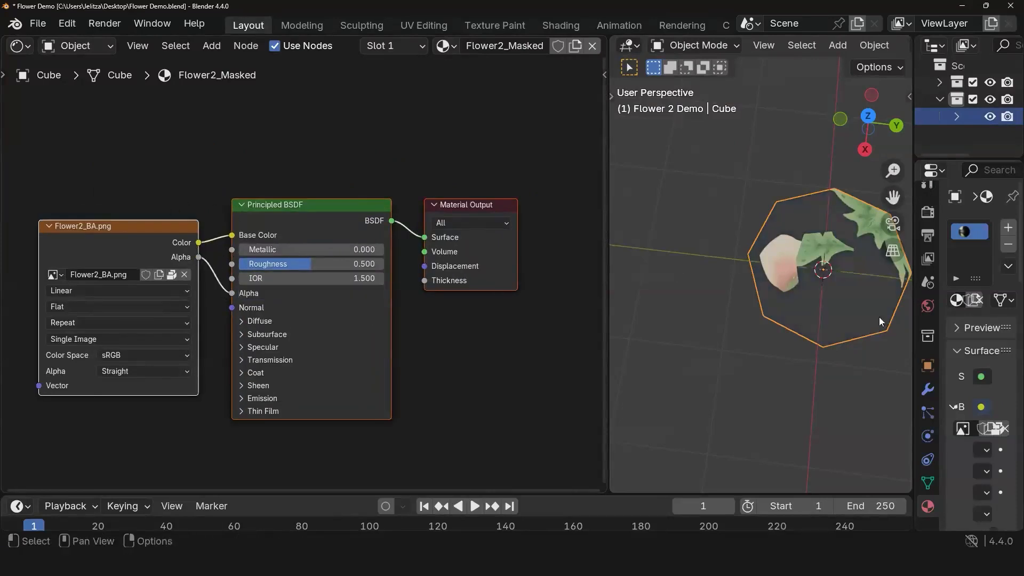
{"action": "left_click_drag", "start_coordinate": [604, 223], "coordinate": [125, 217]}
{"action": "middle_click_drag", "start_coordinate": [616, 310], "coordinate": [693, 227]}
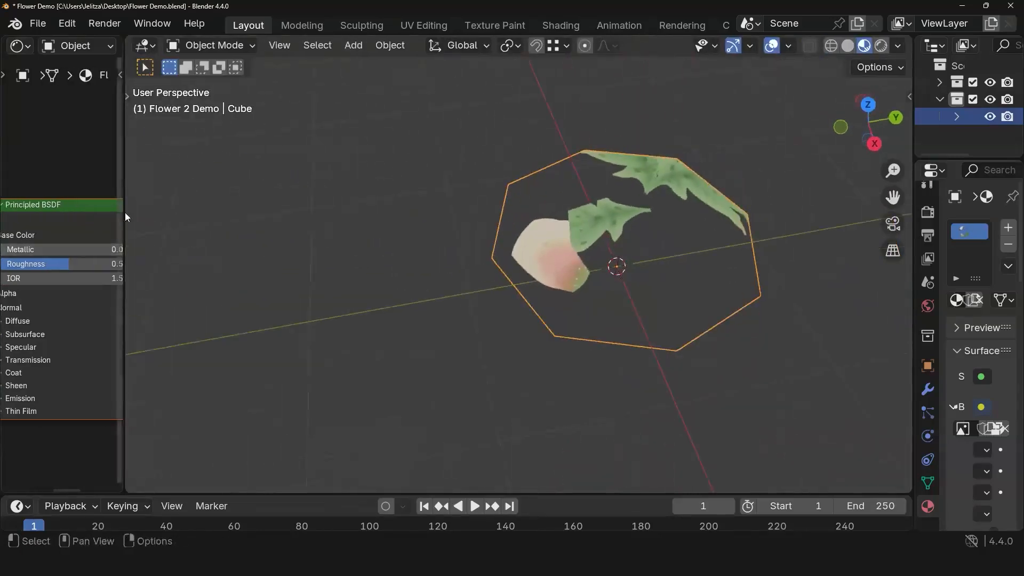
{"action": "left_click_drag", "start_coordinate": [126, 217], "coordinate": [487, 160]}
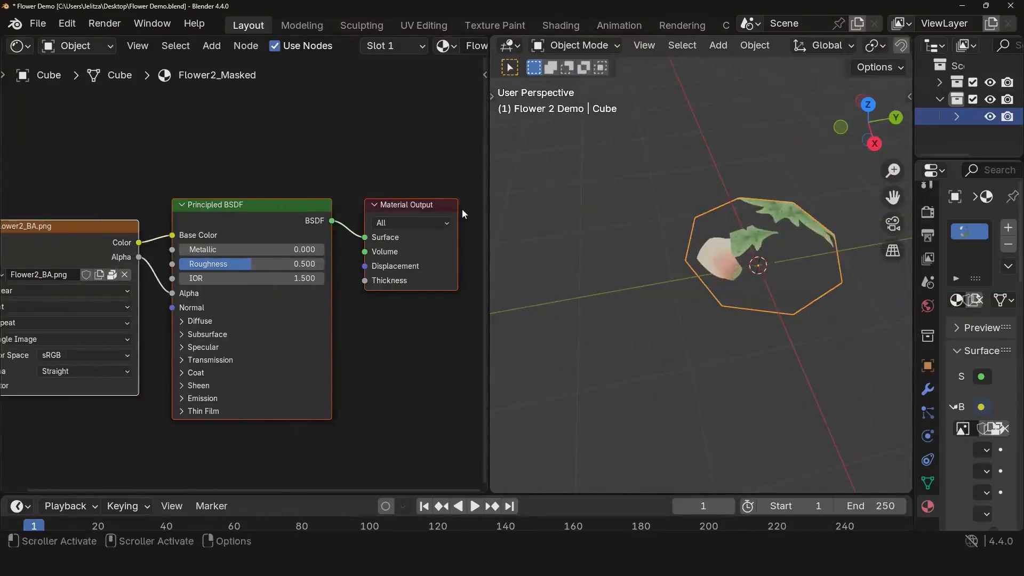
Step: Remove all the Shader Editor areas by joining them into the 3D viewport
{"action": "left_click_drag", "start_coordinate": [486, 41], "coordinate": [280, 107]}
{"action": "left_click_drag", "start_coordinate": [463, 49], "coordinate": [256, 332]}
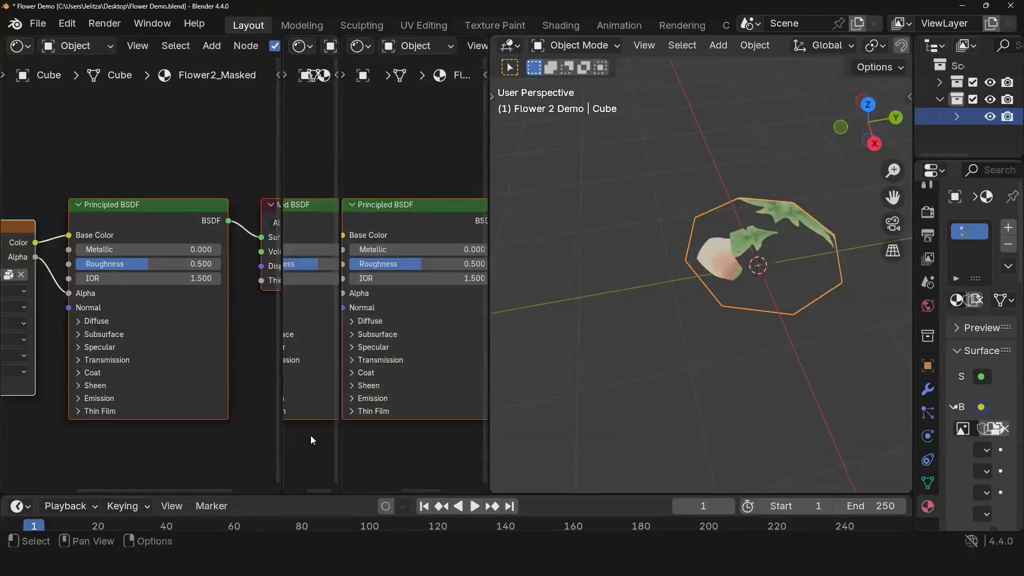
{"action": "right_click", "coordinate": [488, 297]}
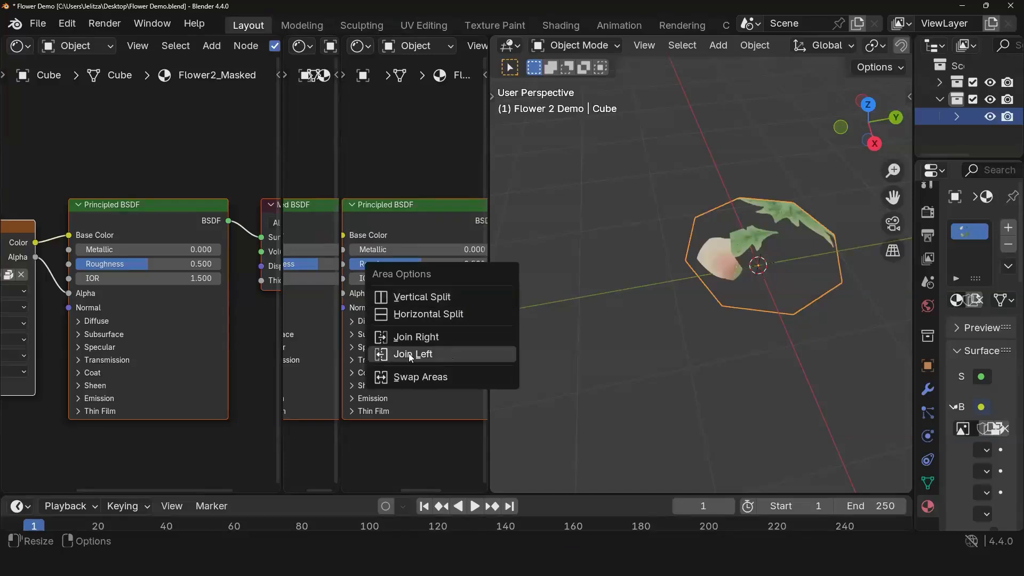
{"action": "left_click", "coordinate": [409, 353]}
{"action": "right_click", "coordinate": [340, 290]}
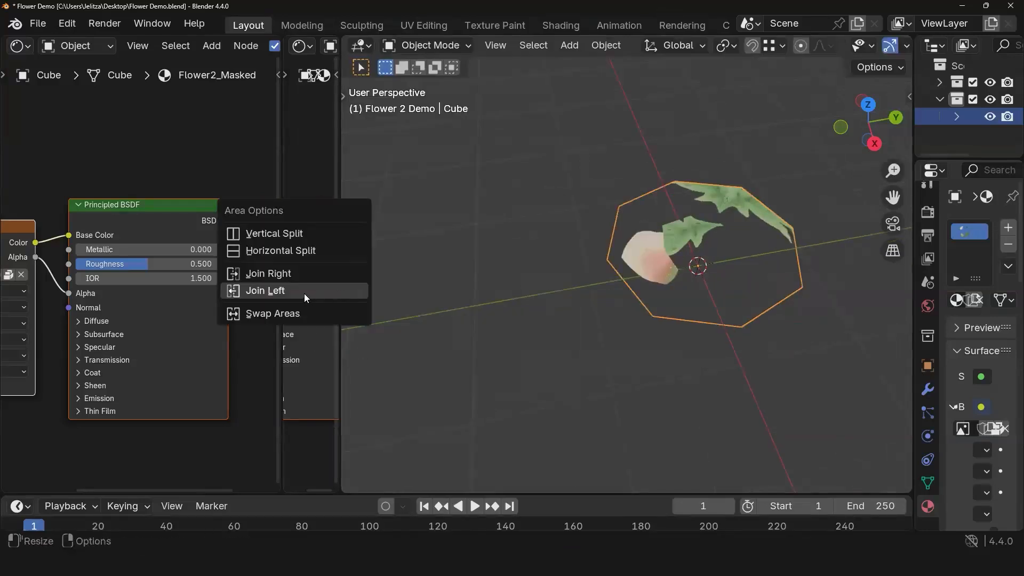
{"action": "left_click", "coordinate": [304, 295]}
{"action": "right_click", "coordinate": [283, 298]}
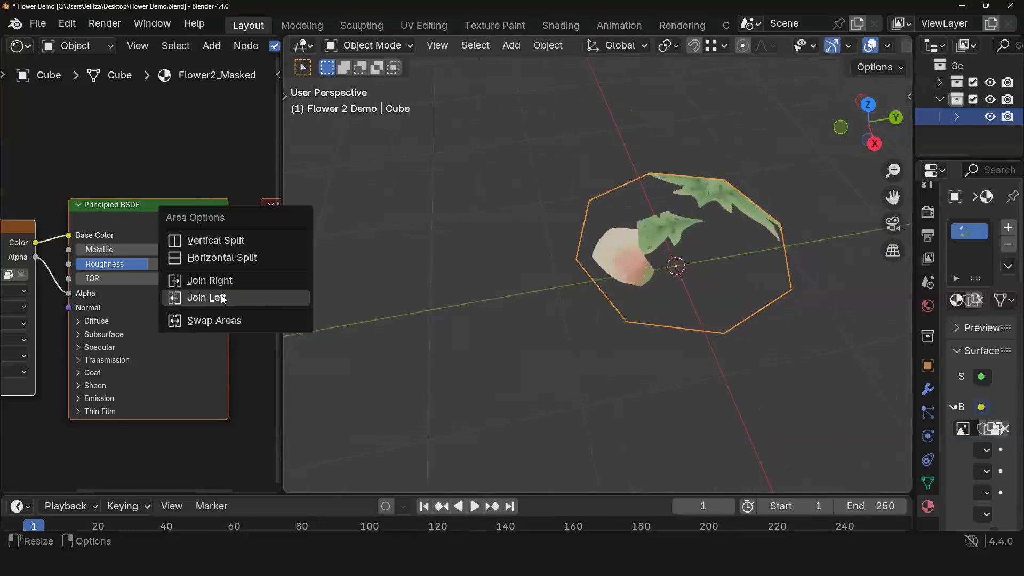
{"action": "left_click", "coordinate": [222, 298]}
Step: Widen the outliner and properties areas in the layout and switch to the UV Editing workspace
{"action": "middle_click_drag", "start_coordinate": [456, 325], "coordinate": [545, 327]}
{"action": "left_click_drag", "start_coordinate": [913, 239], "coordinate": [697, 257]}
{"action": "scroll", "coordinate": [377, 259], "scroll_direction": "up", "scroll_amount": 2}
{"action": "middle_click_drag", "start_coordinate": [412, 285], "coordinate": [470, 298], "text": "shift"}
{"action": "scroll", "coordinate": [404, 274], "scroll_direction": "up", "scroll_amount": 2}
{"action": "scroll", "coordinate": [400, 273], "scroll_direction": "down", "scroll_amount": 4}
{"action": "scroll", "coordinate": [402, 273], "scroll_direction": "up", "scroll_amount": 3}
{"action": "middle_click_drag", "start_coordinate": [465, 238], "coordinate": [366, 87]}
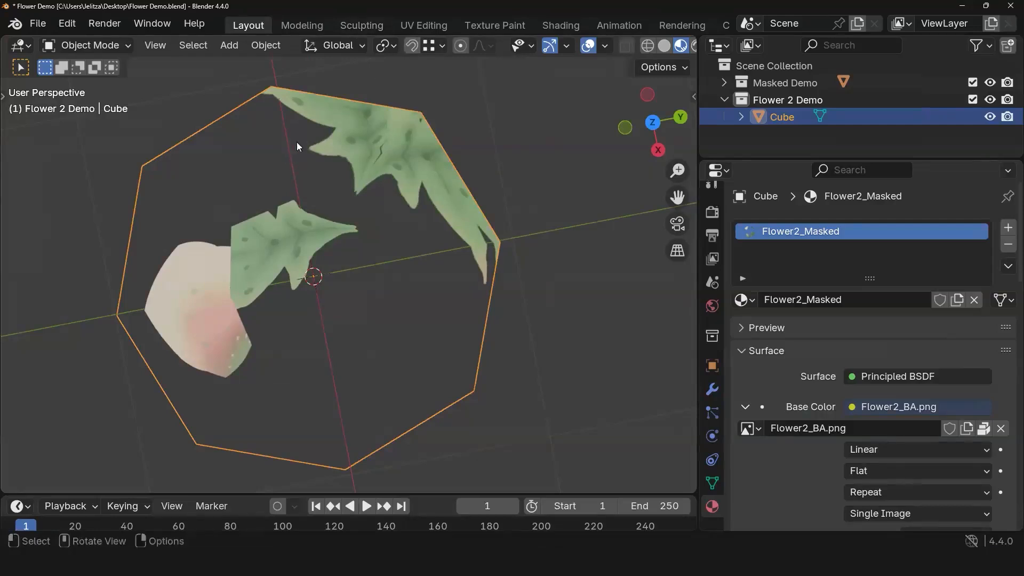
{"action": "left_click", "coordinate": [422, 26]}
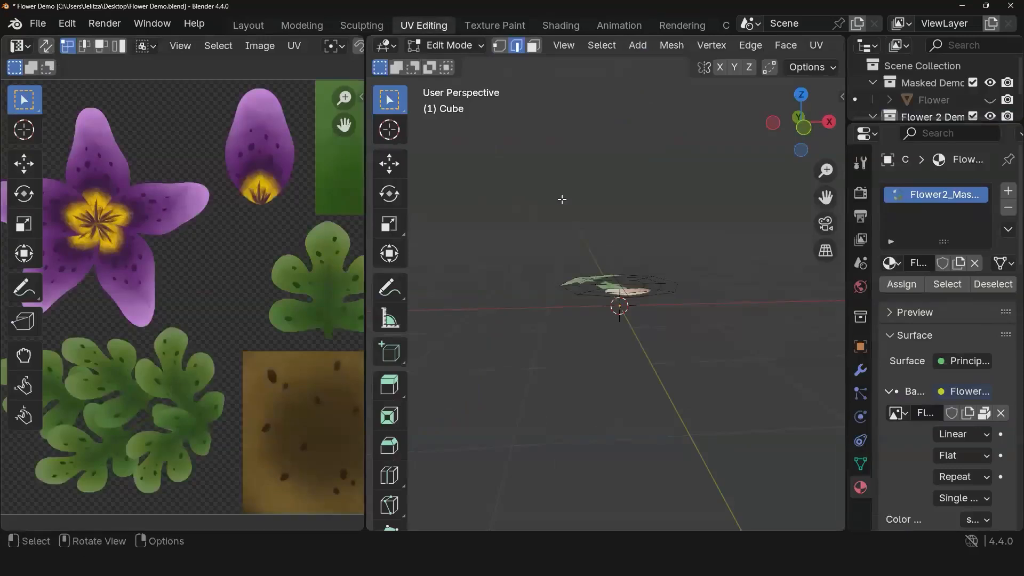
Step: Align the view to the top and unwrap the entire flower mesh with Project from View
{"action": "middle_click_drag", "start_coordinate": [641, 343], "coordinate": [582, 419]}
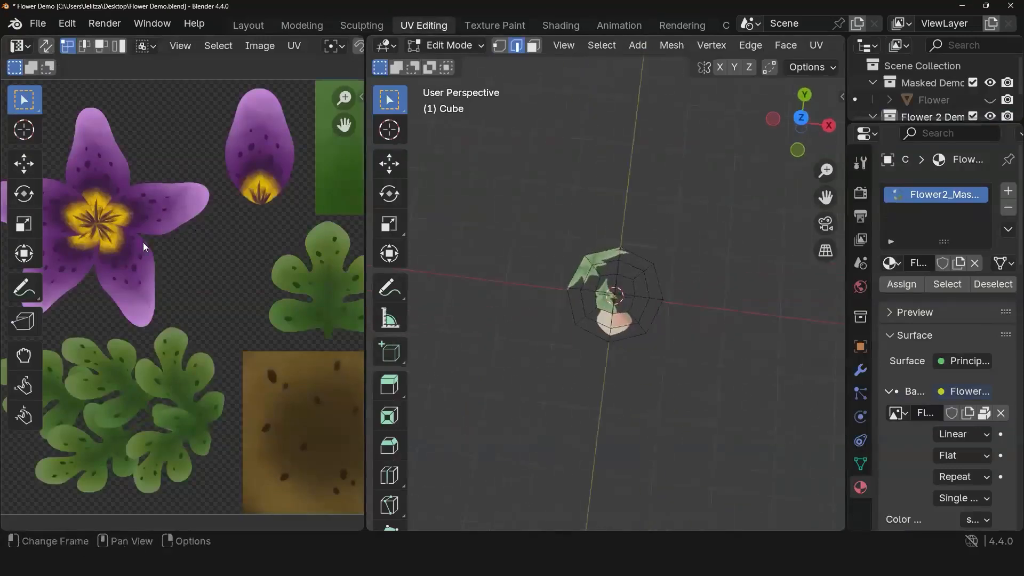
{"action": "scroll", "coordinate": [656, 291], "scroll_direction": "up", "scroll_amount": 3}
{"action": "scroll", "coordinate": [656, 291], "scroll_direction": "up", "scroll_amount": 3}
{"action": "middle_click_drag", "start_coordinate": [657, 291], "coordinate": [598, 256]}
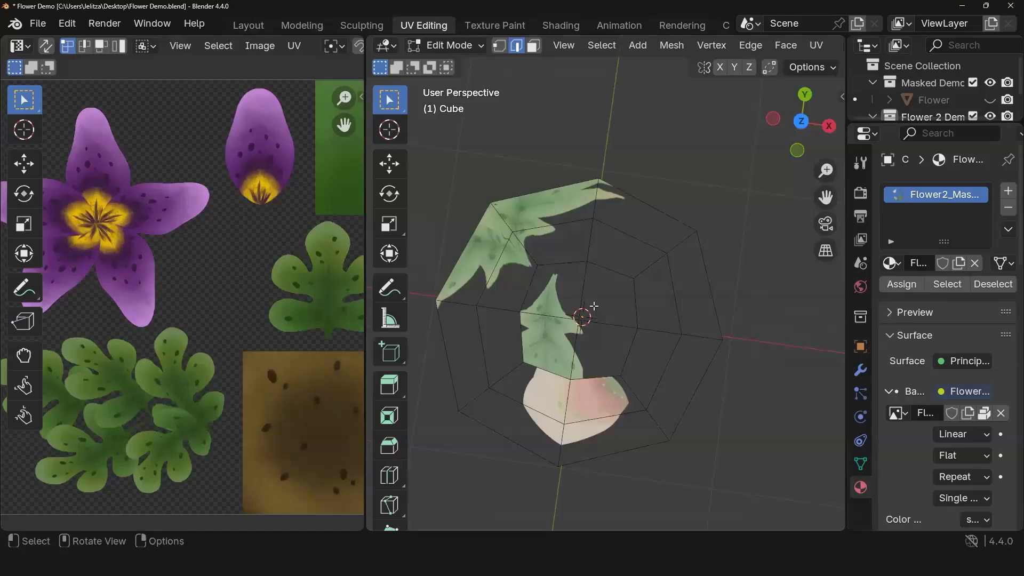
{"action": "key", "text": "KP_7"}
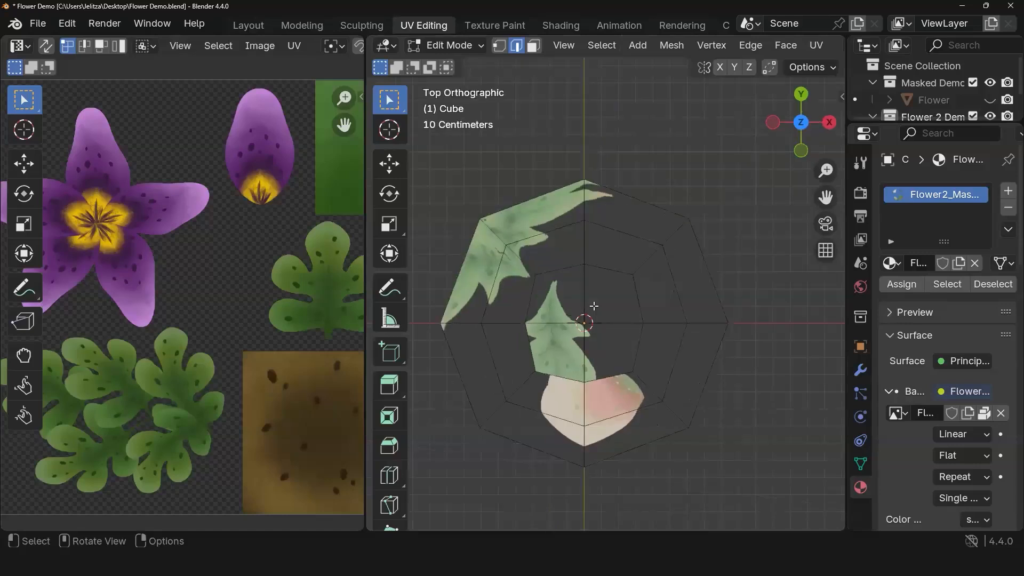
{"action": "middle_click_drag", "start_coordinate": [637, 332], "coordinate": [664, 310], "text": "shift"}
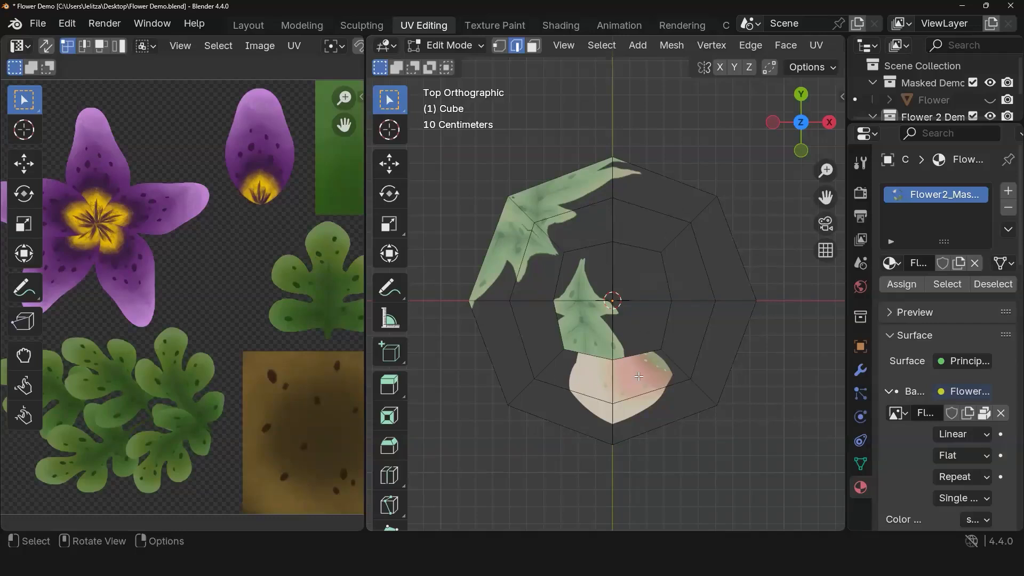
{"action": "key", "text": "a"}
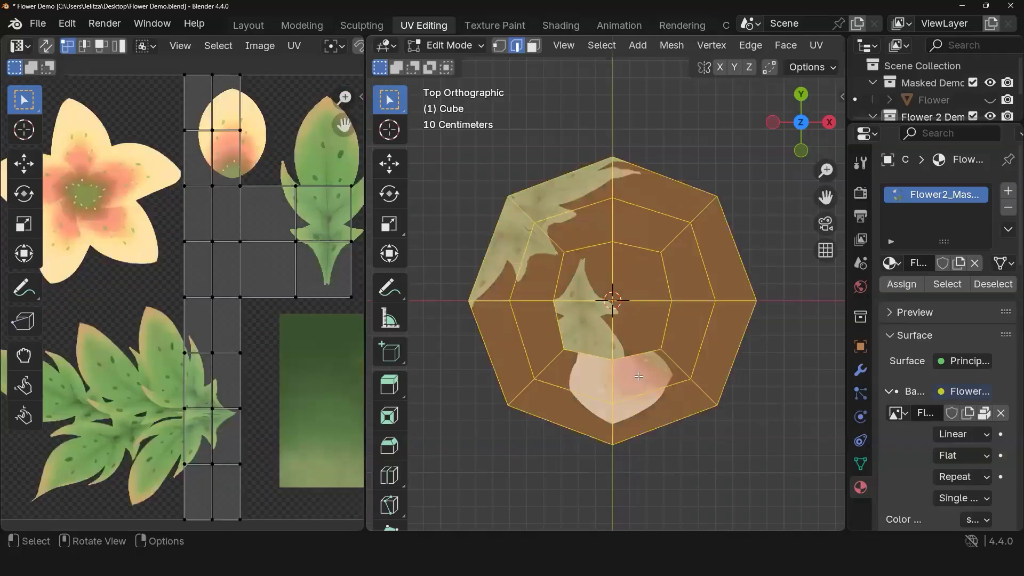
{"action": "left_click", "coordinate": [816, 45]}
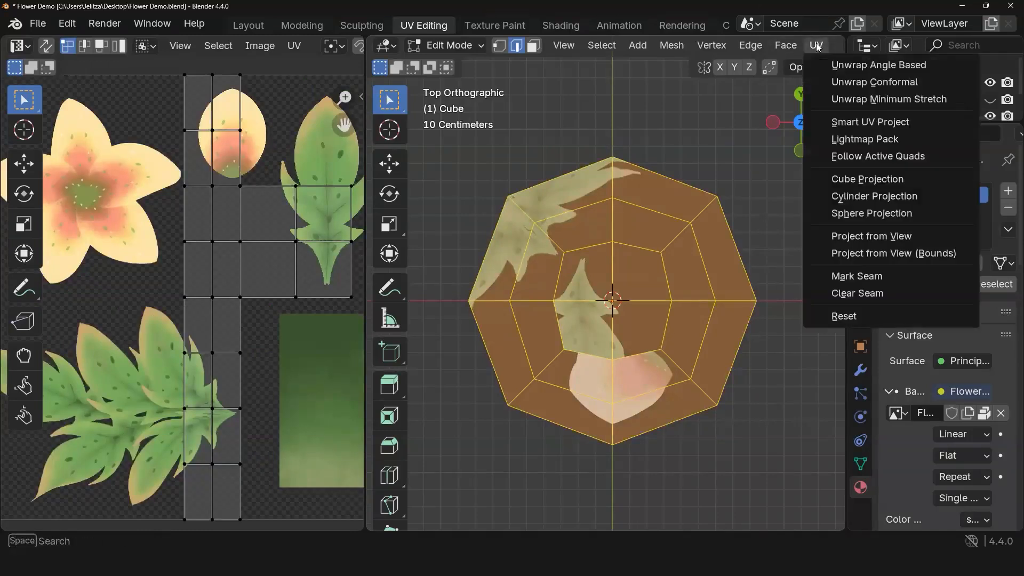
{"action": "left_click", "coordinate": [863, 237]}
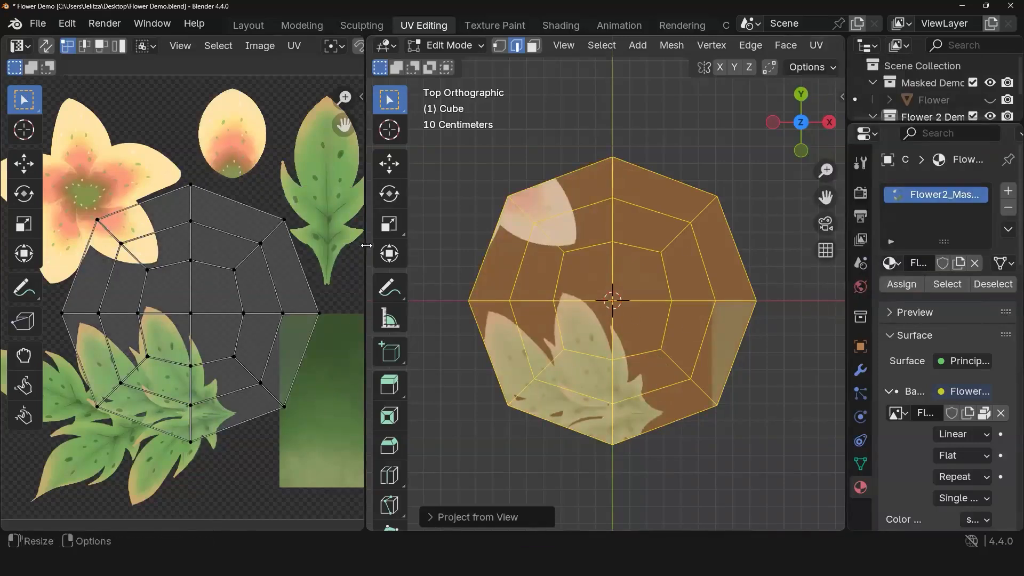
Step: Widen the UV Editor and move the whole UV island over the five-petal flower artwork in Flower2_BA.png
{"action": "left_click_drag", "start_coordinate": [365, 251], "coordinate": [719, 256]}
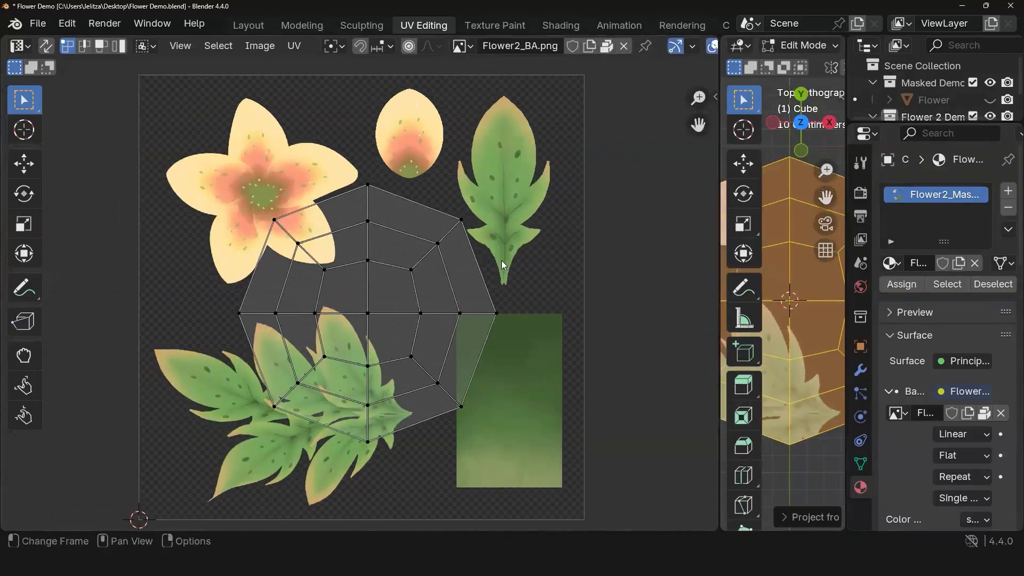
{"action": "scroll", "coordinate": [502, 259], "scroll_direction": "up", "scroll_amount": 1}
{"action": "middle_click_drag", "start_coordinate": [509, 257], "coordinate": [533, 308], "text": "shift"}
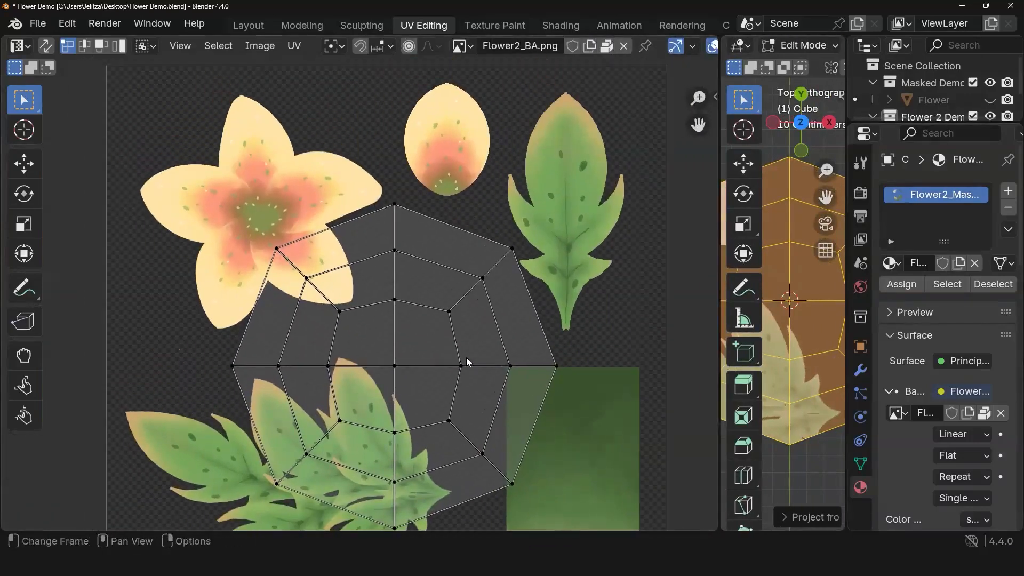
{"action": "key", "text": "a"}
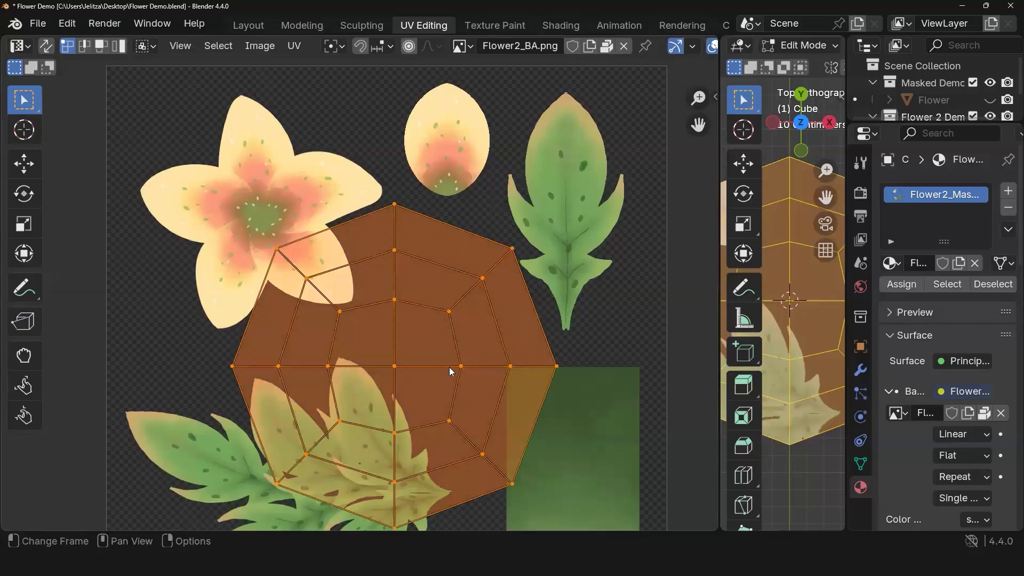
{"action": "key", "text": "g"}
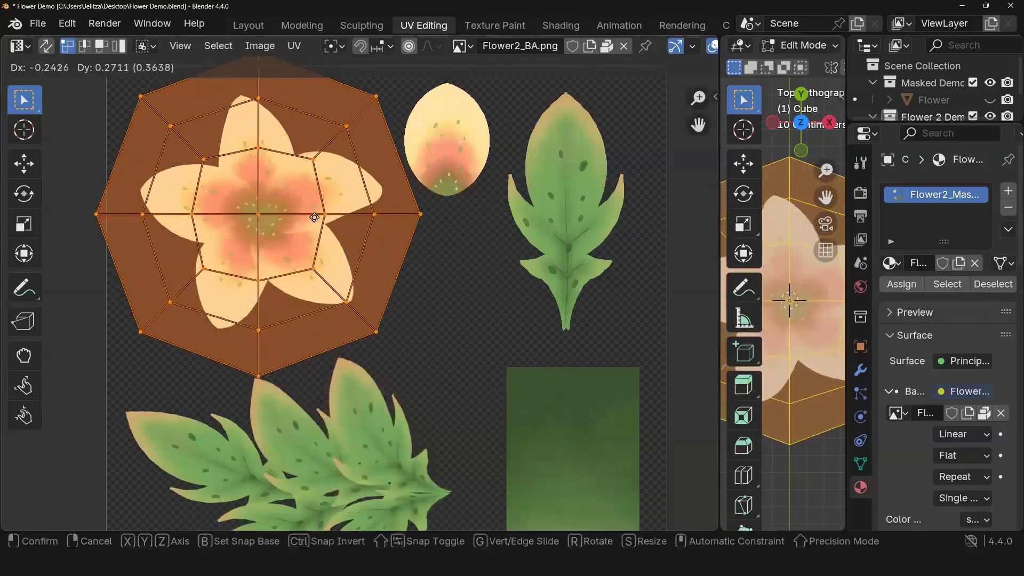
{"action": "left_click", "coordinate": [314, 216]}
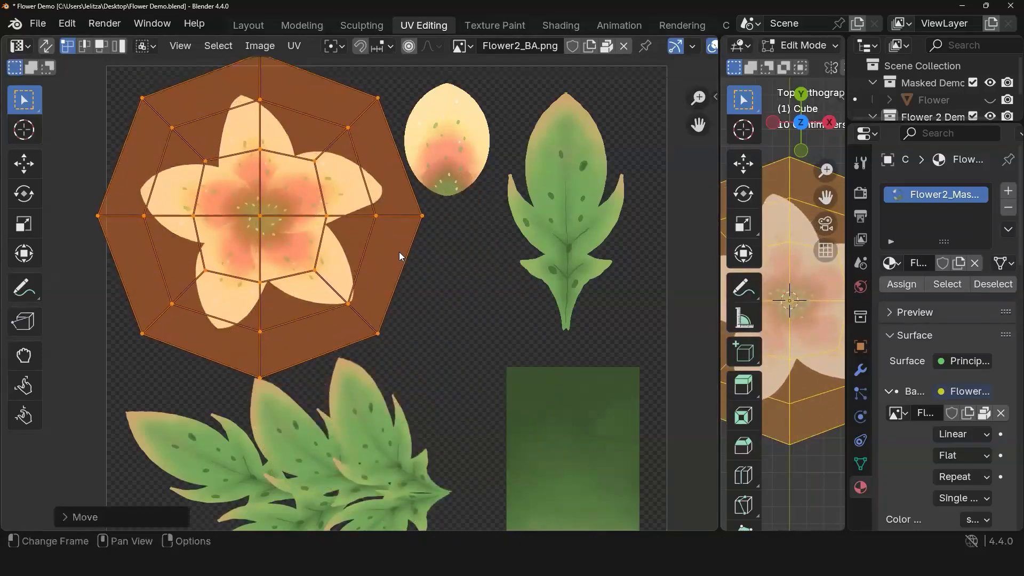
Step: Scale the UV island to about 0.83 to fit around the petals and nudge its centre onto the flower's centre
{"action": "key", "text": "s"}
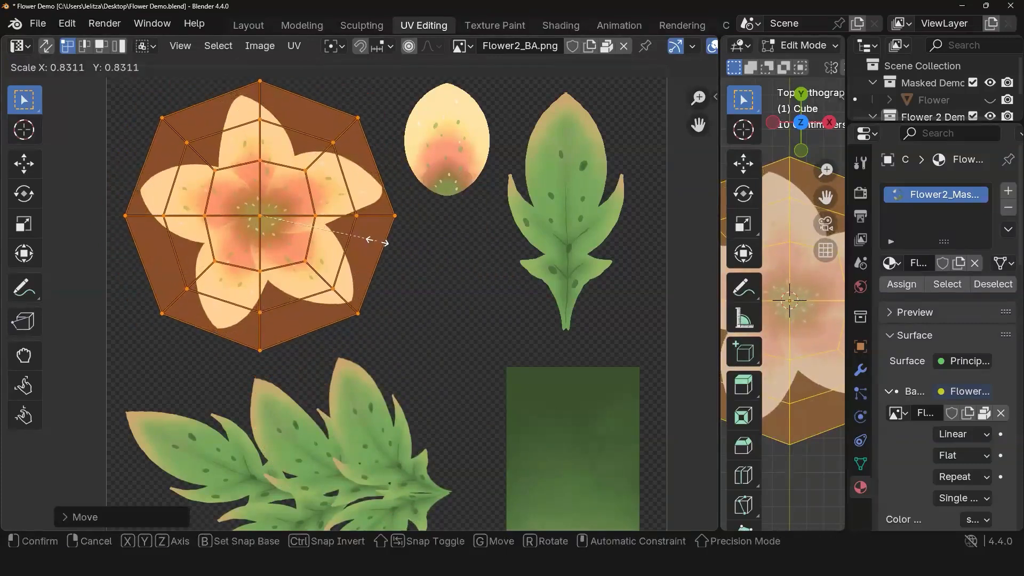
{"action": "left_click", "coordinate": [378, 244]}
{"action": "middle_click_drag", "start_coordinate": [477, 309], "coordinate": [526, 399], "text": "shift"}
{"action": "scroll", "coordinate": [360, 309], "scroll_direction": "up", "scroll_amount": 2}
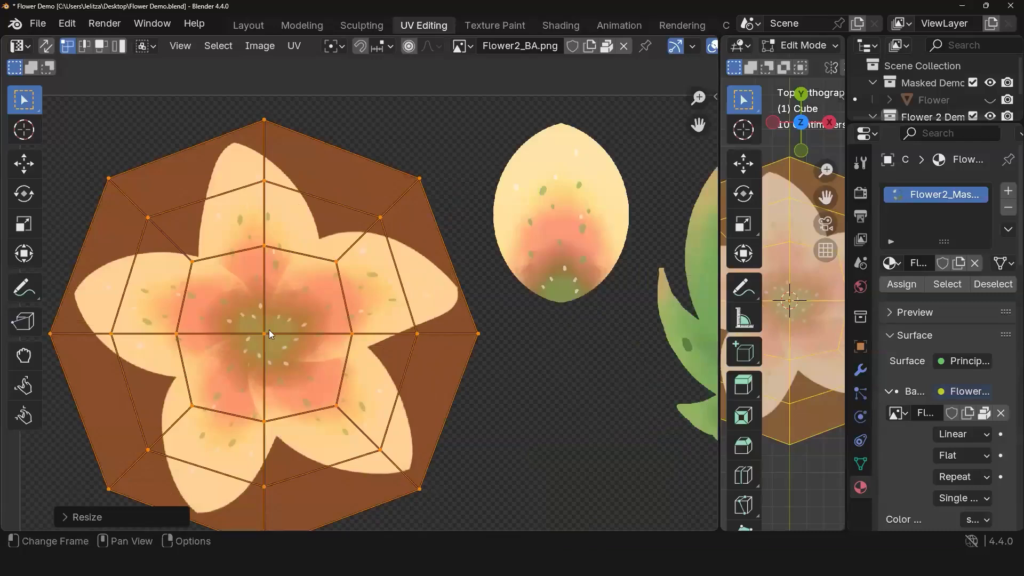
{"action": "key", "text": "g"}
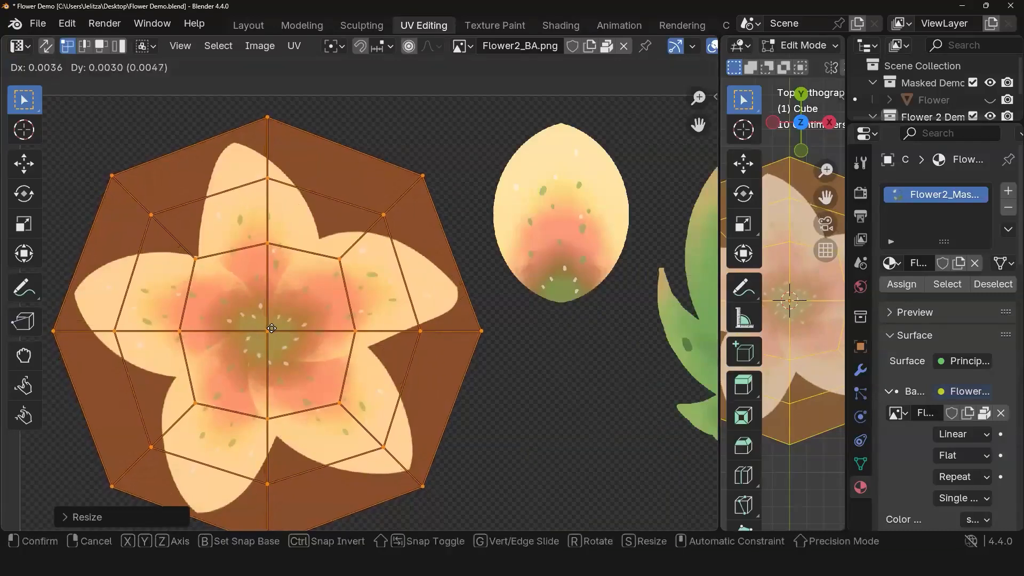
{"action": "left_click", "coordinate": [271, 329]}
{"action": "scroll", "coordinate": [587, 296], "scroll_direction": "down", "scroll_amount": 4}
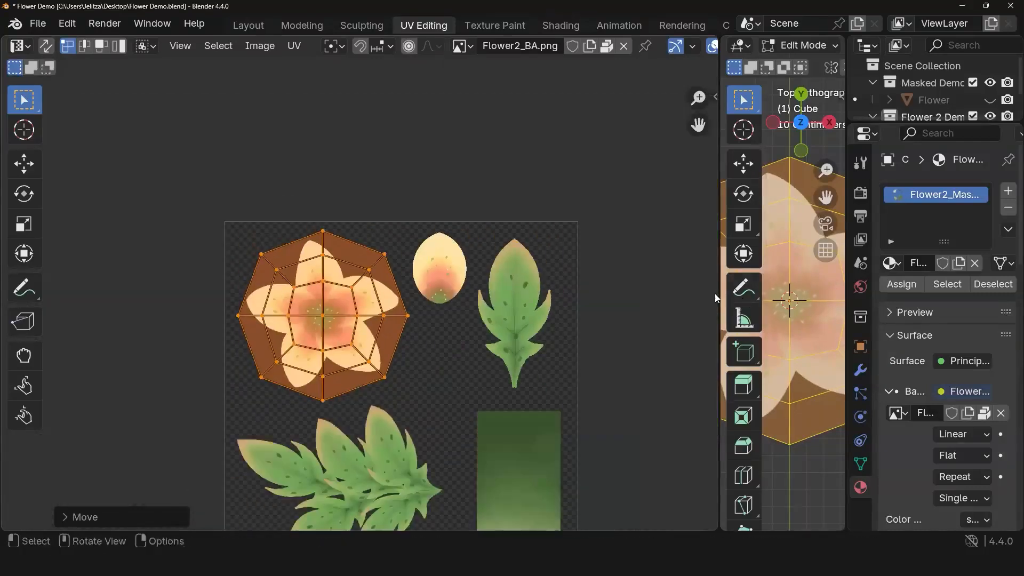
Step: Enlarge the 3D viewport over the UV Editor and, in Object Mode, set the flower's origin to its geometry
{"action": "left_click_drag", "start_coordinate": [719, 293], "coordinate": [101, 299]}
{"action": "middle_click_drag", "start_coordinate": [631, 364], "coordinate": [452, 257]}
{"action": "key", "text": "Tab"}
{"action": "scroll", "coordinate": [486, 289], "scroll_direction": "down", "scroll_amount": 2}
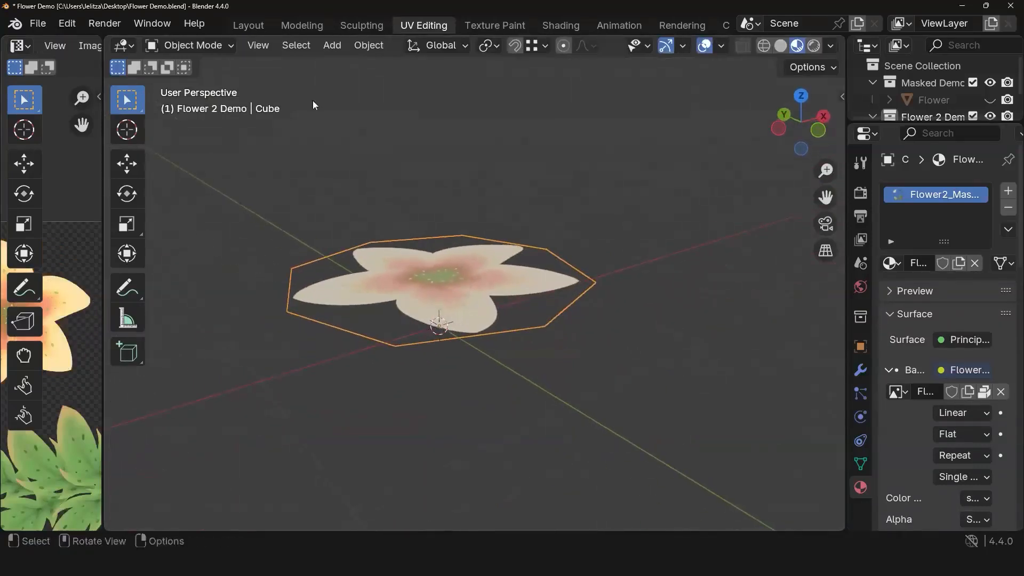
{"action": "left_click", "coordinate": [370, 44]}
{"action": "mouse_move", "coordinate": [408, 86]}
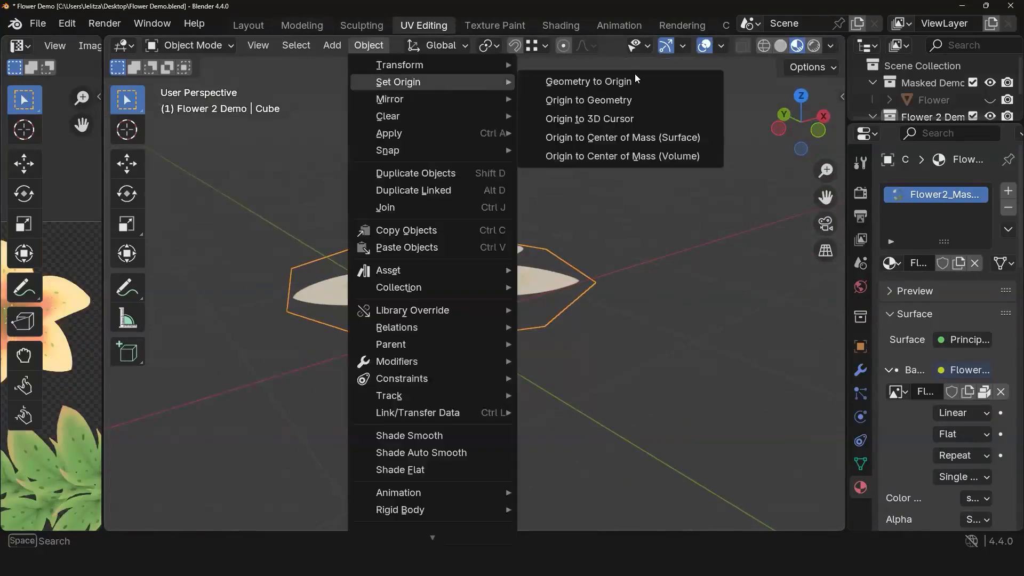
{"action": "left_click", "coordinate": [620, 100]}
Step: Return to Edit Mode with nothing selected and enable proportional editing
{"action": "middle_click_drag", "start_coordinate": [629, 242], "coordinate": [662, 282]}
{"action": "key", "text": "Tab"}
{"action": "left_click", "coordinate": [658, 195]}
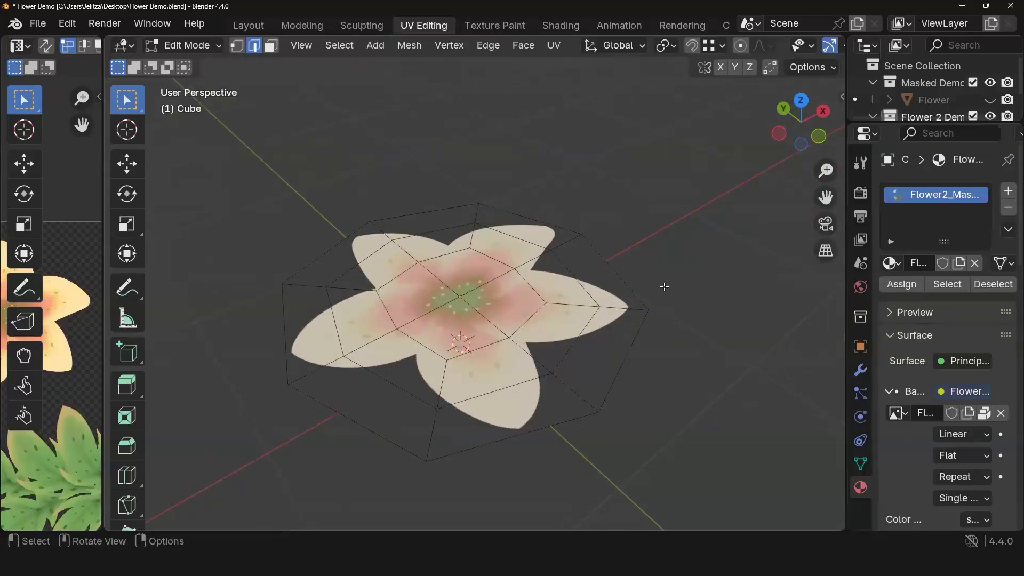
{"action": "middle_click_drag", "start_coordinate": [692, 236], "coordinate": [634, 234]}
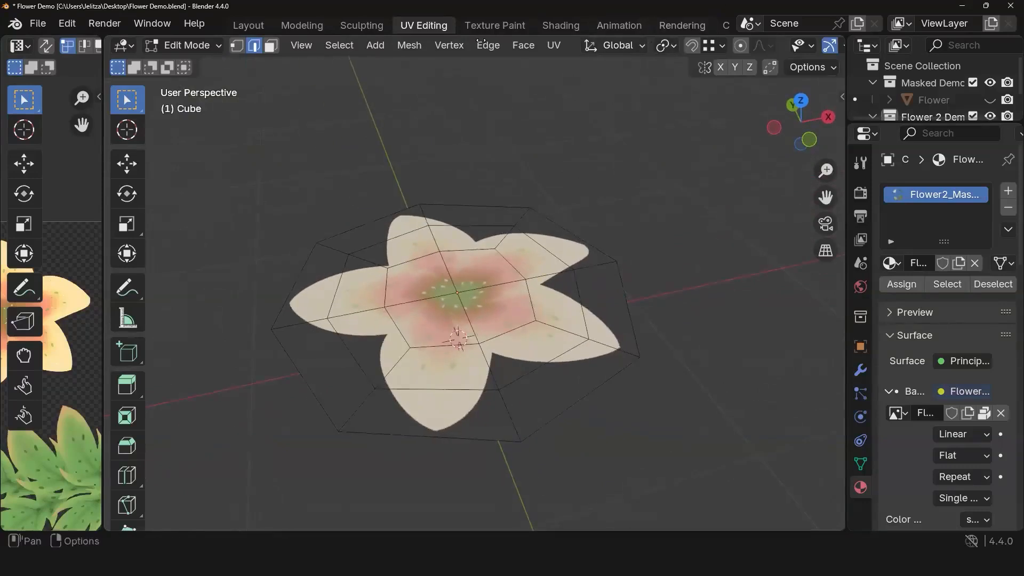
{"action": "scroll", "coordinate": [522, 42], "scroll_direction": "down", "scroll_amount": 5}
{"action": "left_click", "coordinate": [553, 44]}
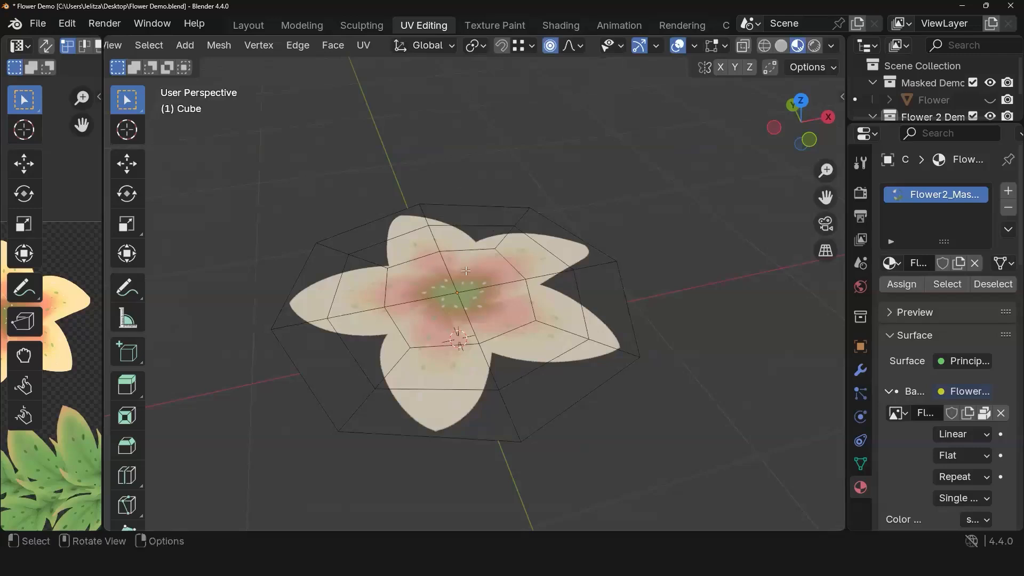
{"action": "left_click", "coordinate": [578, 48]}
{"action": "middle_click_drag", "start_coordinate": [510, 289], "coordinate": [446, 277]}
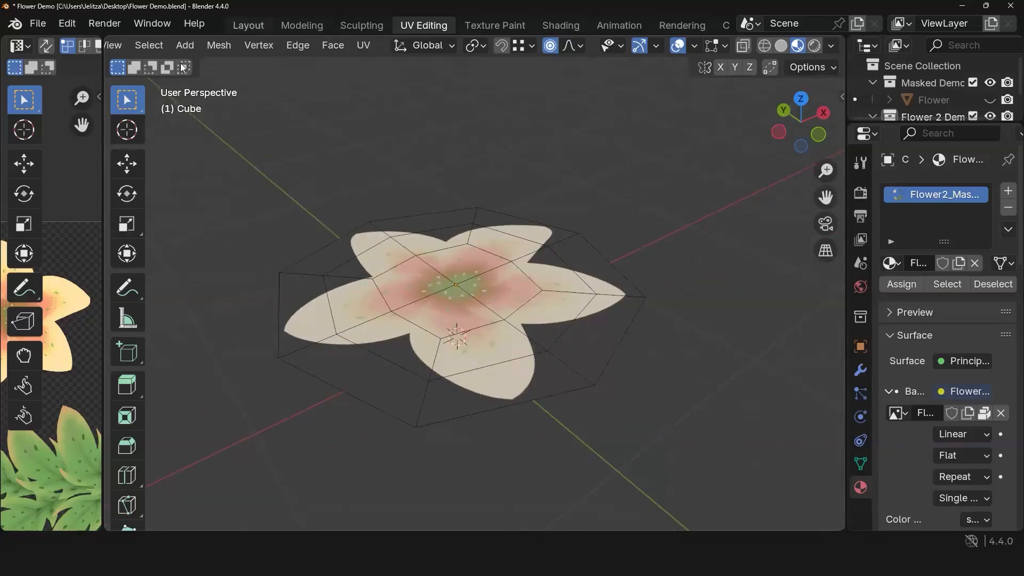
{"action": "middle_click_drag", "start_coordinate": [449, 235], "coordinate": [346, 203]}
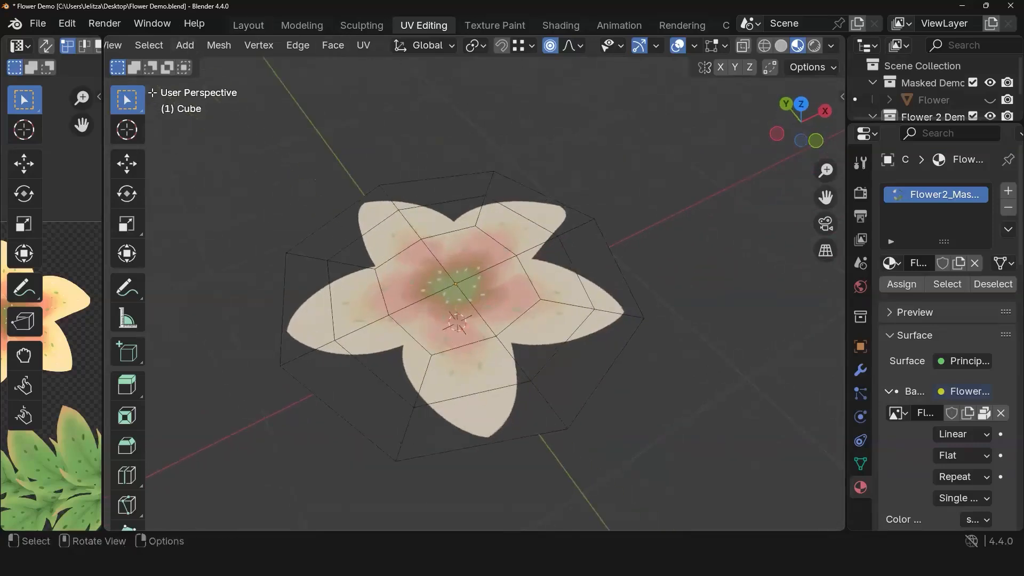
Step: Switch to the Layout workspace, widen the 3D viewport and join it over the timeline area
{"action": "left_click", "coordinate": [247, 25]}
{"action": "middle_click_drag", "start_coordinate": [357, 314], "coordinate": [438, 353]}
{"action": "left_click_drag", "start_coordinate": [697, 261], "coordinate": [789, 288]}
{"action": "right_click", "coordinate": [633, 492]}
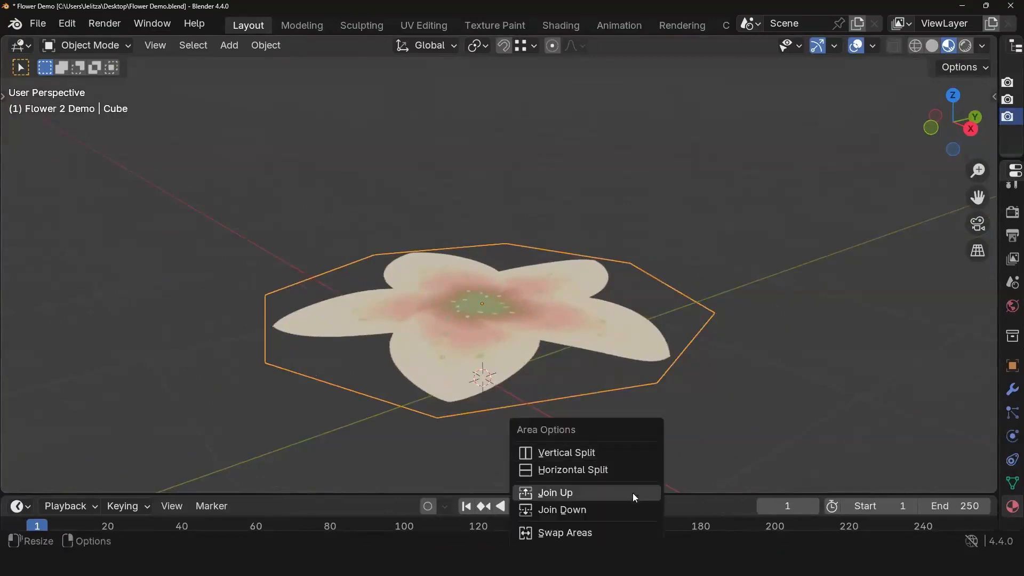
{"action": "left_click", "coordinate": [560, 509]}
{"action": "mouse_move", "coordinate": [759, 376]}
{"action": "middle_mouse_down"}
{"action": "mouse_move", "coordinate": [763, 469]}
{"action": "mouse_move", "coordinate": [745, 418]}
{"action": "mouse_move", "coordinate": [762, 379]}
{"action": "middle_mouse_up"}
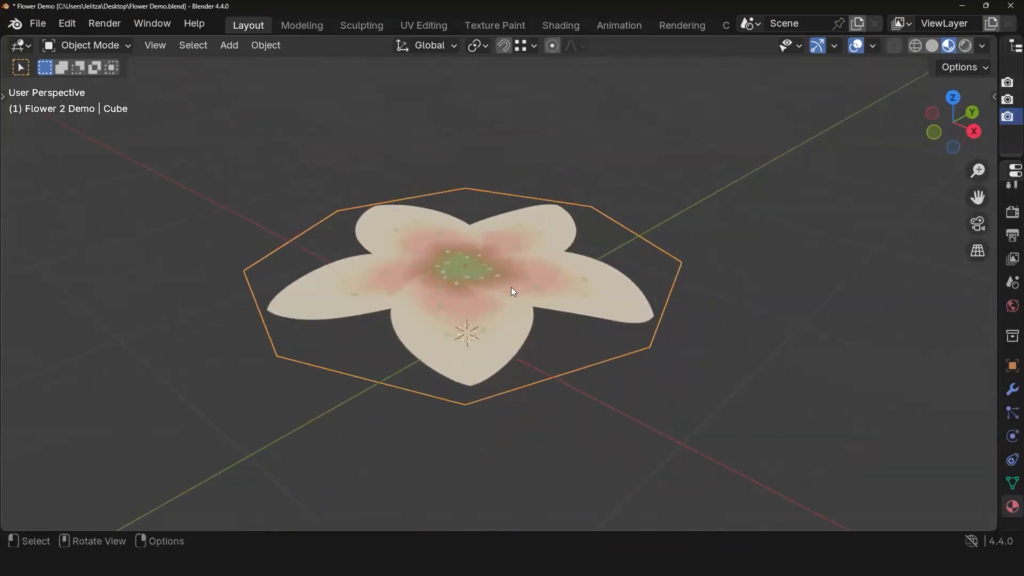
Step: In vertex select mode, lower the flower's centre vertex about 0.3 m along Z with smooth proportional editing at size 0.621 m
{"action": "key", "text": "Tab"}
{"action": "middle_click_drag", "start_coordinate": [511, 290], "coordinate": [127, 42]}
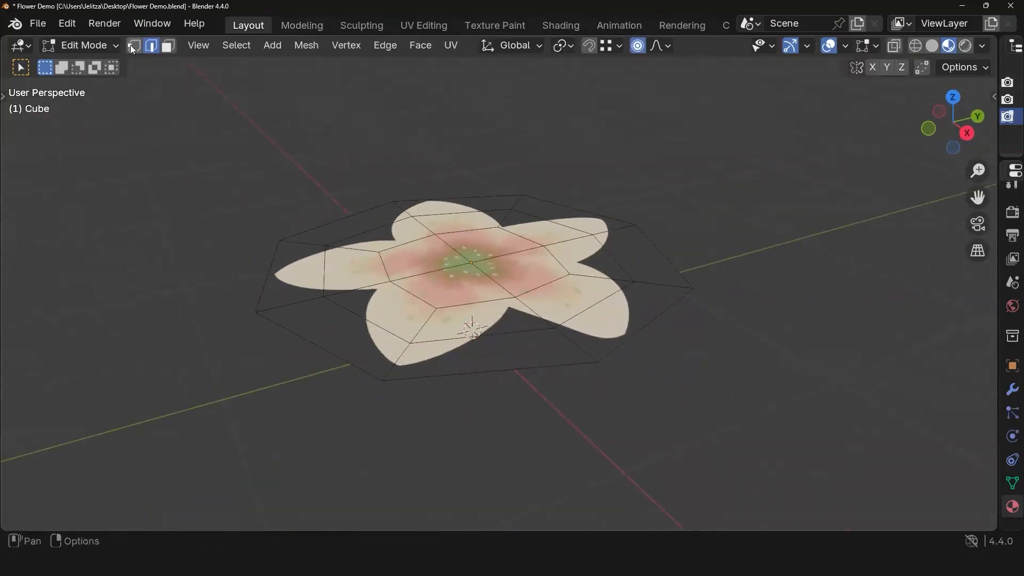
{"action": "middle_click_drag", "start_coordinate": [511, 290], "coordinate": [493, 276]}
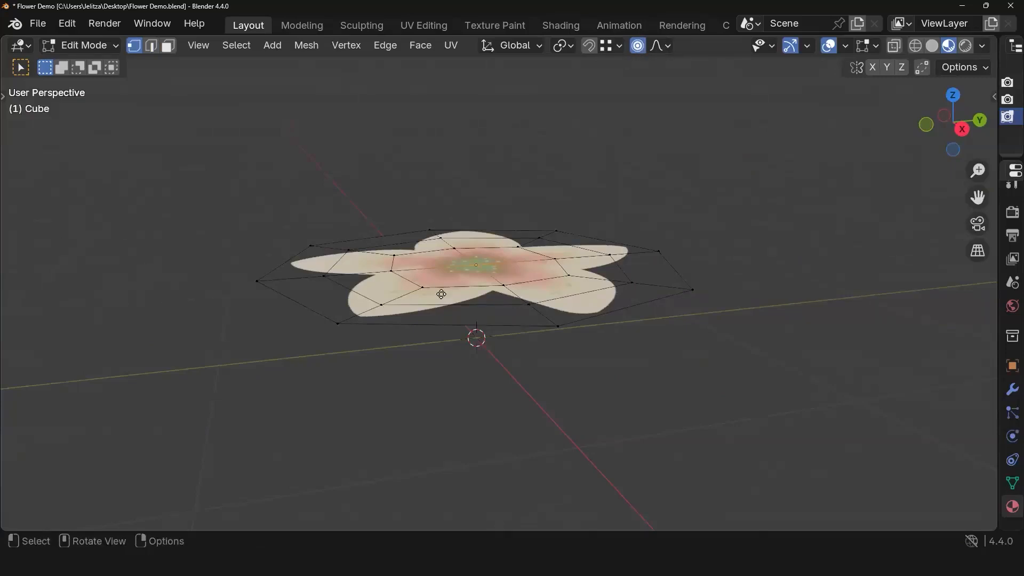
{"action": "key", "text": "g"}
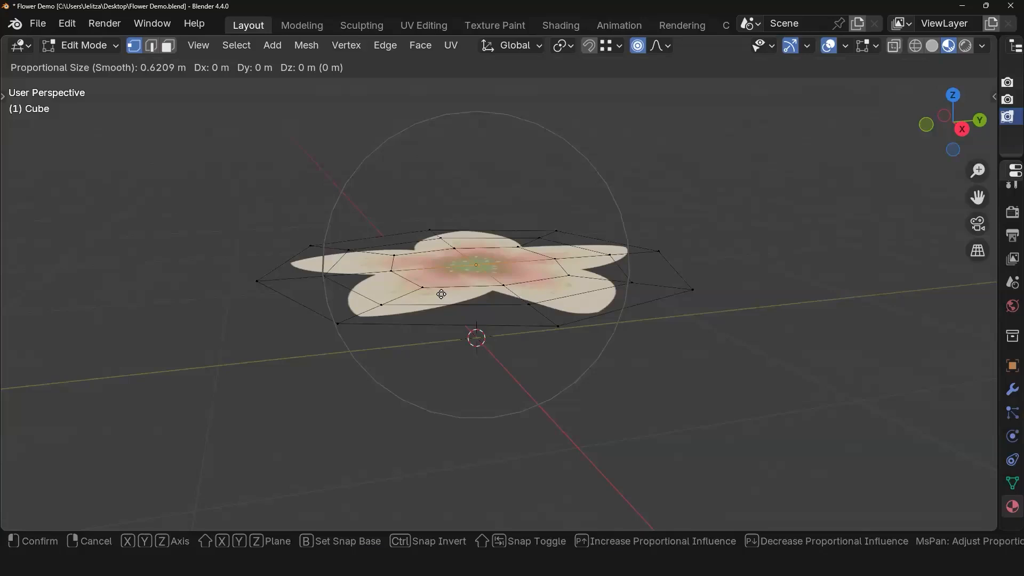
{"action": "key", "text": "z"}
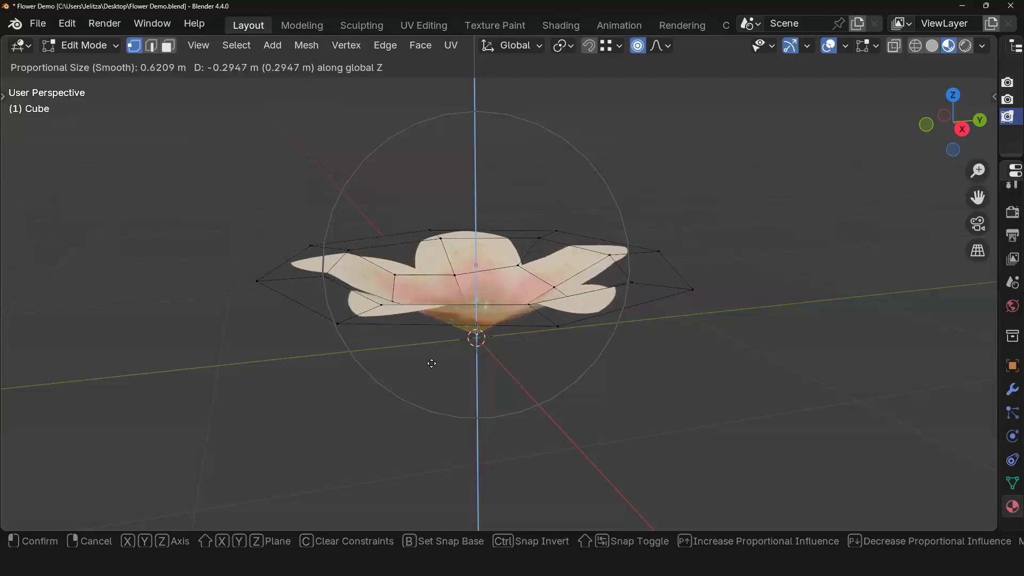
{"action": "left_click", "coordinate": [432, 363]}
Step: Deepen the flower's centre by lowering its vertex about another 0.07 m along Z, keeping the 0.621 m proportional size
{"action": "middle_click_drag", "start_coordinate": [581, 443], "coordinate": [555, 377]}
{"action": "key", "text": "g"}
{"action": "key", "text": "z"}
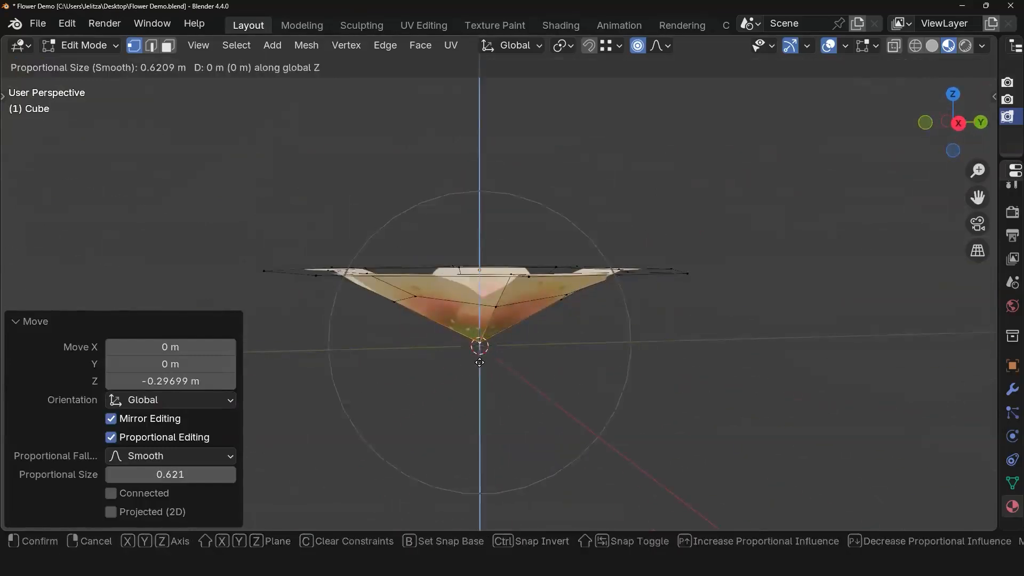
{"action": "left_click", "coordinate": [584, 389]}
{"action": "middle_click_drag", "start_coordinate": [585, 389], "coordinate": [669, 389]}
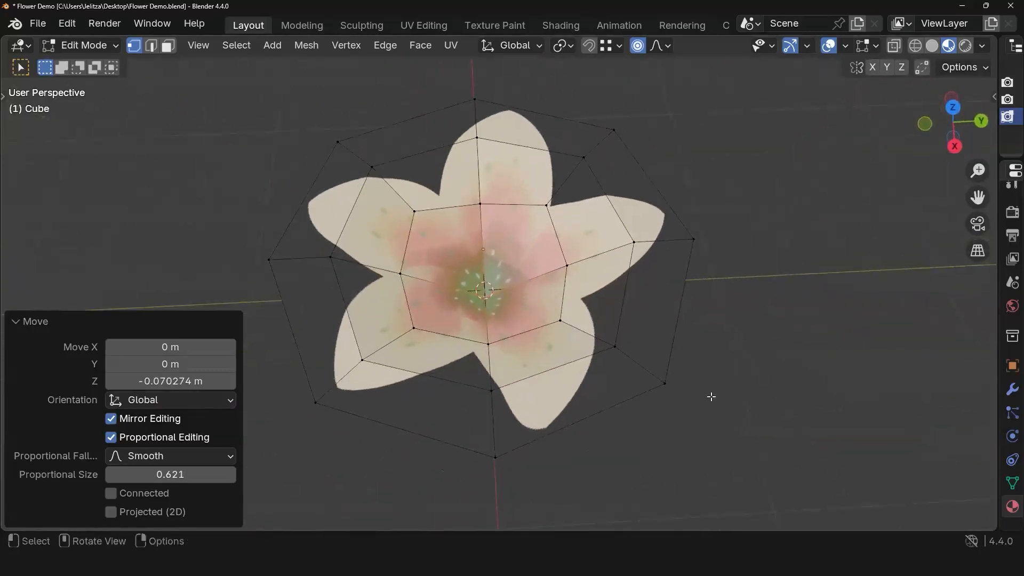
Step: Select the flower's outer edge loop and lower it about 0.055 m along Z with smooth proportional editing at size 0.180 m
{"action": "left_click", "coordinate": [713, 379]}
{"action": "scroll", "coordinate": [704, 376], "scroll_direction": "down", "scroll_amount": 2}
{"action": "left_click", "coordinate": [641, 368], "text": "alt"}
{"action": "middle_click_drag", "start_coordinate": [660, 418], "coordinate": [575, 192]}
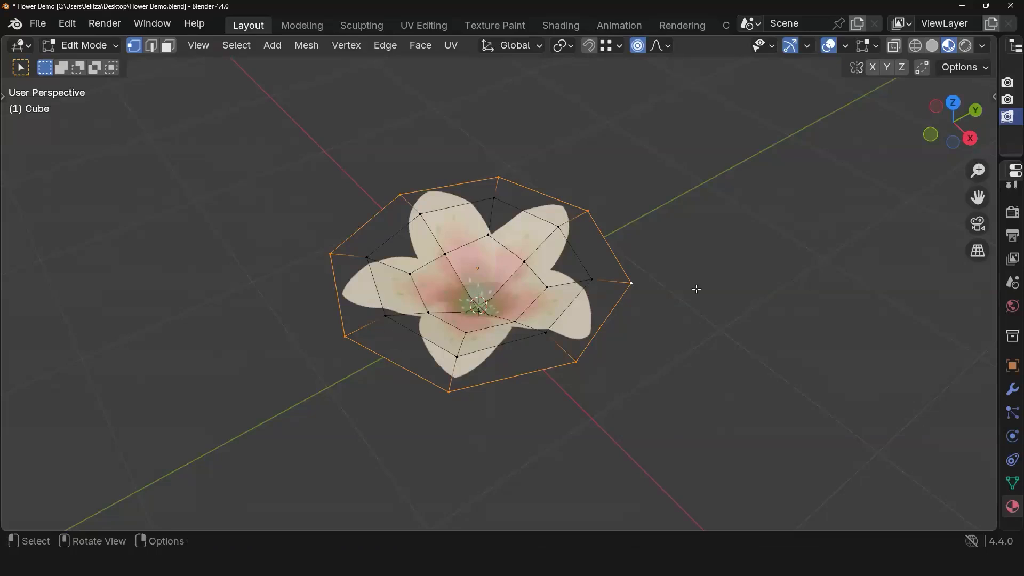
{"action": "middle_click_drag", "start_coordinate": [703, 324], "coordinate": [703, 286]}
{"action": "scroll", "coordinate": [615, 308], "scroll_direction": "up", "scroll_amount": 2}
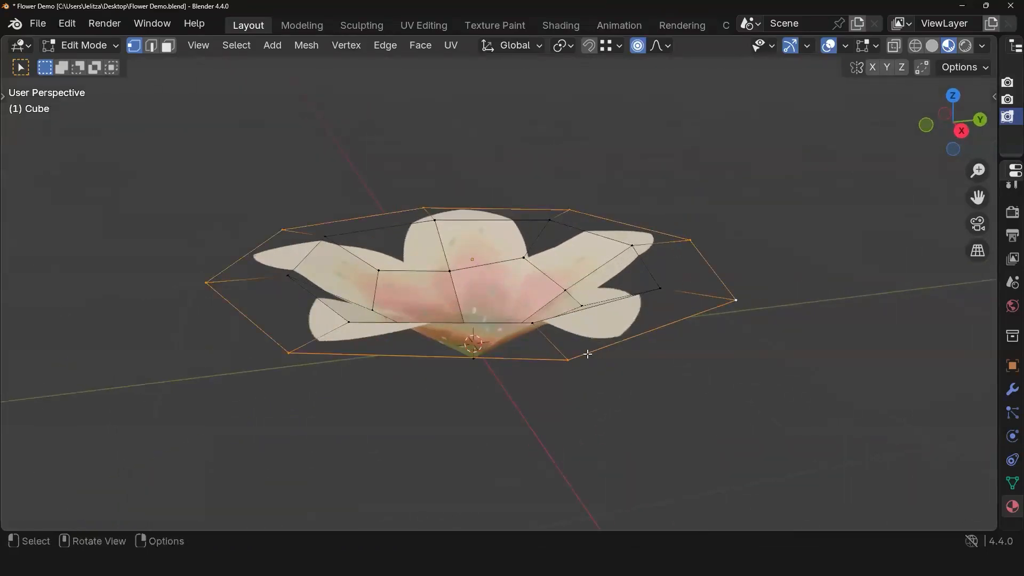
{"action": "key", "text": "g"}
{"action": "key", "text": "z"}
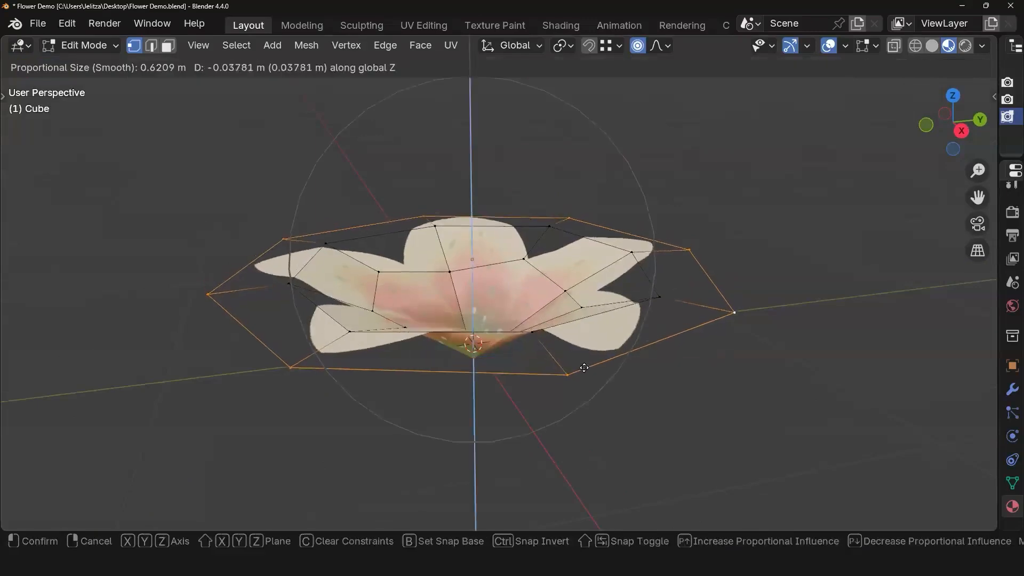
{"action": "scroll", "coordinate": [582, 362], "scroll_direction": "up", "scroll_amount": 2}
{"action": "scroll", "coordinate": [581, 362], "scroll_direction": "up", "scroll_amount": 9}
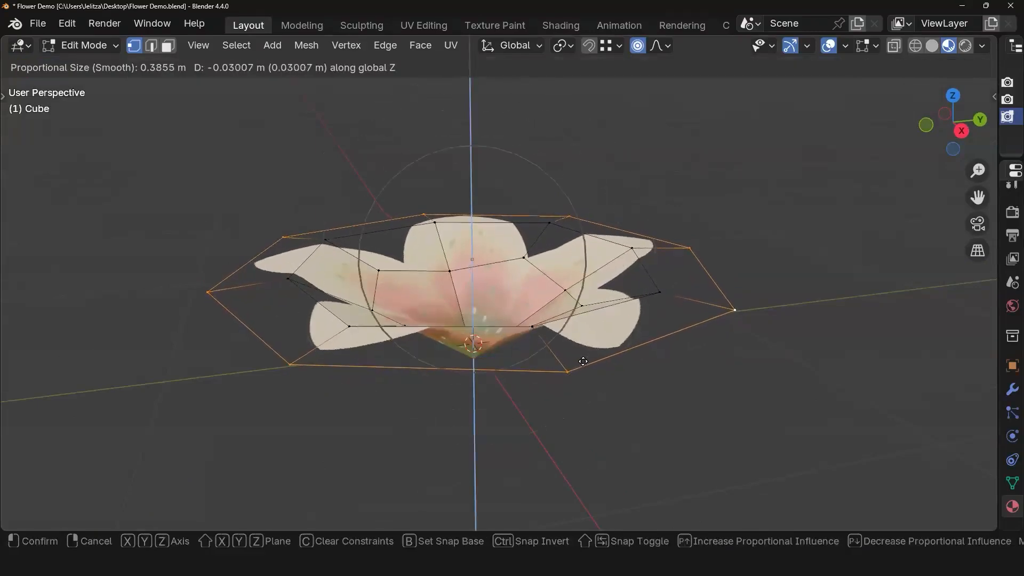
{"action": "scroll", "coordinate": [583, 362], "scroll_direction": "up", "scroll_amount": 2}
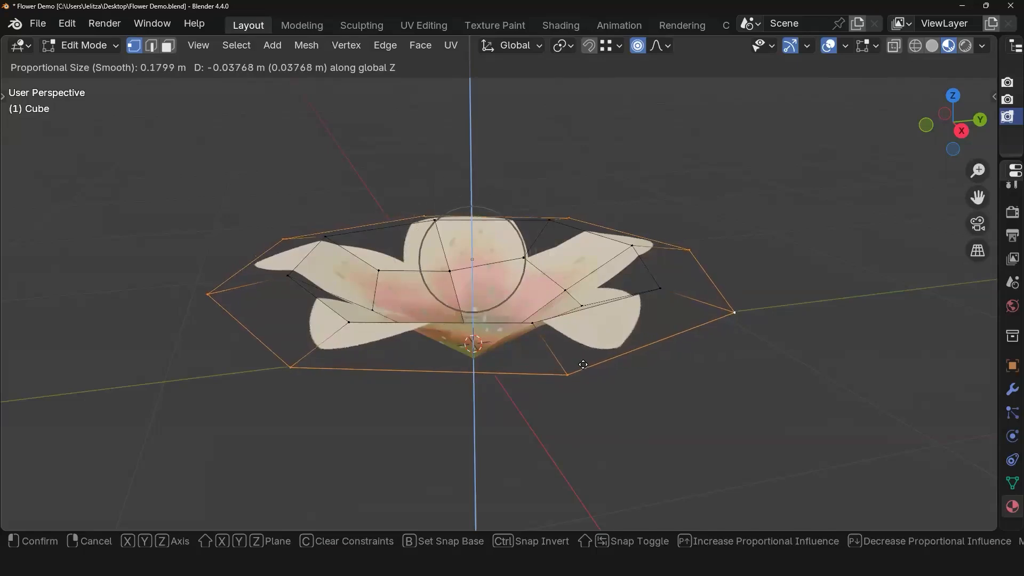
{"action": "left_click", "coordinate": [584, 369]}
{"action": "middle_click_drag", "start_coordinate": [584, 369], "coordinate": [698, 407]}
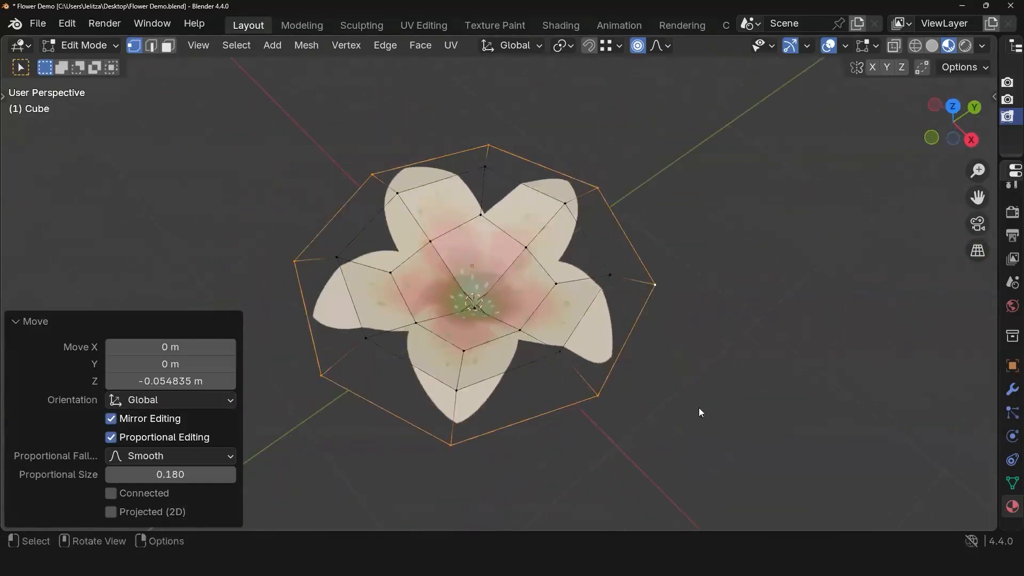
Step: Return to Object Mode and apply smooth shading to the flower
{"action": "key", "text": "Tab"}
{"action": "middle_click_drag", "start_coordinate": [631, 348], "coordinate": [634, 382]}
{"action": "scroll", "coordinate": [613, 351], "scroll_direction": "up", "scroll_amount": 2}
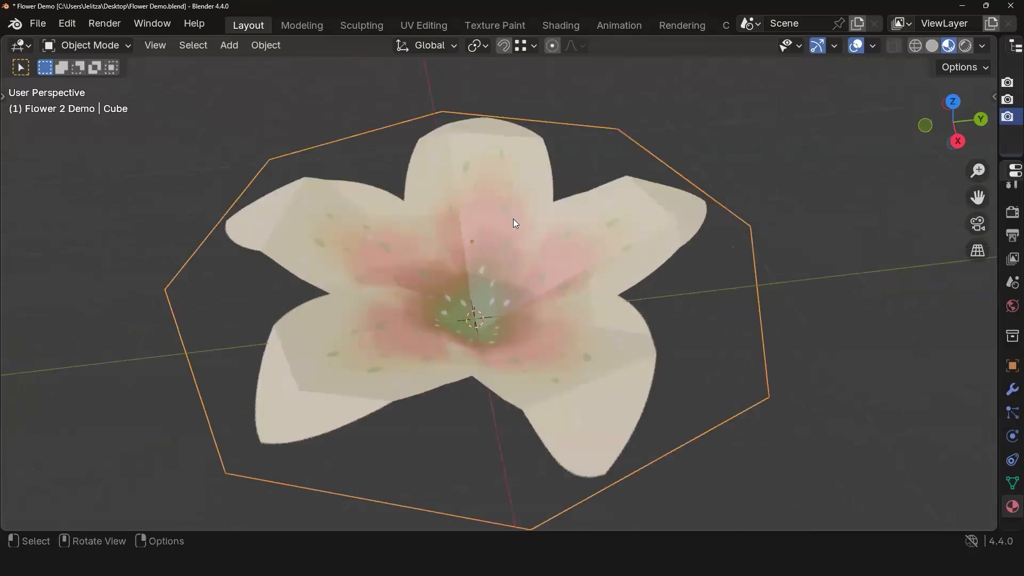
{"action": "right_click", "coordinate": [512, 217]}
{"action": "key", "text": "Return"}
Step: Turn on the Face Orientation overlay, examine the flower's faces from below and above, and reopen the overlay options
{"action": "scroll", "coordinate": [745, 324], "scroll_direction": "down", "scroll_amount": 4}
{"action": "middle_click_drag", "start_coordinate": [746, 324], "coordinate": [651, 275]}
{"action": "scroll", "coordinate": [612, 325], "scroll_direction": "up", "scroll_amount": 4}
{"action": "left_click", "coordinate": [872, 46]}
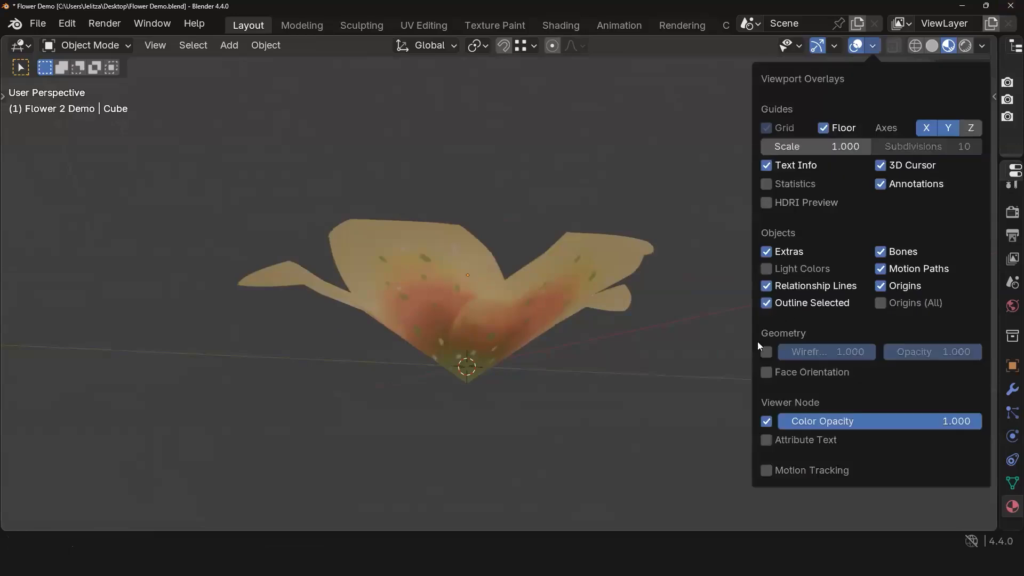
{"action": "left_click", "coordinate": [766, 372]}
{"action": "middle_click_drag", "start_coordinate": [519, 482], "coordinate": [509, 277]}
{"action": "left_click", "coordinate": [875, 47]}
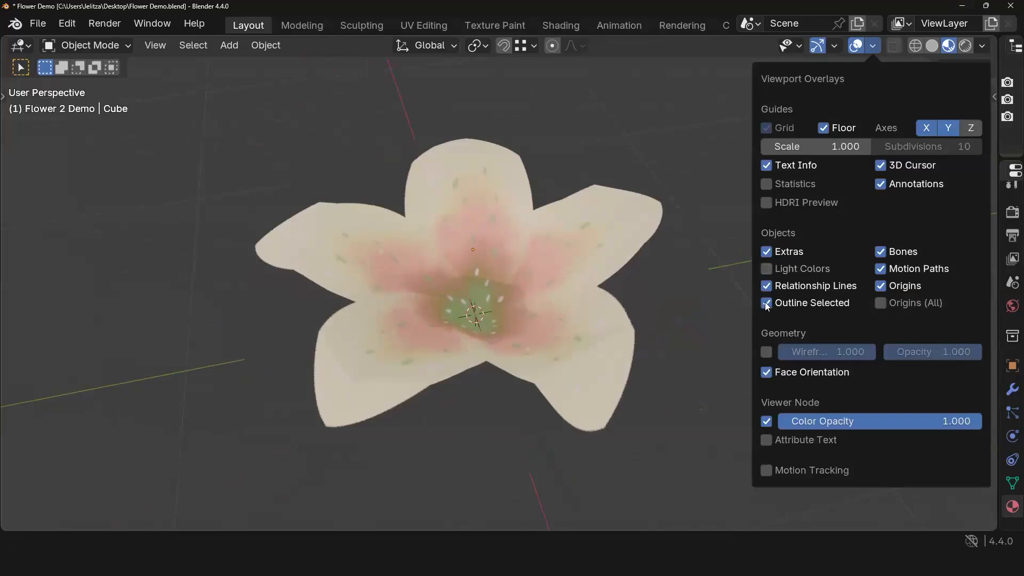
{"action": "middle_click_drag", "start_coordinate": [505, 266], "coordinate": [685, 266]}
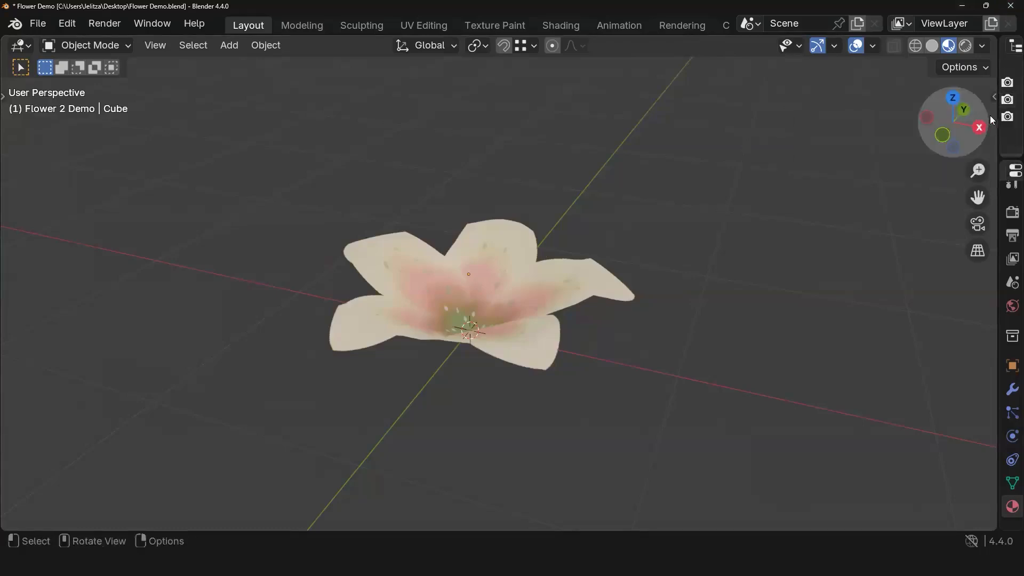
Step: Widen the outliner and properties area, make the outliner taller, and hide the finished flower object
{"action": "left_click_drag", "start_coordinate": [996, 155], "coordinate": [577, 196]}
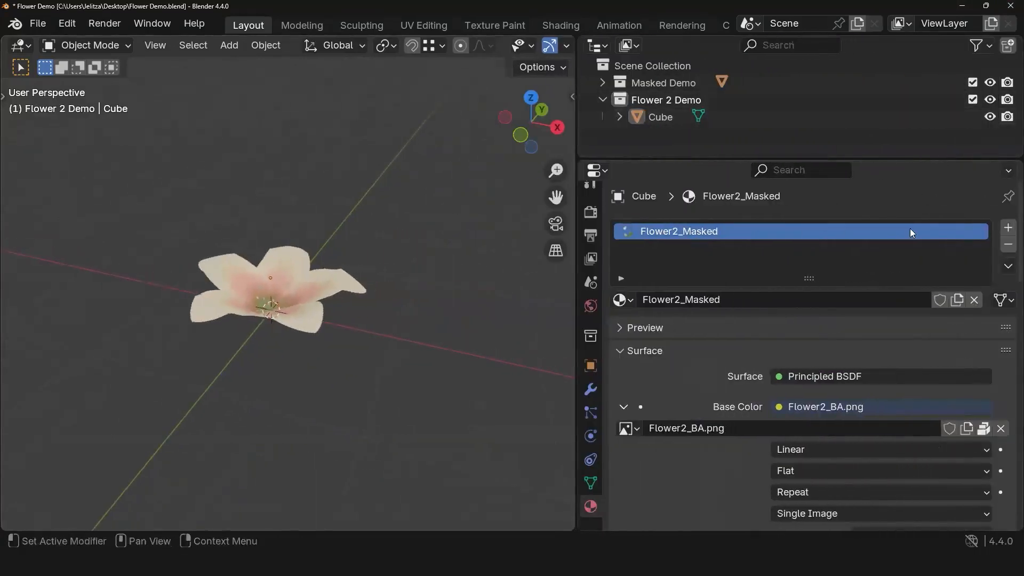
{"action": "left_click_drag", "start_coordinate": [845, 157], "coordinate": [850, 261]}
{"action": "key", "text": "h"}
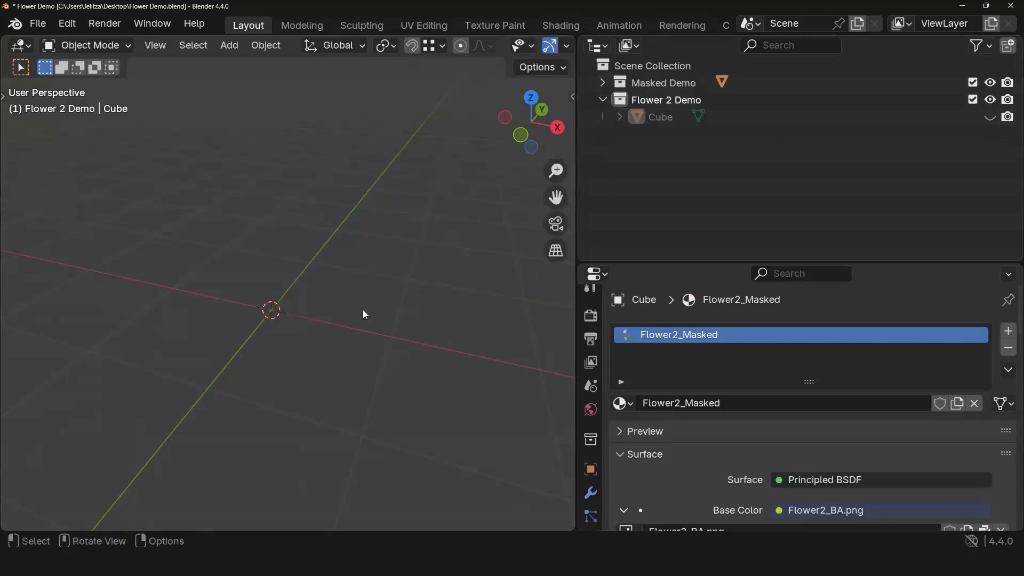
Step: Add a 2 m mesh plane at the world origin in the Flower 2 Demo collection
{"action": "middle_click_drag", "start_coordinate": [314, 273], "coordinate": [323, 325]}
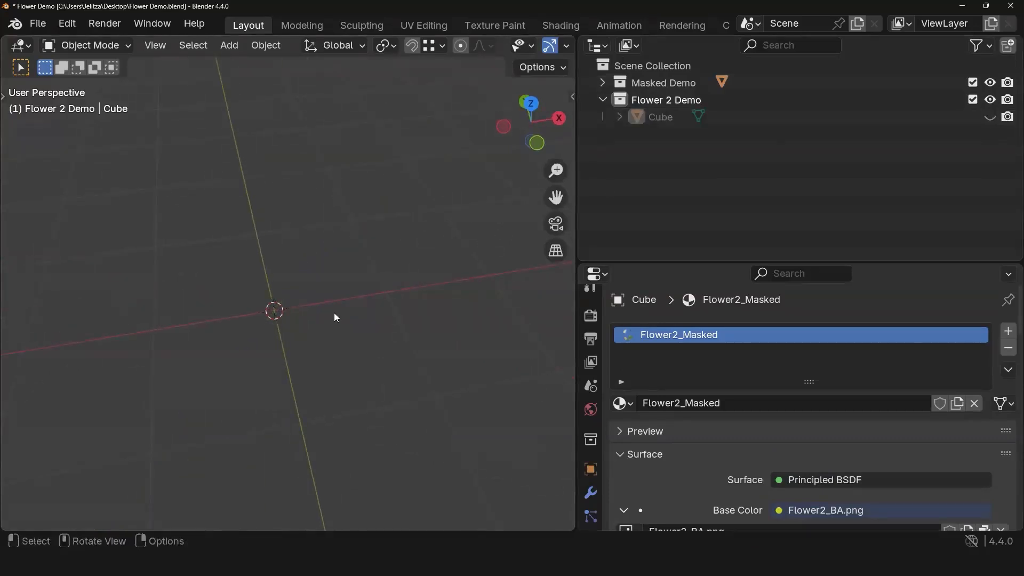
{"action": "key", "text": "shift+a"}
{"action": "mouse_move", "coordinate": [286, 218]}
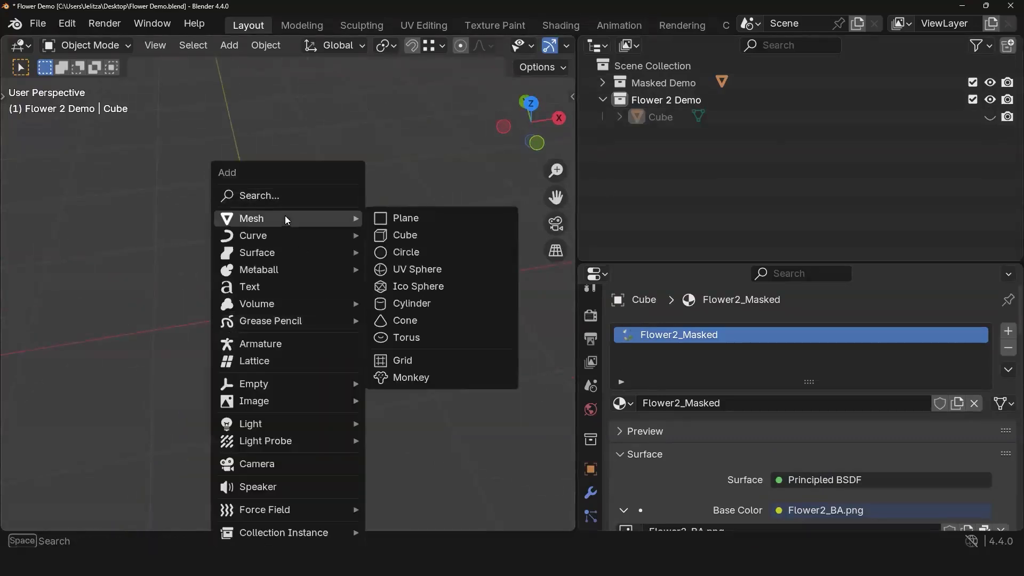
{"action": "left_click", "coordinate": [407, 216]}
{"action": "middle_click_drag", "start_coordinate": [408, 273], "coordinate": [764, 157]}
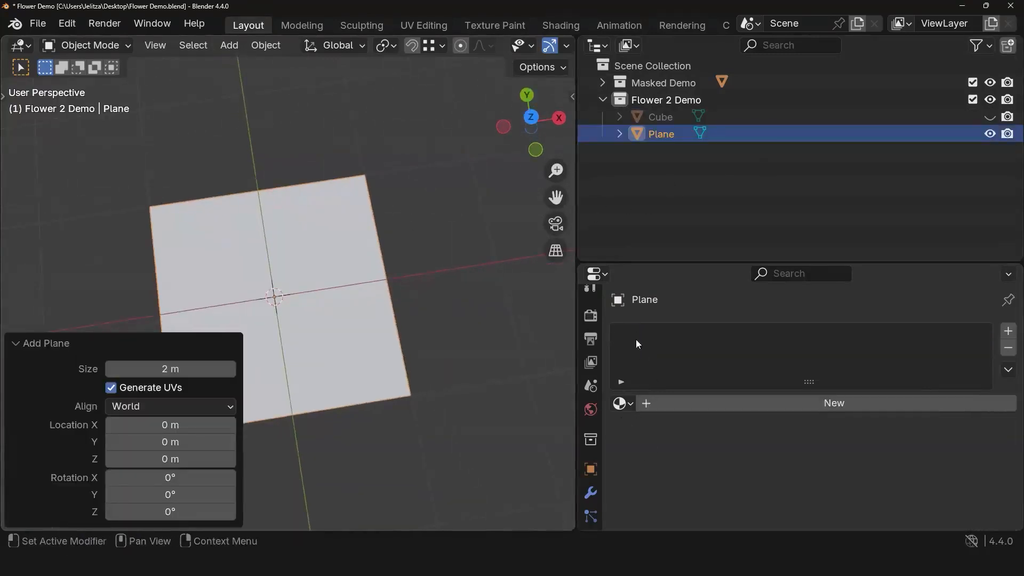
Step: Make the properties editor taller and assign the existing Flower2_Masked material to the plane
{"action": "left_click_drag", "start_coordinate": [699, 263], "coordinate": [704, 160]}
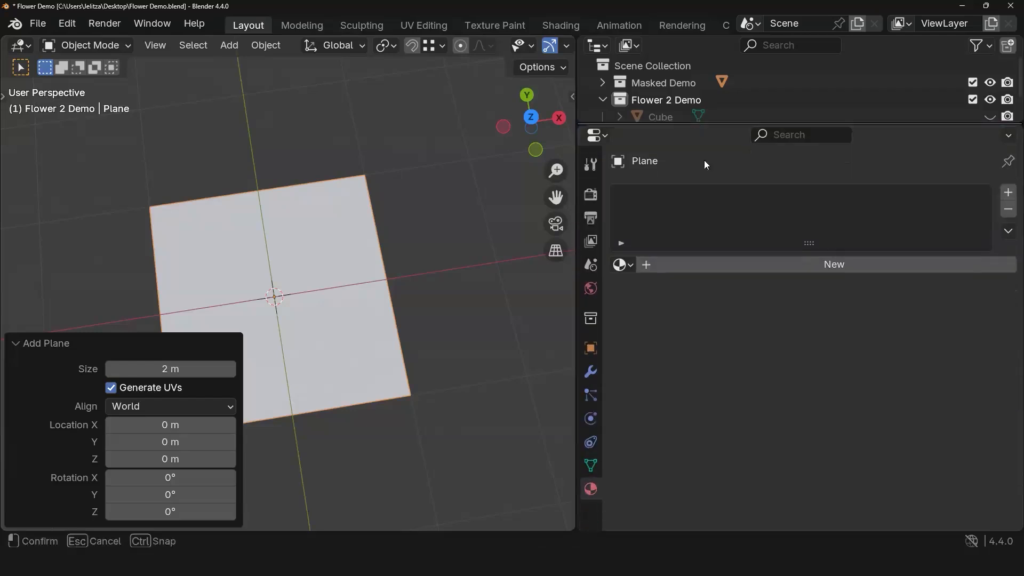
{"action": "left_click", "coordinate": [629, 265]}
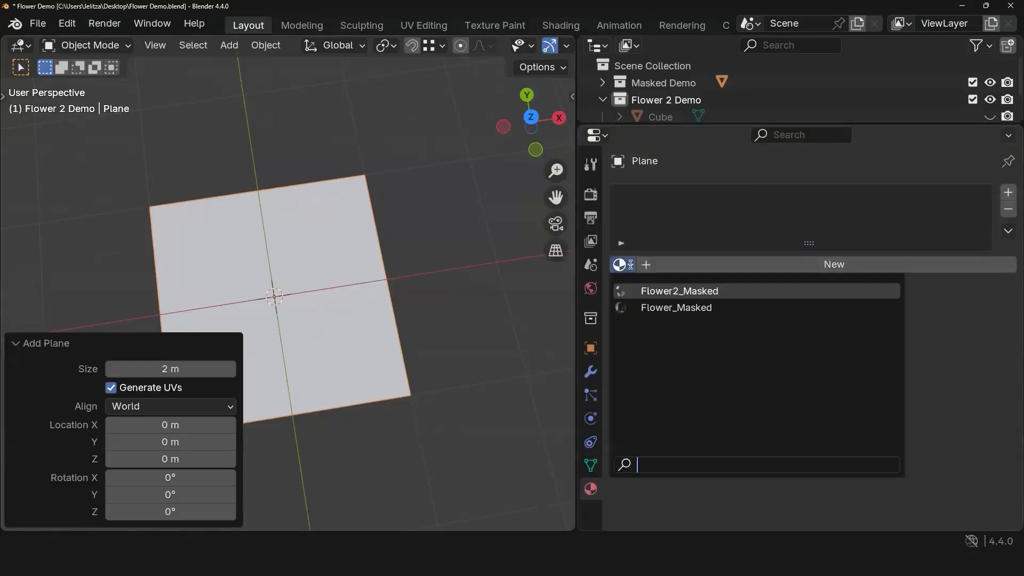
{"action": "left_click", "coordinate": [661, 292]}
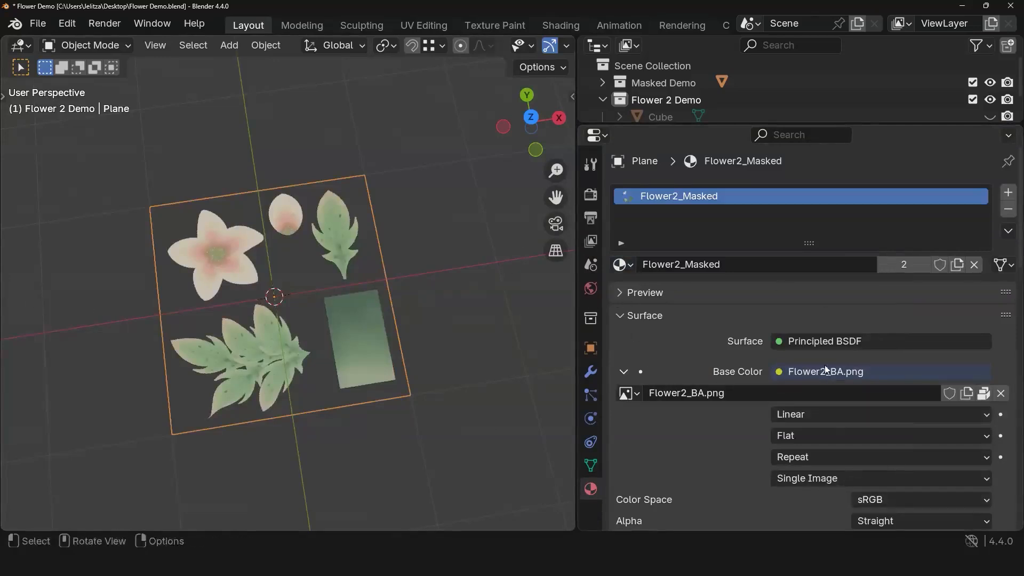
Step: Switch to the UV Editing workspace, look at the plane from the top view, and widen the UV editor to show the whole texture
{"action": "middle_click_drag", "start_coordinate": [447, 249], "coordinate": [432, 259]}
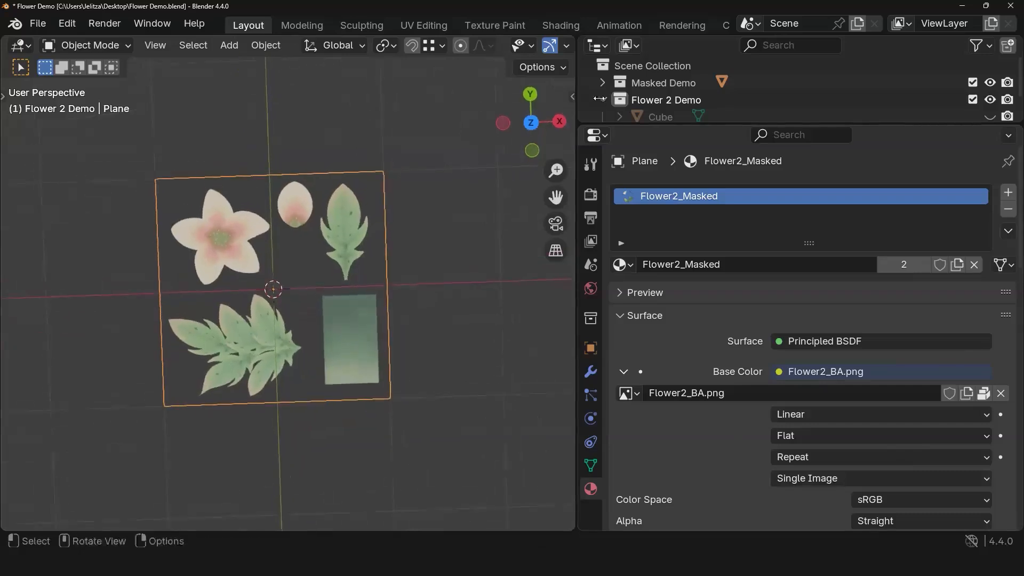
{"action": "left_click", "coordinate": [429, 24]}
{"action": "middle_click_drag", "start_coordinate": [616, 263], "coordinate": [562, 287]}
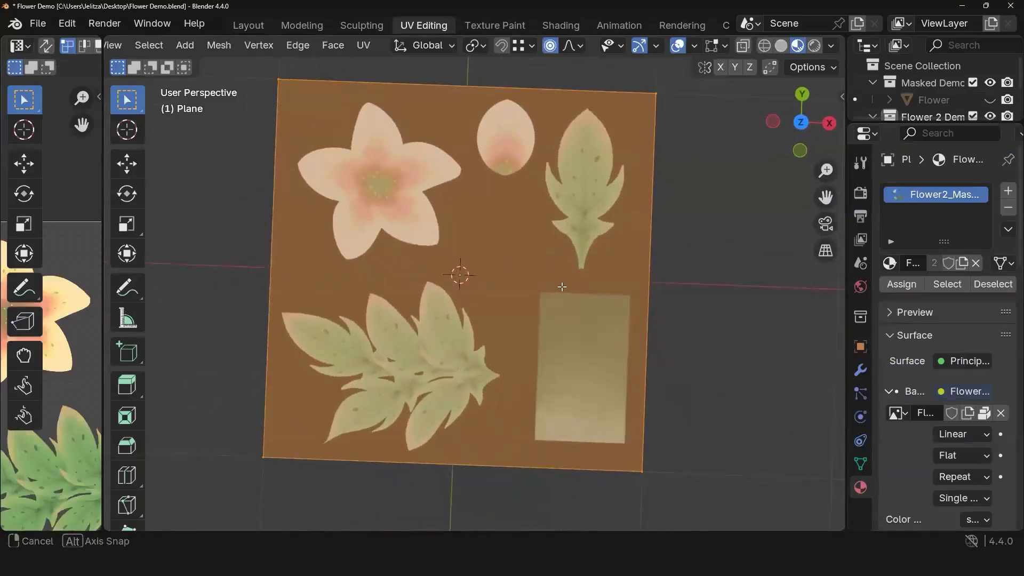
{"action": "scroll", "coordinate": [612, 237], "scroll_direction": "up", "scroll_amount": 1}
{"action": "scroll", "coordinate": [608, 246], "scroll_direction": "down", "scroll_amount": 2}
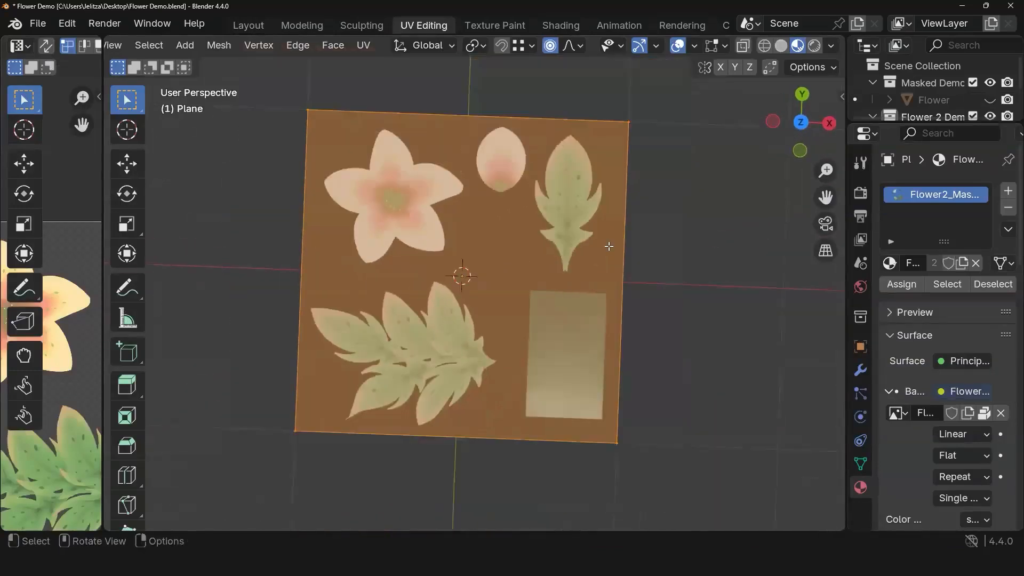
{"action": "key", "text": "KP_7"}
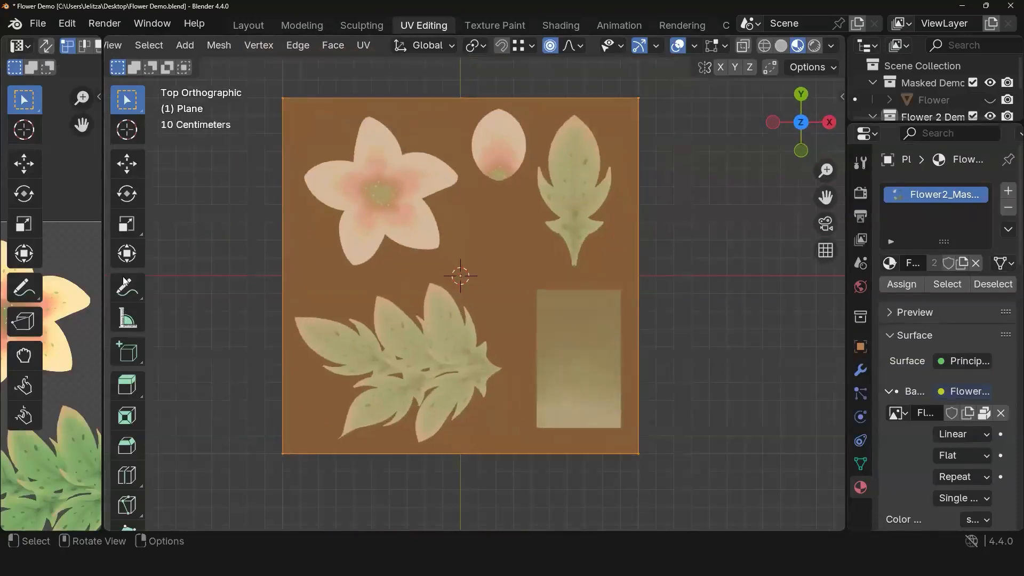
{"action": "left_click_drag", "start_coordinate": [103, 232], "coordinate": [452, 233]}
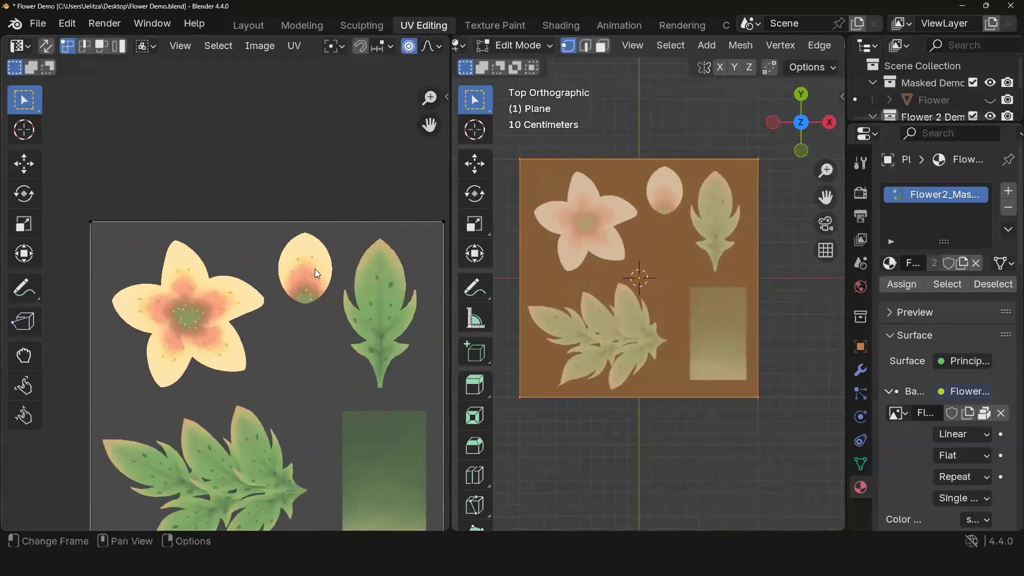
{"action": "middle_click_drag", "start_coordinate": [305, 238], "coordinate": [295, 139]}
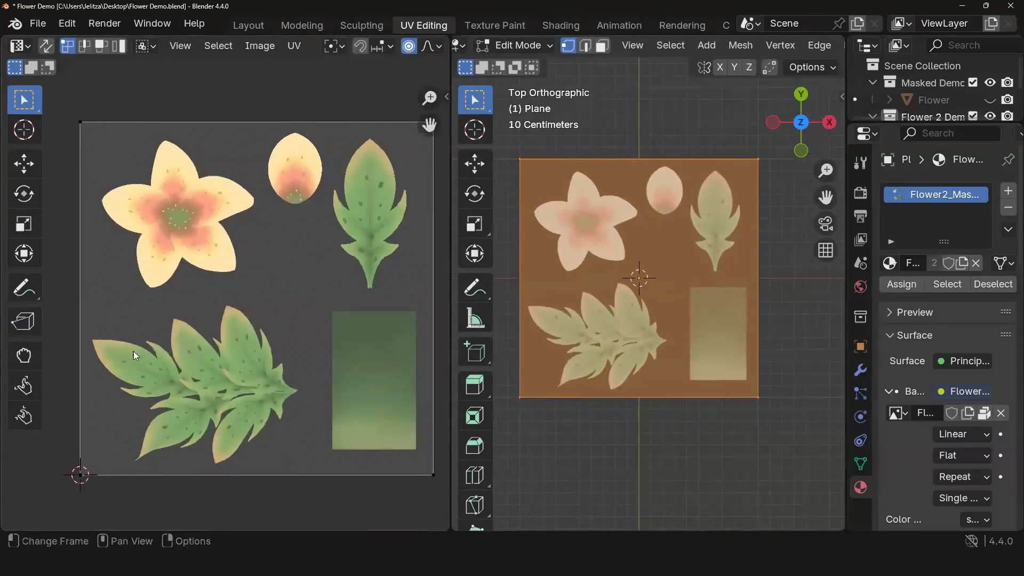
{"action": "scroll", "coordinate": [196, 226], "scroll_direction": "down", "scroll_amount": 2}
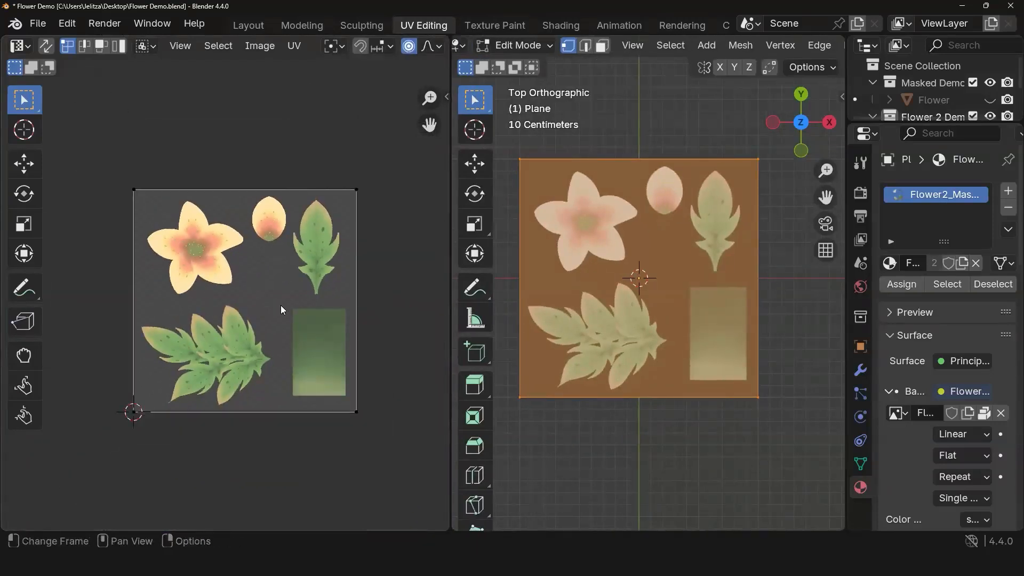
Step: Select all of the plane's UVs and scale them narrower along X
{"action": "key", "text": "a"}
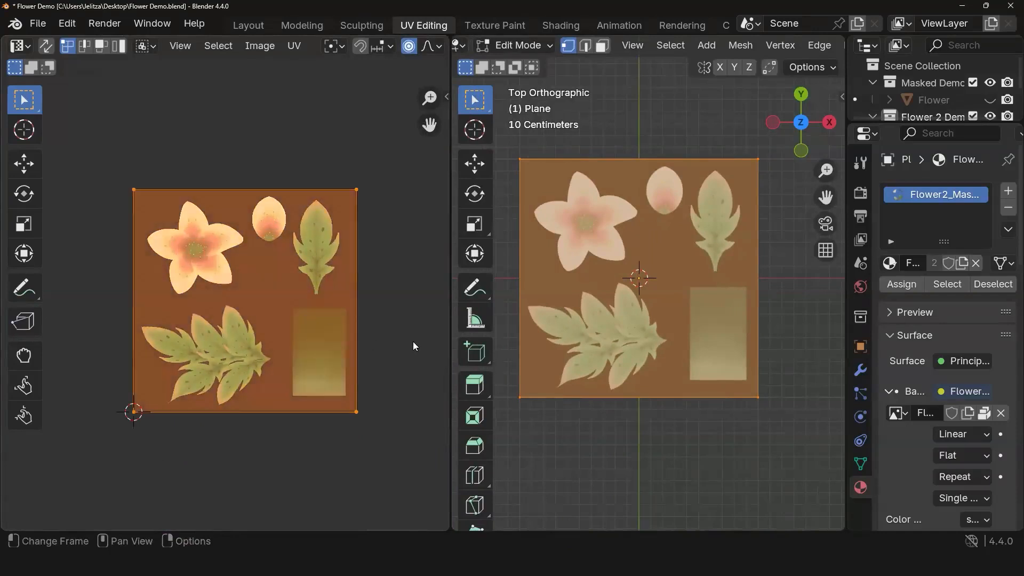
{"action": "scroll", "coordinate": [413, 341], "scroll_direction": "up", "scroll_amount": 2}
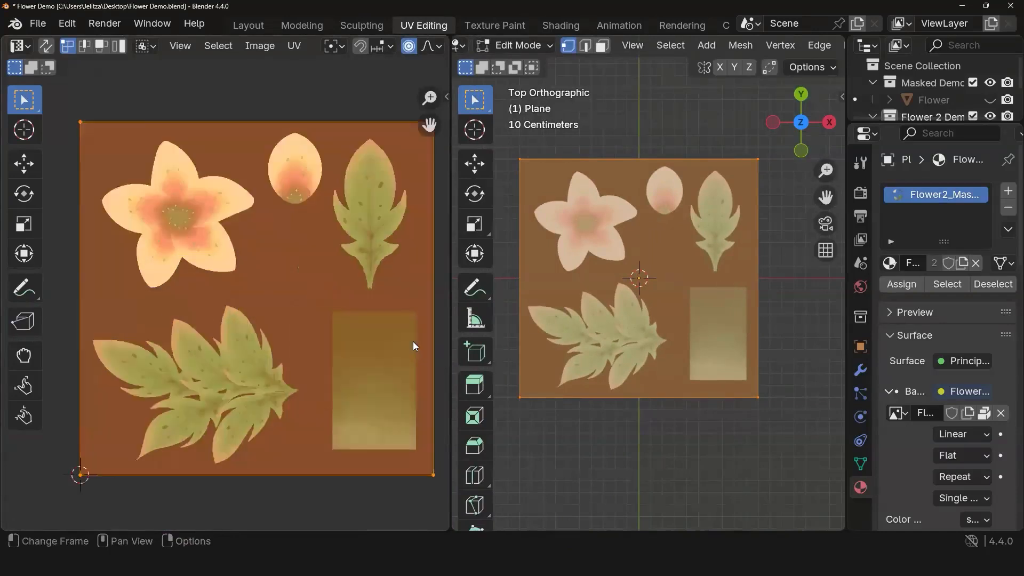
{"action": "scroll", "coordinate": [413, 341], "scroll_direction": "down", "scroll_amount": 1}
{"action": "key", "text": "s"}
{"action": "key", "text": "x"}
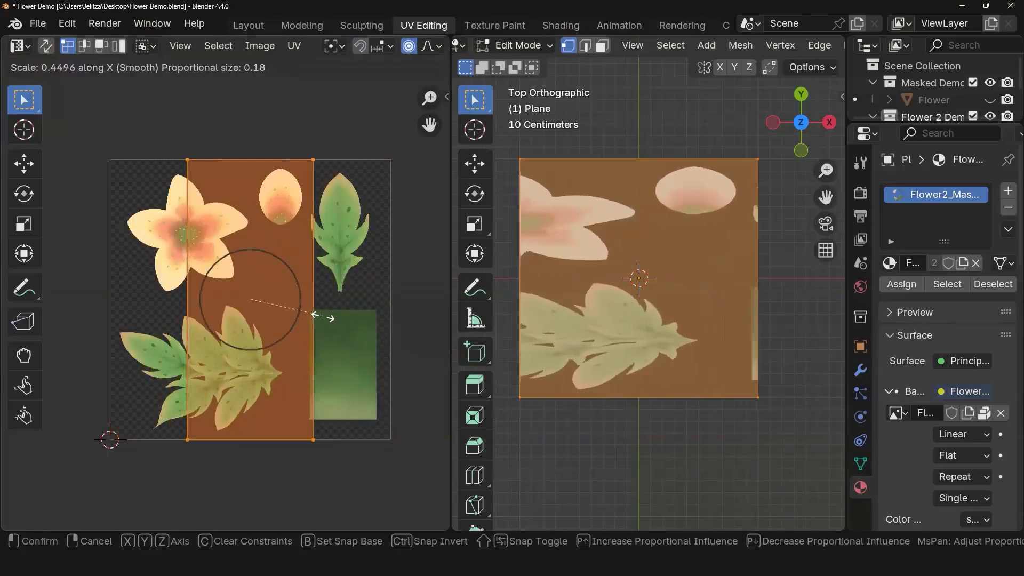
{"action": "left_click", "coordinate": [310, 319]}
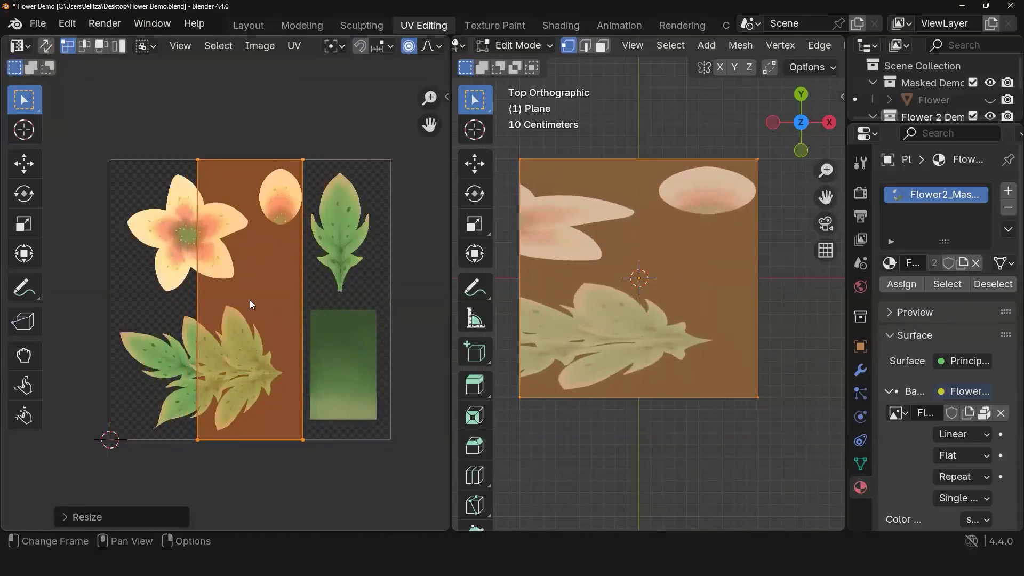
Step: Move the plane's UVs over the small upright leaf in the texture's upper-right area and scale them down uniformly around it
{"action": "key", "text": "g"}
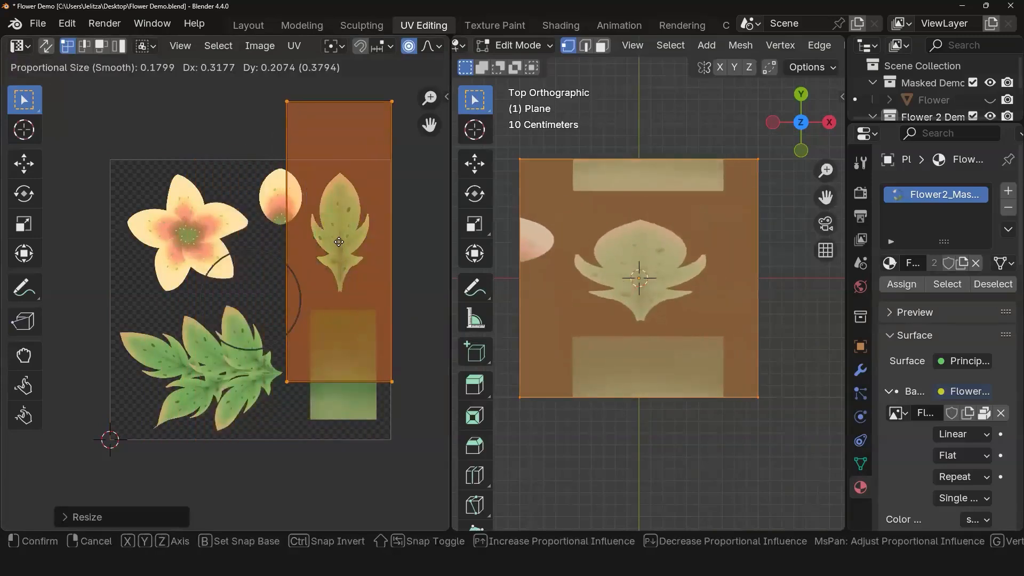
{"action": "left_click", "coordinate": [339, 243]}
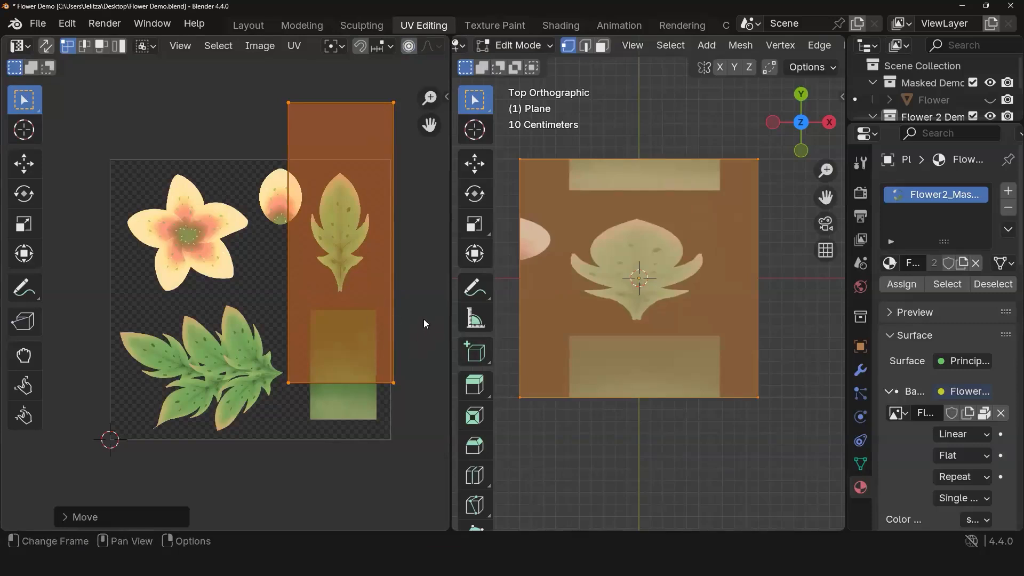
{"action": "key", "text": "s"}
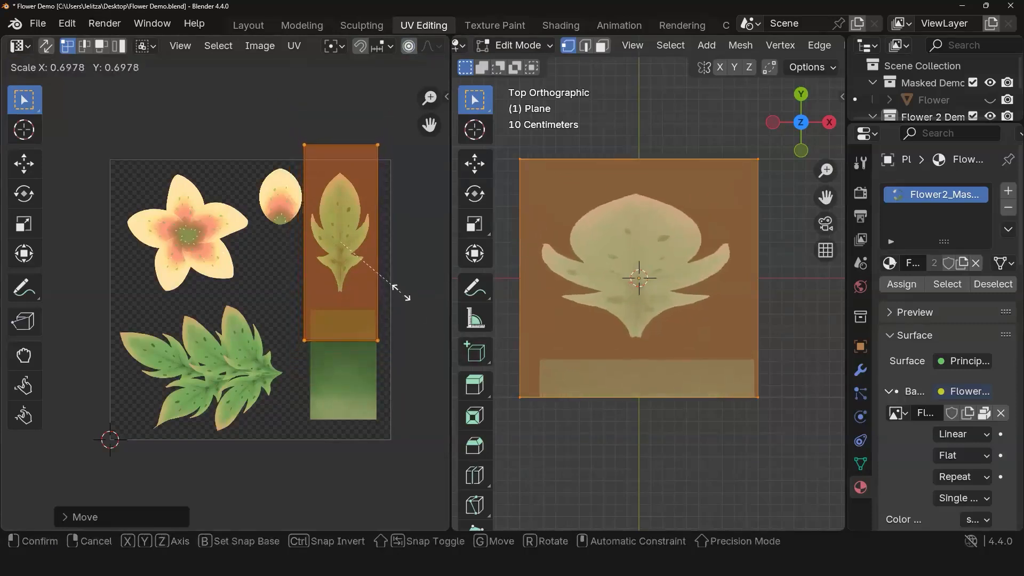
{"action": "left_click", "coordinate": [392, 280]}
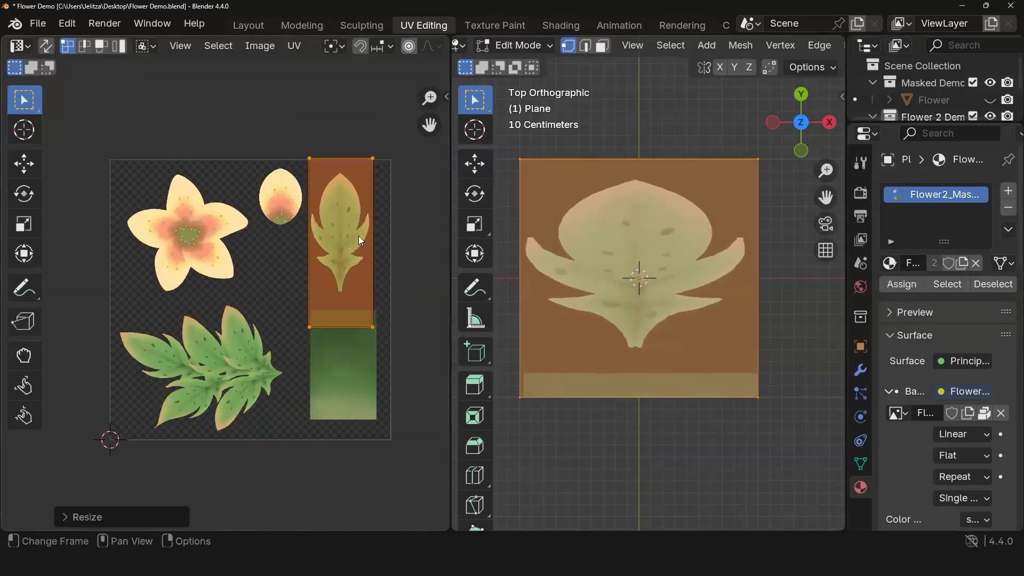
{"action": "key", "text": "g"}
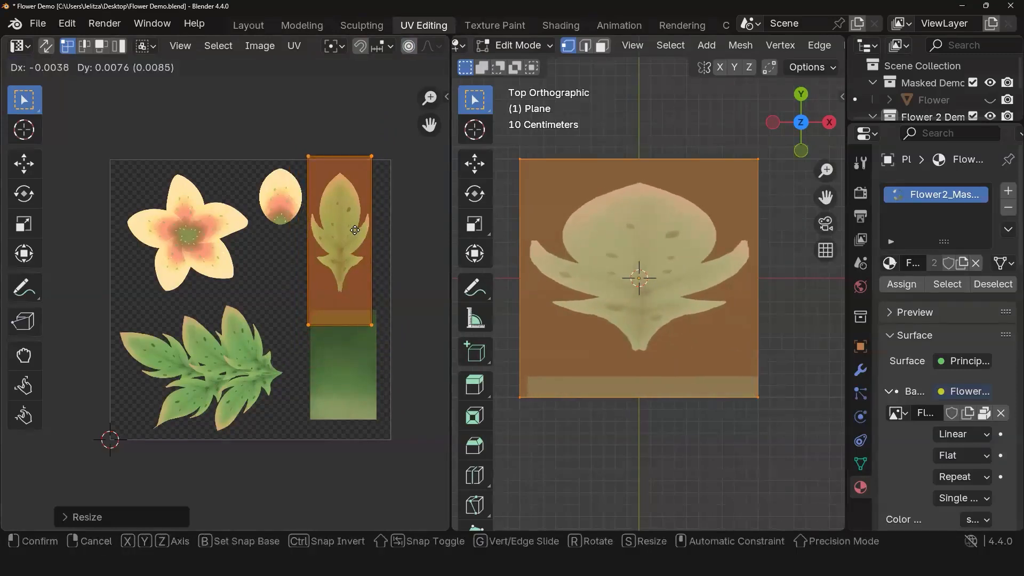
{"action": "left_click", "coordinate": [354, 230]}
{"action": "key", "text": "g"}
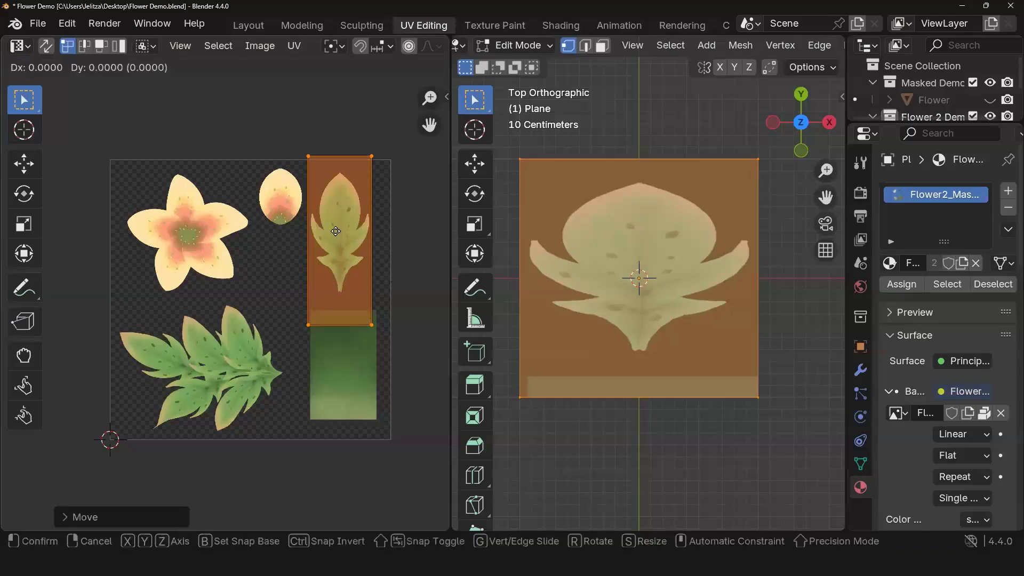
{"action": "left_click", "coordinate": [361, 239]}
Step: Shorten the UVs along Y and reposition them so they tightly enclose the small upright leaf
{"action": "scroll", "coordinate": [374, 259], "scroll_direction": "up", "scroll_amount": 5}
{"action": "middle_click_drag", "start_coordinate": [365, 328], "coordinate": [83, 480], "text": "shift"}
{"action": "middle_click_drag", "start_coordinate": [264, 289], "coordinate": [268, 245], "text": "shift"}
{"action": "middle_click_drag", "start_coordinate": [302, 283], "coordinate": [304, 306], "text": "shift"}
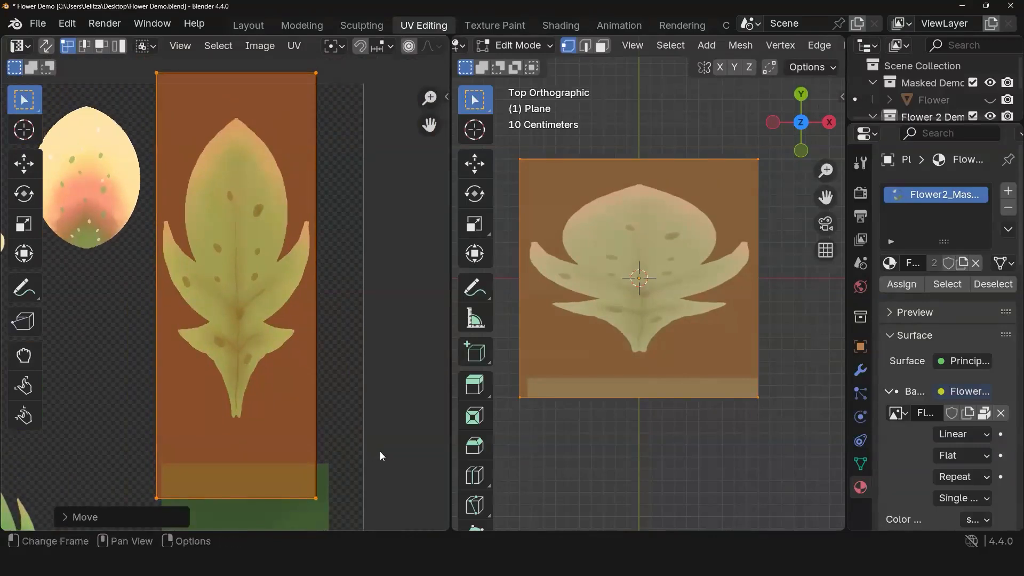
{"action": "key", "text": "s"}
{"action": "key", "text": "y"}
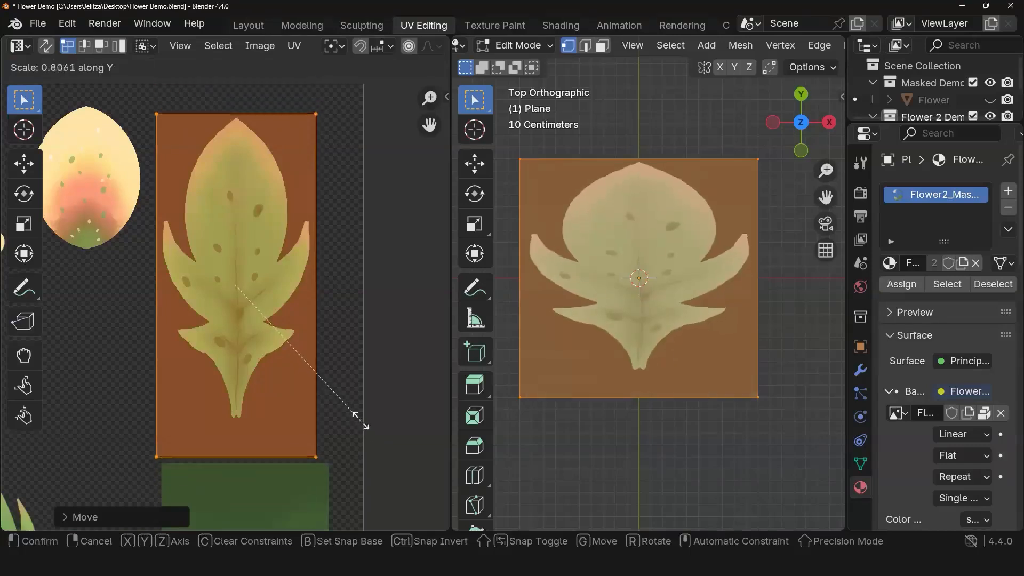
{"action": "left_click", "coordinate": [269, 383]}
{"action": "key", "text": "g"}
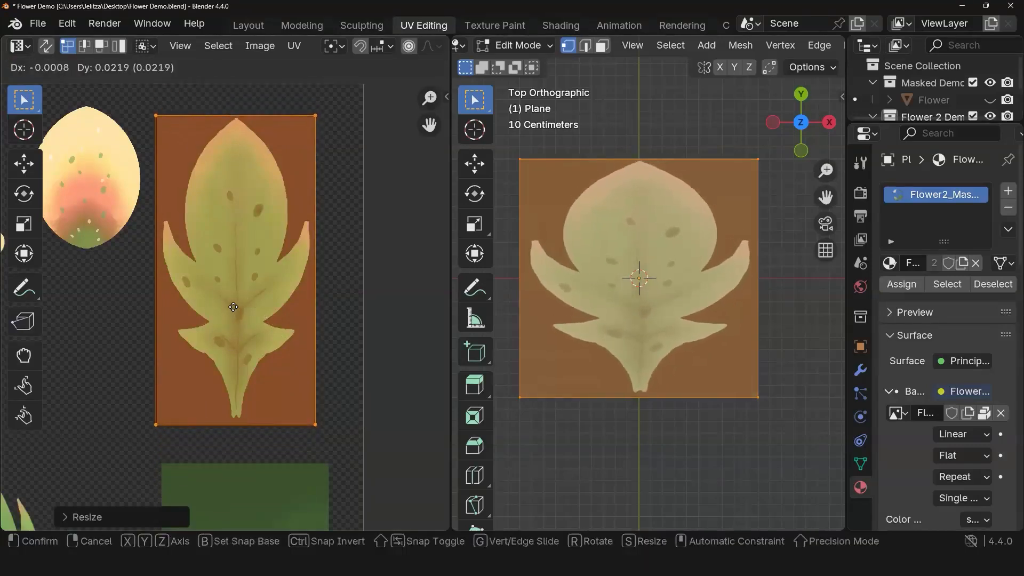
{"action": "left_click", "coordinate": [232, 306]}
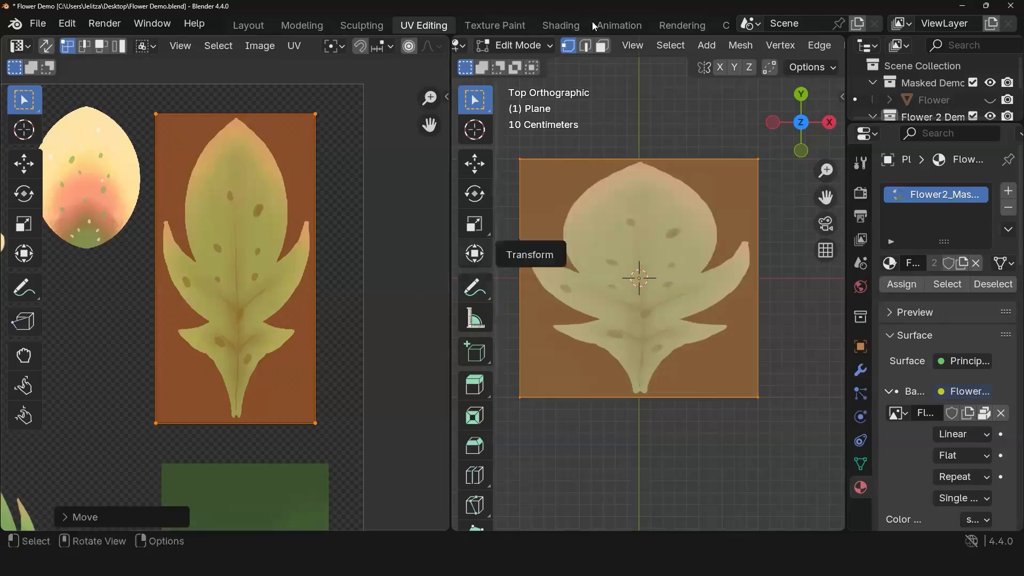
Step: Return to the Layout workspace and unhide the Cube flower in the Flower 2 Demo collection, above the leaf plane
{"action": "scroll", "coordinate": [656, 37], "scroll_direction": "down", "scroll_amount": 8}
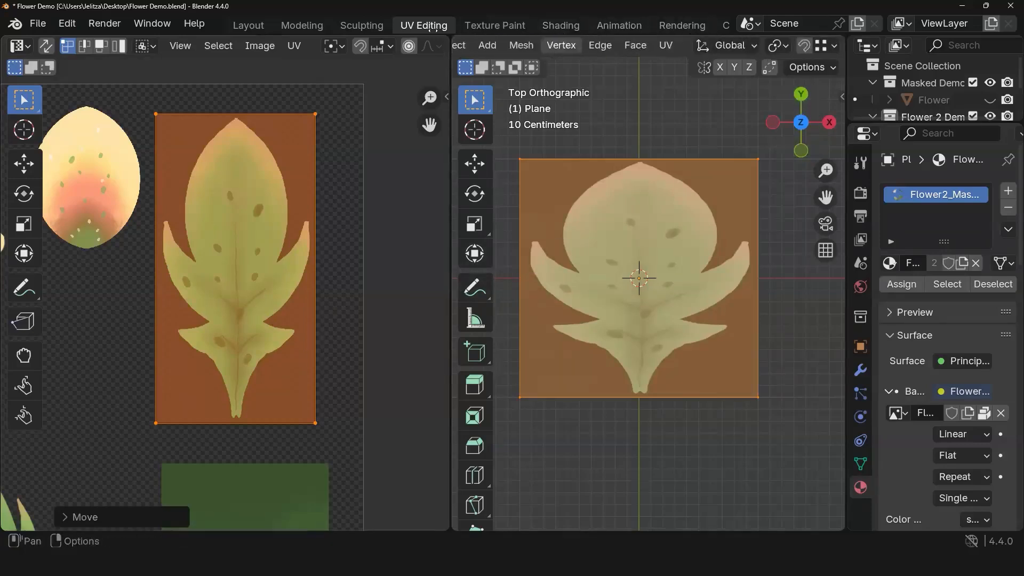
{"action": "left_click", "coordinate": [246, 26]}
{"action": "middle_click_drag", "start_coordinate": [484, 230], "coordinate": [533, 117]}
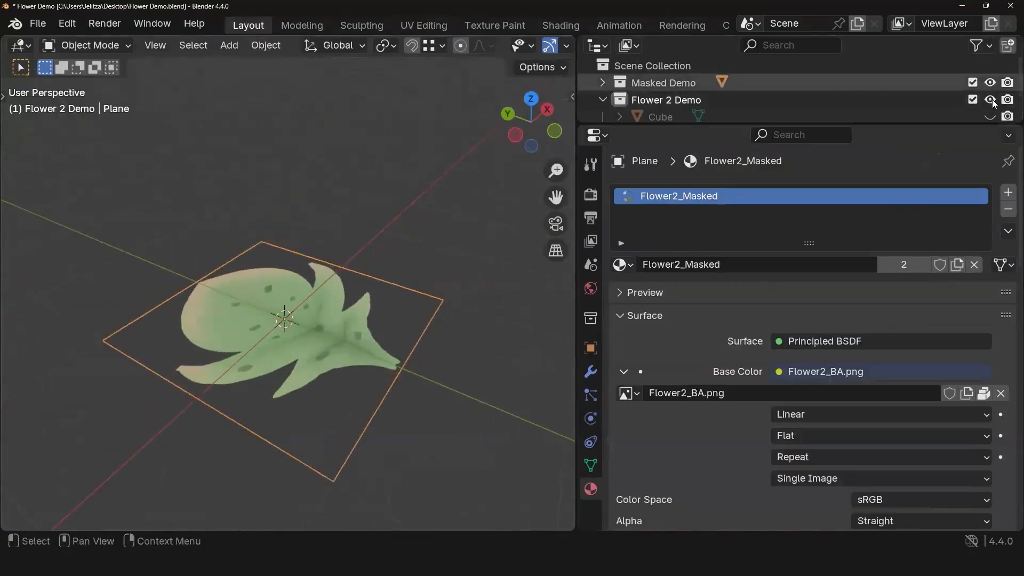
{"action": "scroll", "coordinate": [750, 90], "scroll_direction": "down", "scroll_amount": 2}
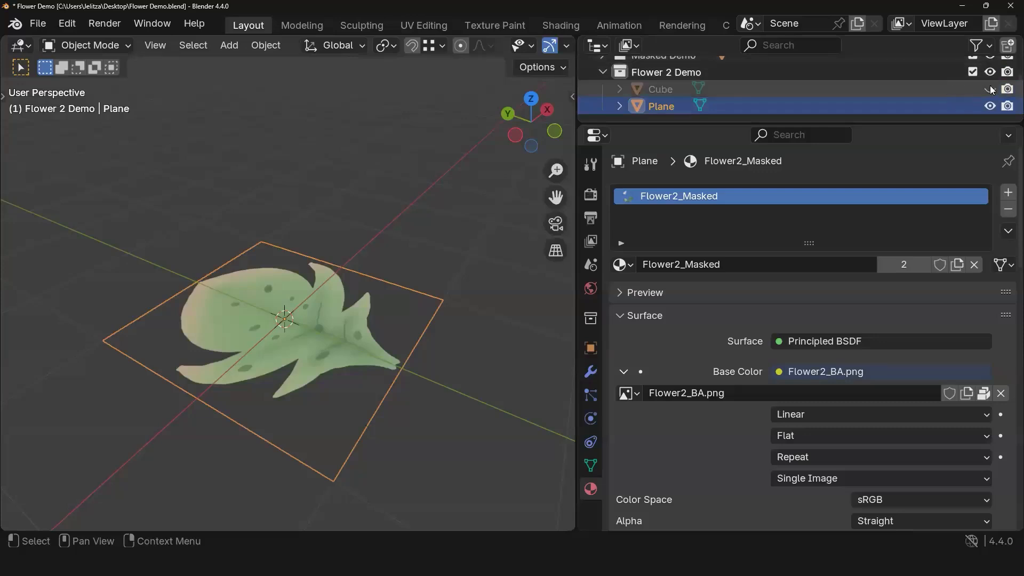
{"action": "left_click", "coordinate": [990, 89]}
{"action": "scroll", "coordinate": [353, 227], "scroll_direction": "down", "scroll_amount": 3}
{"action": "middle_click_drag", "start_coordinate": [353, 228], "coordinate": [362, 254]}
{"action": "scroll", "coordinate": [362, 254], "scroll_direction": "up", "scroll_amount": 8}
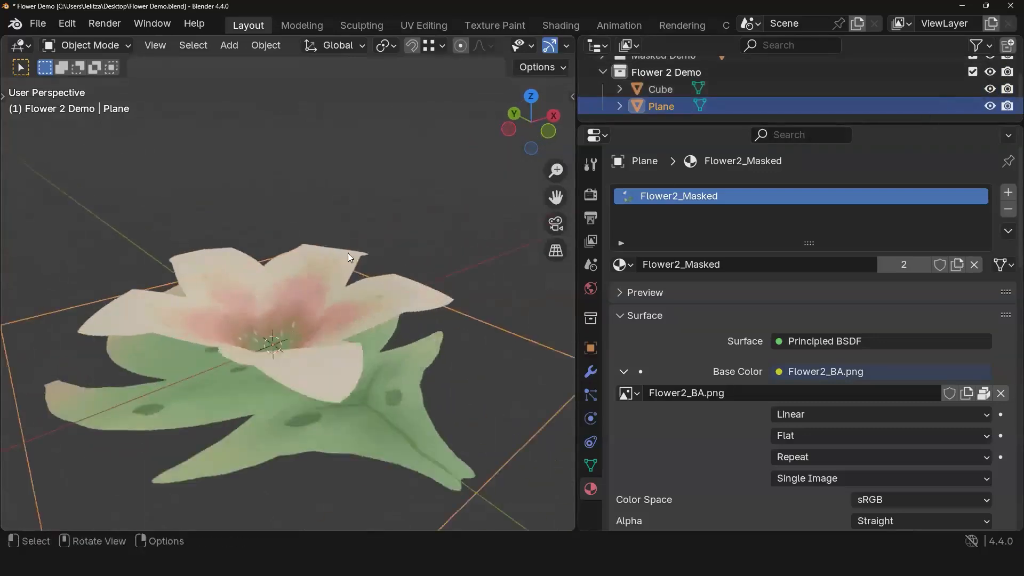
Step: Select the Cube flower, enter Edit Mode, and bring the proportional editing controls into view
{"action": "scroll", "coordinate": [347, 253], "scroll_direction": "down", "scroll_amount": 4}
{"action": "left_click", "coordinate": [410, 287]}
{"action": "middle_click_drag", "start_coordinate": [409, 287], "coordinate": [407, 284]}
{"action": "key", "text": "Tab"}
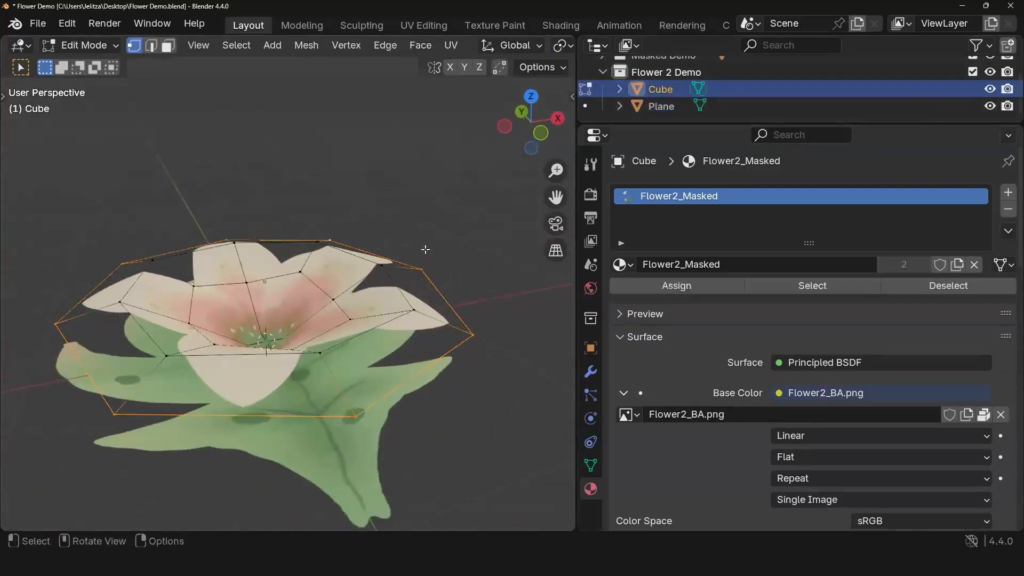
{"action": "middle_click_drag", "start_coordinate": [425, 249], "coordinate": [411, 241]}
{"action": "middle_click_drag", "start_coordinate": [514, 48], "coordinate": [106, 36]}
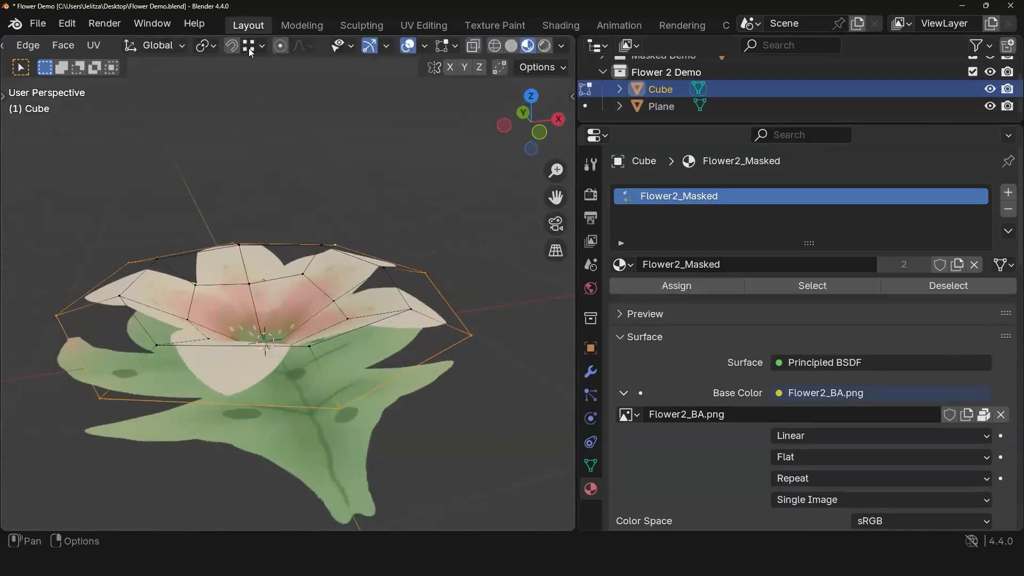
Step: Move one outer petal vertex without proportional editing by about 0.048 m X, 0.031 m Y and 0.111 m Z
{"action": "left_click", "coordinate": [150, 305]}
{"action": "key", "text": "g"}
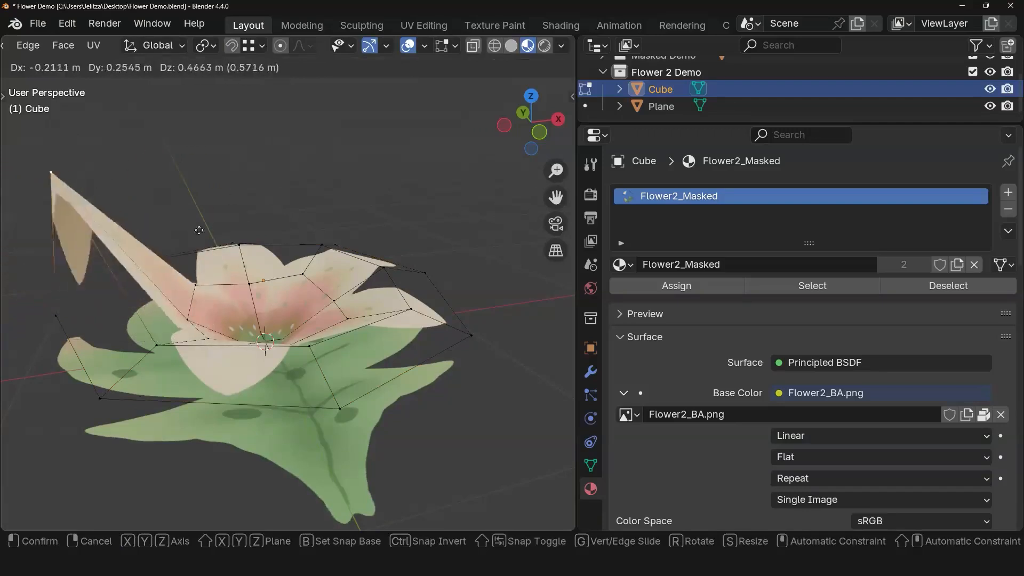
{"action": "left_click", "coordinate": [169, 273]}
{"action": "middle_click_drag", "start_coordinate": [175, 261], "coordinate": [412, 265]}
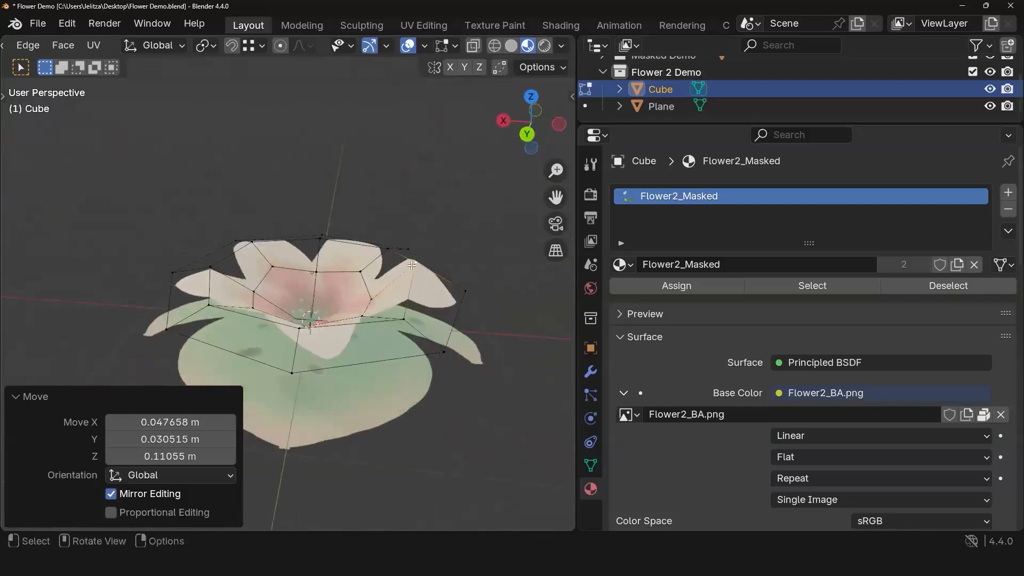
{"action": "key", "text": "g"}
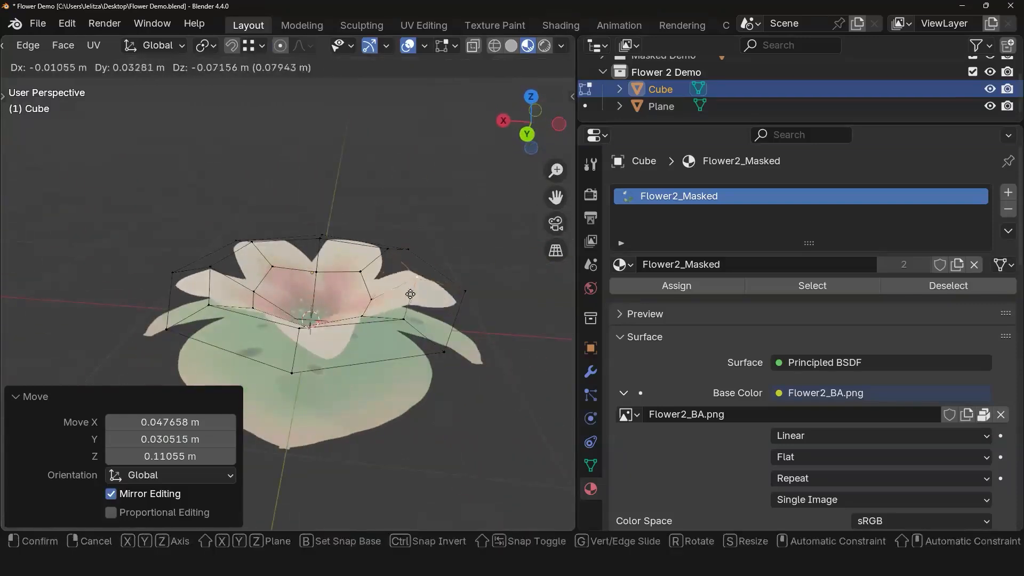
{"action": "right_click", "coordinate": [408, 277]}
{"action": "middle_click_drag", "start_coordinate": [421, 292], "coordinate": [320, 381]}
Step: Select the outer petal vertex on the flower's opposite side and turn on proportional editing
{"action": "scroll", "coordinate": [301, 332], "scroll_direction": "up", "scroll_amount": 2}
{"action": "middle_click_drag", "start_coordinate": [373, 341], "coordinate": [144, 304]}
{"action": "scroll", "coordinate": [519, 246], "scroll_direction": "down", "scroll_amount": 1}
{"action": "left_click", "coordinate": [156, 305]}
{"action": "middle_click_drag", "start_coordinate": [506, 180], "coordinate": [432, 176]}
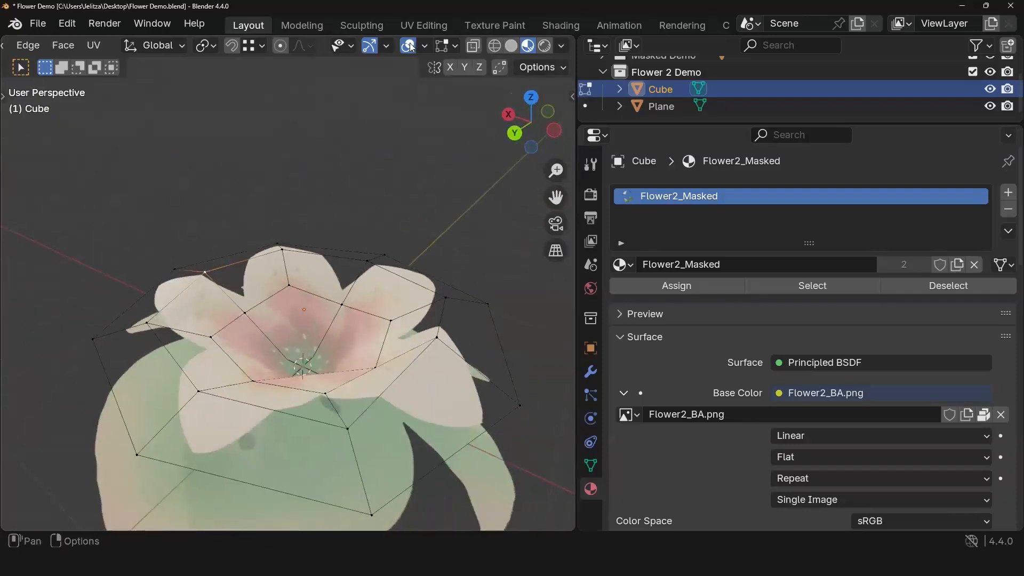
{"action": "left_click", "coordinate": [280, 47]}
Step: Try raising that outer petal vertex about 0.147 m in Z with proportional size 0.564 m
{"action": "middle_click_drag", "start_coordinate": [114, 320], "coordinate": [152, 319]}
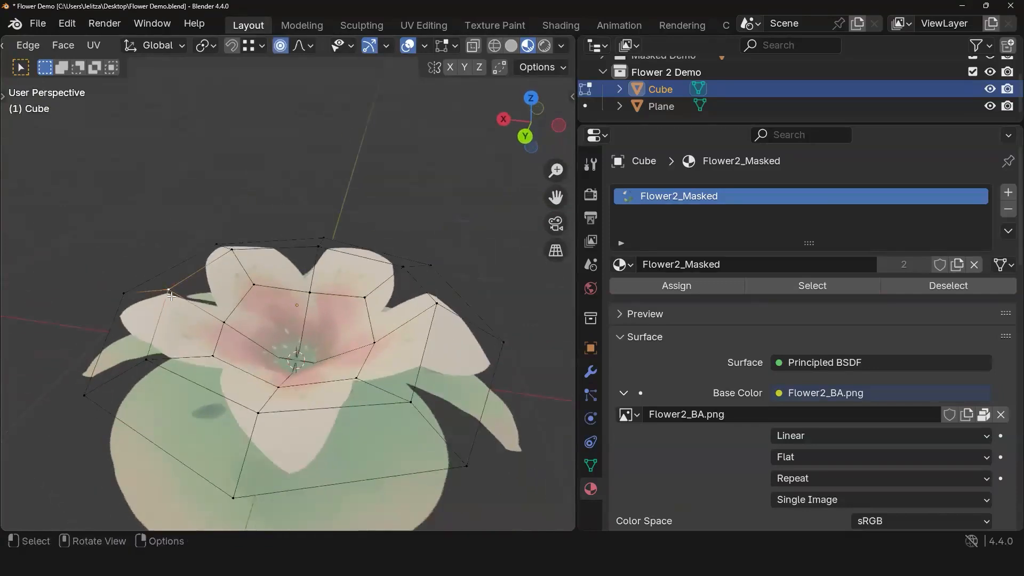
{"action": "key", "text": "g"}
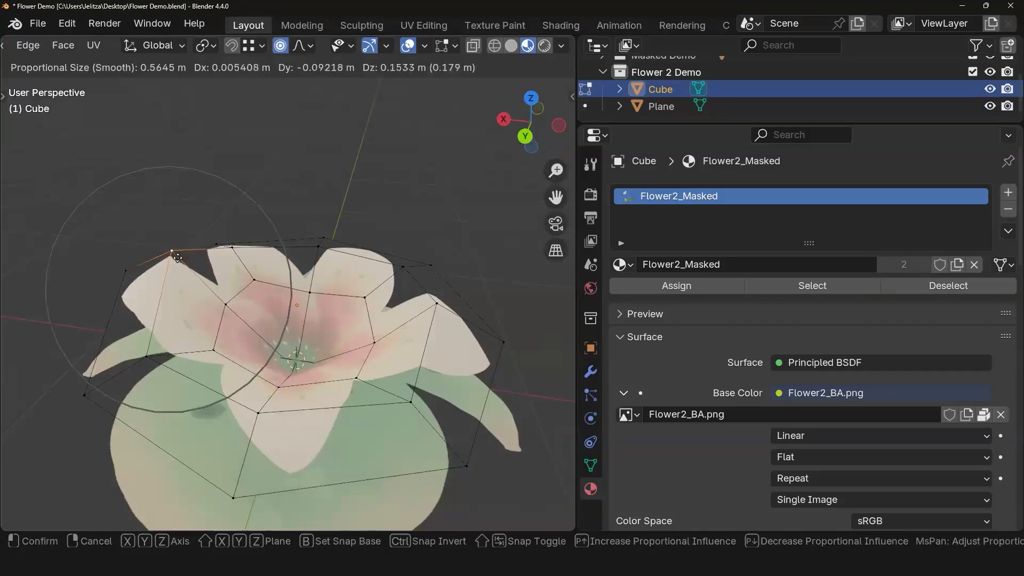
{"action": "left_click", "coordinate": [132, 297]}
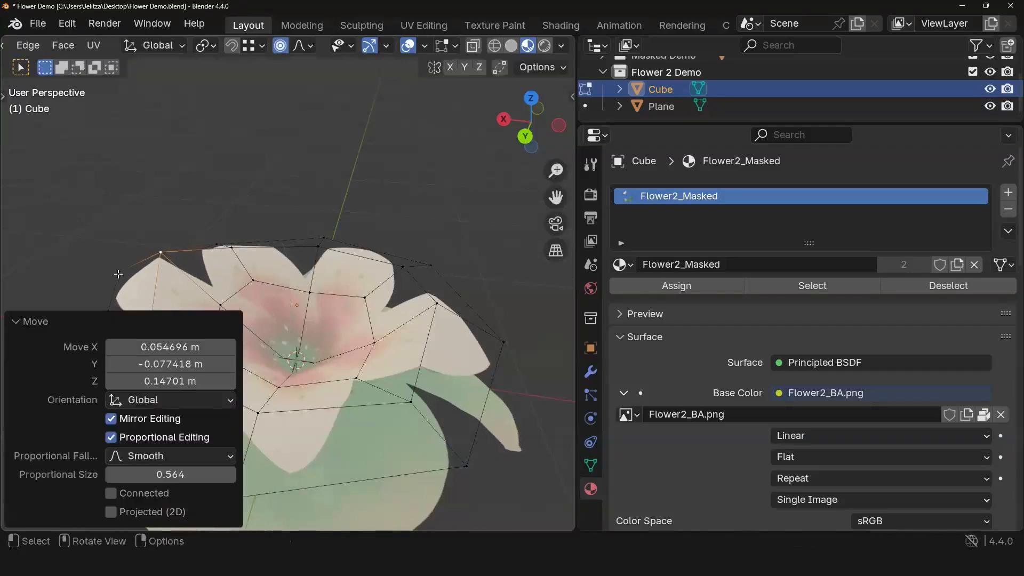
Step: Try reshaping the same petal by moving its inner vertex up and sideways in three proportional moves from different angles
{"action": "middle_click_drag", "start_coordinate": [196, 300], "coordinate": [214, 337]}
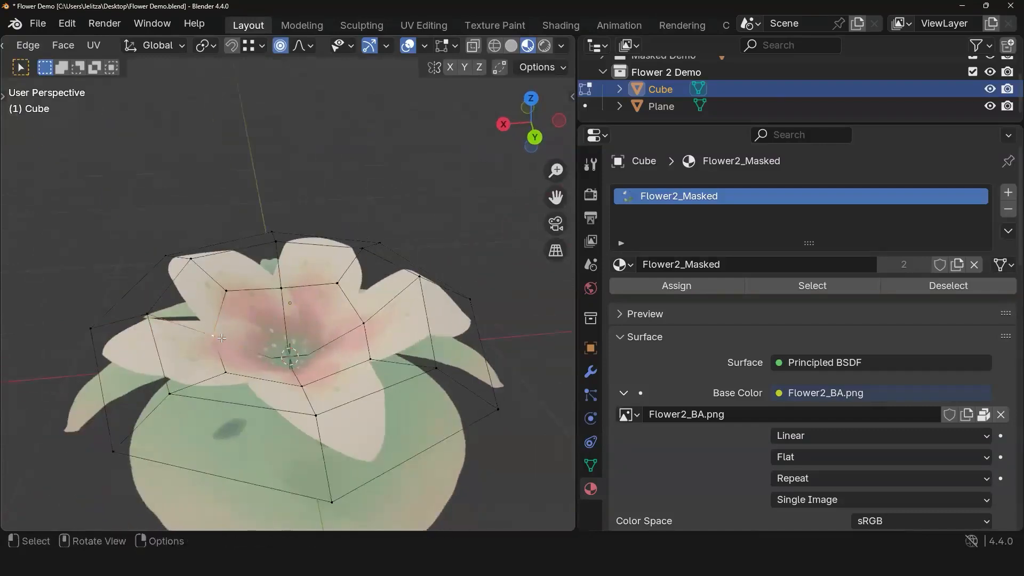
{"action": "key", "text": "g"}
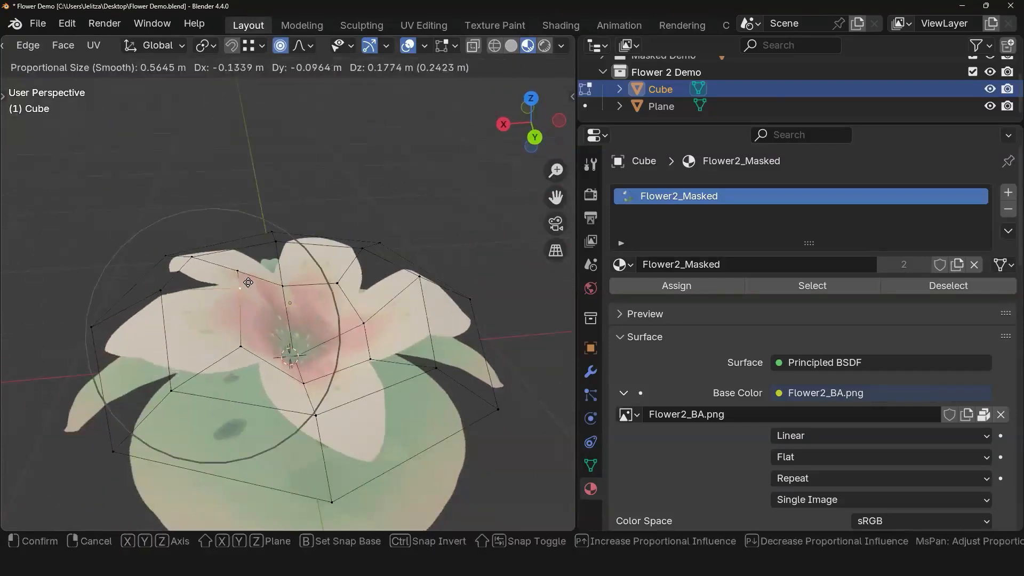
{"action": "left_click", "coordinate": [240, 248]}
{"action": "middle_click_drag", "start_coordinate": [206, 248], "coordinate": [375, 266]}
{"action": "key", "text": "g"}
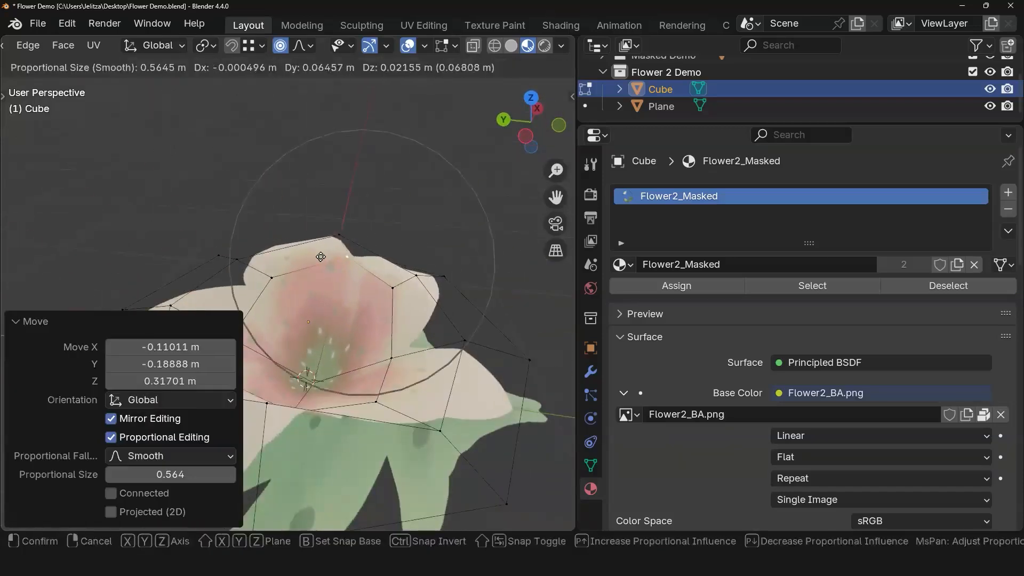
{"action": "left_click", "coordinate": [277, 261]}
{"action": "middle_click_drag", "start_coordinate": [277, 261], "coordinate": [233, 352]}
{"action": "middle_click_drag", "start_coordinate": [353, 363], "coordinate": [319, 244]}
{"action": "middle_click_drag", "start_coordinate": [261, 280], "coordinate": [348, 298]}
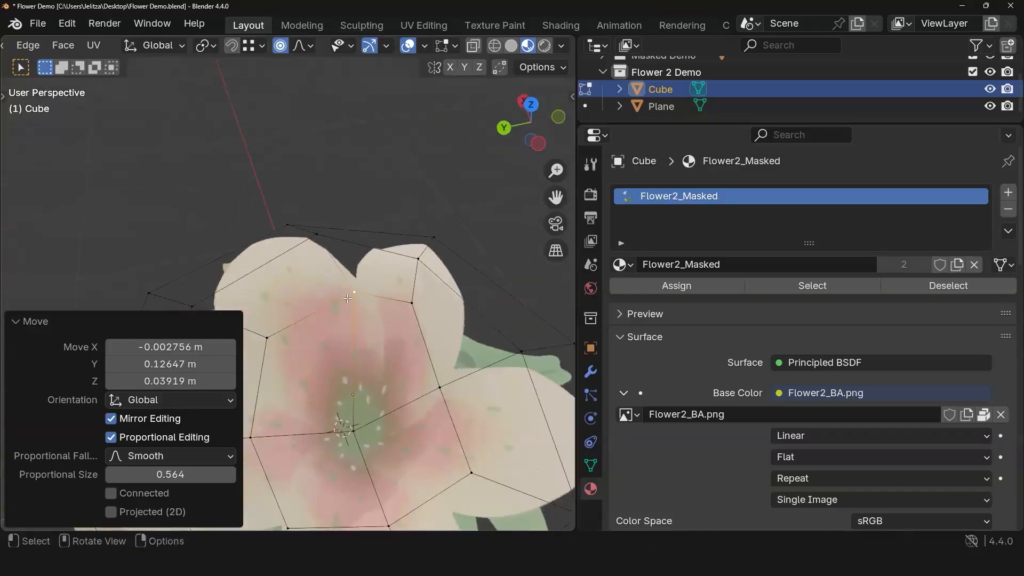
{"action": "key", "text": "g"}
{"action": "left_click", "coordinate": [331, 291]}
Step: Undo the proportional petal moves on the flower, inspecting the petals from several angles
{"action": "middle_click_drag", "start_coordinate": [330, 291], "coordinate": [336, 347]}
{"action": "scroll", "coordinate": [252, 261], "scroll_direction": "down", "scroll_amount": 4}
{"action": "middle_click_drag", "start_coordinate": [336, 347], "coordinate": [455, 367], "text": "shift"}
{"action": "middle_click_drag", "start_coordinate": [454, 367], "coordinate": [501, 342]}
{"action": "scroll", "coordinate": [403, 357], "scroll_direction": "up", "scroll_amount": 4}
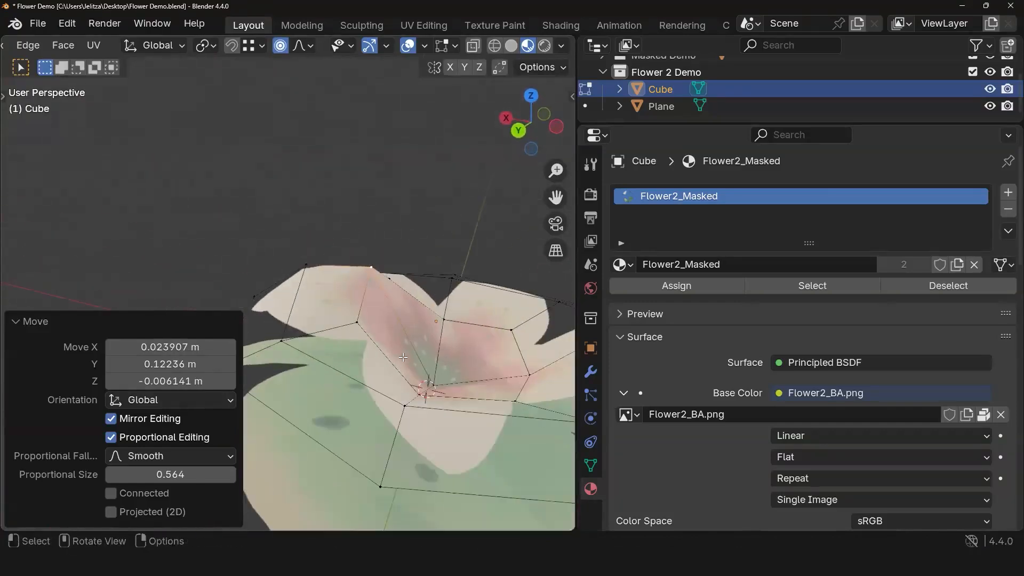
{"action": "key", "text": "ctrl+z"}
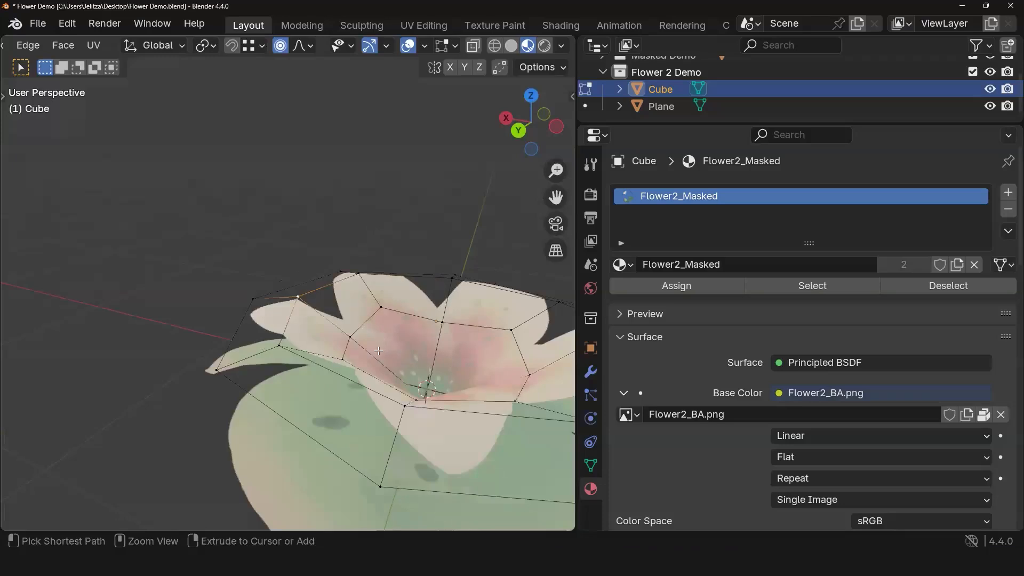
{"action": "scroll", "coordinate": [379, 350], "scroll_direction": "down", "scroll_amount": 3}
{"action": "middle_click_drag", "start_coordinate": [265, 342], "coordinate": [184, 335]}
{"action": "scroll", "coordinate": [434, 398], "scroll_direction": "up", "scroll_amount": 3}
{"action": "key", "text": "ctrl+z"}
{"action": "middle_click_drag", "start_coordinate": [464, 397], "coordinate": [147, 368]}
{"action": "scroll", "coordinate": [305, 346], "scroll_direction": "down", "scroll_amount": 4}
{"action": "scroll", "coordinate": [160, 367], "scroll_direction": "up", "scroll_amount": 5}
{"action": "middle_click_drag", "start_coordinate": [213, 368], "coordinate": [304, 395]}
{"action": "middle_click_drag", "start_coordinate": [304, 395], "coordinate": [426, 421], "text": "shift"}
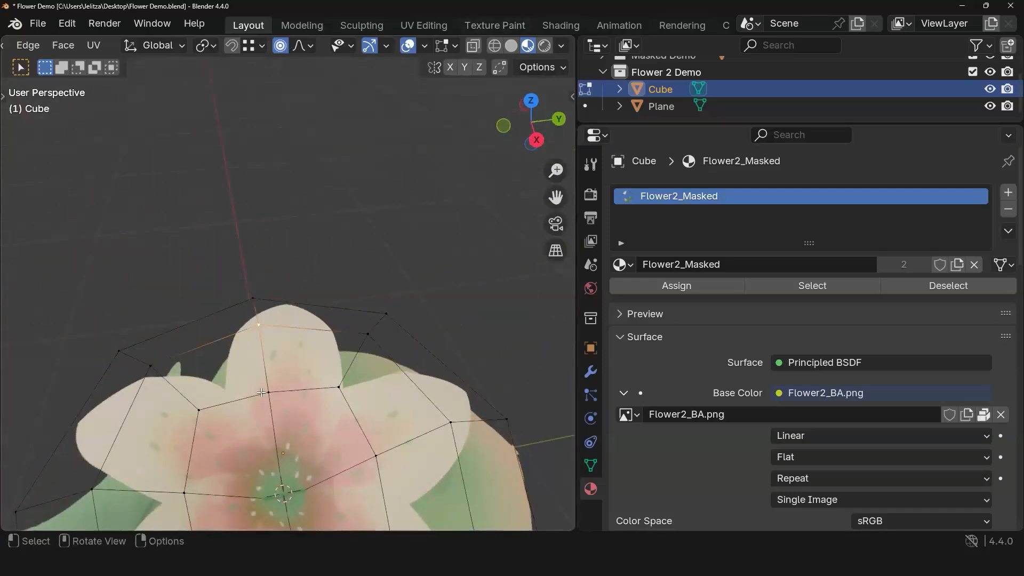
Step: Try moving the far outer petal vertex with the proportional size enlarged to 1.772 m
{"action": "key", "text": "g"}
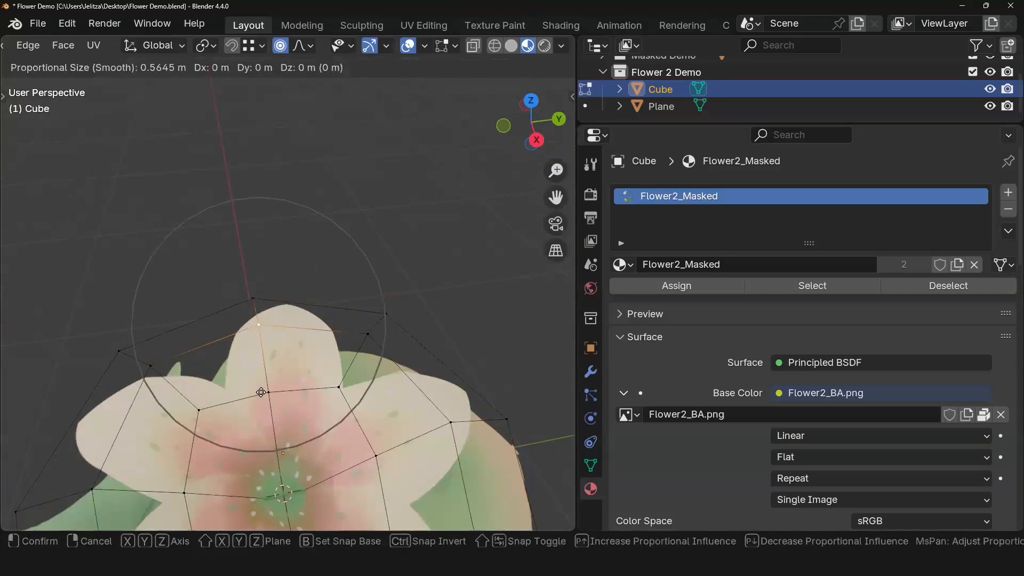
{"action": "scroll", "coordinate": [261, 393], "scroll_direction": "down", "scroll_amount": 12}
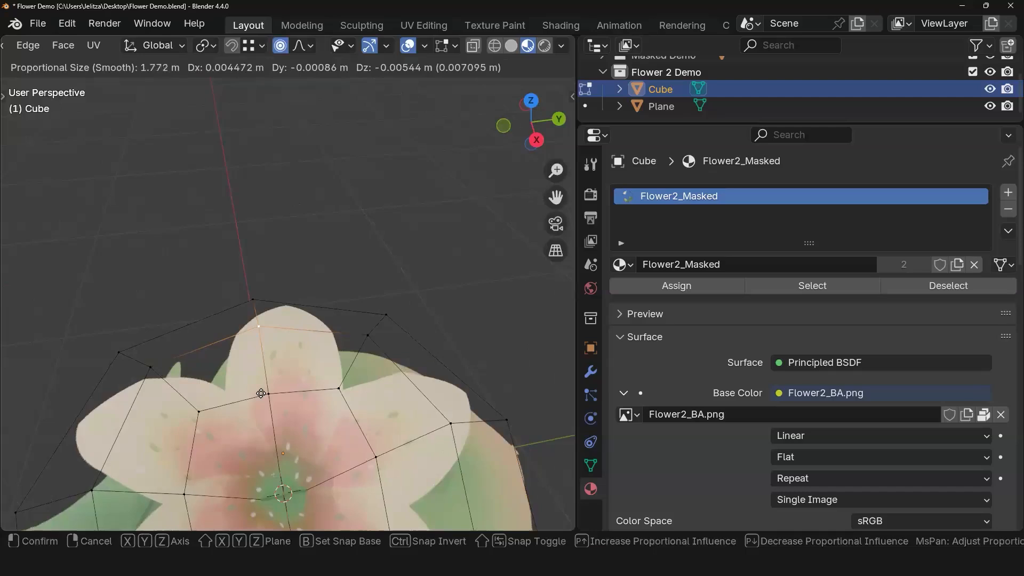
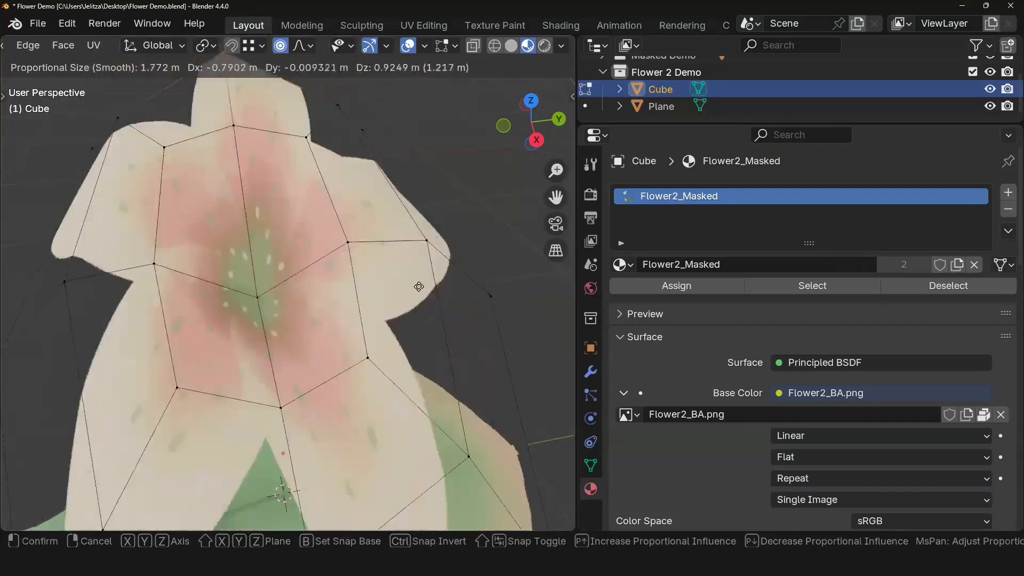
{"action": "right_click", "coordinate": [384, 311]}
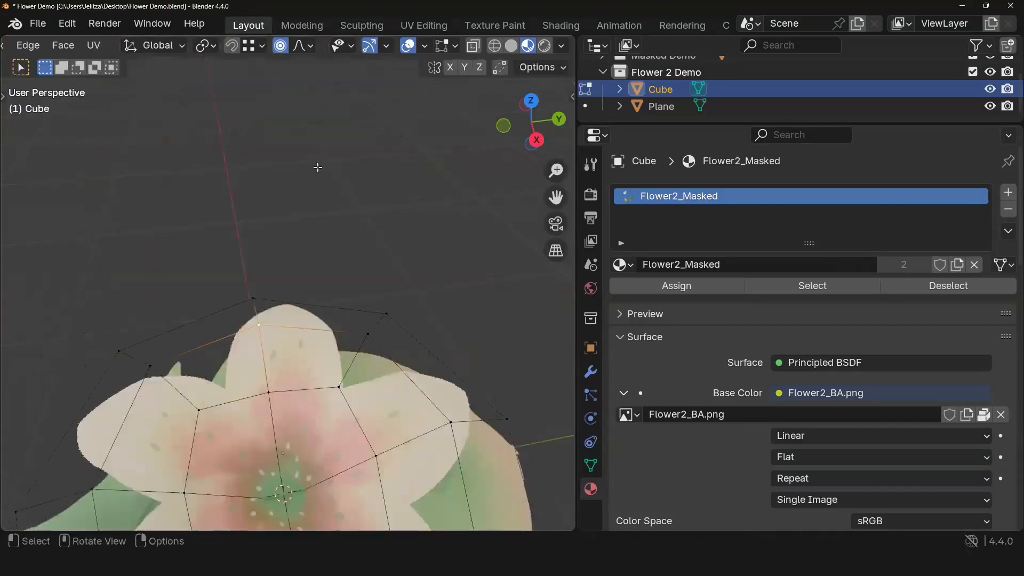
{"action": "scroll", "coordinate": [437, 295], "scroll_direction": "down", "scroll_amount": 5}
{"action": "middle_click_drag", "start_coordinate": [437, 294], "coordinate": [449, 273]}
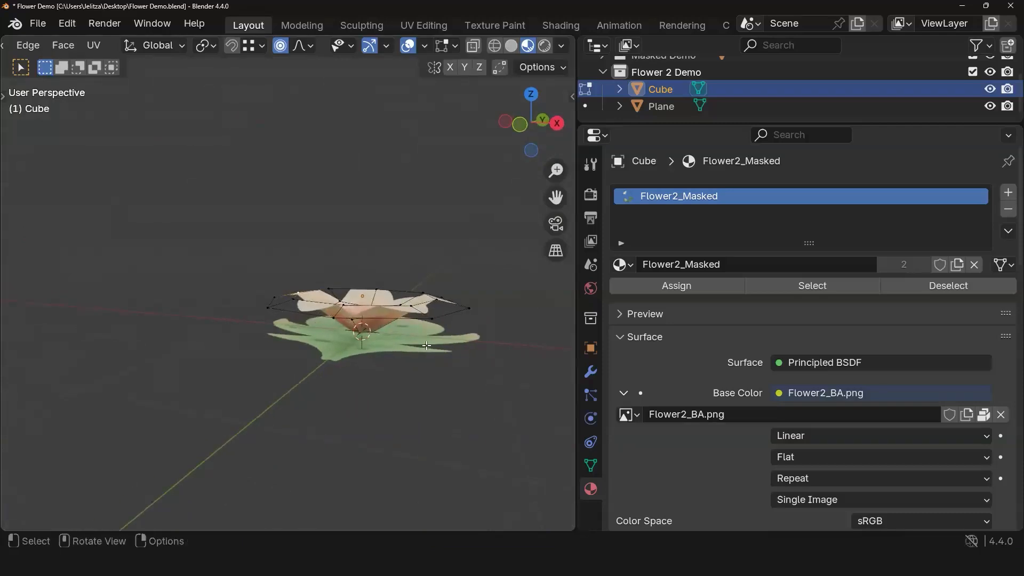
Step: Undo the last proportional move of the far outer petal vertex and turn off proportional editing
{"action": "scroll", "coordinate": [427, 341], "scroll_direction": "up", "scroll_amount": 5}
{"action": "middle_click_drag", "start_coordinate": [426, 341], "coordinate": [350, 385]}
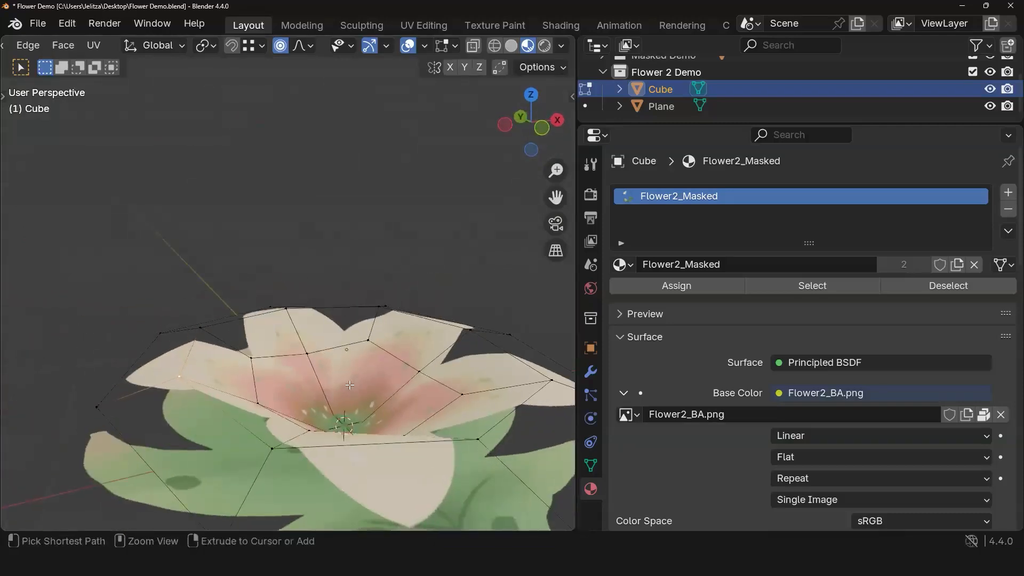
{"action": "key", "text": "ctrl+z"}
{"action": "scroll", "coordinate": [301, 194], "scroll_direction": "down", "scroll_amount": 4}
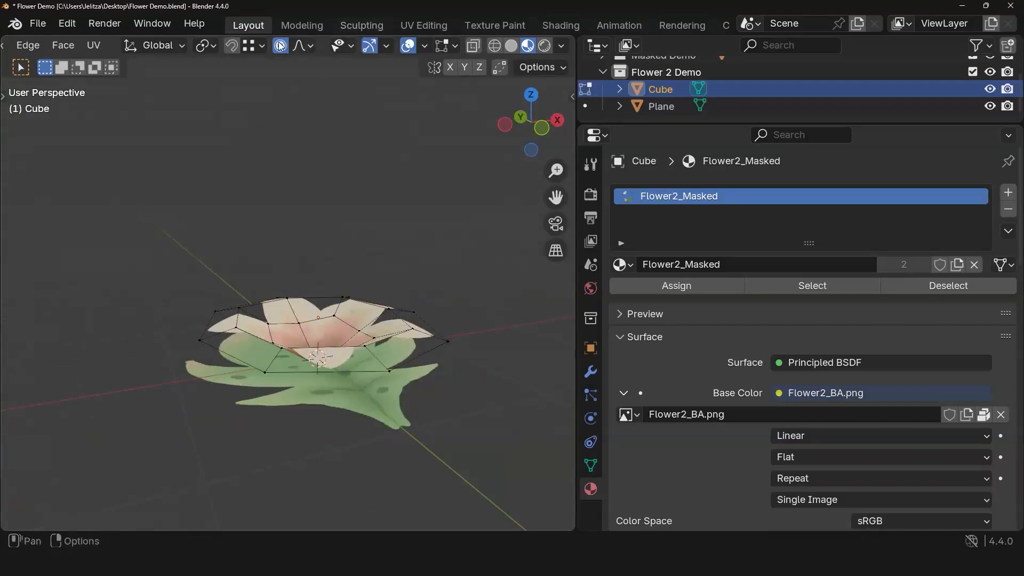
{"action": "middle_click_drag", "start_coordinate": [400, 251], "coordinate": [375, 295]}
{"action": "scroll", "coordinate": [331, 215], "scroll_direction": "up", "scroll_amount": 3}
{"action": "middle_click_drag", "start_coordinate": [331, 215], "coordinate": [249, 295]}
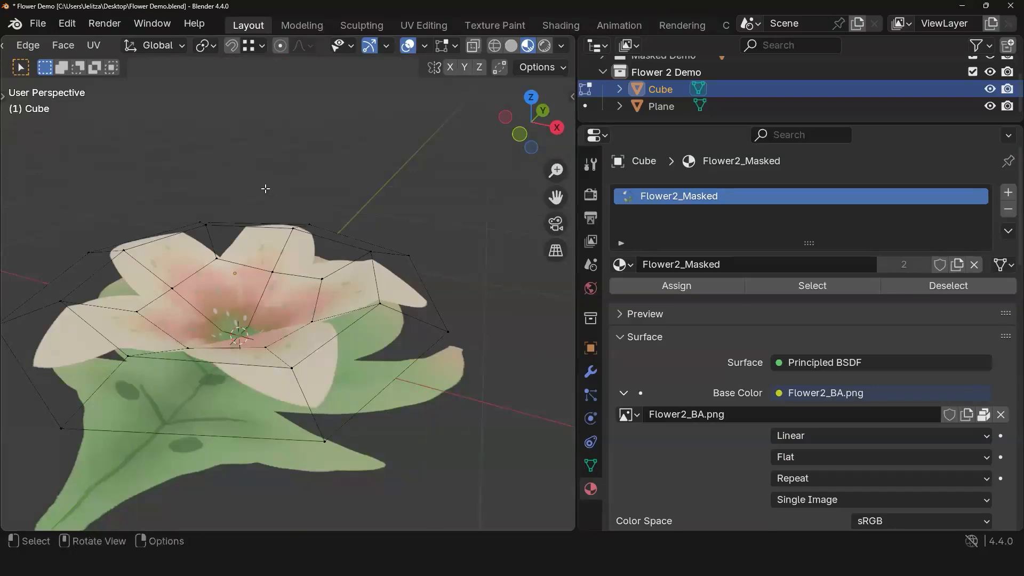
Step: Save the Flower Demo.blend file and look over the flower from several angles
{"action": "key", "text": "ctrl+s"}
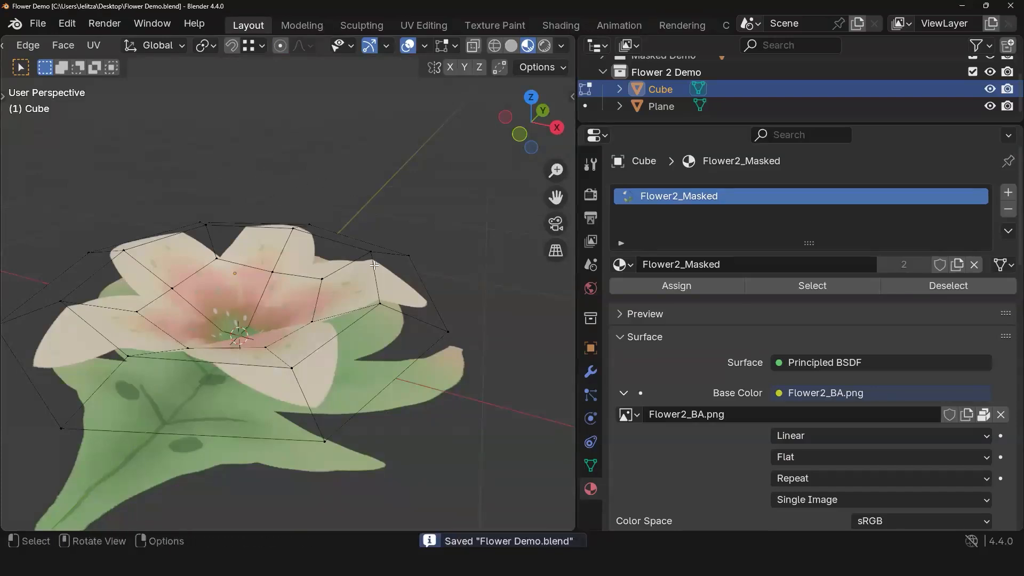
{"action": "mouse_move", "coordinate": [333, 253]}
{"action": "middle_mouse_down"}
{"action": "mouse_move", "coordinate": [341, 230]}
{"action": "mouse_move", "coordinate": [358, 298]}
{"action": "middle_mouse_up"}
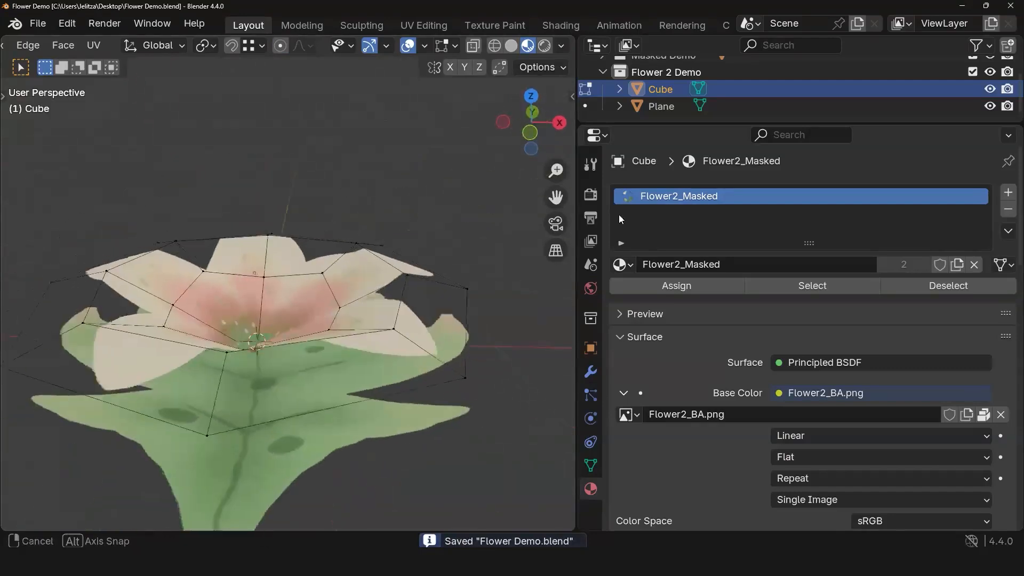
{"action": "middle_click_drag", "start_coordinate": [283, 248], "coordinate": [380, 244]}
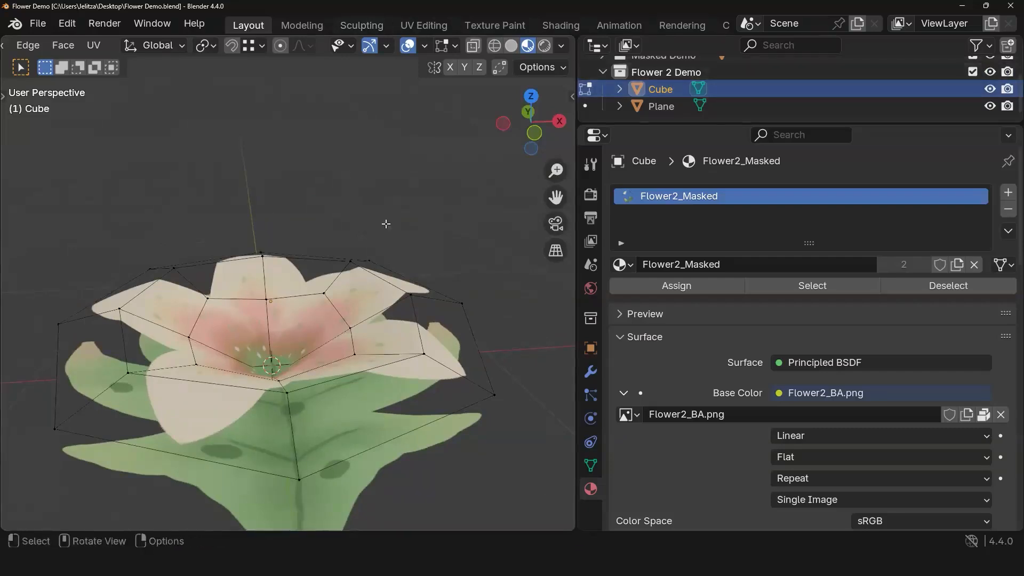
{"action": "middle_click_drag", "start_coordinate": [409, 214], "coordinate": [259, 110]}
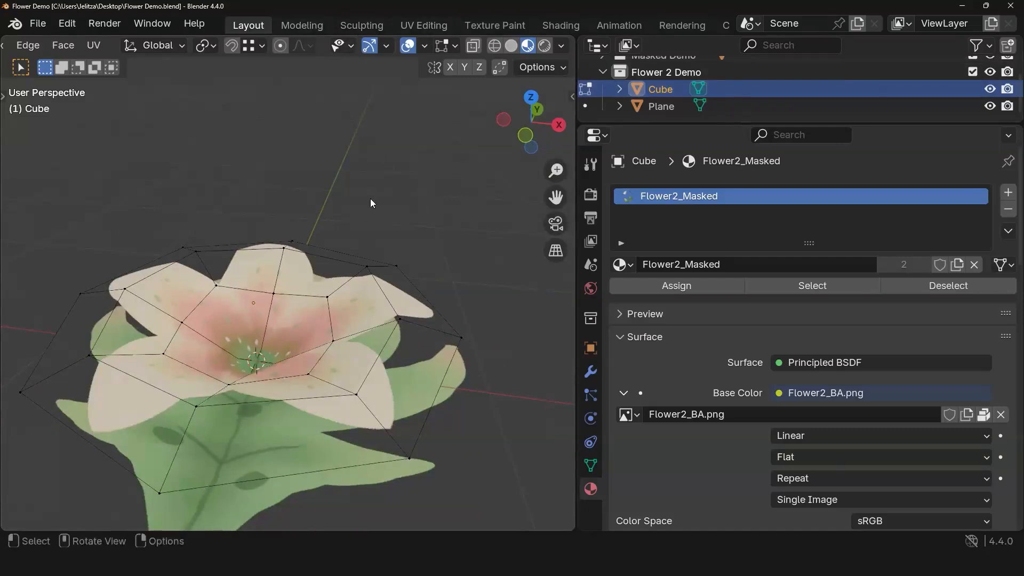
Step: Switch to the UV Editing workspace and isolate the green leaf plane in local view
{"action": "key", "text": "Tab"}
{"action": "left_click", "coordinate": [424, 25]}
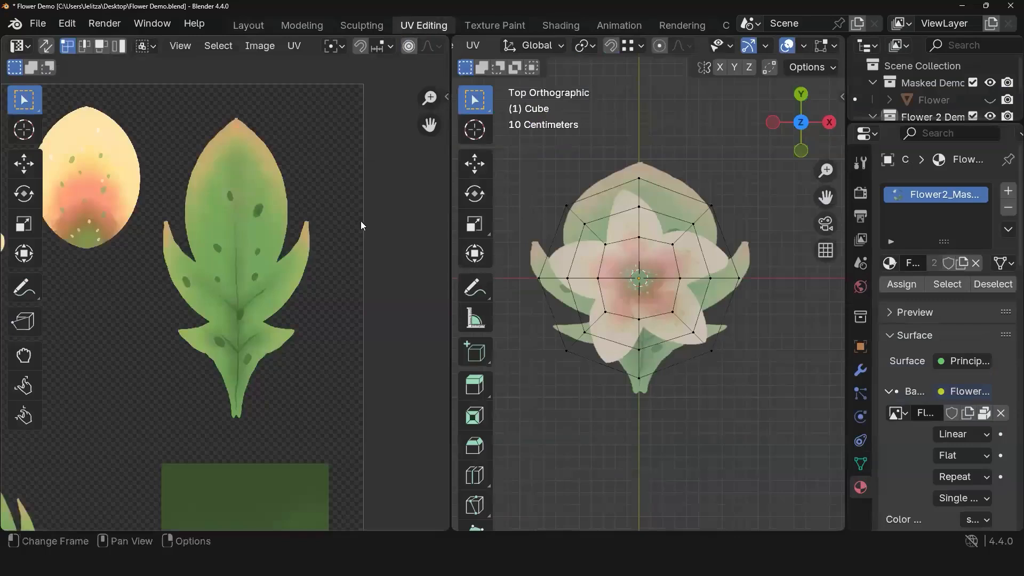
{"action": "scroll", "coordinate": [202, 288], "scroll_direction": "down", "scroll_amount": 4}
{"action": "scroll", "coordinate": [250, 278], "scroll_direction": "up", "scroll_amount": 2}
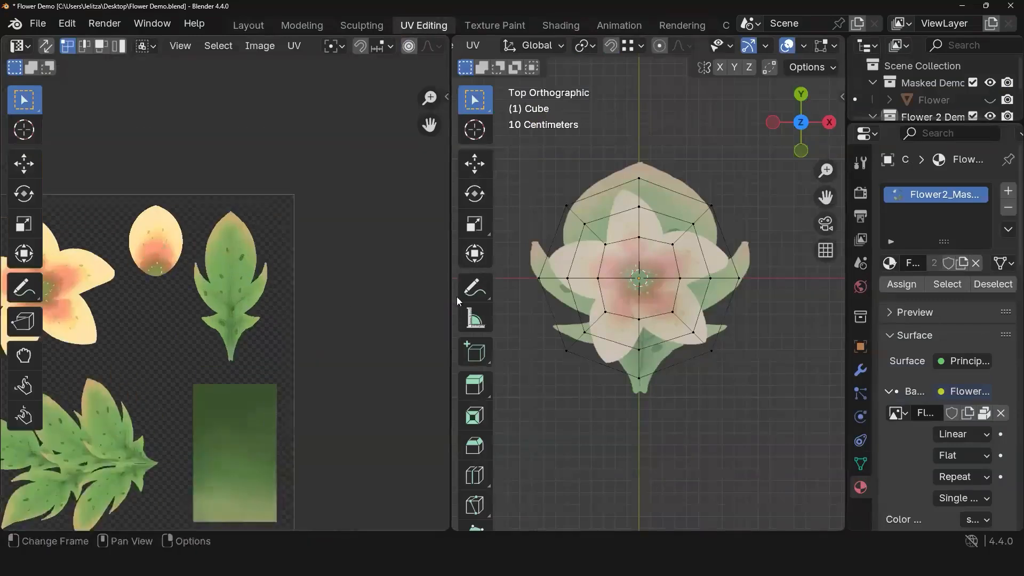
{"action": "key", "text": "Tab"}
{"action": "left_click", "coordinate": [659, 170]}
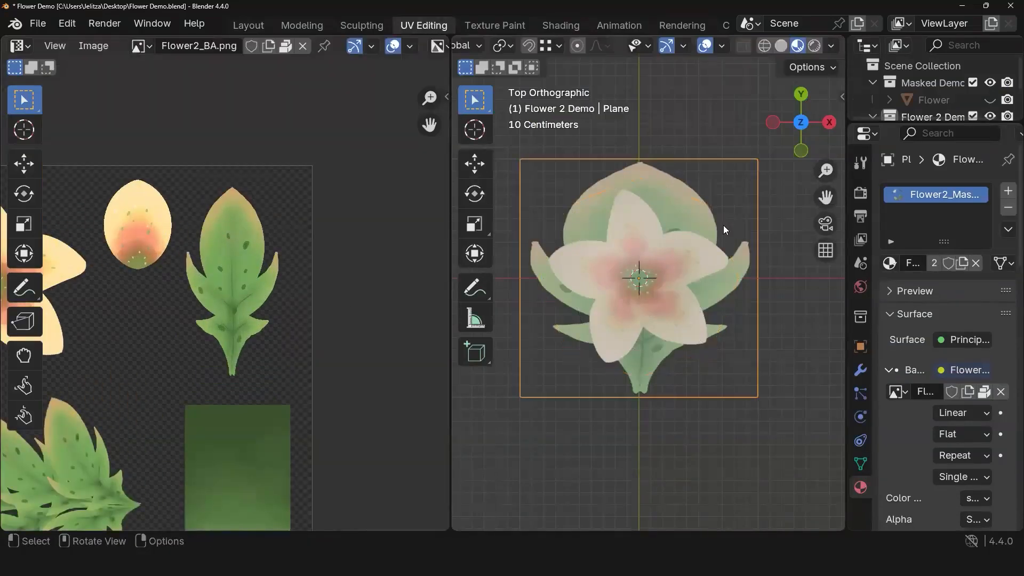
{"action": "key", "text": "KP_Divide"}
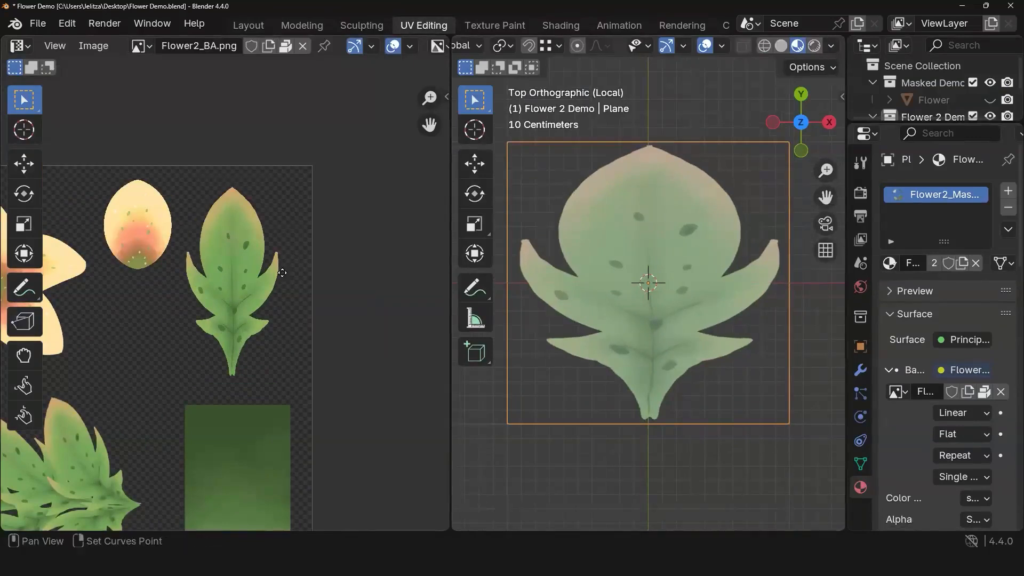
Step: Examine how the leaf plane's UV rectangle fits around the leaf in the Flower2_BA.png texture
{"action": "middle_click_drag", "start_coordinate": [346, 303], "coordinate": [396, 306]}
{"action": "key", "text": "Tab"}
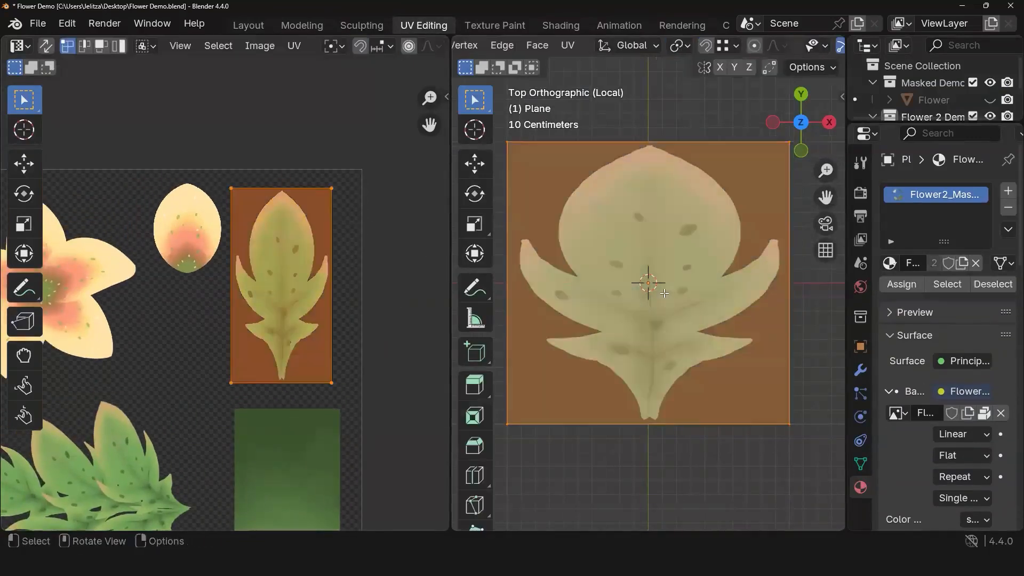
{"action": "scroll", "coordinate": [402, 204], "scroll_direction": "up", "scroll_amount": 2}
{"action": "middle_click_drag", "start_coordinate": [349, 257], "coordinate": [252, 278]}
{"action": "scroll", "coordinate": [672, 311], "scroll_direction": "down", "scroll_amount": 3}
{"action": "scroll", "coordinate": [671, 311], "scroll_direction": "up", "scroll_amount": 3, "text": "shift"}
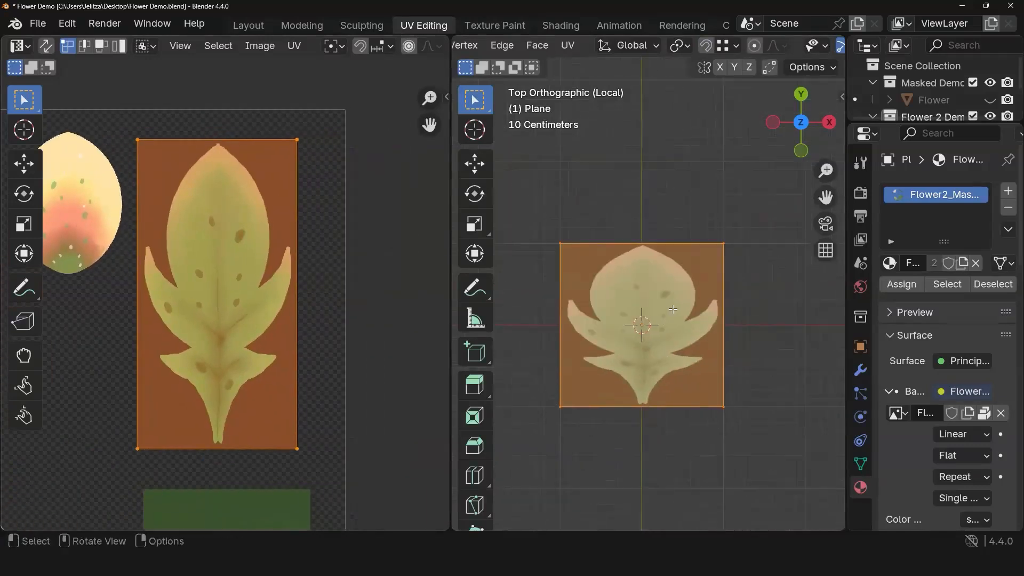
{"action": "key", "text": "Tab"}
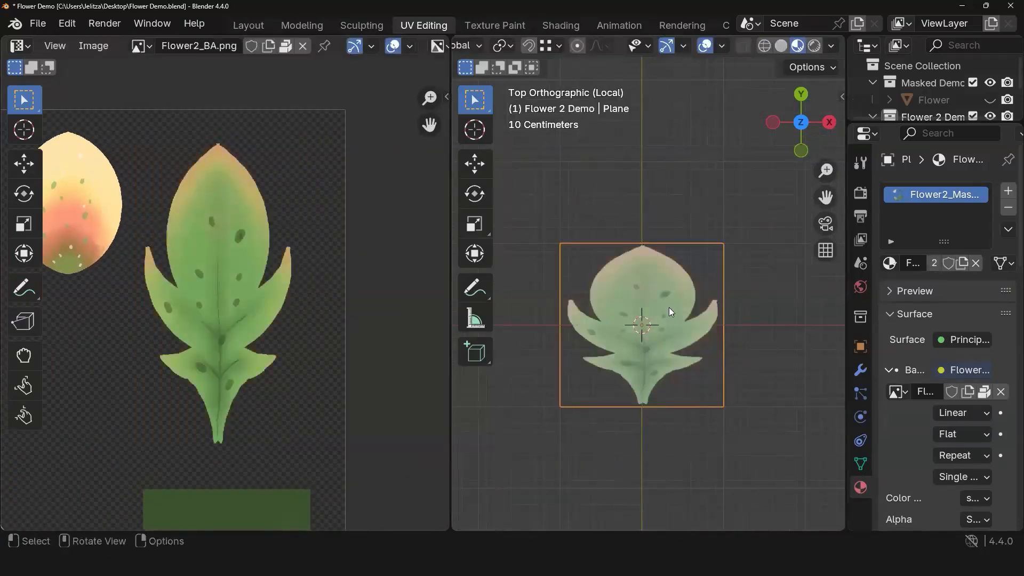
Step: Duplicate the leaf plane and place the copy beside it, about 2.08 m along X
{"action": "key", "text": "shift+d"}
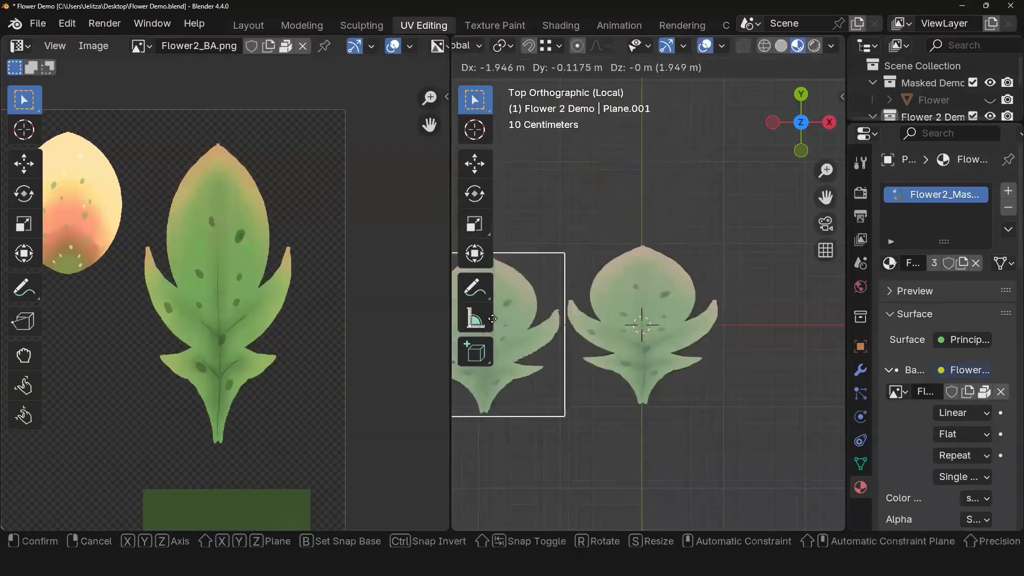
{"action": "key", "text": "x"}
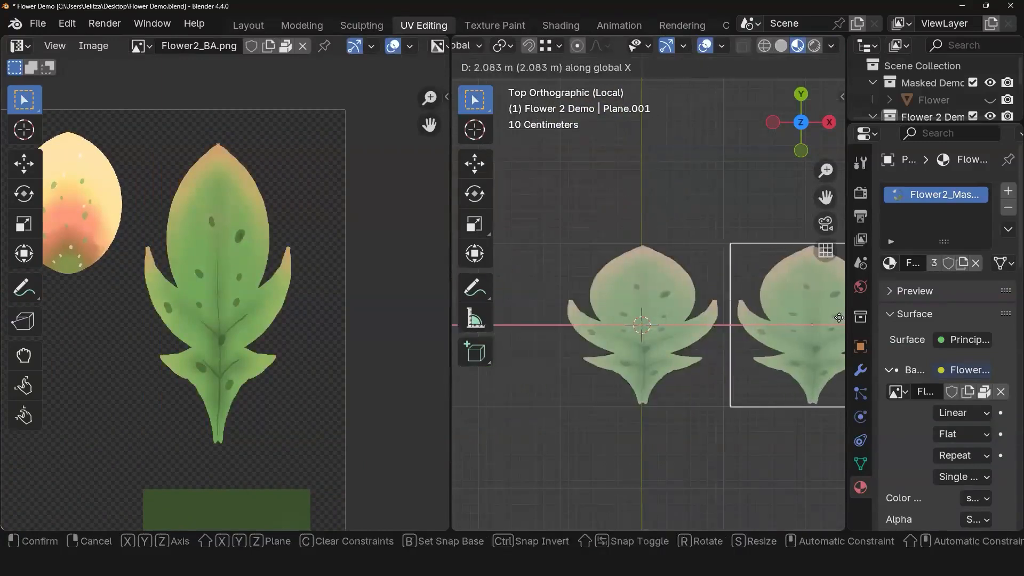
{"action": "left_click", "coordinate": [839, 318]}
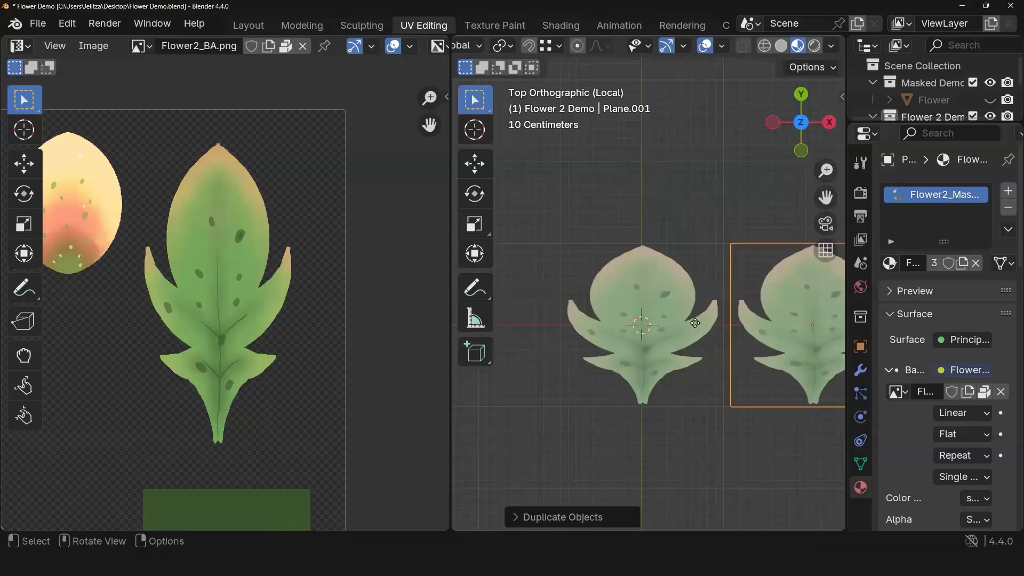
{"action": "middle_click_drag", "start_coordinate": [732, 327], "coordinate": [715, 390], "text": "alt"}
{"action": "middle_click_drag", "start_coordinate": [684, 422], "coordinate": [587, 433]}
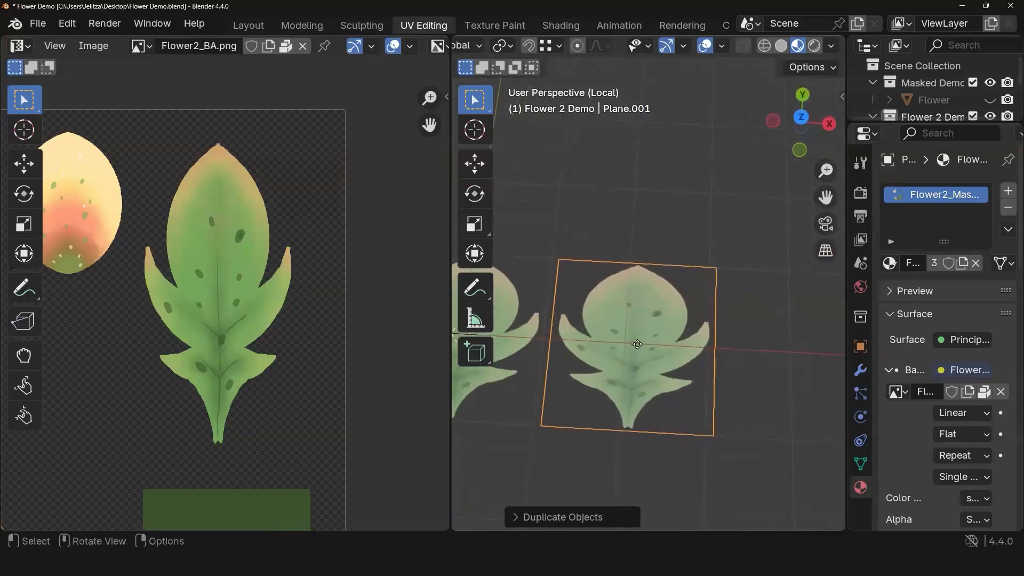
Step: Move the copied plane's UVs onto the single petal in the texture and scale them down to its width
{"action": "key", "text": "Tab"}
{"action": "scroll", "coordinate": [163, 301], "scroll_direction": "down", "scroll_amount": 5}
{"action": "middle_click_drag", "start_coordinate": [153, 309], "coordinate": [190, 306], "text": "shift"}
{"action": "scroll", "coordinate": [275, 349], "scroll_direction": "up", "scroll_amount": 4}
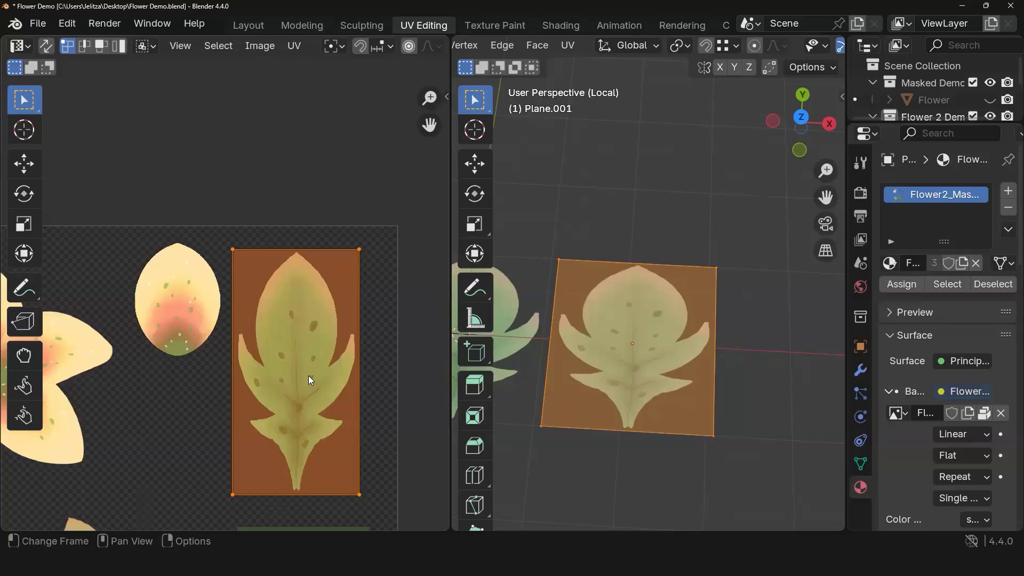
{"action": "key", "text": "g"}
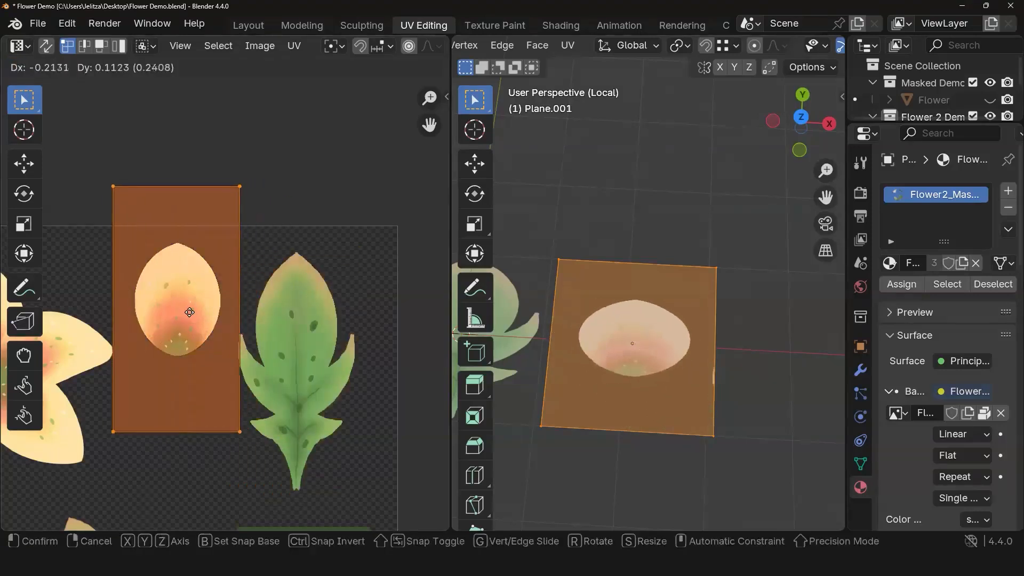
{"action": "left_click", "coordinate": [189, 302]}
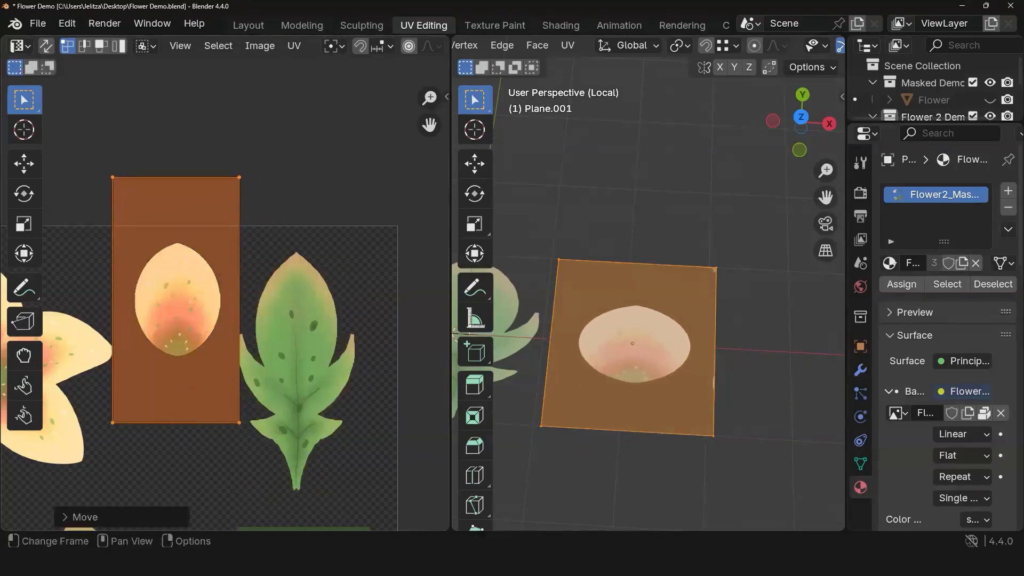
{"action": "key", "text": "s"}
{"action": "left_click", "coordinate": [213, 347]}
Step: Center the UVs on the petal and shrink them along Y to fit its height
{"action": "scroll", "coordinate": [222, 331], "scroll_direction": "up", "scroll_amount": 3}
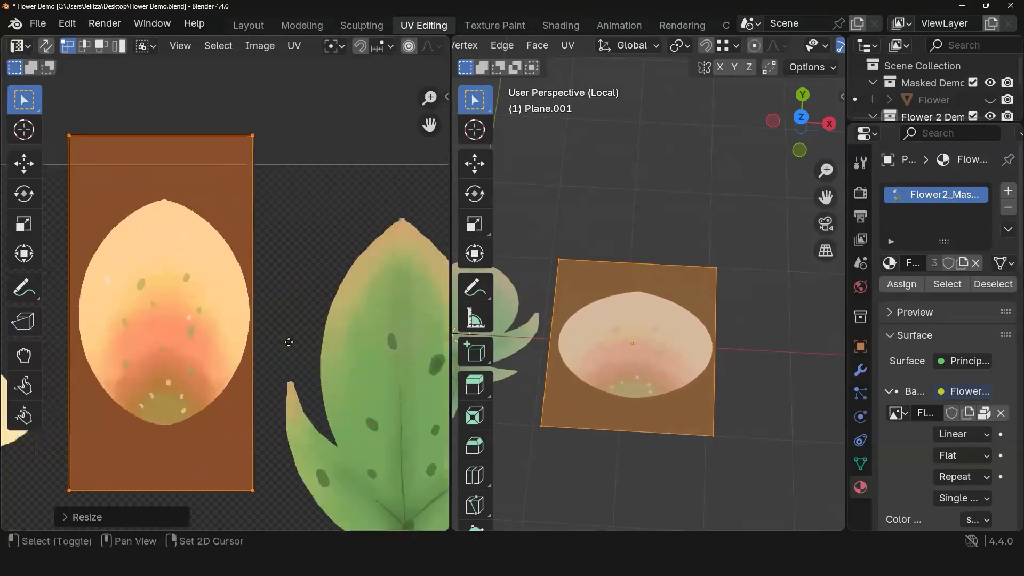
{"action": "middle_click_drag", "start_coordinate": [289, 342], "coordinate": [332, 353], "text": "shift"}
{"action": "key", "text": "g"}
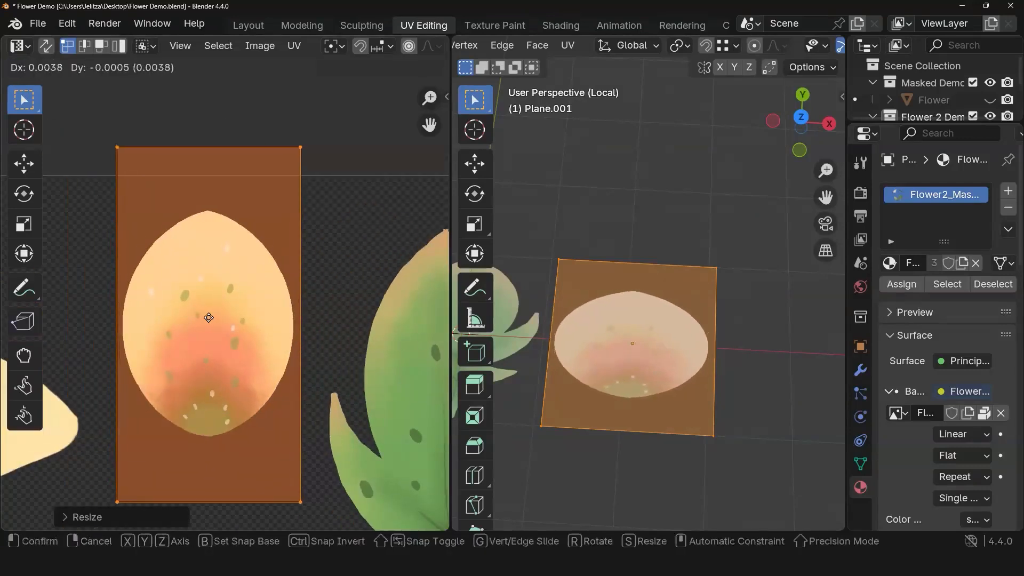
{"action": "left_click", "coordinate": [210, 322]}
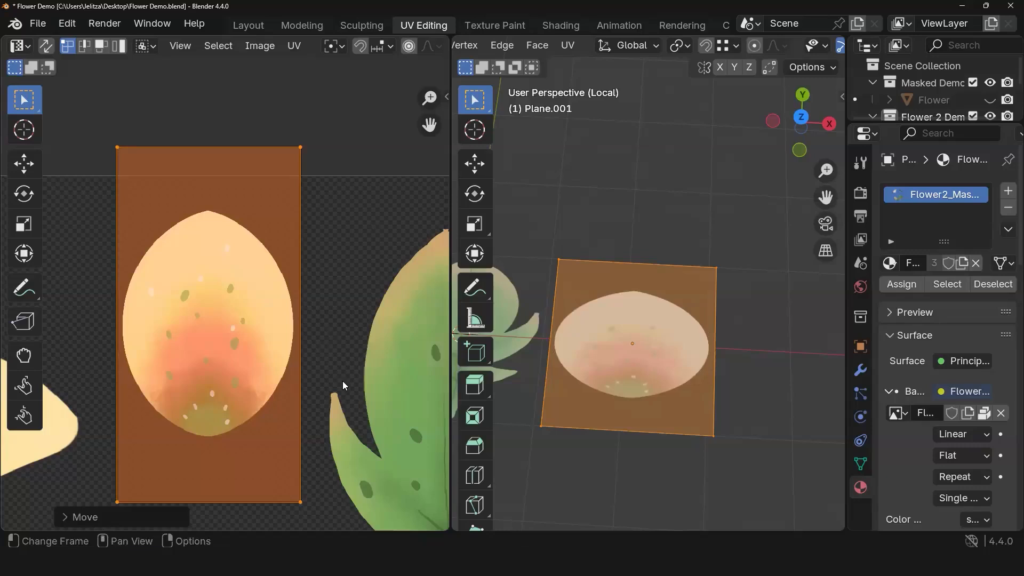
{"action": "key", "text": "s"}
{"action": "key", "text": "y"}
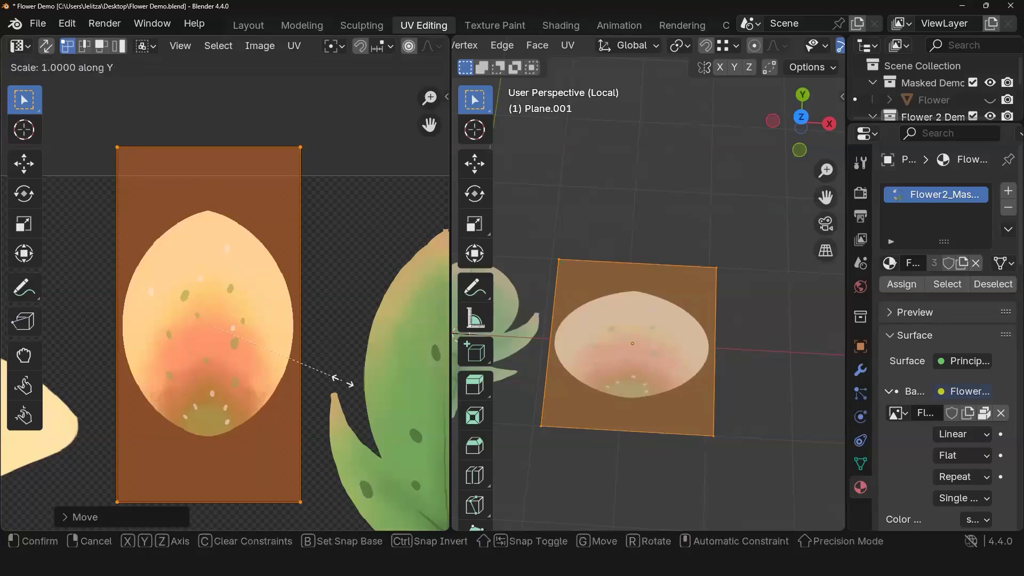
{"action": "left_click", "coordinate": [301, 361]}
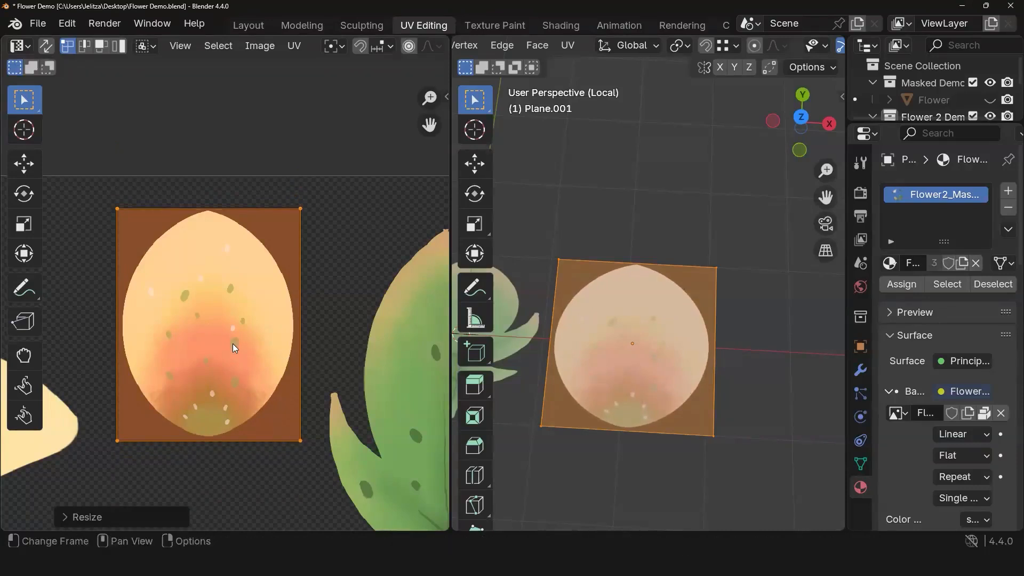
{"action": "key", "text": "g"}
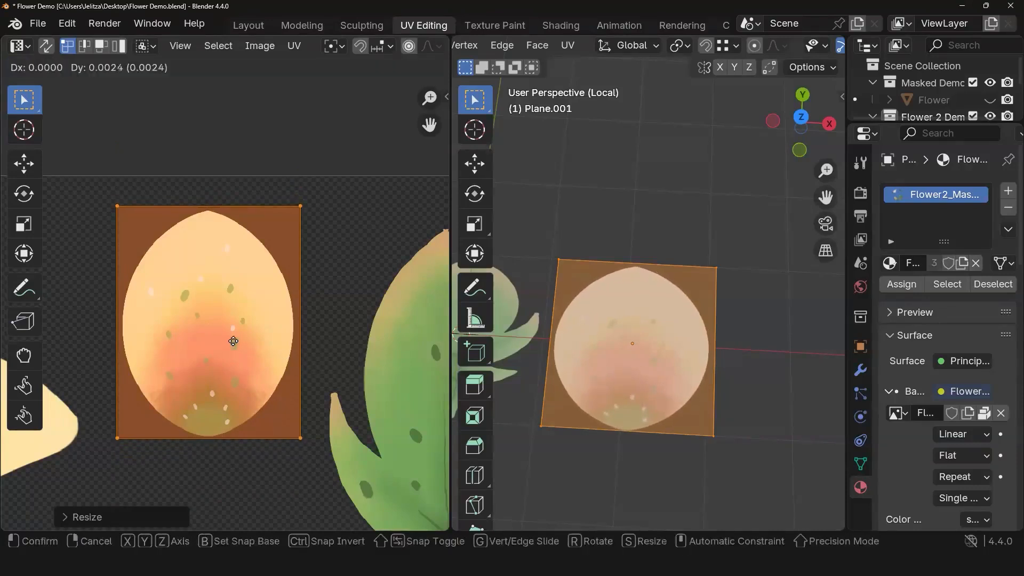
{"action": "left_click", "coordinate": [233, 342]}
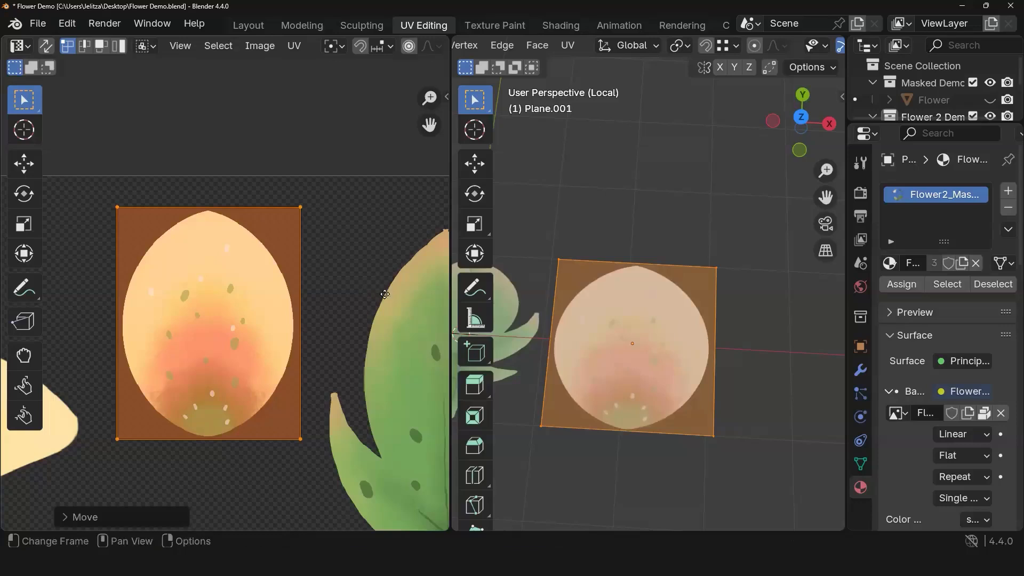
Step: Widen the 3D viewport over the UV editor and frame the petal plane up close
{"action": "scroll", "coordinate": [557, 338], "scroll_direction": "down", "scroll_amount": 7}
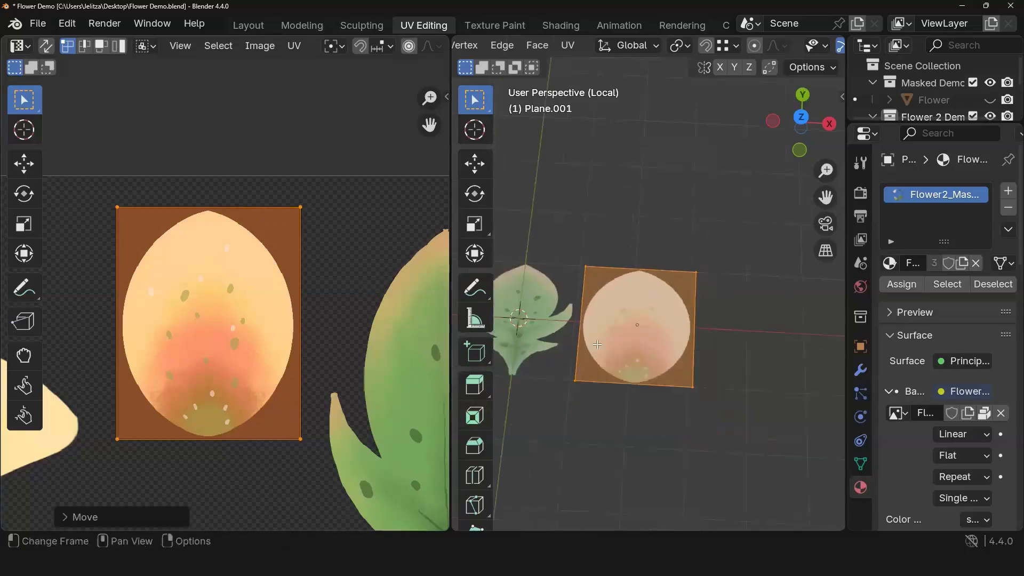
{"action": "middle_click_drag", "start_coordinate": [652, 348], "coordinate": [675, 364]}
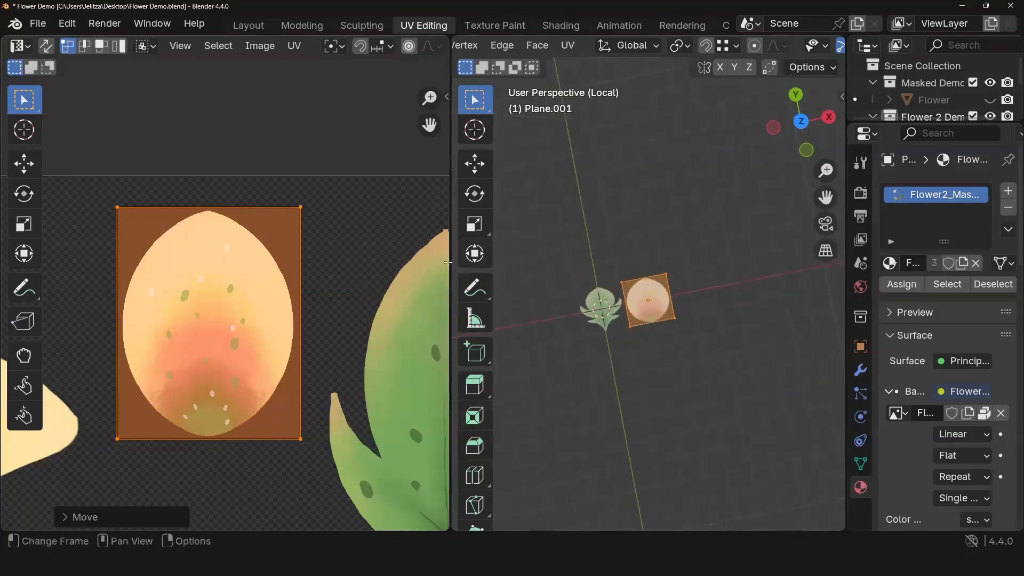
{"action": "left_click_drag", "start_coordinate": [365, 250], "coordinate": [103, 250]}
{"action": "scroll", "coordinate": [528, 359], "scroll_direction": "up", "scroll_amount": 2}
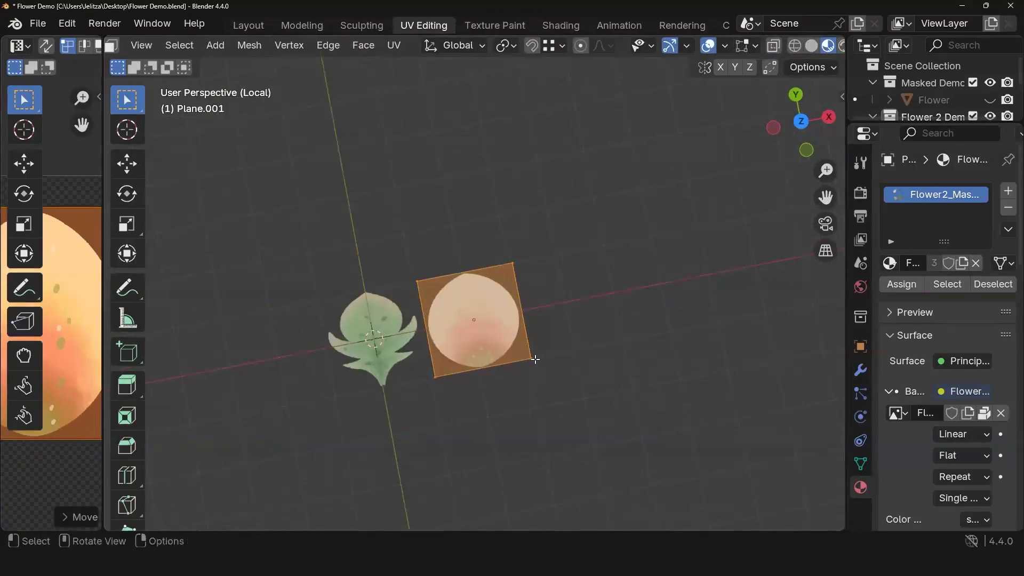
{"action": "middle_click_drag", "start_coordinate": [496, 363], "coordinate": [456, 298]}
{"action": "scroll", "coordinate": [469, 301], "scroll_direction": "up", "scroll_amount": 3}
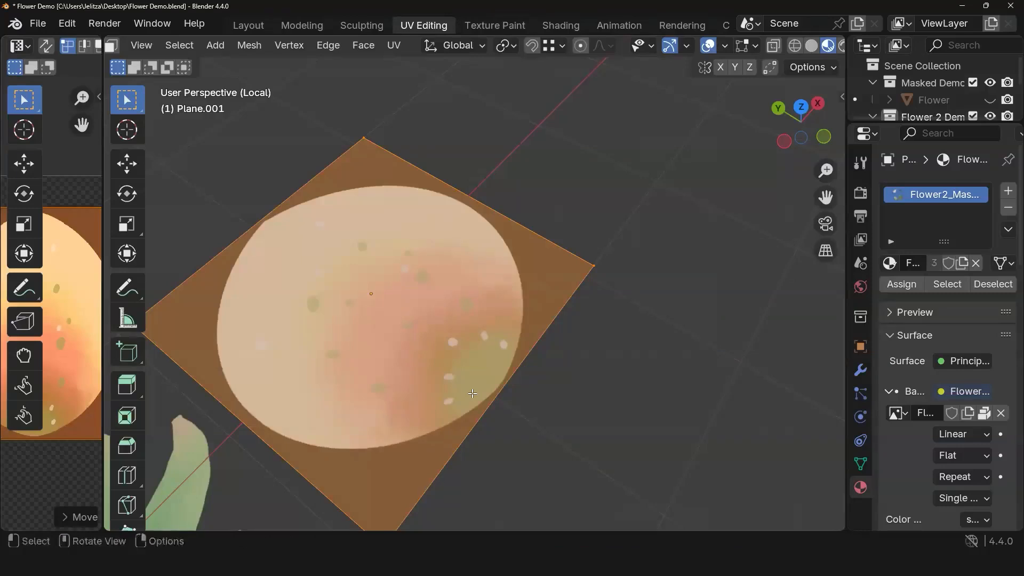
Step: Add one centered loop cut lengthwise through the petal plane, from its tip to its base
{"action": "key", "text": "ctrl+r"}
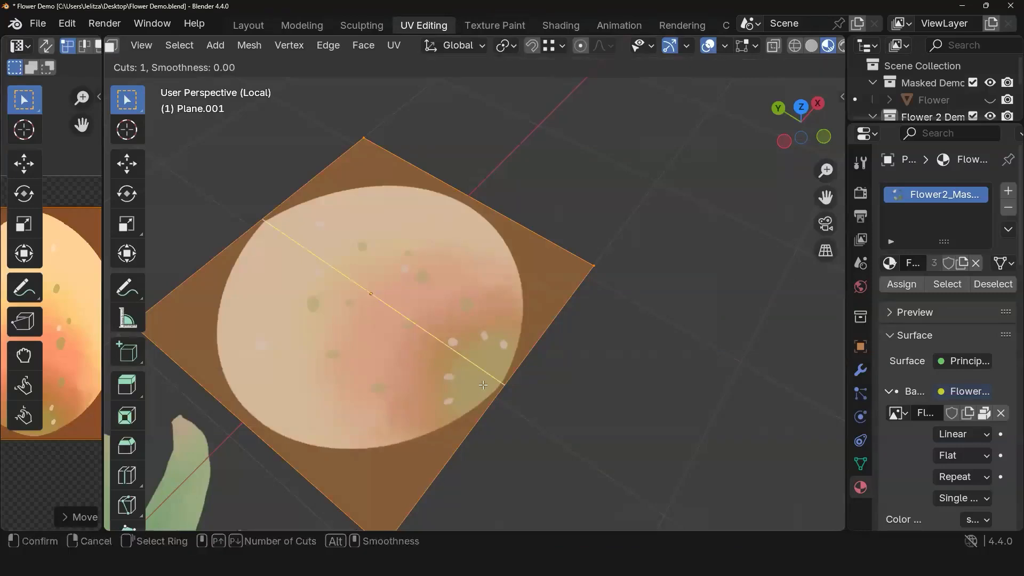
{"action": "left_click", "coordinate": [481, 385]}
{"action": "right_click", "coordinate": [480, 379]}
{"action": "middle_click_drag", "start_coordinate": [578, 359], "coordinate": [355, 292]}
{"action": "middle_click_drag", "start_coordinate": [531, 307], "coordinate": [763, 298]}
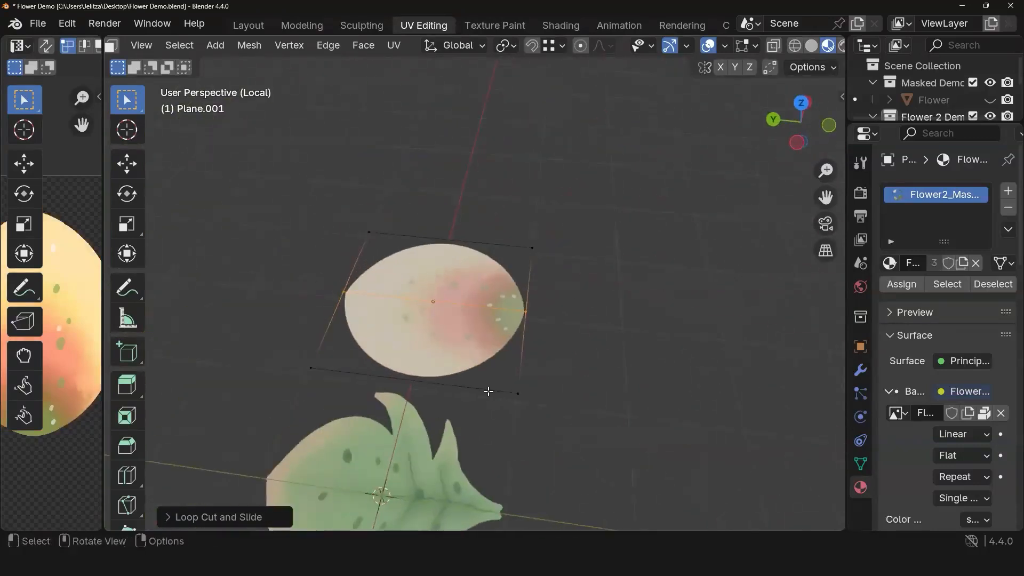
{"action": "scroll", "coordinate": [486, 391], "scroll_direction": "up", "scroll_amount": 3}
{"action": "middle_click_drag", "start_coordinate": [436, 442], "coordinate": [473, 364], "text": "shift"}
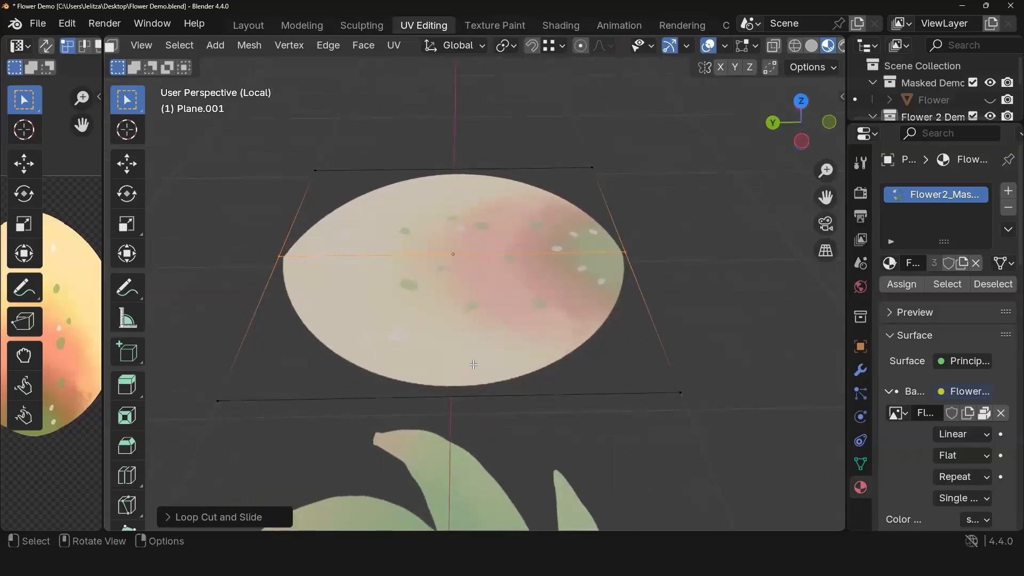
Step: Add two centered, evenly spaced loop cuts crosswise through the petal plane
{"action": "middle_click_drag", "start_coordinate": [465, 363], "coordinate": [488, 358]}
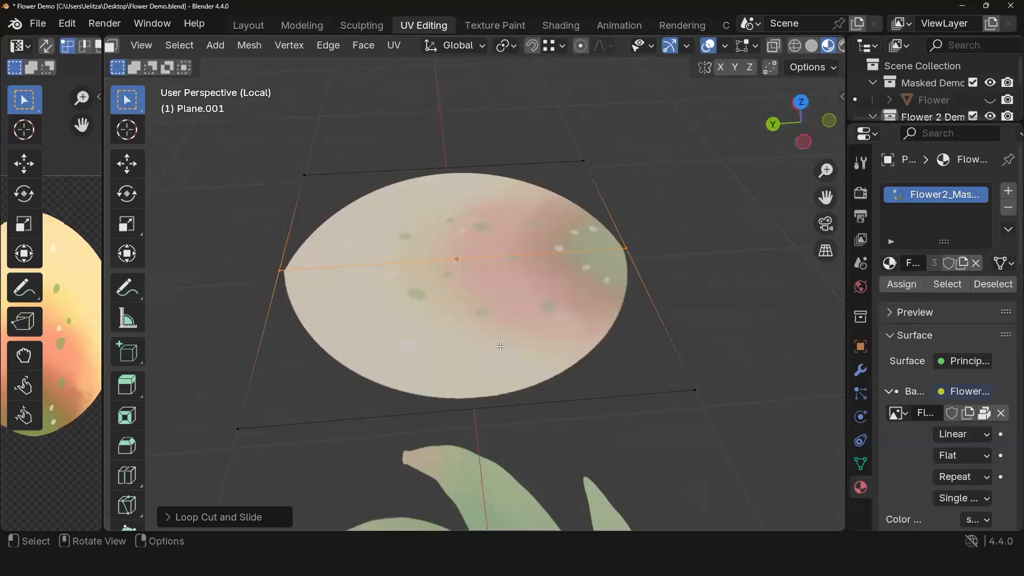
{"action": "key", "text": "ctrl+r"}
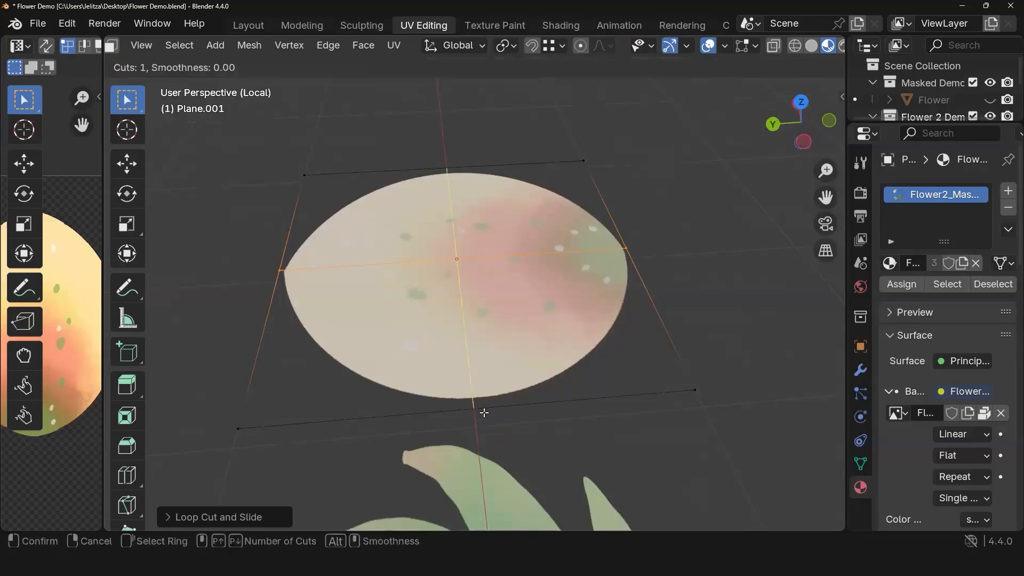
{"action": "left_click", "coordinate": [484, 411]}
{"action": "right_click", "coordinate": [483, 411]}
Step: Turn on proportional editing and raise the tip-side vertices of the petal's lengthwise center line along Z to crease the petal
{"action": "middle_click_drag", "start_coordinate": [607, 377], "coordinate": [326, 101]}
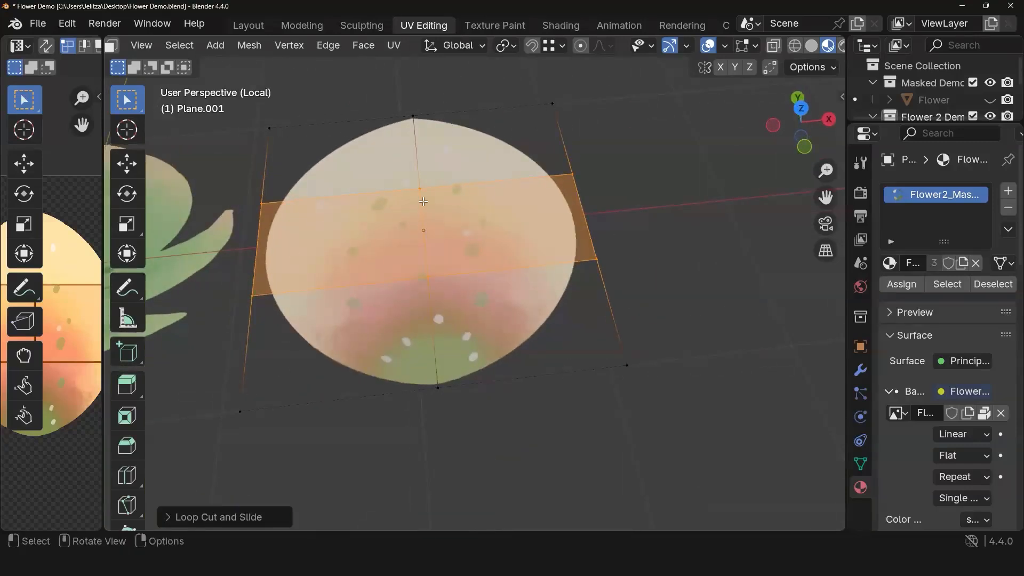
{"action": "middle_click_drag", "start_coordinate": [483, 301], "coordinate": [456, 253]}
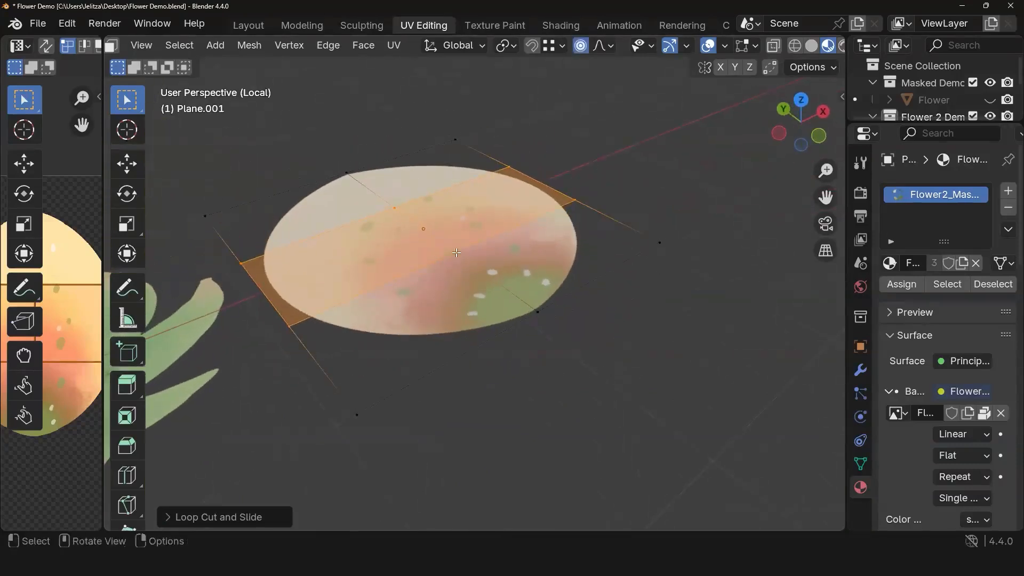
{"action": "left_click", "coordinate": [457, 252]}
{"action": "left_click", "coordinate": [394, 207]}
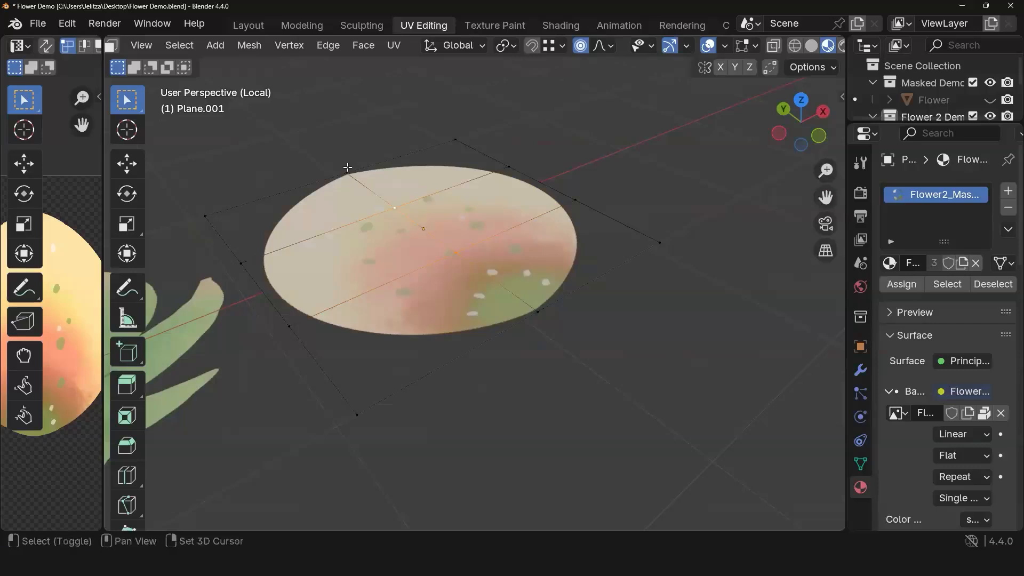
{"action": "middle_click_drag", "start_coordinate": [524, 295], "coordinate": [448, 251]}
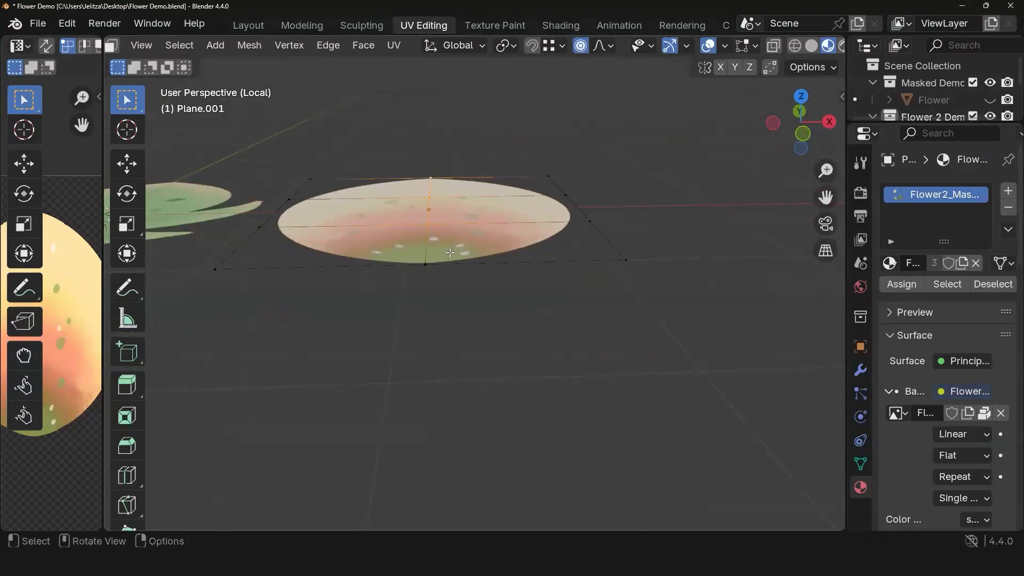
{"action": "key", "text": "g"}
{"action": "key", "text": "z"}
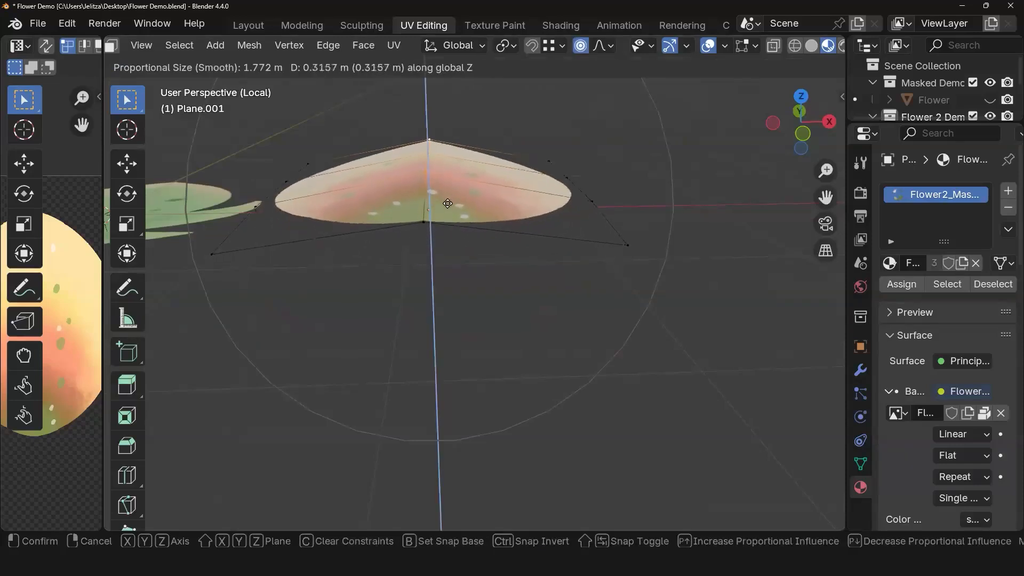
{"action": "left_click", "coordinate": [453, 230]}
Step: Select both long side edges of the petal and scale them inward along X to make the petal narrower
{"action": "middle_click_drag", "start_coordinate": [457, 235], "coordinate": [542, 320]}
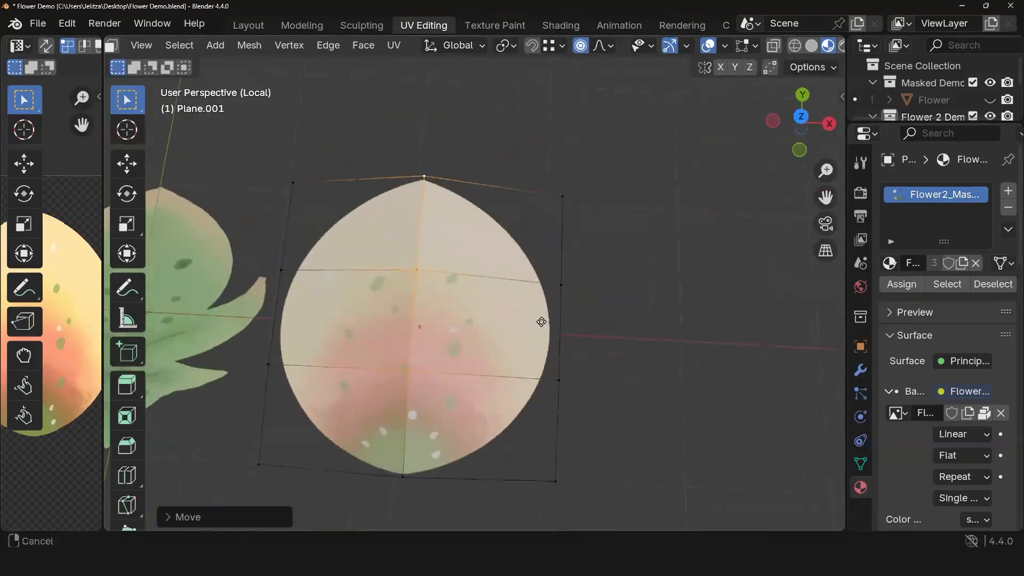
{"action": "scroll", "coordinate": [523, 183], "scroll_direction": "down", "scroll_amount": 3}
{"action": "left_click_drag", "start_coordinate": [521, 183], "coordinate": [554, 421]}
{"action": "left_click_drag", "start_coordinate": [297, 187], "coordinate": [389, 443], "text": "shift"}
{"action": "middle_click_drag", "start_coordinate": [465, 359], "coordinate": [514, 389]}
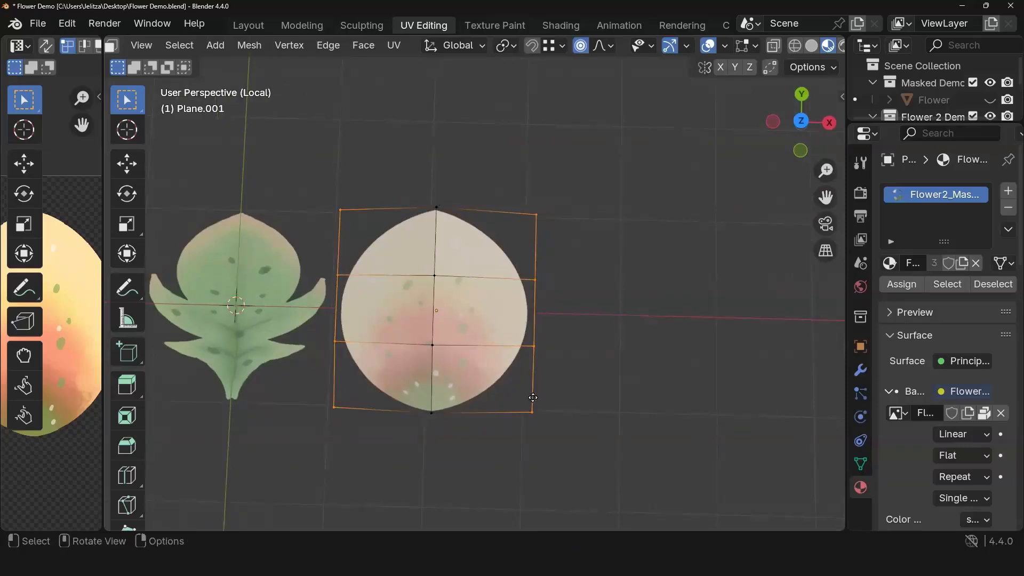
{"action": "key", "text": "s"}
{"action": "key", "text": "x"}
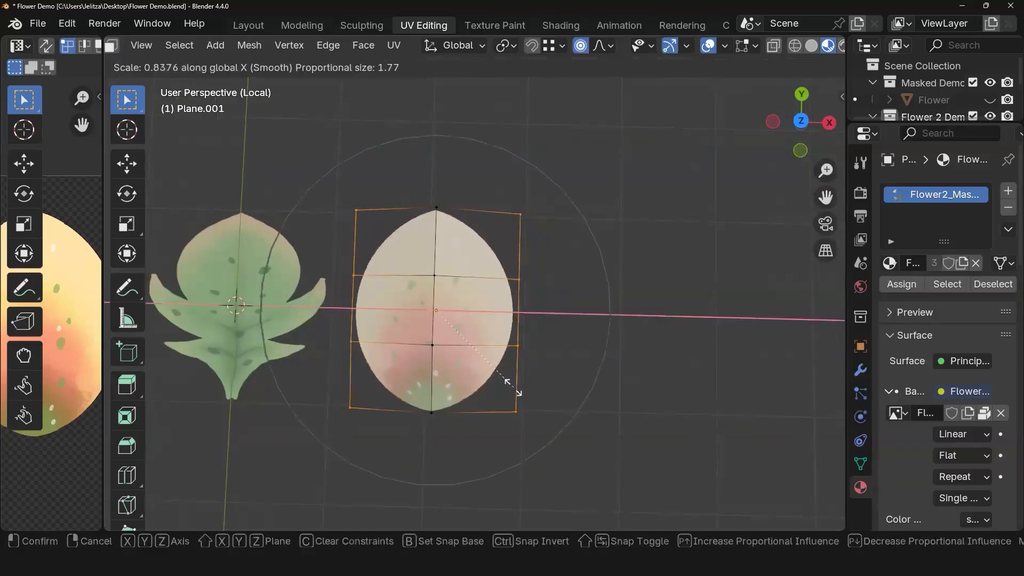
{"action": "left_click", "coordinate": [503, 394]}
Step: Raise the two outer vertices of the petal's tip-side crosswise row along Z with proportional editing
{"action": "middle_click_drag", "start_coordinate": [504, 394], "coordinate": [475, 314]}
{"action": "left_click", "coordinate": [475, 315]}
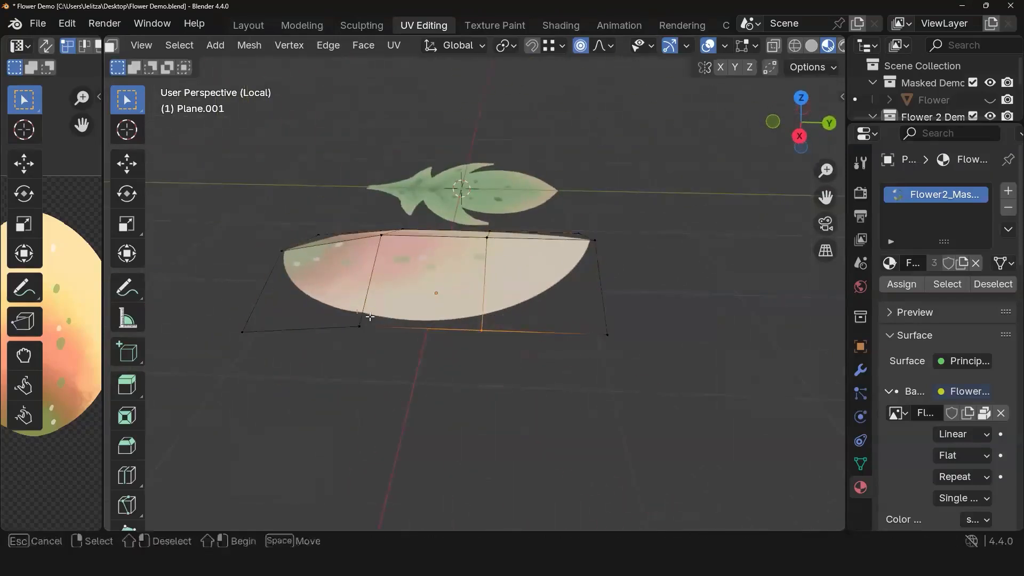
{"action": "middle_click_drag", "start_coordinate": [583, 367], "coordinate": [410, 357]}
{"action": "key", "text": "g"}
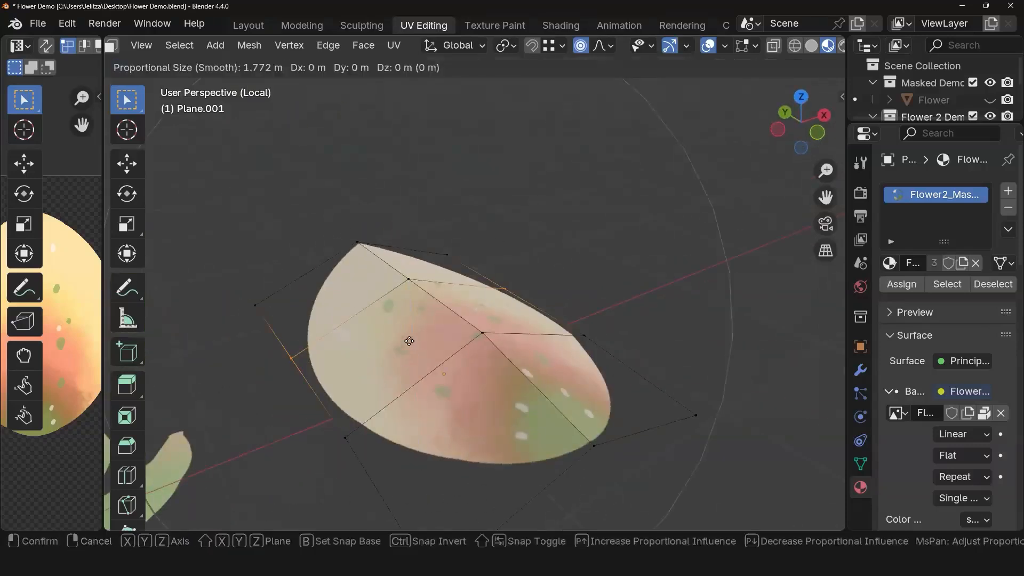
{"action": "key", "text": "z"}
{"action": "left_click", "coordinate": [406, 308]}
Step: Lower the petal's base center vertex about 0.19 m along Z, reducing the proportional size to about 0.56 m
{"action": "middle_click_drag", "start_coordinate": [406, 309], "coordinate": [464, 373]}
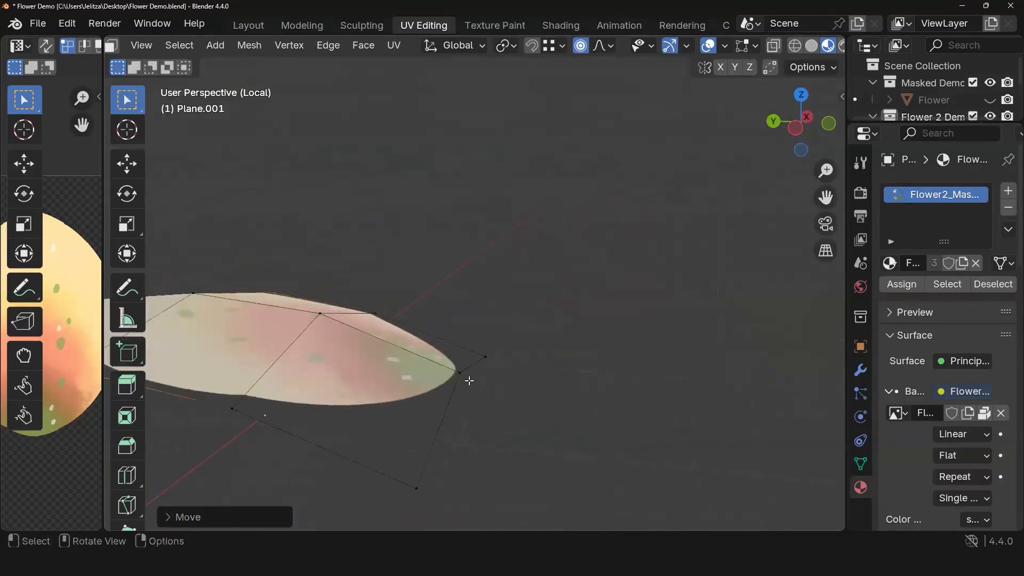
{"action": "key", "text": "g"}
{"action": "key", "text": "z"}
{"action": "scroll", "coordinate": [467, 409], "scroll_direction": "up", "scroll_amount": 12}
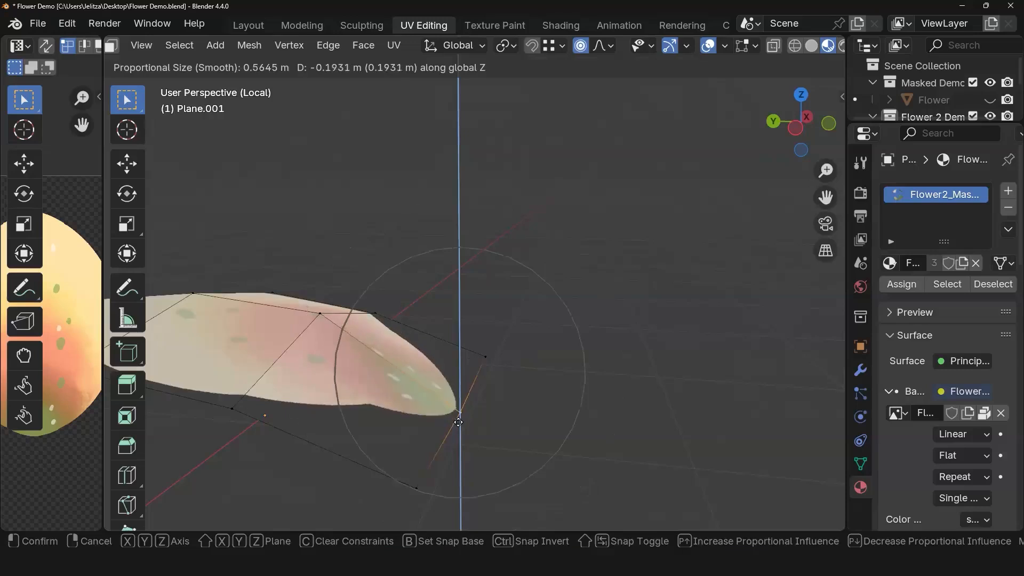
{"action": "left_click", "coordinate": [459, 422]}
Step: Pull the two corner vertices at the petal's base inward so the base tapers
{"action": "middle_click_drag", "start_coordinate": [500, 393], "coordinate": [350, 362]}
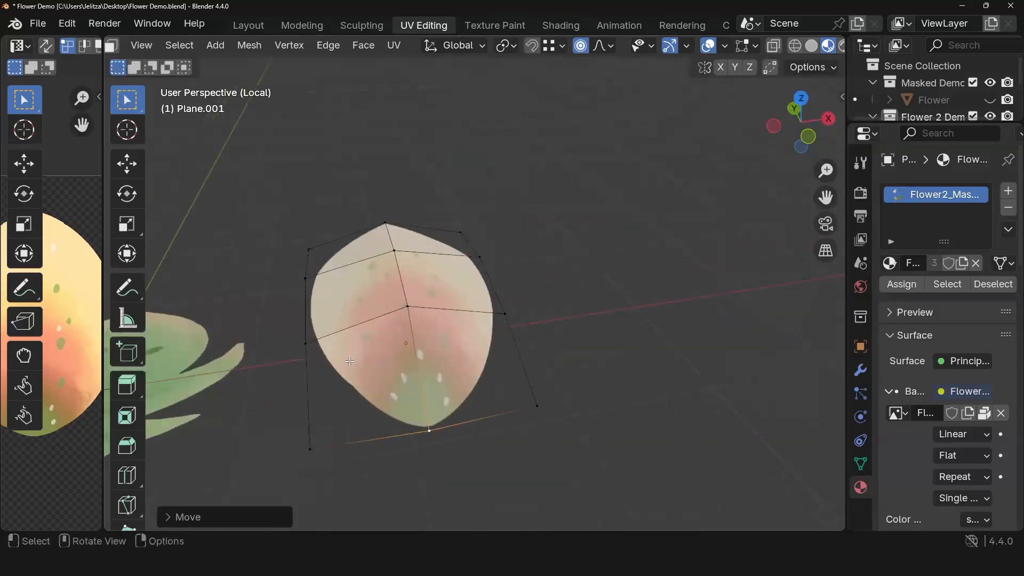
{"action": "middle_click_drag", "start_coordinate": [473, 309], "coordinate": [443, 240]}
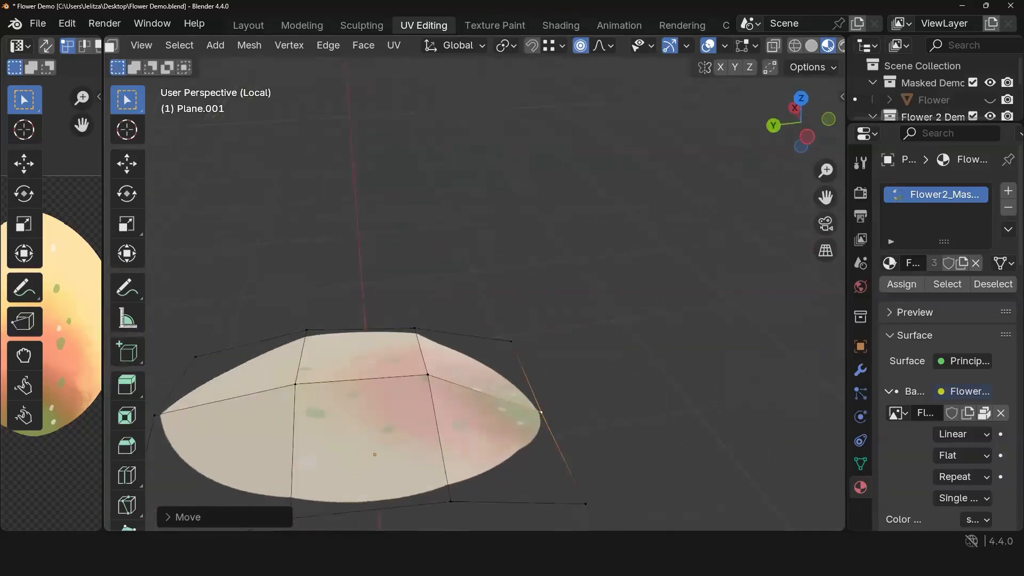
{"action": "middle_click_drag", "start_coordinate": [517, 329], "coordinate": [468, 409]}
{"action": "key", "text": "g"}
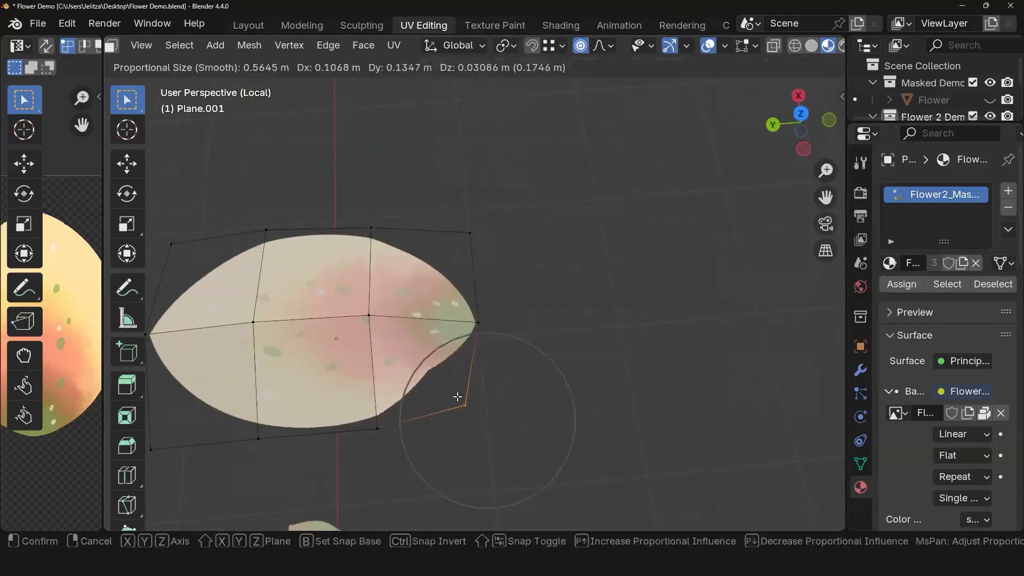
{"action": "right_click", "coordinate": [466, 406]}
{"action": "left_click", "coordinate": [477, 228]}
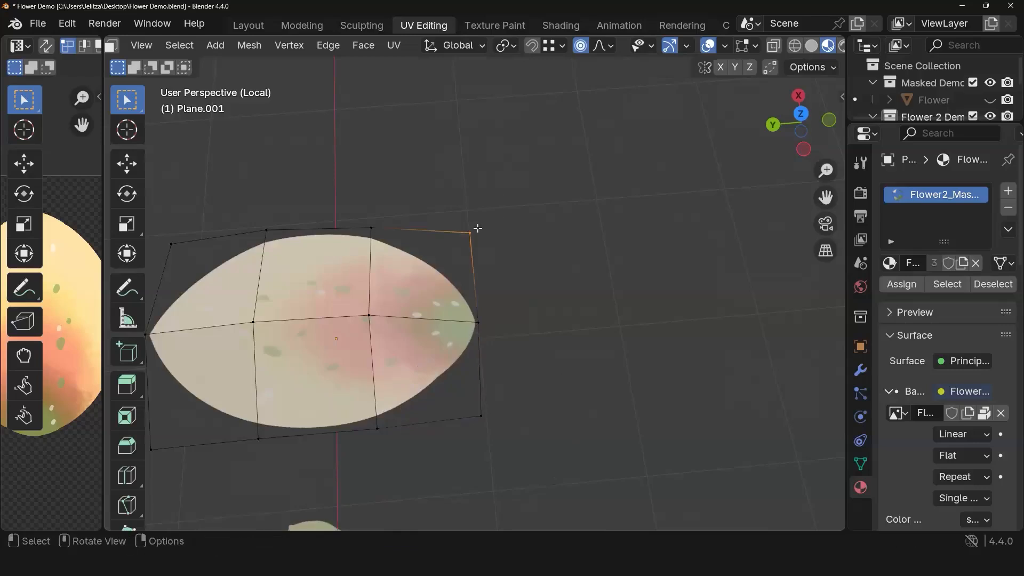
{"action": "key", "text": "g"}
{"action": "left_click", "coordinate": [453, 226]}
Step: From the top view, select the petal's tip-side crosswise row of vertices and scale it down slightly
{"action": "middle_click_drag", "start_coordinate": [452, 226], "coordinate": [512, 247]}
{"action": "key", "text": "KP_7"}
{"action": "left_click_drag", "start_coordinate": [330, 320], "coordinate": [604, 358]}
{"action": "key", "text": "s"}
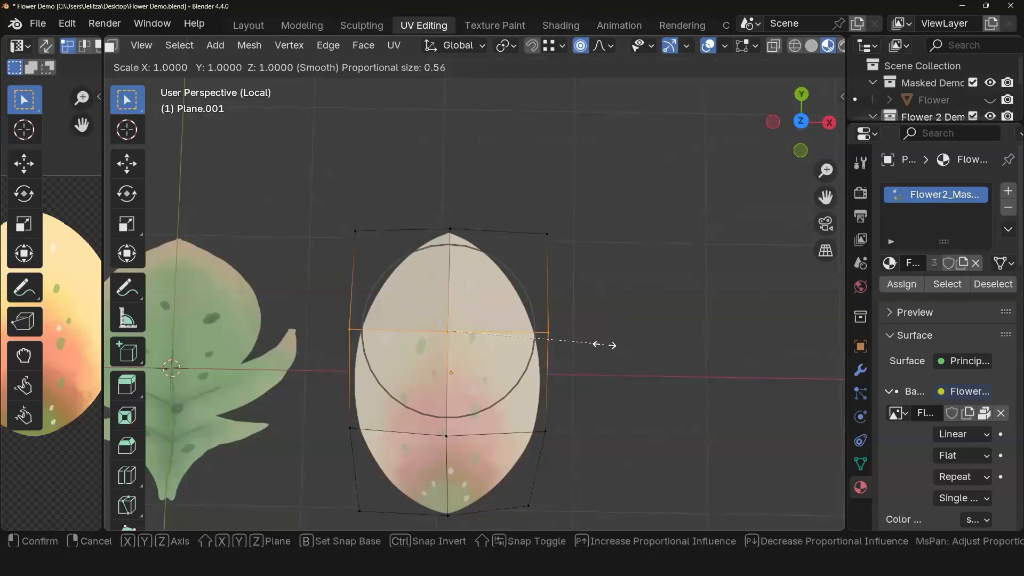
{"action": "left_click", "coordinate": [540, 341]}
Step: Select the vertices at the petal's tip end and raise them along Z with proportional editing
{"action": "middle_click_drag", "start_coordinate": [540, 341], "coordinate": [720, 175]}
{"action": "left_click_drag", "start_coordinate": [362, 347], "coordinate": [431, 412]}
{"action": "left_click_drag", "start_coordinate": [357, 325], "coordinate": [458, 533]}
{"action": "key", "text": "g"}
{"action": "key", "text": "z"}
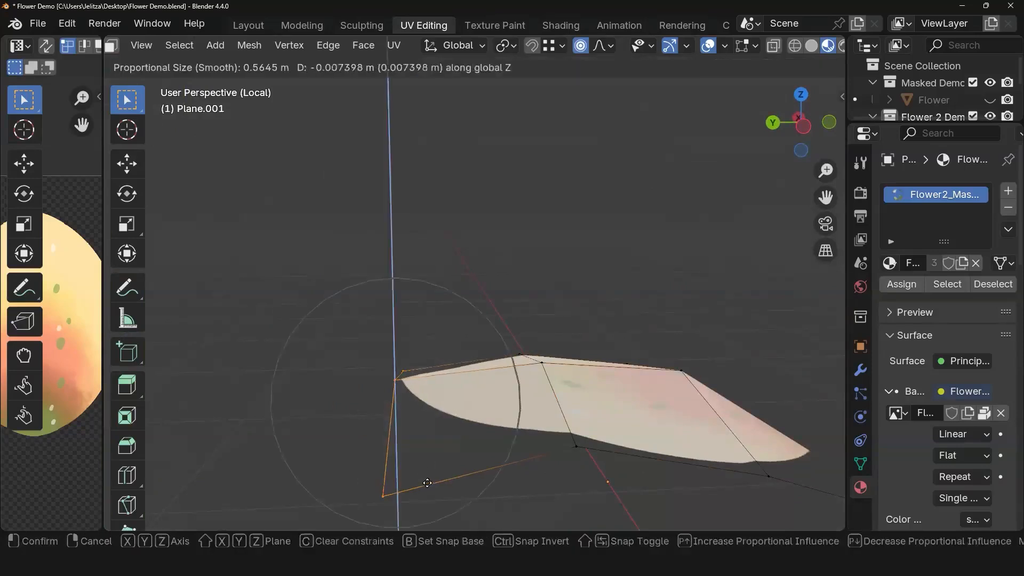
{"action": "left_click", "coordinate": [450, 458]}
Step: Return to Object Mode and apply Shade Smooth to the petal plane
{"action": "middle_click_drag", "start_coordinate": [450, 458], "coordinate": [579, 306]}
{"action": "key", "text": "Tab"}
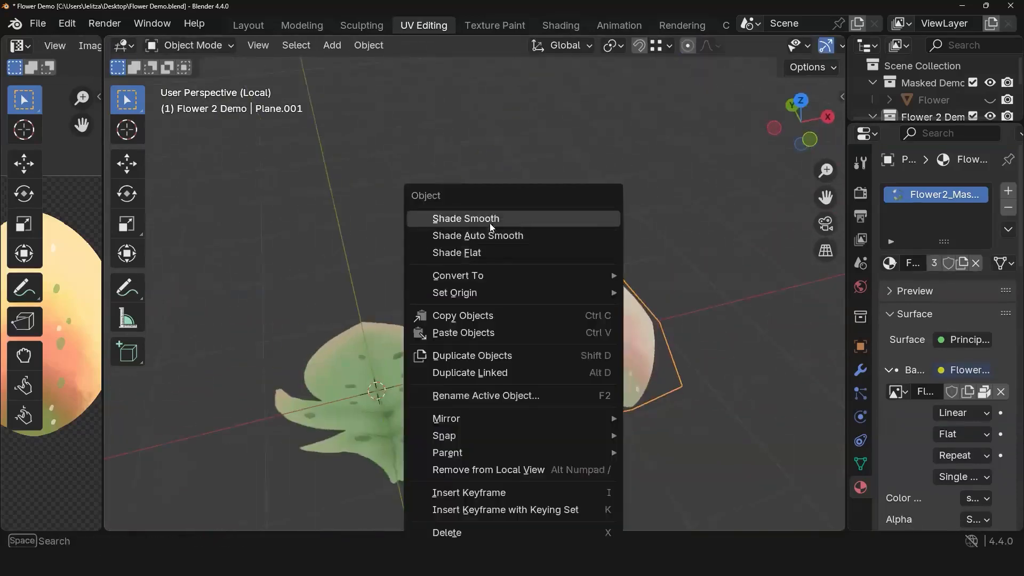
{"action": "left_click", "coordinate": [489, 219]}
Step: Open the green leaf plane in Edit Mode and add one loop cut lengthwise through its middle
{"action": "middle_click_drag", "start_coordinate": [478, 289], "coordinate": [424, 404]}
{"action": "left_click", "coordinate": [424, 405]}
{"action": "middle_click_drag", "start_coordinate": [489, 365], "coordinate": [450, 370]}
{"action": "key", "text": "Tab"}
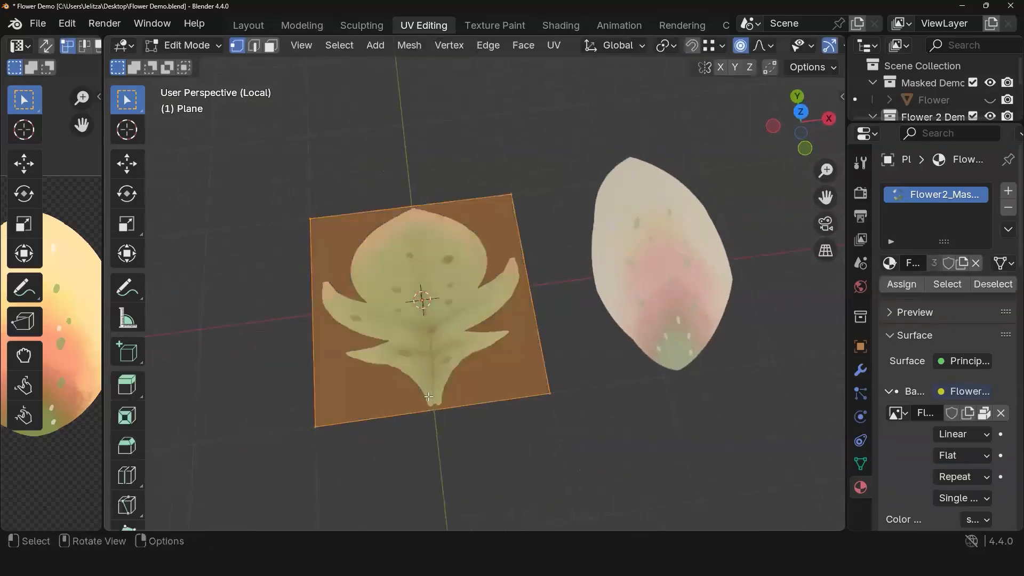
{"action": "key", "text": "ctrl+r"}
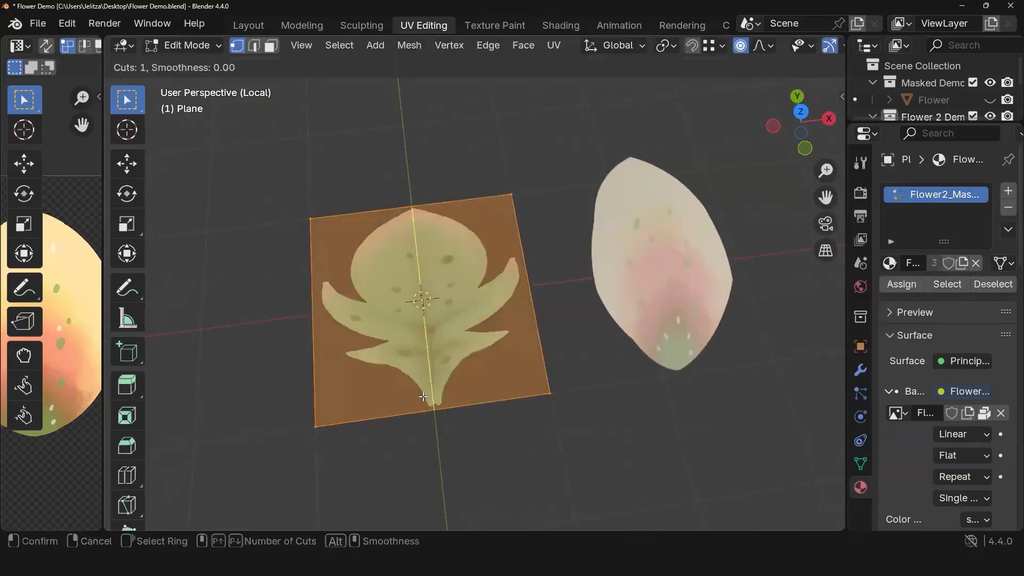
{"action": "left_click", "coordinate": [423, 396]}
{"action": "left_click", "coordinate": [422, 400]}
{"action": "middle_click_drag", "start_coordinate": [423, 400], "coordinate": [371, 404]}
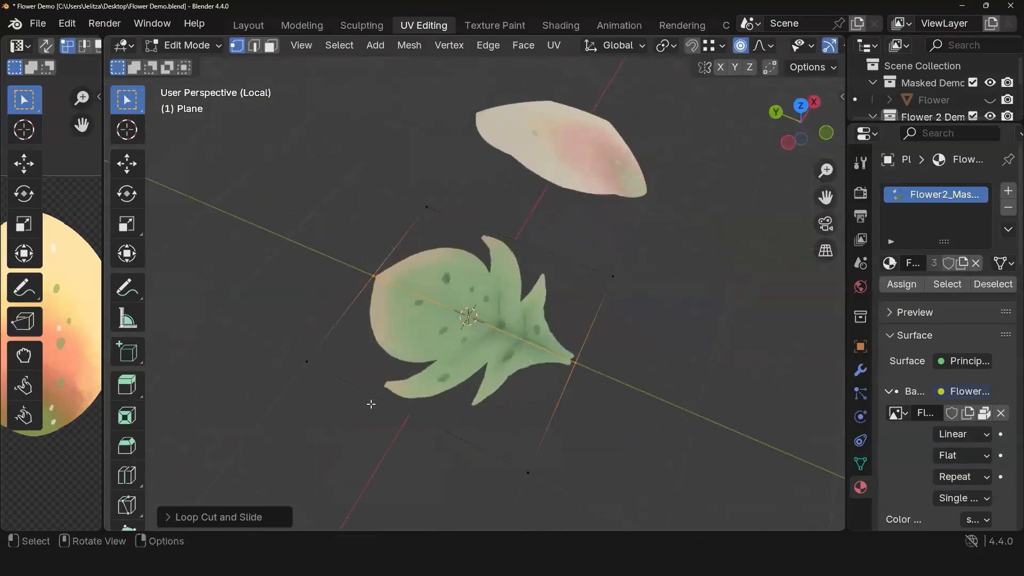
Step: Add two centered, evenly spaced loop cuts crosswise through the leaf plane
{"action": "key", "text": "ctrl+r"}
{"action": "right_click", "coordinate": [385, 398]}
{"action": "key", "text": "ctrl+r"}
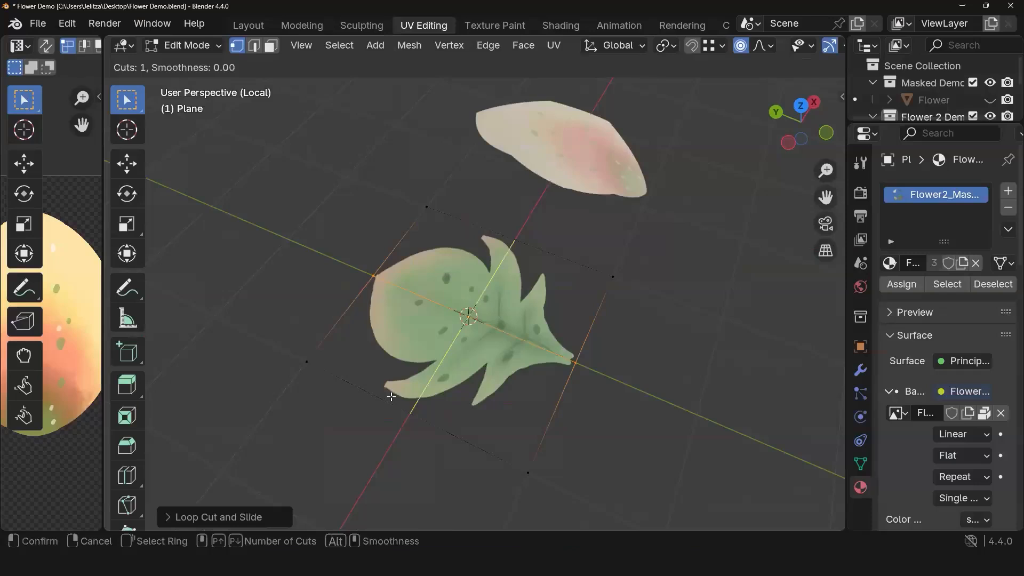
{"action": "left_click", "coordinate": [419, 409]}
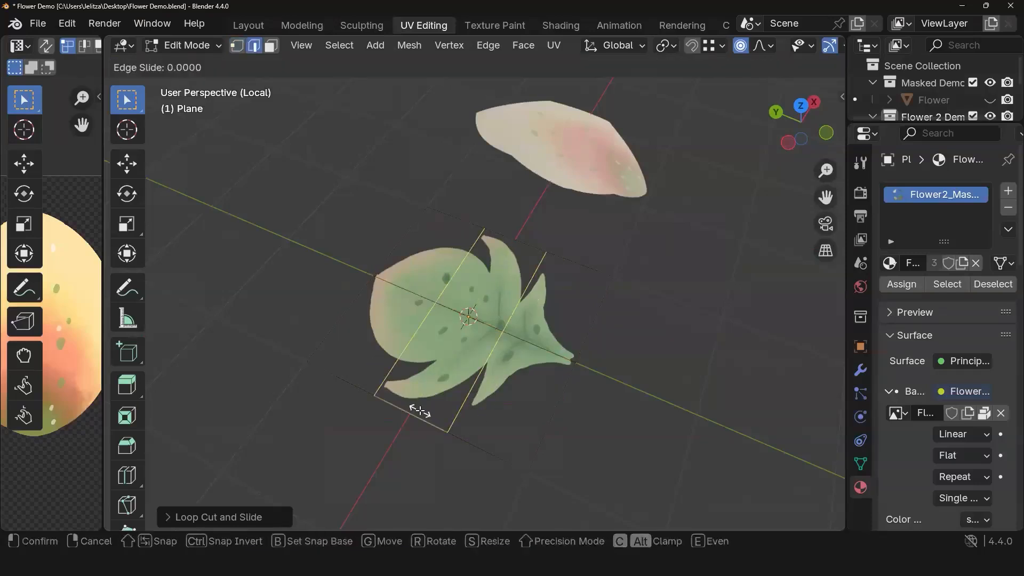
{"action": "right_click", "coordinate": [419, 410]}
Step: Select the whole leaf mesh and scale it down along X to make the leaf narrower
{"action": "middle_click_drag", "start_coordinate": [561, 363], "coordinate": [424, 426]}
{"action": "left_click_drag", "start_coordinate": [386, 180], "coordinate": [485, 465]}
{"action": "middle_click_drag", "start_coordinate": [478, 397], "coordinate": [429, 337]}
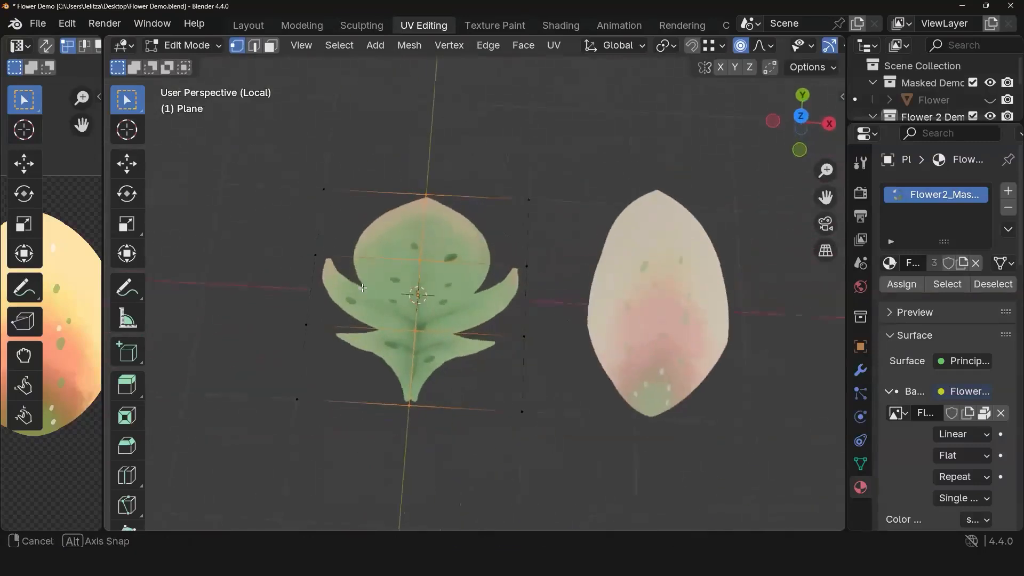
{"action": "left_click_drag", "start_coordinate": [269, 145], "coordinate": [543, 446]}
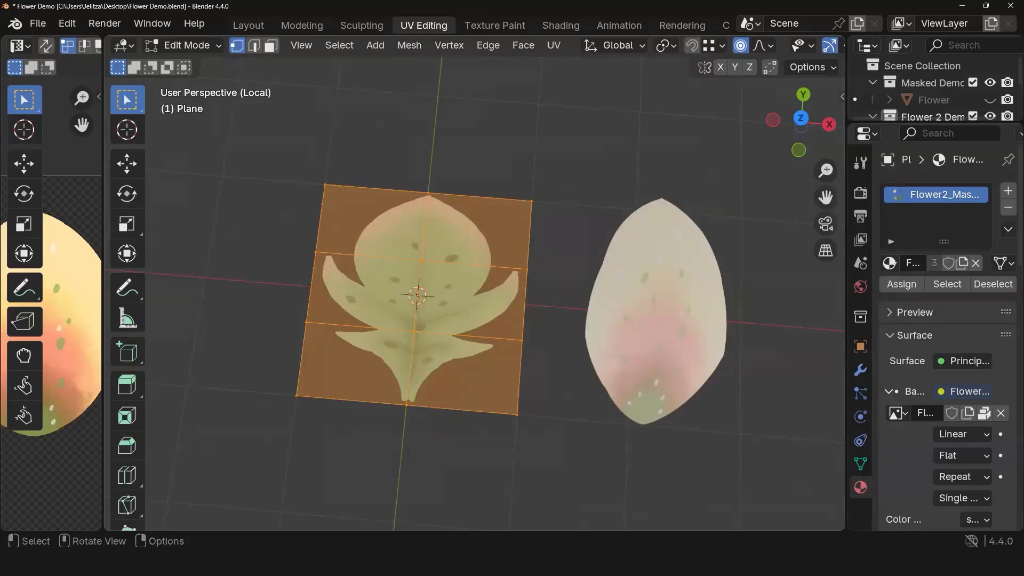
{"action": "key", "text": "s"}
{"action": "key", "text": "x"}
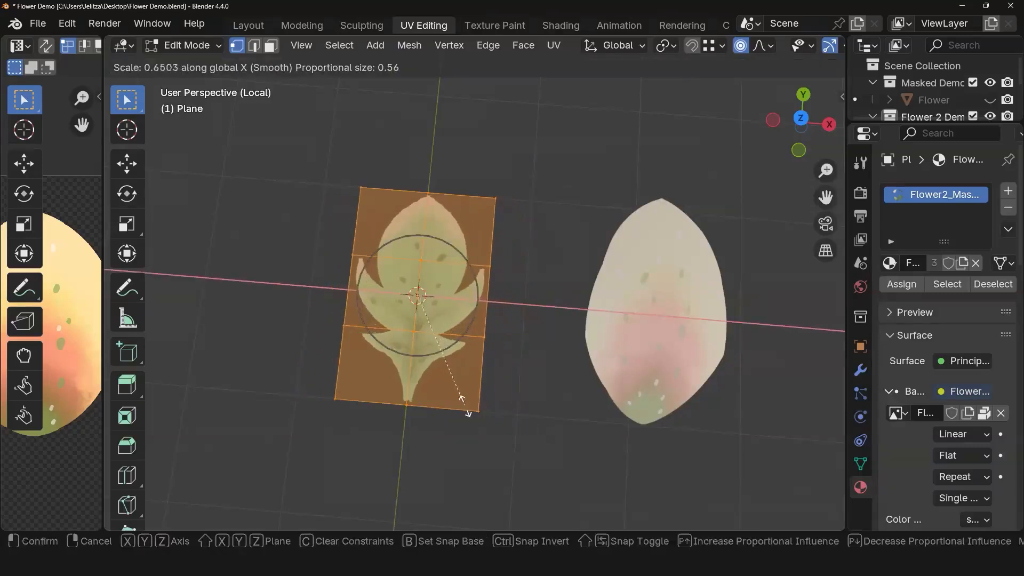
{"action": "left_click", "coordinate": [442, 397]}
Step: Select the two crosswise rows in the leaf's middle and raise them about 0.38 m along Z
{"action": "middle_click_drag", "start_coordinate": [363, 453], "coordinate": [443, 401]}
{"action": "middle_click_drag", "start_coordinate": [518, 392], "coordinate": [458, 277]}
{"action": "left_click_drag", "start_coordinate": [446, 247], "coordinate": [567, 410]}
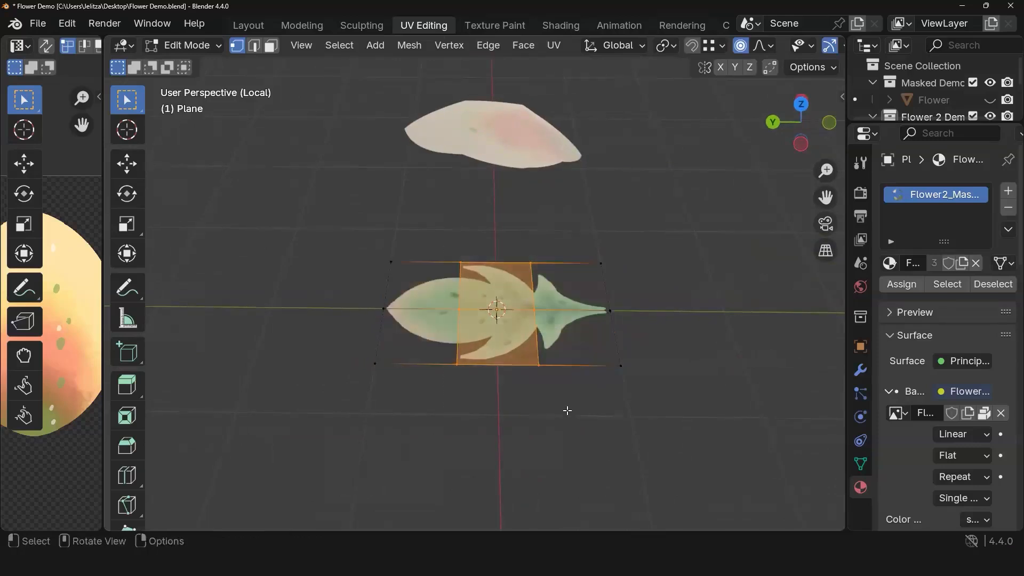
{"action": "key", "text": "g"}
{"action": "key", "text": "z"}
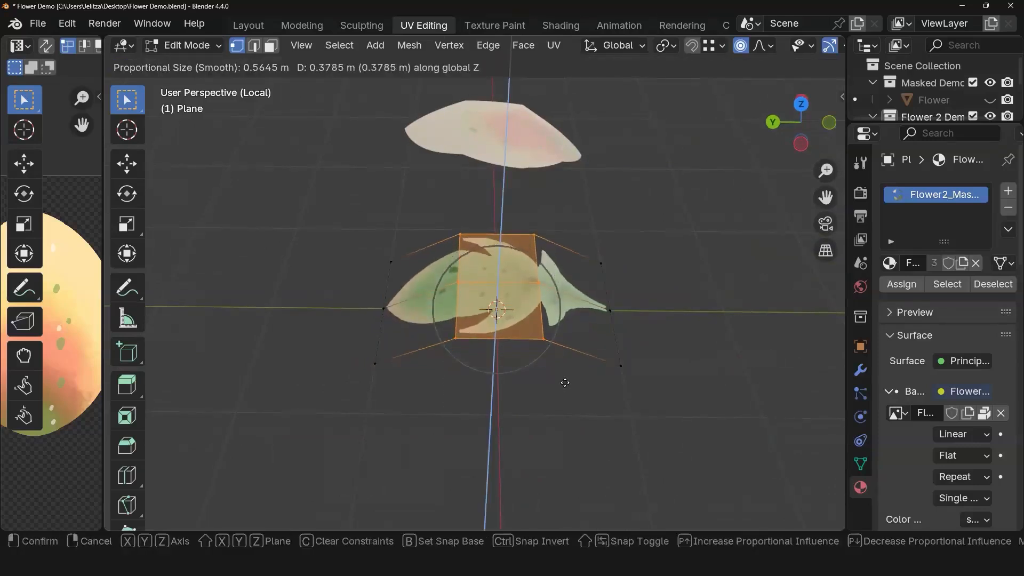
{"action": "left_click", "coordinate": [600, 382]}
Step: Raise the inner vertices of the leaf's lengthwise center line along Z to form a ridge
{"action": "middle_click_drag", "start_coordinate": [601, 382], "coordinate": [402, 208]}
{"action": "middle_click_drag", "start_coordinate": [420, 286], "coordinate": [421, 307]}
{"action": "key", "text": "g"}
{"action": "key", "text": "z"}
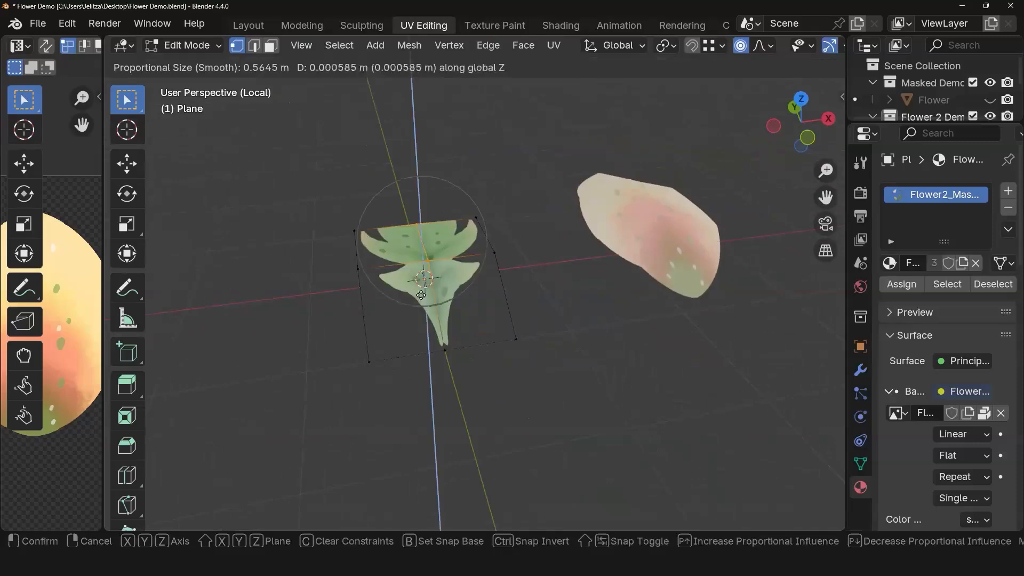
{"action": "left_click", "coordinate": [421, 285]}
Step: Return to Object Mode, apply Shade Smooth to the leaf plane and inspect its curved shape beside the petal
{"action": "middle_click_drag", "start_coordinate": [421, 285], "coordinate": [533, 378]}
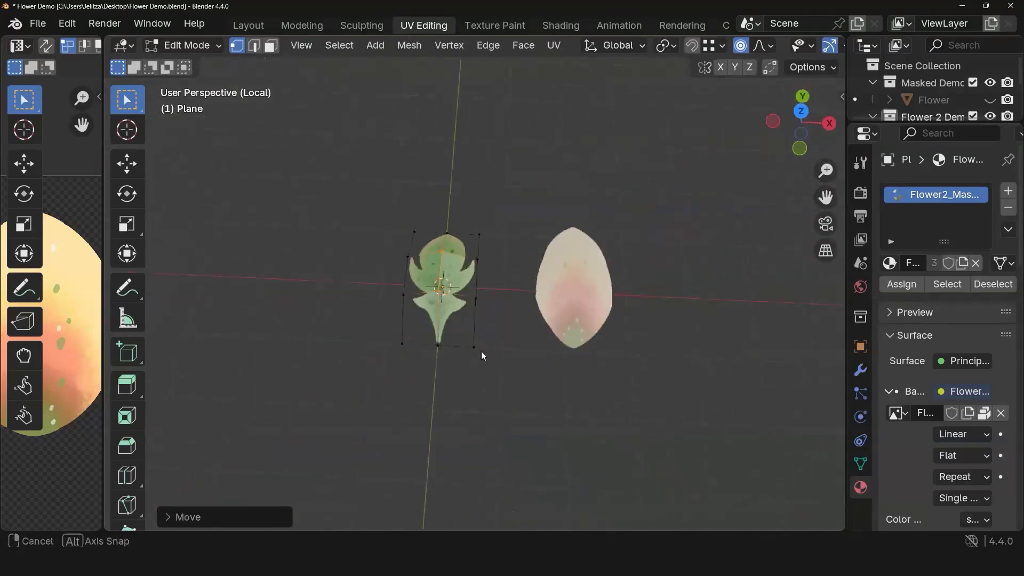
{"action": "key", "text": "Tab"}
{"action": "scroll", "coordinate": [441, 252], "scroll_direction": "up", "scroll_amount": 3}
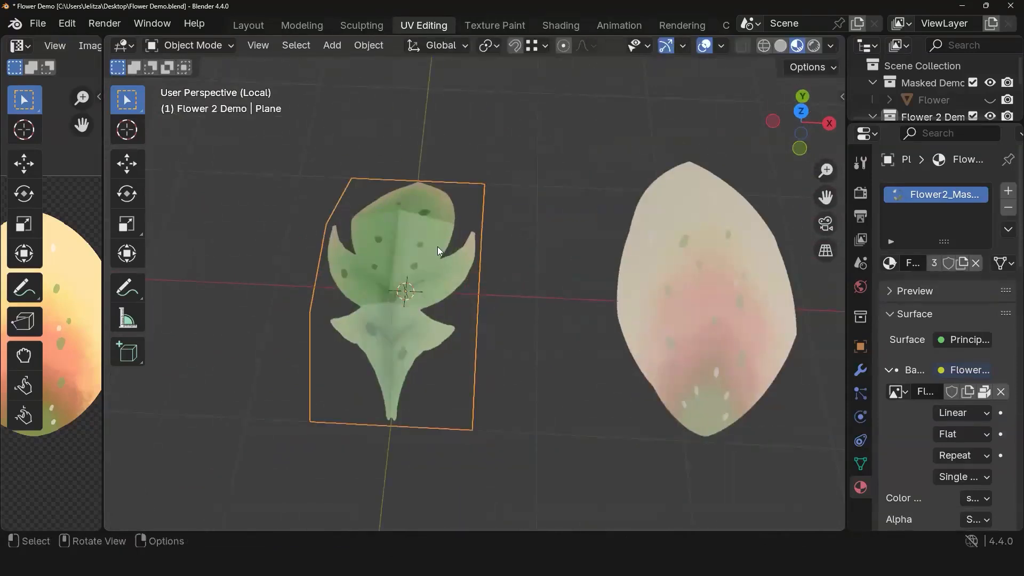
{"action": "right_click", "coordinate": [437, 246]}
{"action": "left_click", "coordinate": [369, 217]}
{"action": "middle_click_drag", "start_coordinate": [473, 398], "coordinate": [510, 378]}
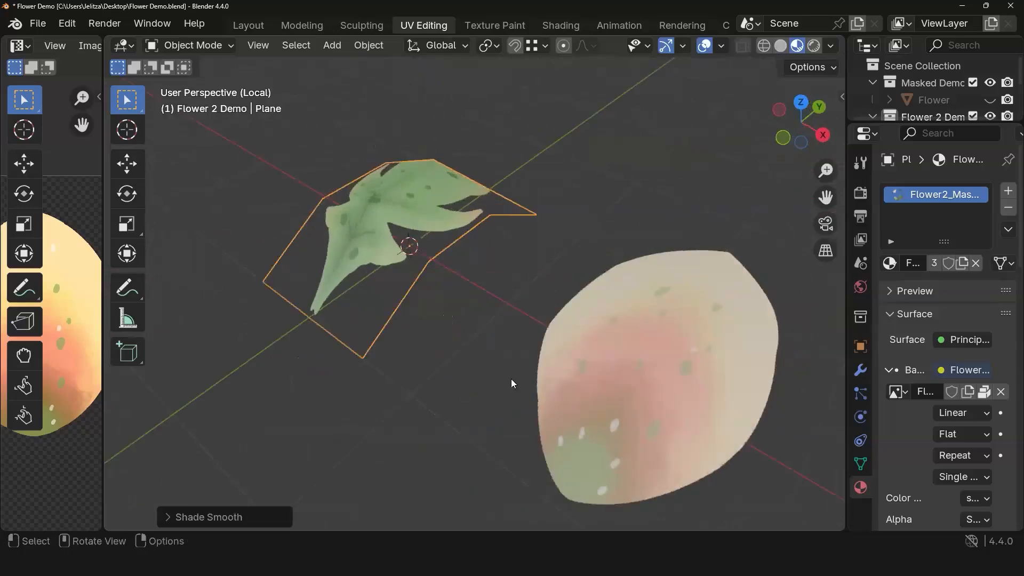
Step: Place the 3D cursor at the notch of the leaf's stem base
{"action": "left_click", "coordinate": [536, 378]}
{"action": "scroll", "coordinate": [436, 368], "scroll_direction": "down", "scroll_amount": 4}
{"action": "middle_click_drag", "start_coordinate": [437, 368], "coordinate": [481, 318]}
{"action": "scroll", "coordinate": [504, 352], "scroll_direction": "up", "scroll_amount": 4}
{"action": "scroll", "coordinate": [436, 396], "scroll_direction": "up", "scroll_amount": 4}
{"action": "scroll", "coordinate": [596, 359], "scroll_direction": "down", "scroll_amount": 4}
{"action": "scroll", "coordinate": [439, 350], "scroll_direction": "up", "scroll_amount": 3}
{"action": "scroll", "coordinate": [435, 363], "scroll_direction": "up", "scroll_amount": 2}
{"action": "scroll", "coordinate": [437, 385], "scroll_direction": "up", "scroll_amount": 2}
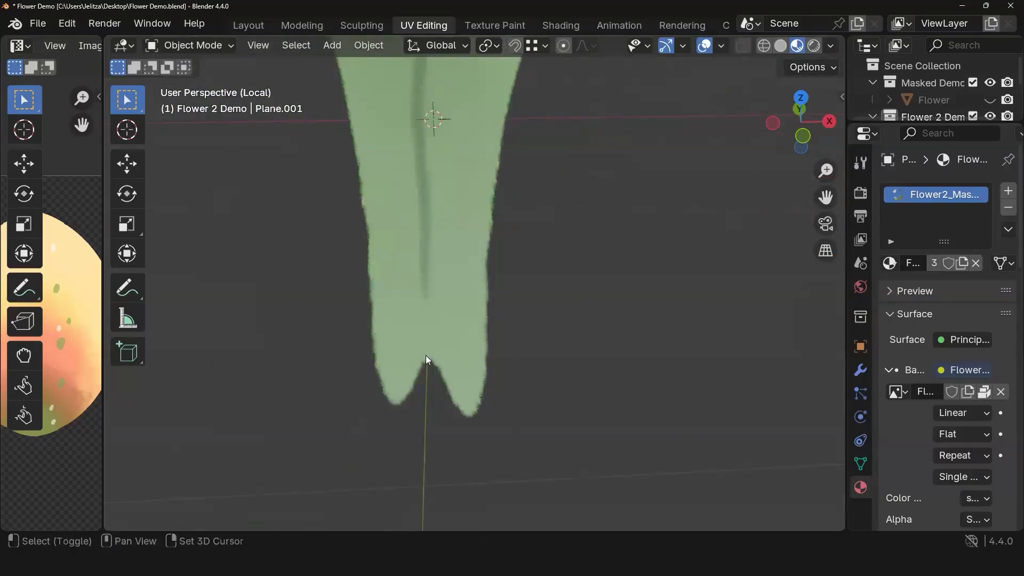
{"action": "right_click", "coordinate": [425, 355], "text": "shift"}
{"action": "key", "text": "alt+Home"}
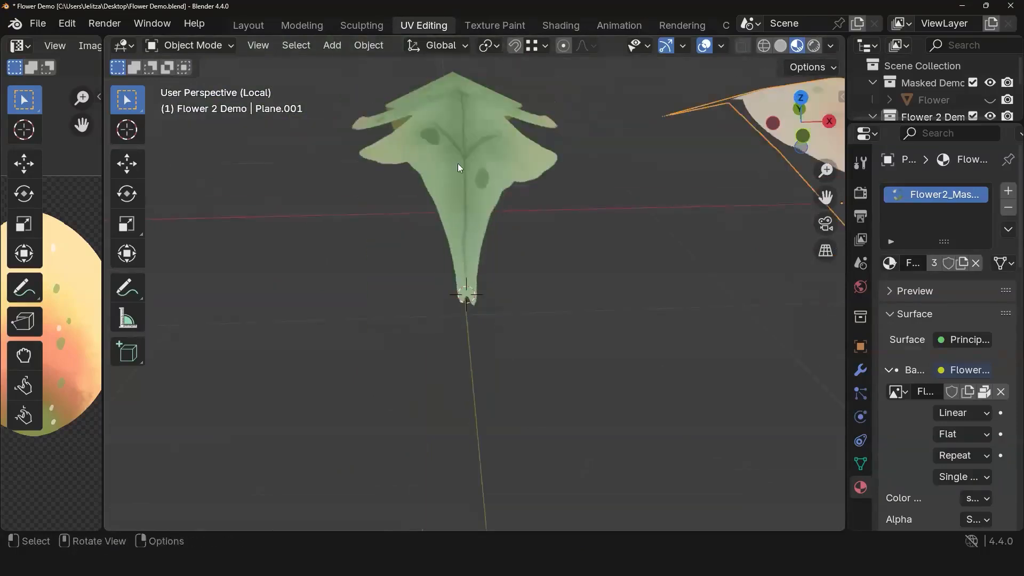
Step: Select the leaf plane and set its origin to the 3D cursor
{"action": "left_click", "coordinate": [470, 155]}
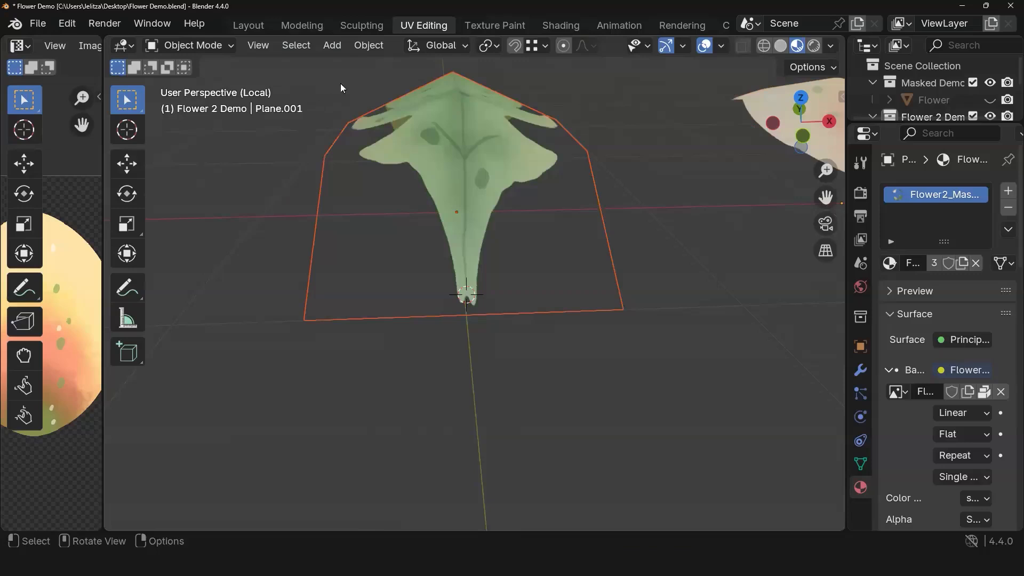
{"action": "left_click", "coordinate": [369, 45]}
{"action": "mouse_move", "coordinate": [384, 84]}
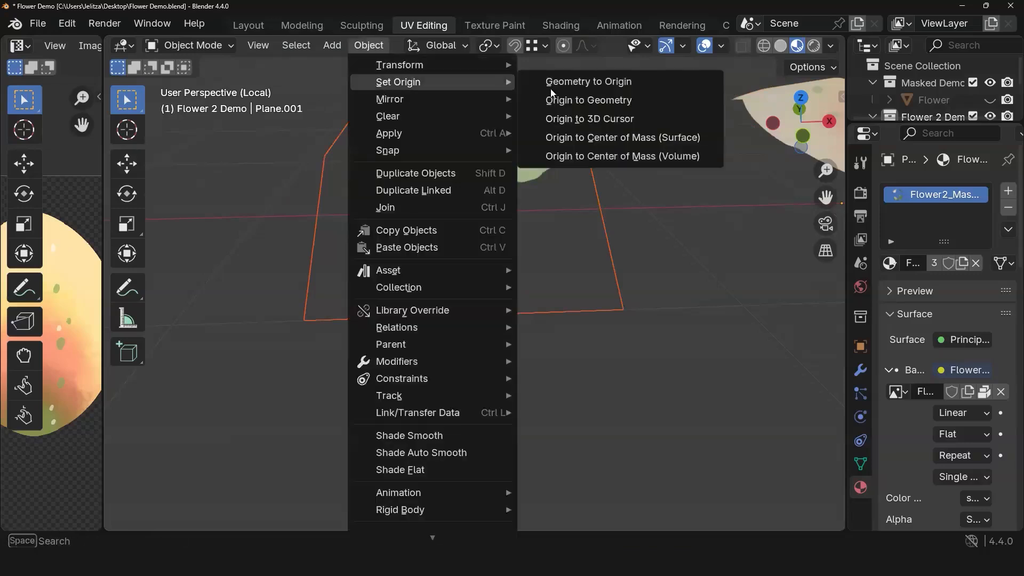
{"action": "left_click", "coordinate": [575, 123]}
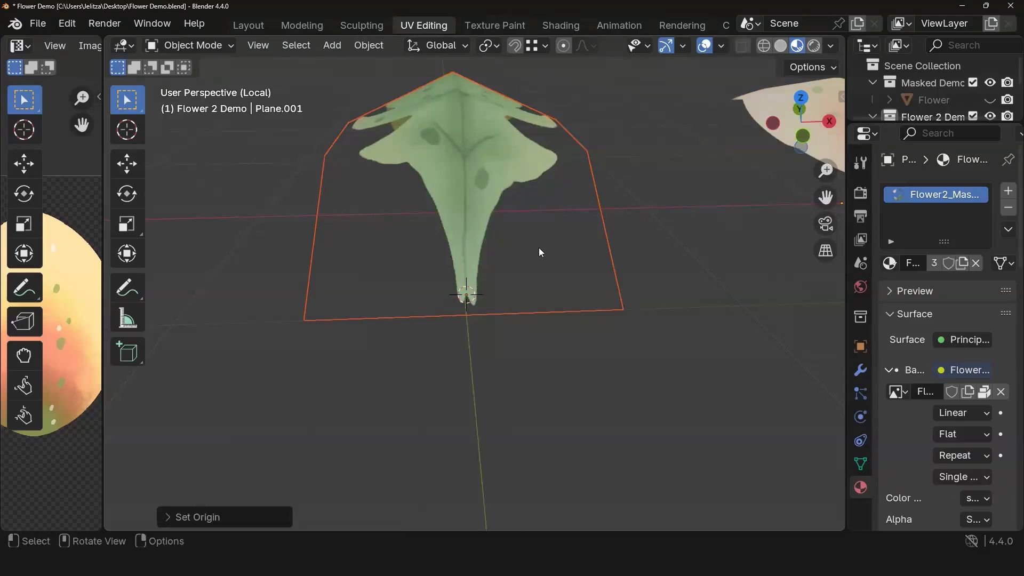
{"action": "middle_click_drag", "start_coordinate": [564, 287], "coordinate": [399, 13]}
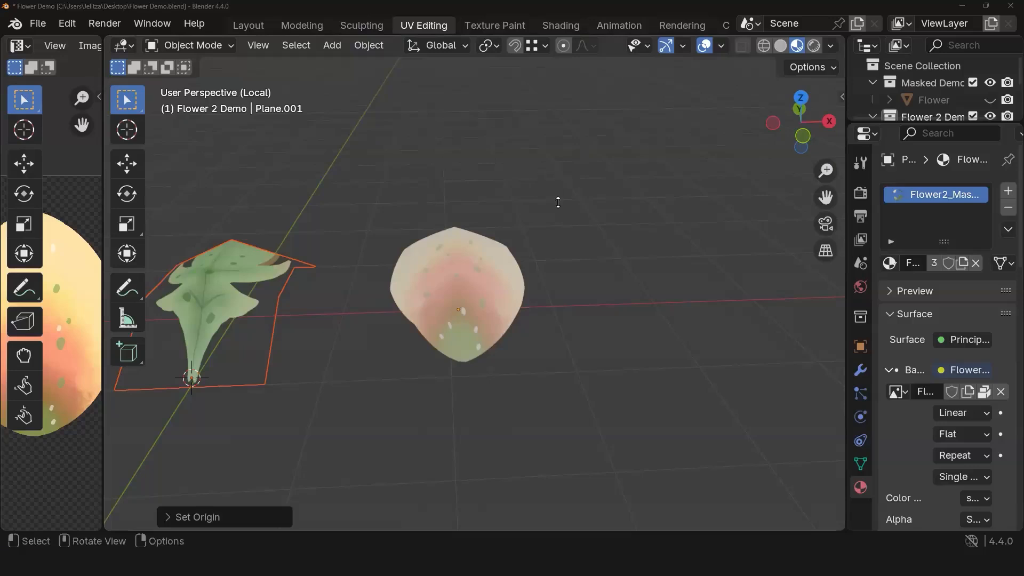
Step: Select the petal plane and place the 3D cursor at its pointed green base
{"action": "mouse_move", "coordinate": [521, 326]}
{"action": "middle_mouse_down"}
{"action": "mouse_move", "coordinate": [549, 347]}
{"action": "mouse_move", "coordinate": [498, 342]}
{"action": "mouse_move", "coordinate": [534, 301]}
{"action": "mouse_move", "coordinate": [506, 312]}
{"action": "mouse_move", "coordinate": [574, 283]}
{"action": "mouse_move", "coordinate": [512, 325]}
{"action": "middle_mouse_up"}
{"action": "scroll", "coordinate": [497, 342], "scroll_direction": "up", "scroll_amount": 1}
{"action": "scroll", "coordinate": [519, 316], "scroll_direction": "up", "scroll_amount": 2}
{"action": "left_click", "coordinate": [488, 319]}
{"action": "scroll", "coordinate": [462, 352], "scroll_direction": "up", "scroll_amount": 2}
{"action": "middle_click_drag", "start_coordinate": [462, 350], "coordinate": [494, 363], "text": "shift"}
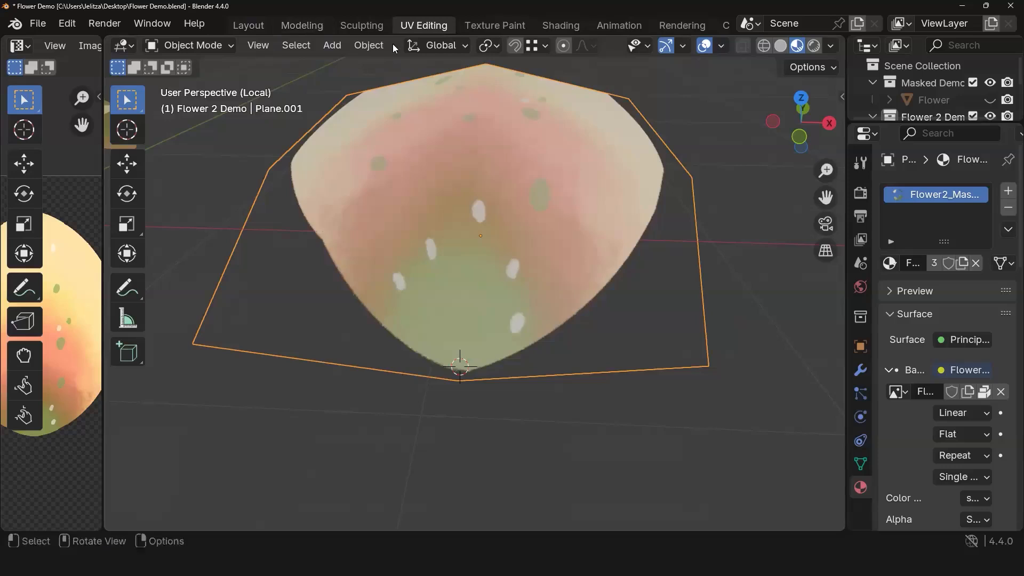
Step: Set the petal's origin to the 3D cursor and try rotating the petal about that point
{"action": "left_click", "coordinate": [366, 46]}
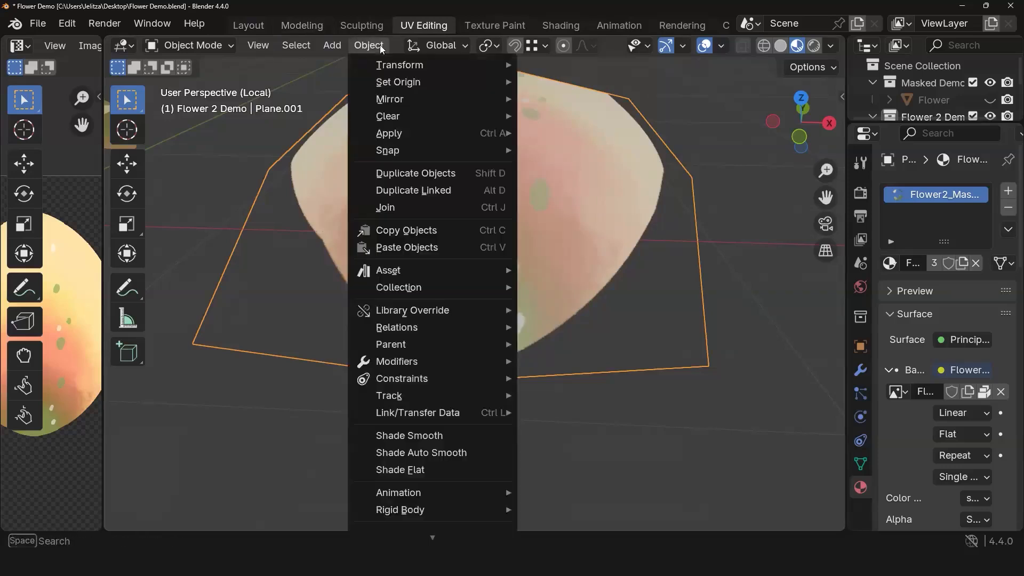
{"action": "mouse_move", "coordinate": [399, 83]}
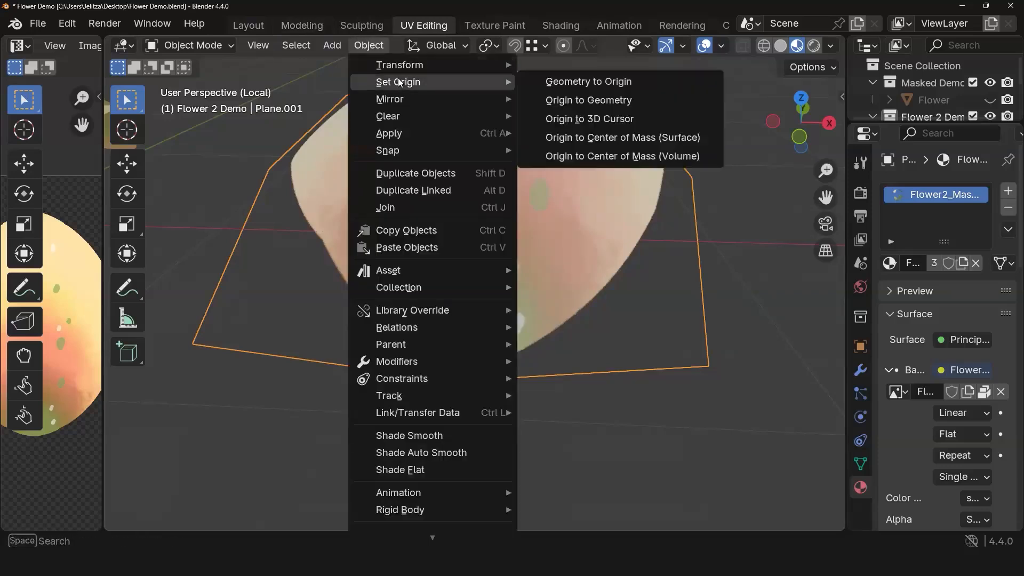
{"action": "left_click", "coordinate": [584, 119]}
{"action": "middle_click_drag", "start_coordinate": [584, 127], "coordinate": [464, 295]}
{"action": "key", "text": "r"}
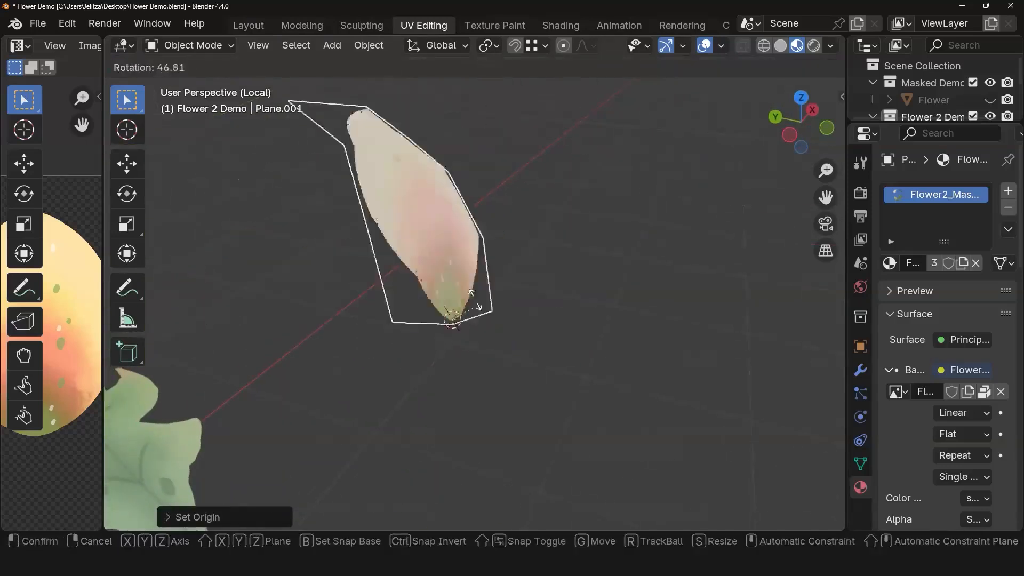
{"action": "left_click", "coordinate": [558, 279]}
{"action": "middle_click_drag", "start_coordinate": [557, 279], "coordinate": [437, 375]}
Step: Add the leaf to the petal selection and move both planes along negative X, away from the world center
{"action": "scroll", "coordinate": [436, 371], "scroll_direction": "down", "scroll_amount": 2}
{"action": "left_click", "coordinate": [449, 347], "text": "shift"}
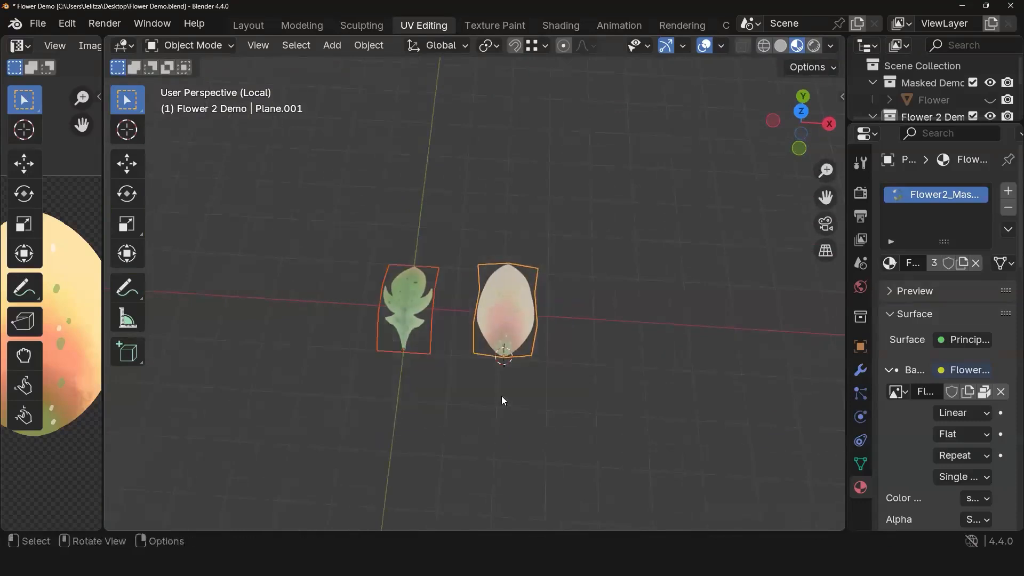
{"action": "middle_click_drag", "start_coordinate": [595, 437], "coordinate": [625, 374], "text": "shift"}
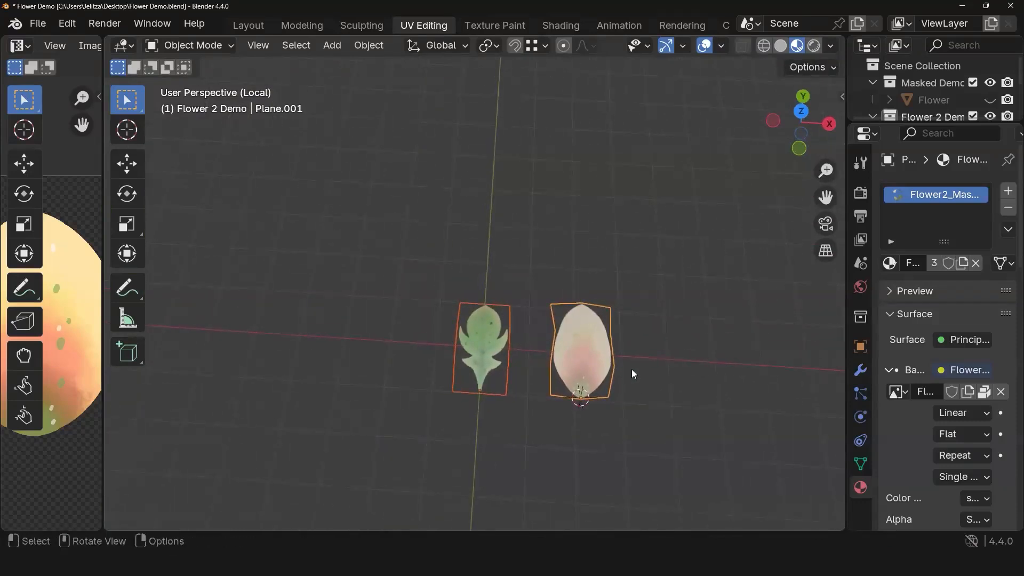
{"action": "key", "text": "g"}
{"action": "key", "text": "x"}
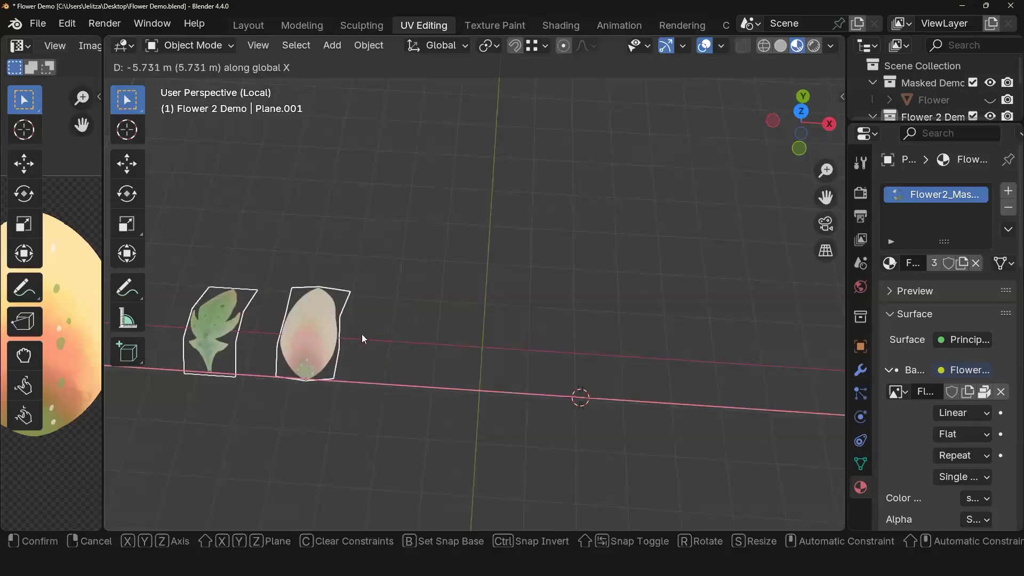
{"action": "left_click", "coordinate": [514, 378]}
Step: Leave local view and raise the five-petal flower center about 1.96 m along Z
{"action": "middle_click_drag", "start_coordinate": [514, 378], "coordinate": [507, 341]}
{"action": "key", "text": "KP_7"}
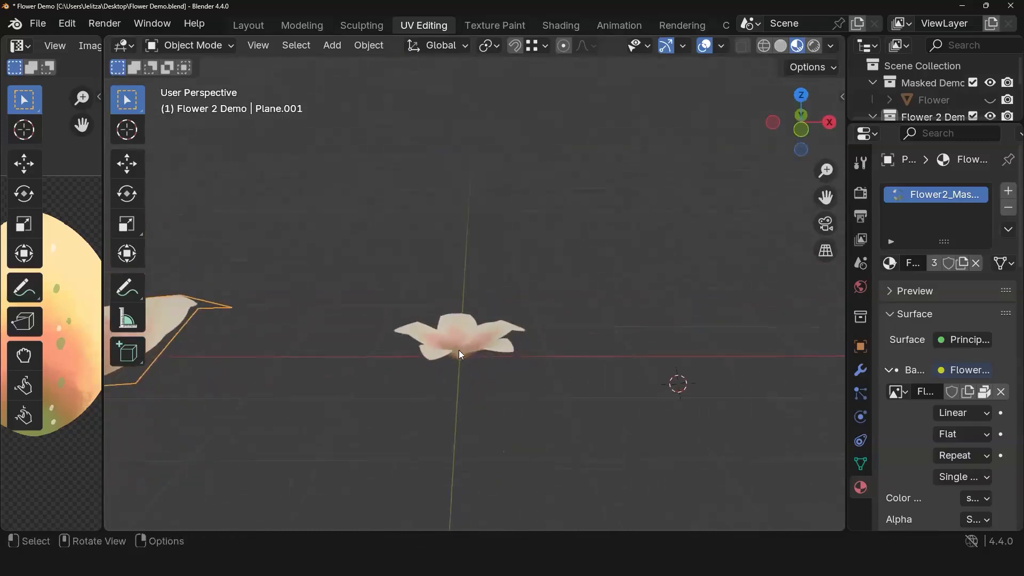
{"action": "left_click", "coordinate": [457, 347]}
{"action": "key", "text": "g"}
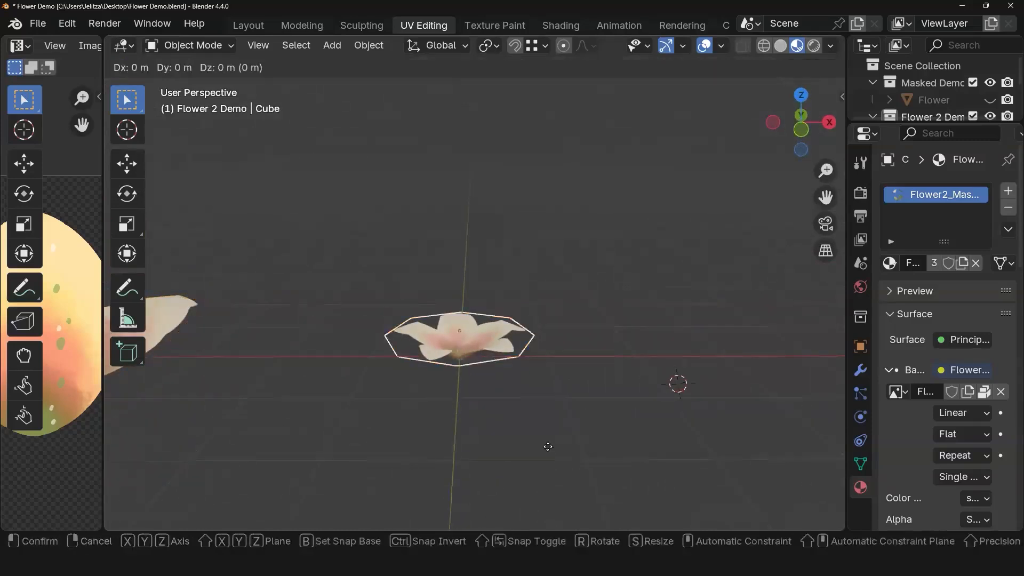
{"action": "key", "text": "z"}
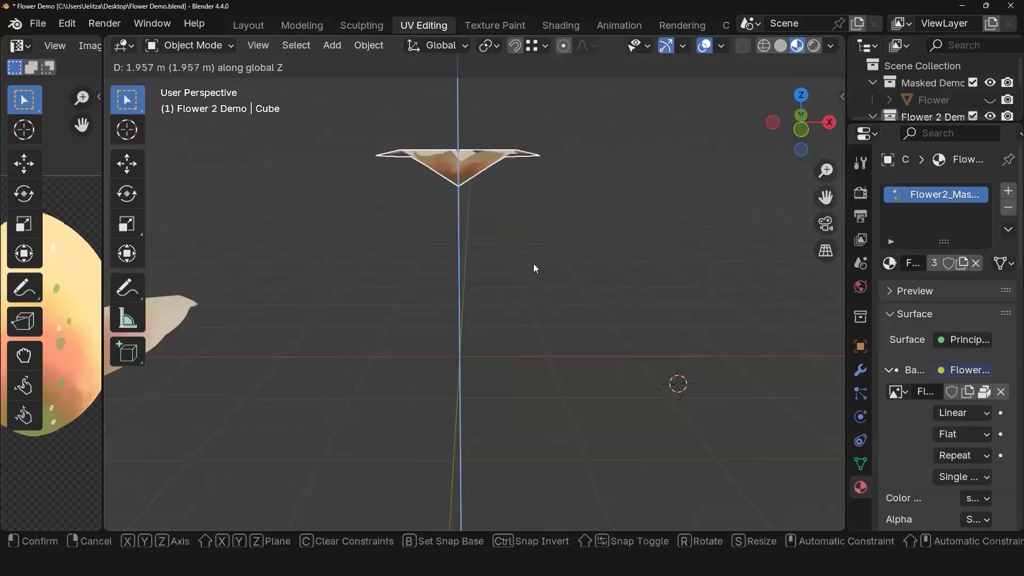
{"action": "left_click", "coordinate": [534, 265]}
Step: Turn on snapping with Center as snap base and Vertex as snap target
{"action": "middle_click_drag", "start_coordinate": [526, 318], "coordinate": [533, 166]}
{"action": "left_click", "coordinate": [515, 47]}
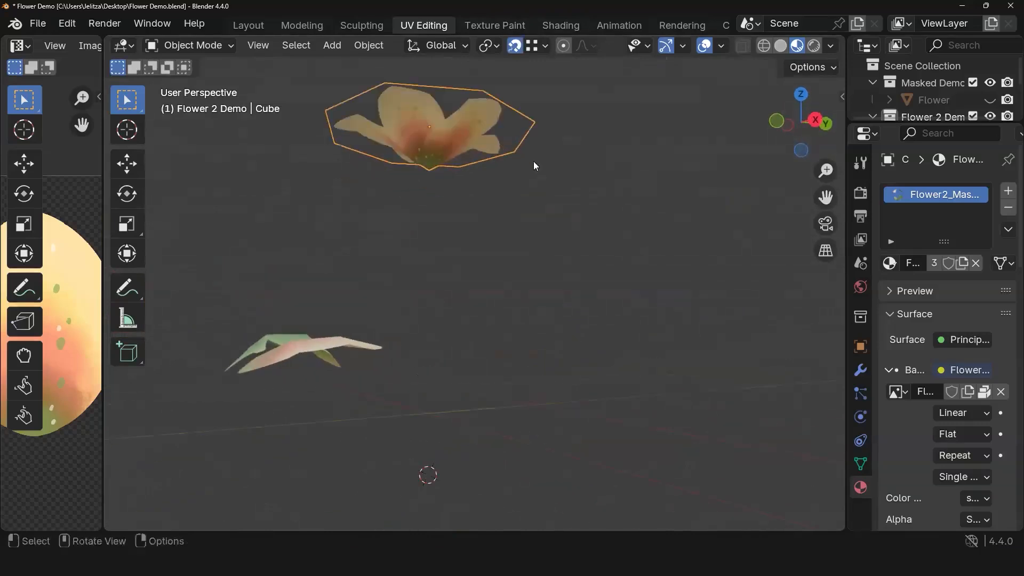
{"action": "left_click", "coordinate": [542, 47]}
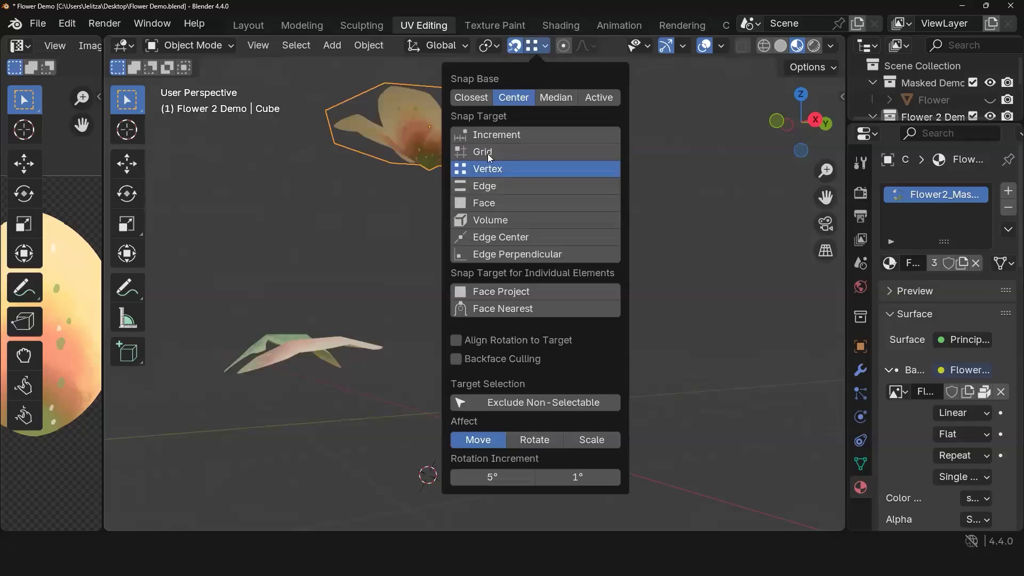
{"action": "middle_click_drag", "start_coordinate": [300, 407], "coordinate": [209, 344]}
Step: Select the petal plane and snap its origin onto the lowest vertex of the raised flower center
{"action": "left_click", "coordinate": [209, 345]}
{"action": "middle_click_drag", "start_coordinate": [351, 358], "coordinate": [336, 370]}
{"action": "mouse_move", "coordinate": [281, 399]}
{"action": "middle_mouse_down"}
{"action": "mouse_move", "coordinate": [324, 397]}
{"action": "mouse_move", "coordinate": [230, 377]}
{"action": "middle_mouse_up"}
{"action": "key", "text": "g"}
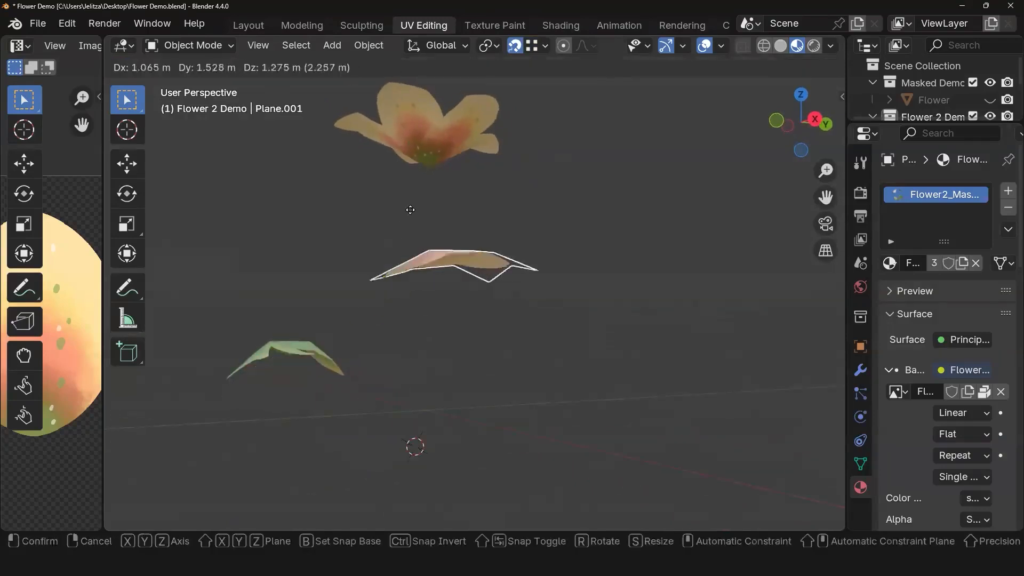
{"action": "left_click", "coordinate": [429, 174]}
Step: Scale the attached petal down uniformly to under half its size to match the flower center's petals
{"action": "middle_click_drag", "start_coordinate": [466, 246], "coordinate": [425, 320]}
{"action": "key", "text": "s"}
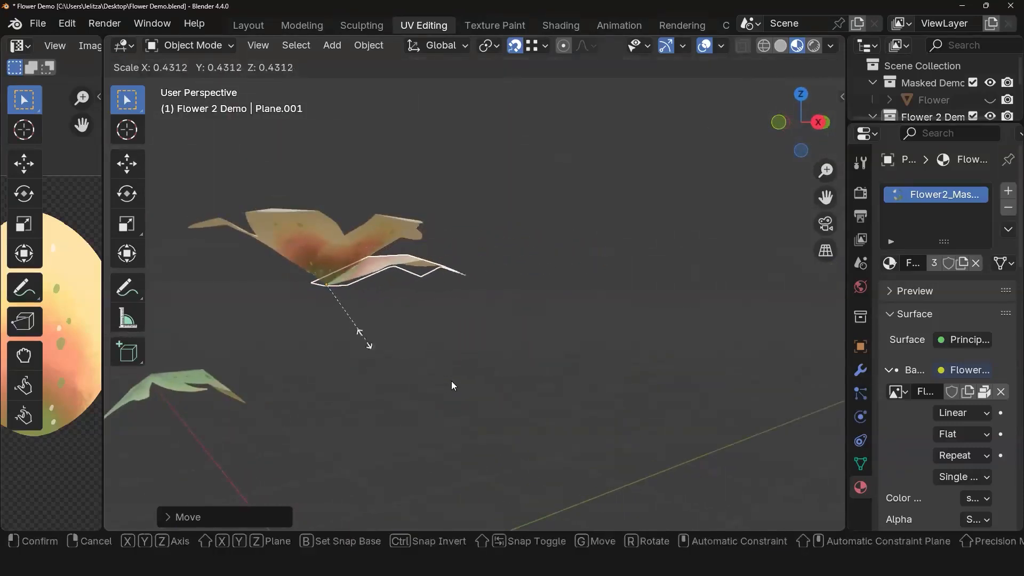
{"action": "left_click", "coordinate": [377, 331]}
{"action": "middle_click_drag", "start_coordinate": [379, 335], "coordinate": [456, 347]}
Step: In top view, rotate the petal clockwise about 32.6° into the gap between two neighboring petals
{"action": "scroll", "coordinate": [457, 373], "scroll_direction": "up", "scroll_amount": 1}
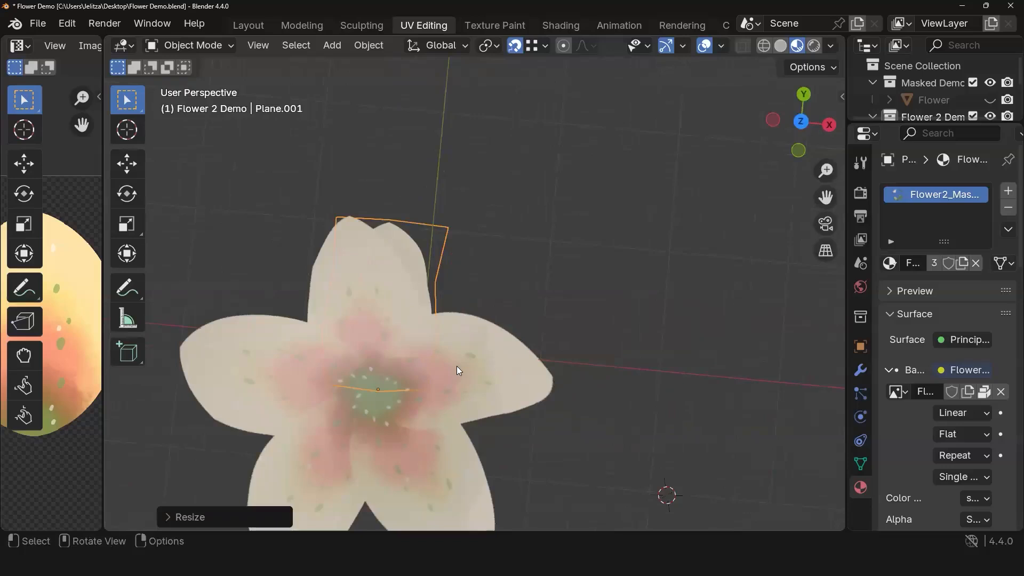
{"action": "key", "text": "KP_7"}
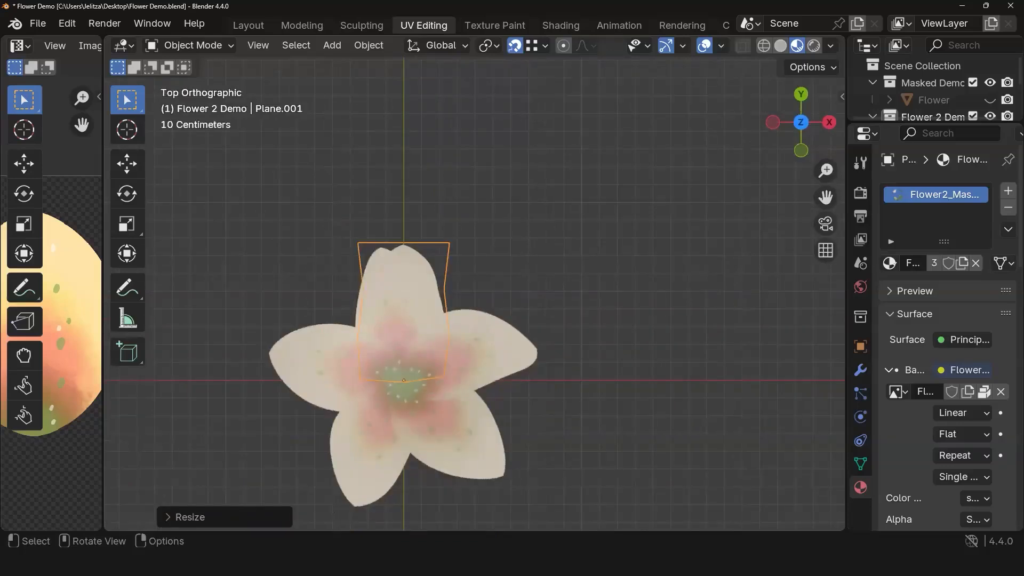
{"action": "key", "text": "r"}
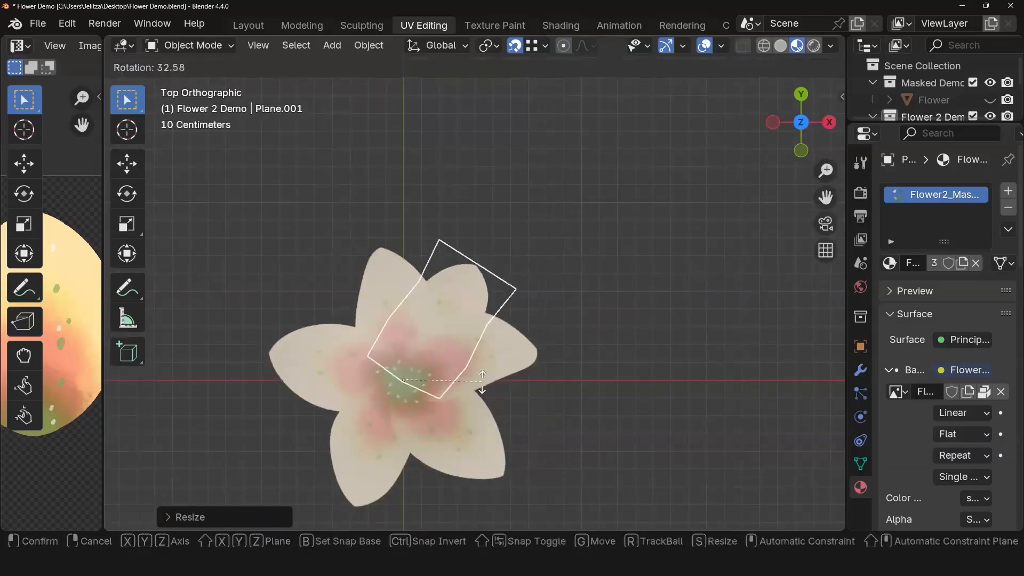
{"action": "left_click", "coordinate": [481, 381]}
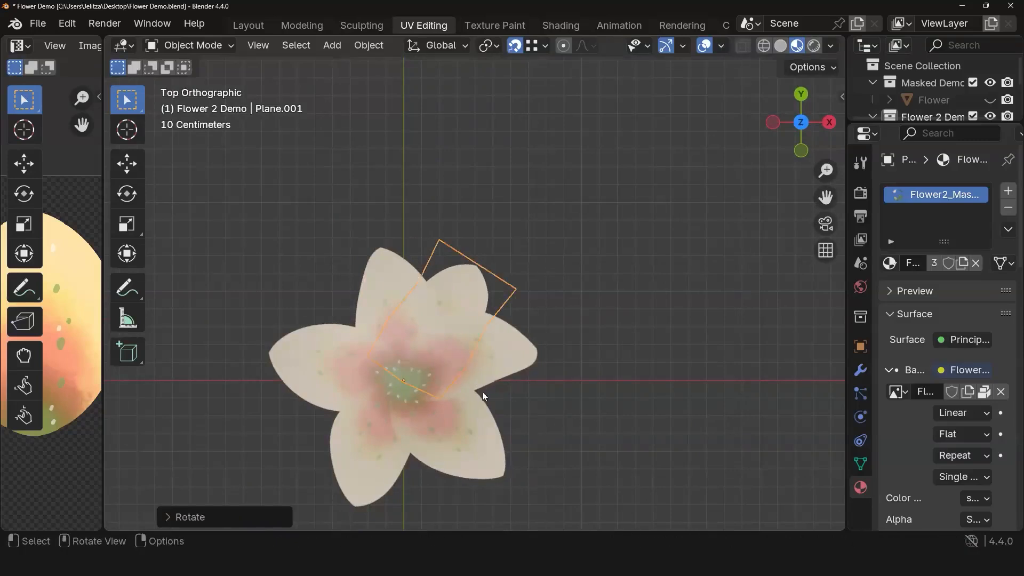
Step: From a side angle, tilt the petal downward about 11° around its base
{"action": "middle_click_drag", "start_coordinate": [482, 392], "coordinate": [477, 259]}
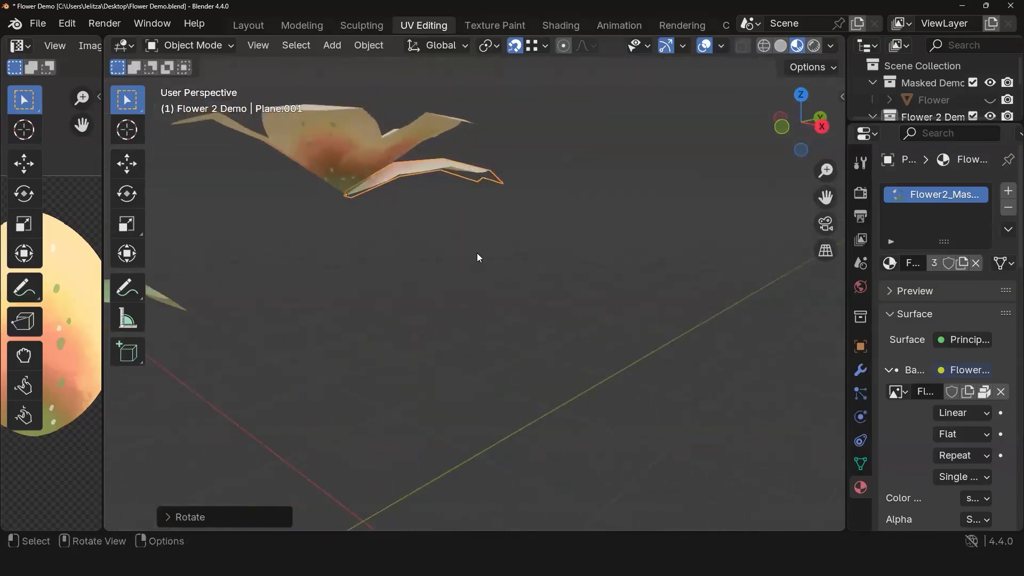
{"action": "key", "text": "r"}
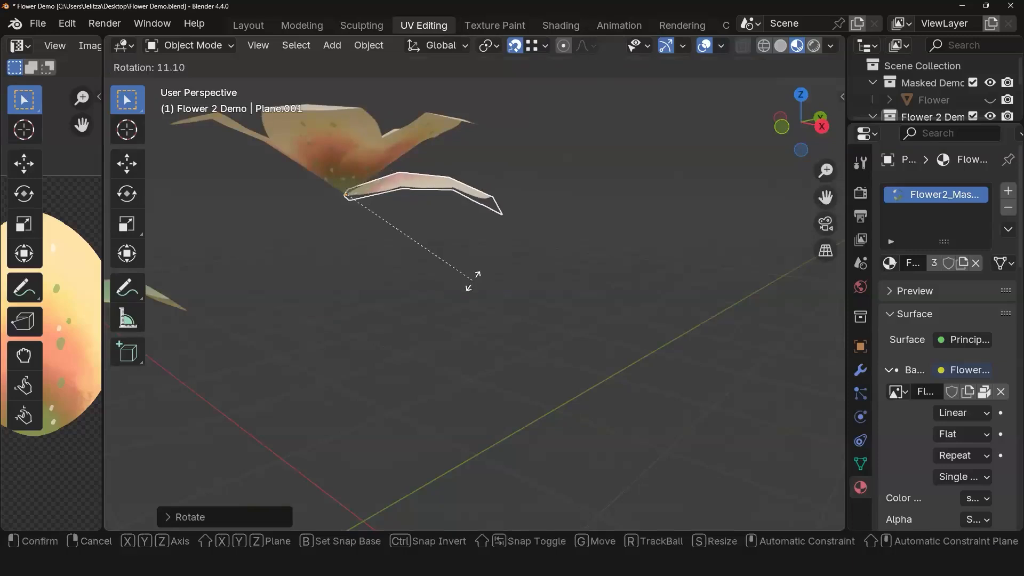
{"action": "left_click", "coordinate": [473, 281]}
{"action": "middle_click_drag", "start_coordinate": [457, 242], "coordinate": [566, 282]}
Step: In top view, duplicate the petal and rotate the copy about Z into the gap between the uppermost and leftmost petals
{"action": "key", "text": "KP_7"}
{"action": "scroll", "coordinate": [479, 357], "scroll_direction": "up", "scroll_amount": 1}
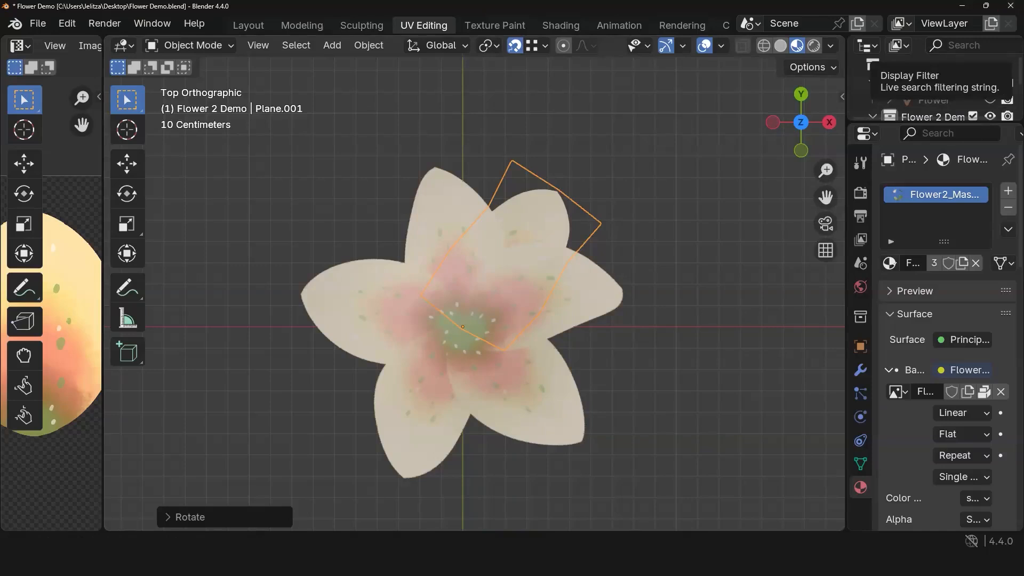
{"action": "left_click", "coordinate": [551, 216]}
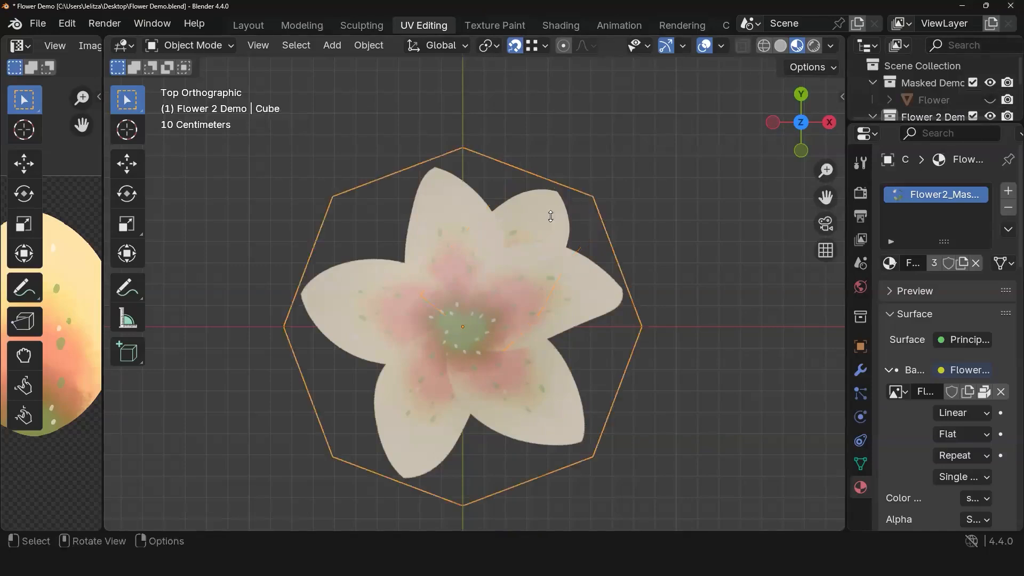
{"action": "key", "text": "ctrl+z"}
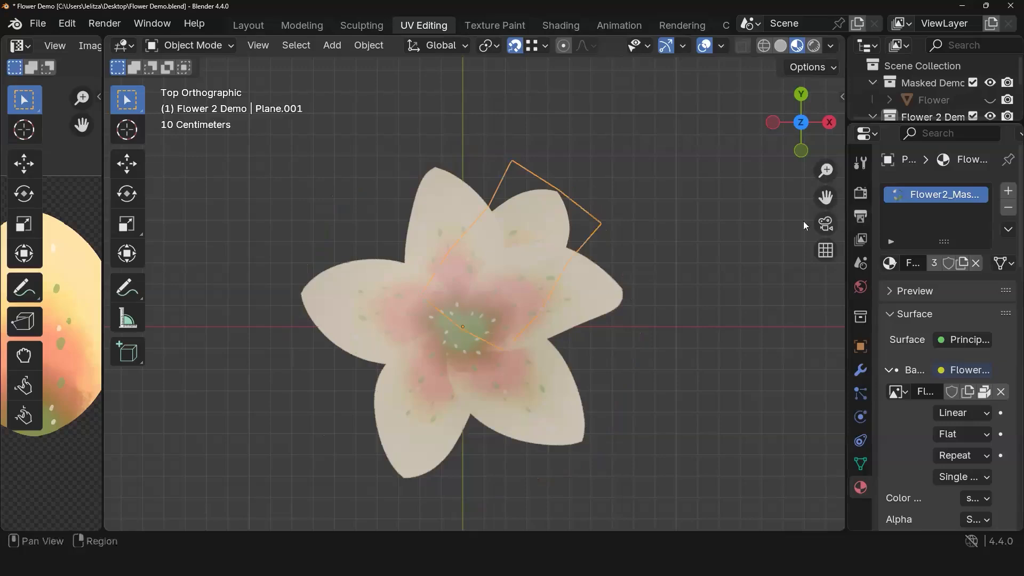
{"action": "key", "text": "shift+d"}
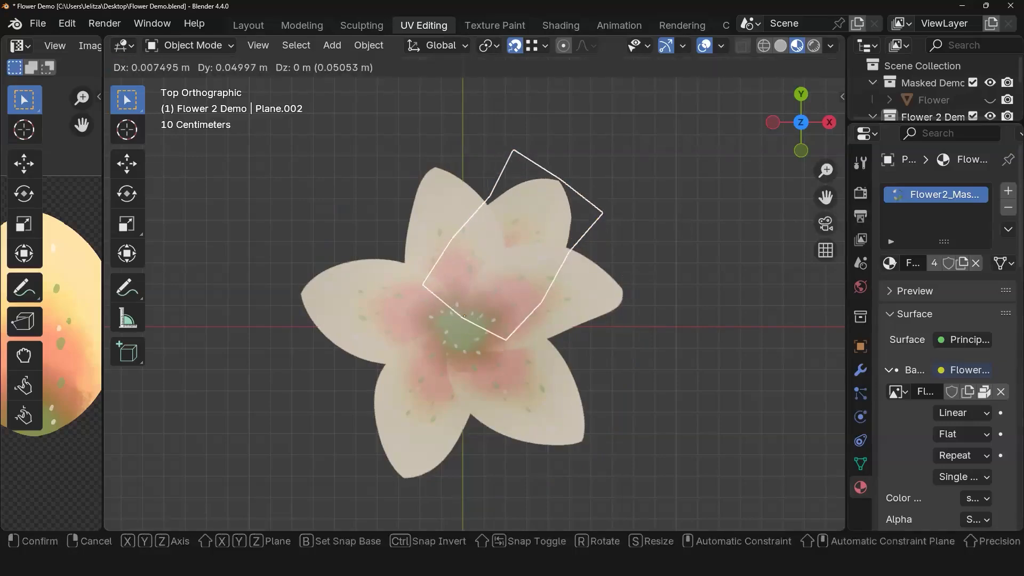
{"action": "key", "text": "r"}
{"action": "key", "text": "z"}
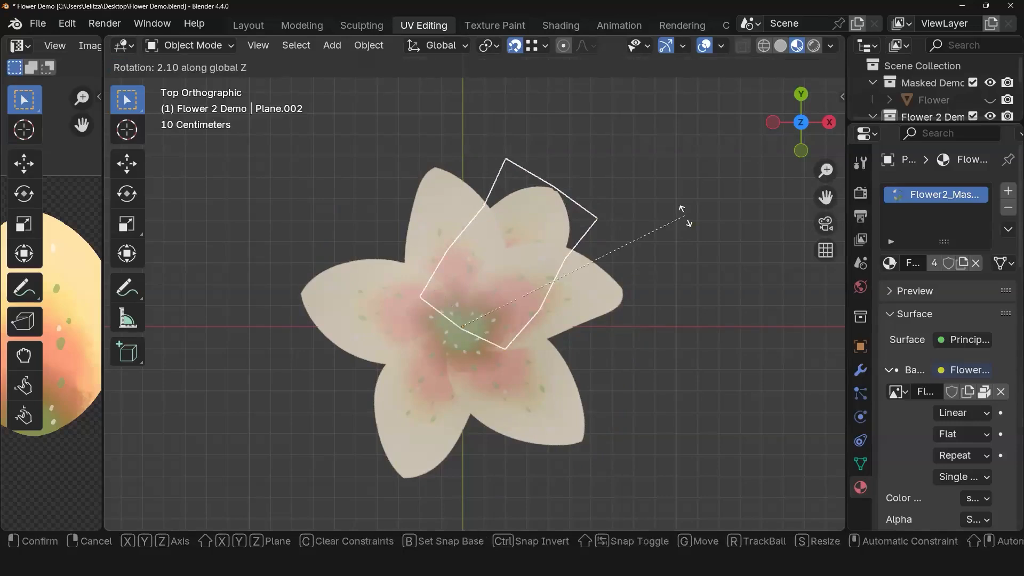
{"action": "left_click", "coordinate": [412, 137]}
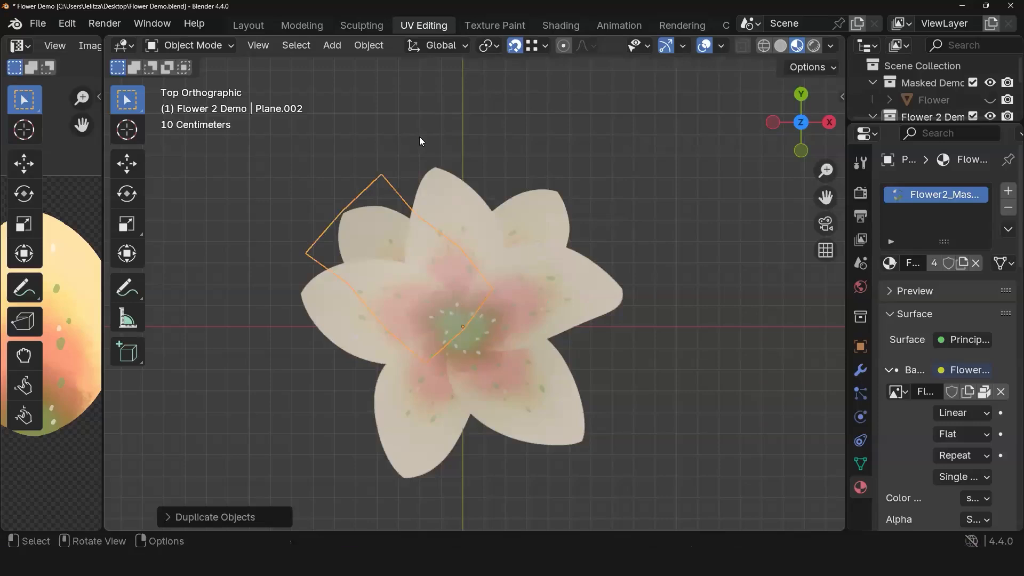
Step: Duplicate the newly placed petal in its original position and rotate the copy counterclockwise about Z
{"action": "key", "text": "shift+d"}
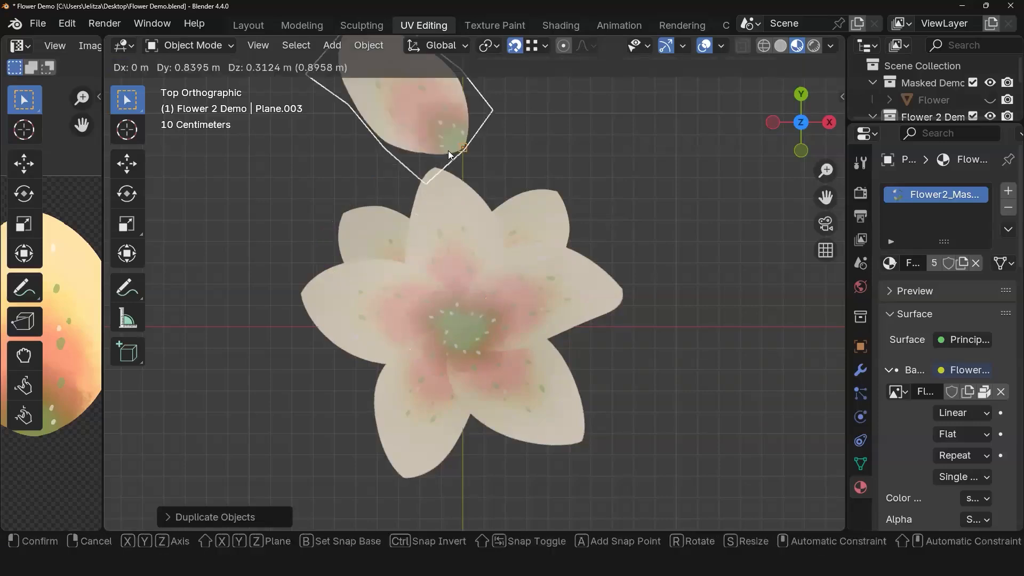
{"action": "right_click", "coordinate": [448, 150]}
{"action": "key", "text": "r"}
{"action": "key", "text": "z"}
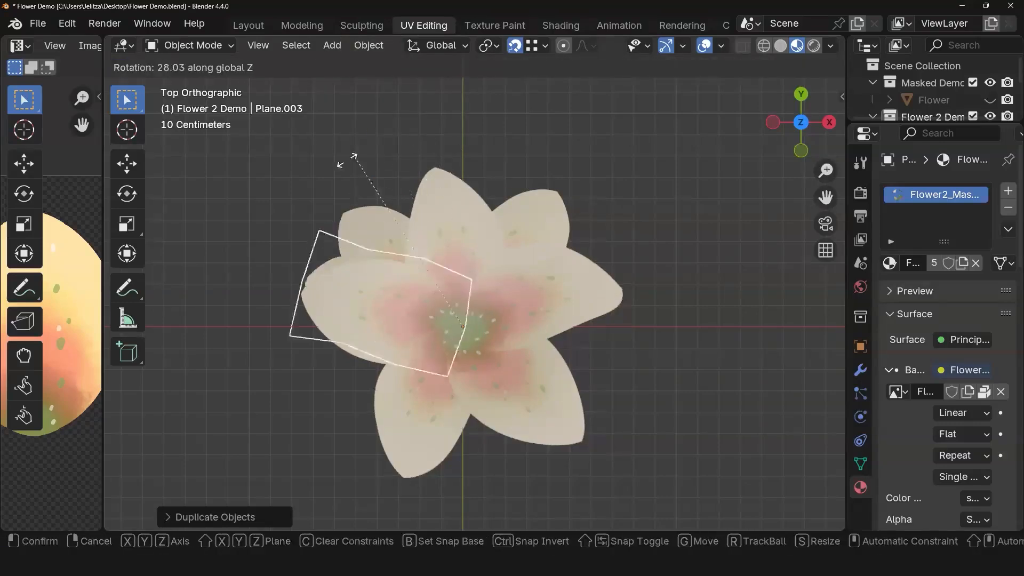
Step: Place the current petal copy and add two more duplicates rotated about the Z axis around the flower's centre
{"action": "left_click", "coordinate": [275, 294]}
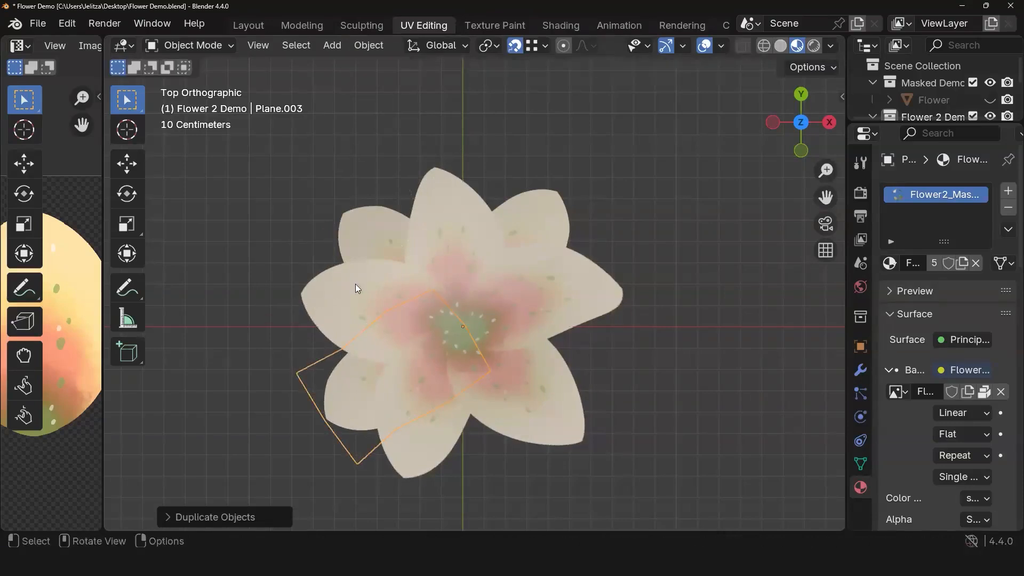
{"action": "key", "text": "shift+d"}
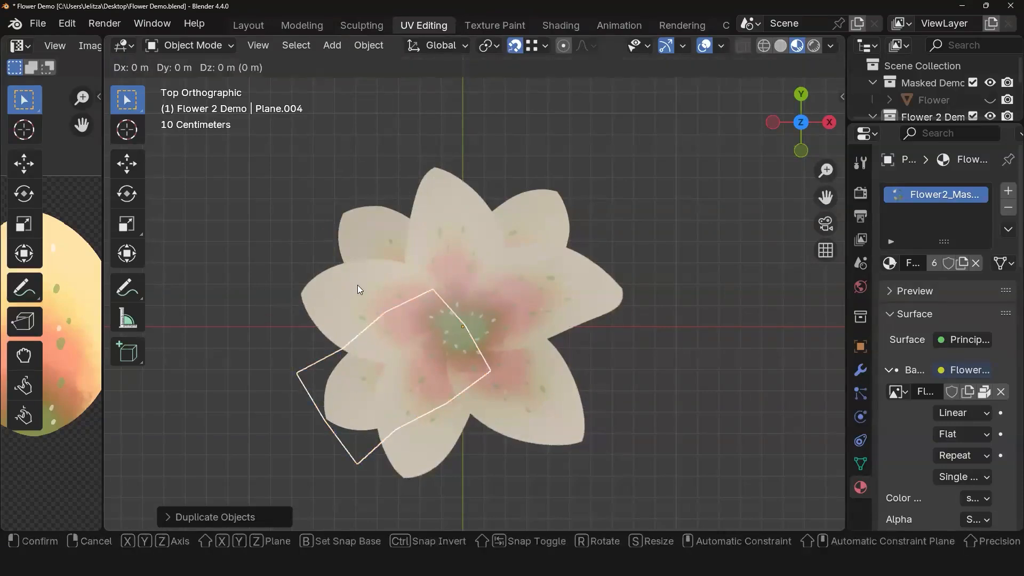
{"action": "key", "text": "r"}
{"action": "key", "text": "z"}
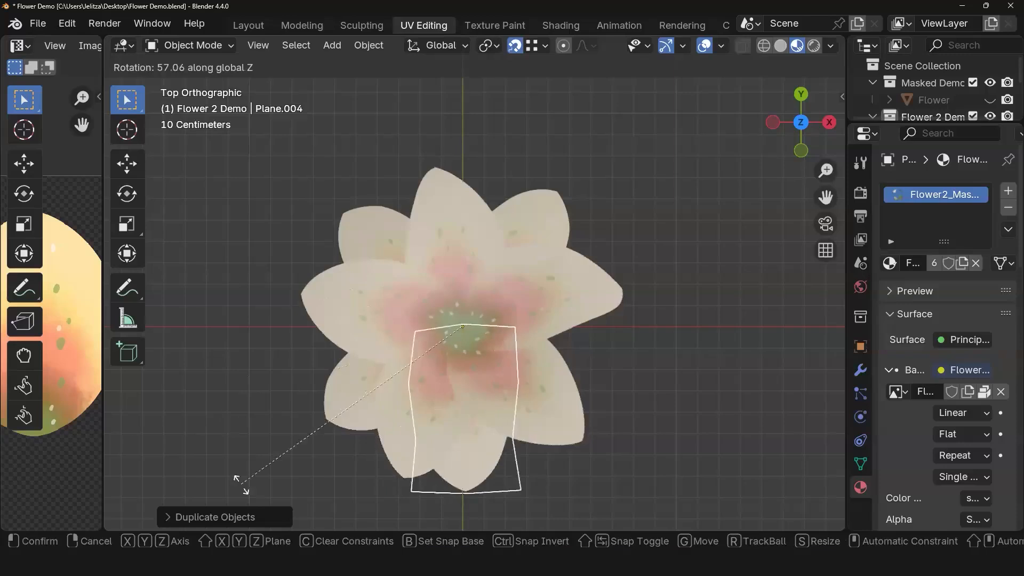
{"action": "left_click", "coordinate": [267, 501]}
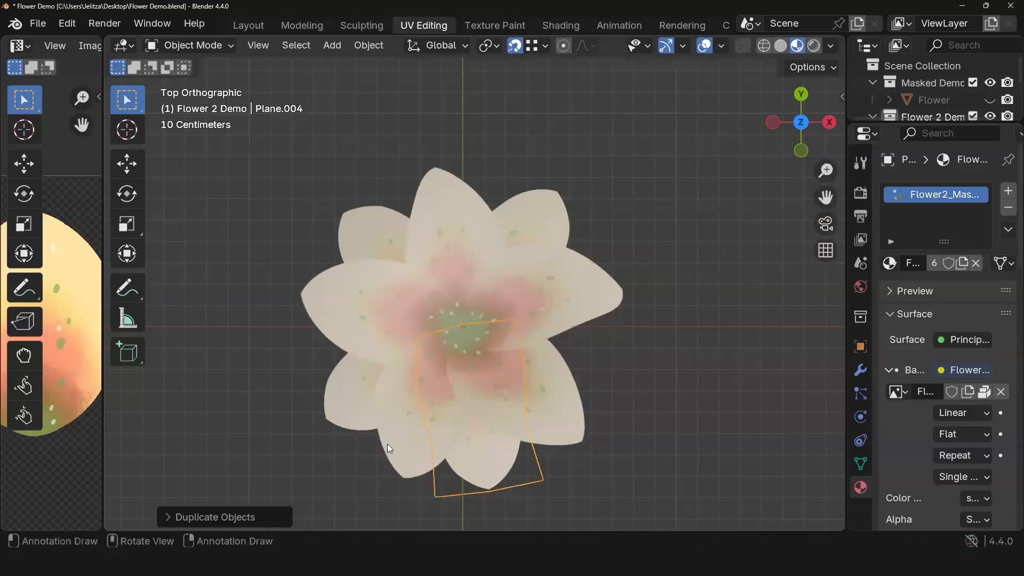
{"action": "key", "text": "shift+d"}
{"action": "key", "text": "r"}
{"action": "key", "text": "z"}
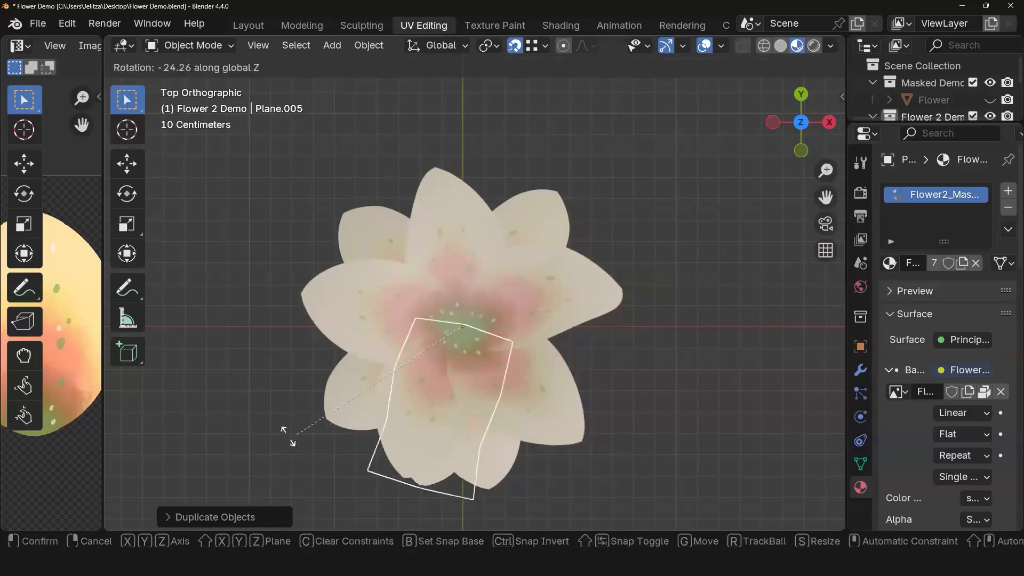
{"action": "left_click", "coordinate": [587, 469]}
Step: Delete two of the single petals from the flower's lower layer
{"action": "middle_click_drag", "start_coordinate": [681, 476], "coordinate": [661, 341]}
{"action": "left_click", "coordinate": [521, 272]}
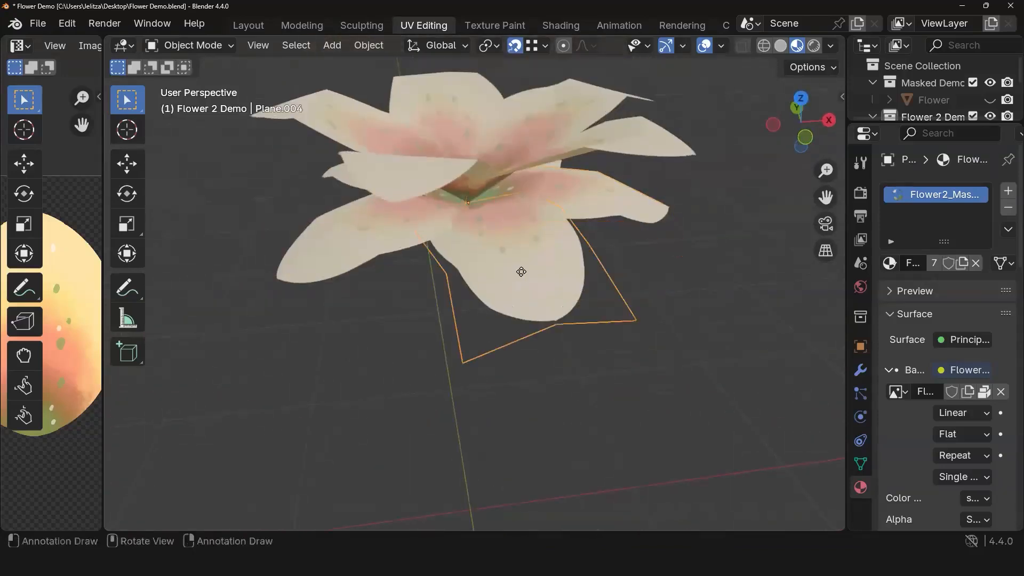
{"action": "key", "text": "Delete"}
{"action": "middle_click_drag", "start_coordinate": [520, 224], "coordinate": [526, 198]}
{"action": "left_click", "coordinate": [526, 197]}
{"action": "key", "text": "Delete"}
Step: Rotate the single petal Plane.002 by about -66 degrees around the global Z axis
{"action": "middle_click_drag", "start_coordinate": [533, 354], "coordinate": [378, 263]}
{"action": "left_click", "coordinate": [455, 315]}
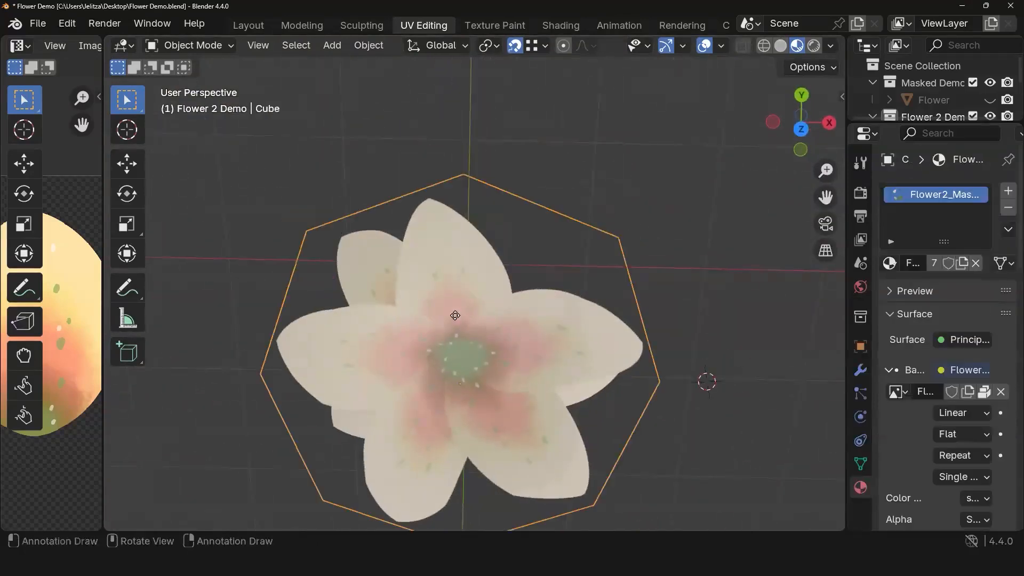
{"action": "middle_click_drag", "start_coordinate": [444, 195], "coordinate": [395, 128]}
{"action": "left_click", "coordinate": [386, 187]}
{"action": "middle_click_drag", "start_coordinate": [499, 233], "coordinate": [546, 299]}
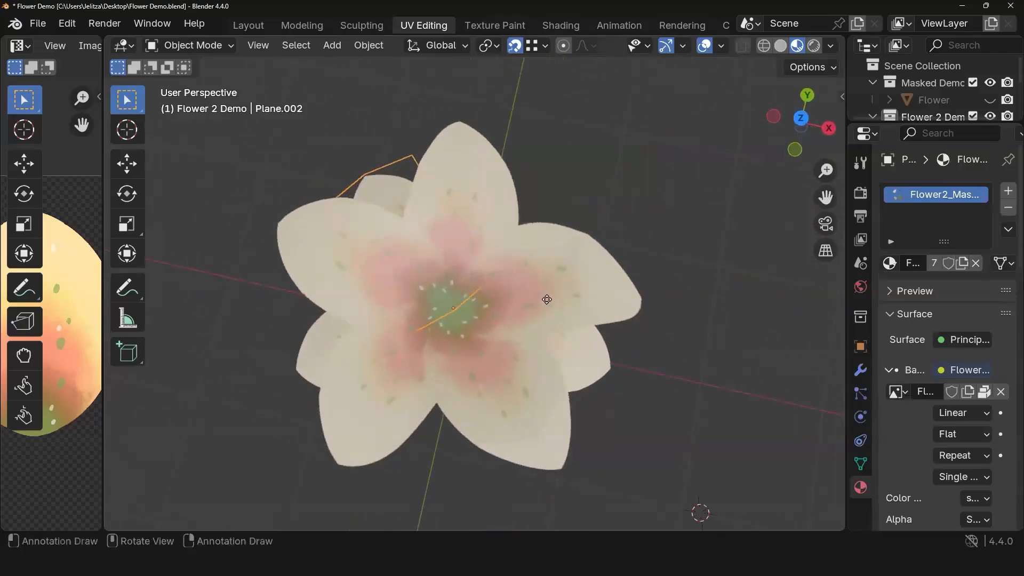
{"action": "key", "text": "r"}
{"action": "key", "text": "z"}
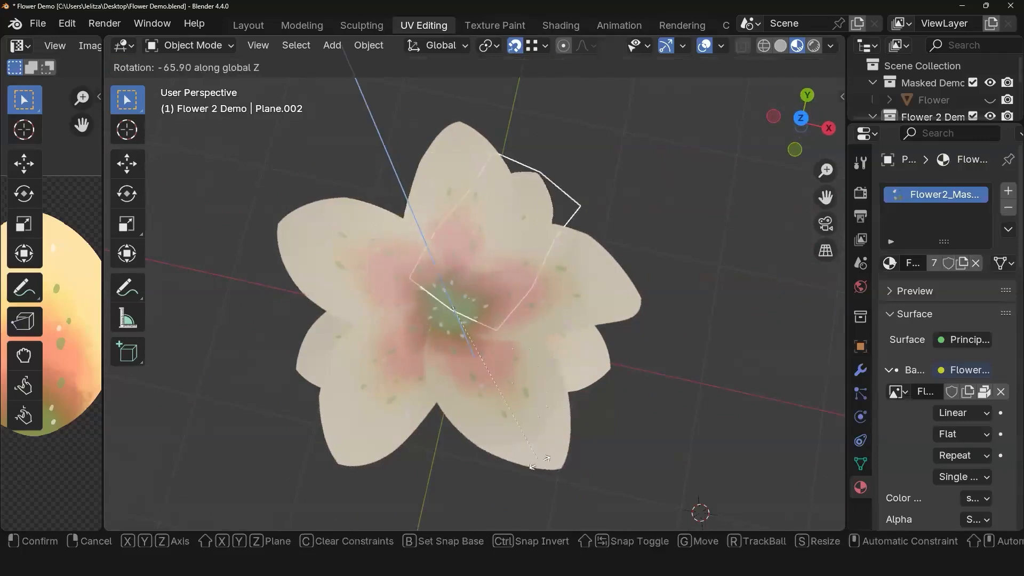
{"action": "left_click", "coordinate": [539, 468]}
Step: Enlarge the object list and hide the single petals Plane.002, Plane.003 and Plane.005
{"action": "middle_click_drag", "start_coordinate": [625, 445], "coordinate": [579, 339]}
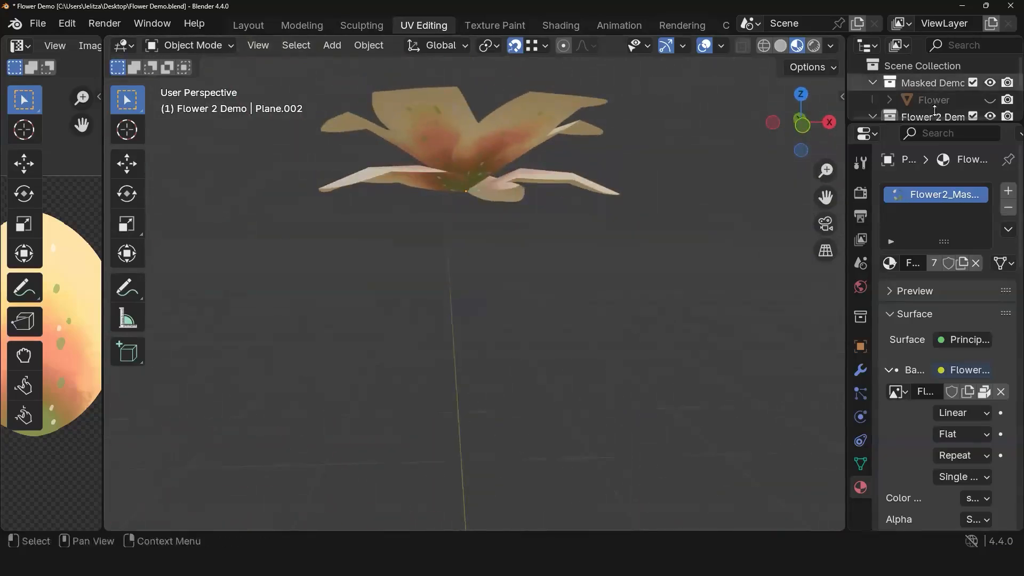
{"action": "left_click_drag", "start_coordinate": [946, 119], "coordinate": [943, 342]}
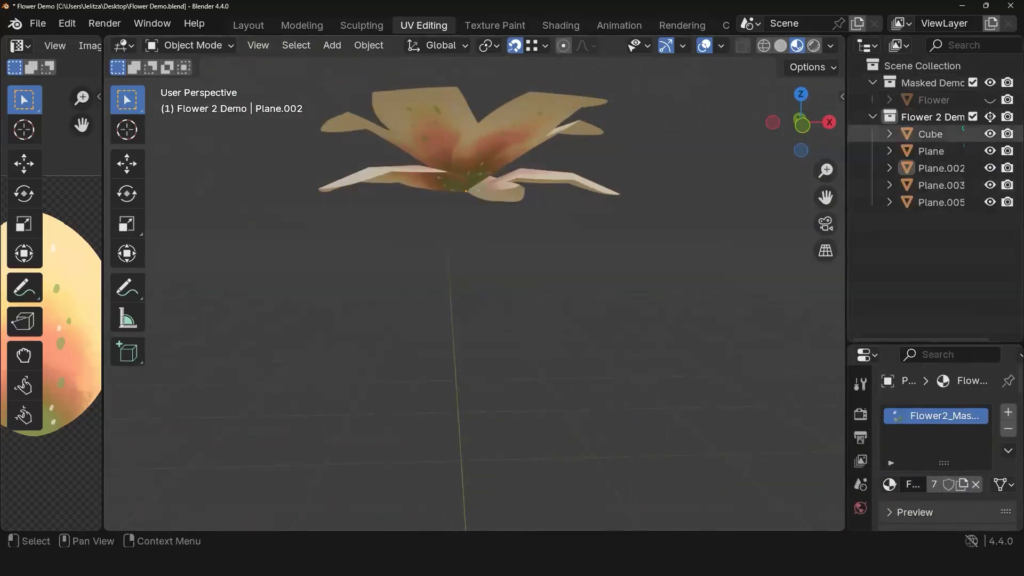
{"action": "left_click", "coordinate": [544, 185]}
{"action": "left_click", "coordinate": [941, 168], "text": "ctrl"}
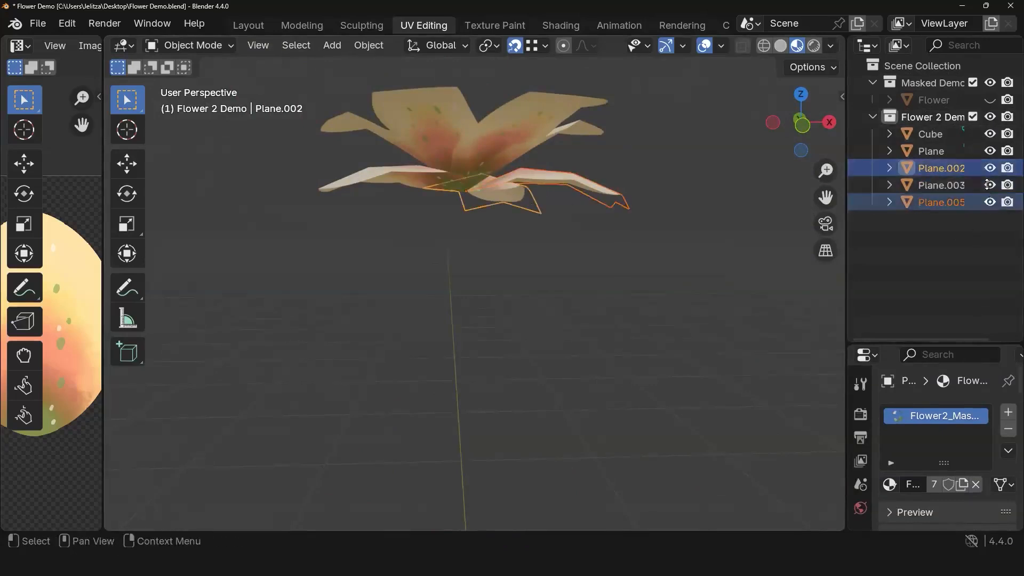
{"action": "left_click", "coordinate": [989, 202]}
{"action": "left_click", "coordinate": [990, 185]}
{"action": "left_click", "coordinate": [989, 168]}
Step: Duplicate the Cube flower mesh and lower the copy by about 0.09 m along the global Z axis
{"action": "middle_click_drag", "start_coordinate": [540, 253], "coordinate": [561, 216]}
{"action": "left_click", "coordinate": [507, 206]}
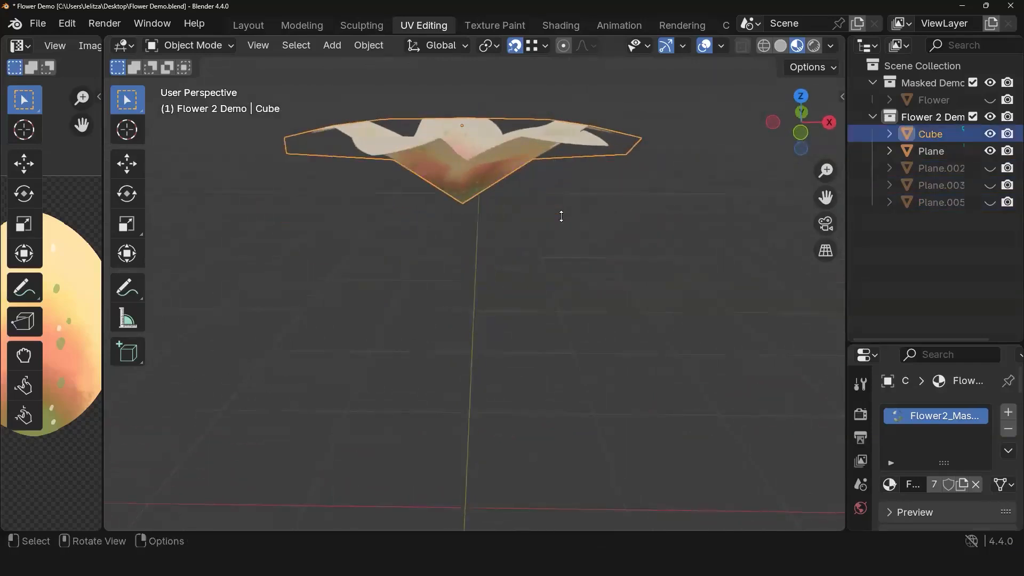
{"action": "key", "text": "shift+d"}
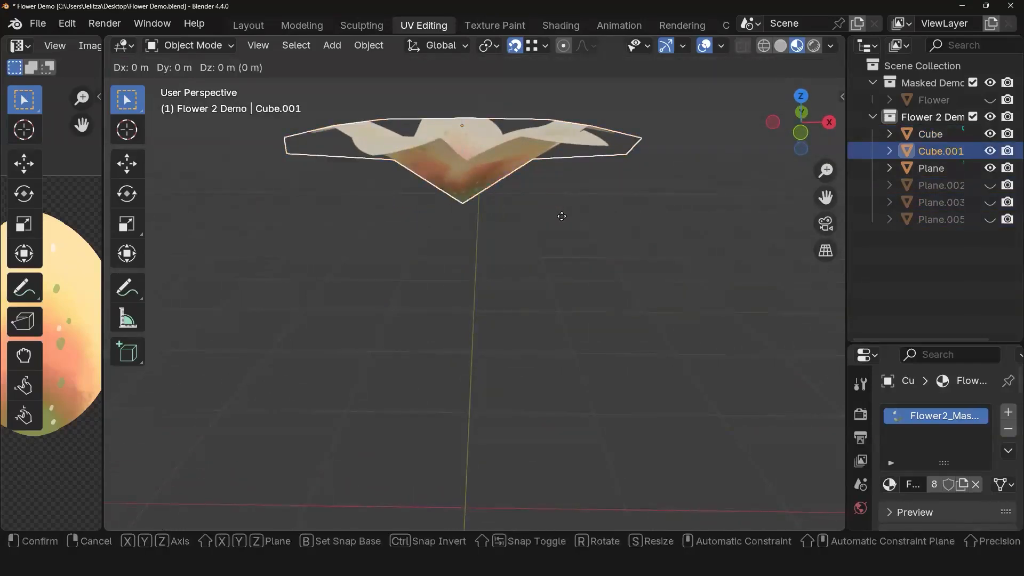
{"action": "key", "text": "z"}
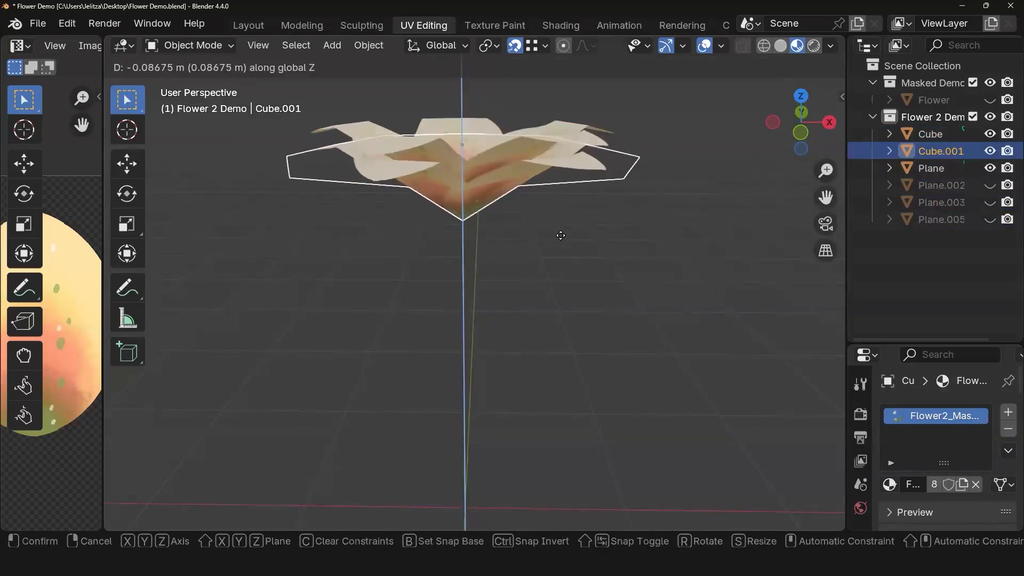
{"action": "left_click", "coordinate": [560, 235]}
Step: From the top view, rotate the duplicated flower about the Z axis so its petals fill the gaps of the upper layer
{"action": "key", "text": "KP_7"}
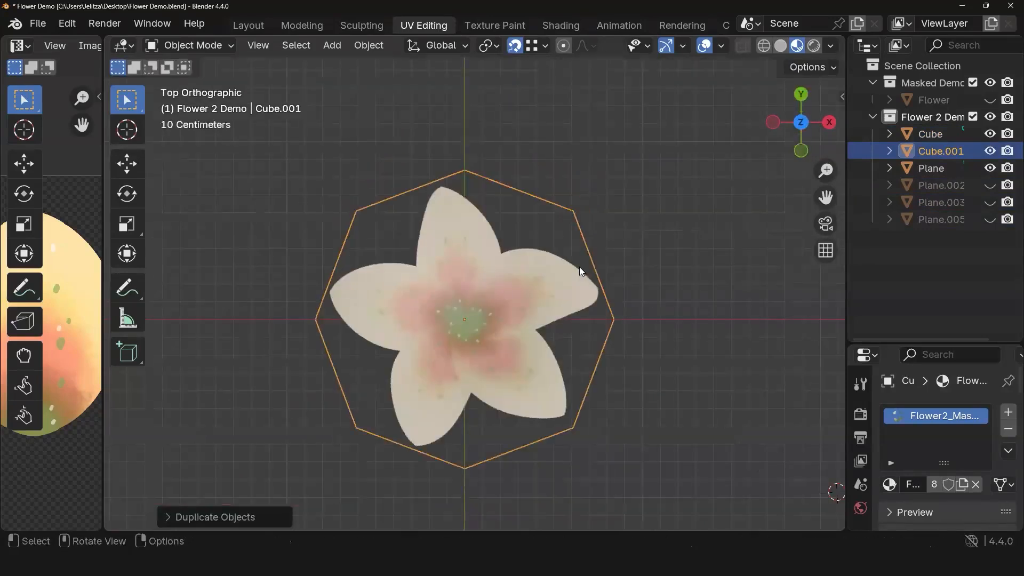
{"action": "key", "text": "r"}
{"action": "key", "text": "z"}
{"action": "left_click", "coordinate": [593, 200]}
Step: Lower the outer edge loop of the Cube.001 flower by about 0.2 m along Z with proportional editing
{"action": "middle_click_drag", "start_coordinate": [651, 347], "coordinate": [658, 288]}
{"action": "scroll", "coordinate": [631, 207], "scroll_direction": "up", "scroll_amount": 3}
{"action": "middle_click_drag", "start_coordinate": [630, 205], "coordinate": [547, 334], "text": "shift"}
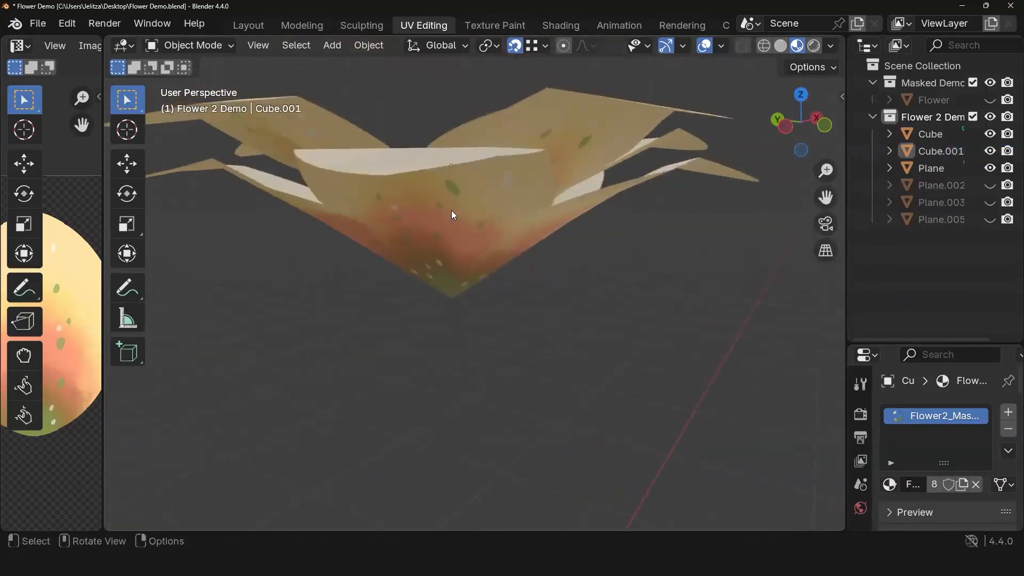
{"action": "left_click", "coordinate": [452, 212]}
{"action": "scroll", "coordinate": [469, 292], "scroll_direction": "down", "scroll_amount": 5}
{"action": "mouse_move", "coordinate": [470, 292]}
{"action": "middle_mouse_down"}
{"action": "mouse_move", "coordinate": [480, 275]}
{"action": "mouse_move", "coordinate": [452, 290]}
{"action": "mouse_move", "coordinate": [482, 288]}
{"action": "middle_mouse_up"}
{"action": "key", "text": "Tab"}
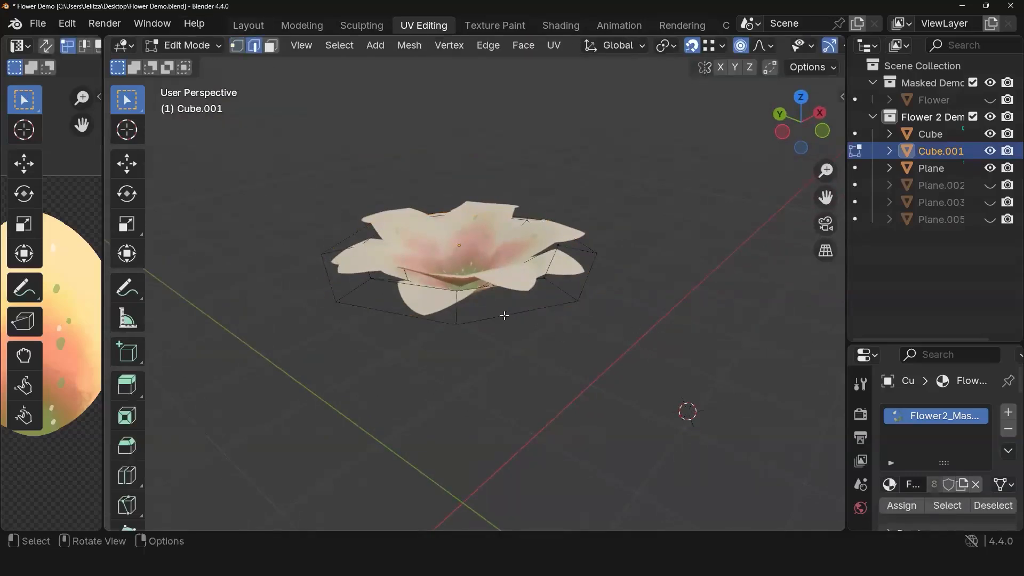
{"action": "left_click", "coordinate": [552, 307], "text": "alt"}
{"action": "mouse_move", "coordinate": [554, 308]}
{"action": "middle_mouse_down"}
{"action": "mouse_move", "coordinate": [537, 293]}
{"action": "mouse_move", "coordinate": [546, 291]}
{"action": "middle_mouse_up"}
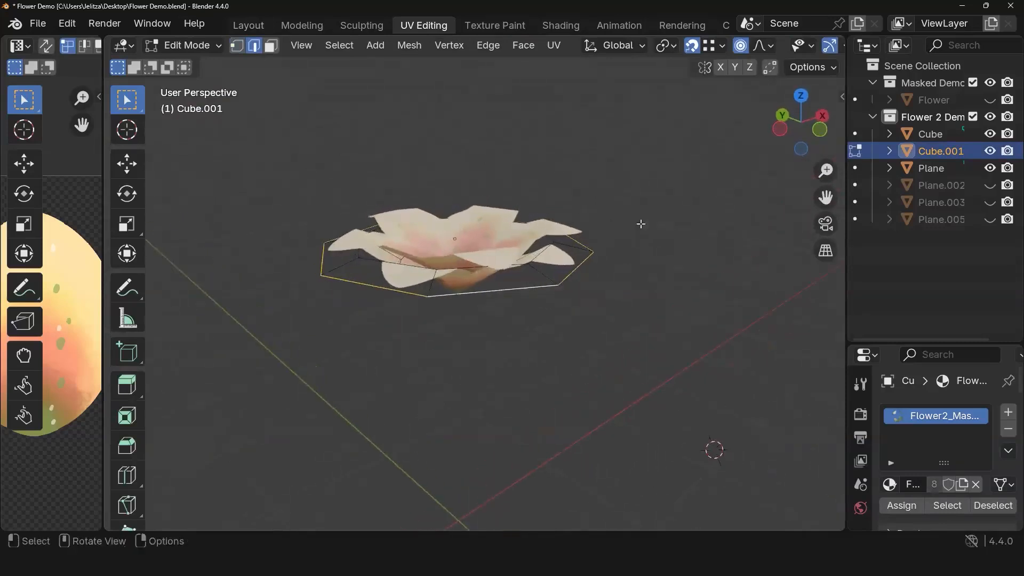
{"action": "scroll", "coordinate": [610, 268], "scroll_direction": "up", "scroll_amount": 1}
{"action": "key", "text": "g"}
{"action": "key", "text": "z"}
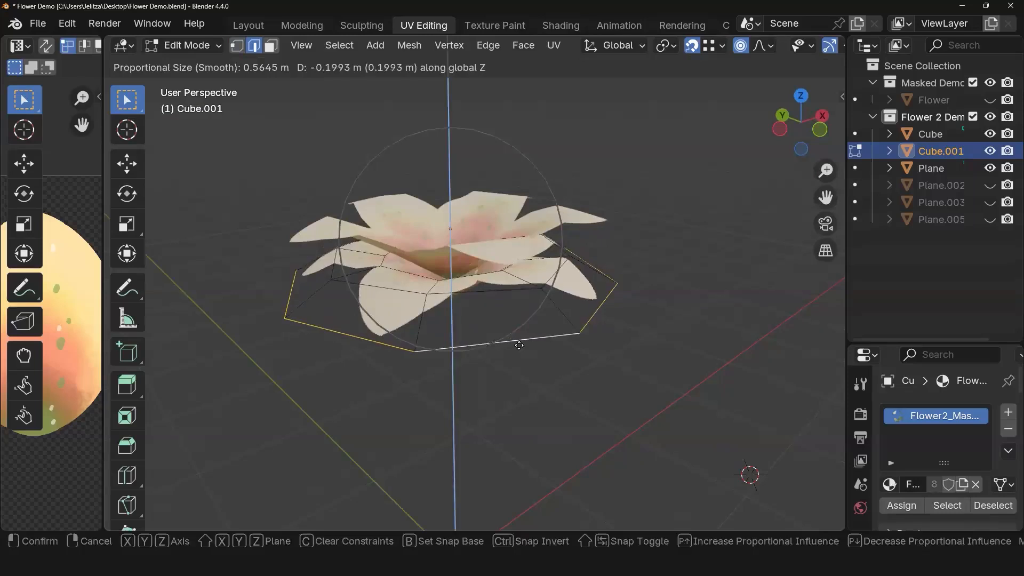
{"action": "left_click", "coordinate": [664, 343]}
Step: Edit the upper Cube flower and lower its centre vertex by about 0.1 m along Z with proportional editing
{"action": "middle_click_drag", "start_coordinate": [665, 342], "coordinate": [720, 336]}
{"action": "scroll", "coordinate": [494, 334], "scroll_direction": "up", "scroll_amount": 2}
{"action": "middle_click_drag", "start_coordinate": [493, 334], "coordinate": [416, 226]}
{"action": "key", "text": "Tab"}
{"action": "left_click", "coordinate": [437, 268]}
{"action": "middle_click_drag", "start_coordinate": [437, 267], "coordinate": [442, 306]}
{"action": "key", "text": "Tab"}
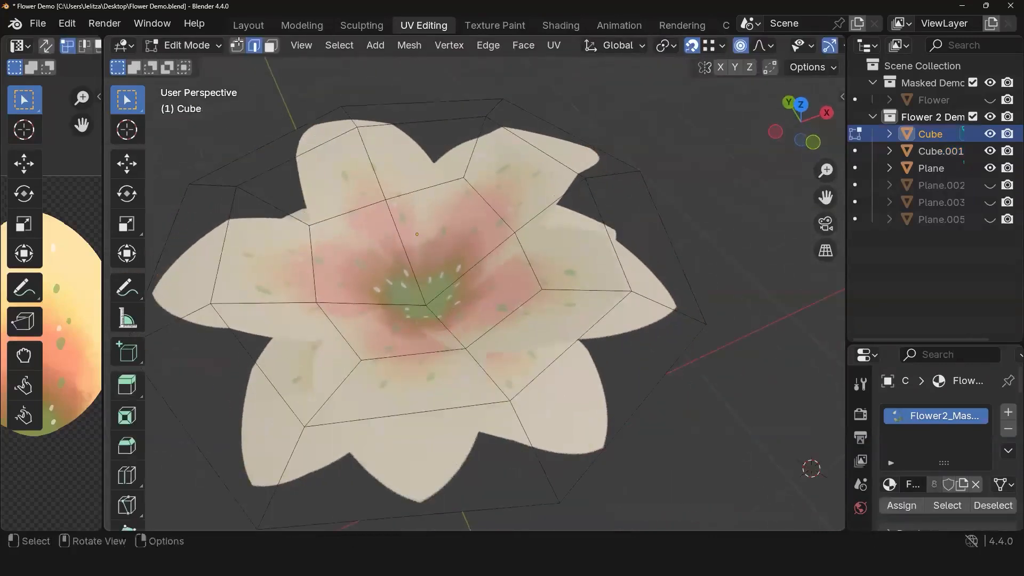
{"action": "middle_click_drag", "start_coordinate": [507, 337], "coordinate": [417, 336]}
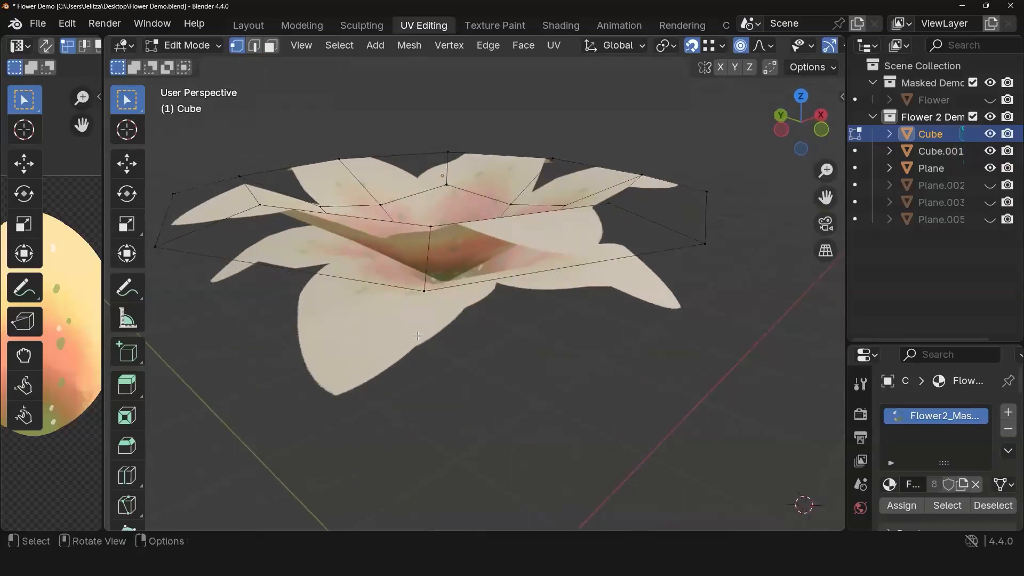
{"action": "key", "text": "g"}
{"action": "key", "text": "z"}
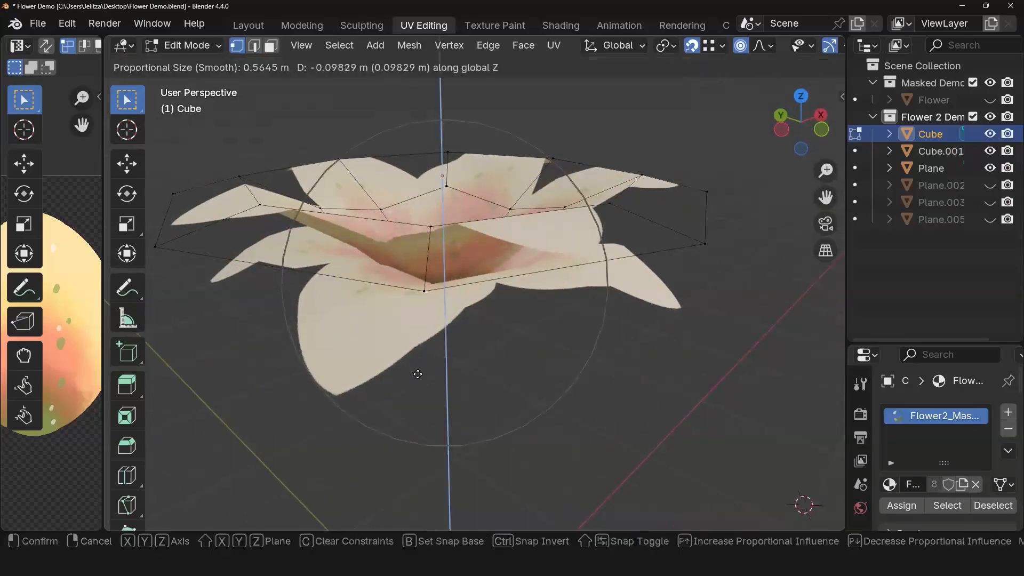
{"action": "left_click", "coordinate": [418, 383]}
Step: Raise the upper flower's centre vertex slightly along Z and return to Object Mode
{"action": "middle_click_drag", "start_coordinate": [536, 327], "coordinate": [454, 392]}
{"action": "key", "text": "g"}
{"action": "key", "text": "z"}
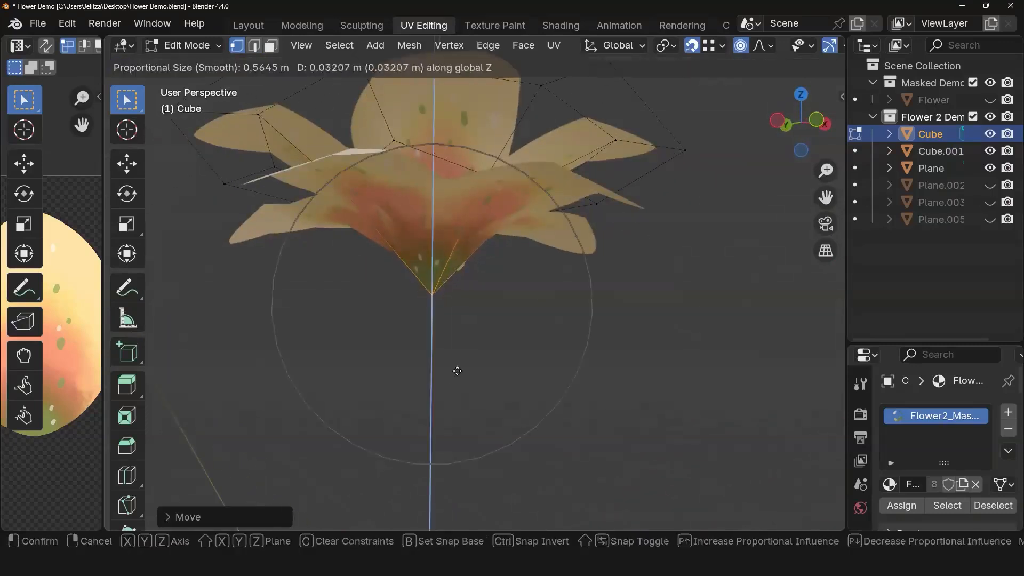
{"action": "left_click", "coordinate": [458, 361]}
{"action": "middle_click_drag", "start_coordinate": [464, 361], "coordinate": [530, 381]}
{"action": "key", "text": "Tab"}
Step: Examine the two-layered flower up close and from a distance, from above and from the side
{"action": "scroll", "coordinate": [526, 357], "scroll_direction": "up", "scroll_amount": 5}
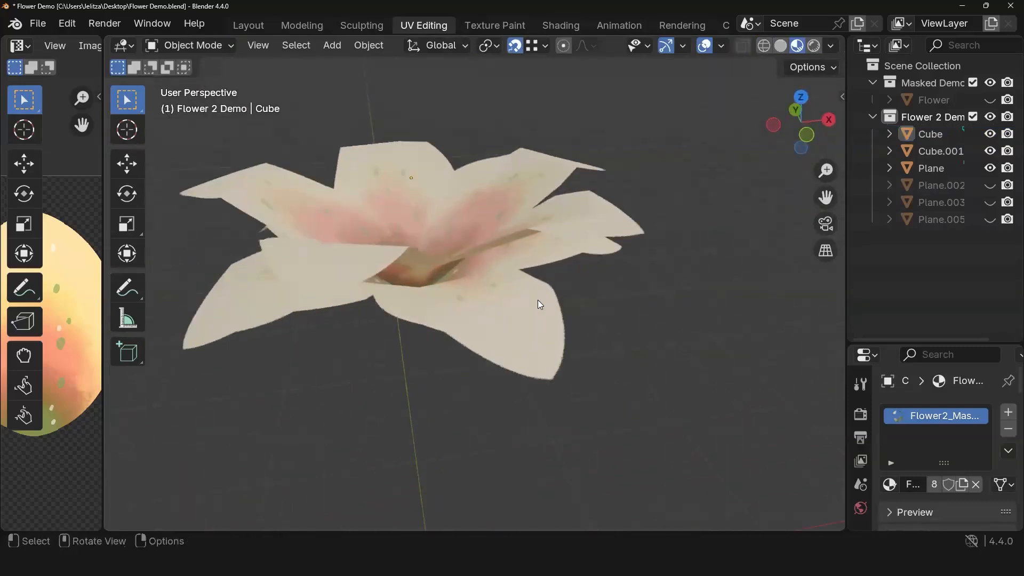
{"action": "scroll", "coordinate": [539, 302], "scroll_direction": "down", "scroll_amount": 5}
{"action": "middle_click_drag", "start_coordinate": [539, 302], "coordinate": [580, 233]}
{"action": "scroll", "coordinate": [514, 376], "scroll_direction": "up", "scroll_amount": 5}
{"action": "scroll", "coordinate": [549, 314], "scroll_direction": "down", "scroll_amount": 5}
{"action": "scroll", "coordinate": [594, 306], "scroll_direction": "up", "scroll_amount": 5}
{"action": "scroll", "coordinate": [626, 344], "scroll_direction": "down", "scroll_amount": 3}
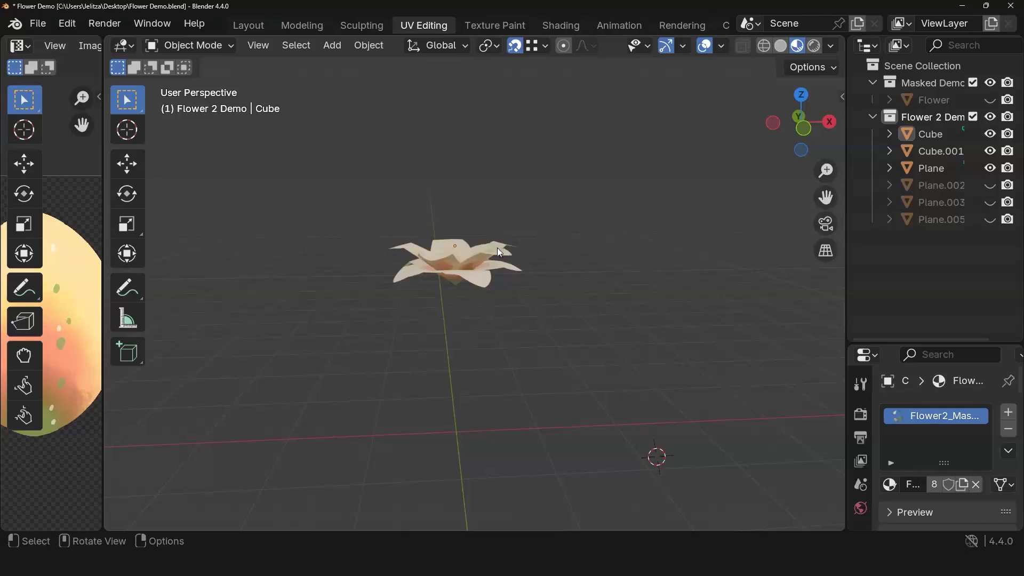
{"action": "middle_click_drag", "start_coordinate": [506, 319], "coordinate": [484, 304]}
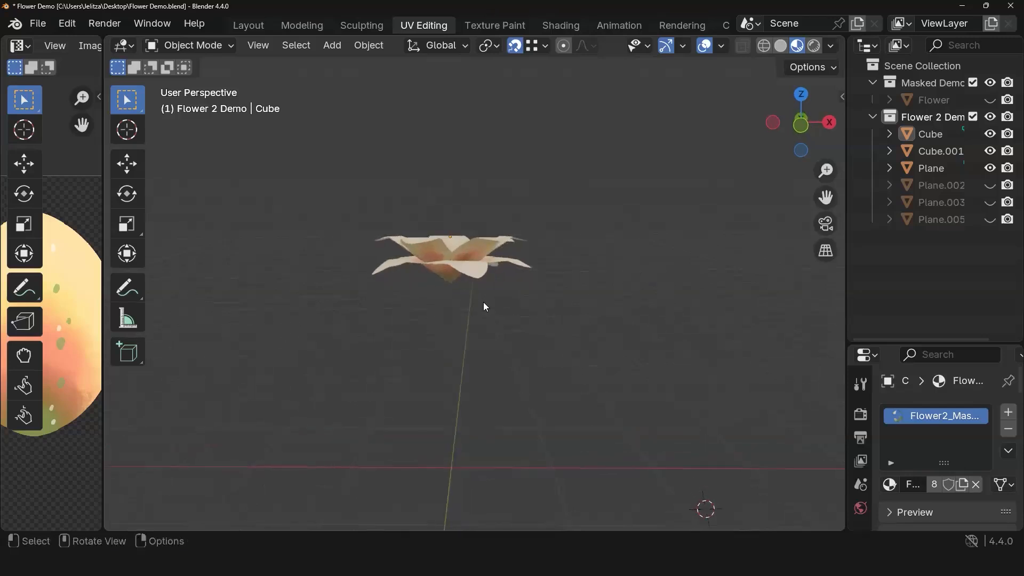
{"action": "middle_click_drag", "start_coordinate": [471, 392], "coordinate": [466, 299]}
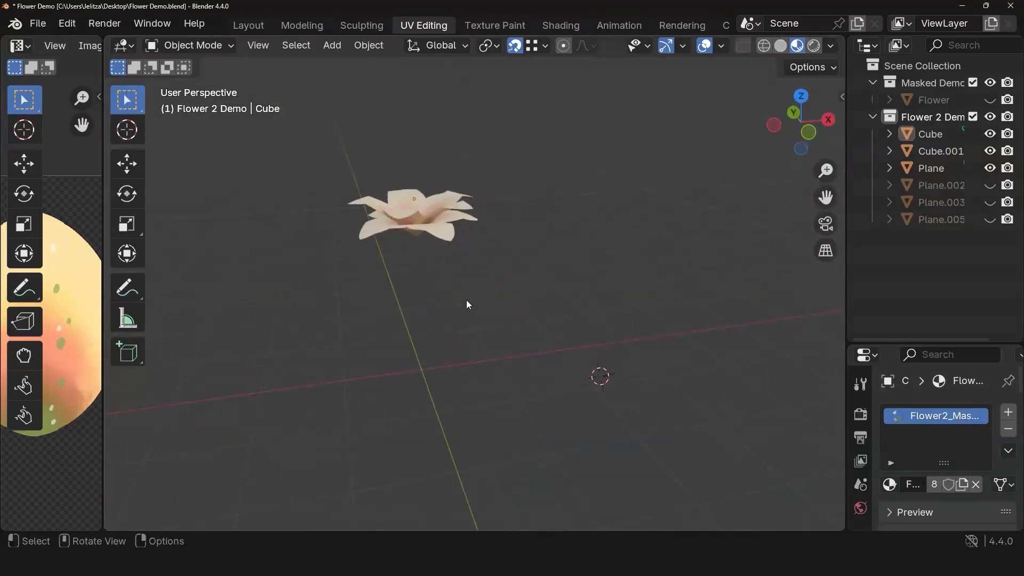
{"action": "middle_click_drag", "start_coordinate": [507, 333], "coordinate": [360, 340]}
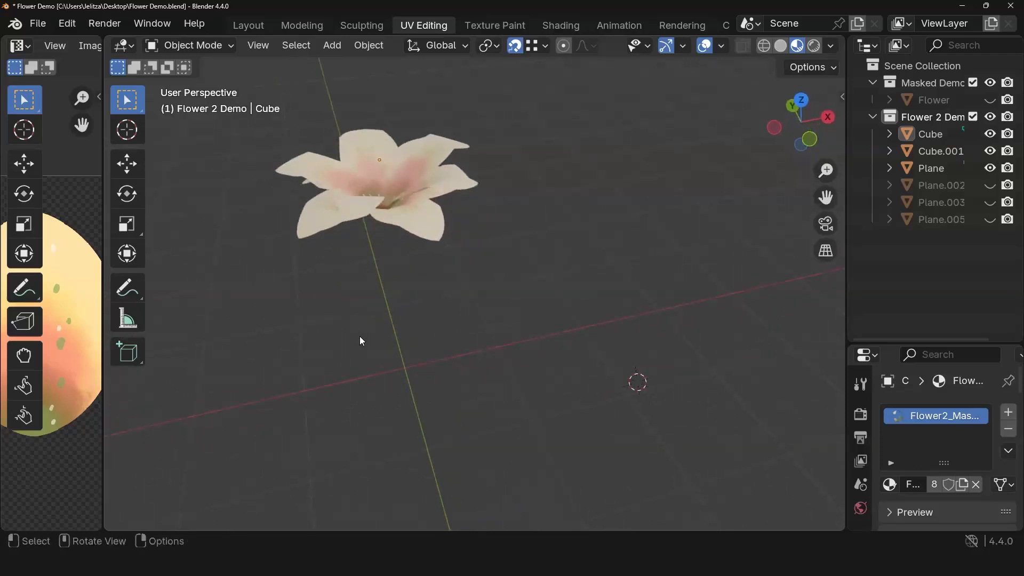
{"action": "key", "text": "shift+a"}
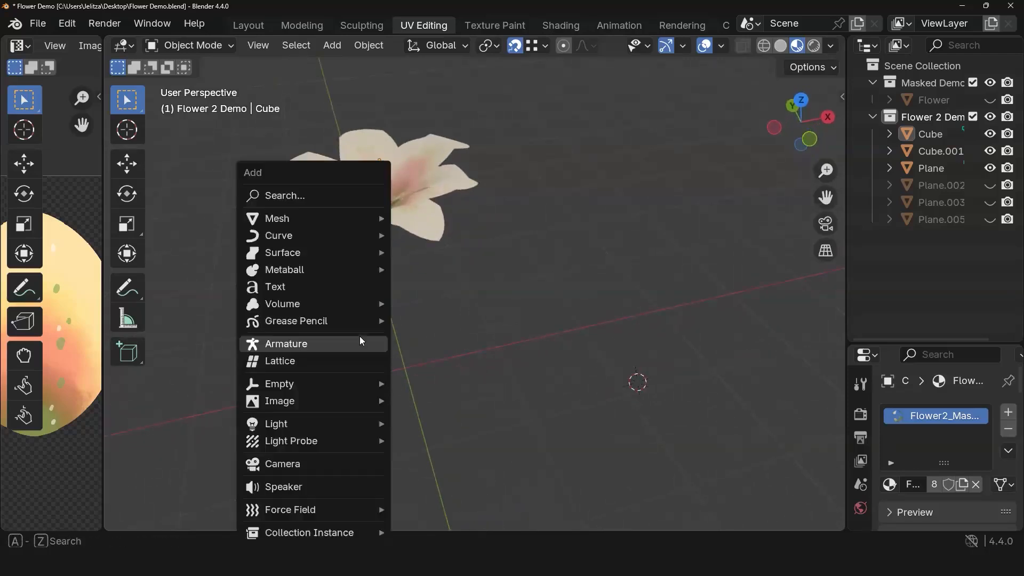
{"action": "mouse_move", "coordinate": [292, 236]}
{"action": "left_click", "coordinate": [459, 240]}
{"action": "middle_click_drag", "start_coordinate": [475, 250], "coordinate": [546, 364]}
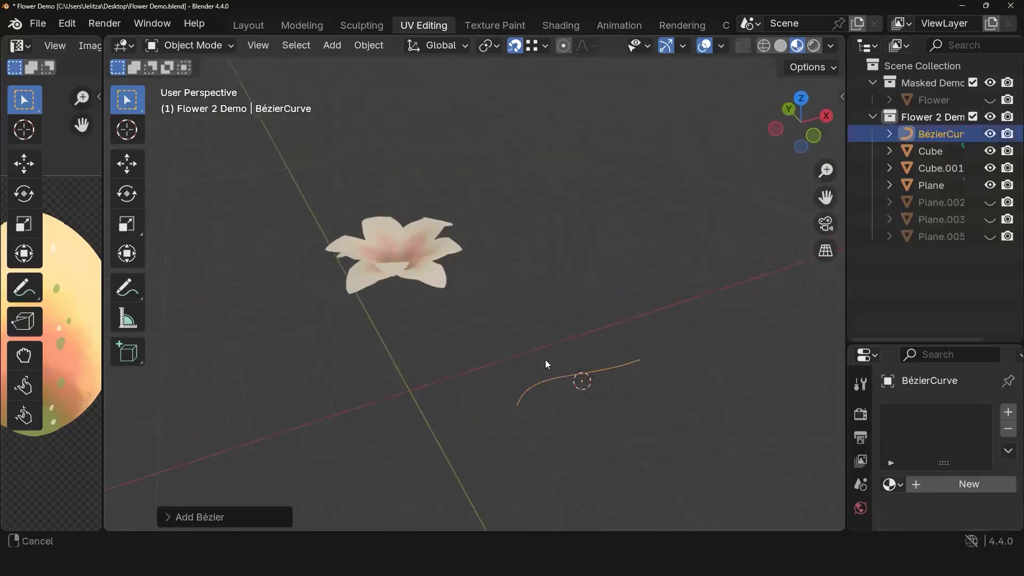
{"action": "key", "text": "Delete"}
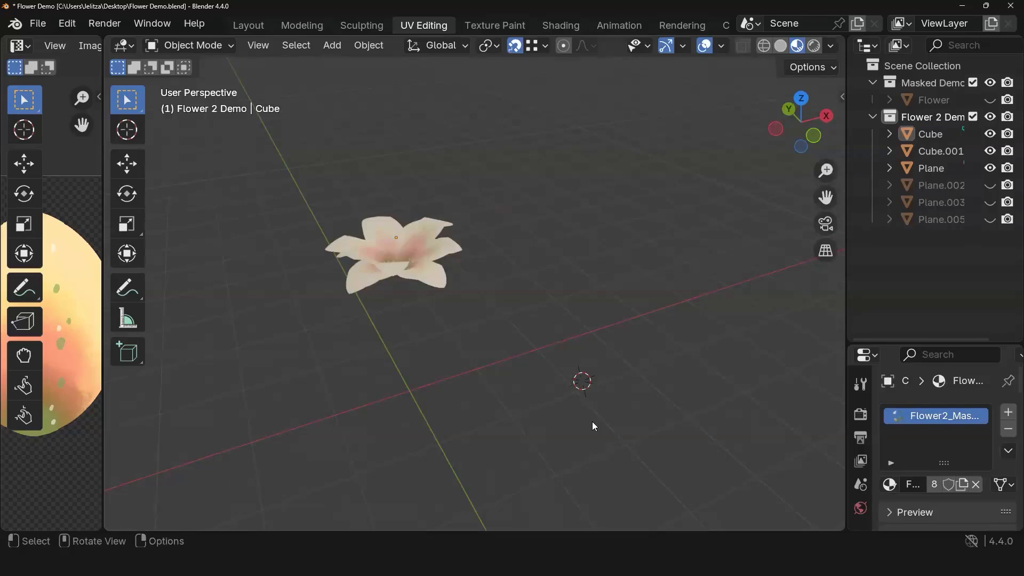
Step: Place the 3D cursor at the world origin and add a Bézier curve there
{"action": "key", "text": "shift+s"}
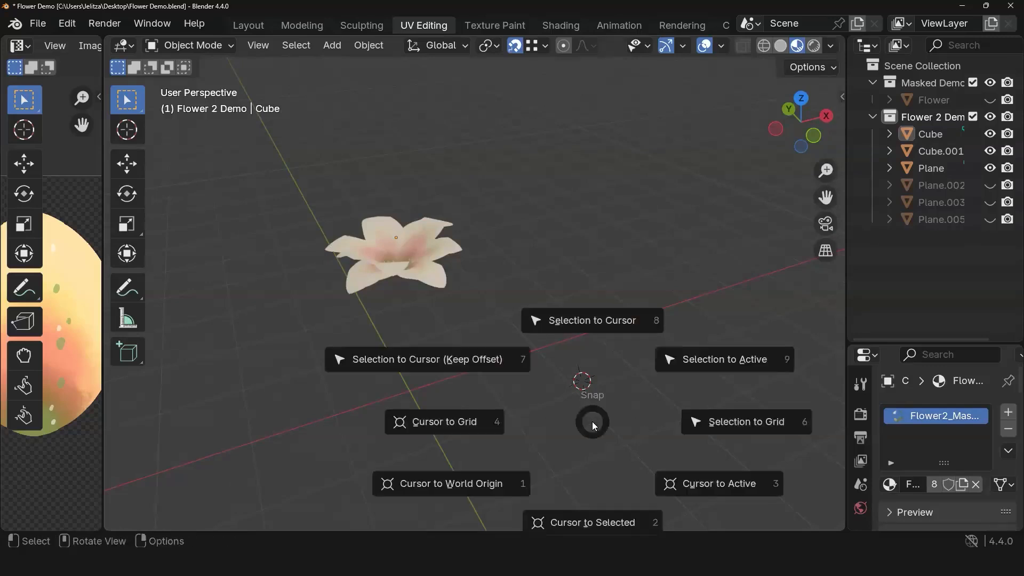
{"action": "left_click", "coordinate": [467, 488]}
{"action": "middle_click_drag", "start_coordinate": [486, 422], "coordinate": [478, 389]}
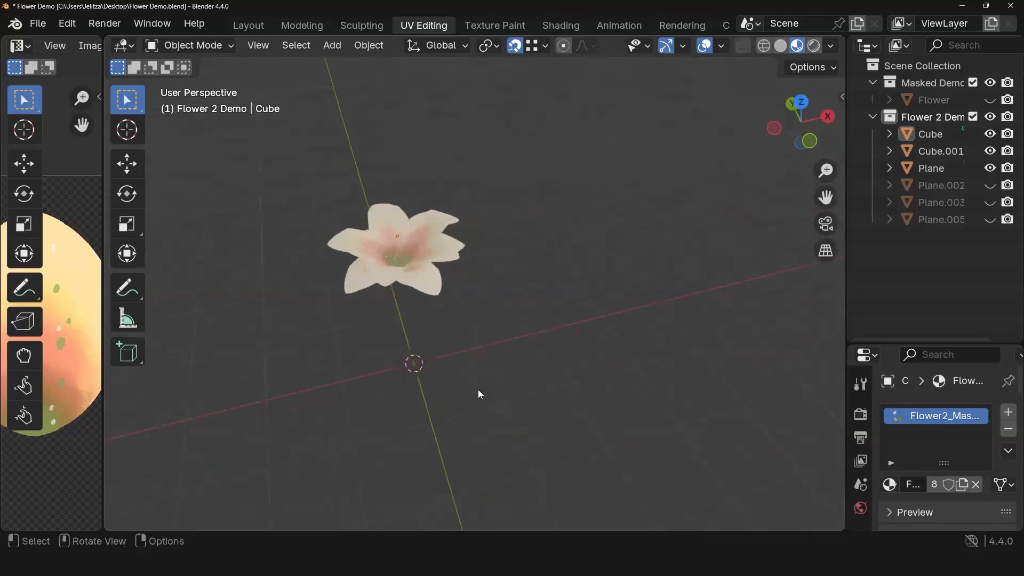
{"action": "key", "text": "shift+a"}
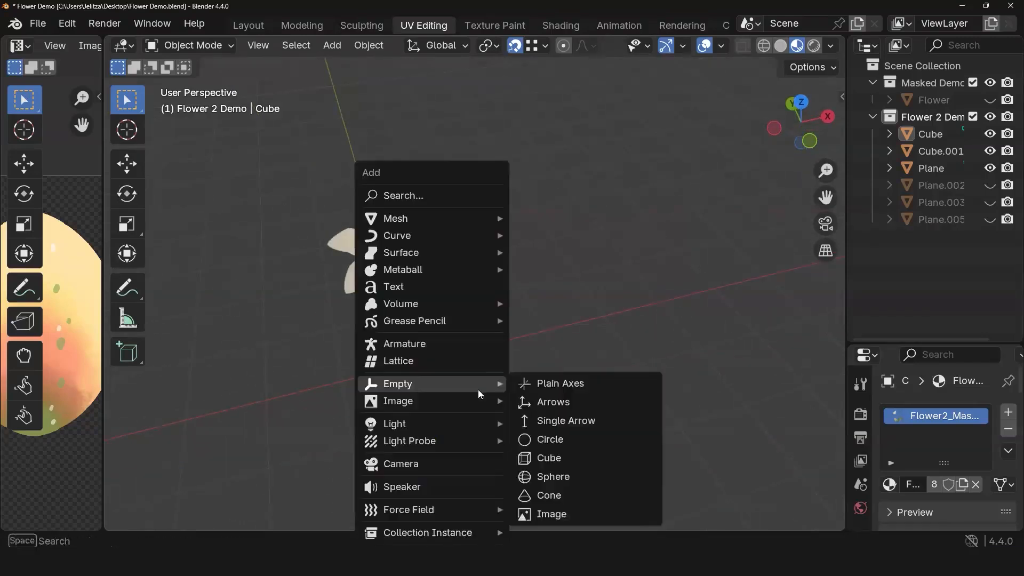
{"action": "mouse_move", "coordinate": [475, 237]}
{"action": "left_click", "coordinate": [554, 235]}
{"action": "middle_click_drag", "start_coordinate": [523, 379], "coordinate": [493, 347]}
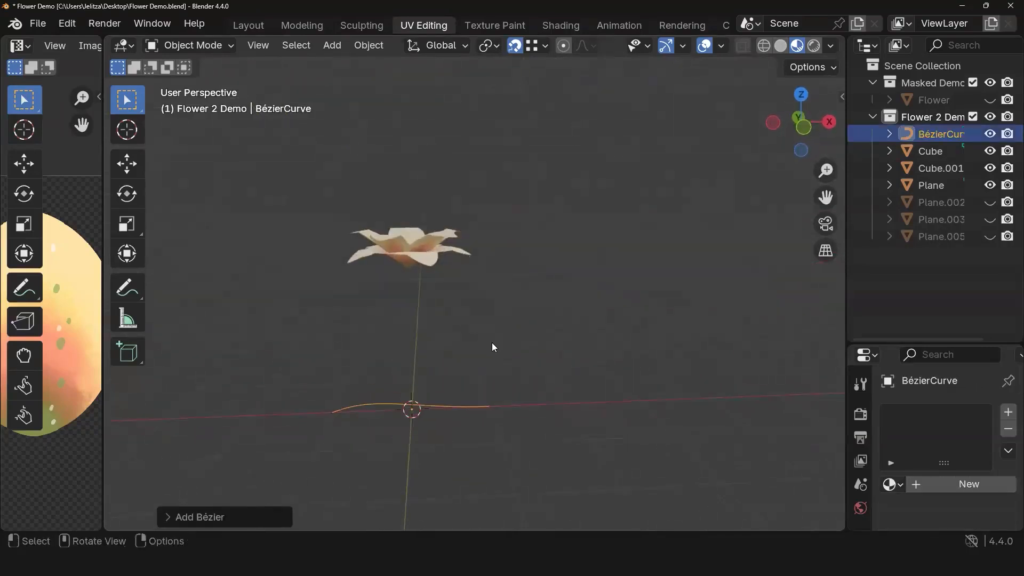
Step: Rotate the Bézier curve 90° about the global Y axis so it stands upright, and deselect it
{"action": "key", "text": "r"}
{"action": "key", "text": "y"}
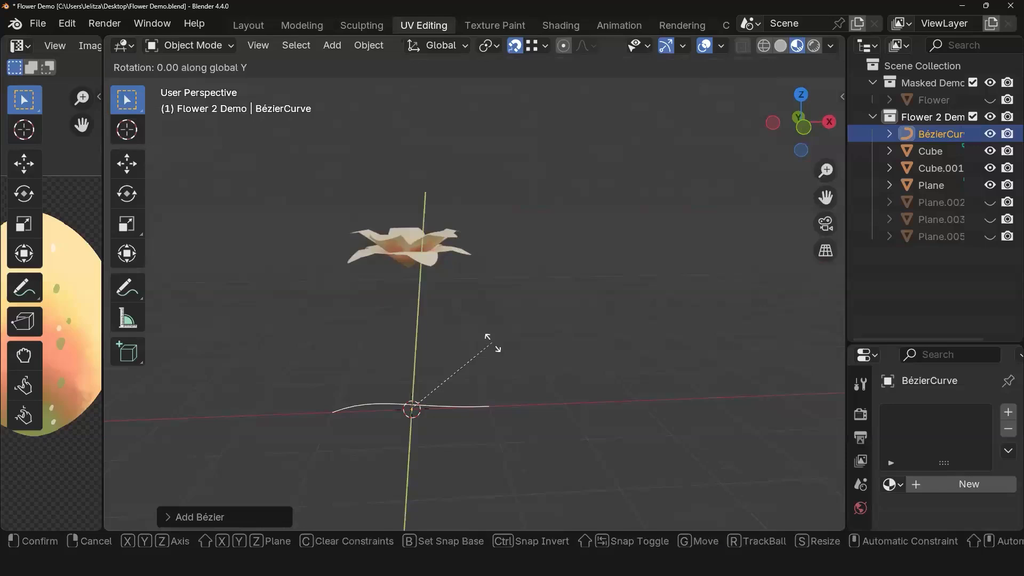
{"action": "type", "text": "90"}
{"action": "key", "text": "Return"}
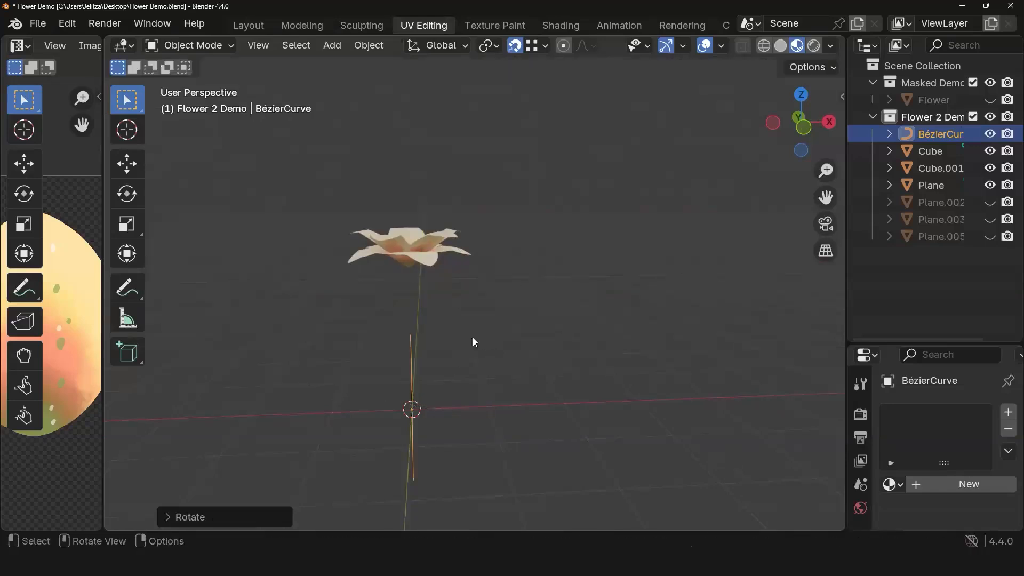
{"action": "left_click", "coordinate": [376, 355]}
{"action": "middle_click_drag", "start_coordinate": [492, 389], "coordinate": [435, 384]}
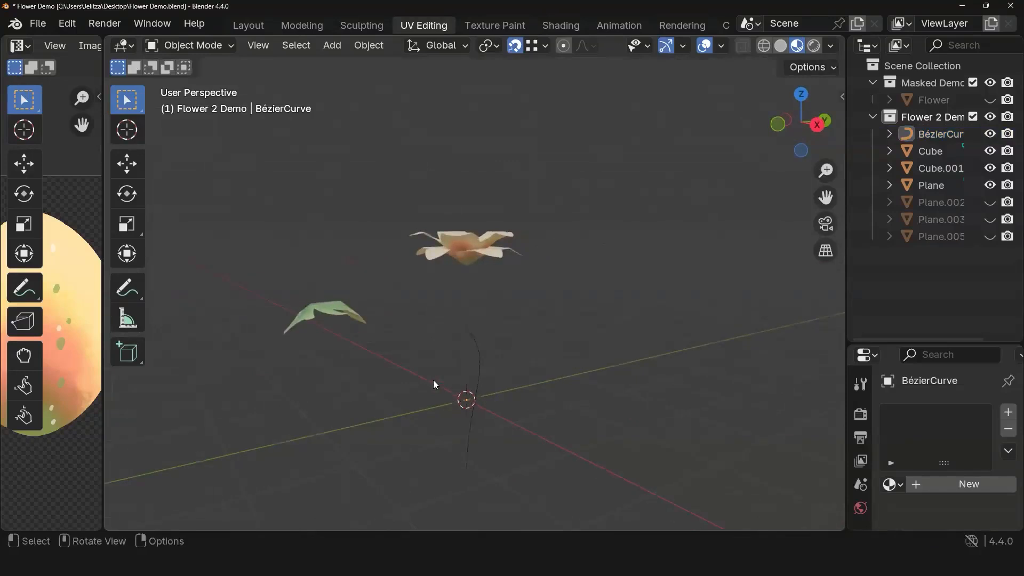
Step: Edit the curve from the right view and raise its top control point about 0.83 m to the flower's base
{"action": "key", "text": "KP_3"}
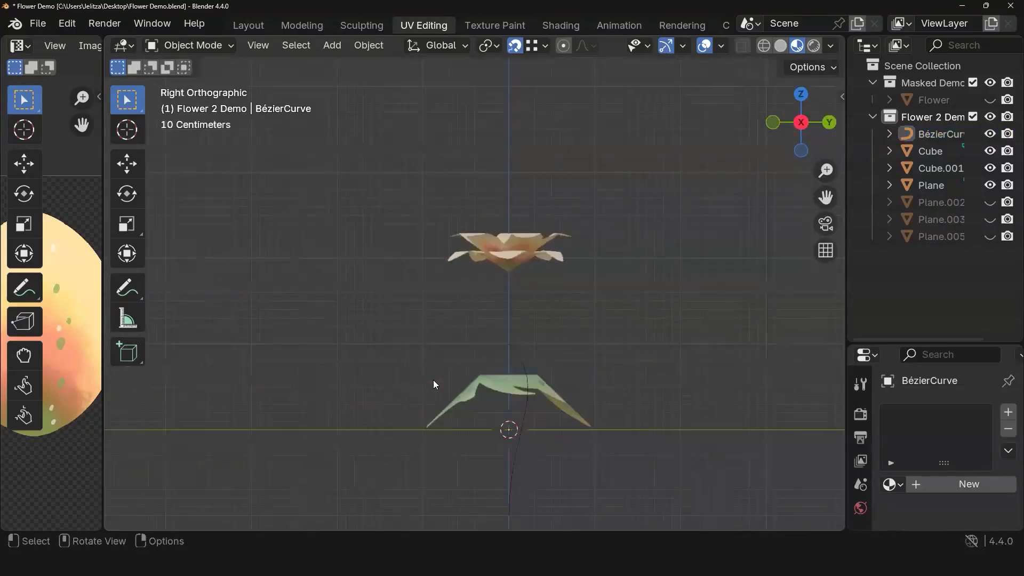
{"action": "left_click", "coordinate": [540, 354]}
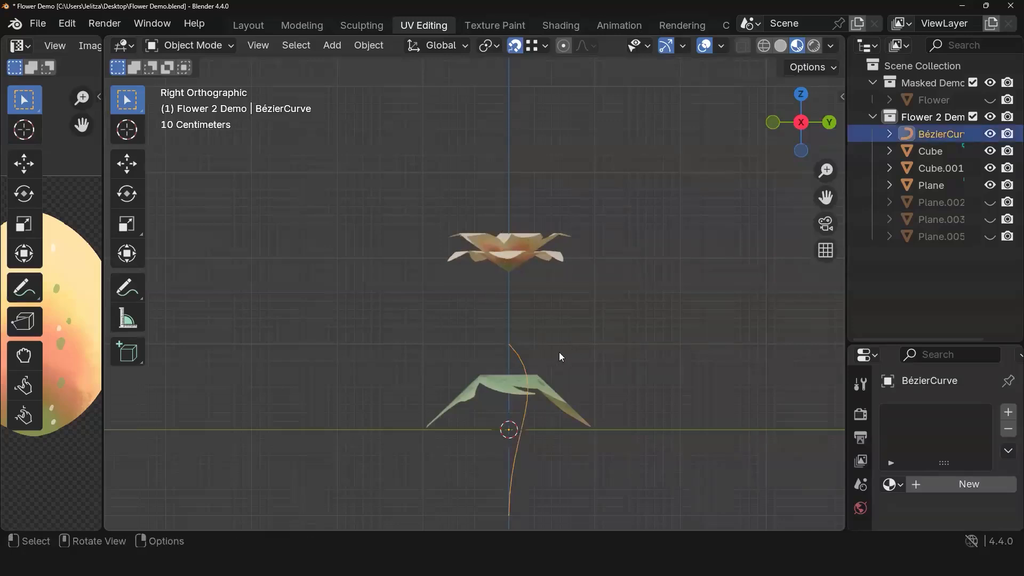
{"action": "key", "text": "Tab"}
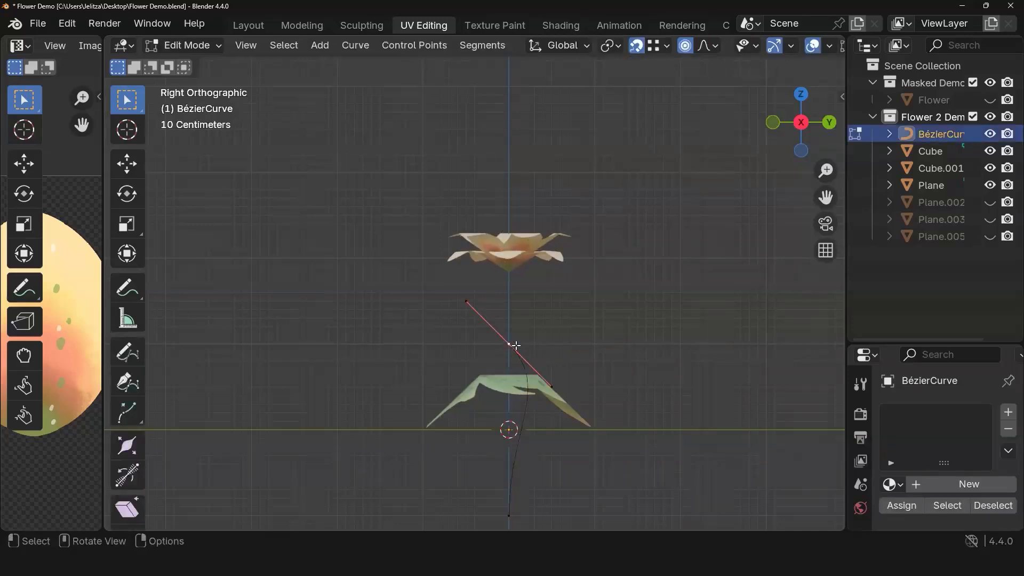
{"action": "key", "text": "g"}
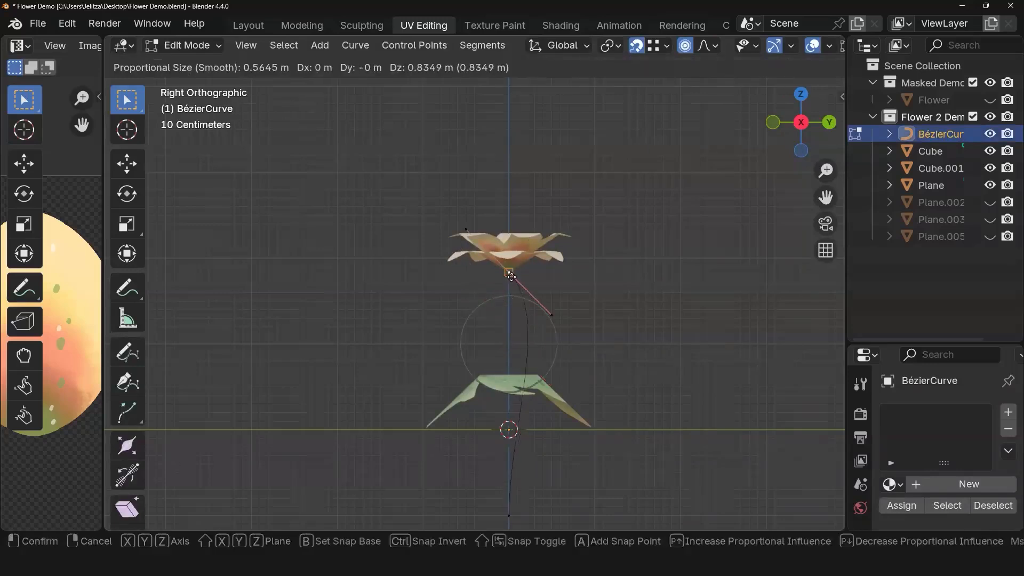
{"action": "left_click", "coordinate": [511, 277]}
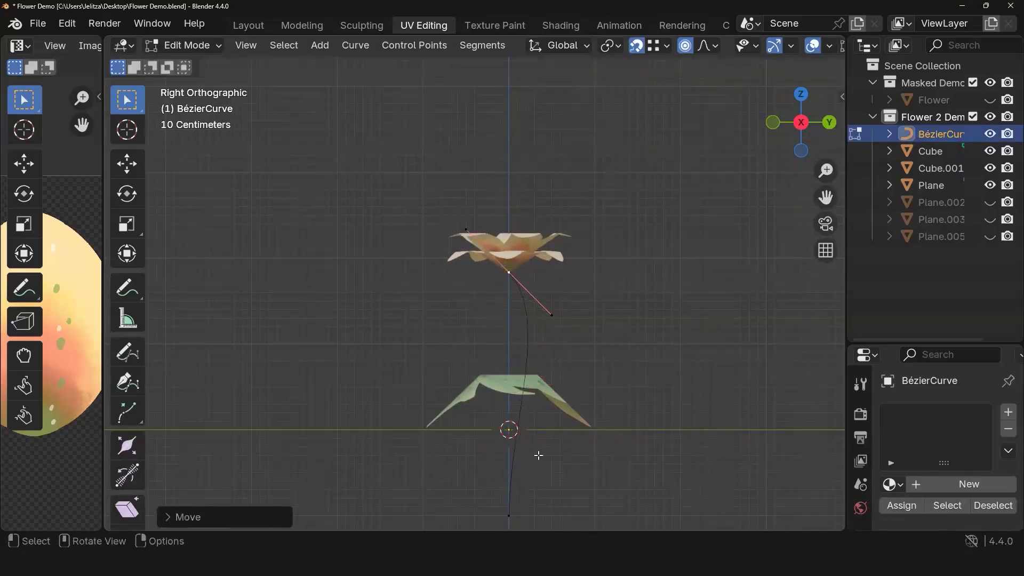
Step: Turn off snapping and raise the curve's bottom control point about 1 m along Z to the world origin
{"action": "left_click_drag", "start_coordinate": [521, 520], "coordinate": [495, 506]}
{"action": "key", "text": "shift+Tab"}
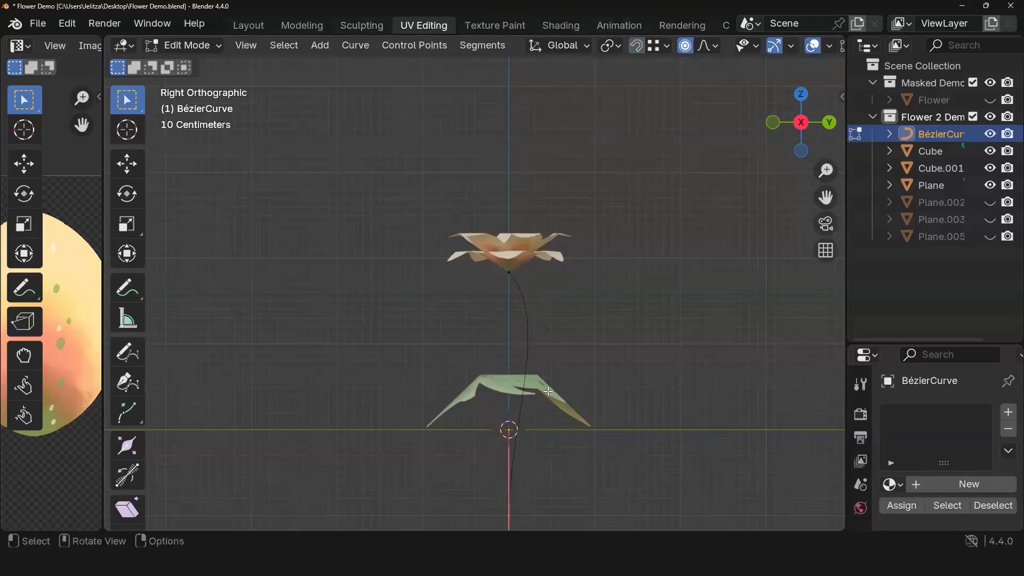
{"action": "key", "text": "g"}
{"action": "key", "text": "z"}
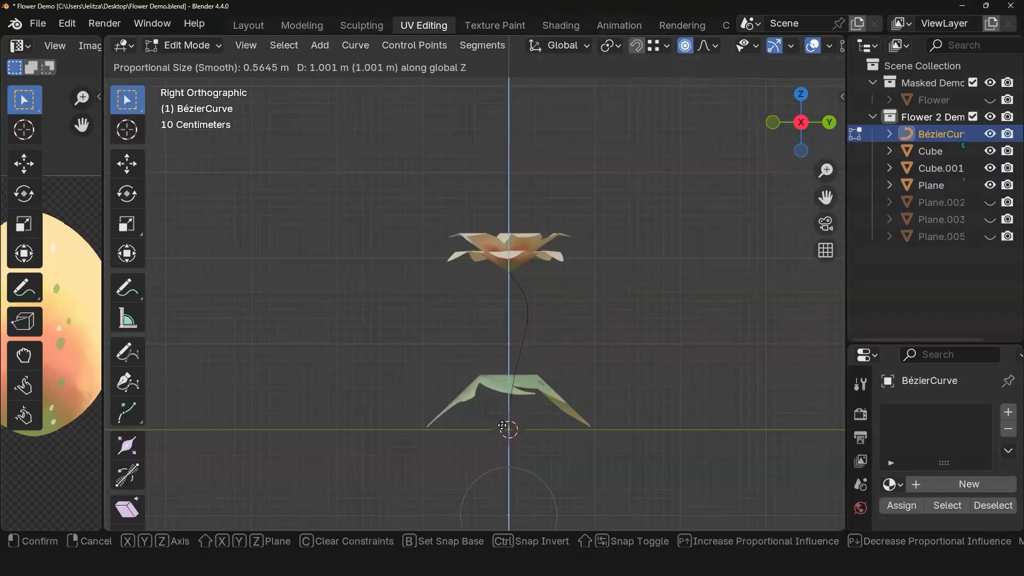
{"action": "left_click", "coordinate": [502, 425]}
{"action": "scroll", "coordinate": [612, 366], "scroll_direction": "up", "scroll_amount": 1}
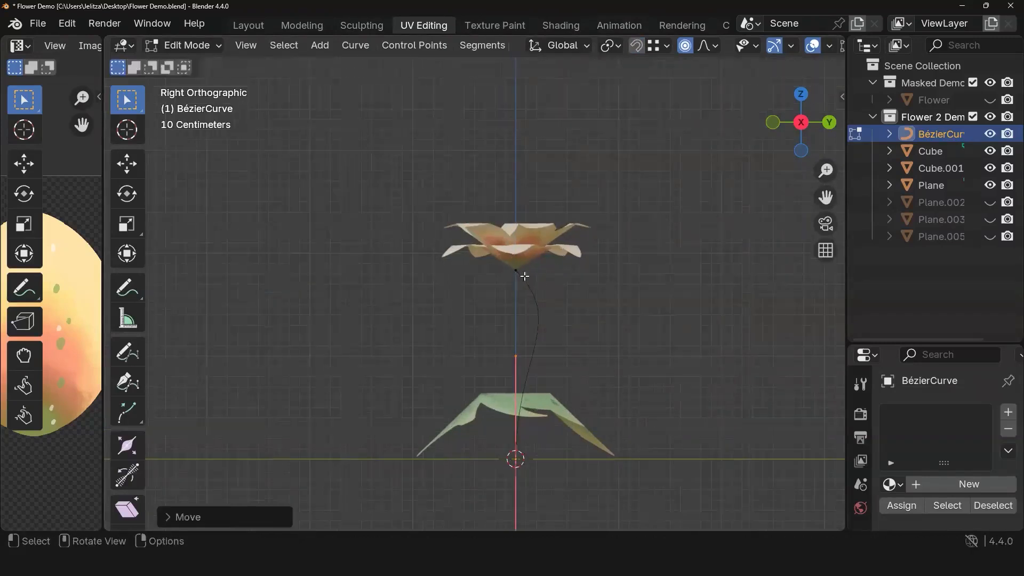
Step: Move the bottom control point's upper handle about 0.7 m along negative Y to bend the lower stem
{"action": "left_click_drag", "start_coordinate": [505, 346], "coordinate": [559, 393]}
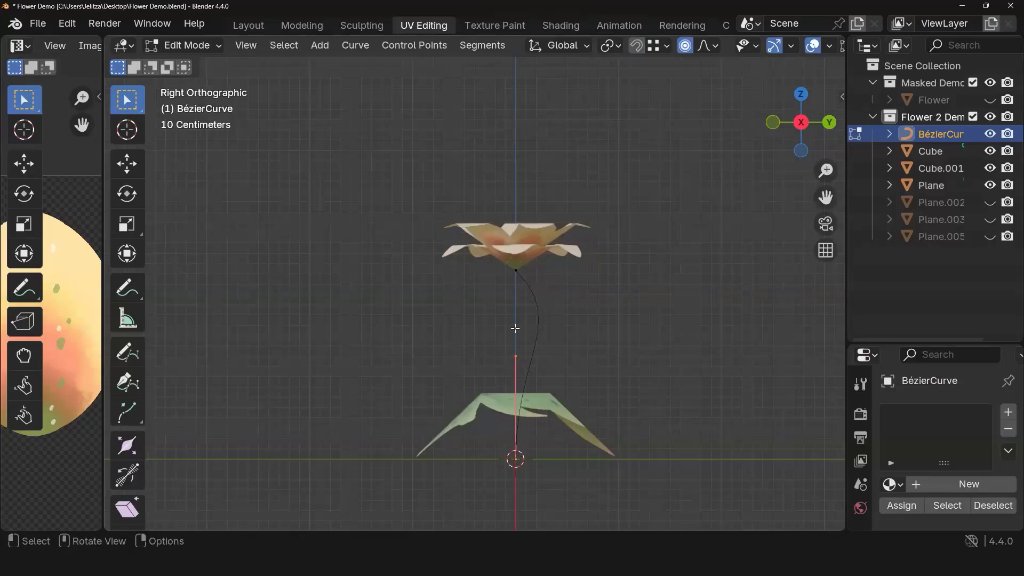
{"action": "left_click_drag", "start_coordinate": [483, 338], "coordinate": [551, 385]}
{"action": "key", "text": "r"}
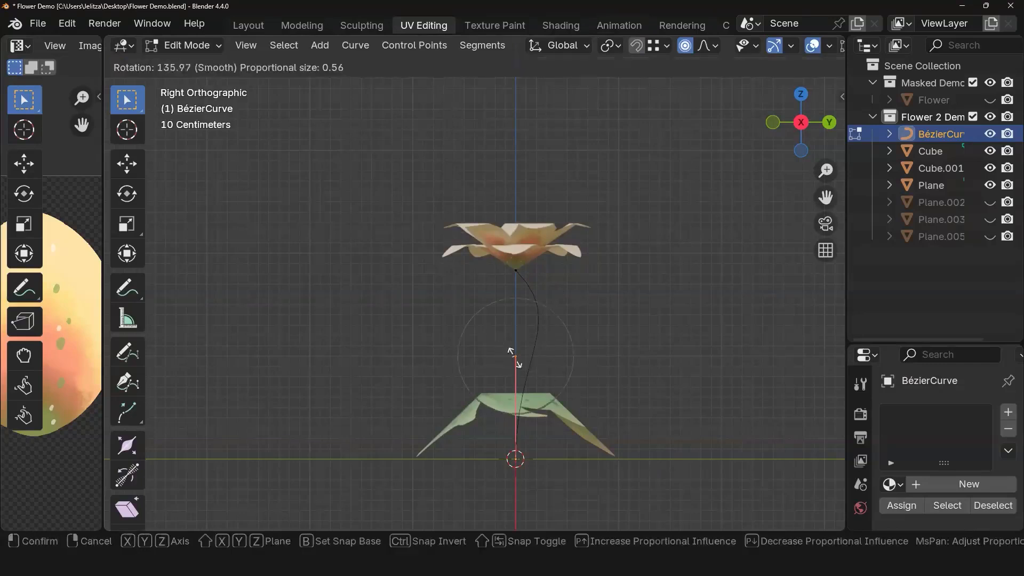
{"action": "key", "text": "Escape"}
{"action": "key", "text": "g"}
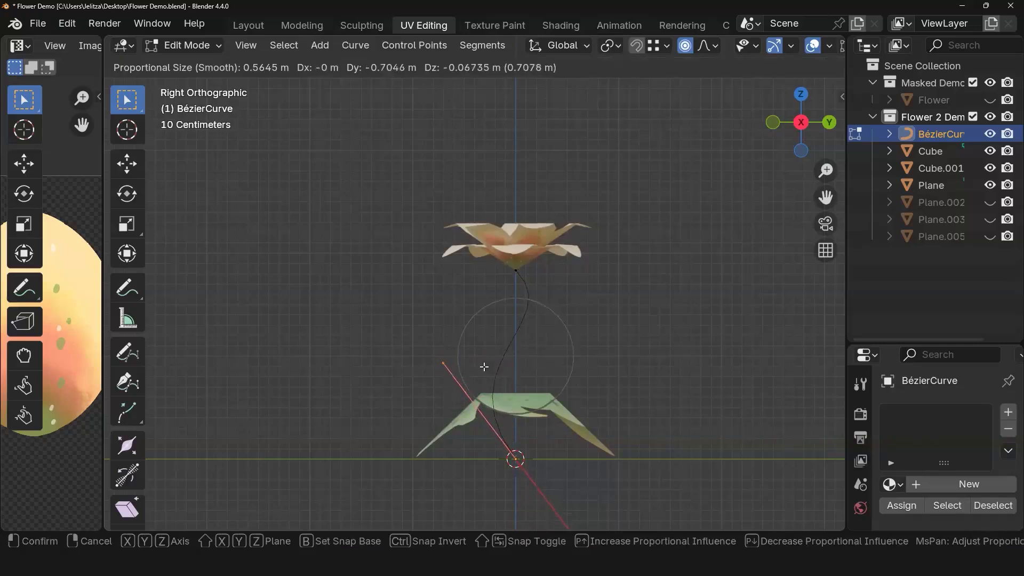
{"action": "left_click", "coordinate": [482, 367]}
Step: Rotate the curve's top control point so its handles run steeper beneath the flower, and return to Object Mode
{"action": "left_click", "coordinate": [515, 270]}
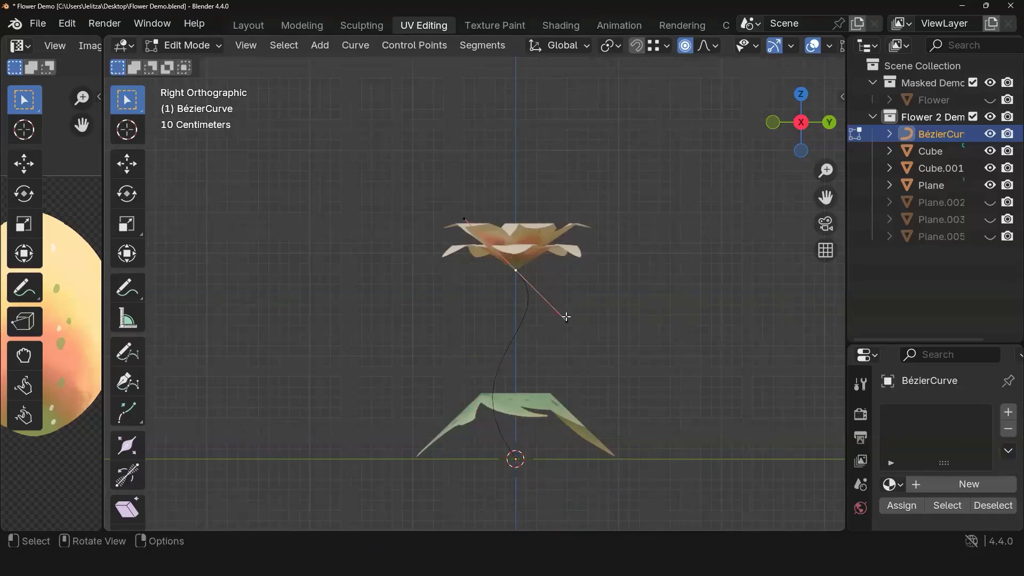
{"action": "key", "text": "g"}
{"action": "right_click", "coordinate": [566, 318]}
{"action": "key", "text": "r"}
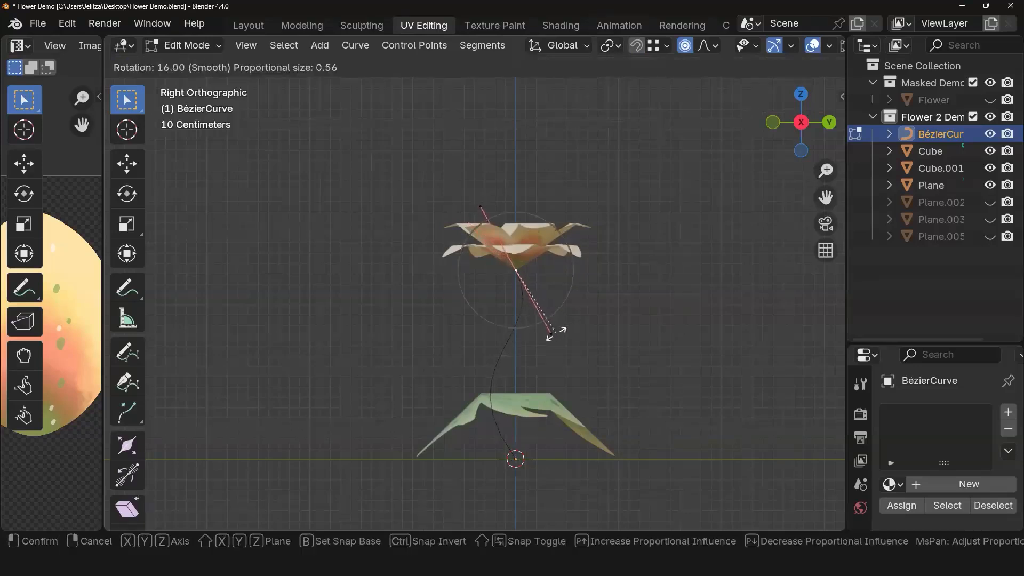
{"action": "left_click", "coordinate": [554, 348]}
{"action": "middle_click_drag", "start_coordinate": [577, 348], "coordinate": [632, 363]}
{"action": "scroll", "coordinate": [632, 362], "scroll_direction": "up", "scroll_amount": 3}
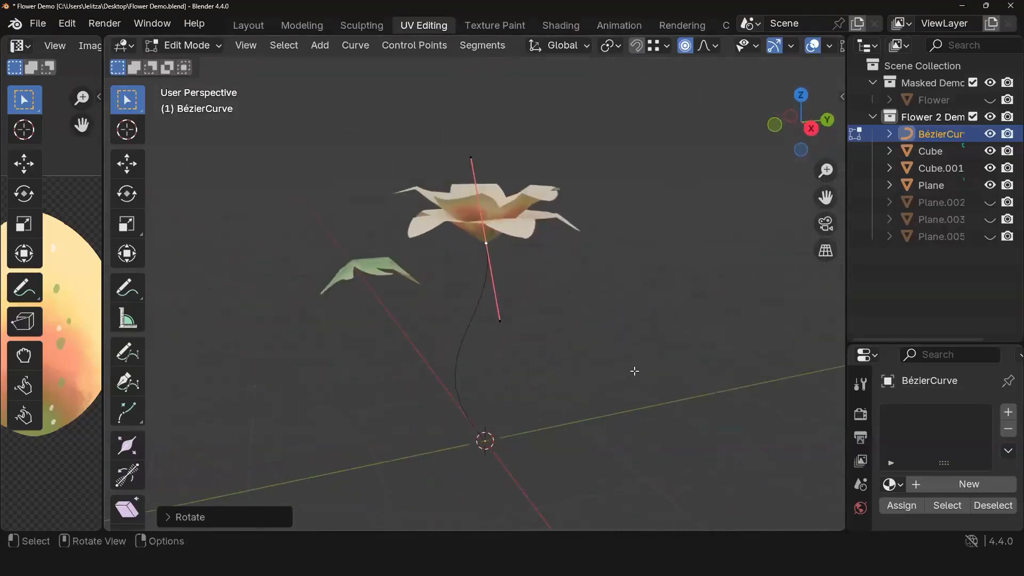
{"action": "key", "text": "Tab"}
{"action": "middle_click_drag", "start_coordinate": [631, 370], "coordinate": [813, 285]}
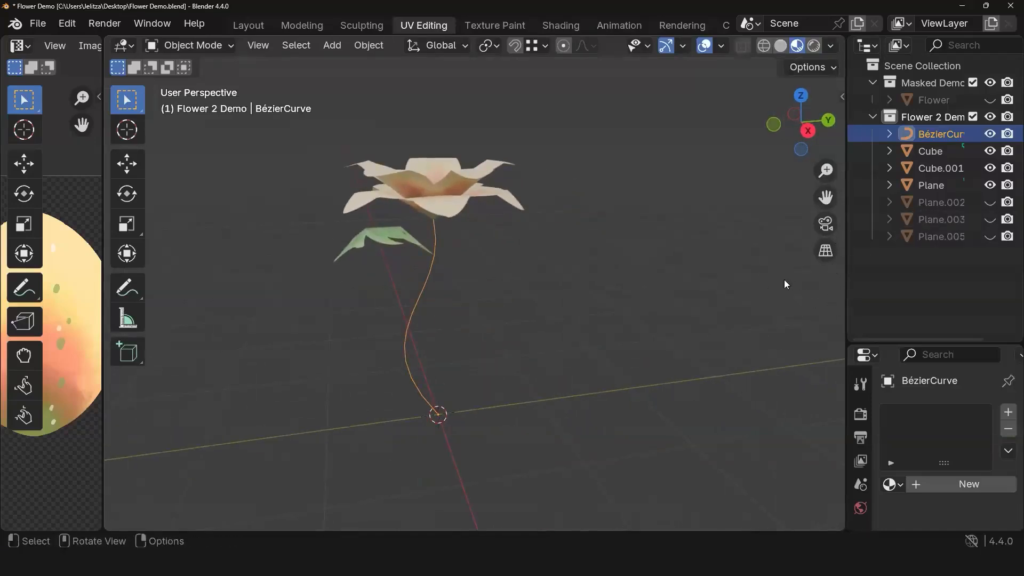
Step: Enlarge the Properties editor and expand the curve's Geometry settings down to Bevel
{"action": "left_click_drag", "start_coordinate": [845, 290], "coordinate": [727, 292]}
{"action": "left_click_drag", "start_coordinate": [872, 342], "coordinate": [872, 56]}
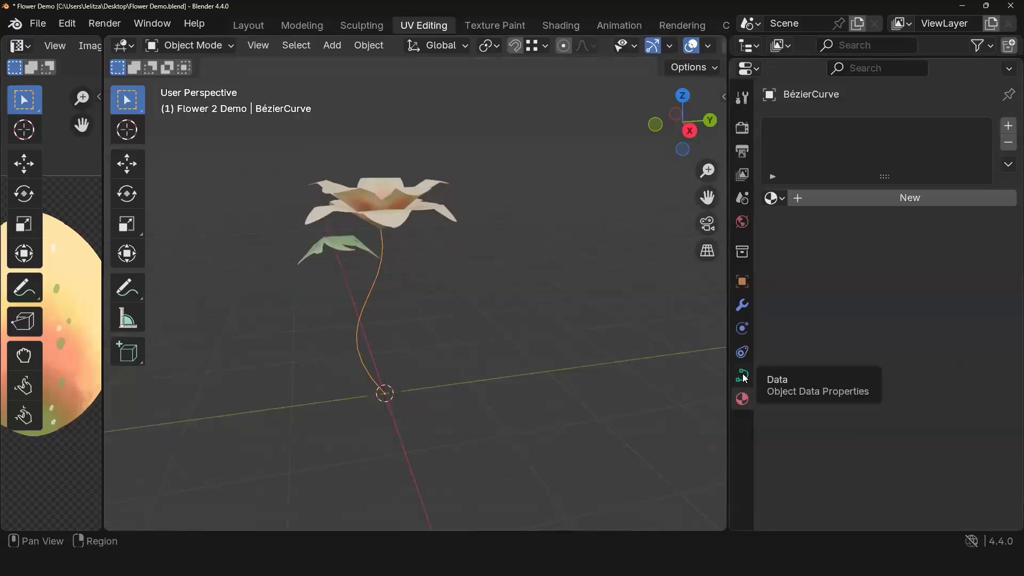
{"action": "left_click", "coordinate": [742, 376]}
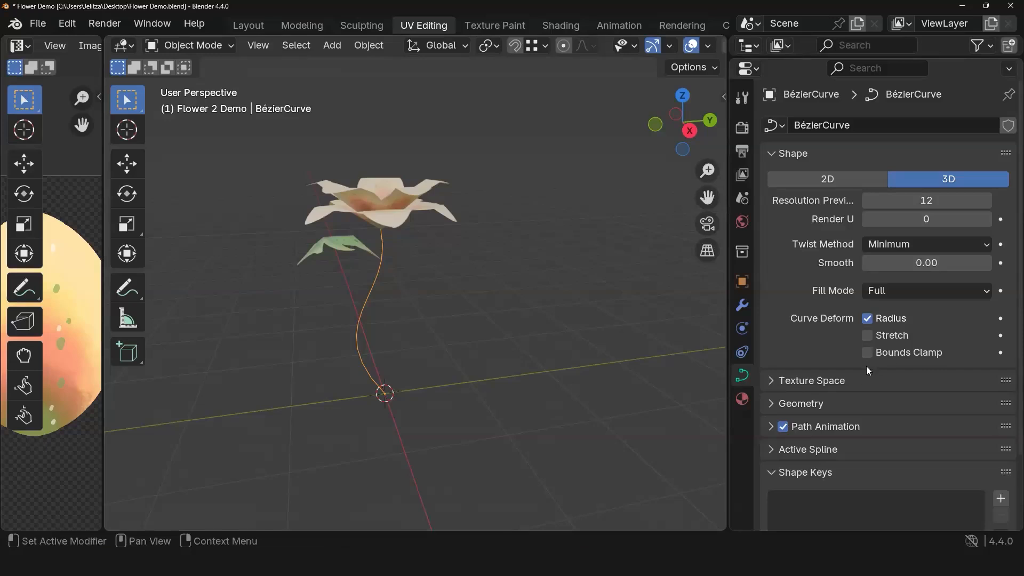
{"action": "left_click", "coordinate": [771, 403]}
{"action": "scroll", "coordinate": [859, 391], "scroll_direction": "down", "scroll_amount": 5}
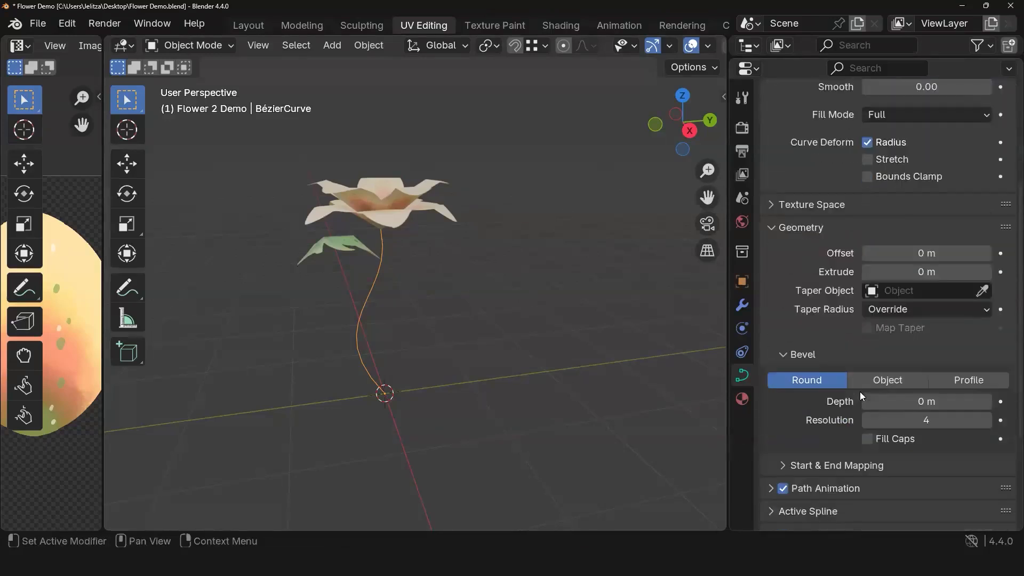
{"action": "scroll", "coordinate": [860, 391], "scroll_direction": "down", "scroll_amount": 2}
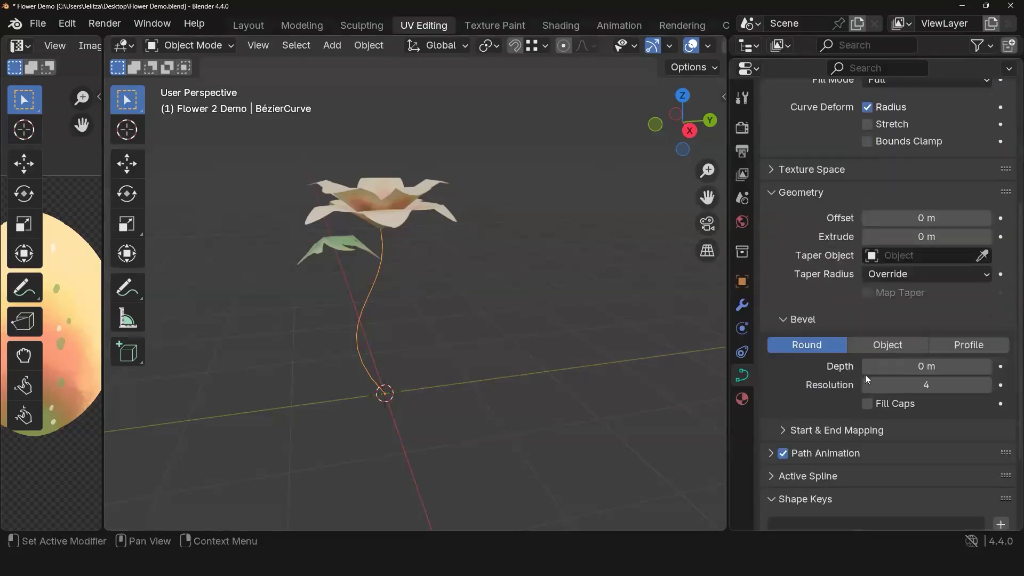
Step: Set the curve's round bevel depth to 0.05 m to give the stem thickness
{"action": "left_click", "coordinate": [986, 366]}
{"action": "left_click", "coordinate": [986, 367]}
{"action": "left_click", "coordinate": [987, 366]}
{"action": "left_click", "coordinate": [987, 366]}
{"action": "left_click", "coordinate": [987, 366]}
{"action": "middle_click_drag", "start_coordinate": [582, 346], "coordinate": [512, 279]}
{"action": "scroll", "coordinate": [439, 355], "scroll_direction": "up", "scroll_amount": 2}
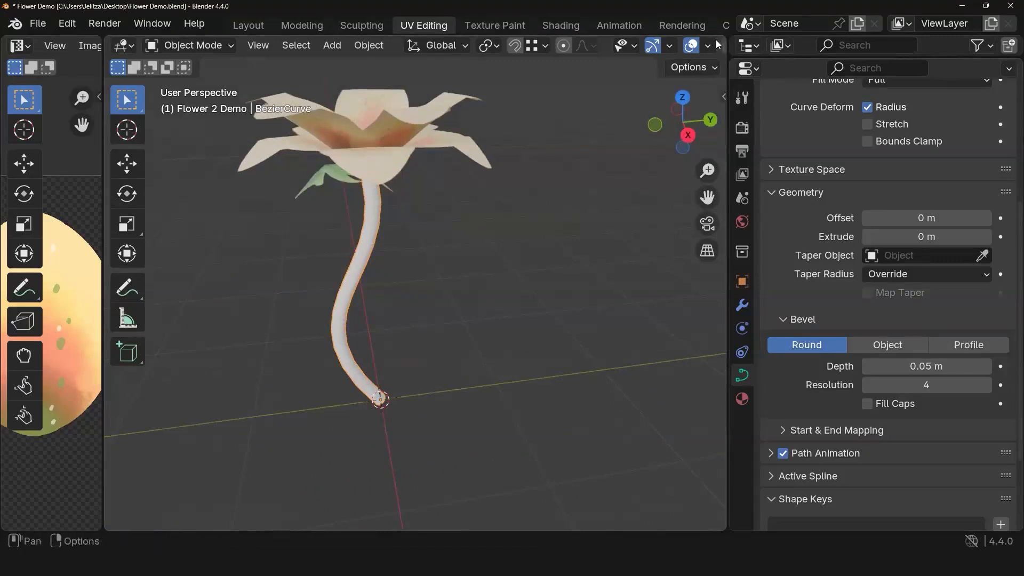
Step: Compare the stem in wireframe and solid shading, and return to Material Preview
{"action": "scroll", "coordinate": [450, 34], "scroll_direction": "down", "scroll_amount": 4}
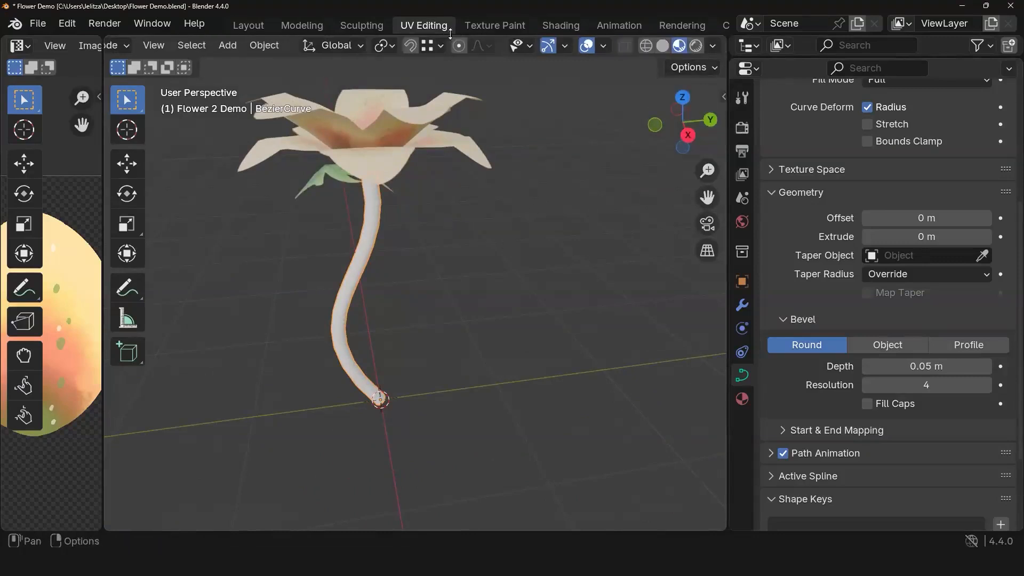
{"action": "left_click", "coordinate": [647, 46]}
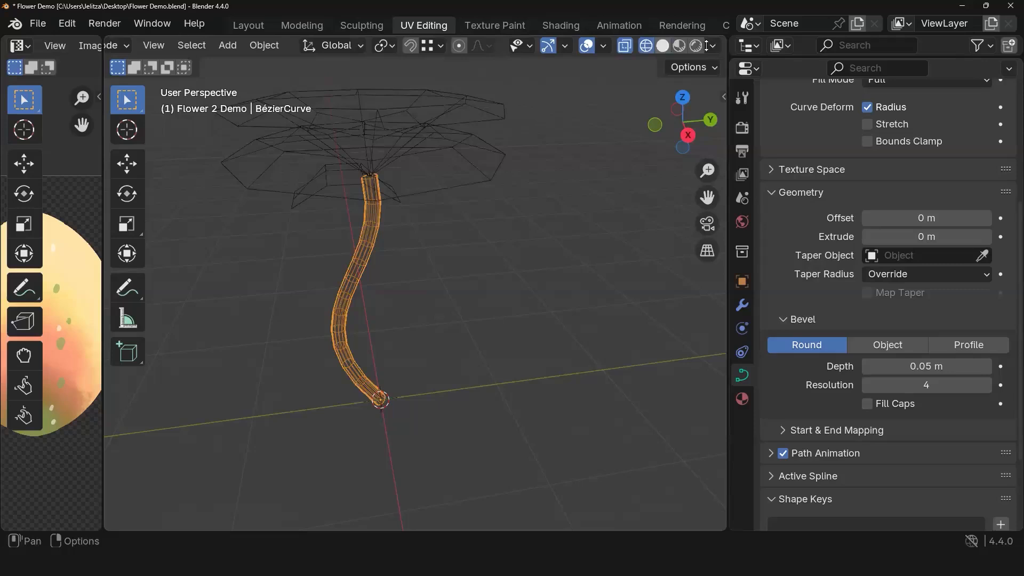
{"action": "left_click", "coordinate": [662, 46]}
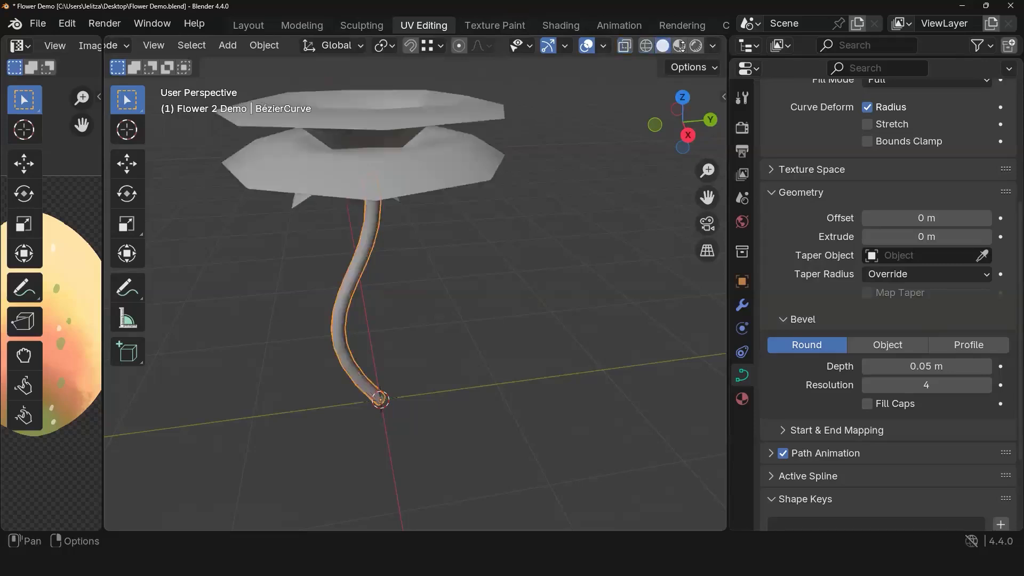
{"action": "left_click", "coordinate": [679, 46]}
{"action": "middle_click_drag", "start_coordinate": [497, 115], "coordinate": [640, 75]}
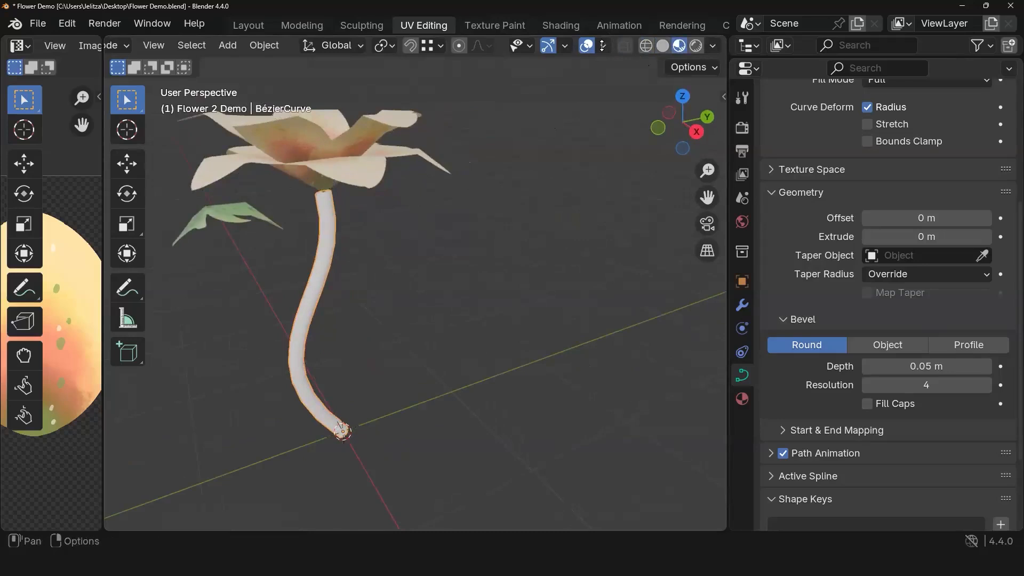
Step: Enable the wireframe overlay in the 3D view and inspect the stem's geometry
{"action": "left_click", "coordinate": [603, 46]}
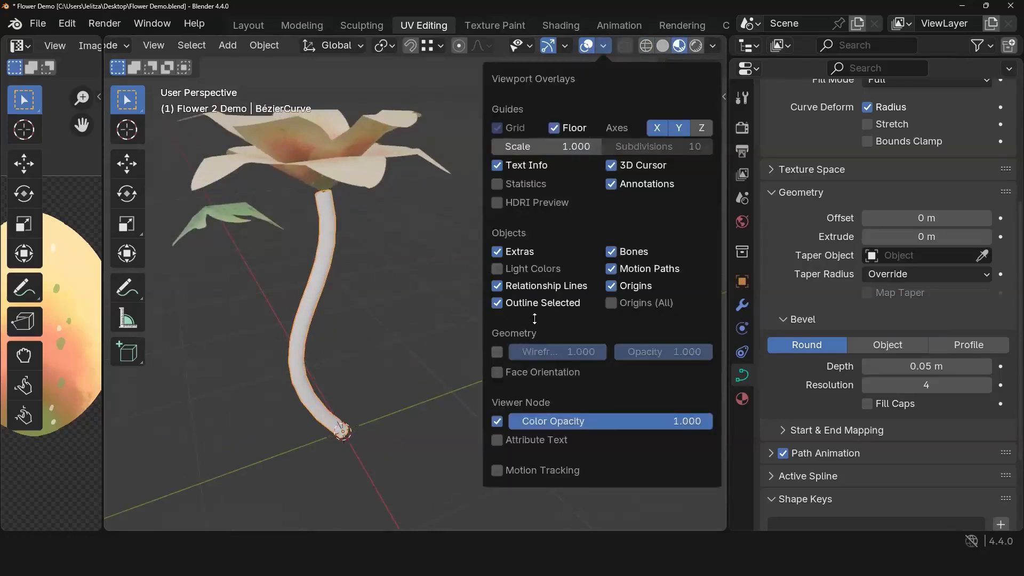
{"action": "left_click", "coordinate": [497, 351]}
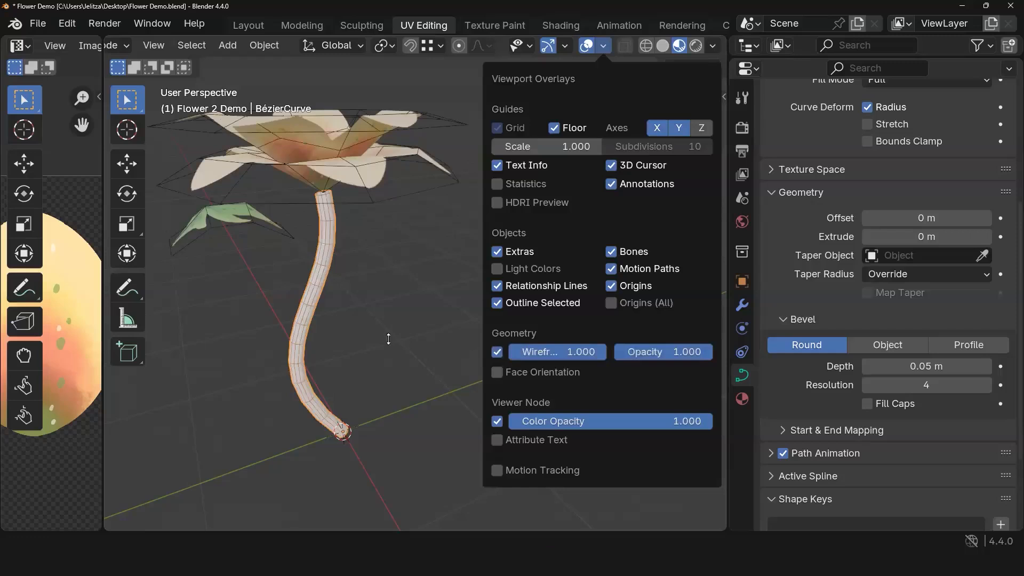
{"action": "middle_click_drag", "start_coordinate": [453, 340], "coordinate": [427, 345]}
{"action": "left_click", "coordinate": [427, 346]}
{"action": "middle_click_drag", "start_coordinate": [363, 416], "coordinate": [471, 363]}
{"action": "left_click", "coordinate": [355, 396]}
{"action": "middle_click_drag", "start_coordinate": [386, 408], "coordinate": [543, 380]}
Step: Set the stem curve's bevel resolution to 1
{"action": "scroll", "coordinate": [799, 403], "scroll_direction": "down", "scroll_amount": 5}
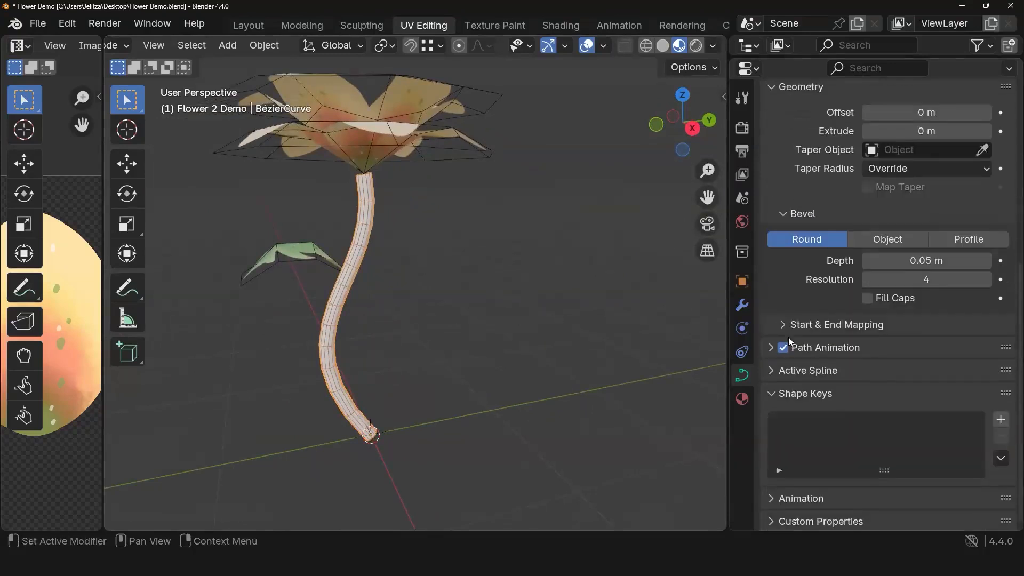
{"action": "left_click", "coordinate": [869, 279]}
{"action": "left_click", "coordinate": [869, 278]}
{"action": "left_click", "coordinate": [869, 278]}
{"action": "scroll", "coordinate": [496, 394], "scroll_direction": "up", "scroll_amount": 1}
{"action": "middle_click_drag", "start_coordinate": [472, 398], "coordinate": [549, 396]}
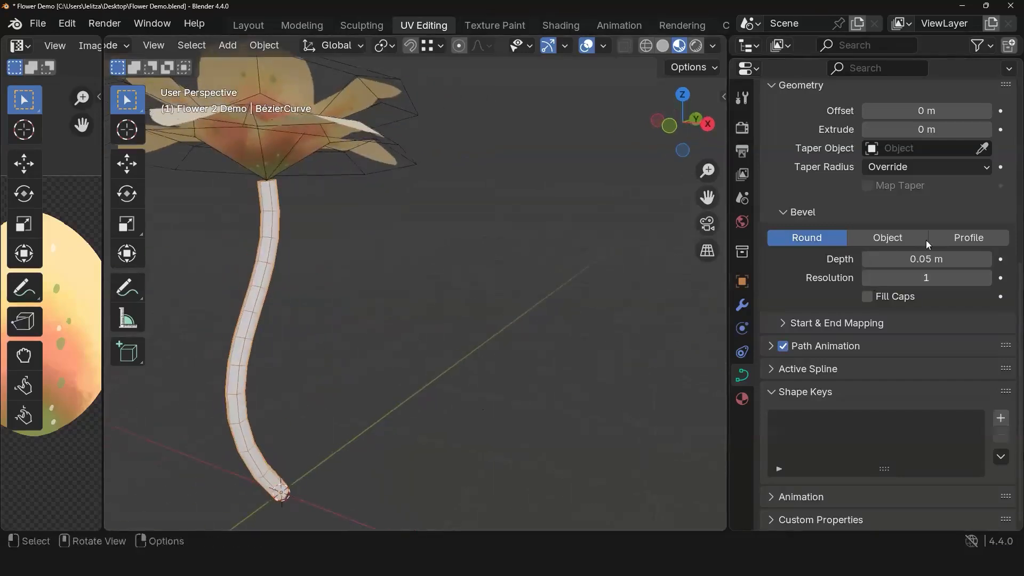
Step: Try a bevel resolution of 0 on the stem curve and restore it to 1
{"action": "left_click", "coordinate": [869, 277]}
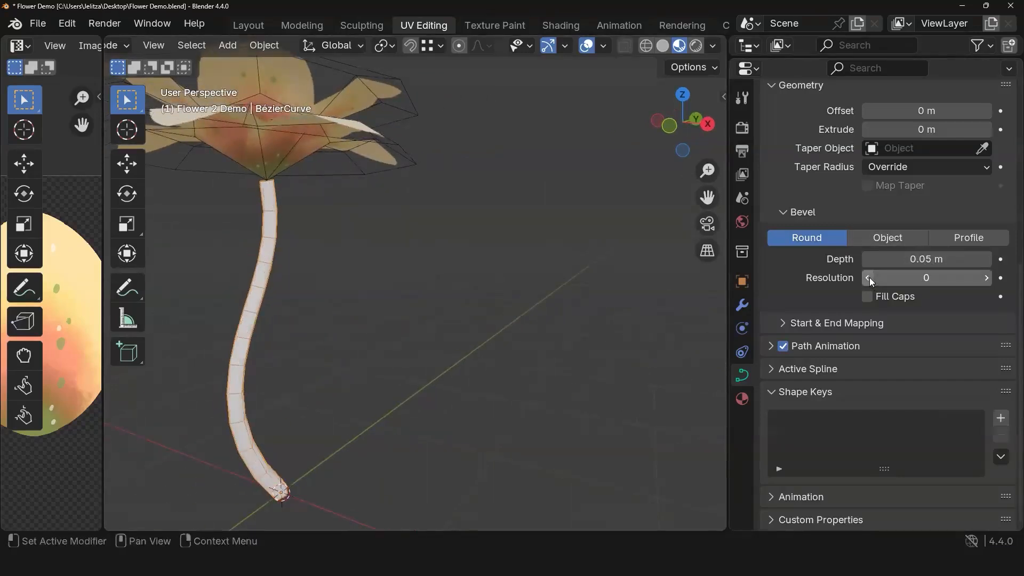
{"action": "left_click", "coordinate": [981, 277]}
{"action": "middle_click_drag", "start_coordinate": [357, 306], "coordinate": [315, 306]}
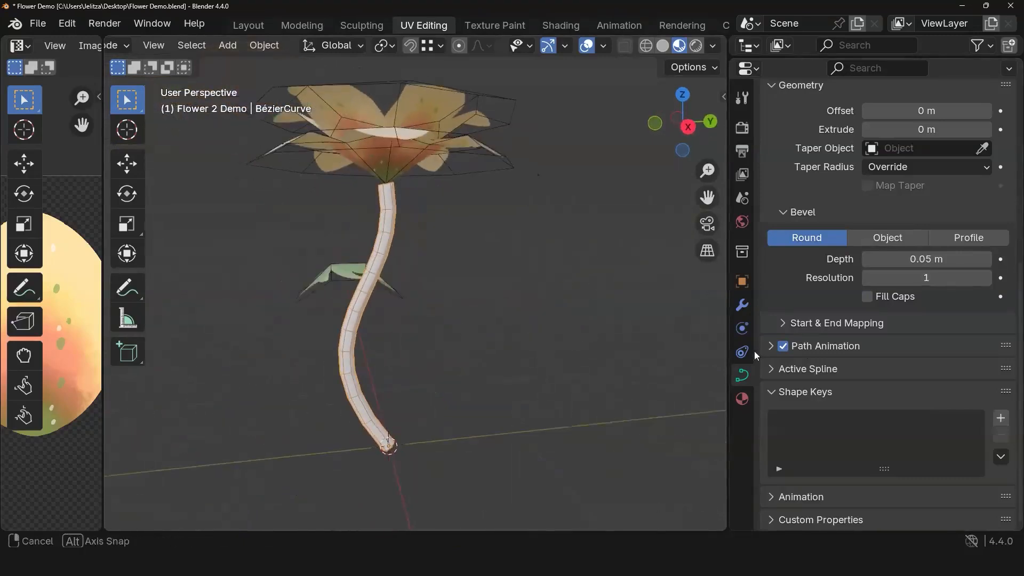
{"action": "left_click", "coordinate": [776, 322]}
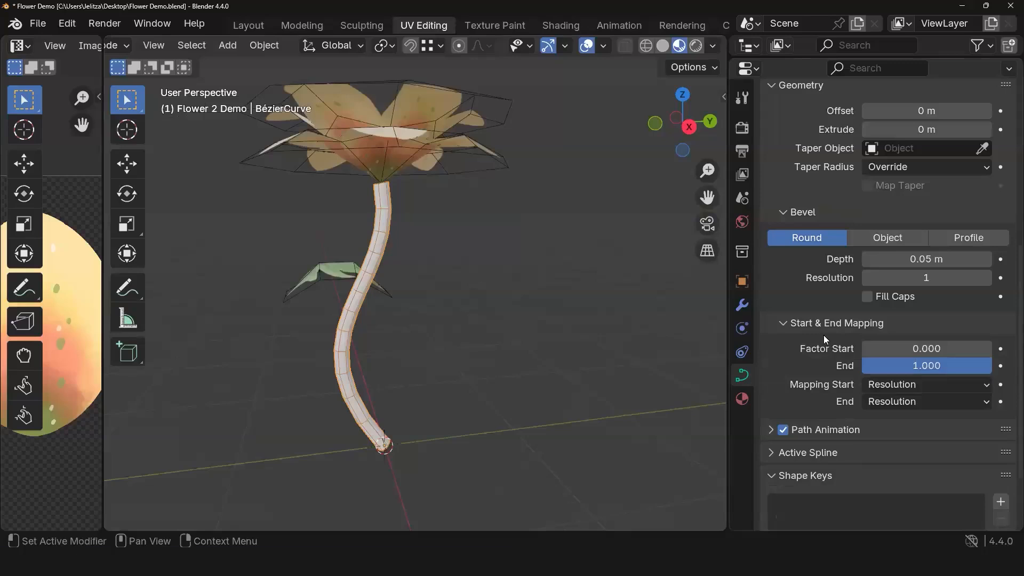
{"action": "left_click", "coordinate": [782, 322]}
{"action": "left_click", "coordinate": [768, 346]}
{"action": "left_click", "coordinate": [768, 346]}
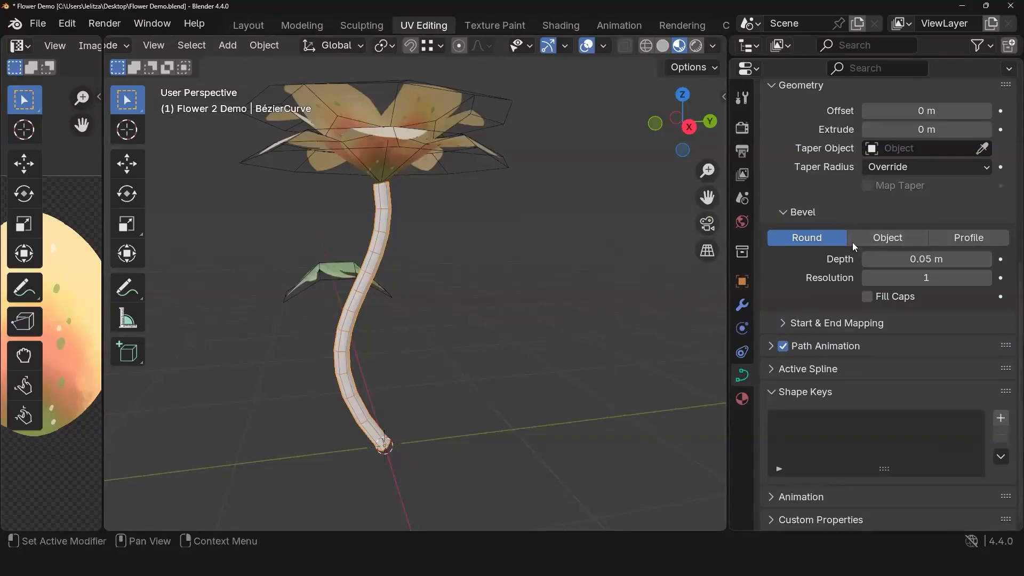
Step: Thin the stem curve by setting its bevel depth to 0.04 m
{"action": "left_click", "coordinate": [869, 259]}
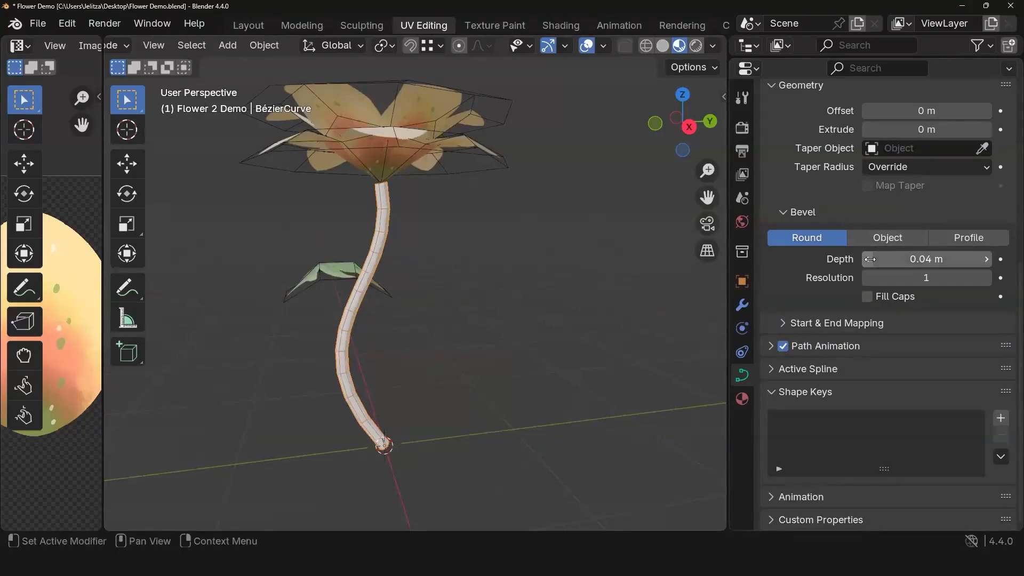
{"action": "middle_click_drag", "start_coordinate": [530, 343], "coordinate": [375, 343]}
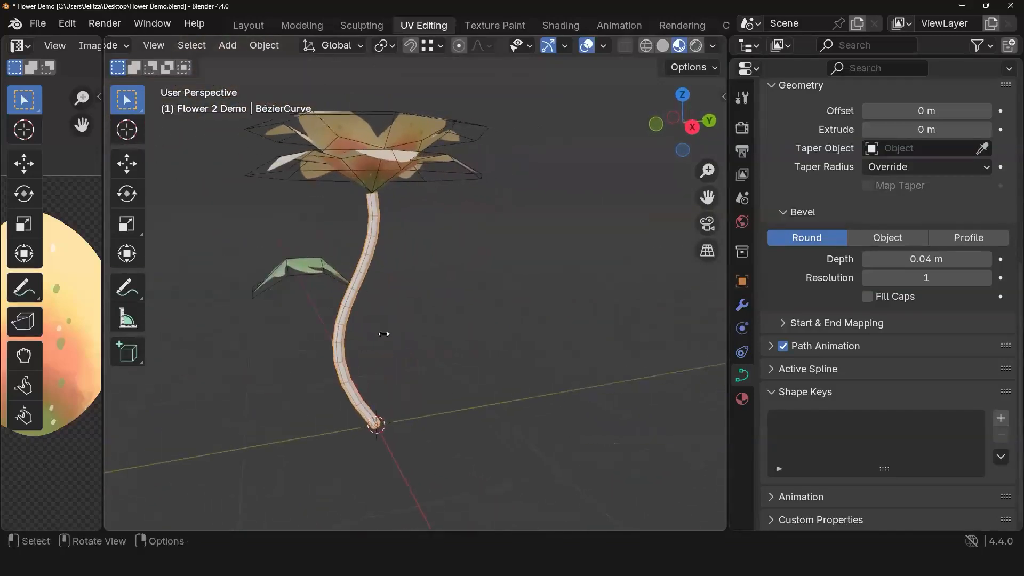
{"action": "key", "text": "Tab"}
{"action": "middle_click_drag", "start_coordinate": [425, 277], "coordinate": [656, 248]}
{"action": "key", "text": "Tab"}
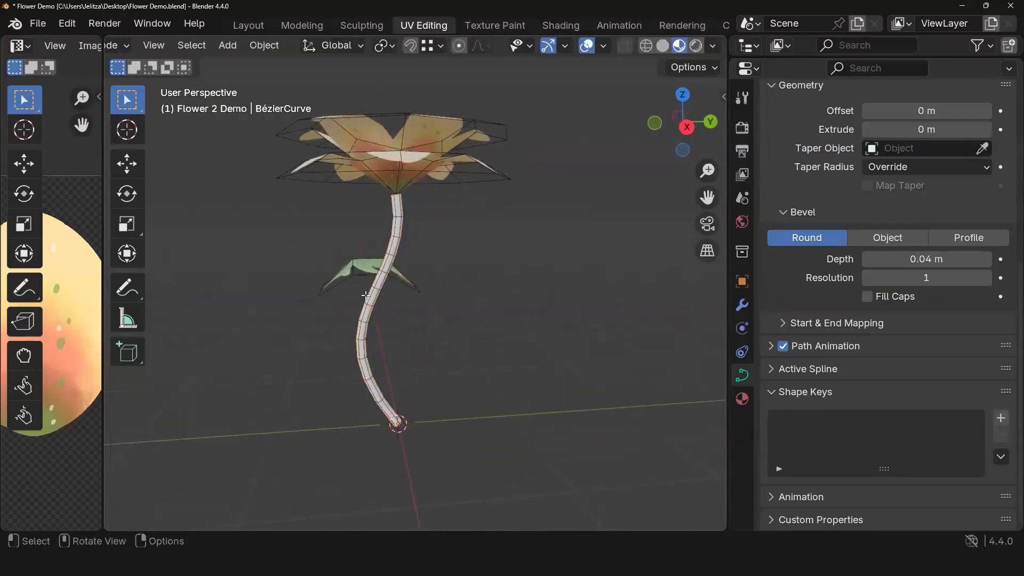
Step: Convert the stem curve to a mesh and enter Edit Mode on it
{"action": "right_click", "coordinate": [395, 222]}
{"action": "mouse_move", "coordinate": [365, 261]}
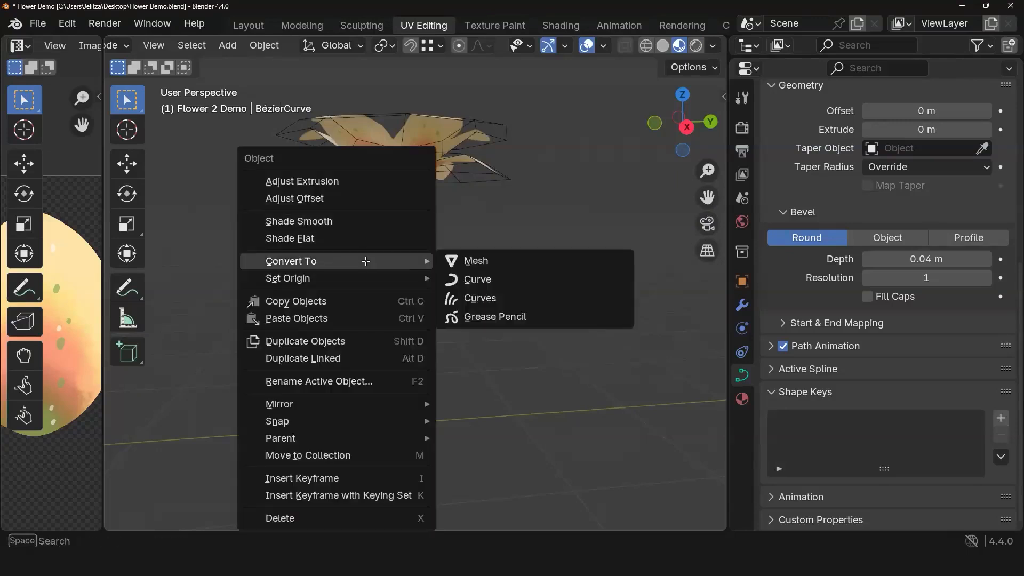
{"action": "left_click", "coordinate": [493, 261]}
{"action": "mouse_move", "coordinate": [471, 282]}
{"action": "middle_mouse_down"}
{"action": "mouse_move", "coordinate": [484, 286]}
{"action": "mouse_move", "coordinate": [471, 281]}
{"action": "middle_mouse_up"}
{"action": "left_click", "coordinate": [434, 284]}
{"action": "left_click", "coordinate": [343, 239]}
{"action": "middle_click_drag", "start_coordinate": [380, 299], "coordinate": [293, 114]}
{"action": "key", "text": "Tab"}
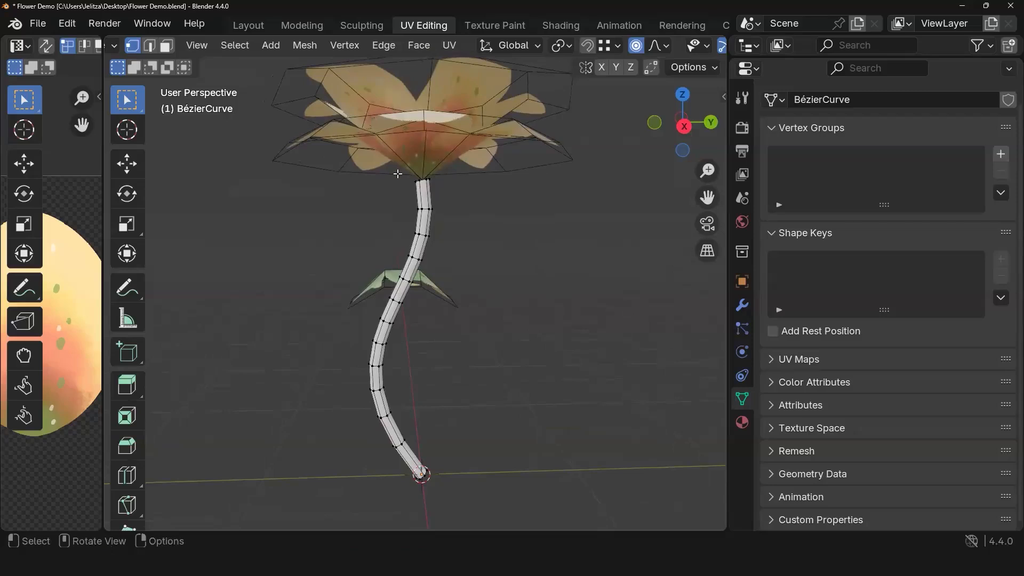
Step: Select the stem's upper vertices through the mesh and scale them to about 0.61 with a proportional size of about 0.83
{"action": "left_click_drag", "start_coordinate": [372, 154], "coordinate": [533, 207]}
{"action": "left_click_drag", "start_coordinate": [358, 150], "coordinate": [520, 259]}
{"action": "scroll", "coordinate": [705, 48], "scroll_direction": "down", "scroll_amount": 5}
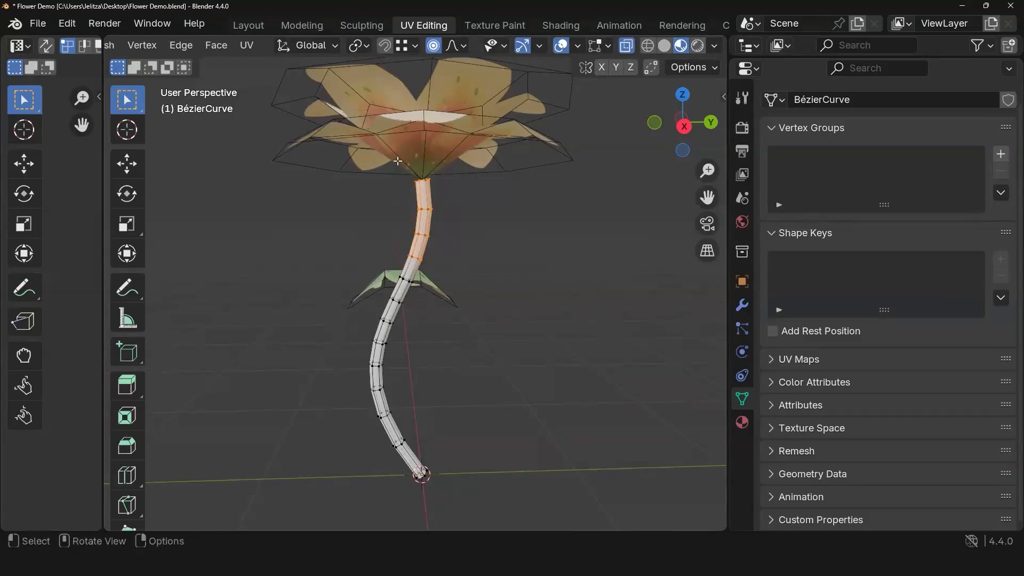
{"action": "left_click_drag", "start_coordinate": [384, 162], "coordinate": [469, 265]}
{"action": "key", "text": "s"}
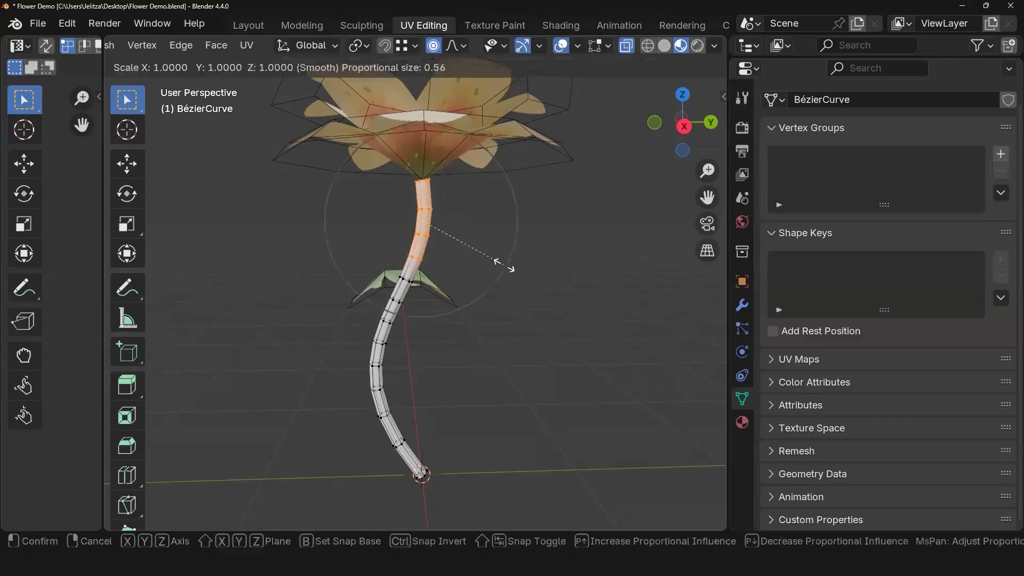
{"action": "scroll", "coordinate": [503, 265], "scroll_direction": "down", "scroll_amount": 3}
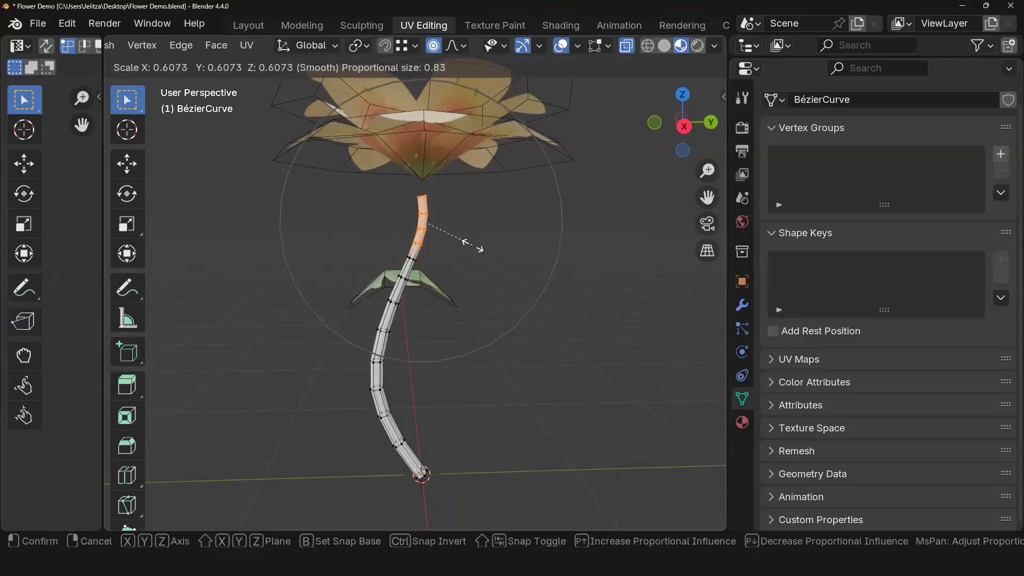
{"action": "left_click", "coordinate": [470, 244]}
Step: Move the tapered upper stem up about 0.098 m along Z to meet the flower's base
{"action": "key", "text": "g"}
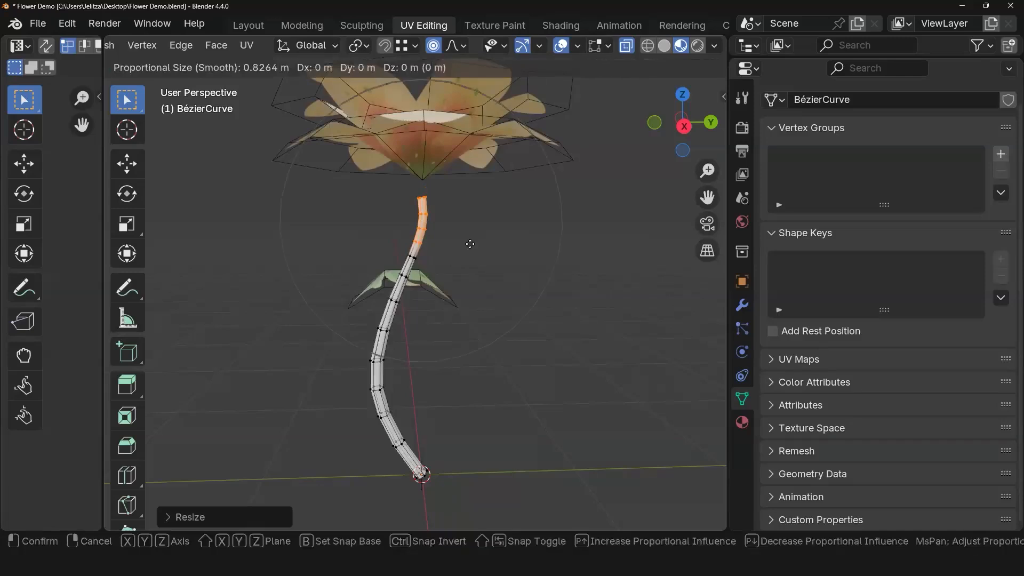
{"action": "key", "text": "z"}
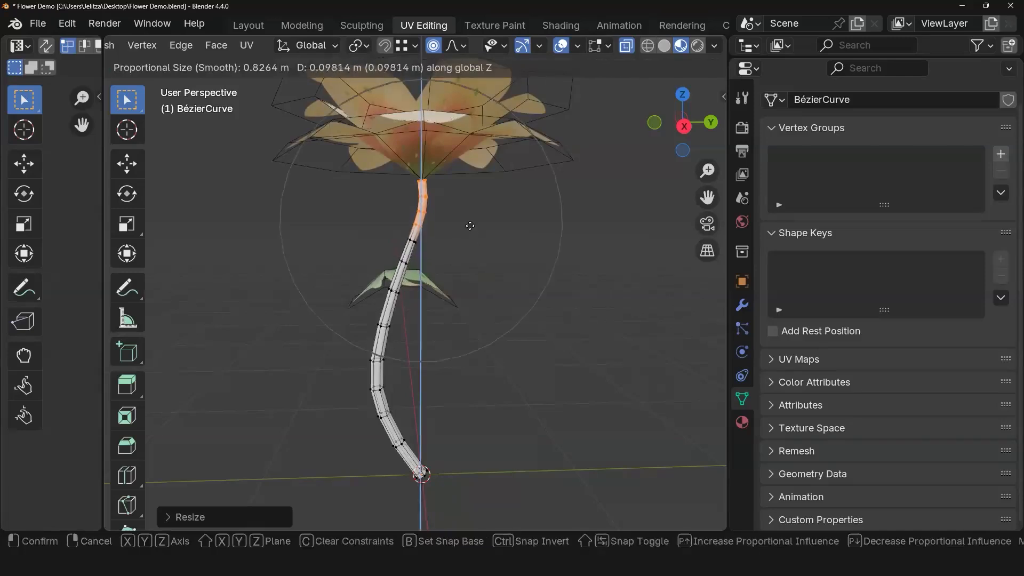
{"action": "left_click", "coordinate": [471, 225]}
Step: Thicken the stem's lower section by scaling its vertices to about 1.28 with proportional editing, and return to Object Mode
{"action": "middle_click_drag", "start_coordinate": [439, 258], "coordinate": [450, 356]}
{"action": "scroll", "coordinate": [482, 430], "scroll_direction": "down", "scroll_amount": 3}
{"action": "left_click_drag", "start_coordinate": [474, 430], "coordinate": [337, 319]}
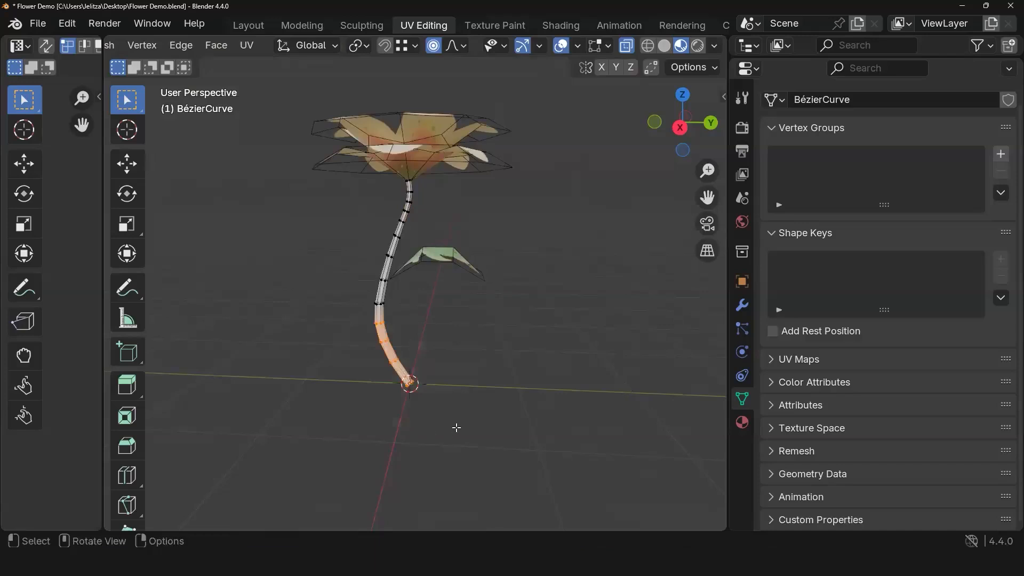
{"action": "middle_click_drag", "start_coordinate": [457, 427], "coordinate": [450, 429]}
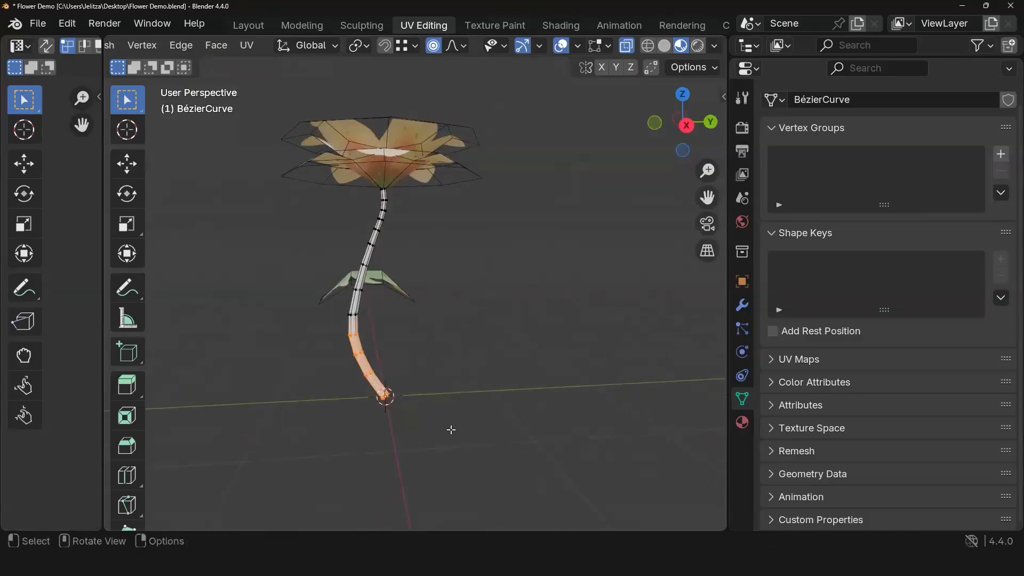
{"action": "key", "text": "s"}
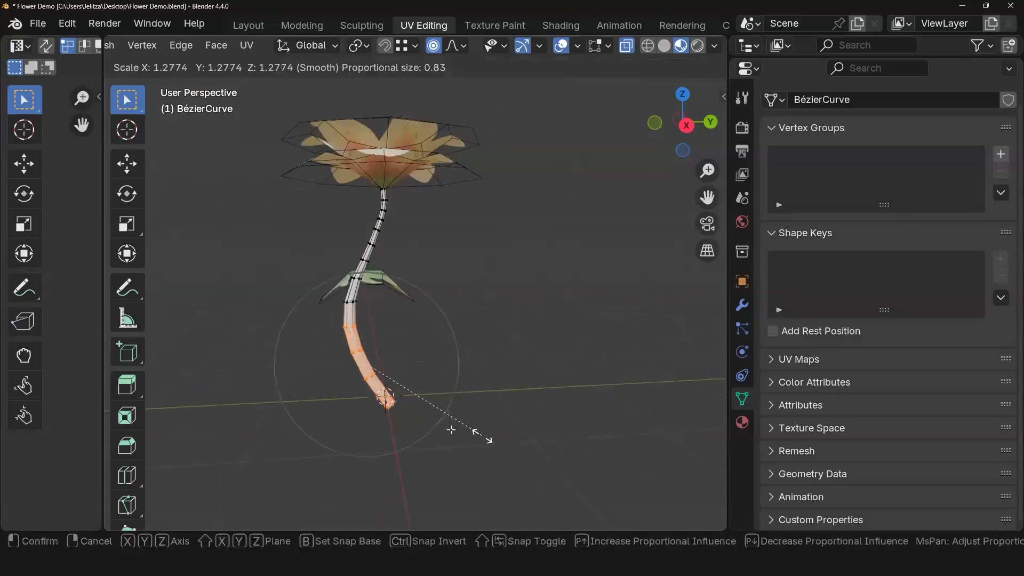
{"action": "left_click", "coordinate": [485, 437]}
{"action": "middle_click_drag", "start_coordinate": [486, 434], "coordinate": [534, 414]}
{"action": "middle_click_drag", "start_coordinate": [391, 349], "coordinate": [546, 398]}
{"action": "middle_click_drag", "start_coordinate": [256, 347], "coordinate": [471, 141]}
{"action": "key", "text": "Tab"}
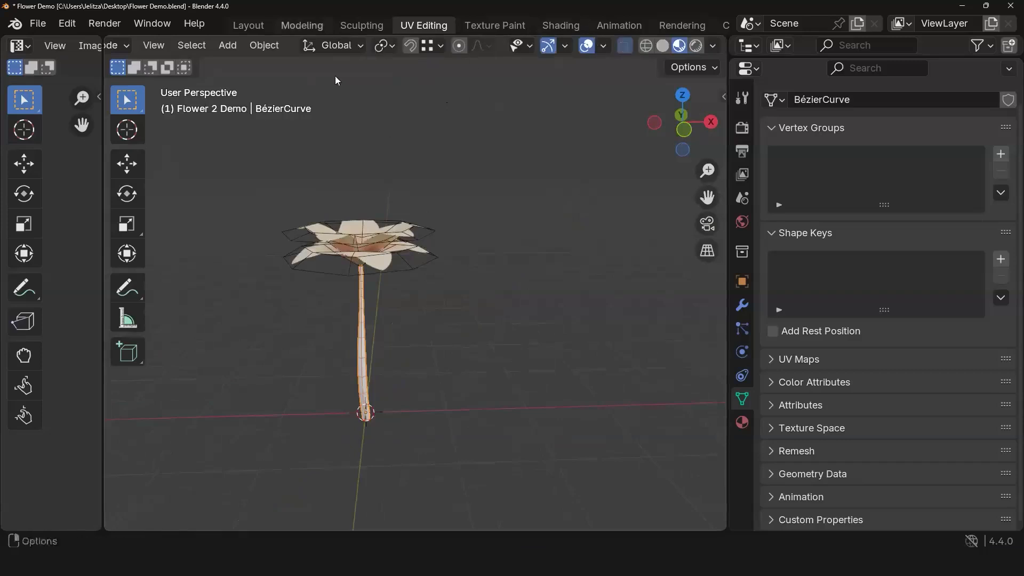
Step: Widen the UV editor and assign the existing Flower2_Masked material to the stem
{"action": "middle_click_drag", "start_coordinate": [515, 215], "coordinate": [494, 357]}
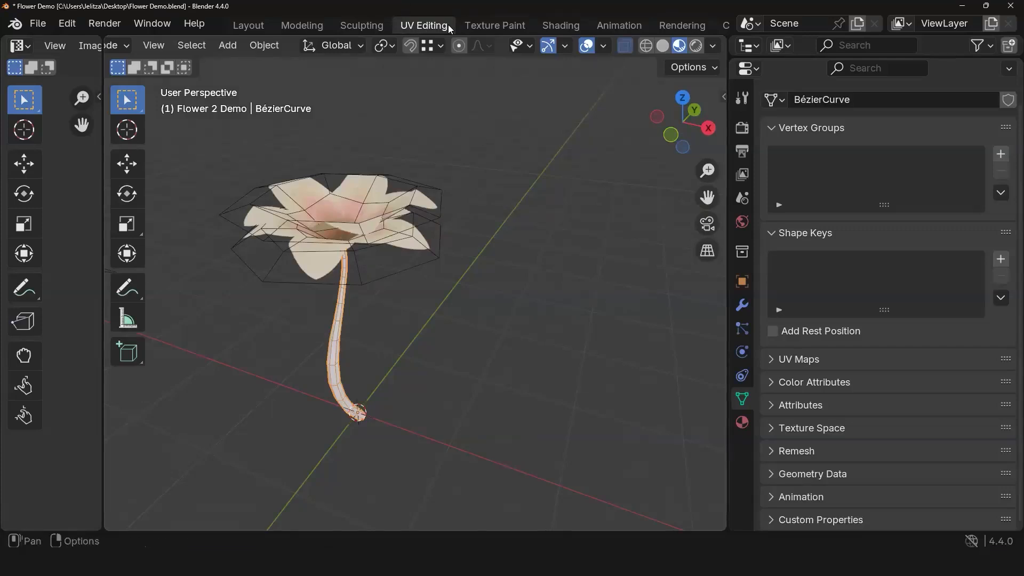
{"action": "left_click_drag", "start_coordinate": [103, 118], "coordinate": [301, 160]}
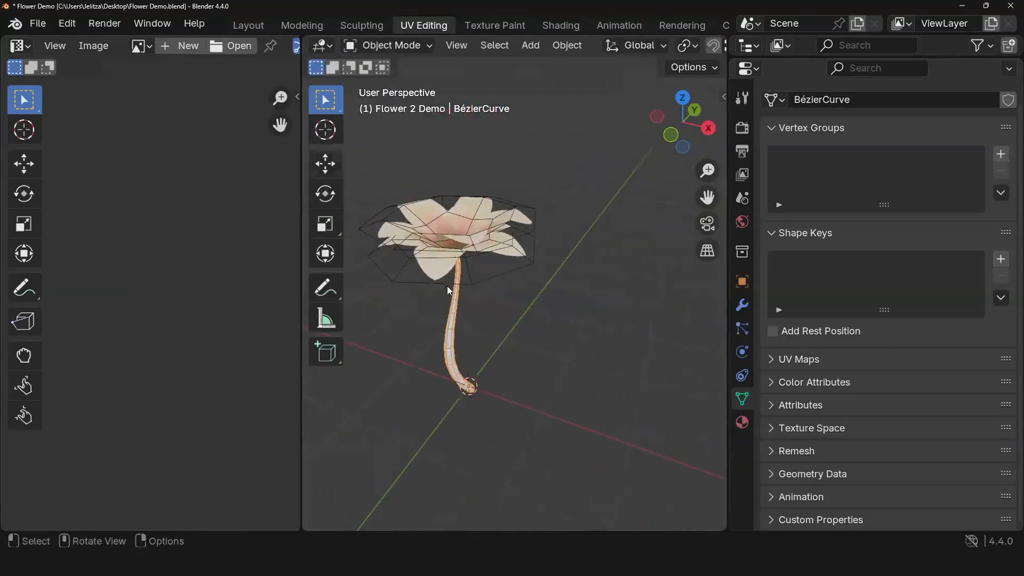
{"action": "left_click", "coordinate": [742, 422]}
{"action": "left_click", "coordinate": [773, 198]}
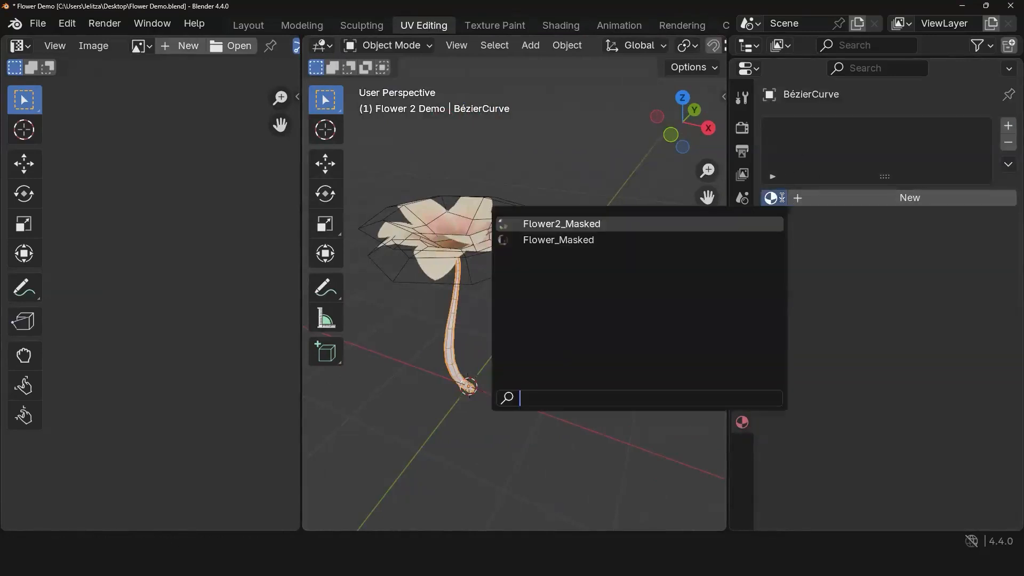
{"action": "left_click", "coordinate": [591, 227]}
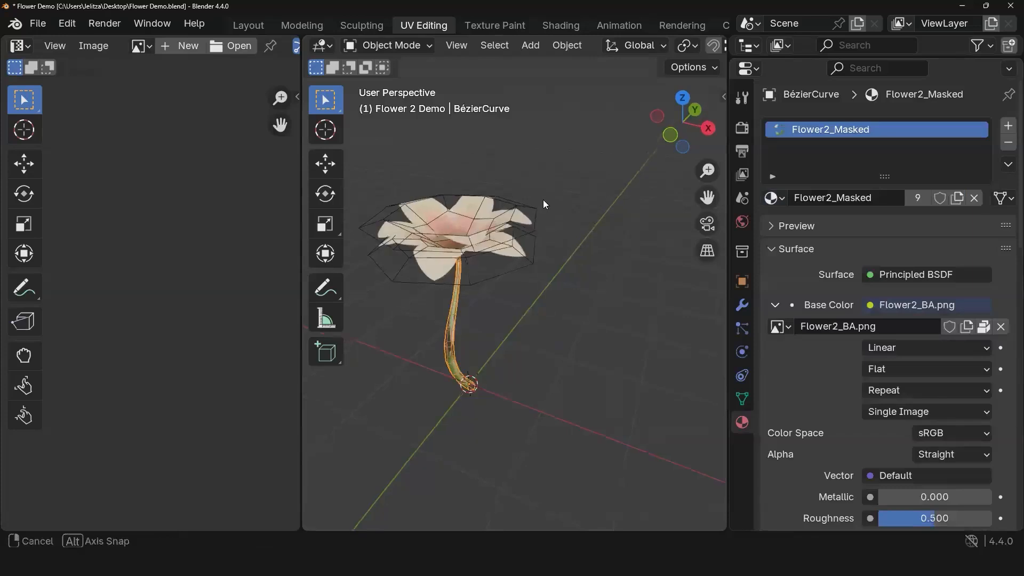
Step: Enter Edit Mode on the stem, enlarge the UV editor and select all UVs of the stem's lower section
{"action": "middle_click_drag", "start_coordinate": [542, 200], "coordinate": [478, 367]}
{"action": "key", "text": "Tab"}
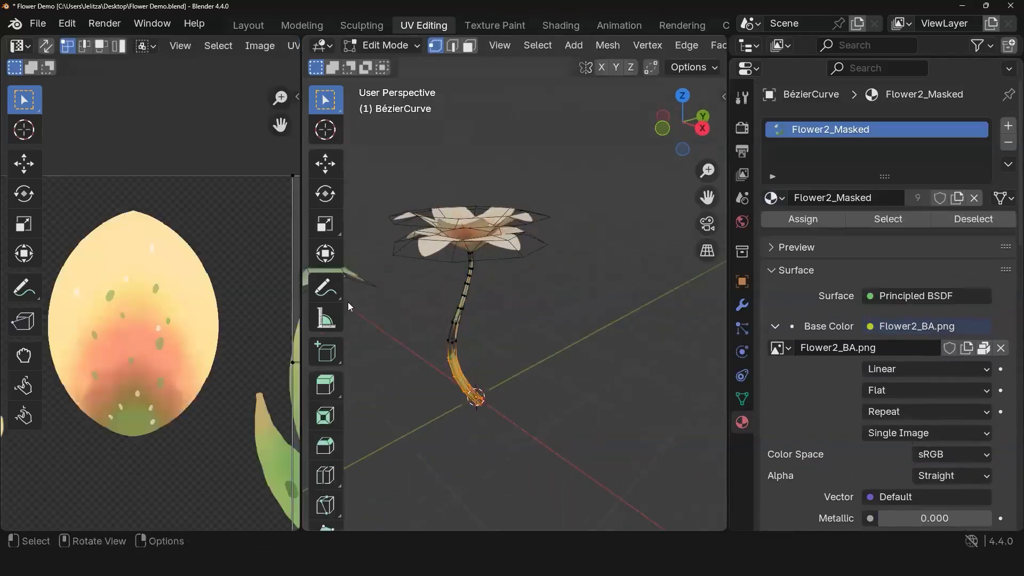
{"action": "left_click_drag", "start_coordinate": [303, 266], "coordinate": [604, 267]}
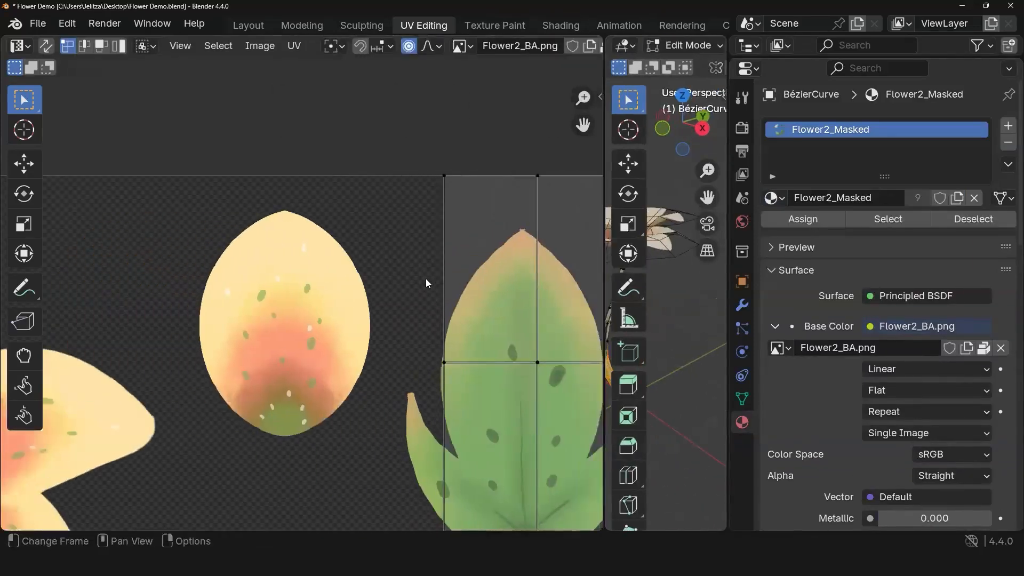
{"action": "scroll", "coordinate": [442, 288], "scroll_direction": "down", "scroll_amount": 5}
{"action": "middle_click_drag", "start_coordinate": [394, 259], "coordinate": [303, 214], "text": "shift"}
{"action": "scroll", "coordinate": [322, 299], "scroll_direction": "up", "scroll_amount": 3}
{"action": "scroll", "coordinate": [315, 283], "scroll_direction": "down", "scroll_amount": 3}
{"action": "left_click_drag", "start_coordinate": [194, 196], "coordinate": [385, 474]}
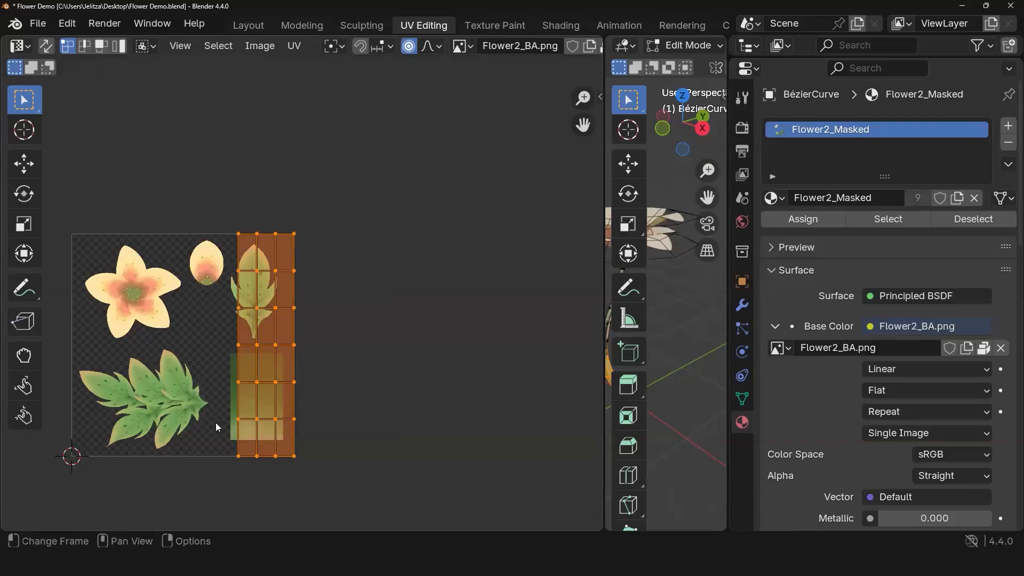
Step: Try to scale the selected stem UVs down and move them over the green gradient swatch of the texture
{"action": "scroll", "coordinate": [374, 368], "scroll_direction": "up", "scroll_amount": 2}
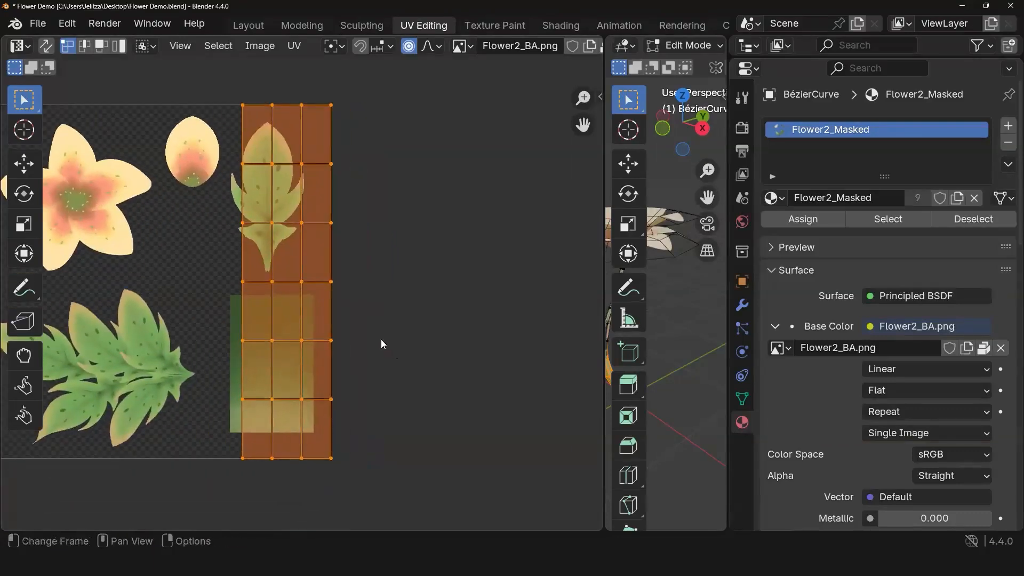
{"action": "key", "text": "s"}
{"action": "left_click", "coordinate": [332, 319]}
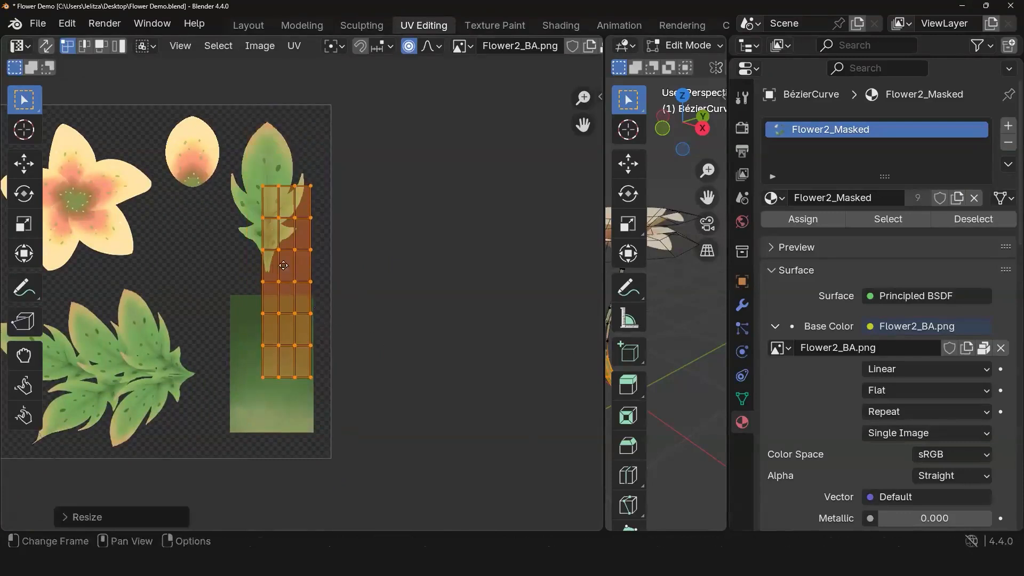
{"action": "key", "text": "g"}
{"action": "left_click", "coordinate": [338, 367]}
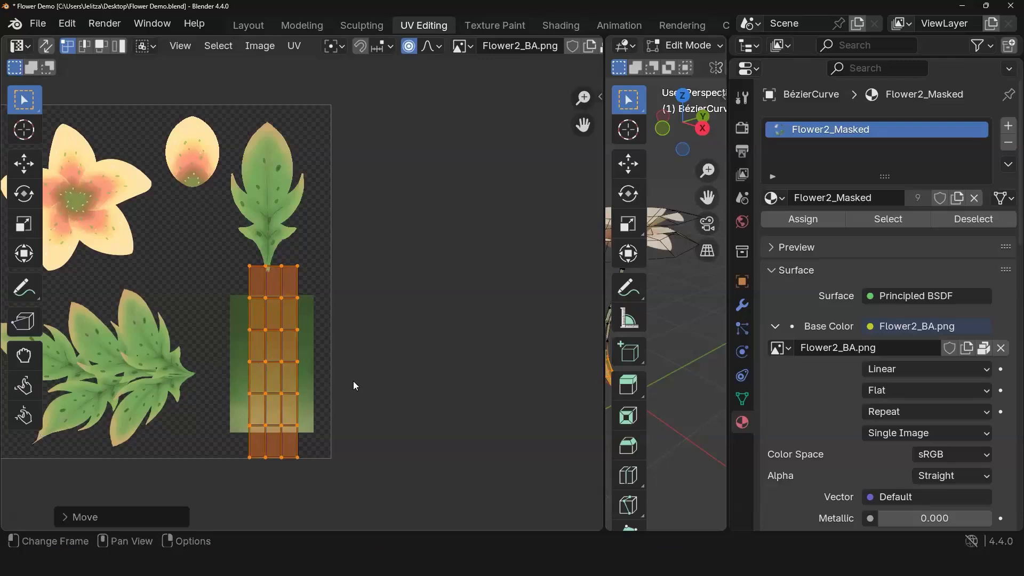
Step: Try to fit the stem UVs to the green swatch by scaling about 1.63 along X, reducing along Y and nudging them
{"action": "key", "text": "s"}
{"action": "key", "text": "x"}
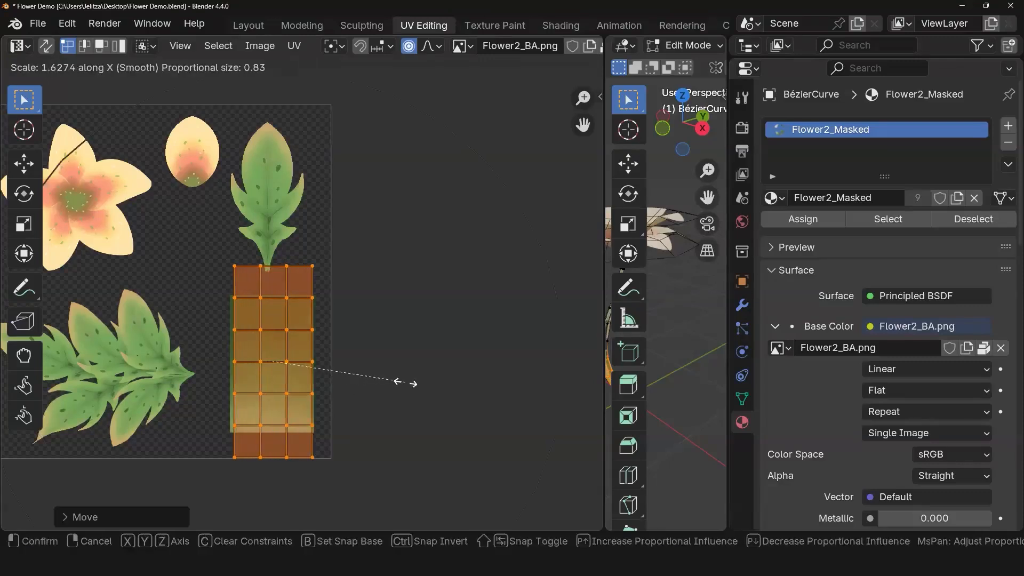
{"action": "left_click", "coordinate": [406, 384]}
{"action": "key", "text": "s"}
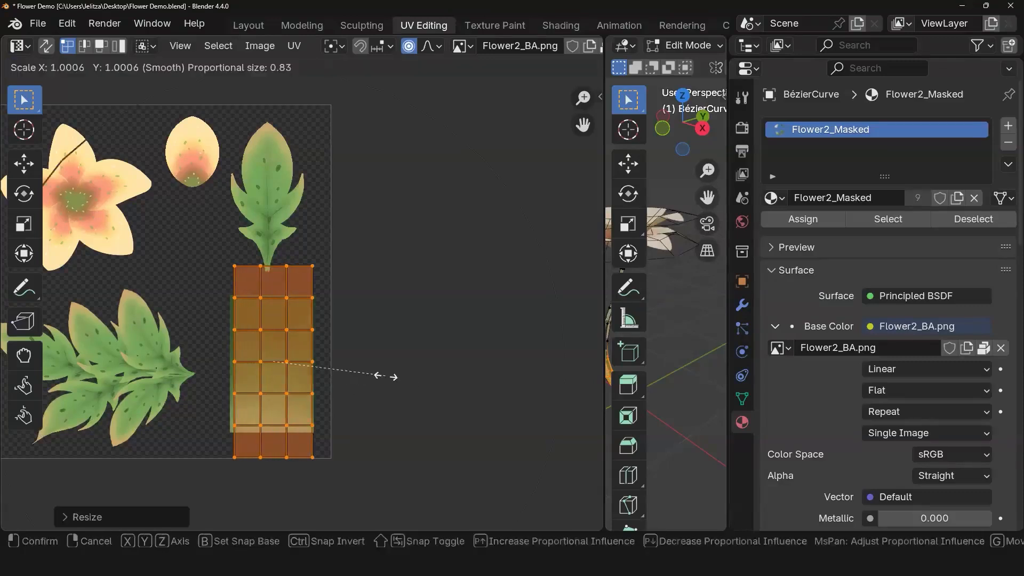
{"action": "key", "text": "y"}
{"action": "left_click", "coordinate": [352, 362]}
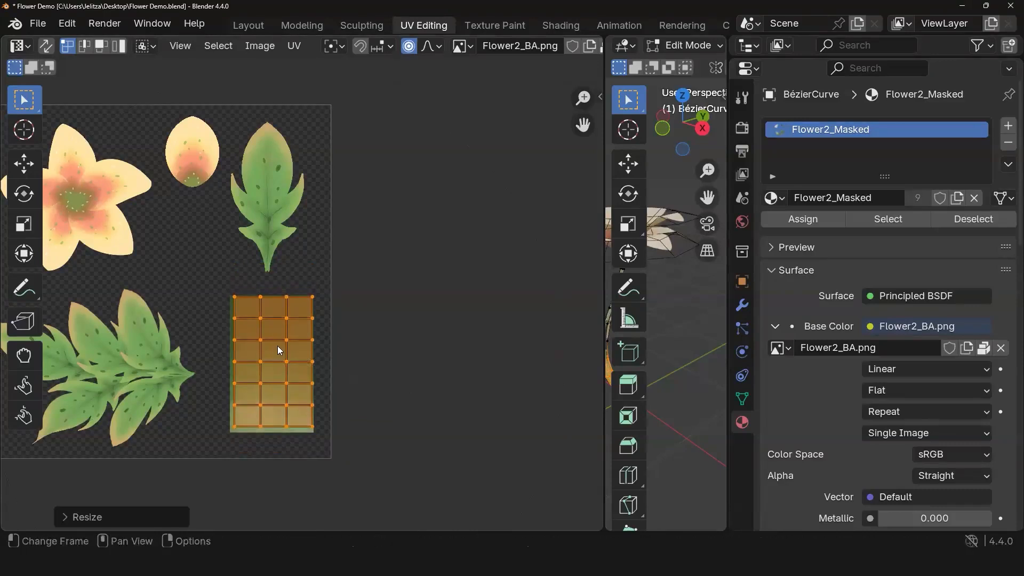
{"action": "key", "text": "g"}
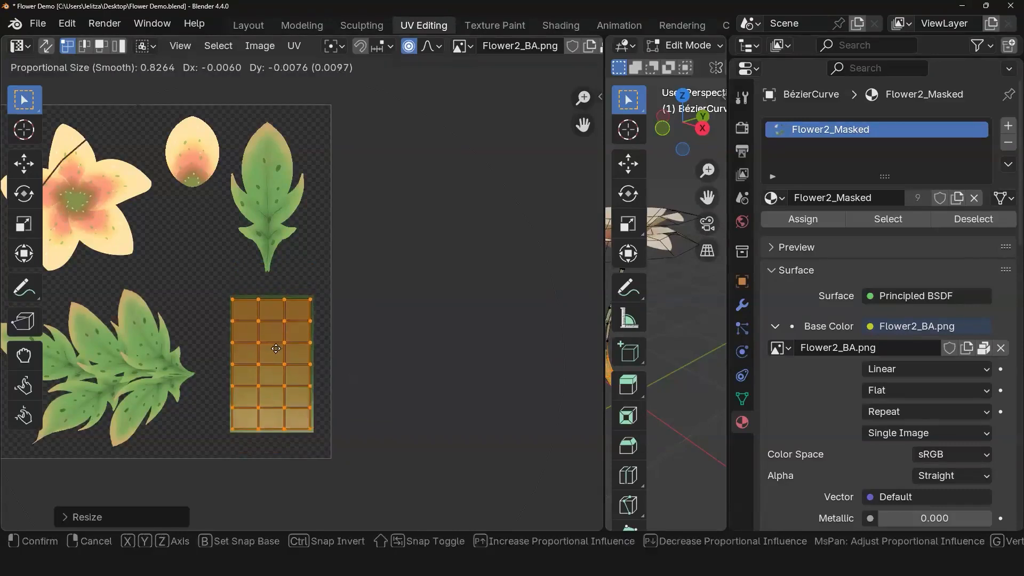
{"action": "left_click", "coordinate": [374, 359]}
Step: Enlarge the 3D view to inspect the partly selected stem, and undo the UV scaling and moving
{"action": "left_click_drag", "start_coordinate": [604, 302], "coordinate": [251, 303]}
{"action": "middle_click_drag", "start_coordinate": [533, 426], "coordinate": [498, 392]}
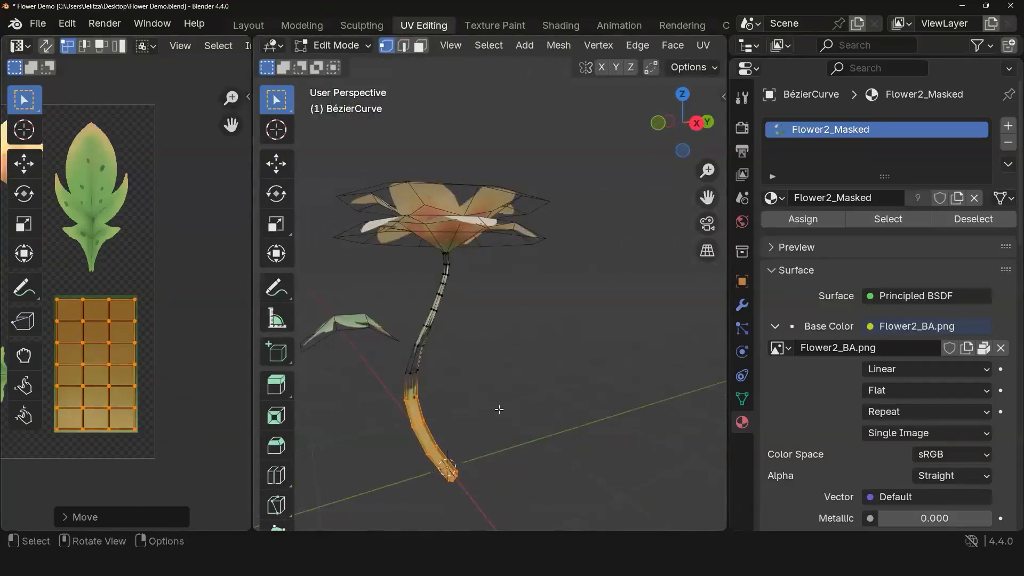
{"action": "scroll", "coordinate": [487, 419], "scroll_direction": "down", "scroll_amount": 3}
{"action": "key", "text": "ctrl+z"}
{"action": "key", "text": "ctrl+z"}
{"action": "key", "text": "ctrl+z"}
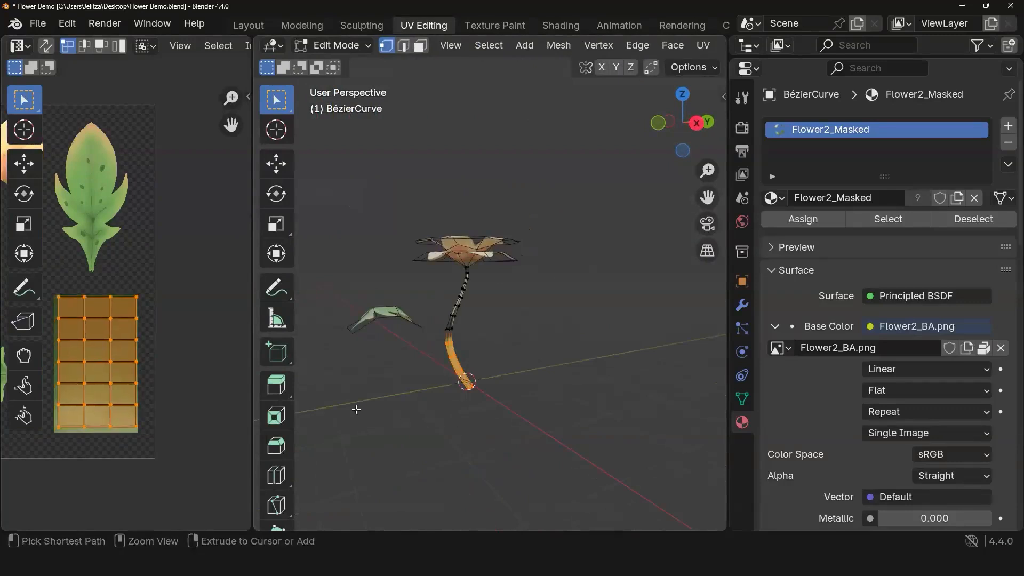
{"action": "key", "text": "ctrl+z"}
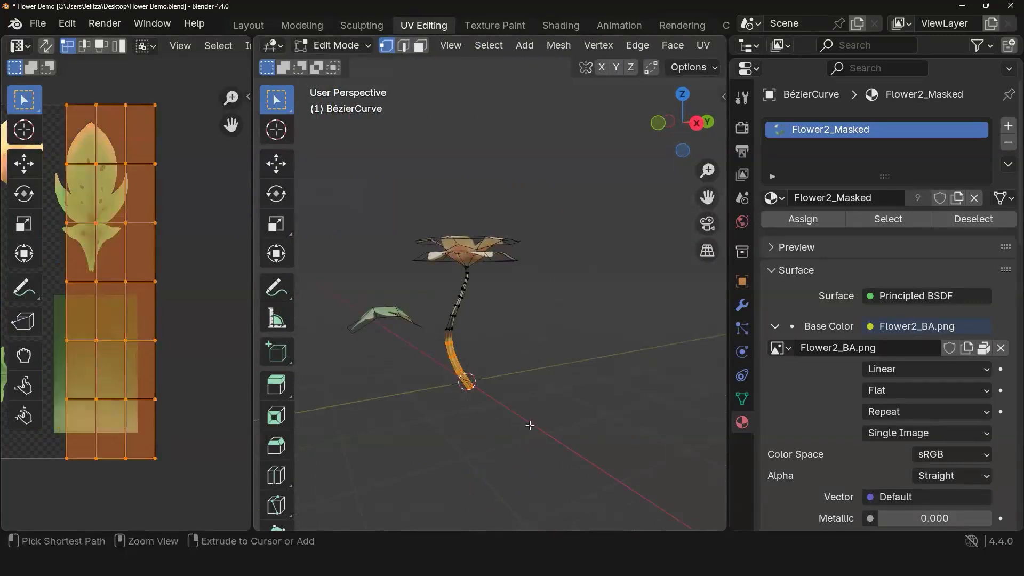
Step: Select the whole linked stem mesh, widen the UV editor and select all of the stem's UVs
{"action": "scroll", "coordinate": [499, 409], "scroll_direction": "up", "scroll_amount": 6}
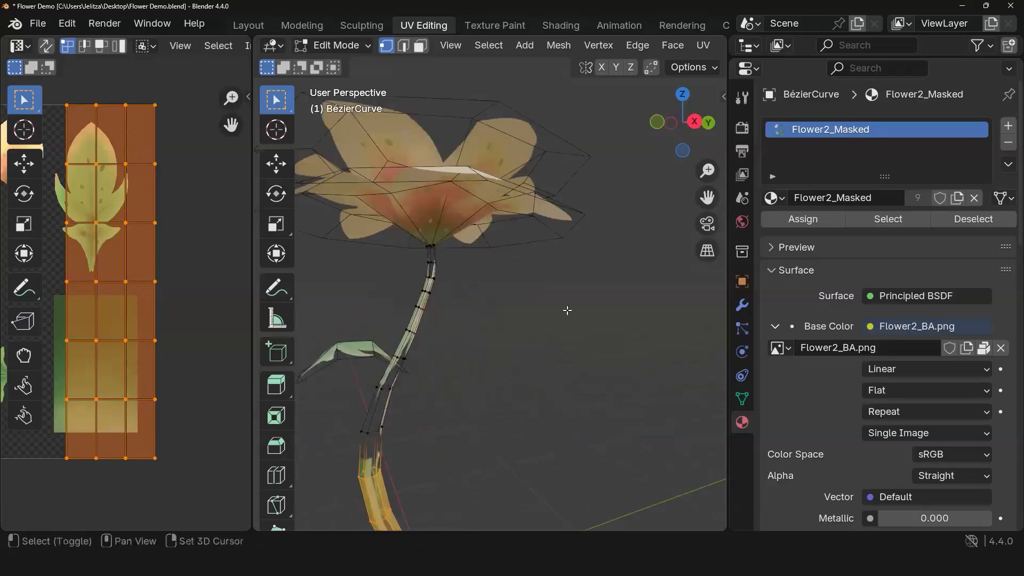
{"action": "middle_click_drag", "start_coordinate": [477, 397], "coordinate": [395, 420]}
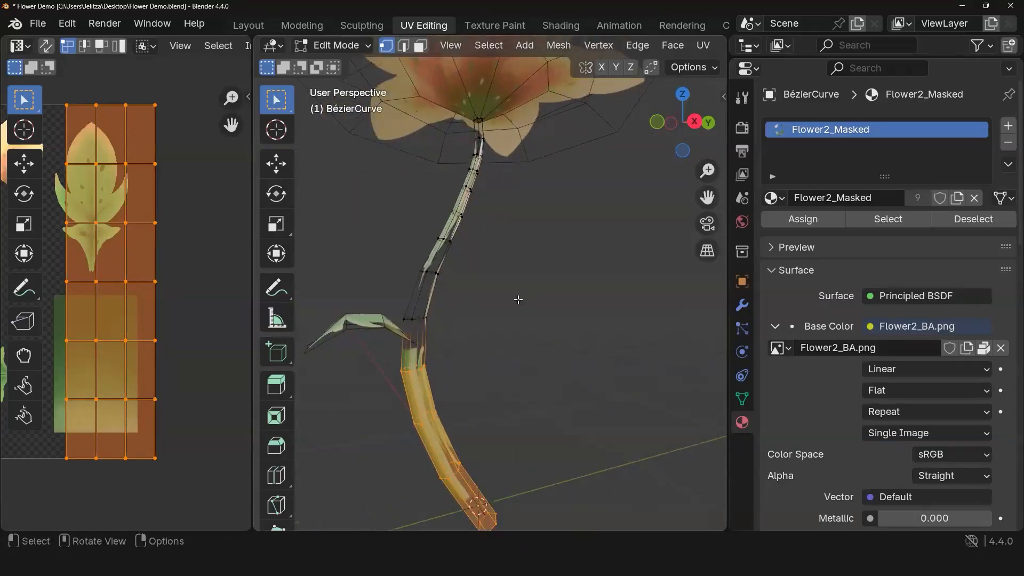
{"action": "middle_click_drag", "start_coordinate": [520, 292], "coordinate": [531, 399]}
{"action": "key", "text": "ctrl+l"}
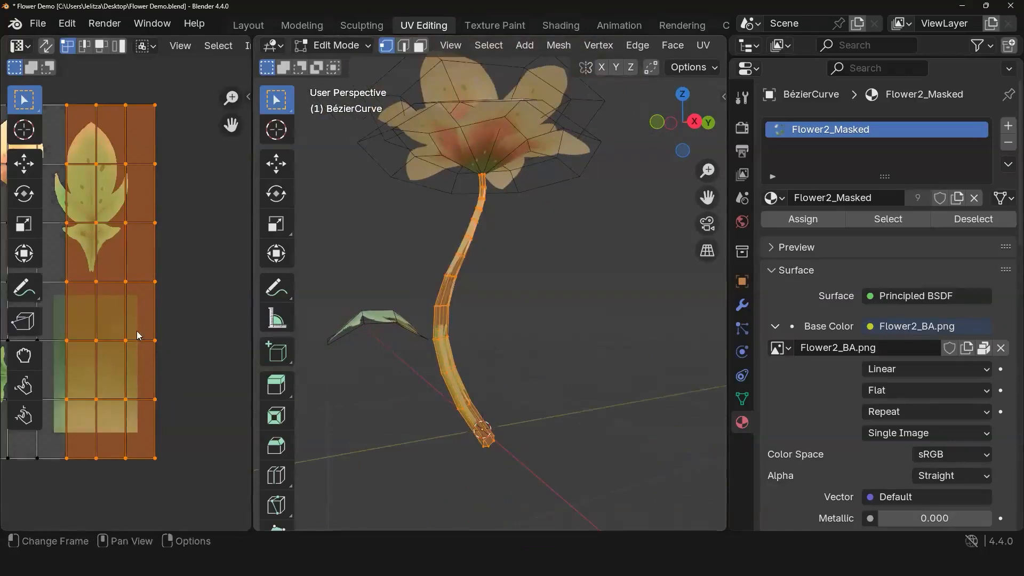
{"action": "scroll", "coordinate": [127, 335], "scroll_direction": "down", "scroll_amount": 6}
{"action": "scroll", "coordinate": [127, 337], "scroll_direction": "up", "scroll_amount": 3}
{"action": "middle_click_drag", "start_coordinate": [170, 337], "coordinate": [270, 369], "text": "shift"}
{"action": "left_click_drag", "start_coordinate": [253, 320], "coordinate": [488, 331]}
{"action": "scroll", "coordinate": [344, 392], "scroll_direction": "up", "scroll_amount": 3}
{"action": "middle_click_drag", "start_coordinate": [394, 380], "coordinate": [349, 353], "text": "shift"}
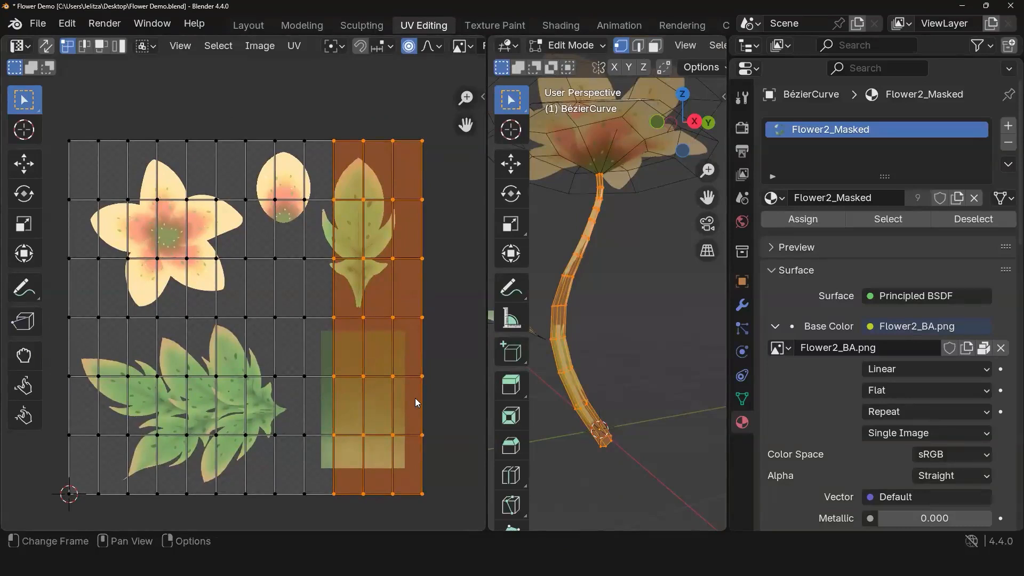
{"action": "key", "text": "a"}
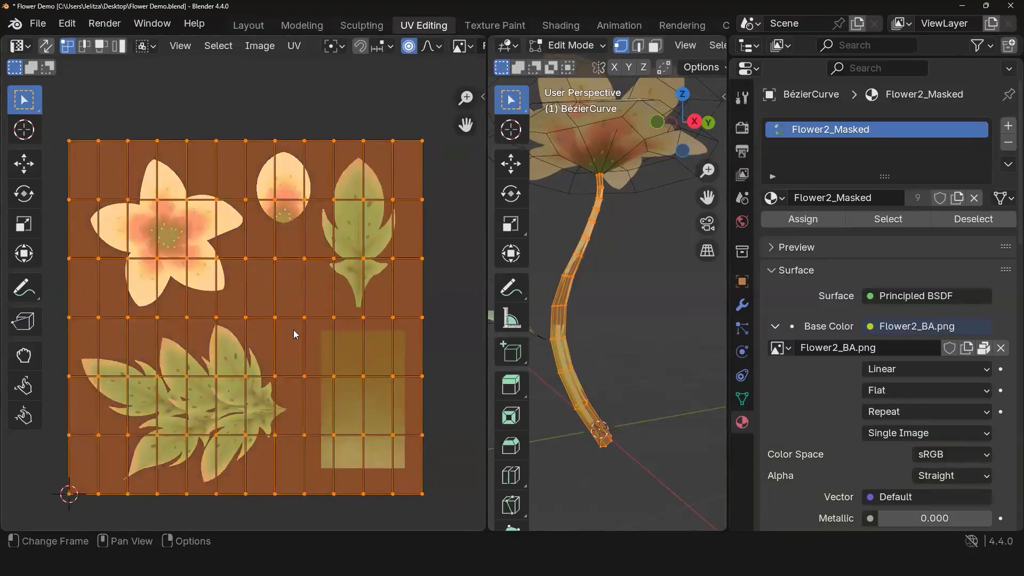
Step: Scale the stem UVs down to about 0.25 and move them onto the green gradient swatch of the texture
{"action": "key", "text": "g"}
{"action": "left_click", "coordinate": [441, 404]}
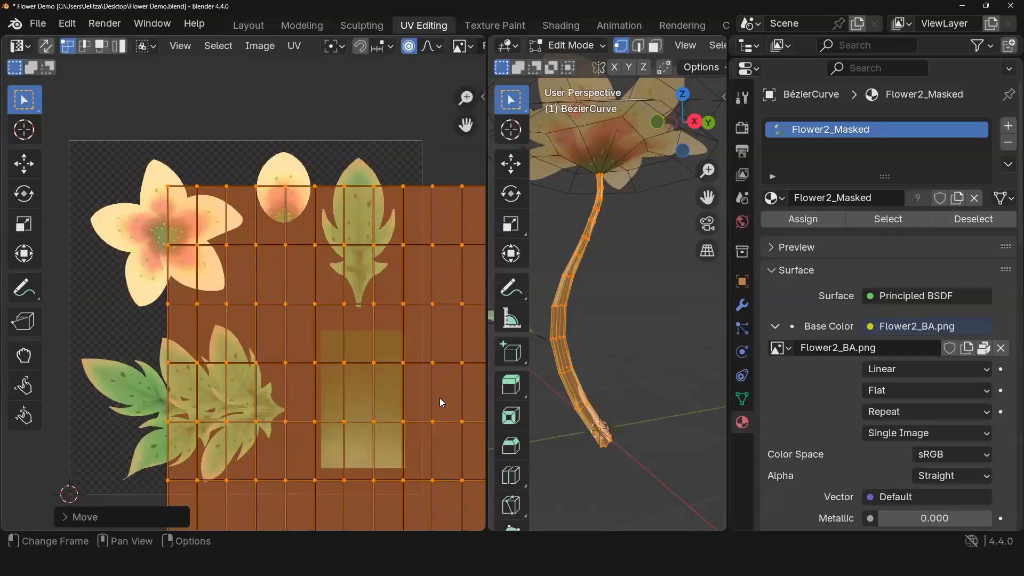
{"action": "key", "text": "s"}
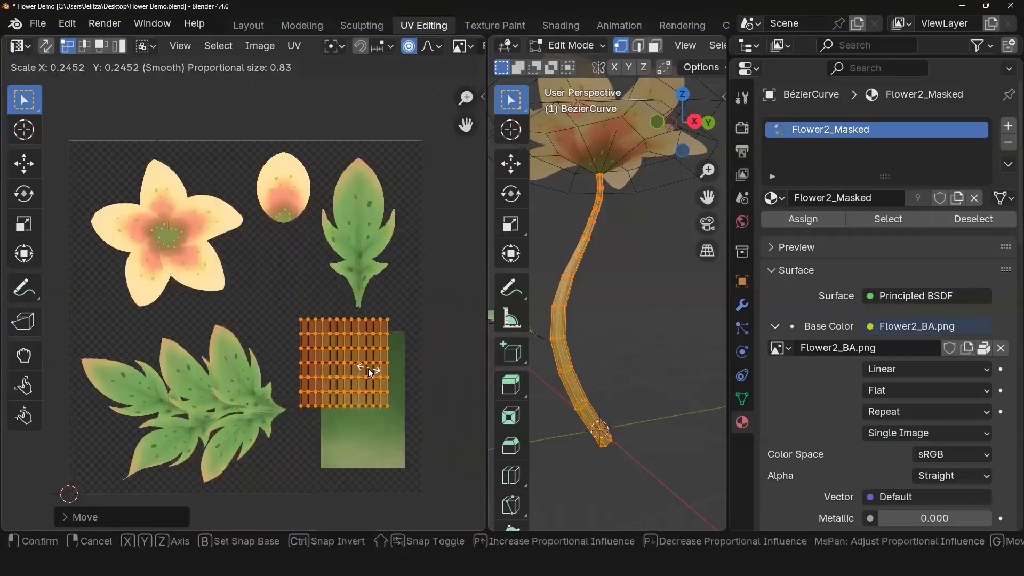
{"action": "left_click", "coordinate": [328, 361]}
{"action": "key", "text": "g"}
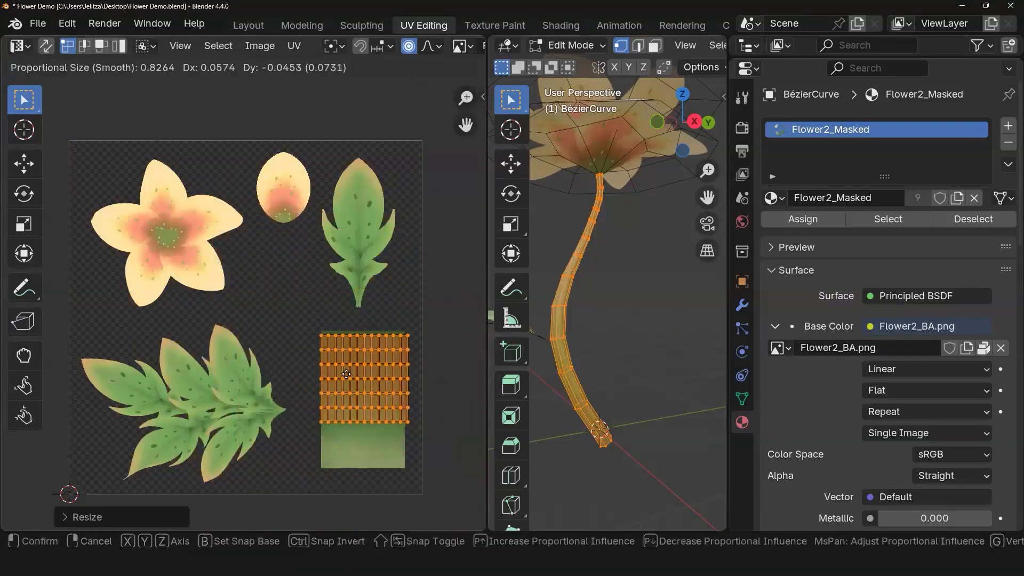
{"action": "left_click", "coordinate": [366, 383]}
Step: Fine-tune the scale of the stem UVs to the swatch's width and move them to its vertical middle
{"action": "key", "text": "s"}
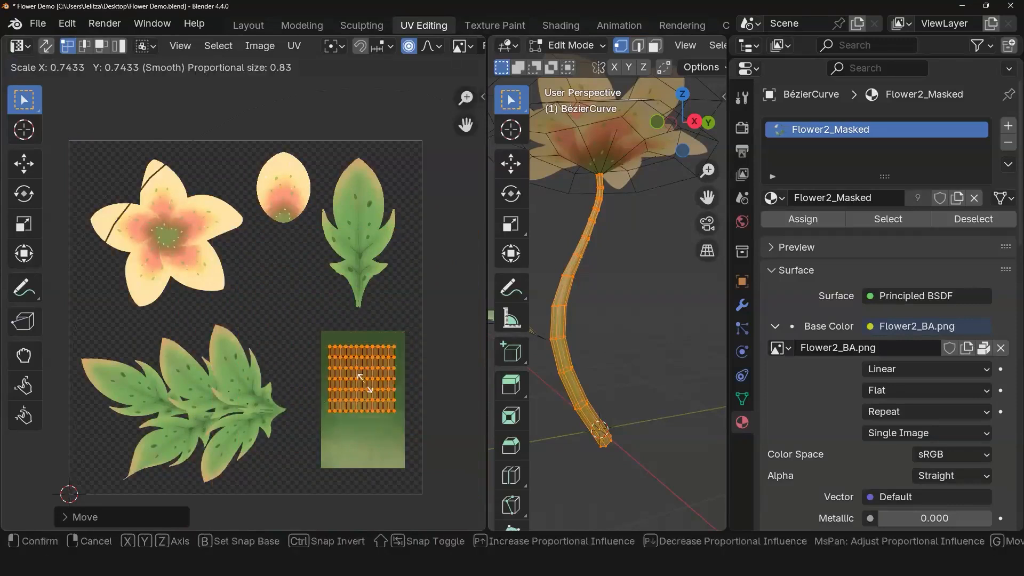
{"action": "left_click", "coordinate": [363, 382]}
{"action": "key", "text": "g"}
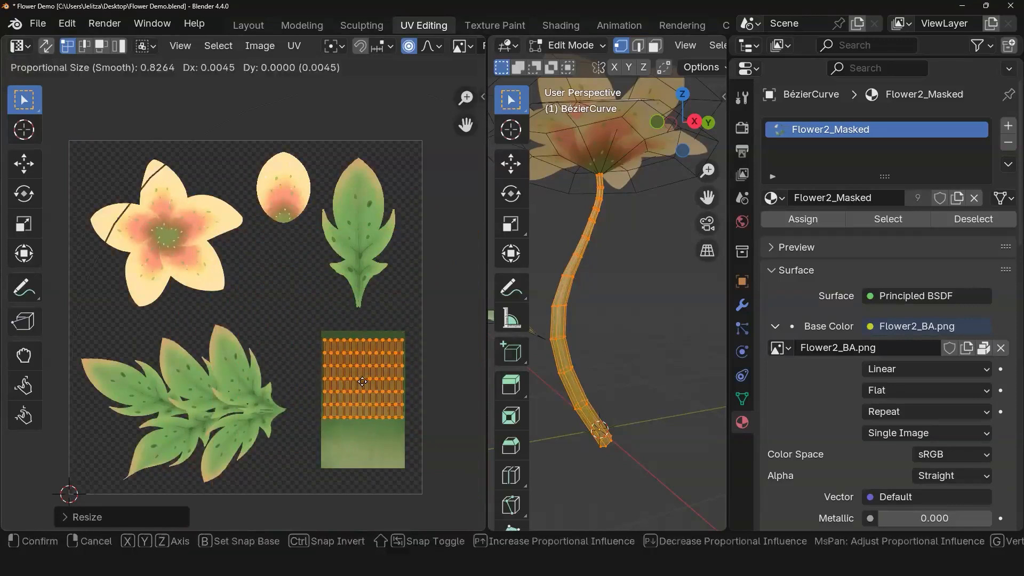
{"action": "left_click", "coordinate": [364, 385]}
{"action": "key", "text": "g"}
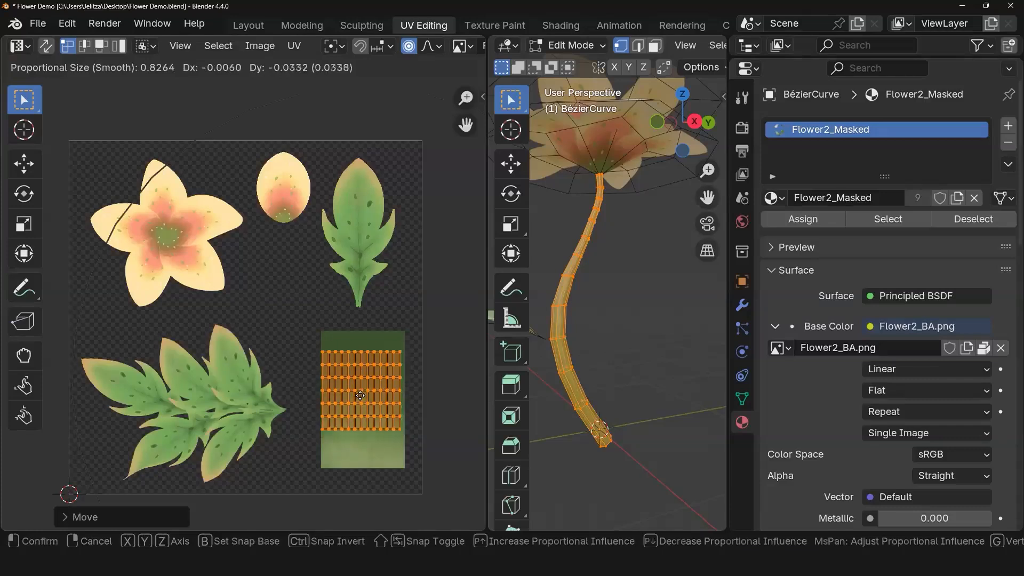
{"action": "left_click", "coordinate": [361, 394]}
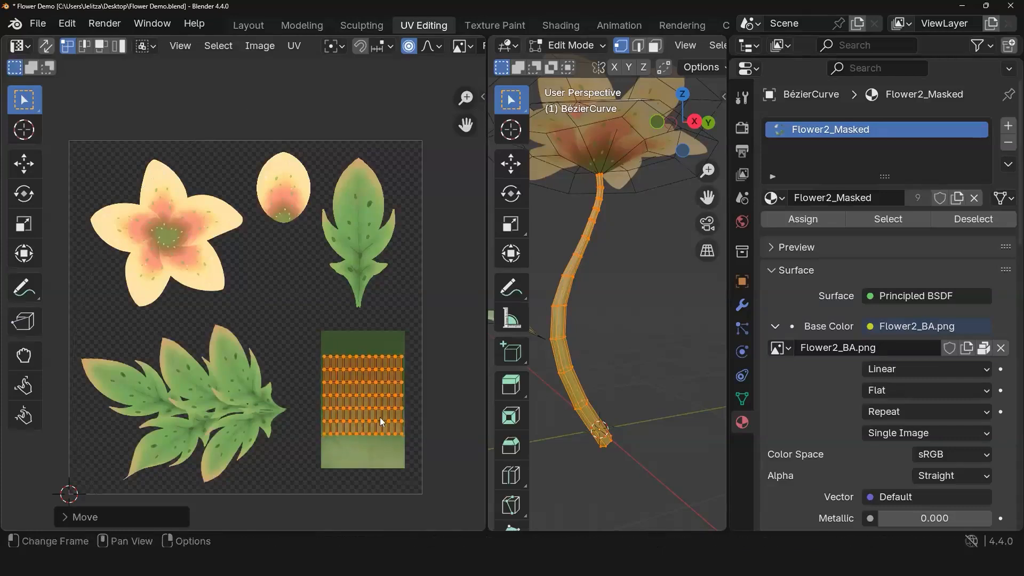
Step: Scale the stem UVs about 1.66 along Y and nudge them down to cover the swatch's full height
{"action": "key", "text": "s"}
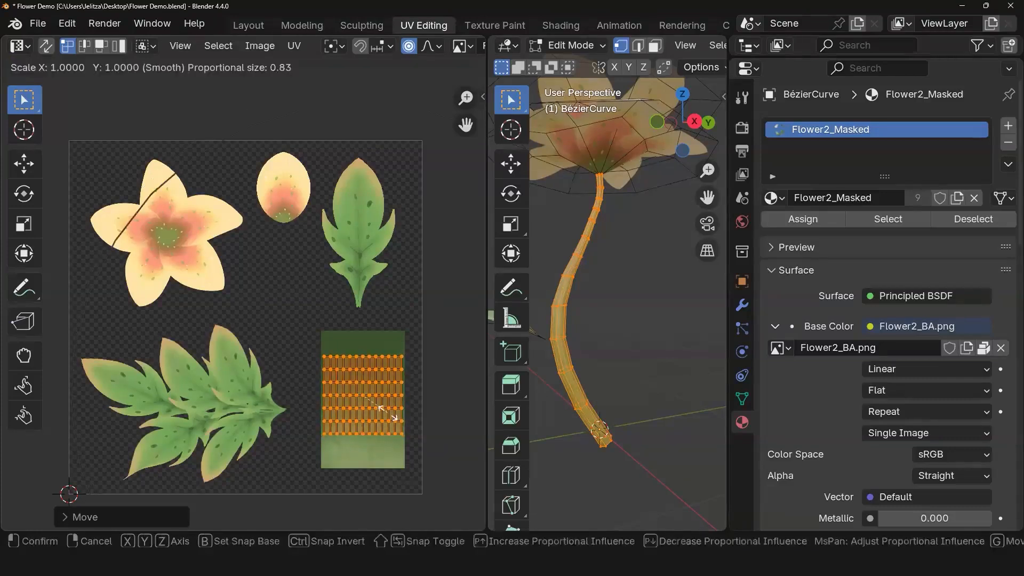
{"action": "key", "text": "y"}
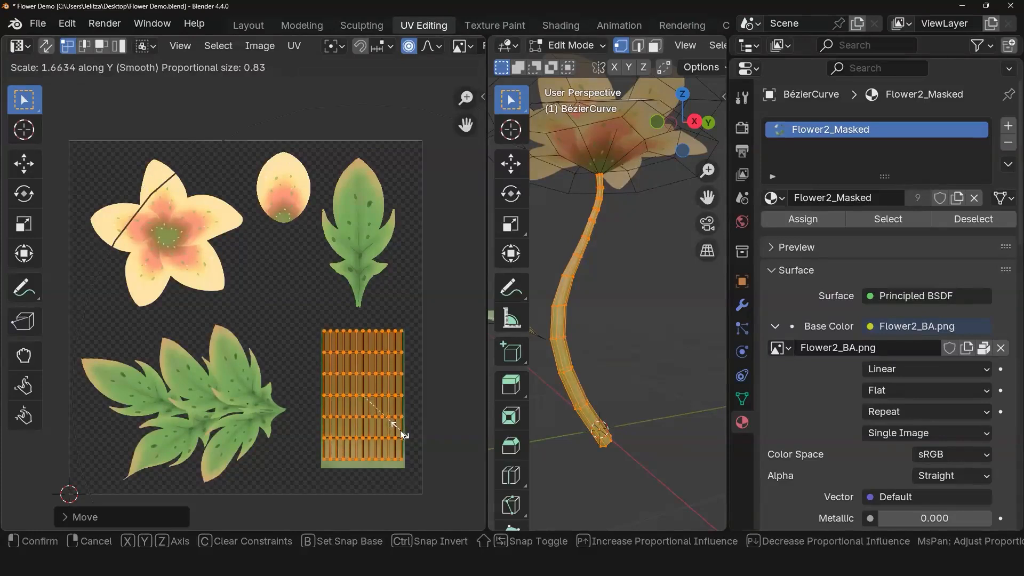
{"action": "left_click", "coordinate": [399, 429]}
{"action": "key", "text": "g"}
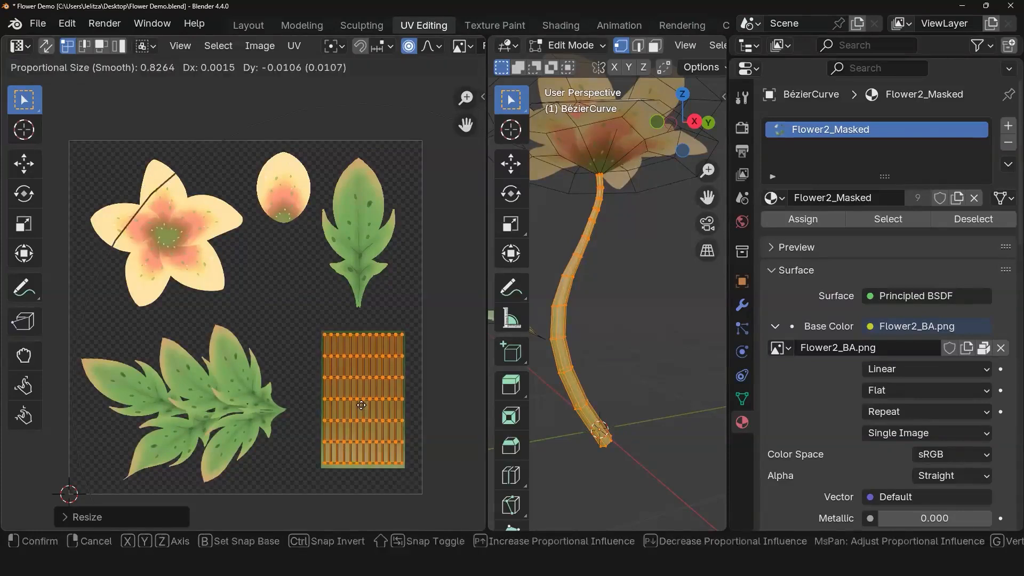
{"action": "left_click", "coordinate": [362, 409]}
Step: Deselect the stem and examine how the green gradient runs along its faces from several angles
{"action": "mouse_move", "coordinate": [647, 333]}
{"action": "middle_mouse_down"}
{"action": "mouse_move", "coordinate": [709, 336]}
{"action": "mouse_move", "coordinate": [560, 338]}
{"action": "mouse_move", "coordinate": [672, 345]}
{"action": "mouse_move", "coordinate": [570, 331]}
{"action": "mouse_move", "coordinate": [640, 352]}
{"action": "middle_mouse_up"}
{"action": "left_click", "coordinate": [644, 337]}
{"action": "scroll", "coordinate": [640, 352], "scroll_direction": "up", "scroll_amount": 5}
{"action": "middle_click_drag", "start_coordinate": [679, 386], "coordinate": [555, 152], "text": "shift"}
{"action": "scroll", "coordinate": [612, 324], "scroll_direction": "up", "scroll_amount": 3}
{"action": "scroll", "coordinate": [597, 395], "scroll_direction": "down", "scroll_amount": 6}
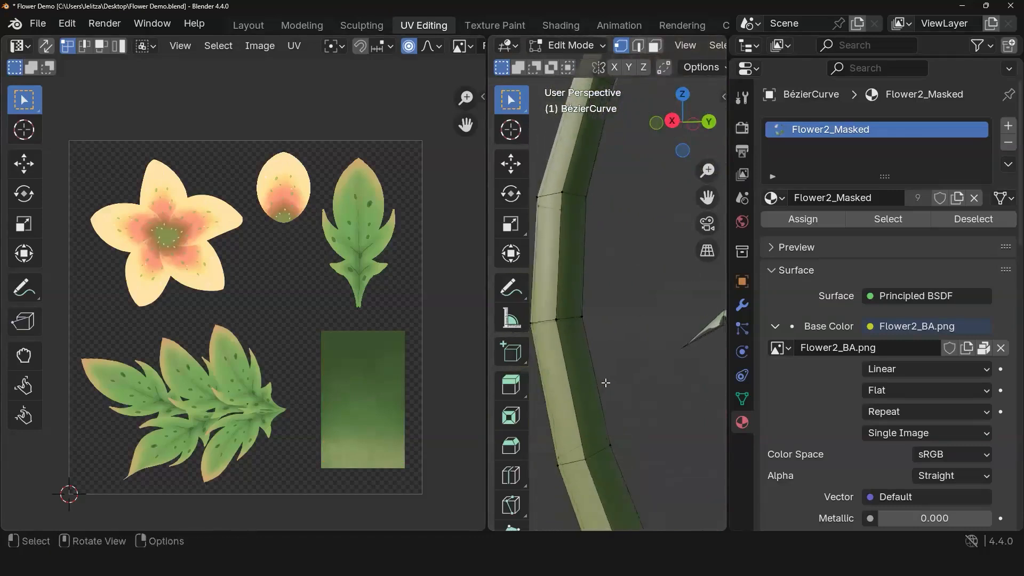
{"action": "middle_click_drag", "start_coordinate": [611, 378], "coordinate": [427, 335]}
{"action": "middle_click_drag", "start_coordinate": [639, 356], "coordinate": [568, 371]}
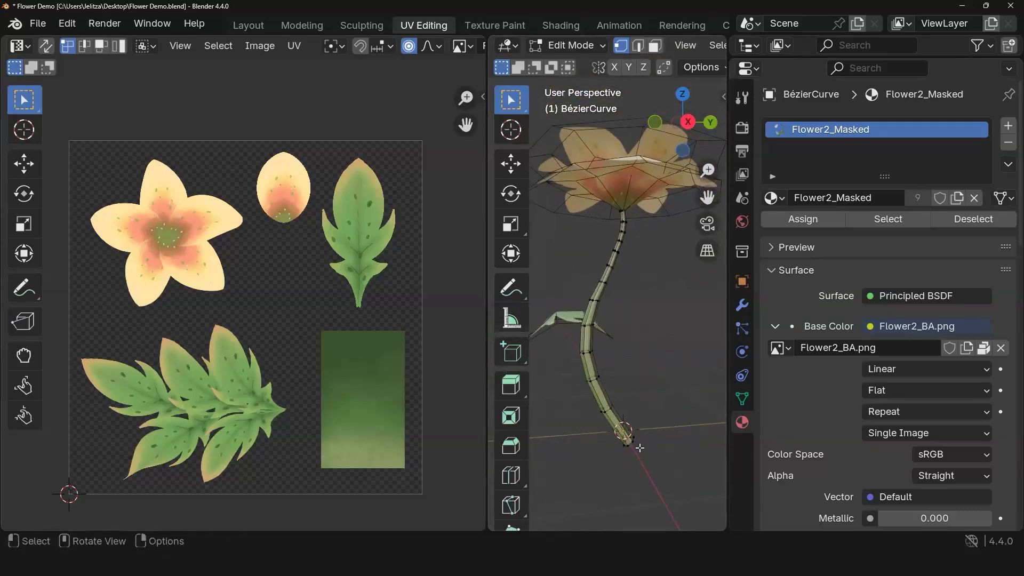
Step: Select the linked stem mesh again and rotate its UVs by 90 degrees
{"action": "key", "text": "l"}
{"action": "type", "text": "r"}
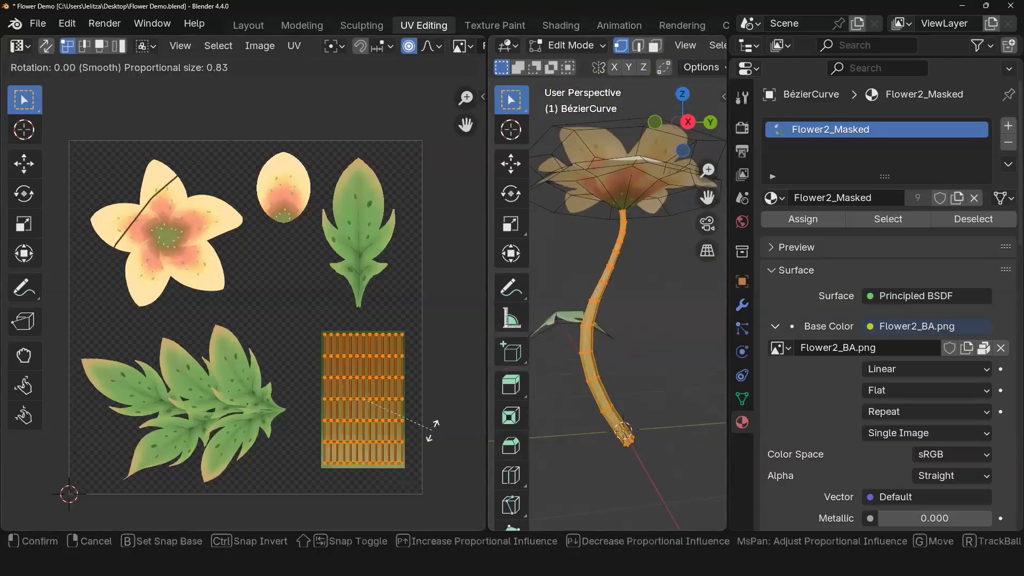
{"action": "type", "text": "90"}
{"action": "key", "text": "Return"}
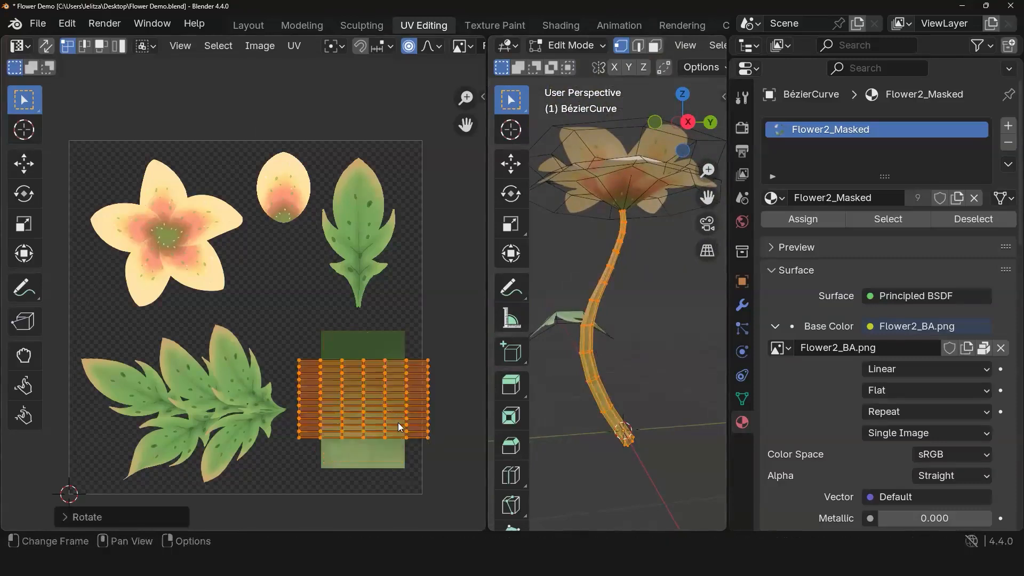
Step: Narrow the rotated stem UVs along X to the swatch's width and scale them about 1.72 along Y to its height
{"action": "key", "text": "s"}
{"action": "key", "text": "x"}
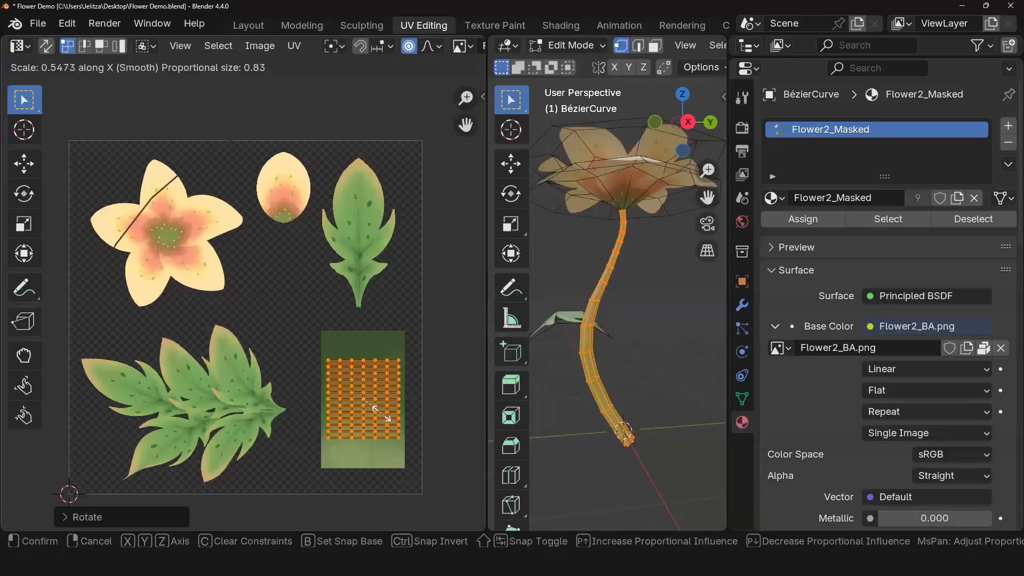
{"action": "left_click", "coordinate": [381, 419]}
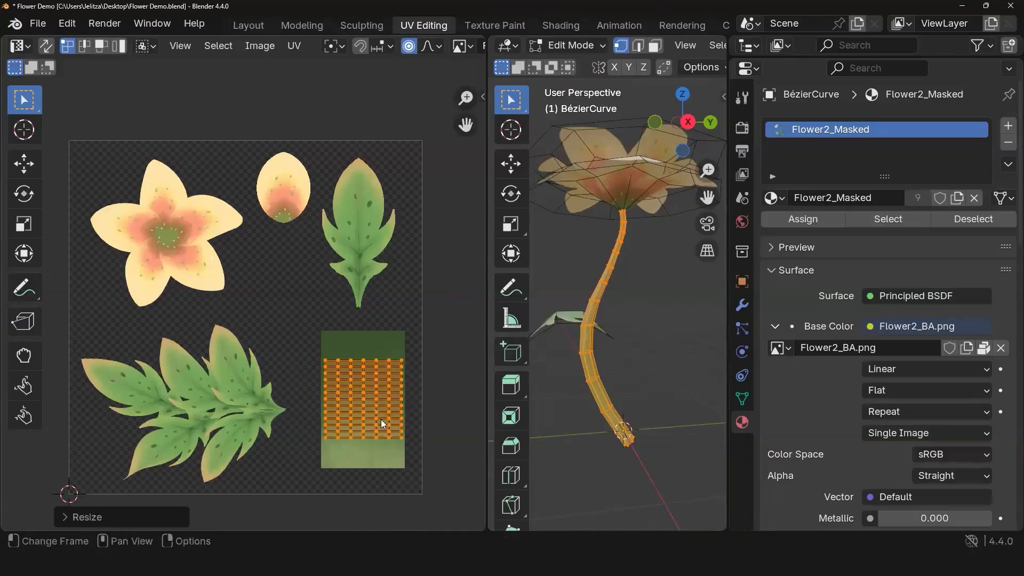
{"action": "key", "text": "s"}
{"action": "key", "text": "y"}
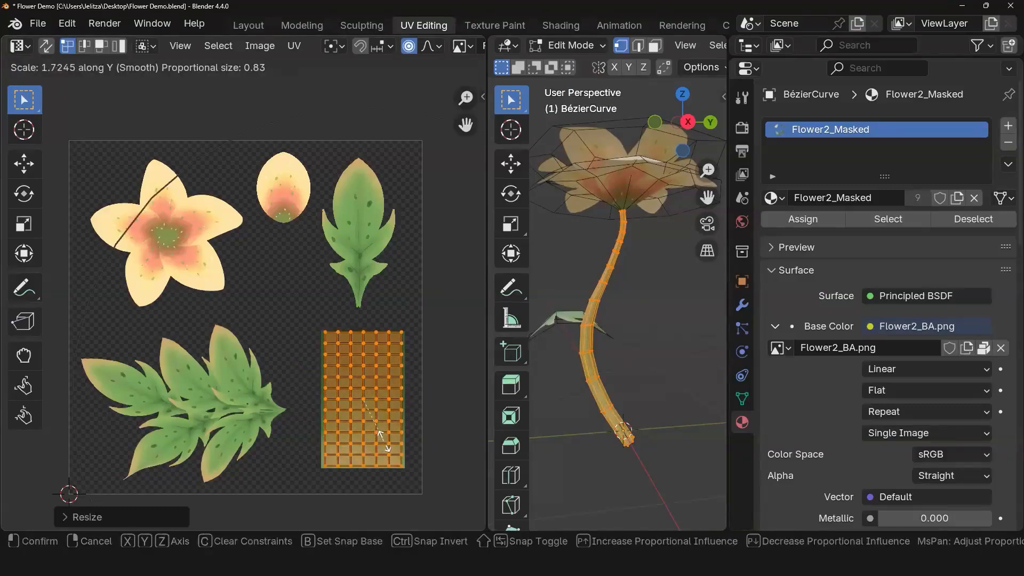
{"action": "left_click", "coordinate": [387, 447]}
{"action": "middle_click_drag", "start_coordinate": [635, 333], "coordinate": [450, 112]}
{"action": "left_click", "coordinate": [663, 348]}
Step: Switch to the Layout workspace and select the separate leaf plane beside the flower
{"action": "left_click", "coordinate": [247, 25]}
{"action": "middle_click_drag", "start_coordinate": [227, 149], "coordinate": [195, 243]}
{"action": "scroll", "coordinate": [373, 227], "scroll_direction": "down", "scroll_amount": 5}
{"action": "left_click", "coordinate": [431, 286]}
{"action": "scroll", "coordinate": [236, 286], "scroll_direction": "up", "scroll_amount": 5}
{"action": "middle_click_drag", "start_coordinate": [258, 355], "coordinate": [359, 458], "text": "shift"}
{"action": "scroll", "coordinate": [341, 356], "scroll_direction": "down", "scroll_amount": 3}
{"action": "middle_click_drag", "start_coordinate": [353, 405], "coordinate": [231, 325]}
{"action": "scroll", "coordinate": [354, 366], "scroll_direction": "down", "scroll_amount": 3}
{"action": "scroll", "coordinate": [232, 325], "scroll_direction": "down", "scroll_amount": 3}
{"action": "middle_click_drag", "start_coordinate": [357, 411], "coordinate": [538, 458], "text": "shift"}
{"action": "middle_click_drag", "start_coordinate": [234, 363], "coordinate": [242, 340]}
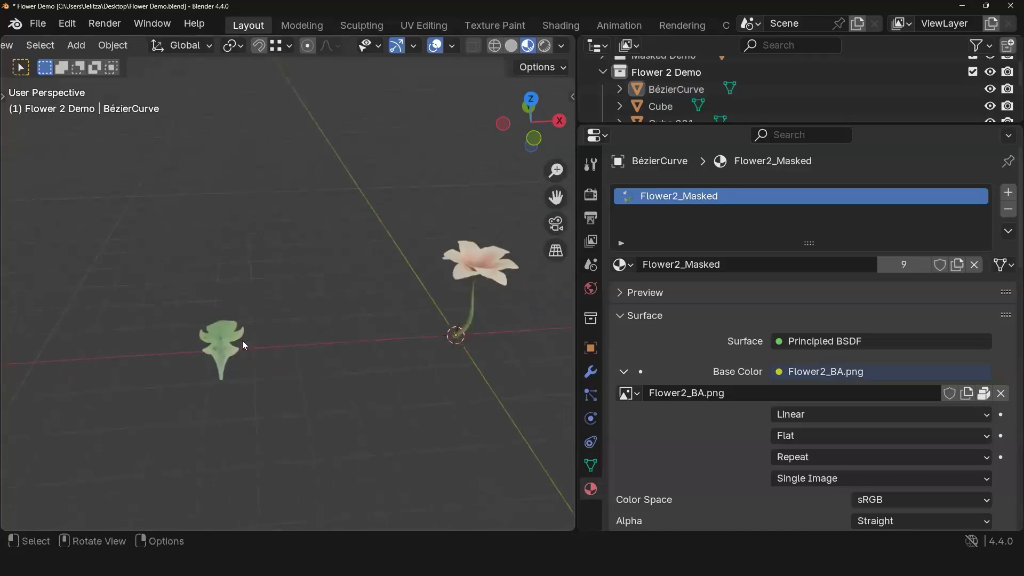
{"action": "scroll", "coordinate": [178, 407], "scroll_direction": "up", "scroll_amount": 2}
{"action": "left_click", "coordinate": [178, 407]}
{"action": "middle_click_drag", "start_coordinate": [360, 376], "coordinate": [207, 338]}
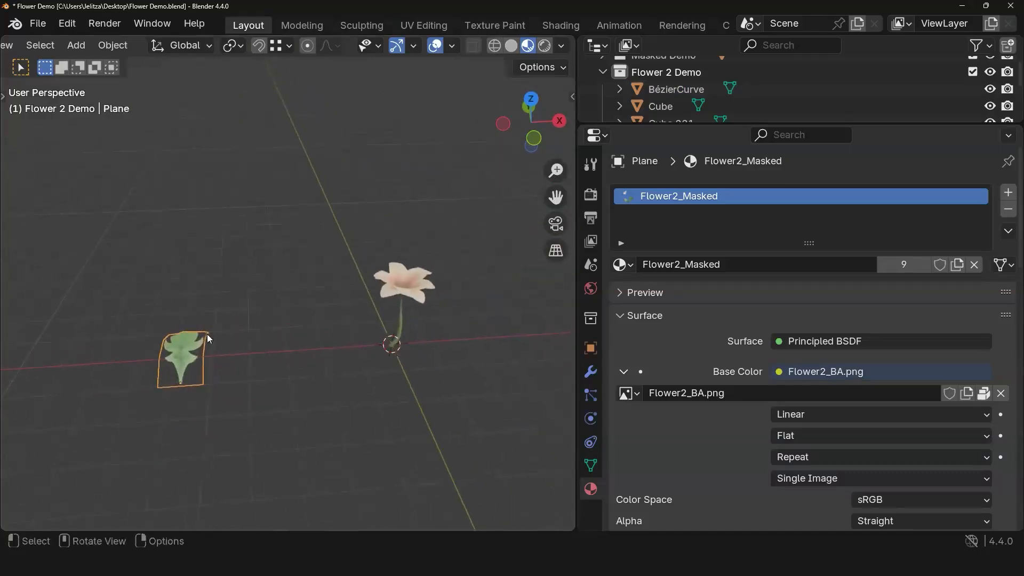
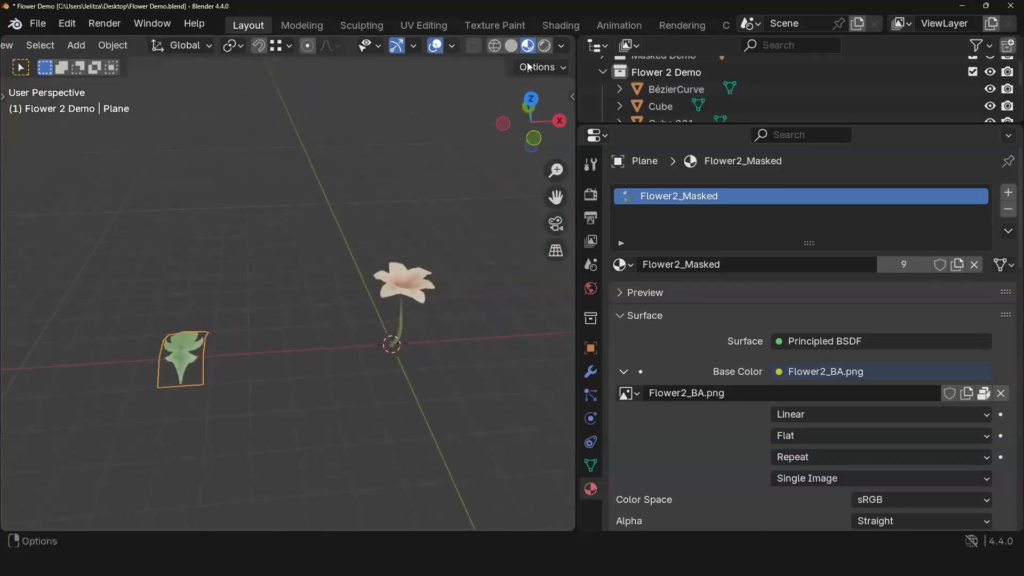
Step: Enable snapping and move the leaf plane so its base attaches to the flower's stem
{"action": "left_click", "coordinate": [259, 46]}
{"action": "middle_click_drag", "start_coordinate": [316, 254], "coordinate": [433, 305]}
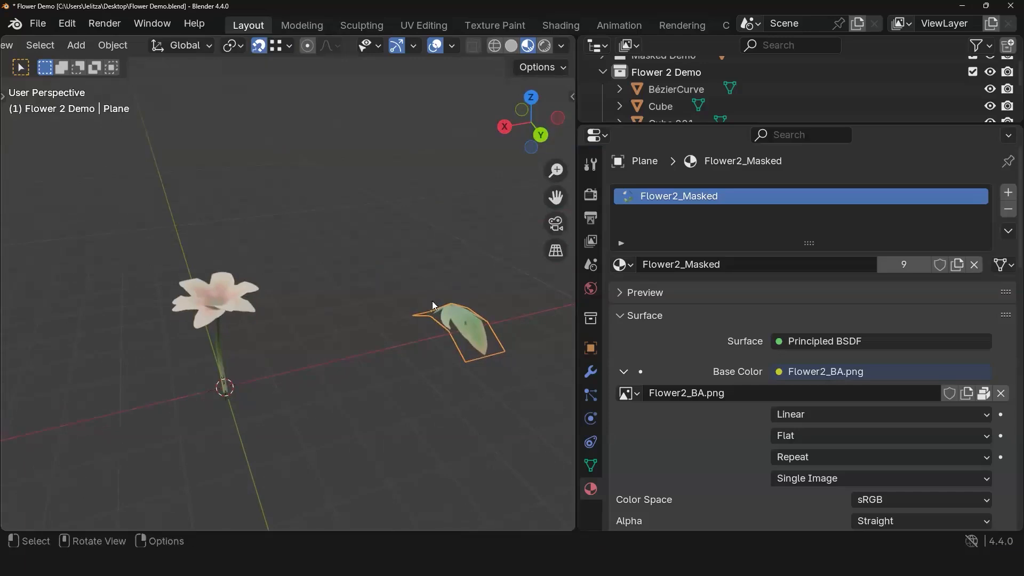
{"action": "key", "text": "g"}
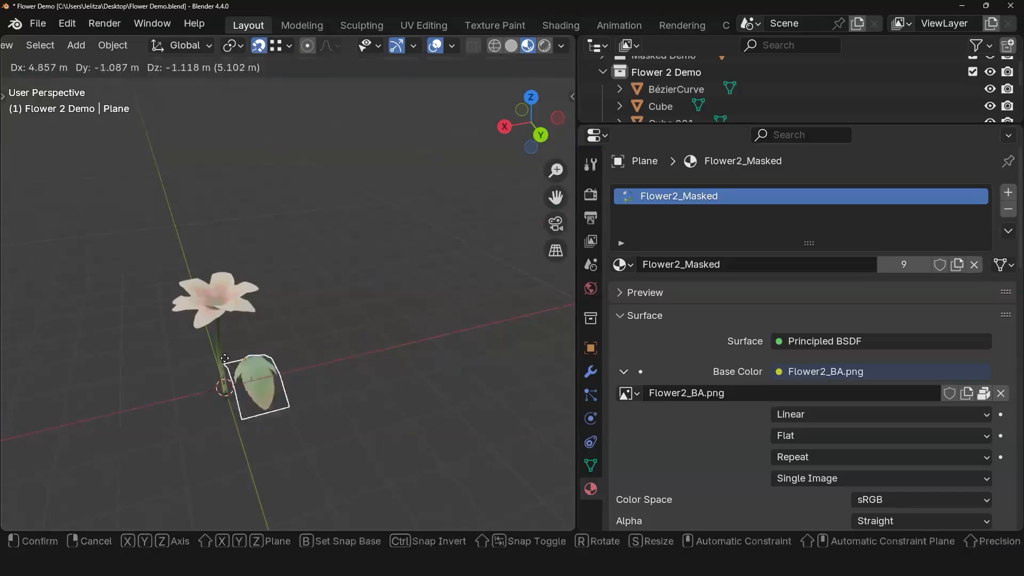
{"action": "left_click", "coordinate": [221, 353]}
{"action": "middle_click_drag", "start_coordinate": [253, 320], "coordinate": [392, 416]}
{"action": "key", "text": "Tab"}
{"action": "middle_click_drag", "start_coordinate": [416, 380], "coordinate": [368, 368]}
{"action": "scroll", "coordinate": [368, 373], "scroll_direction": "up", "scroll_amount": 5}
{"action": "middle_click_drag", "start_coordinate": [368, 424], "coordinate": [346, 496], "text": "shift"}
{"action": "middle_click_drag", "start_coordinate": [267, 480], "coordinate": [108, 464]}
{"action": "scroll", "coordinate": [107, 464], "scroll_direction": "down", "scroll_amount": 5}
{"action": "middle_click_drag", "start_coordinate": [114, 427], "coordinate": [288, 482]}
{"action": "middle_click_drag", "start_coordinate": [386, 353], "coordinate": [259, 386]}
{"action": "key", "text": "s"}
{"action": "key", "text": "Escape"}
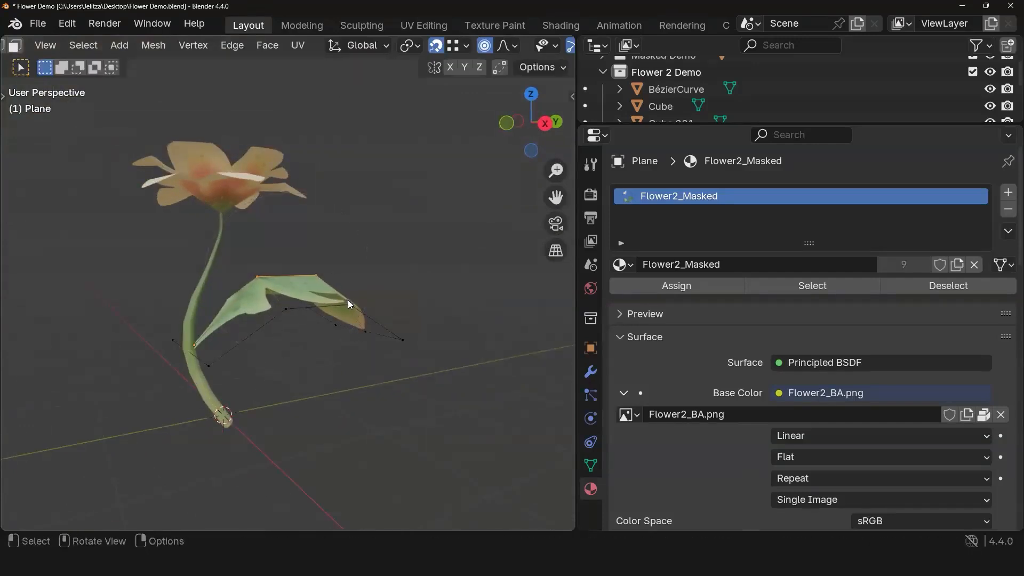
{"action": "key", "text": "Tab"}
Step: Scale the leaf object to 0.567 and move it up along the stem towards the blossom
{"action": "key", "text": "s"}
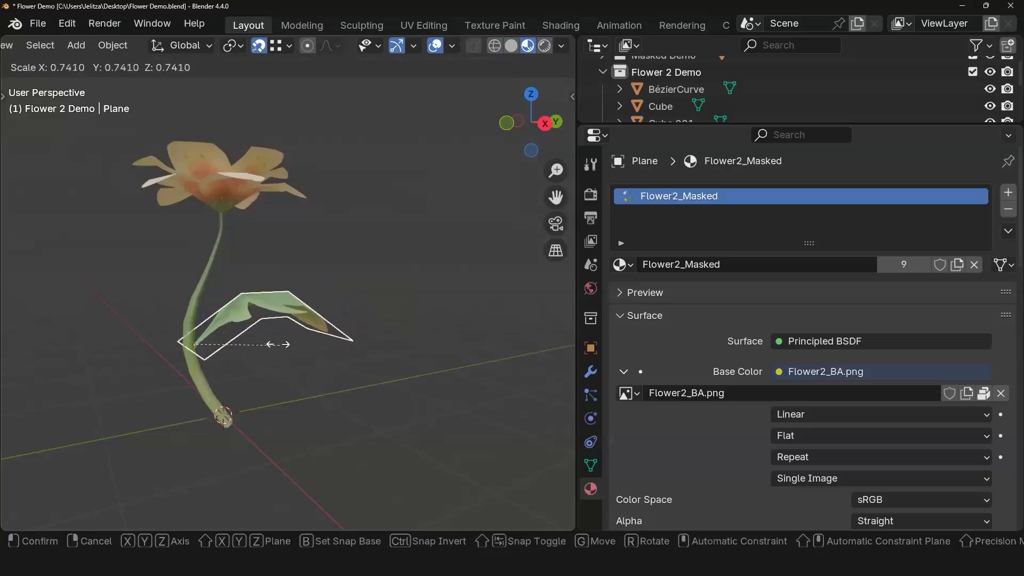
{"action": "left_click", "coordinate": [220, 340]}
{"action": "key", "text": "g"}
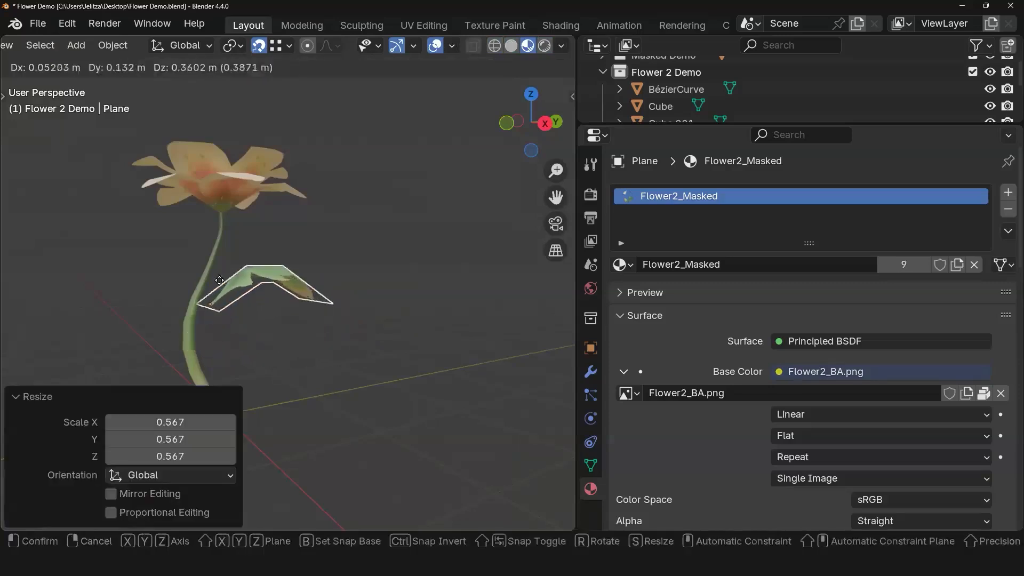
{"action": "left_click", "coordinate": [219, 276]}
Step: Duplicate the leaf, offsetting the copy by about 0.56 m in X, -0.54 m in Y and 0.58 m in Z
{"action": "middle_click_drag", "start_coordinate": [219, 276], "coordinate": [380, 390]}
{"action": "middle_click_drag", "start_coordinate": [317, 335], "coordinate": [277, 259]}
{"action": "left_click", "coordinate": [277, 257]}
{"action": "middle_click_drag", "start_coordinate": [258, 325], "coordinate": [284, 249]}
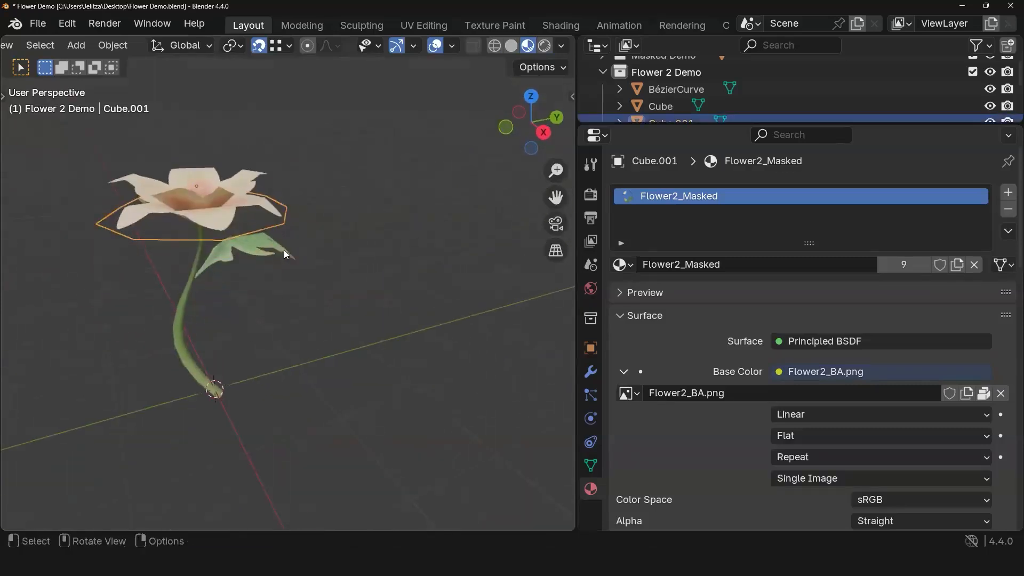
{"action": "left_click", "coordinate": [280, 252]}
{"action": "middle_click_drag", "start_coordinate": [264, 289], "coordinate": [323, 337]}
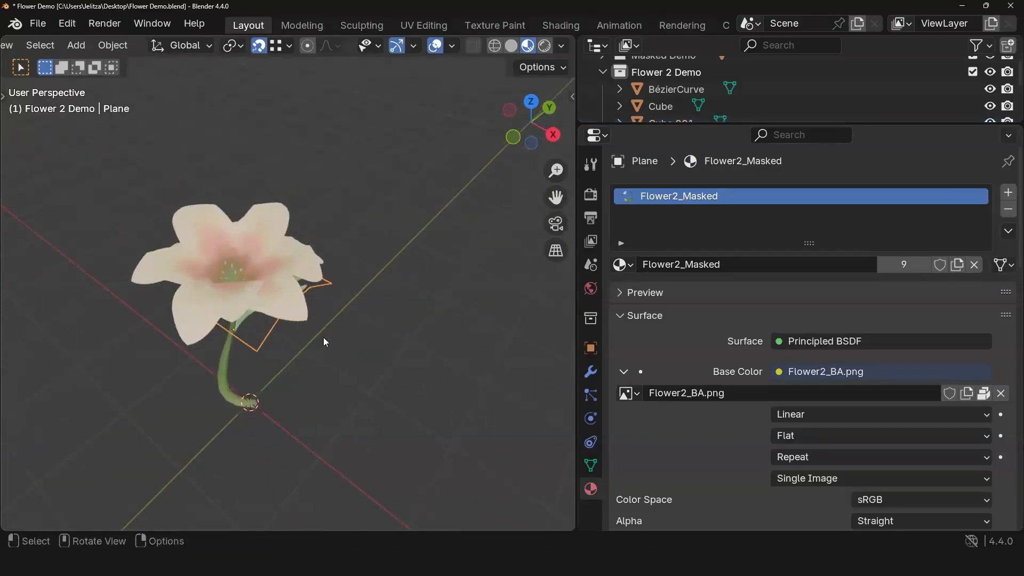
{"action": "key", "text": "shift+d"}
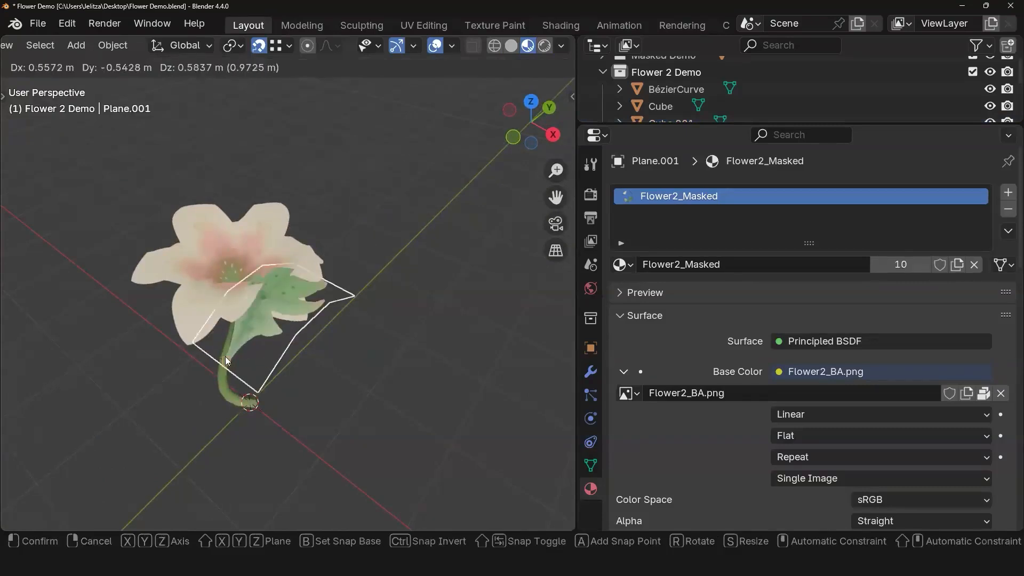
{"action": "left_click", "coordinate": [225, 356]}
Step: Move the duplicated leaf about -0.59 m in X, 0.41 m in Y and -0.85 m in Z, down onto the stem
{"action": "middle_click_drag", "start_coordinate": [417, 362], "coordinate": [443, 236]}
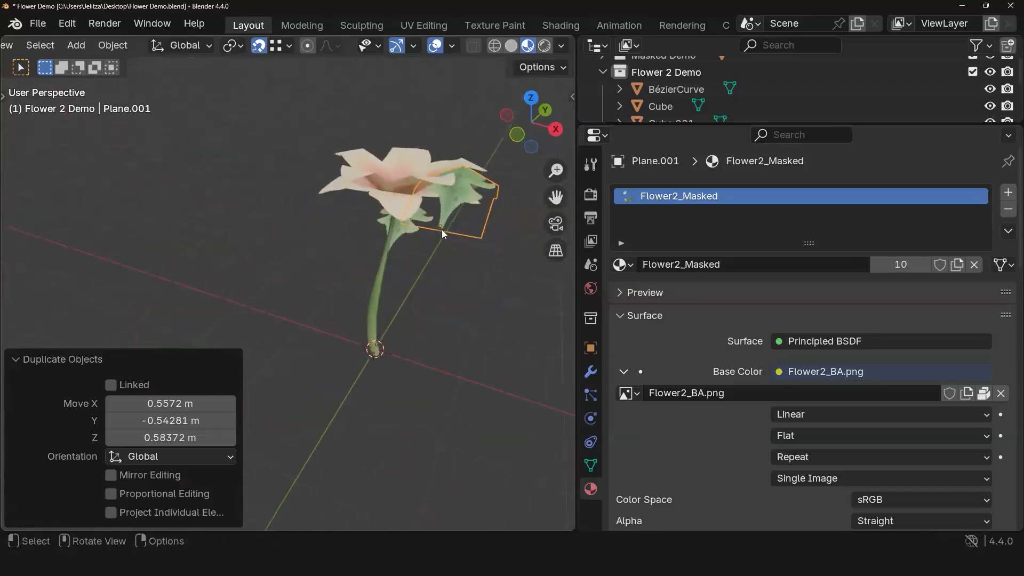
{"action": "key", "text": "g"}
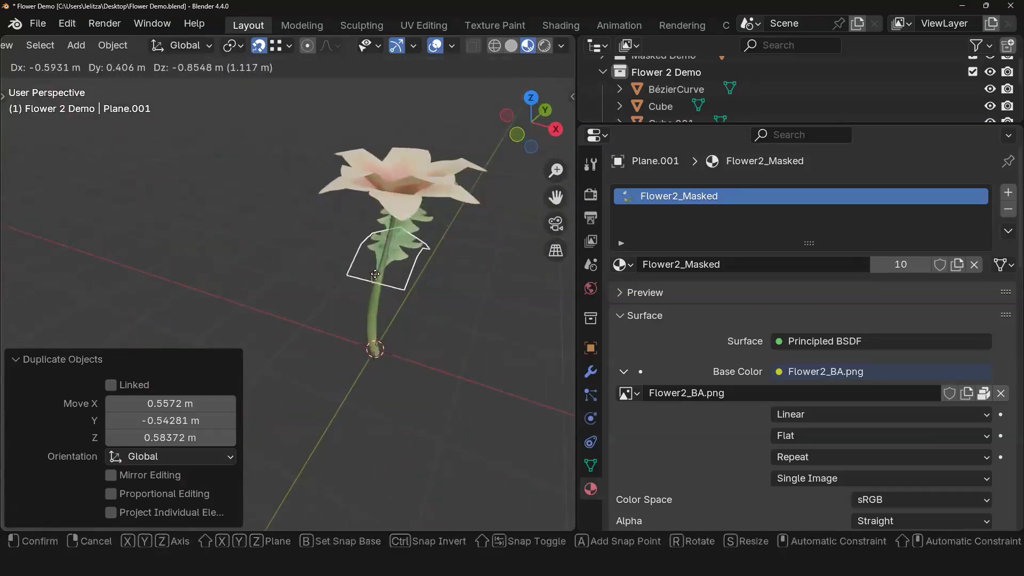
{"action": "left_click", "coordinate": [403, 277]}
Step: Rotate the duplicated leaf 110° around the global Z axis so it points away from the stem
{"action": "middle_click_drag", "start_coordinate": [403, 278], "coordinate": [420, 327]}
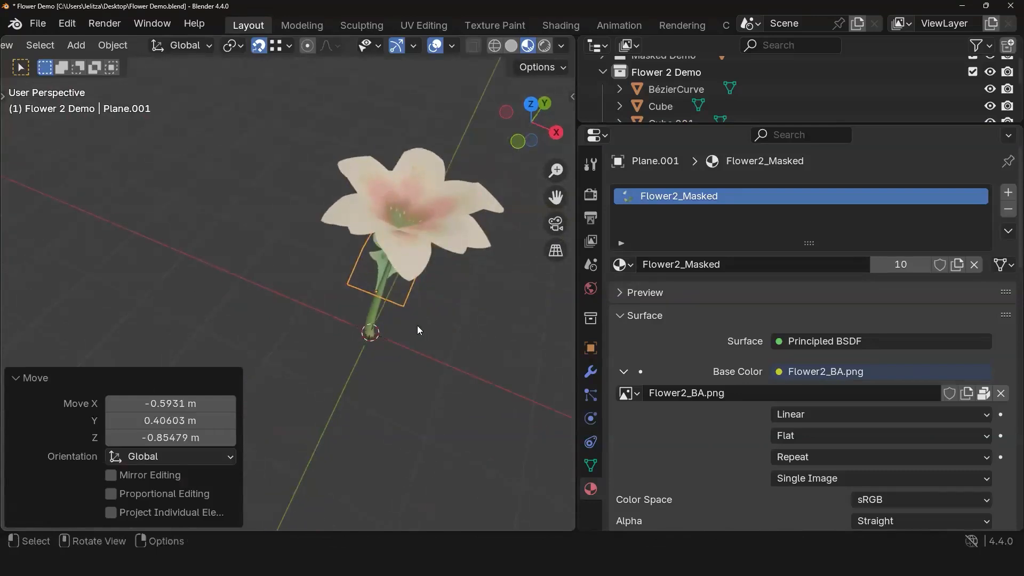
{"action": "key", "text": "r"}
{"action": "key", "text": "z"}
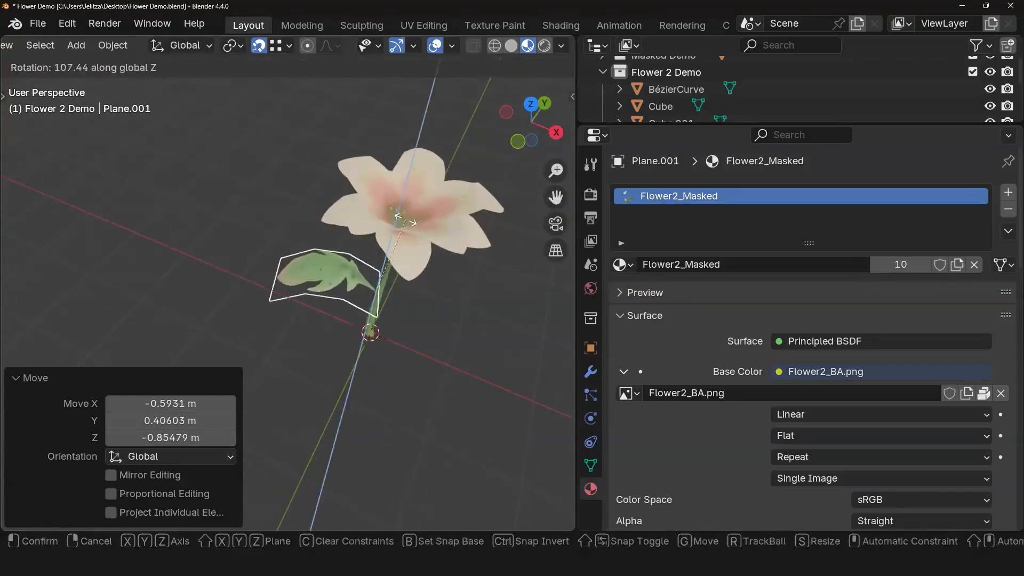
{"action": "left_click", "coordinate": [403, 220]}
{"action": "middle_click_drag", "start_coordinate": [409, 391], "coordinate": [413, 322]}
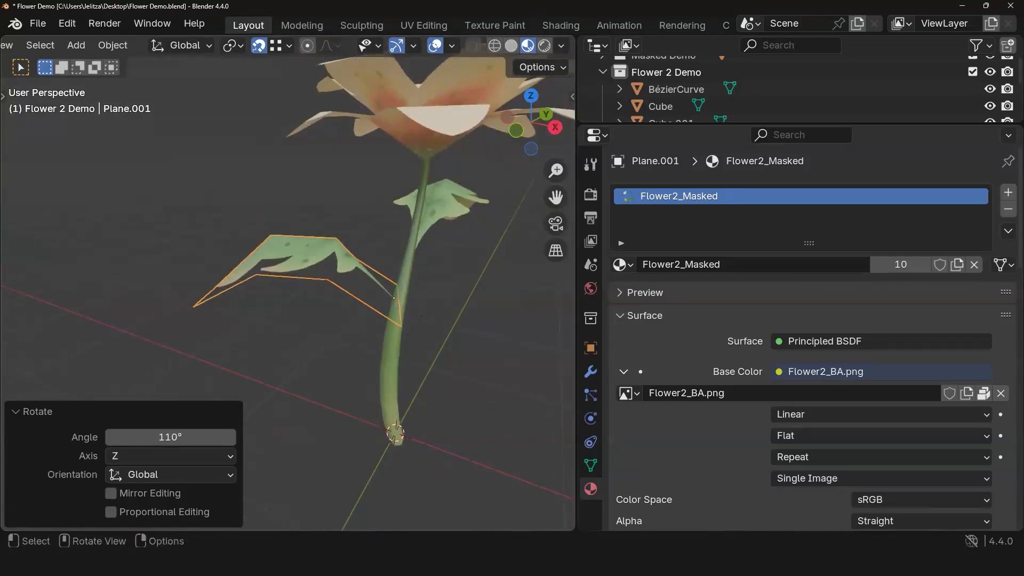
Step: Adjust the lower leaf's tilt and snap its base onto the stem with a move of about -0.04 m in Y
{"action": "key", "text": "r"}
{"action": "left_click", "coordinate": [418, 305]}
{"action": "middle_click_drag", "start_coordinate": [418, 305], "coordinate": [364, 352]}
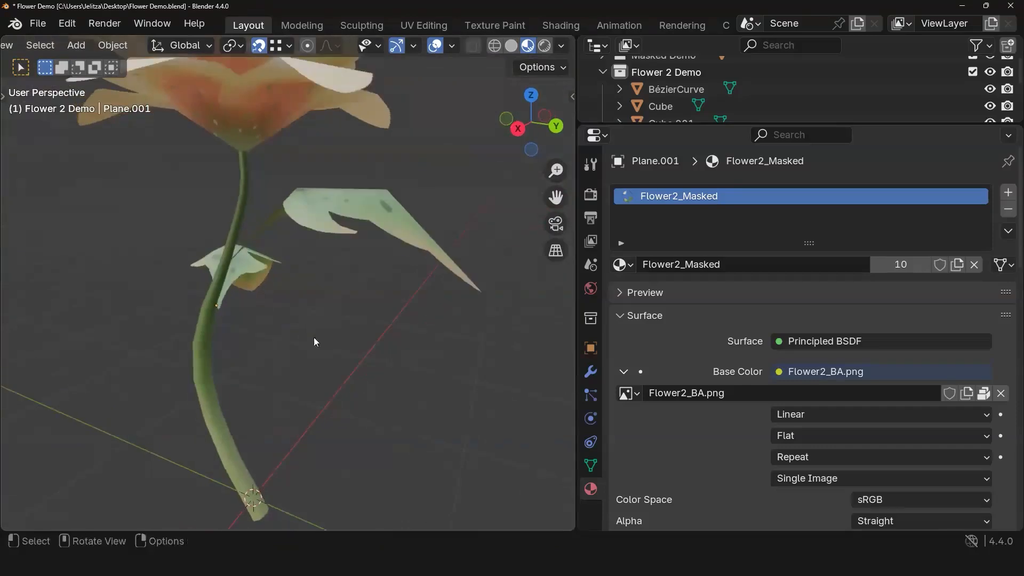
{"action": "middle_click_drag", "start_coordinate": [129, 318], "coordinate": [271, 339]}
{"action": "left_click", "coordinate": [271, 340]}
{"action": "key", "text": "g"}
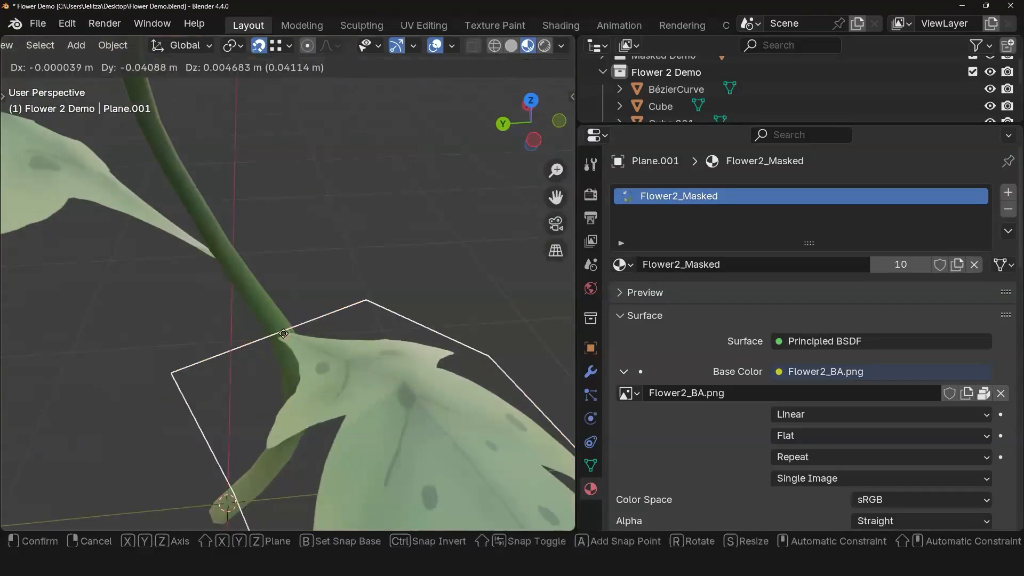
{"action": "left_click", "coordinate": [283, 332]}
{"action": "middle_click_drag", "start_coordinate": [337, 261], "coordinate": [330, 342]}
{"action": "scroll", "coordinate": [413, 356], "scroll_direction": "up", "scroll_amount": 3}
{"action": "scroll", "coordinate": [305, 340], "scroll_direction": "down", "scroll_amount": 4}
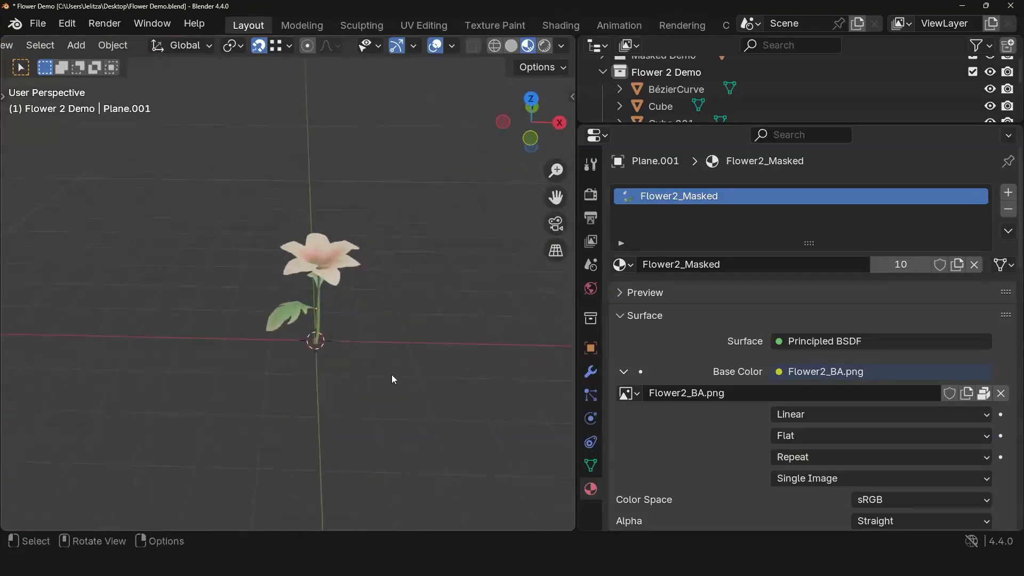
Step: Add a 2 m mesh plane at the world origin and isolate it in local view
{"action": "key", "text": "shift+a"}
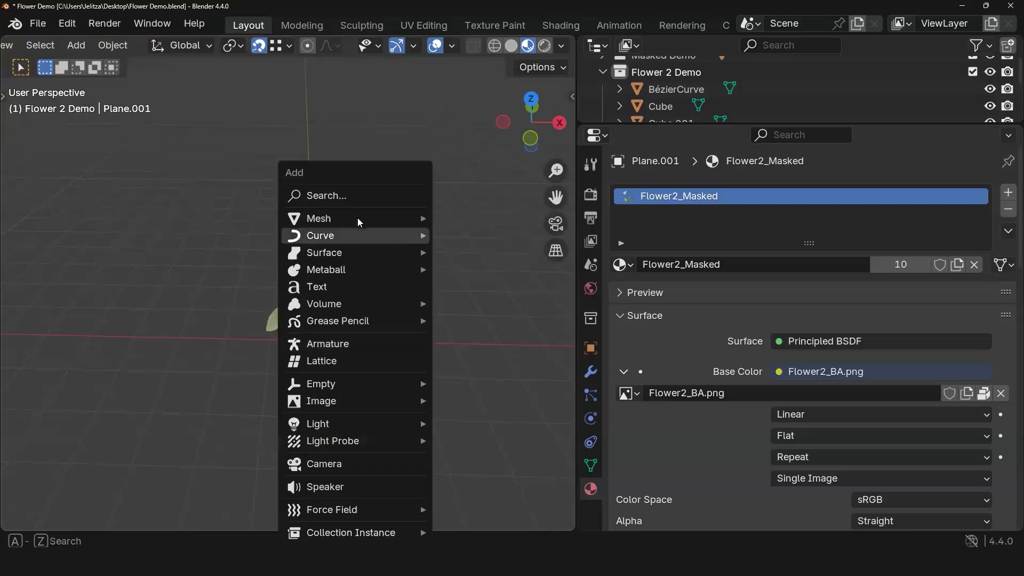
{"action": "mouse_move", "coordinate": [326, 217]}
{"action": "left_click", "coordinate": [466, 223]}
{"action": "middle_click_drag", "start_coordinate": [349, 349], "coordinate": [386, 365]}
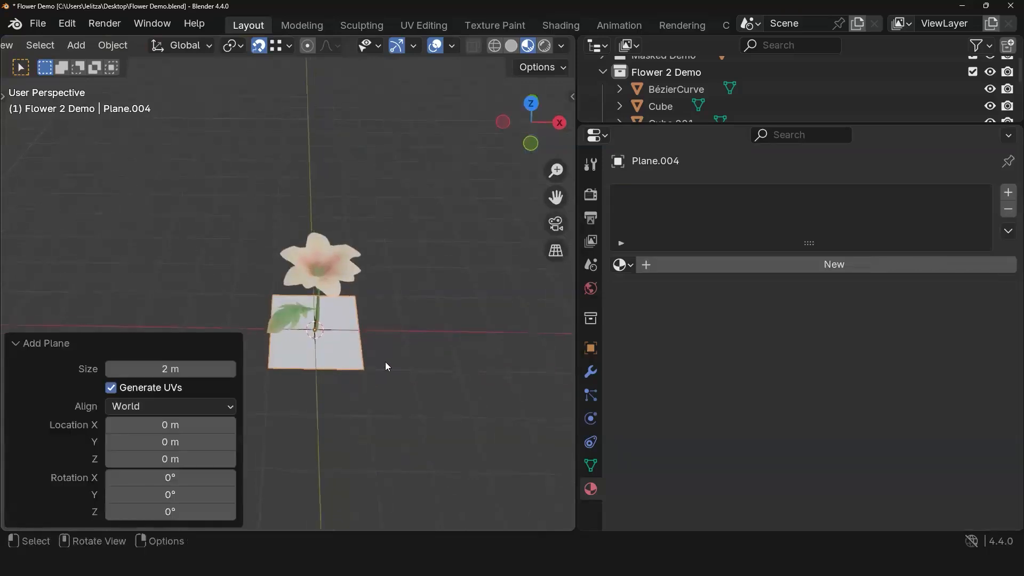
{"action": "scroll", "coordinate": [387, 365], "scroll_direction": "up", "scroll_amount": 2}
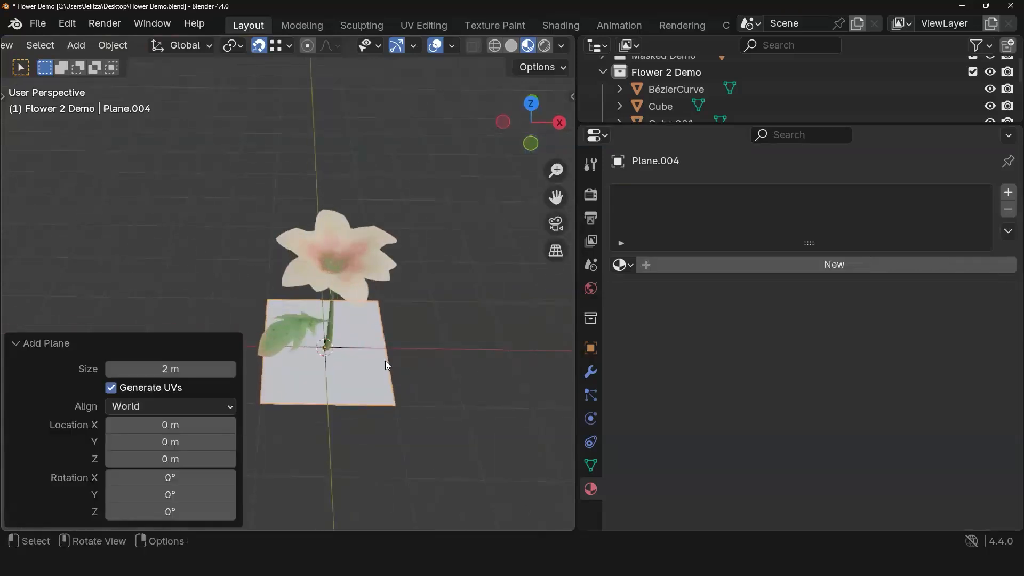
{"action": "key", "text": "KP_Divide"}
{"action": "middle_click_drag", "start_coordinate": [354, 300], "coordinate": [355, 324]}
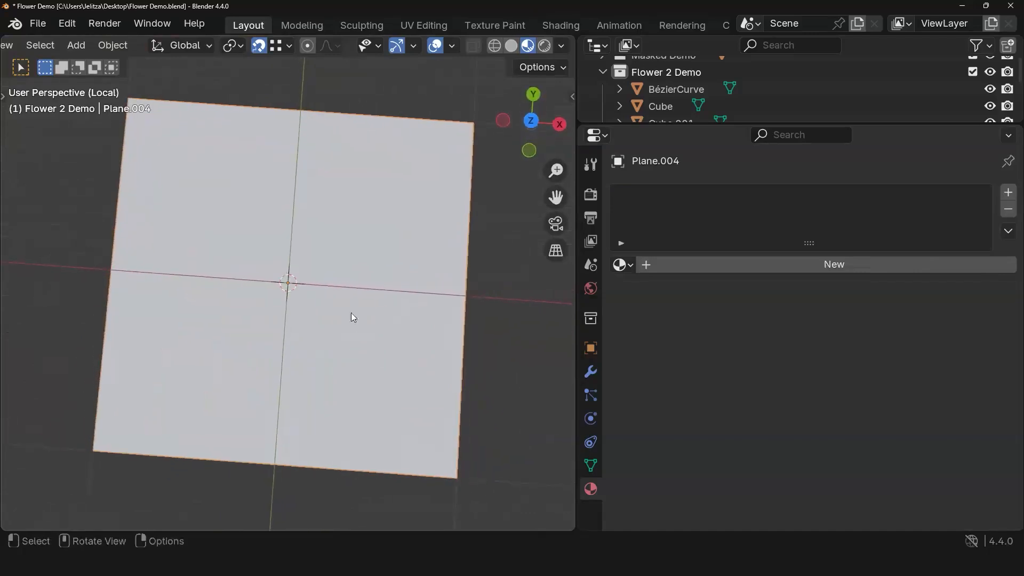
Step: Assign the existing Flower2_Masked material to the new plane
{"action": "left_click", "coordinate": [622, 265]}
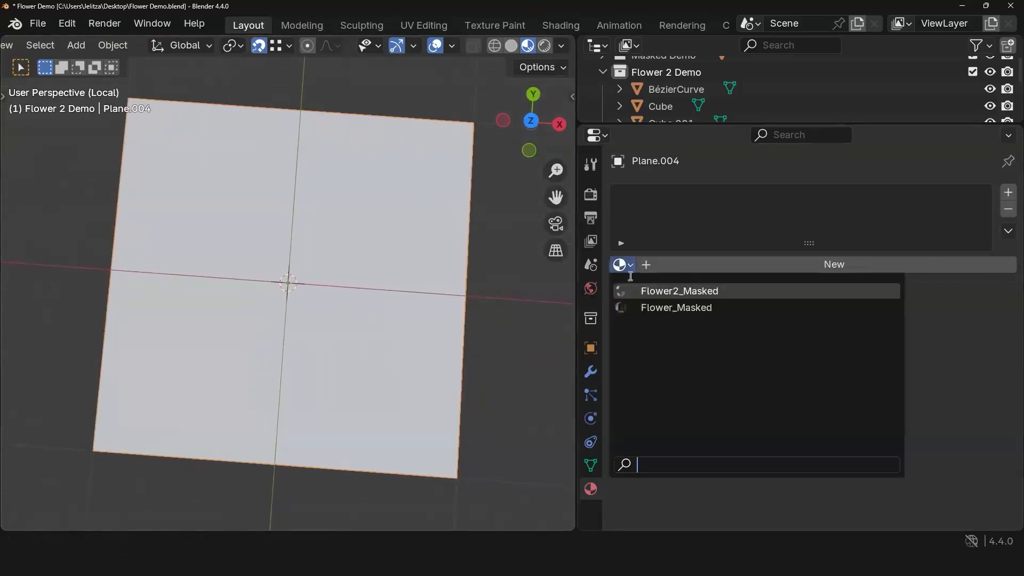
{"action": "left_click", "coordinate": [661, 290]}
{"action": "scroll", "coordinate": [397, 328], "scroll_direction": "down", "scroll_amount": 3}
{"action": "middle_click_drag", "start_coordinate": [405, 350], "coordinate": [388, 336]}
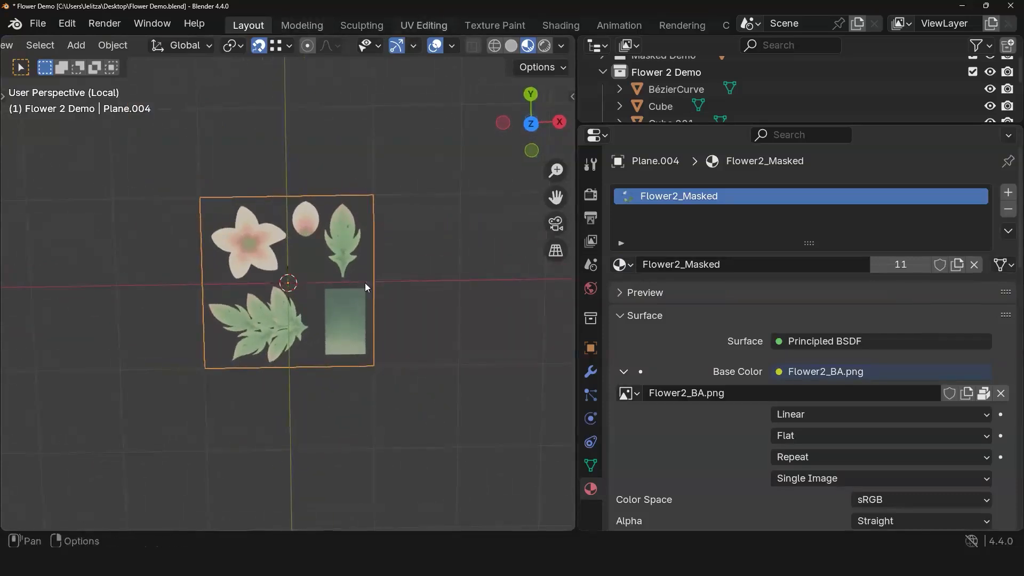
{"action": "scroll", "coordinate": [328, 332], "scroll_direction": "up", "scroll_amount": 5}
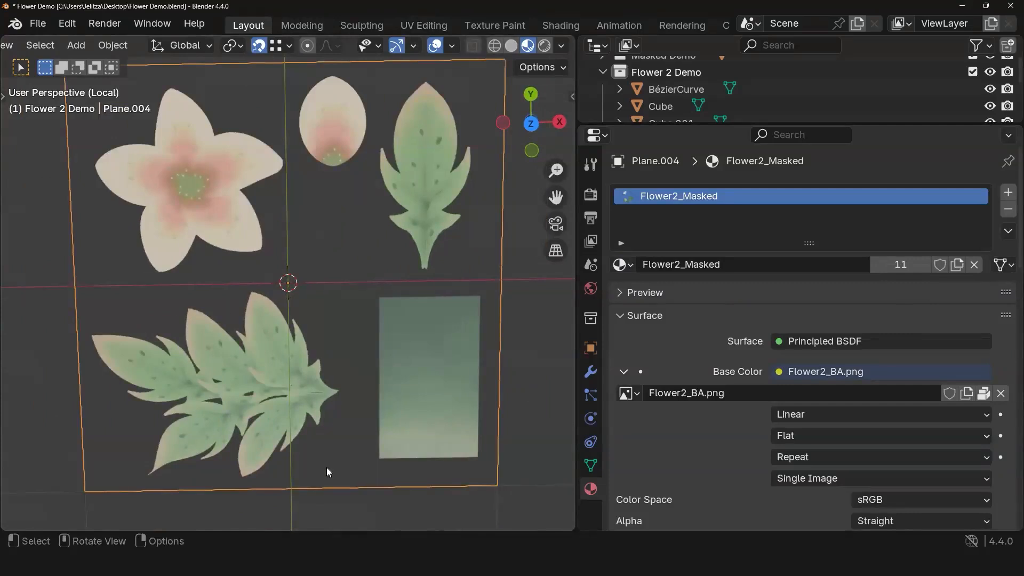
Step: Switch to the UV Editing workspace, isolate the plane and select all of its UVs
{"action": "left_click", "coordinate": [423, 25]}
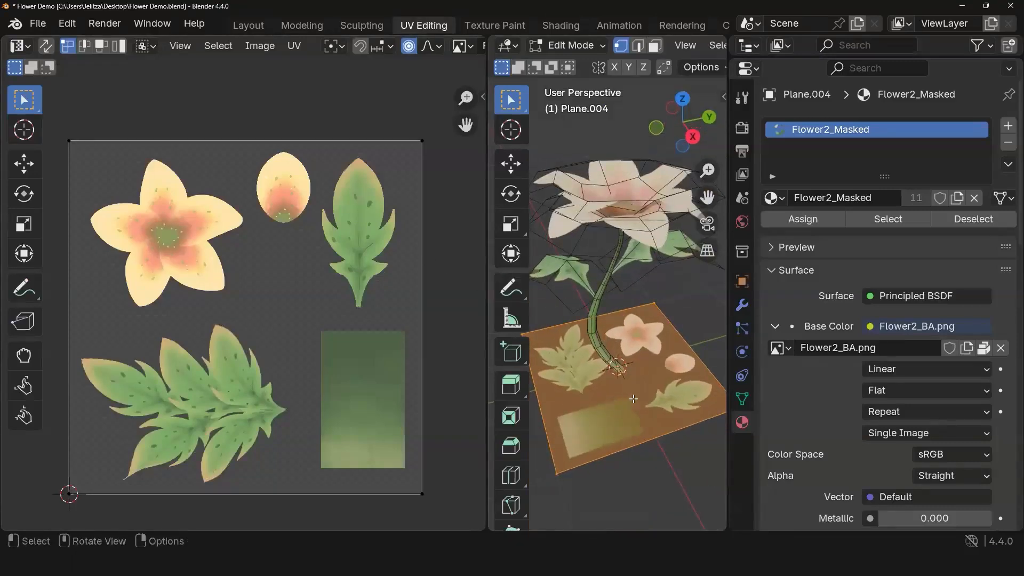
{"action": "key", "text": "KP_Divide"}
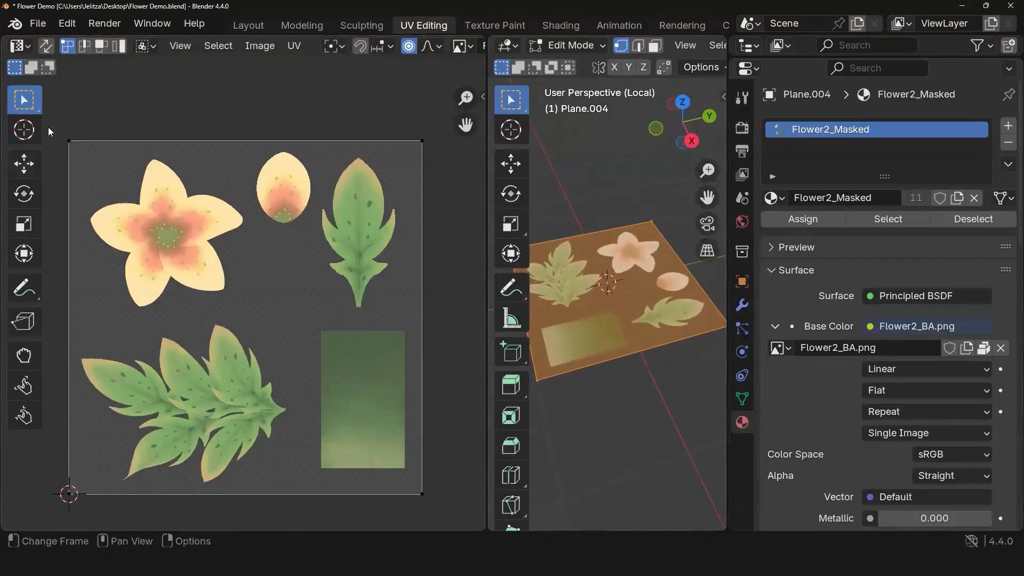
{"action": "left_click_drag", "start_coordinate": [52, 130], "coordinate": [447, 494]}
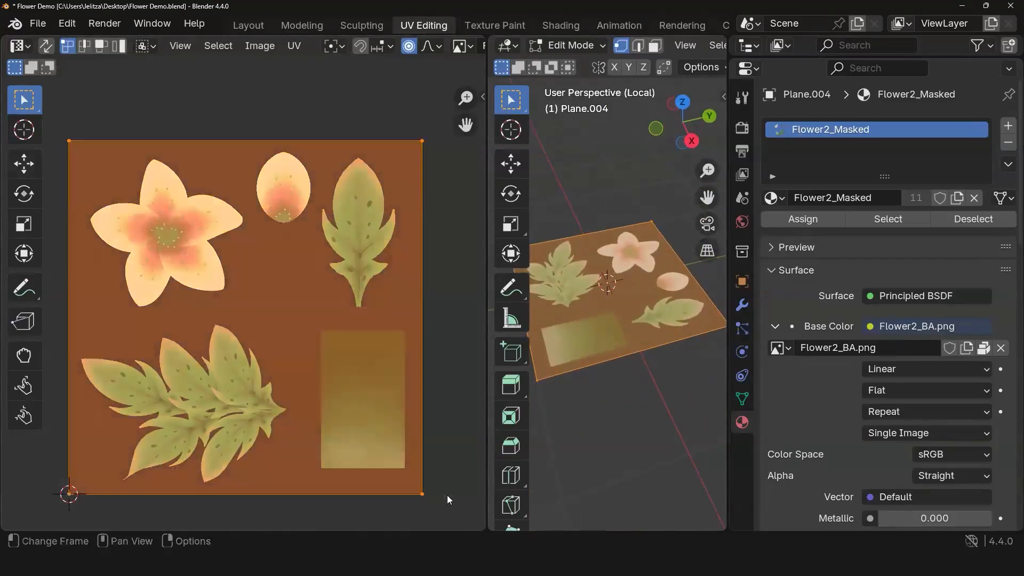
Step: Scale down the plane's UVs and move them over the multi-leaf branch in the texture
{"action": "key", "text": "g"}
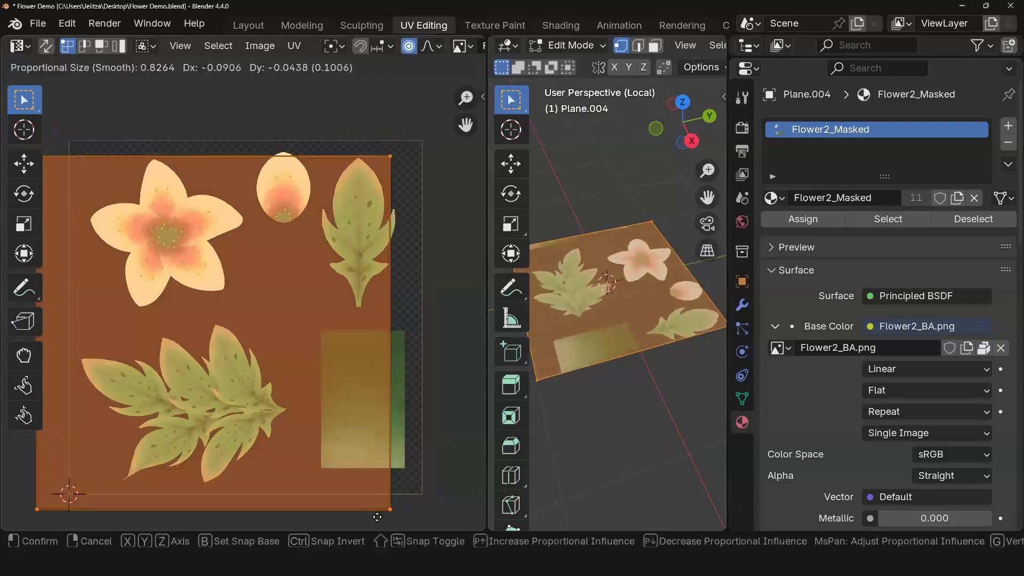
{"action": "left_click", "coordinate": [386, 59]}
{"action": "key", "text": "s"}
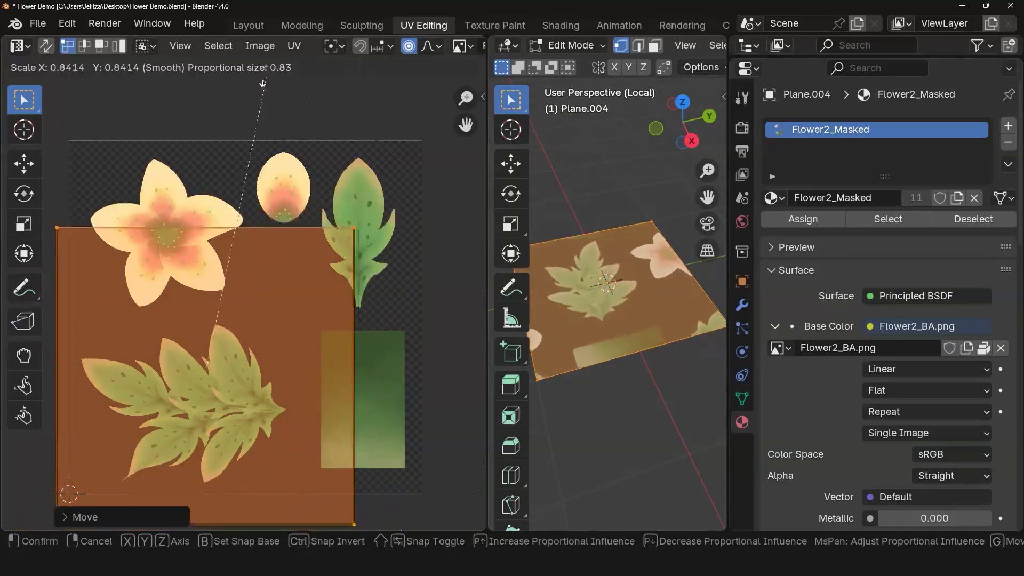
{"action": "left_click", "coordinate": [218, 356]}
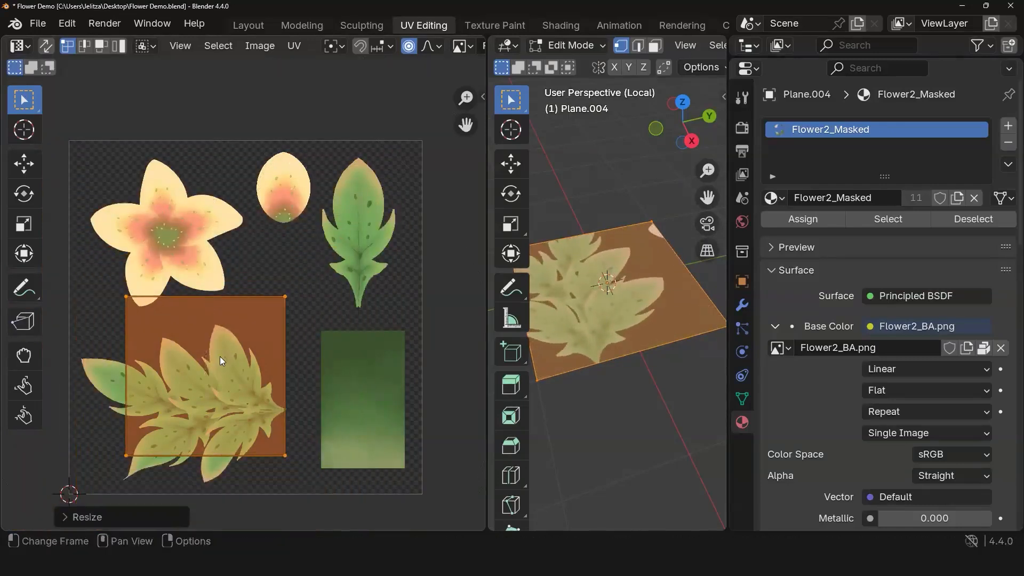
{"action": "key", "text": "g"}
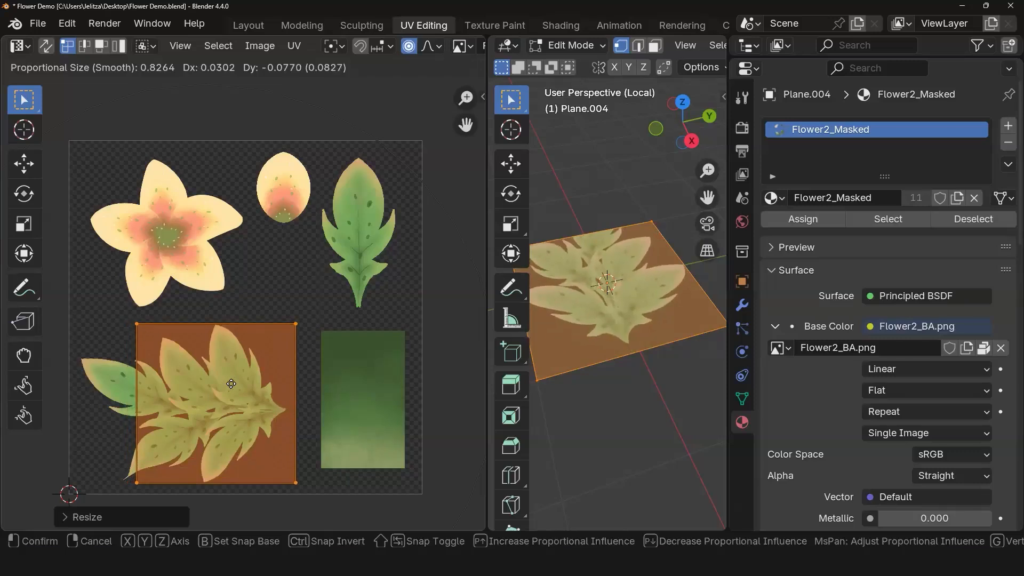
{"action": "left_click", "coordinate": [231, 384]}
Step: Move the UV edge nearest the branch's leaf tips about -0.17 along X to enclose the tips
{"action": "left_click_drag", "start_coordinate": [81, 297], "coordinate": [157, 511]}
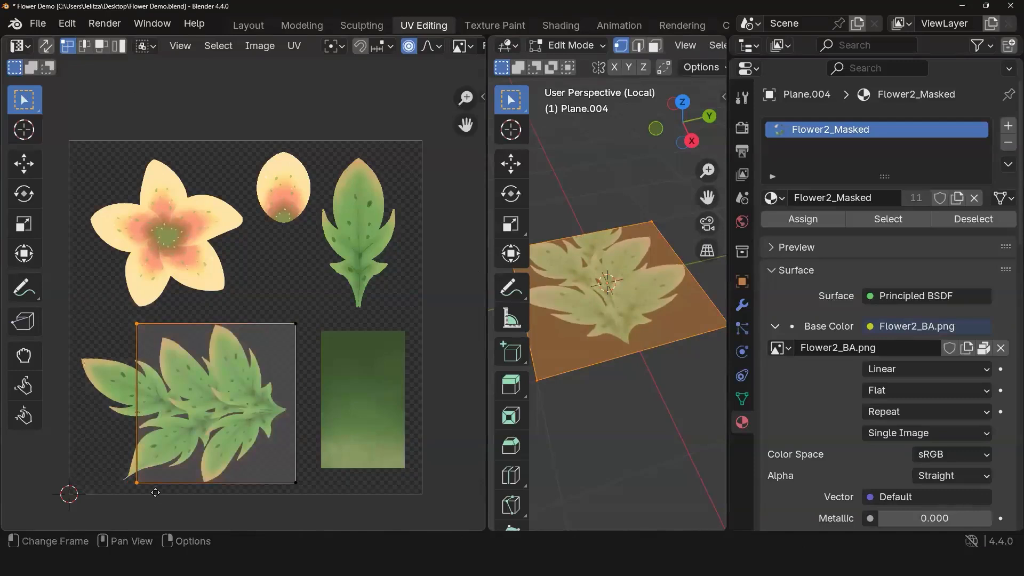
{"action": "key", "text": "g"}
{"action": "key", "text": "x"}
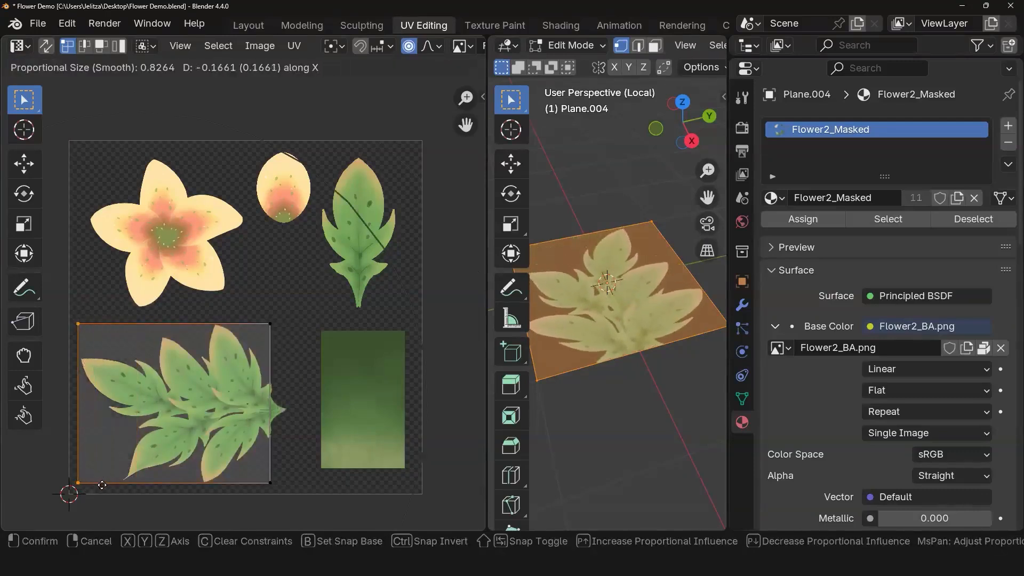
{"action": "left_click", "coordinate": [97, 485]}
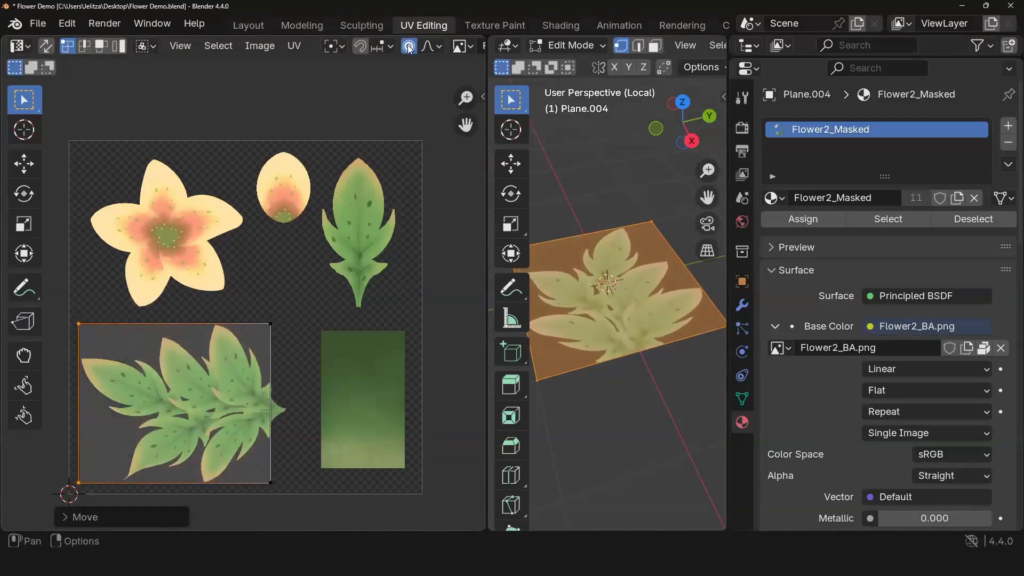
Step: Disable proportional editing and move the UV edge at the branch's base about 0.06 along X to enclose it
{"action": "left_click_drag", "start_coordinate": [322, 501], "coordinate": [318, 497]}
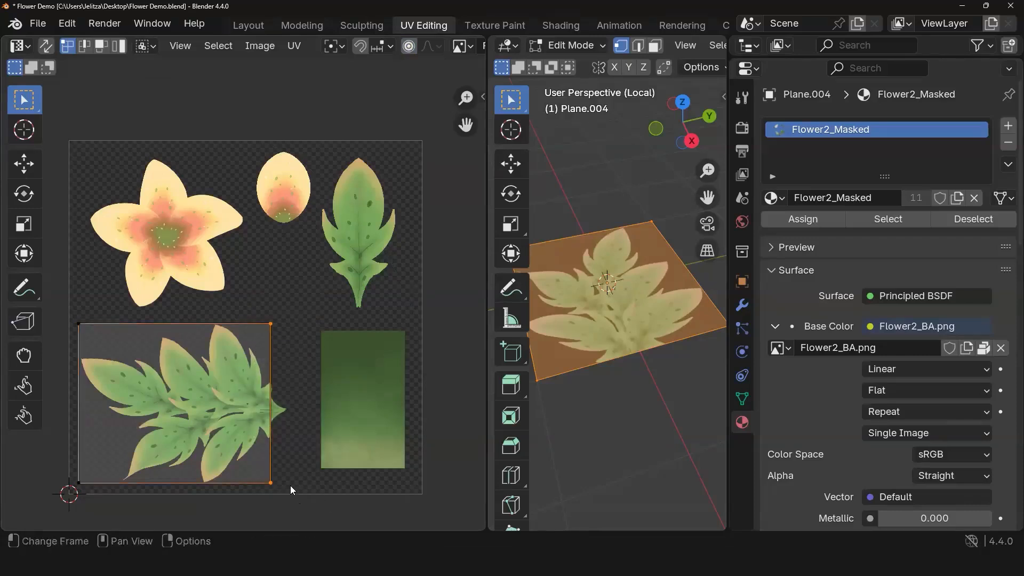
{"action": "key", "text": "g"}
{"action": "key", "text": "x"}
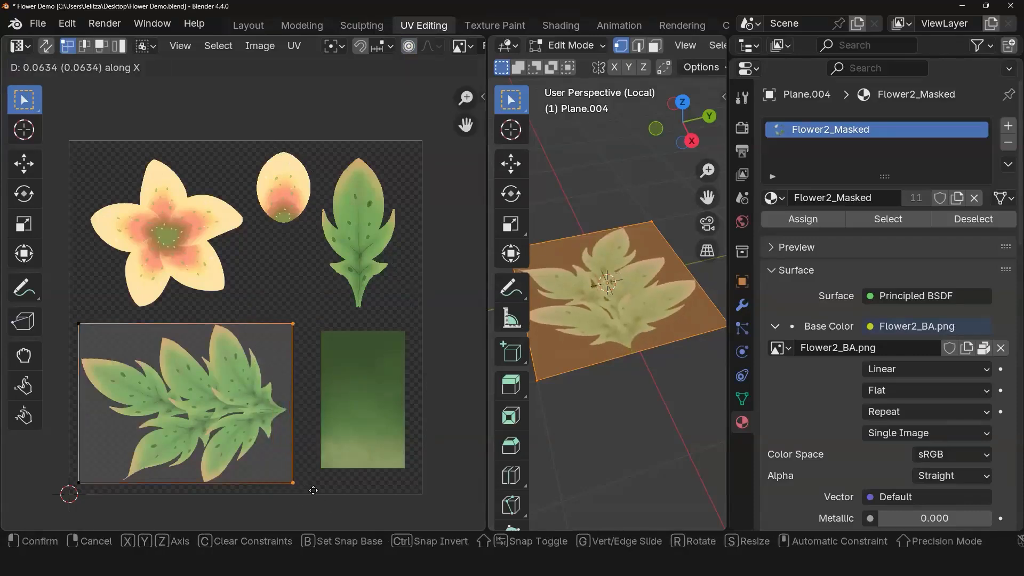
{"action": "left_click", "coordinate": [315, 494]}
Step: Shift the lower and upper UV edges slightly outward along Y to leave a small margin around the branch
{"action": "scroll", "coordinate": [237, 472], "scroll_direction": "up", "scroll_amount": 2}
{"action": "middle_click_drag", "start_coordinate": [233, 475], "coordinate": [306, 321], "text": "shift"}
{"action": "scroll", "coordinate": [326, 418], "scroll_direction": "down", "scroll_amount": 2}
{"action": "left_click_drag", "start_coordinate": [374, 443], "coordinate": [111, 351]}
{"action": "key", "text": "g"}
{"action": "key", "text": "y"}
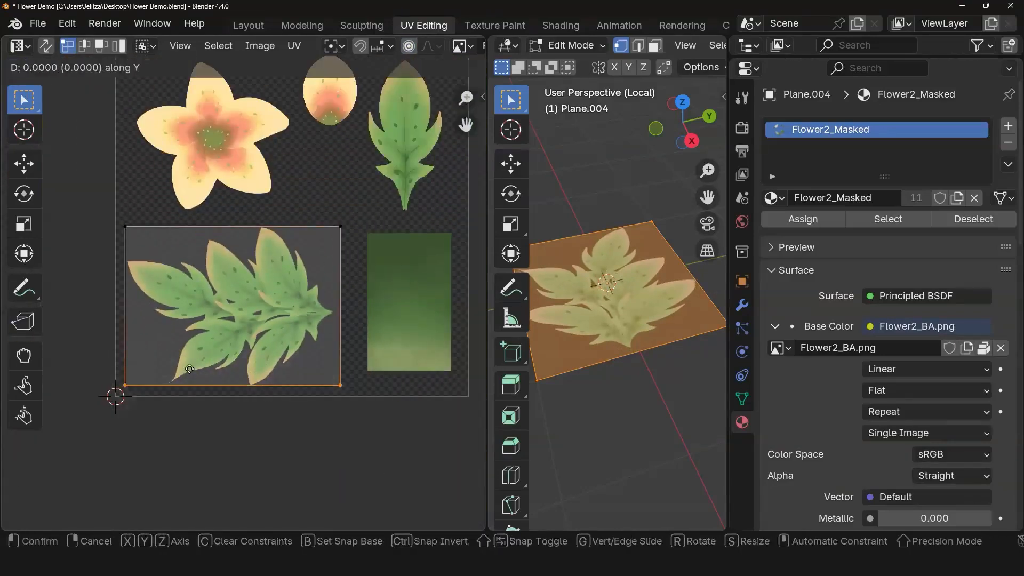
{"action": "left_click", "coordinate": [235, 319]}
{"action": "left_click_drag", "start_coordinate": [115, 213], "coordinate": [300, 253]}
{"action": "key", "text": "g"}
{"action": "key", "text": "y"}
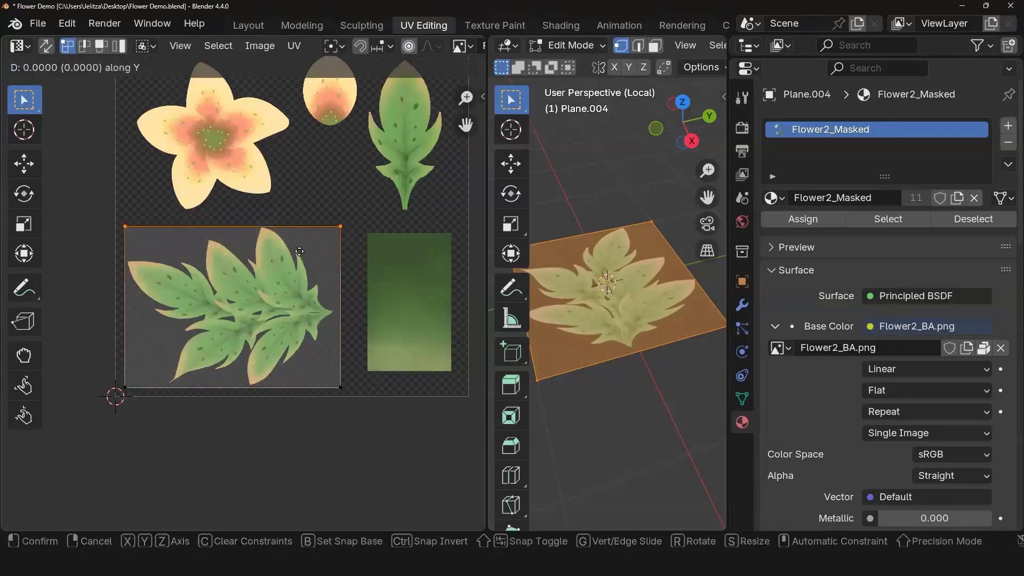
{"action": "left_click", "coordinate": [300, 252]}
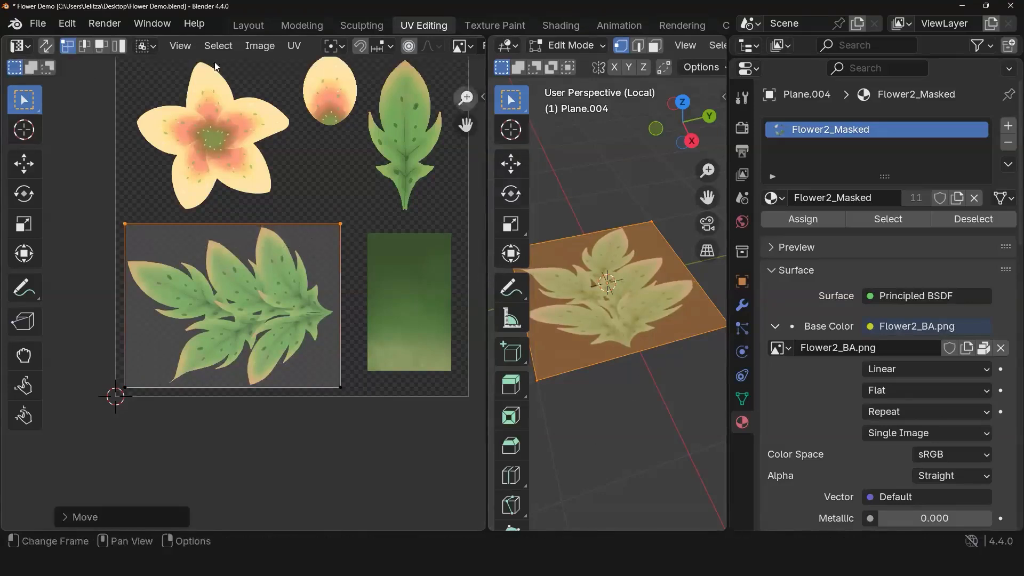
Step: Return to the Layout workspace and add a loop cut along the branch's central stem, slid by about 0.08
{"action": "left_click", "coordinate": [248, 26]}
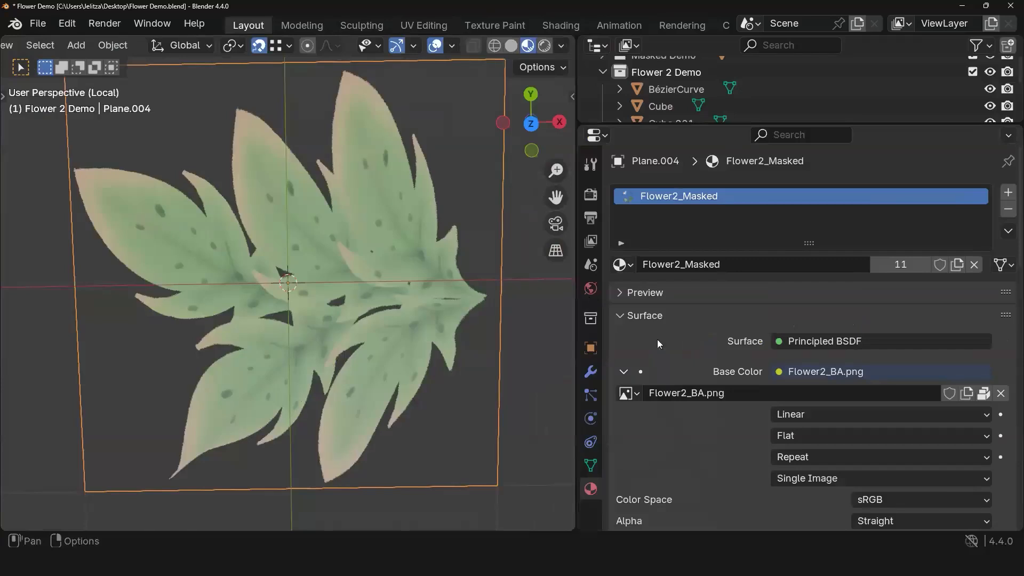
{"action": "middle_click_drag", "start_coordinate": [454, 291], "coordinate": [329, 397]}
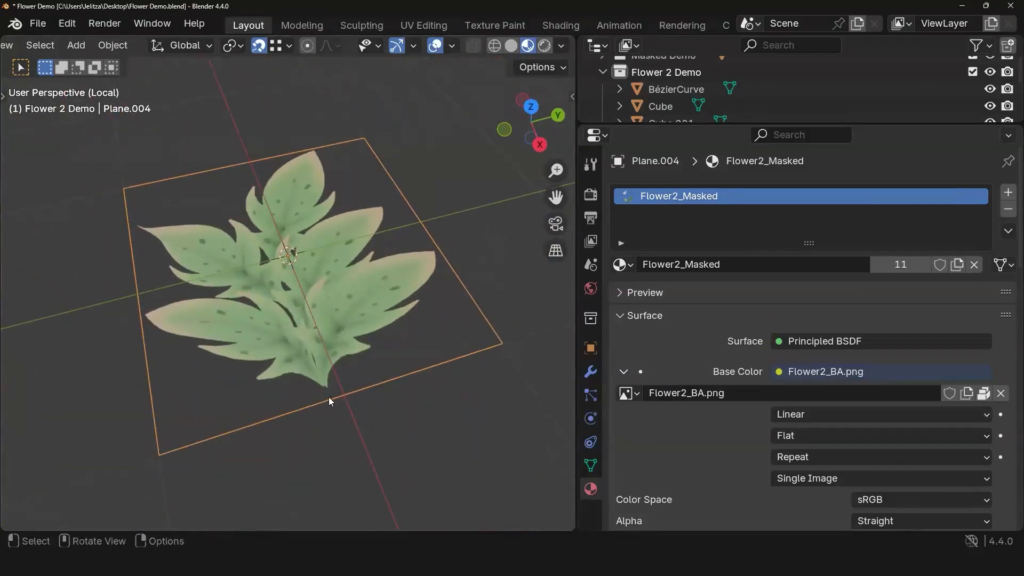
{"action": "key", "text": "Tab"}
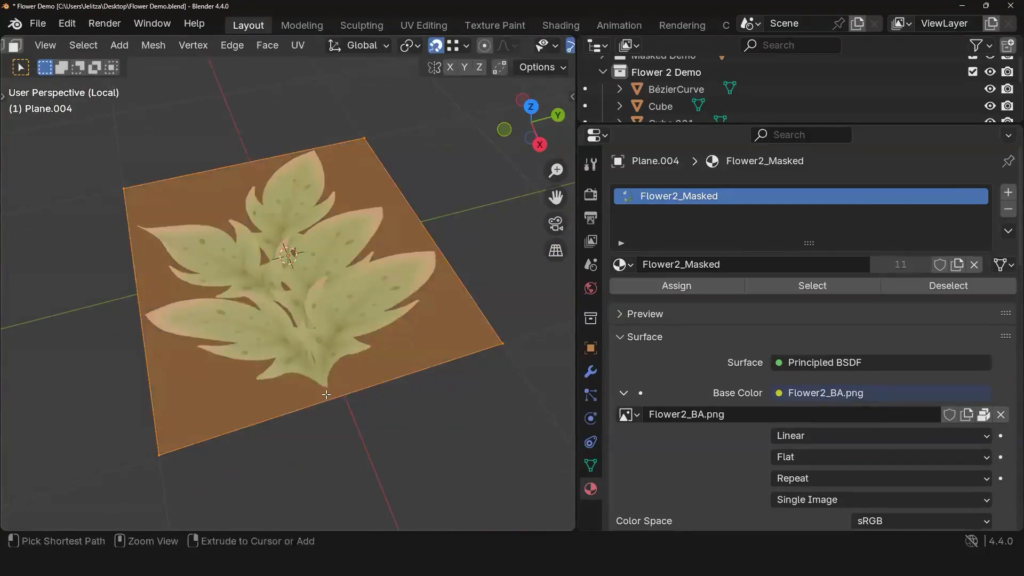
{"action": "key", "text": "ctrl+r"}
{"action": "left_click", "coordinate": [326, 394]}
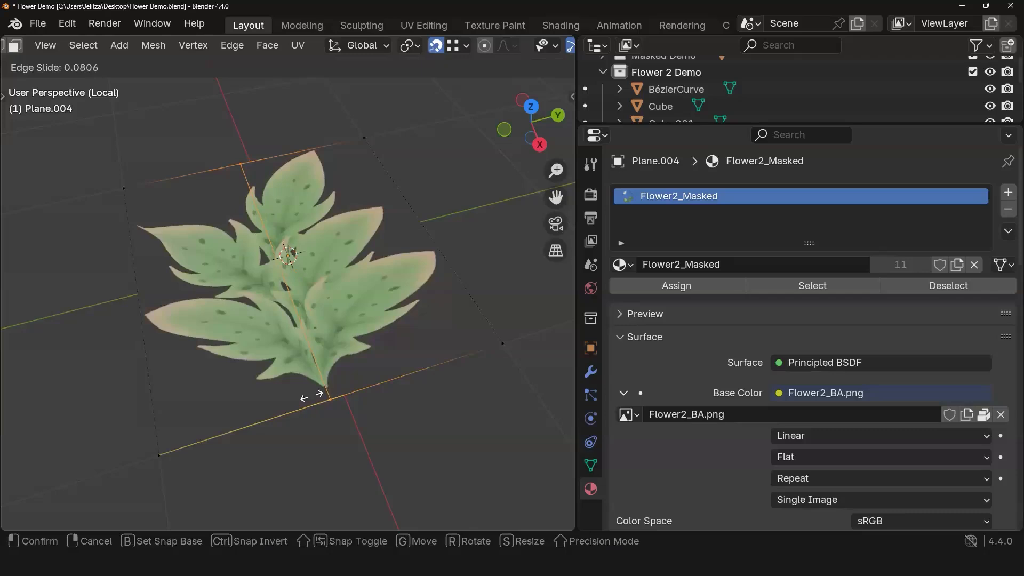
{"action": "left_click", "coordinate": [311, 396]}
{"action": "middle_click_drag", "start_coordinate": [415, 464], "coordinate": [315, 402]}
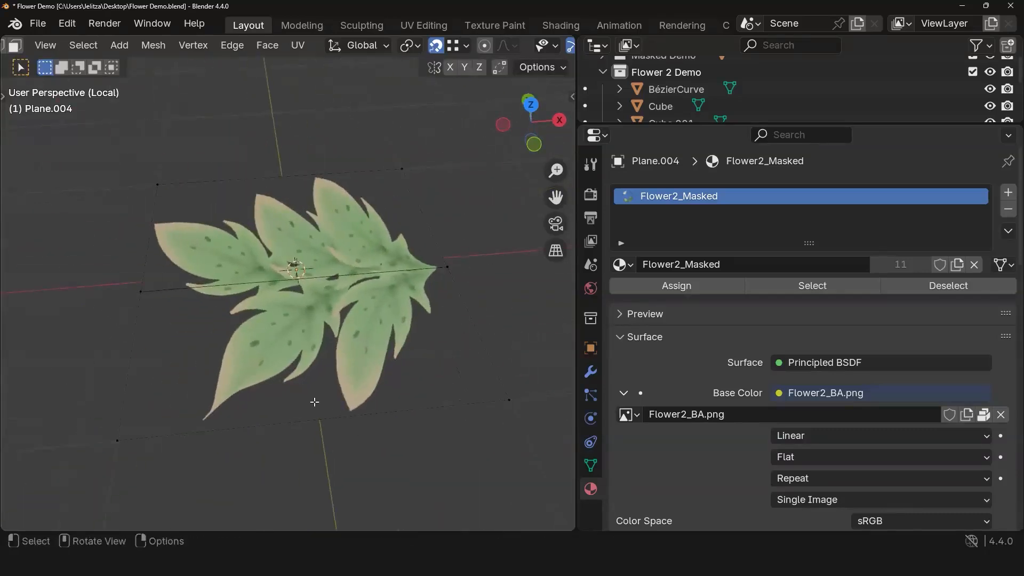
Step: Add two evenly spaced loop cuts across the branch plane, perpendicular to its central stem
{"action": "key", "text": "ctrl+r"}
{"action": "left_click", "coordinate": [314, 402]}
{"action": "right_click", "coordinate": [314, 402]}
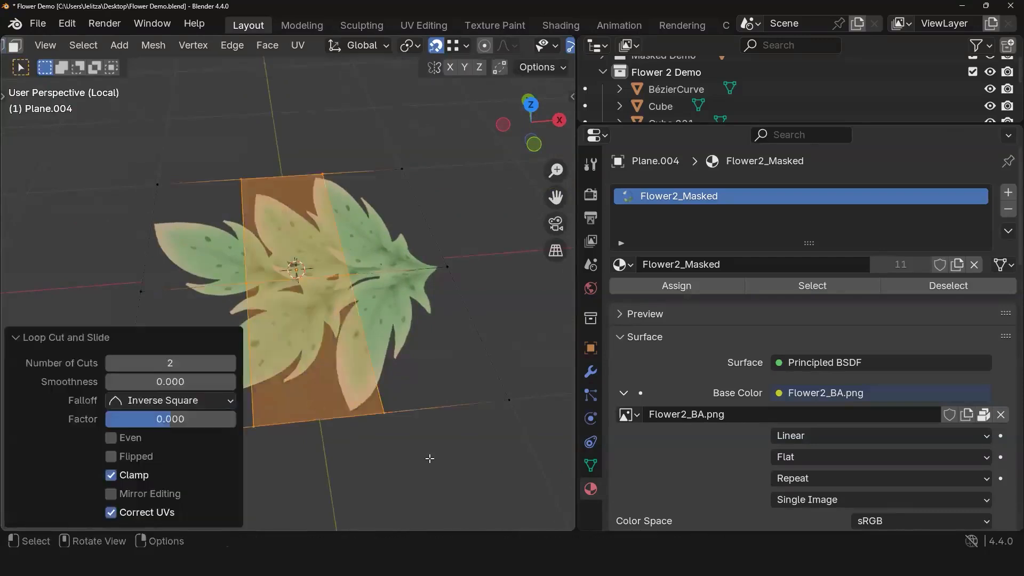
{"action": "left_click", "coordinate": [486, 458]}
{"action": "middle_click_drag", "start_coordinate": [487, 458], "coordinate": [327, 456]}
Step: Select the whole branch mesh and scale it narrower along Y
{"action": "key", "text": "a"}
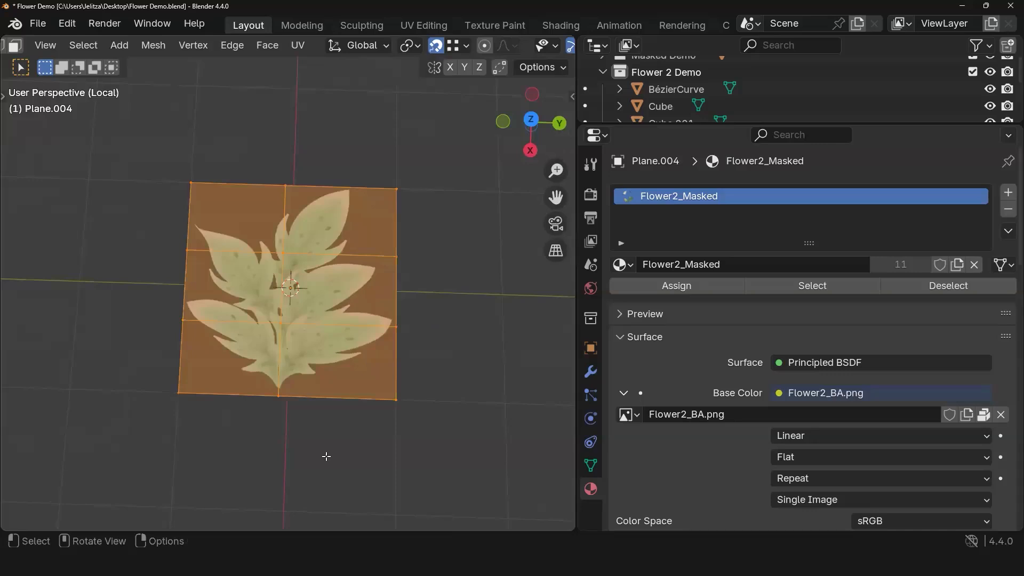
{"action": "key", "text": "s"}
{"action": "key", "text": "x"}
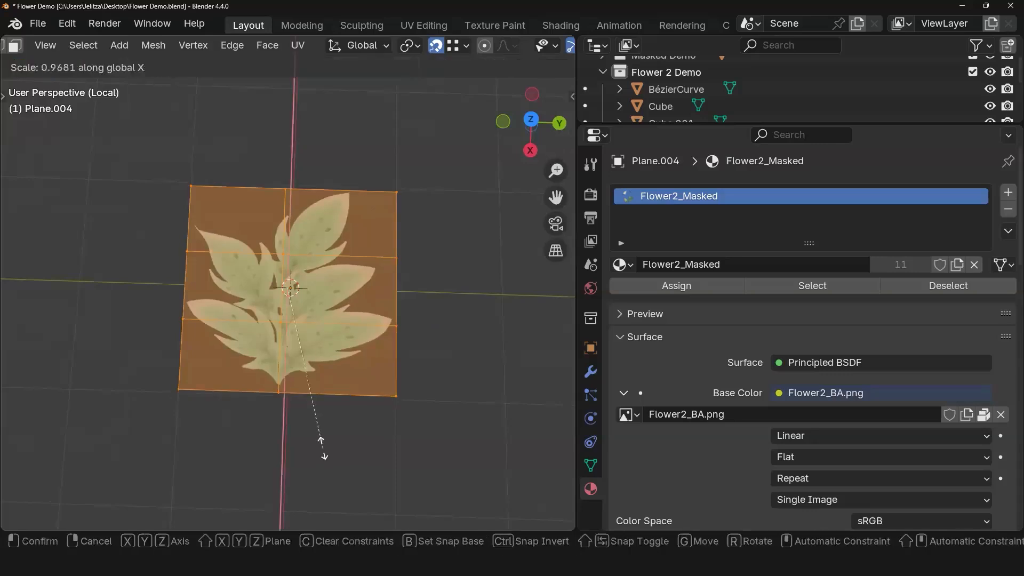
{"action": "key", "text": "y"}
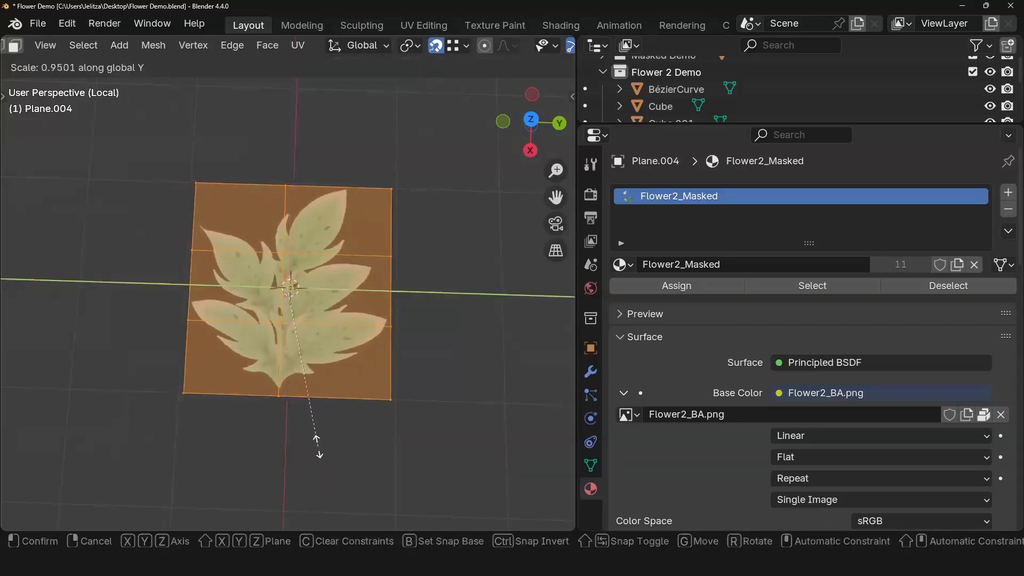
{"action": "left_click", "coordinate": [276, 391]}
Step: Select the vertices of both crosswise loop cuts and move them along Z to arch the branch lengthwise
{"action": "middle_click_drag", "start_coordinate": [373, 393], "coordinate": [448, 424]}
{"action": "middle_click_drag", "start_coordinate": [382, 427], "coordinate": [514, 381]}
{"action": "left_click_drag", "start_coordinate": [216, 204], "coordinate": [384, 378]}
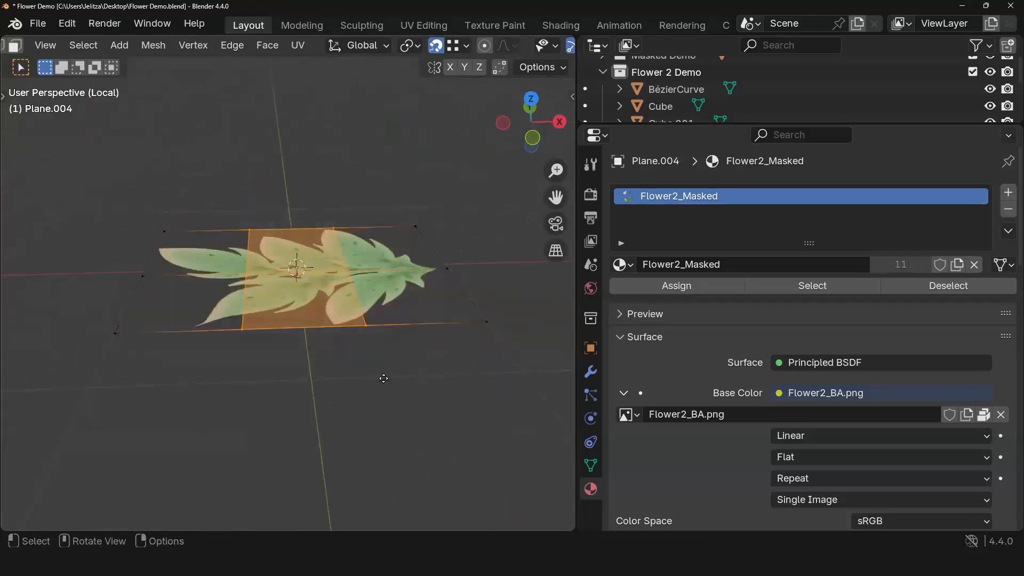
{"action": "key", "text": "g"}
{"action": "key", "text": "z"}
{"action": "left_click", "coordinate": [424, 355]}
Step: Select the middle vertices along the branch's central stem and raise them about 0.20 m along Z
{"action": "middle_click_drag", "start_coordinate": [310, 372], "coordinate": [148, 377]}
{"action": "left_click_drag", "start_coordinate": [266, 201], "coordinate": [306, 318]}
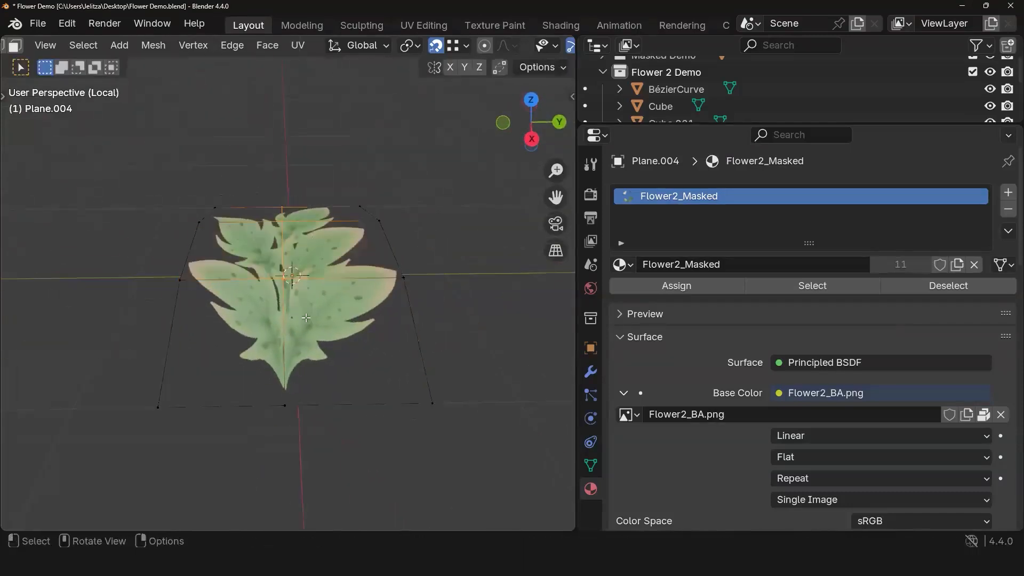
{"action": "key", "text": "g"}
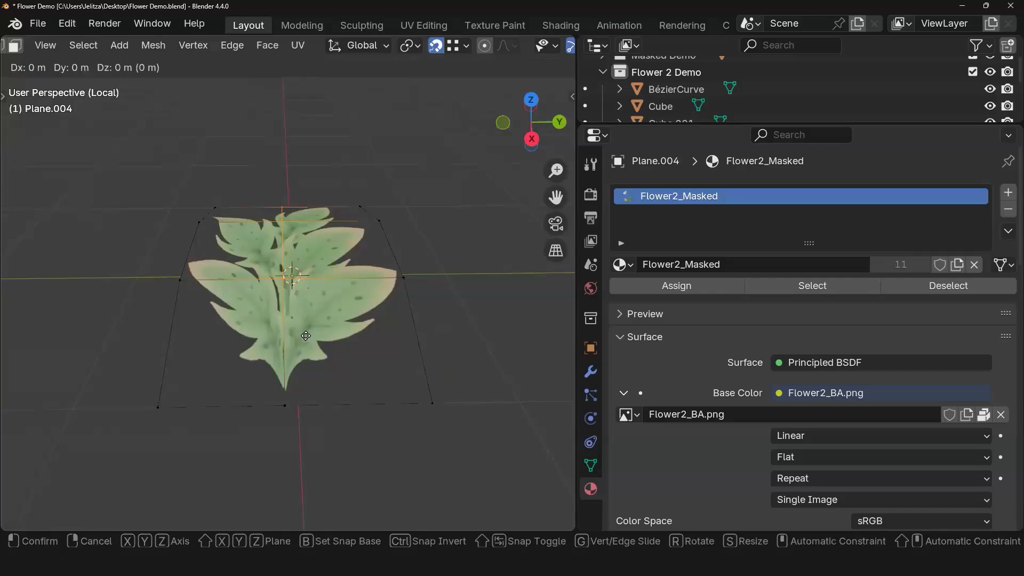
{"action": "key", "text": "z"}
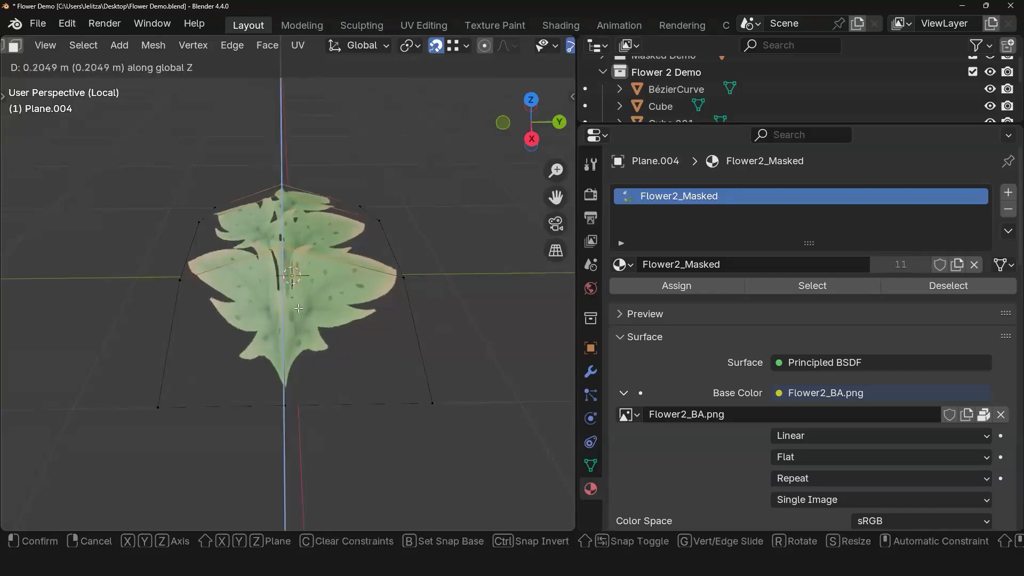
{"action": "left_click", "coordinate": [304, 308]}
Step: Return to Object Mode, shade the branch smooth and exit the local view to show the whole flower
{"action": "middle_click_drag", "start_coordinate": [400, 340], "coordinate": [419, 372]}
{"action": "key", "text": "Tab"}
{"action": "right_click", "coordinate": [311, 272]}
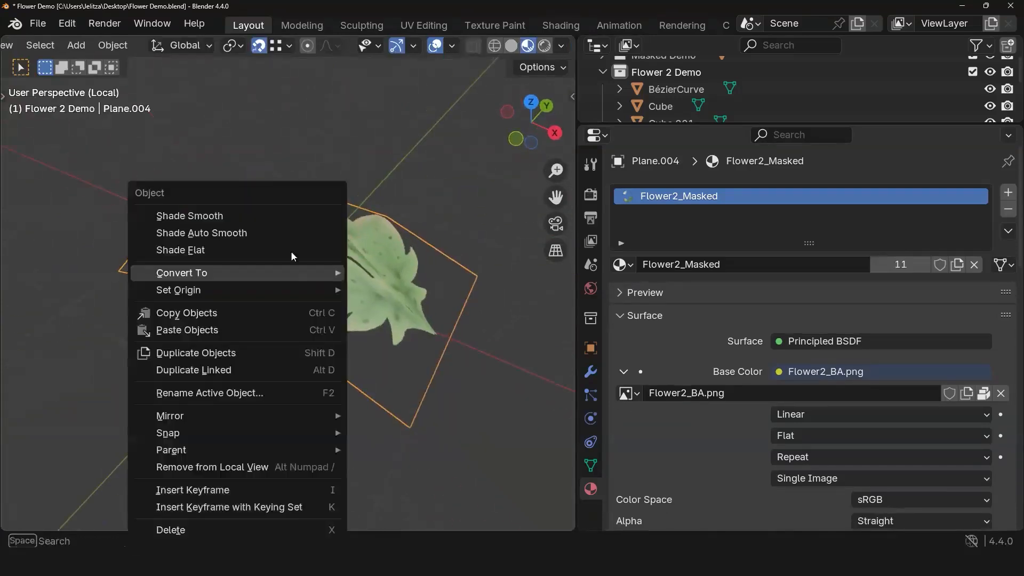
{"action": "left_click", "coordinate": [244, 214]}
{"action": "middle_click_drag", "start_coordinate": [439, 312], "coordinate": [402, 307]}
{"action": "key", "text": "KP_Divide"}
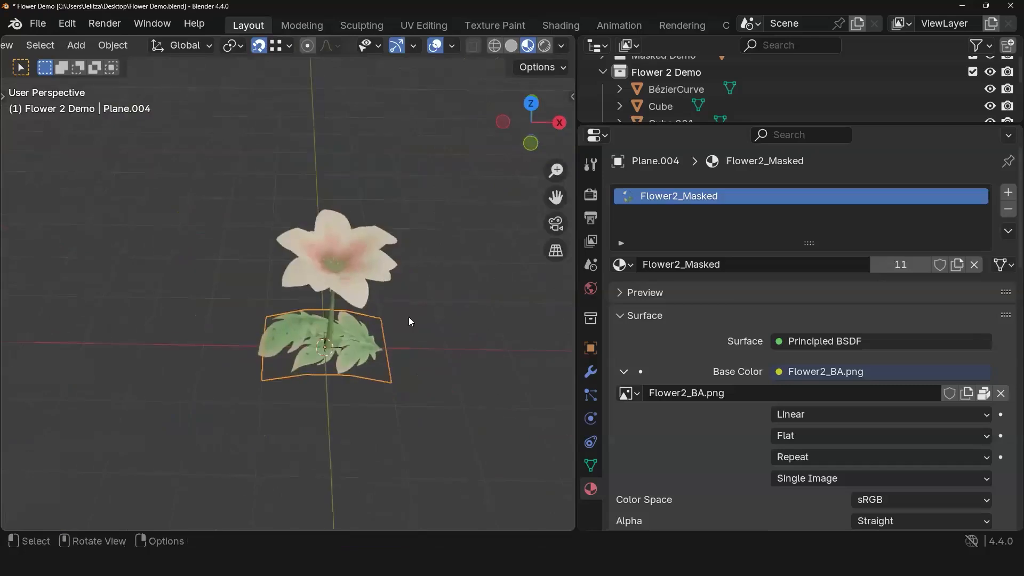
Step: Place the 3D cursor at the base of the branch's stem and set the branch's origin to it
{"action": "middle_click_drag", "start_coordinate": [410, 388], "coordinate": [293, 383]}
{"action": "scroll", "coordinate": [417, 374], "scroll_direction": "up", "scroll_amount": 3}
{"action": "middle_click_drag", "start_coordinate": [294, 383], "coordinate": [312, 360]}
{"action": "scroll", "coordinate": [305, 398], "scroll_direction": "up", "scroll_amount": 4}
{"action": "middle_click_drag", "start_coordinate": [302, 479], "coordinate": [310, 413], "text": "shift"}
{"action": "scroll", "coordinate": [311, 416], "scroll_direction": "up", "scroll_amount": 2}
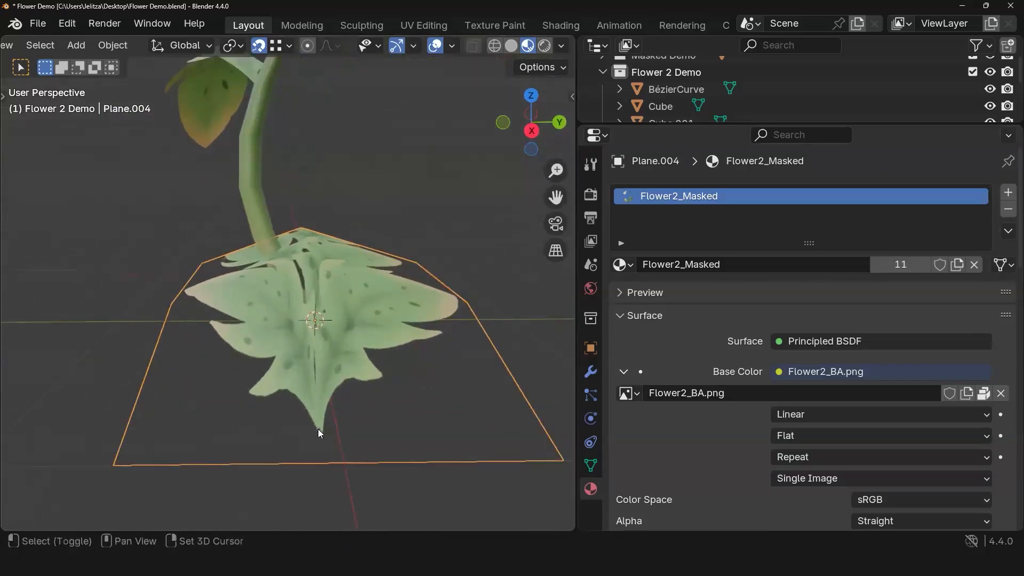
{"action": "right_click", "coordinate": [318, 427], "text": "shift"}
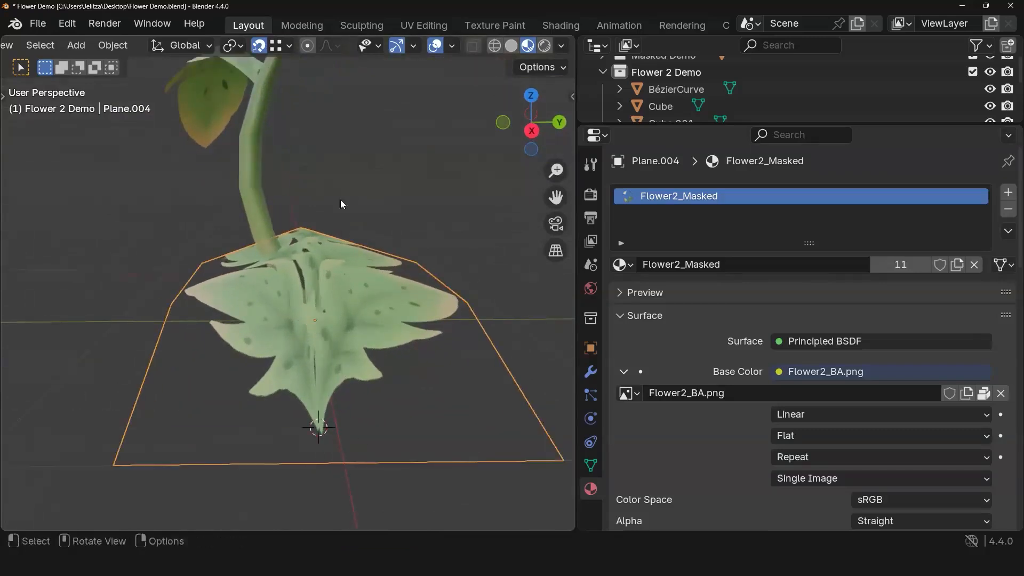
{"action": "left_click", "coordinate": [115, 47]}
{"action": "mouse_move", "coordinate": [142, 82]}
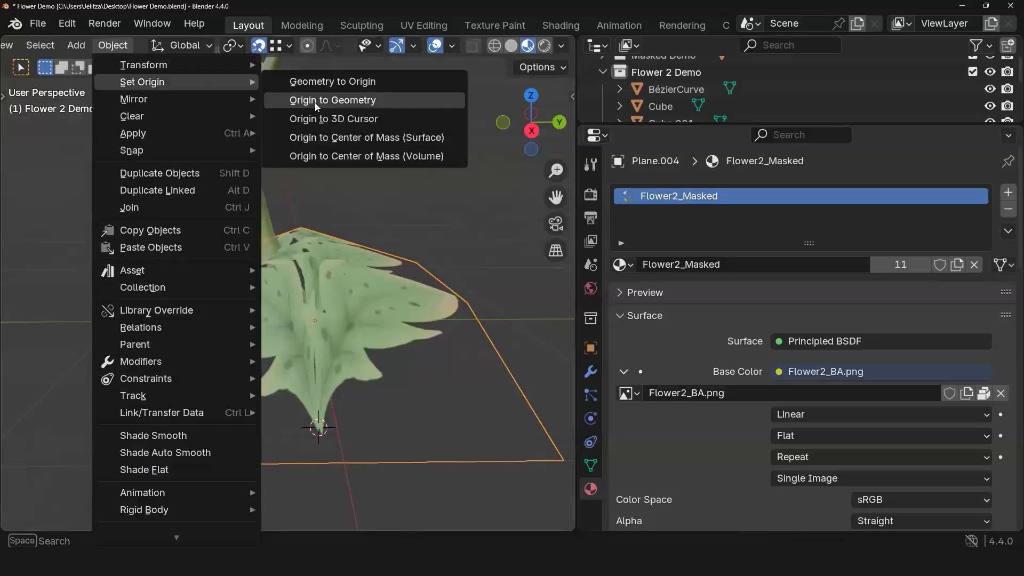
{"action": "left_click", "coordinate": [324, 124]}
Step: Move the branch about -0.92 m in X, -0.24 m in Y and 0.38 m in Z to the flower's stem
{"action": "scroll", "coordinate": [353, 298], "scroll_direction": "down", "scroll_amount": 4}
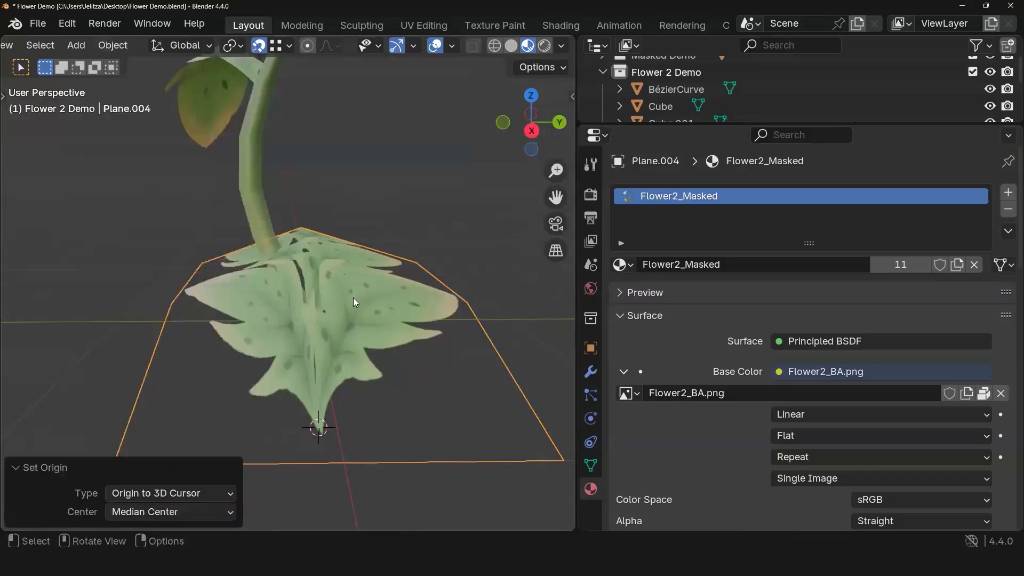
{"action": "middle_click_drag", "start_coordinate": [372, 350], "coordinate": [357, 368]}
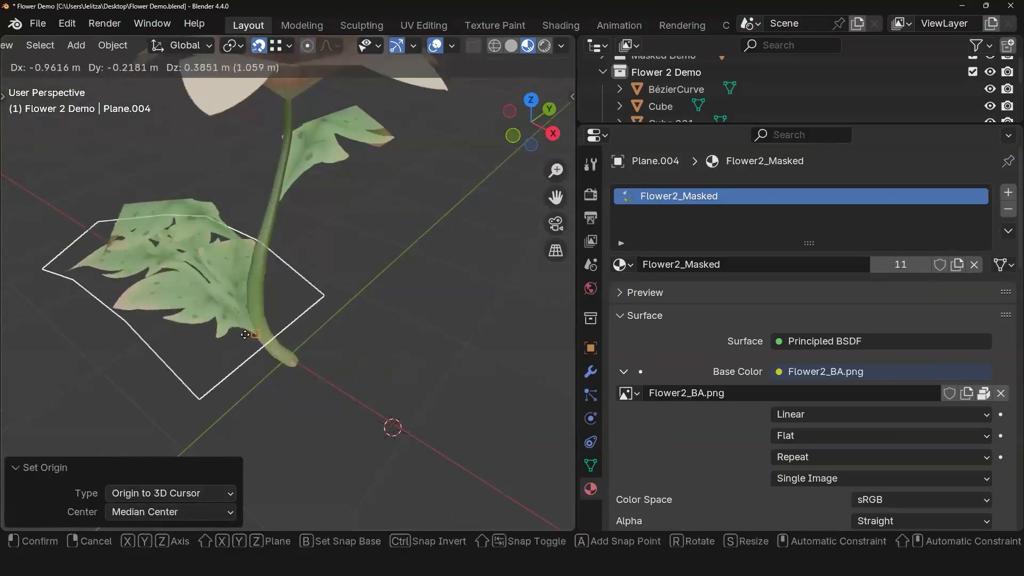
{"action": "left_click", "coordinate": [214, 304]}
{"action": "middle_click_drag", "start_coordinate": [371, 317], "coordinate": [321, 313]}
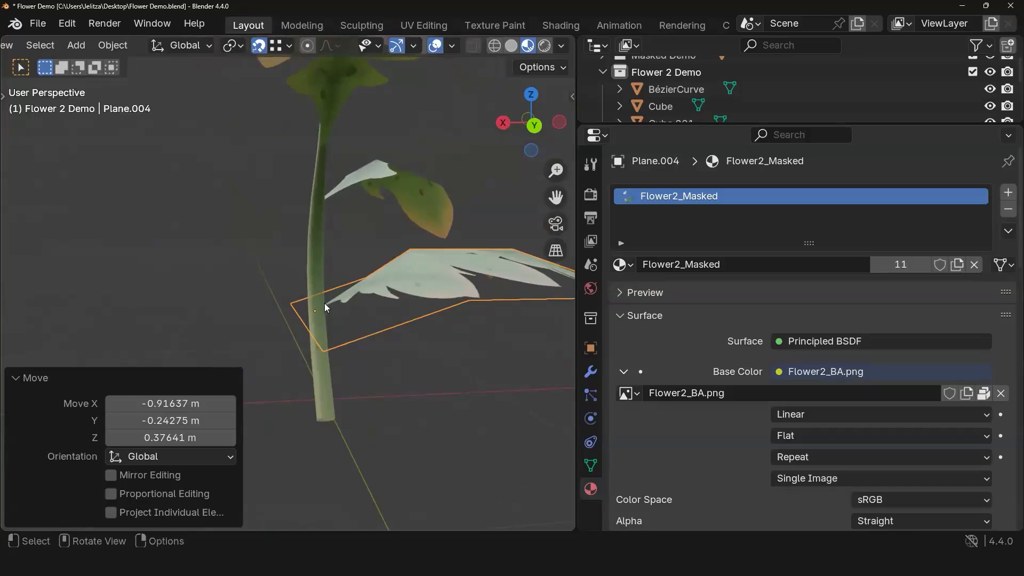
Step: Reposition the branch lower on the flower so its base sits against the bottom part of the stem
{"action": "key", "text": "g"}
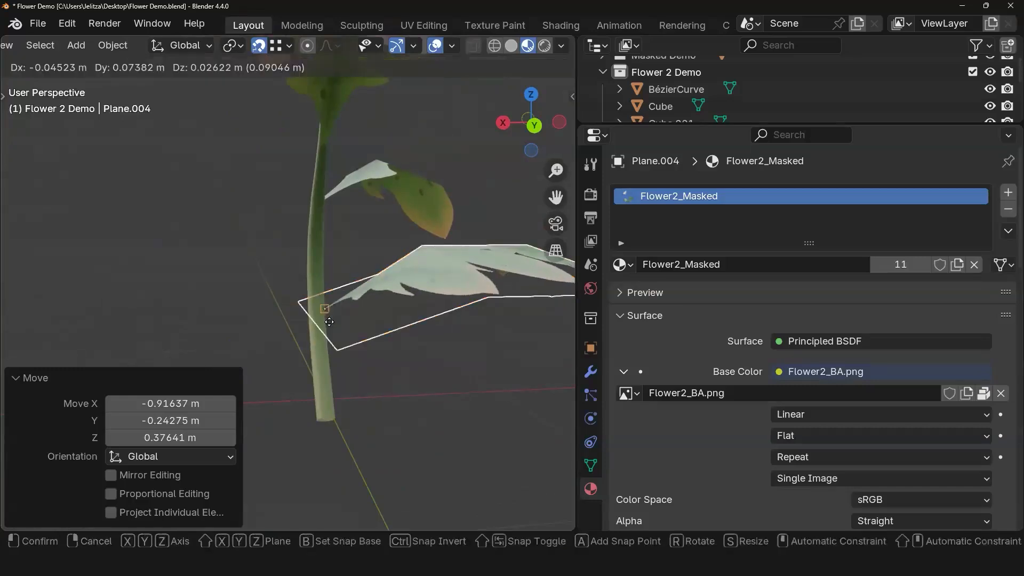
{"action": "left_click", "coordinate": [334, 400]}
{"action": "middle_click_drag", "start_coordinate": [334, 400], "coordinate": [356, 365]}
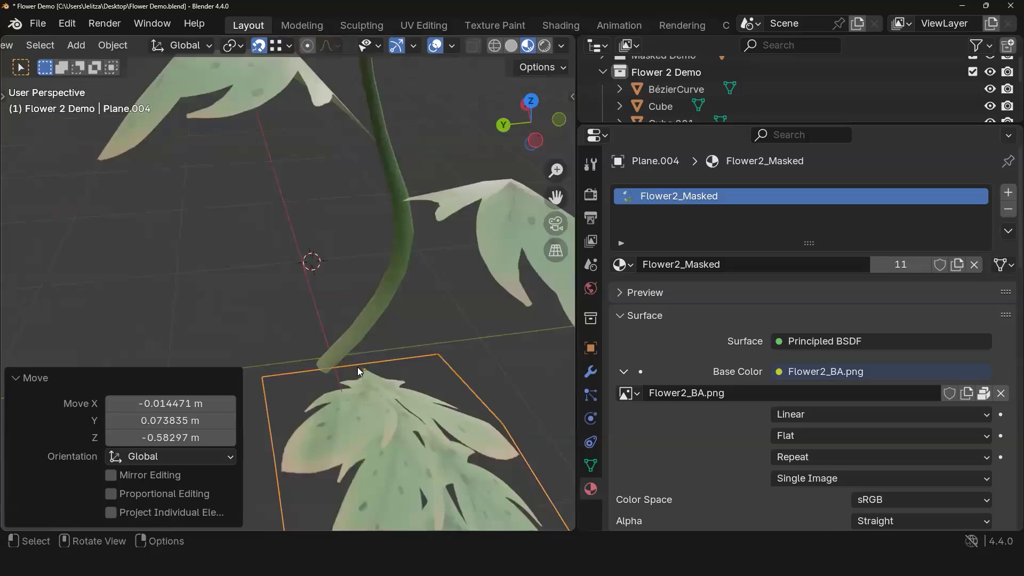
{"action": "key", "text": "g"}
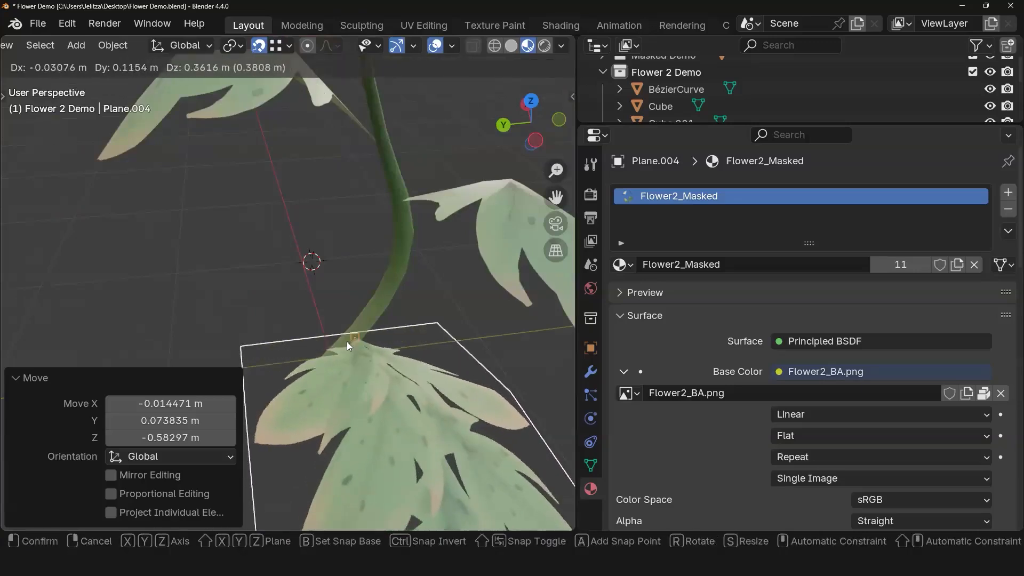
{"action": "left_click", "coordinate": [347, 342]}
{"action": "middle_click_drag", "start_coordinate": [433, 334], "coordinate": [333, 326]}
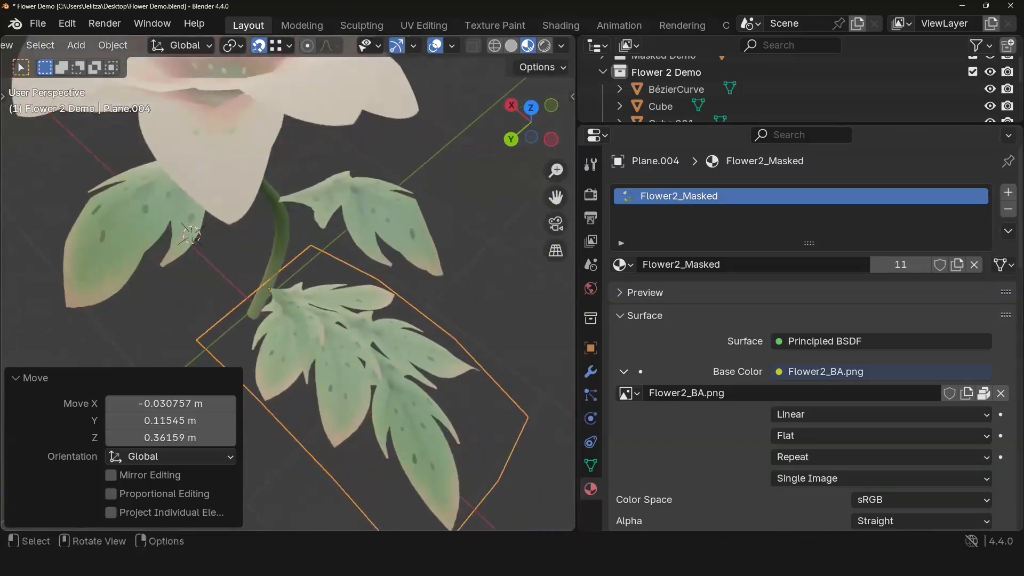
Step: Turn off snapping and shift the branch about 0.045 m along X toward the stem
{"action": "left_click", "coordinate": [259, 46]}
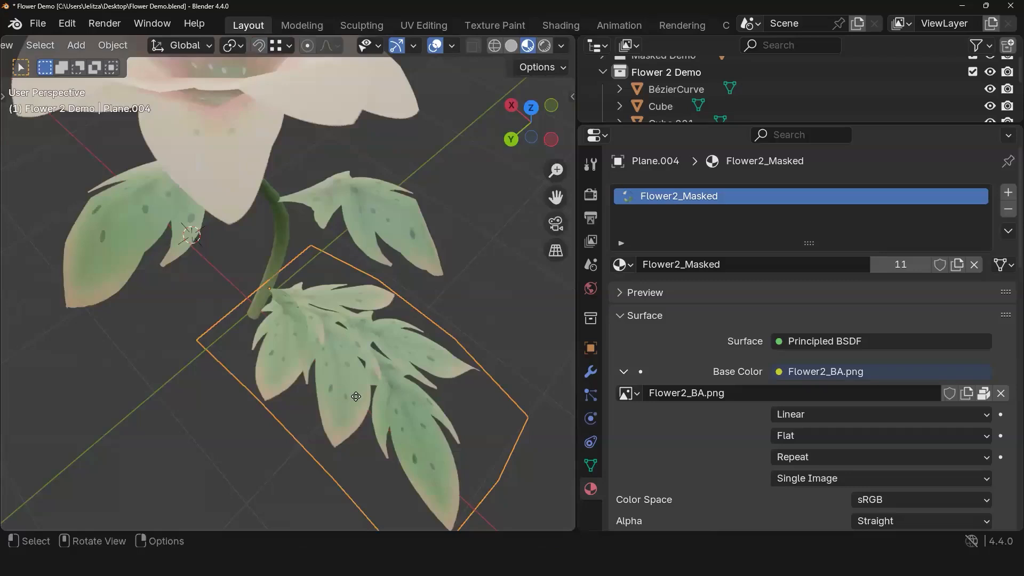
{"action": "key", "text": "g"}
{"action": "key", "text": "y"}
{"action": "key", "text": "x"}
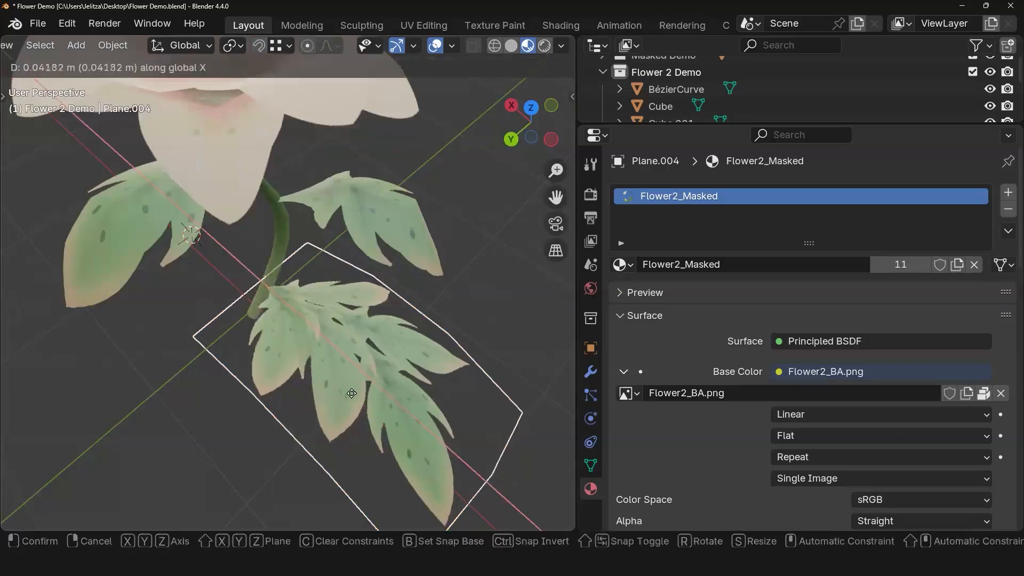
{"action": "left_click", "coordinate": [333, 394]}
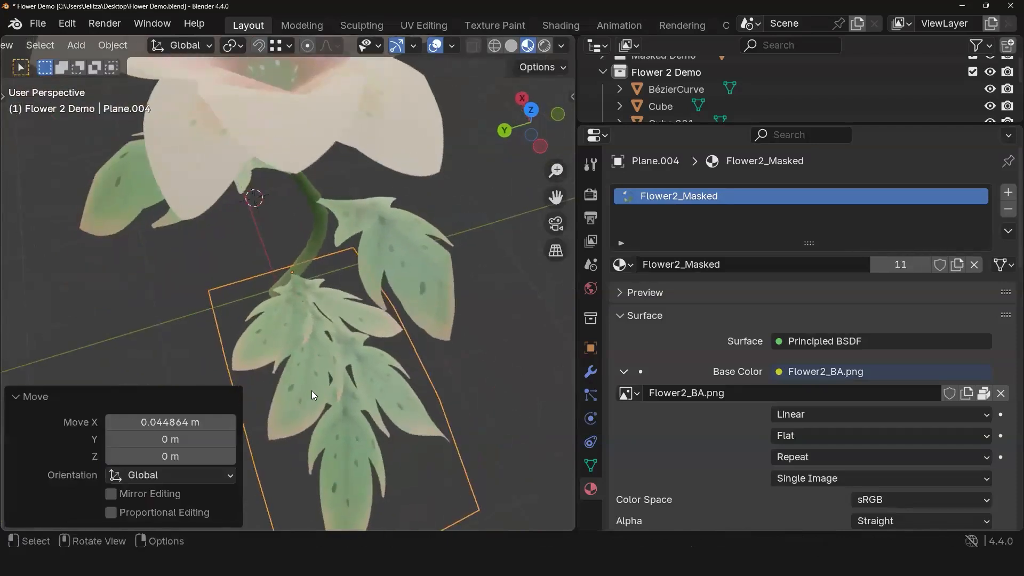
Step: Shift the branch about -0.032 m along Y to align its base with the stem
{"action": "key", "text": "g"}
{"action": "key", "text": "x"}
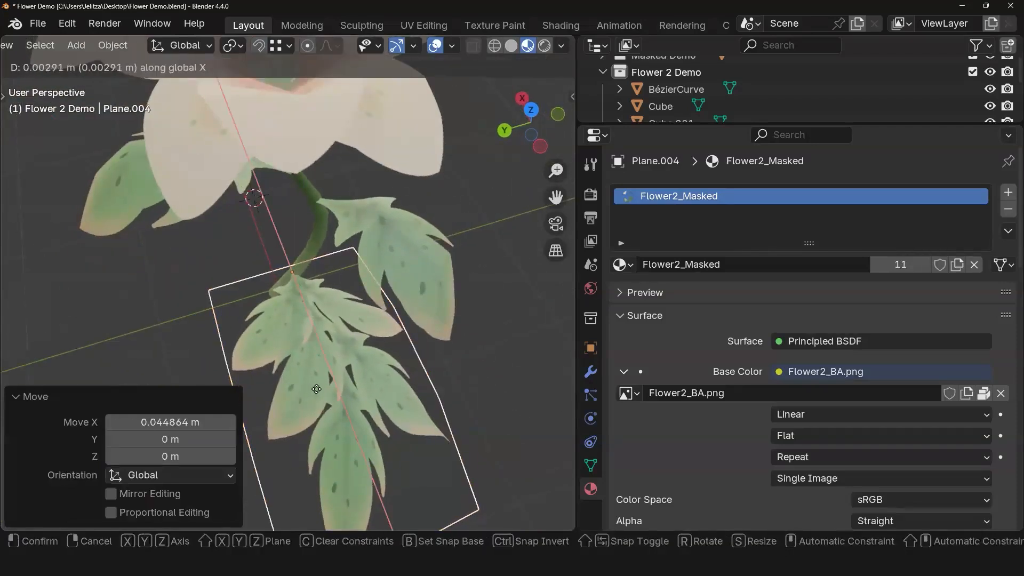
{"action": "key", "text": "y"}
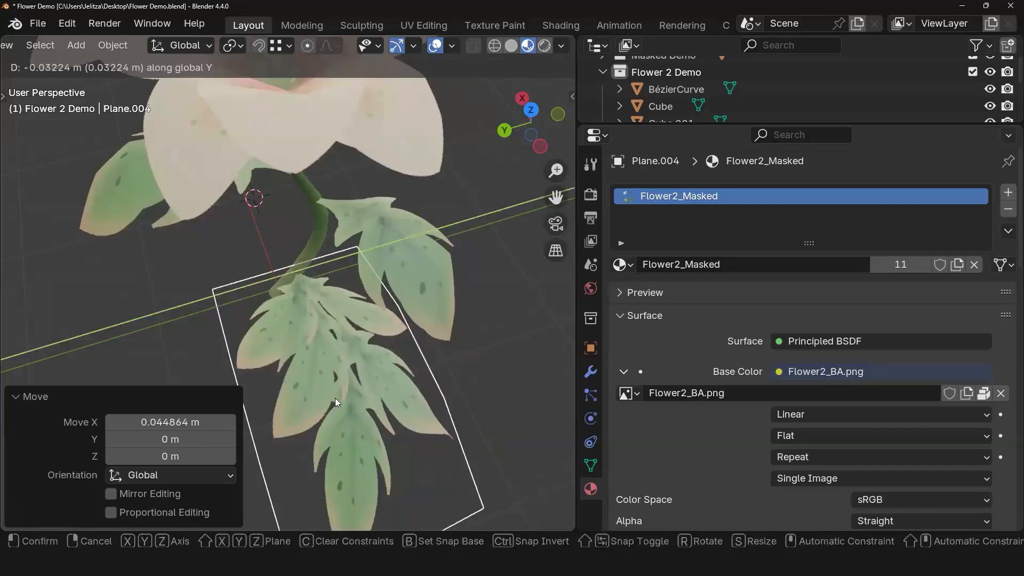
{"action": "left_click", "coordinate": [335, 397]}
{"action": "middle_click_drag", "start_coordinate": [435, 347], "coordinate": [438, 300]}
{"action": "scroll", "coordinate": [373, 329], "scroll_direction": "down", "scroll_amount": 2}
{"action": "middle_click_drag", "start_coordinate": [439, 202], "coordinate": [442, 241]}
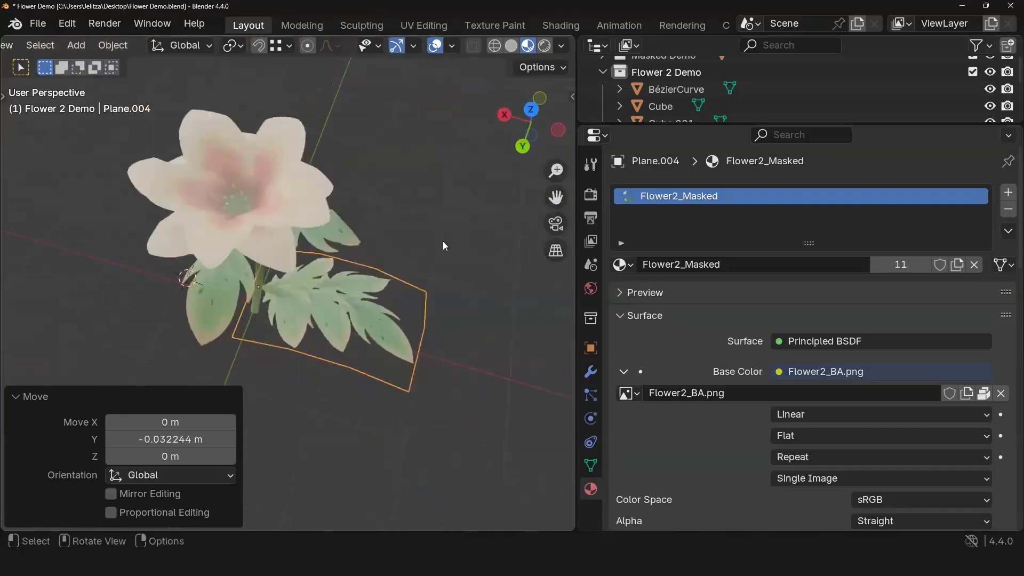
Step: Tilt the branch upward by about 17° in a side view and turn it around the stem as seen from above
{"action": "left_click", "coordinate": [443, 241]}
{"action": "middle_click_drag", "start_coordinate": [353, 271], "coordinate": [302, 362]}
{"action": "middle_click_drag", "start_coordinate": [376, 391], "coordinate": [388, 337]}
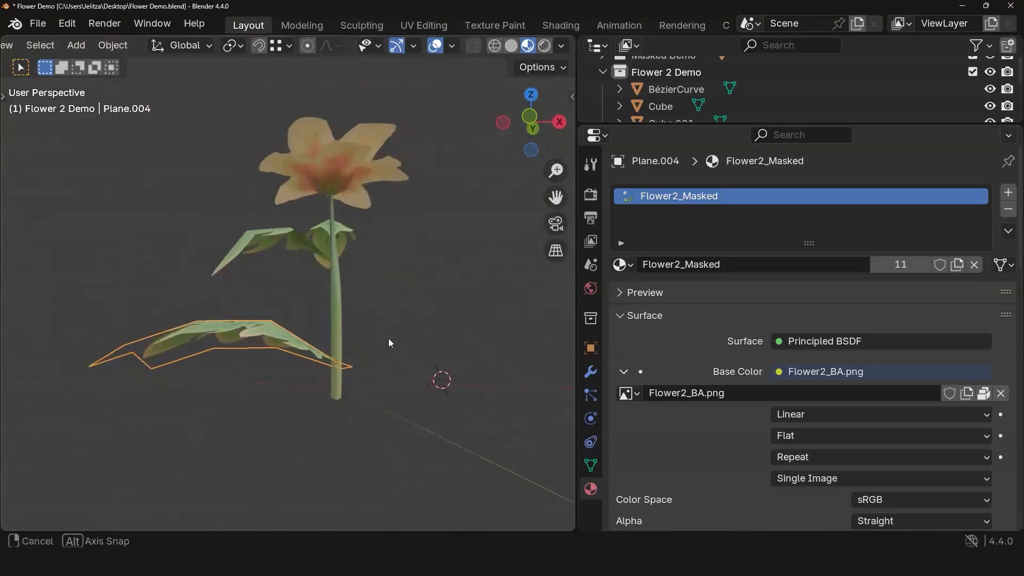
{"action": "key", "text": "r"}
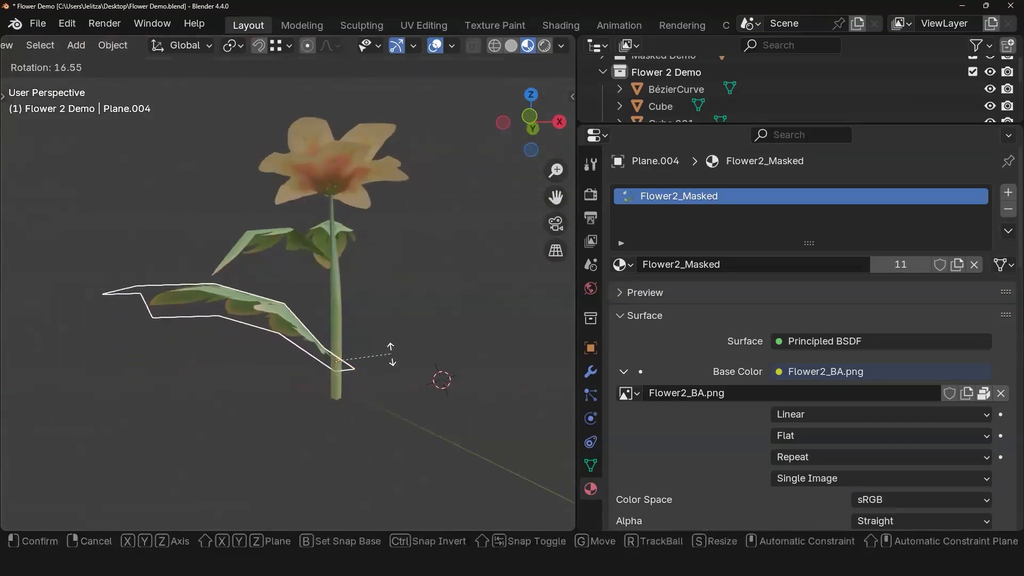
{"action": "left_click", "coordinate": [392, 360]}
{"action": "middle_click_drag", "start_coordinate": [263, 359], "coordinate": [404, 280]}
{"action": "key", "text": "r"}
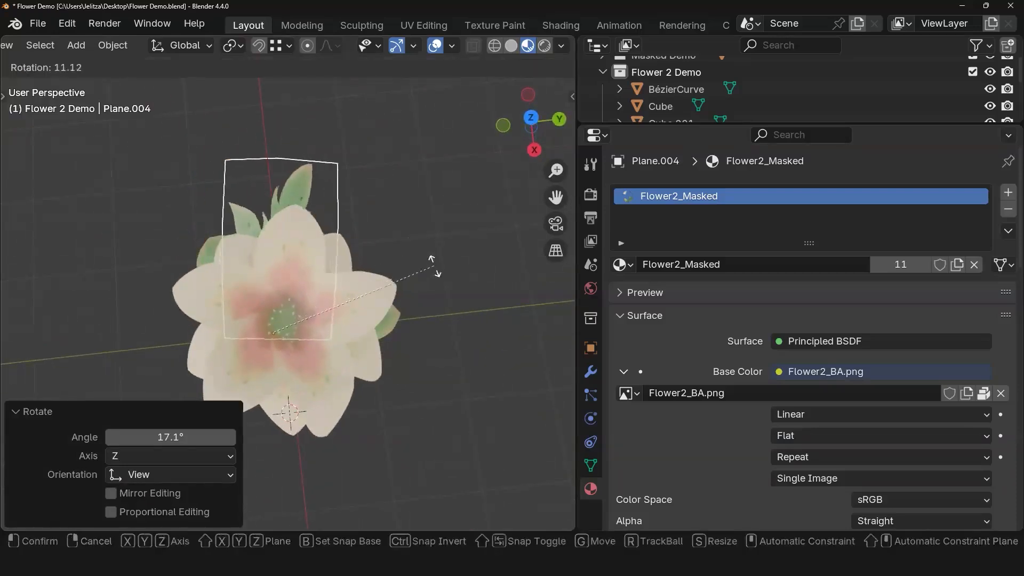
{"action": "left_click", "coordinate": [451, 351]}
Step: Duplicate the branch and rotate the copy about 117° around the Z axis
{"action": "middle_click_drag", "start_coordinate": [452, 352], "coordinate": [400, 469]}
{"action": "key", "text": "shift+d"}
{"action": "key", "text": "r"}
{"action": "key", "text": "z"}
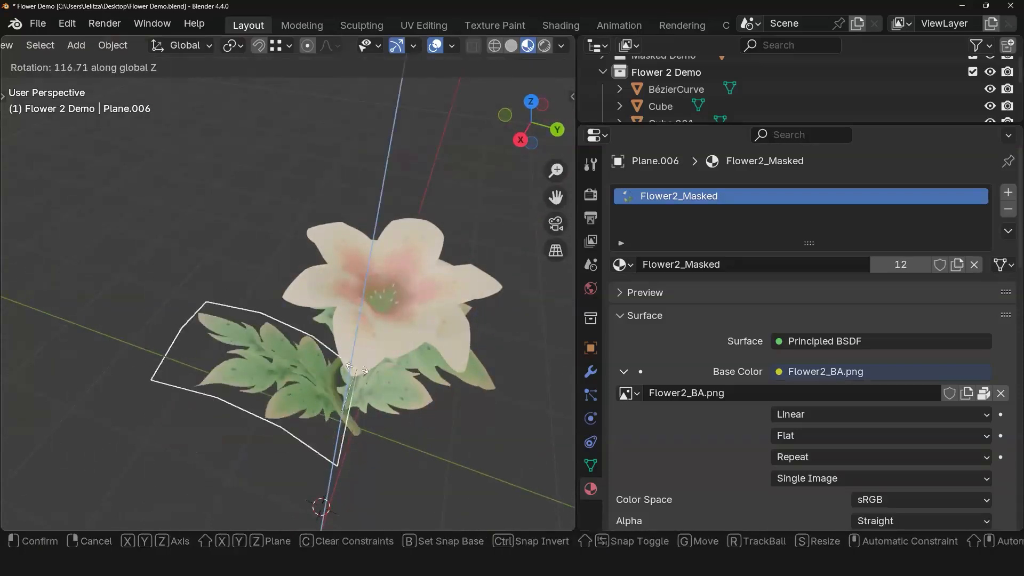
{"action": "left_click", "coordinate": [415, 483]}
{"action": "middle_click_drag", "start_coordinate": [415, 483], "coordinate": [320, 386]}
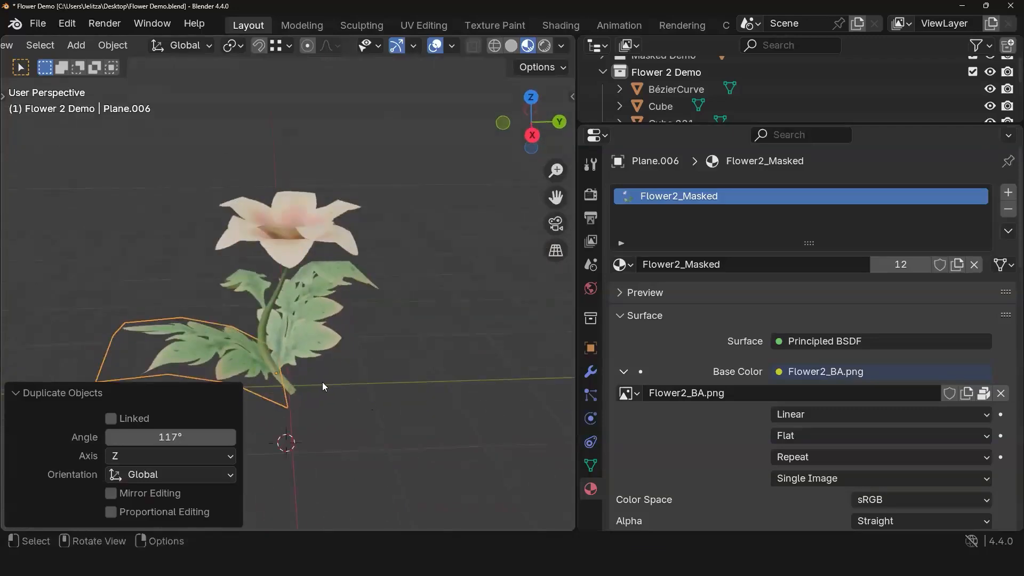
Step: Duplicate the second branch and rotate the new copy about 126° around the Z axis
{"action": "key", "text": "shift+d"}
{"action": "key", "text": "r"}
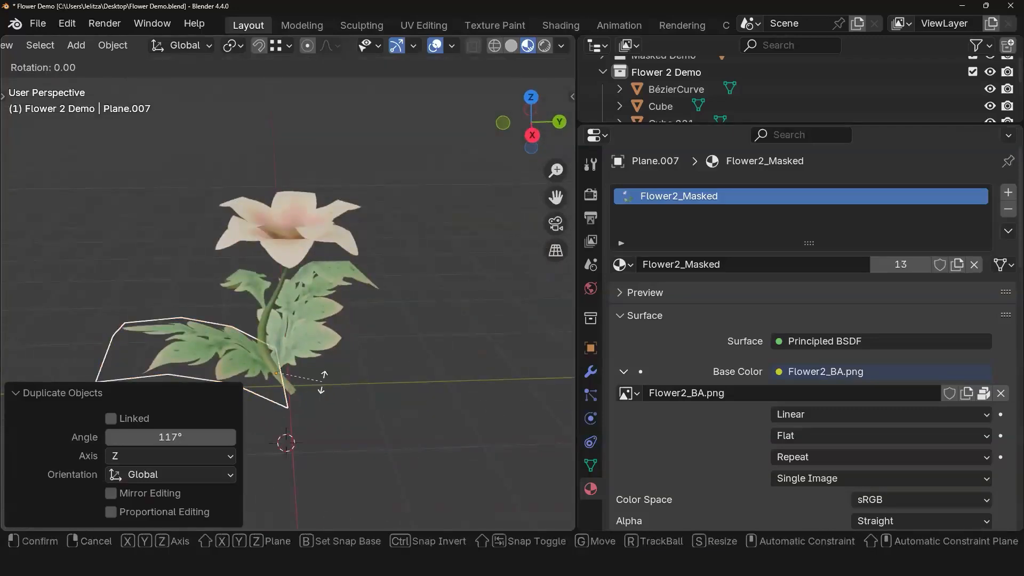
{"action": "left_click", "coordinate": [418, 388]}
{"action": "middle_click_drag", "start_coordinate": [419, 387], "coordinate": [444, 356]}
Step: Rotate the third branch slightly in a side view to adjust its tilt against the stem
{"action": "key", "text": "r"}
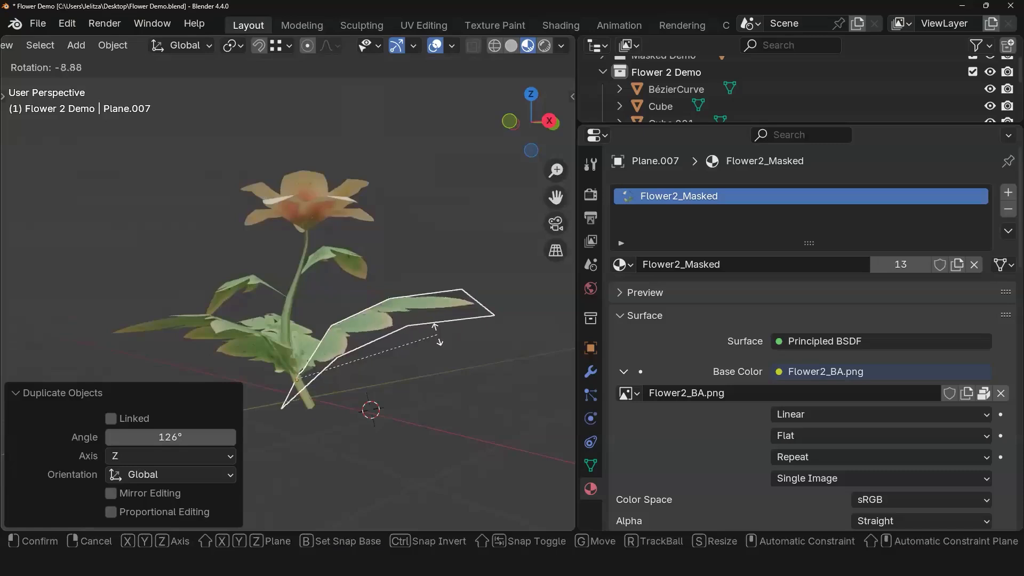
{"action": "left_click", "coordinate": [427, 323]}
{"action": "left_click", "coordinate": [451, 381]}
Step: Scale the two duplicated branches individually to vary their sizes around the stem
{"action": "middle_click_drag", "start_coordinate": [451, 381], "coordinate": [316, 336]}
{"action": "left_click", "coordinate": [316, 336]}
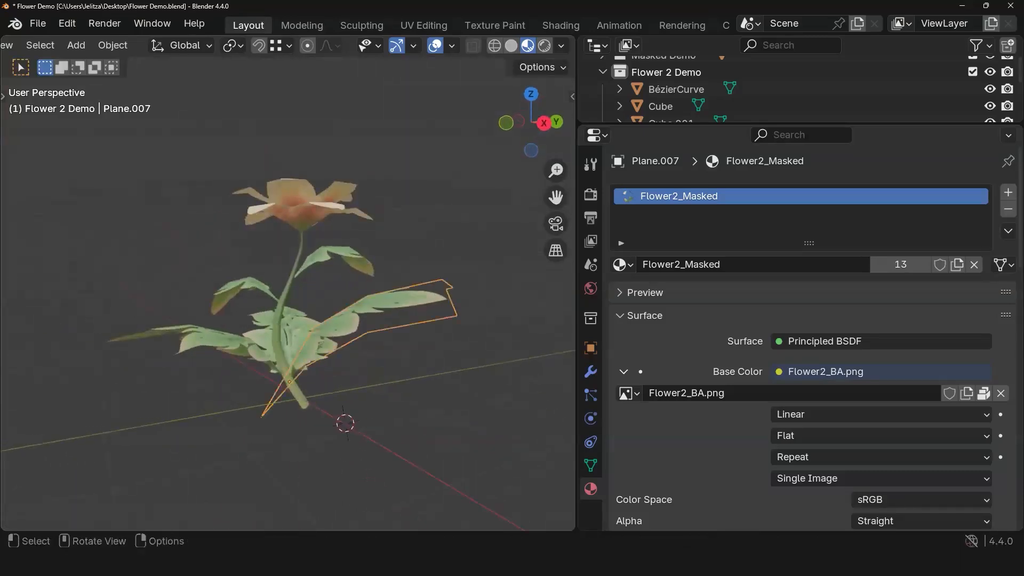
{"action": "key", "text": "s"}
{"action": "left_click", "coordinate": [346, 399]}
{"action": "middle_click_drag", "start_coordinate": [346, 399], "coordinate": [231, 354]}
{"action": "left_click", "coordinate": [231, 354]}
{"action": "key", "text": "s"}
{"action": "left_click", "coordinate": [376, 382]}
Step: Scale the remaining multi-leaf branch at the stem's base down slightly to about 0.93 of its size
{"action": "middle_click_drag", "start_coordinate": [377, 382], "coordinate": [320, 372]}
{"action": "left_click", "coordinate": [319, 372]}
{"action": "key", "text": "s"}
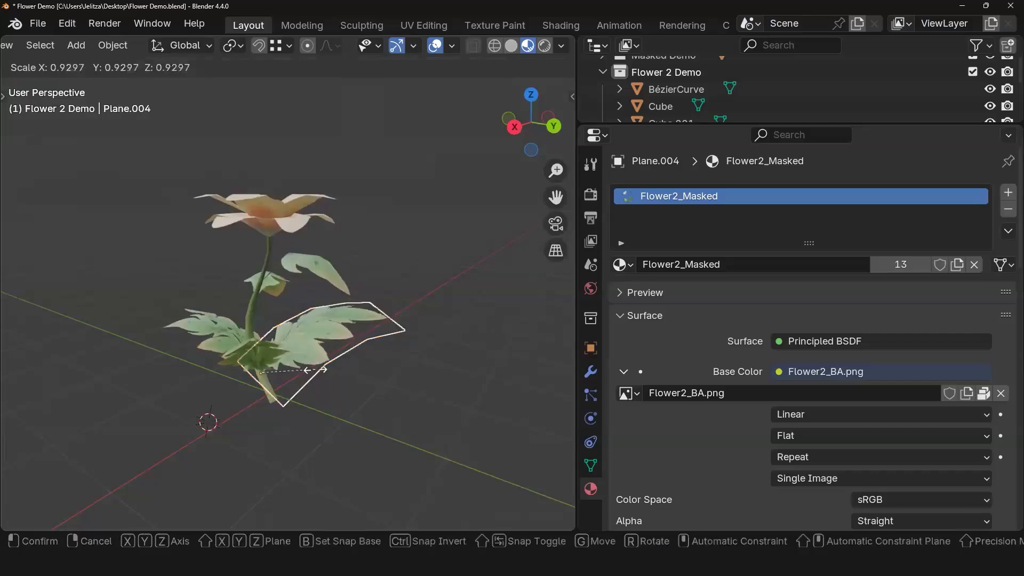
{"action": "left_click", "coordinate": [311, 366]}
{"action": "middle_click_drag", "start_coordinate": [389, 431], "coordinate": [307, 342]}
{"action": "scroll", "coordinate": [357, 404], "scroll_direction": "down", "scroll_amount": 3}
{"action": "scroll", "coordinate": [386, 424], "scroll_direction": "up", "scroll_amount": 1}
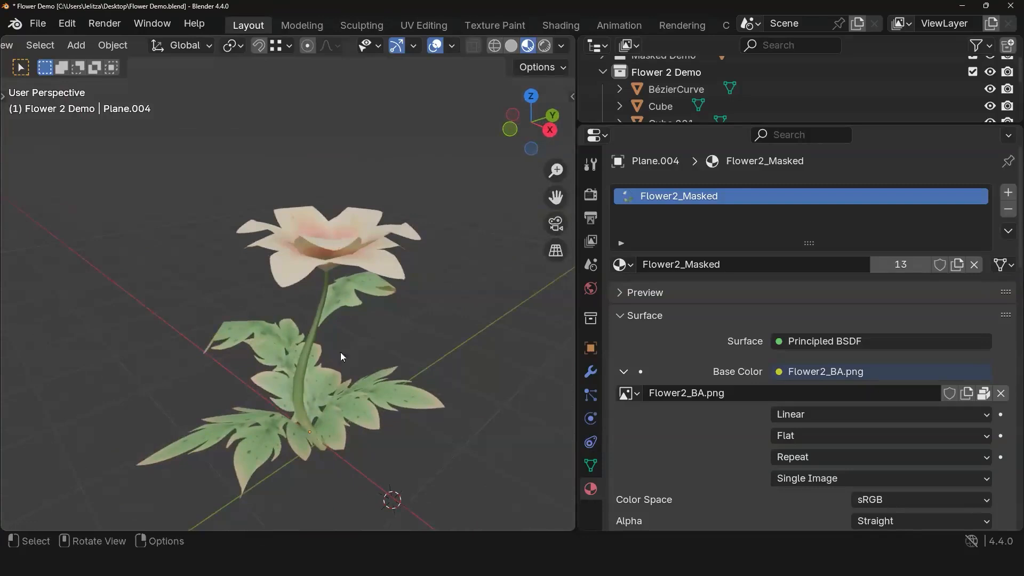
Step: Join the petal layers, the stem leaves and the base branches into a single object, leaving the stem separate
{"action": "middle_click_drag", "start_coordinate": [328, 443], "coordinate": [288, 389]}
{"action": "scroll", "coordinate": [330, 419], "scroll_direction": "up", "scroll_amount": 2}
{"action": "middle_click_drag", "start_coordinate": [288, 390], "coordinate": [400, 432]}
{"action": "middle_click_drag", "start_coordinate": [320, 389], "coordinate": [318, 406]}
{"action": "left_click", "coordinate": [317, 405]}
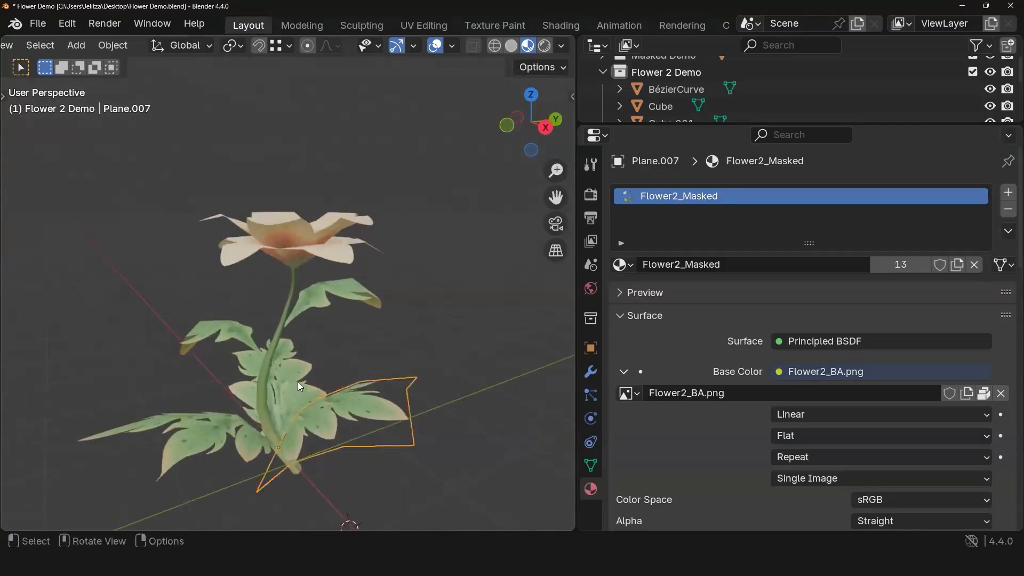
{"action": "left_click", "coordinate": [298, 385], "text": "shift"}
{"action": "left_click", "coordinate": [215, 319], "text": "shift"}
{"action": "left_click", "coordinate": [331, 281], "text": "shift"}
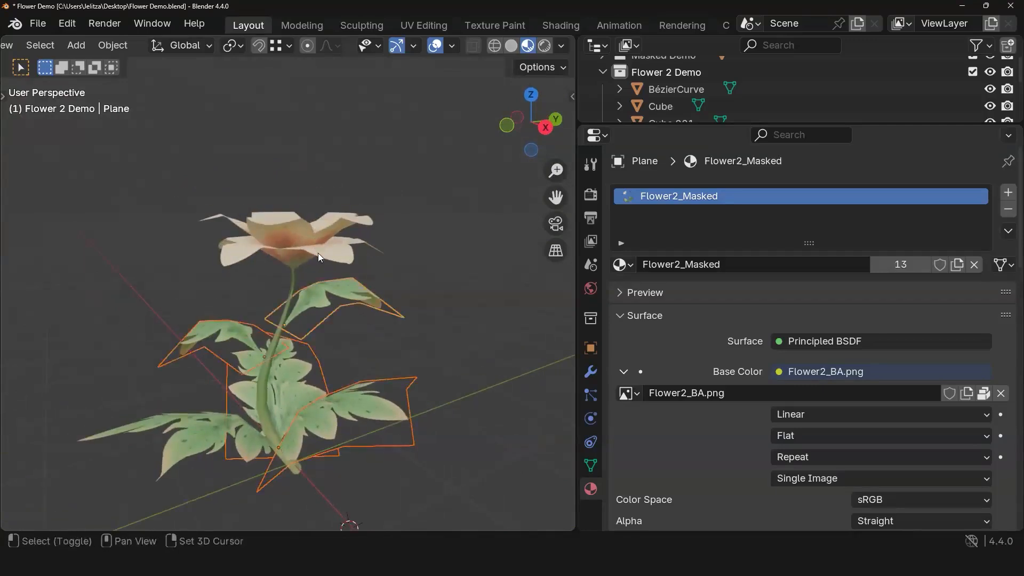
{"action": "left_click", "coordinate": [306, 221], "text": "shift"}
{"action": "left_click", "coordinate": [307, 224], "text": "shift"}
{"action": "left_click", "coordinate": [174, 421], "text": "shift"}
{"action": "middle_click_drag", "start_coordinate": [316, 415], "coordinate": [276, 429]}
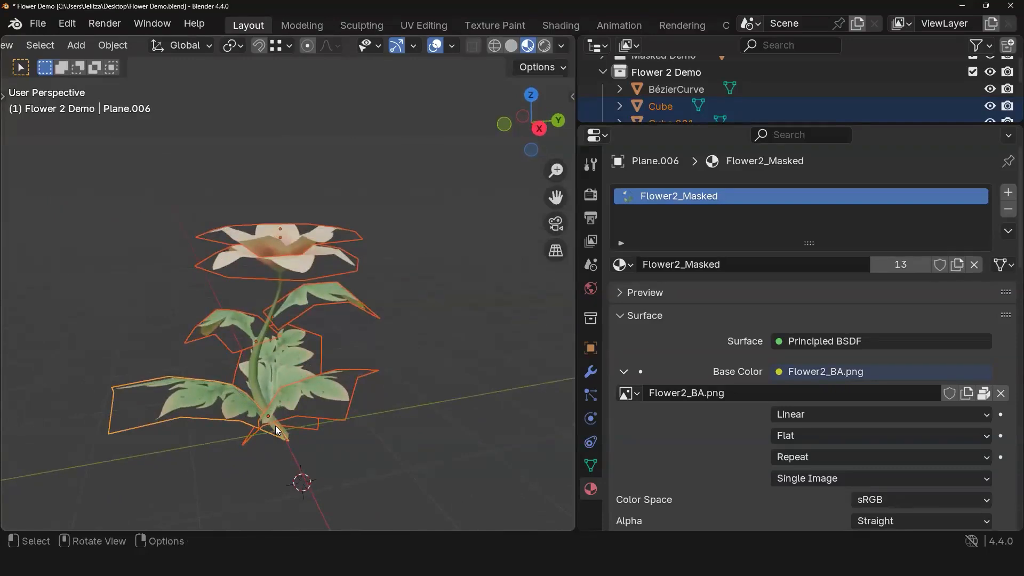
{"action": "left_click", "coordinate": [275, 425]}
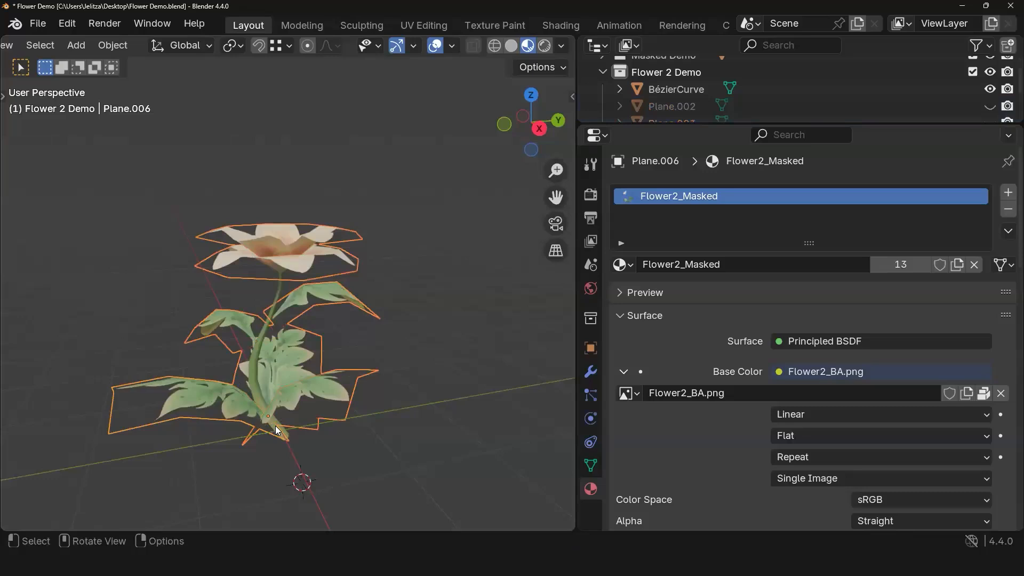
Step: Turn on the Face Orientation overlay and check the direction of the petal and leaf faces
{"action": "middle_click_drag", "start_coordinate": [296, 406], "coordinate": [352, 384]}
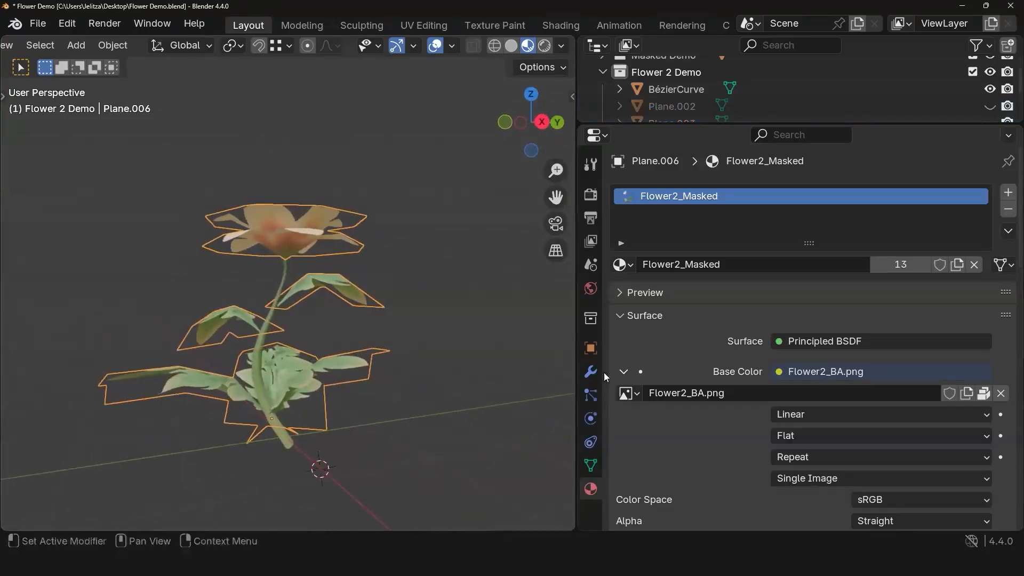
{"action": "left_click", "coordinate": [451, 46]}
{"action": "left_click", "coordinate": [345, 373]}
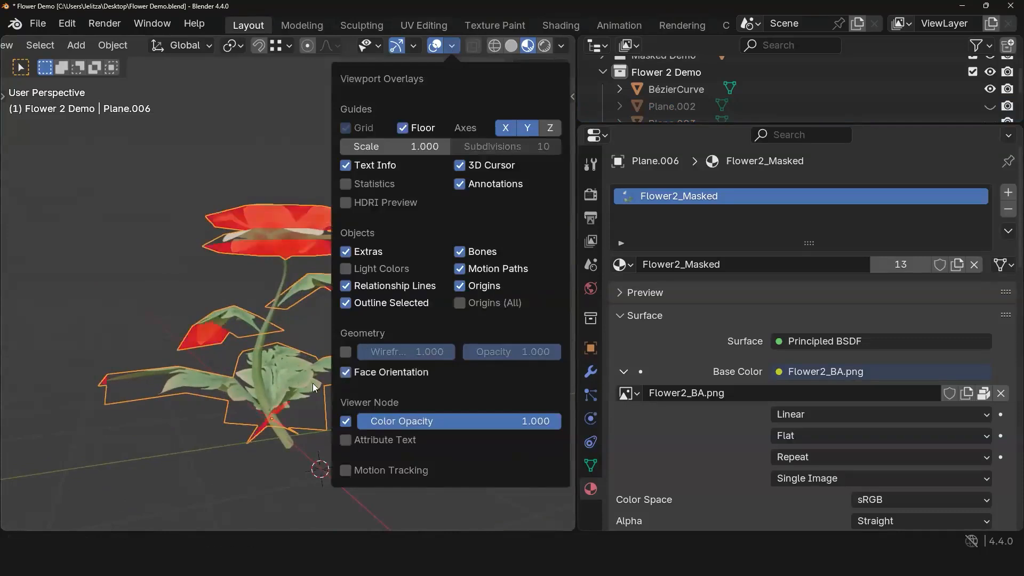
{"action": "middle_click_drag", "start_coordinate": [271, 317], "coordinate": [278, 421]}
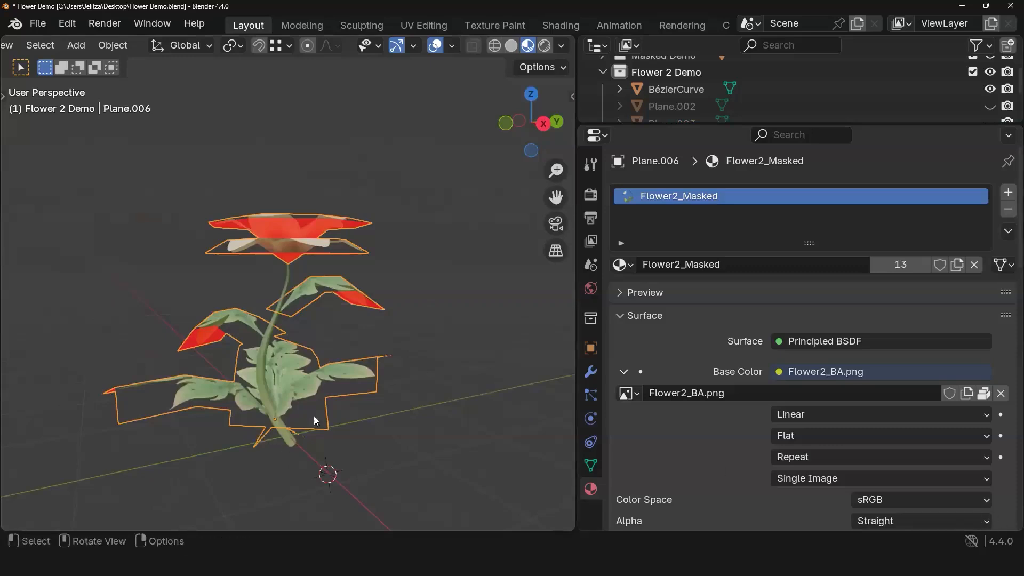
{"action": "scroll", "coordinate": [343, 404], "scroll_direction": "up", "scroll_amount": 2}
{"action": "middle_click_drag", "start_coordinate": [374, 434], "coordinate": [646, 393]}
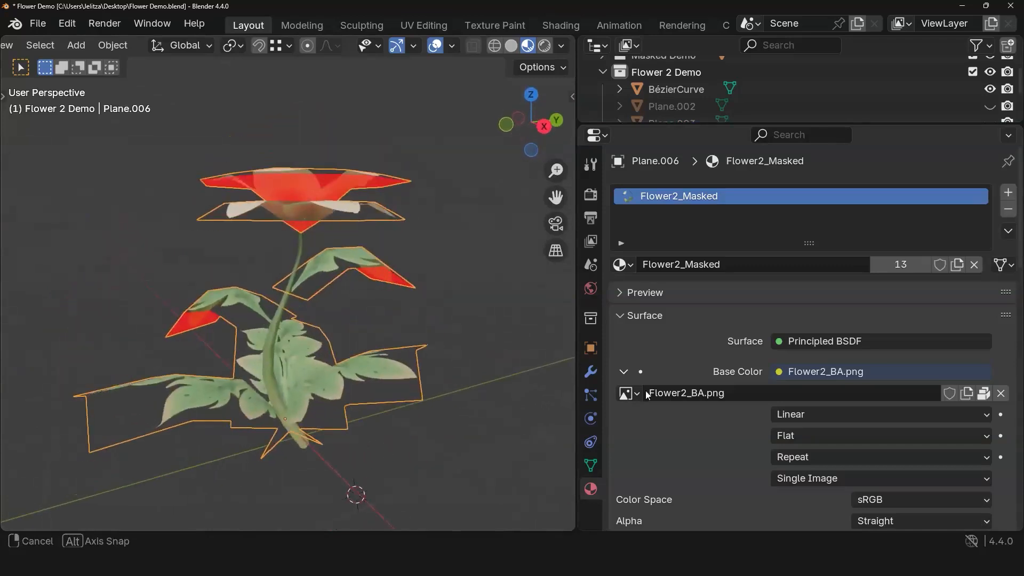
Step: Add a Solidify modifier with 0.01 m thickness to the joined petals and leaves
{"action": "left_click", "coordinate": [591, 372]}
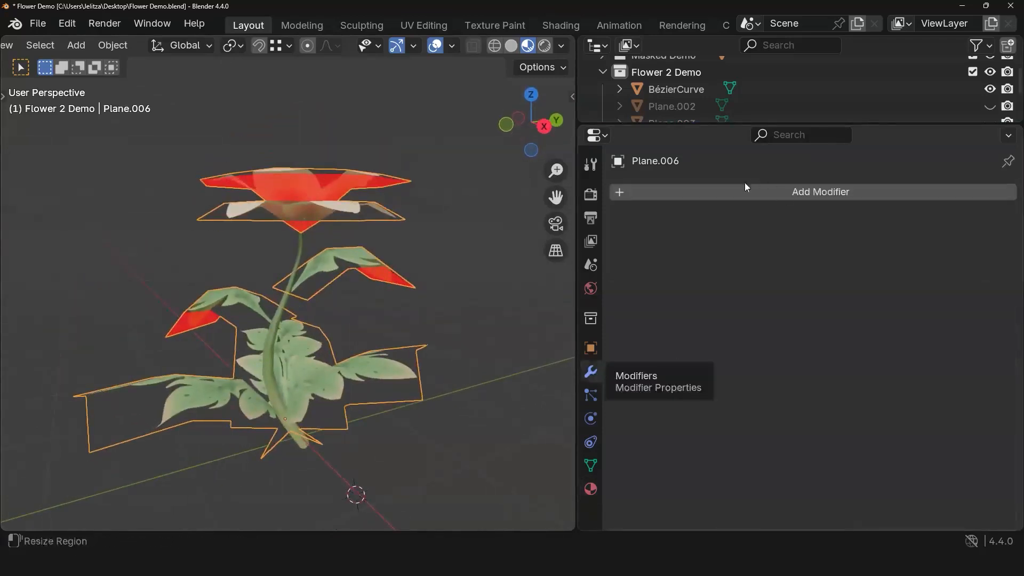
{"action": "left_click", "coordinate": [730, 192]}
{"action": "left_click", "coordinate": [682, 198]}
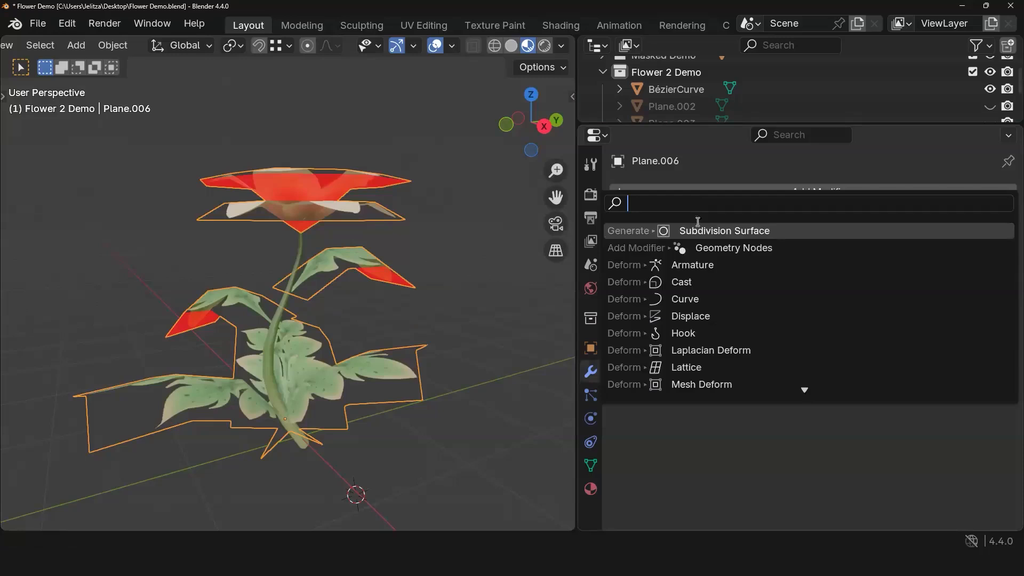
{"action": "type", "text": "so"}
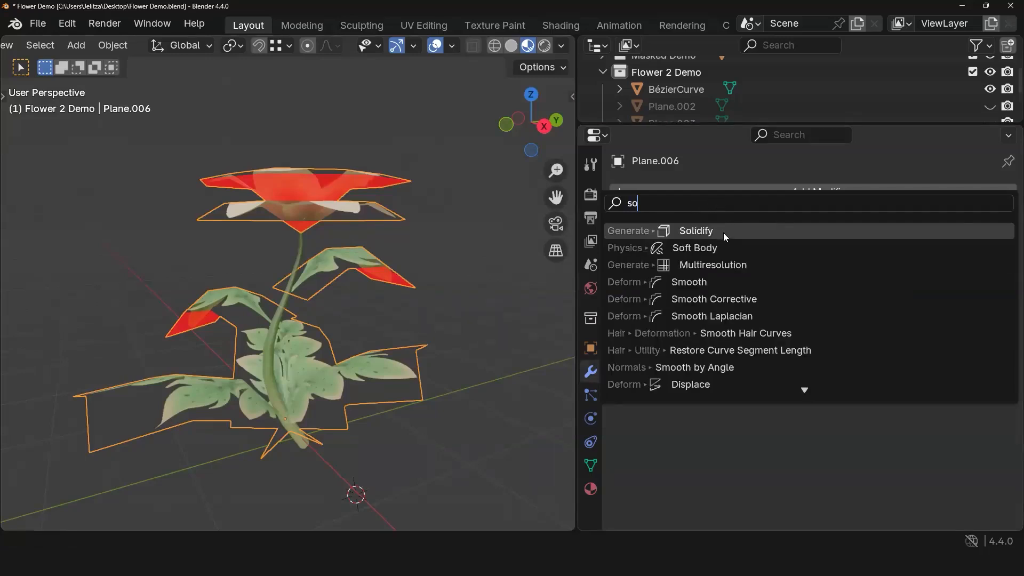
{"action": "left_click", "coordinate": [724, 233]}
{"action": "middle_click_drag", "start_coordinate": [449, 372], "coordinate": [441, 281]}
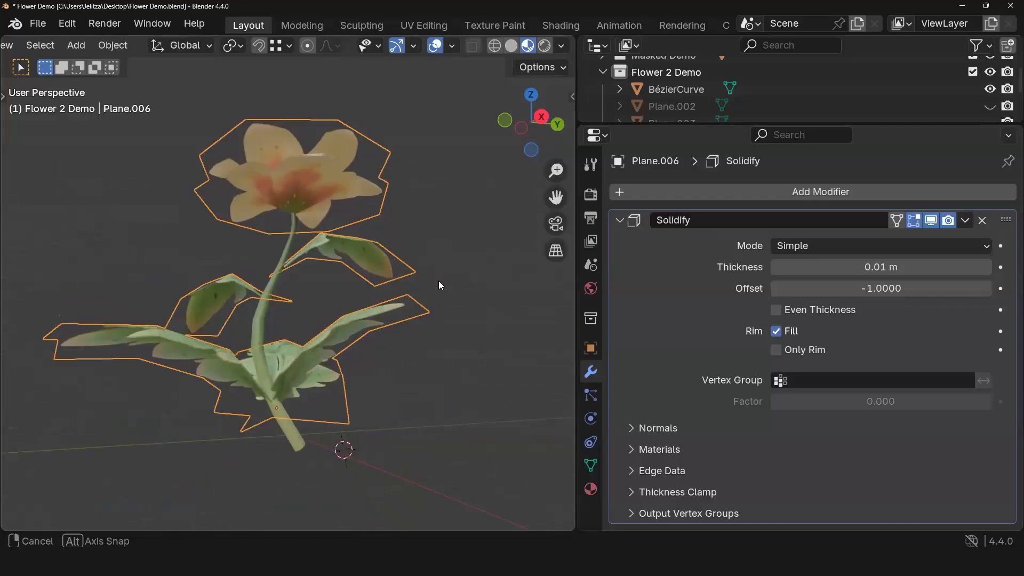
{"action": "middle_click_drag", "start_coordinate": [377, 304], "coordinate": [377, 351]}
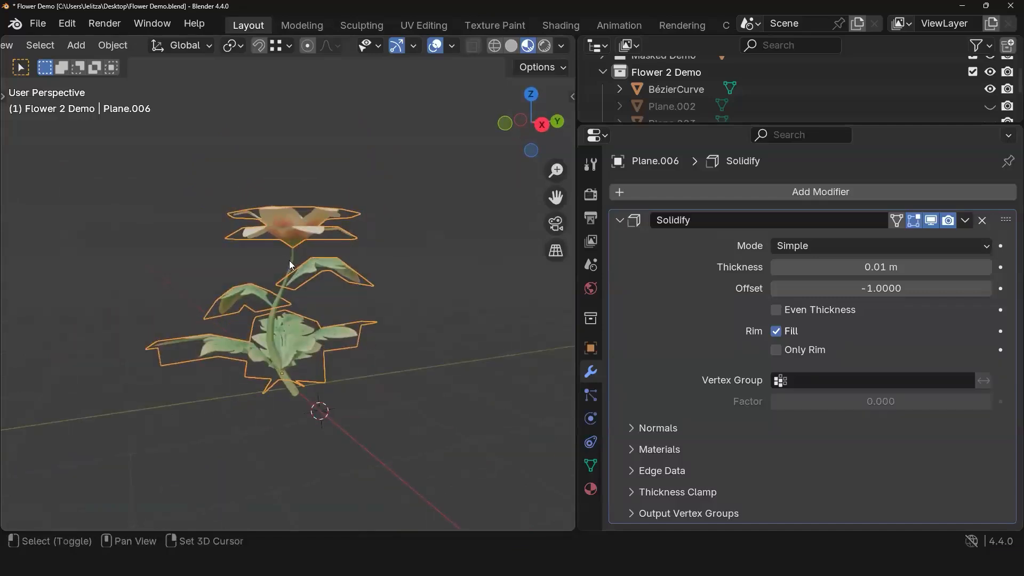
Step: Try to join the petals and leaves with the stem while the stem is the active object
{"action": "left_click", "coordinate": [291, 263]}
{"action": "middle_click_drag", "start_coordinate": [354, 296], "coordinate": [465, 378]}
{"action": "key", "text": "ctrl+j"}
{"action": "left_click", "coordinate": [399, 352]}
{"action": "left_click", "coordinate": [381, 263]}
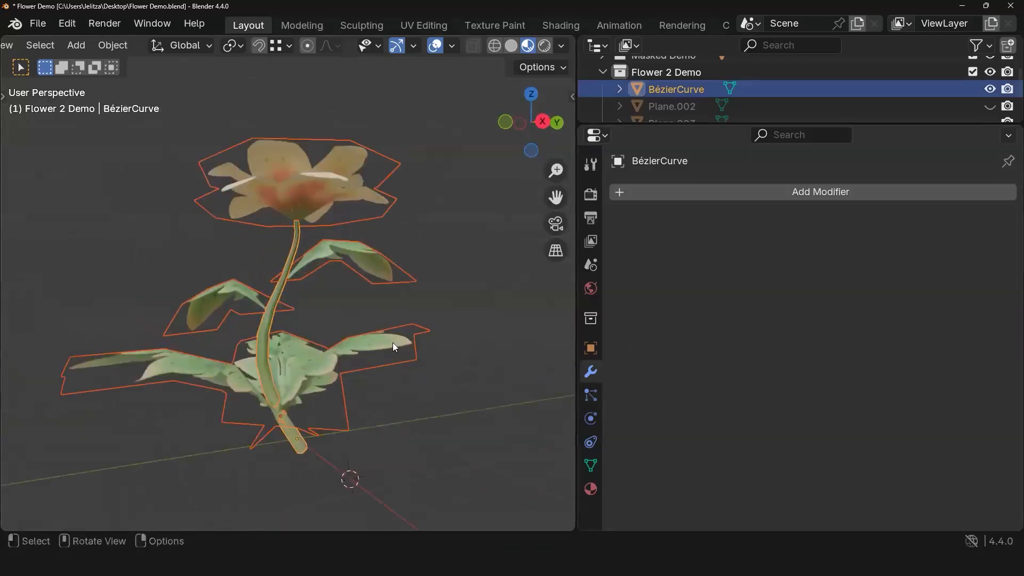
Step: Apply the Solidify modifier on the petals and leaves, and join them with the stem into one object
{"action": "left_click", "coordinate": [393, 344]}
{"action": "left_click", "coordinate": [965, 220]}
{"action": "left_click", "coordinate": [912, 236]}
{"action": "left_click_drag", "start_coordinate": [200, 145], "coordinate": [372, 363], "text": "shift"}
{"action": "key", "text": "ctrl+j"}
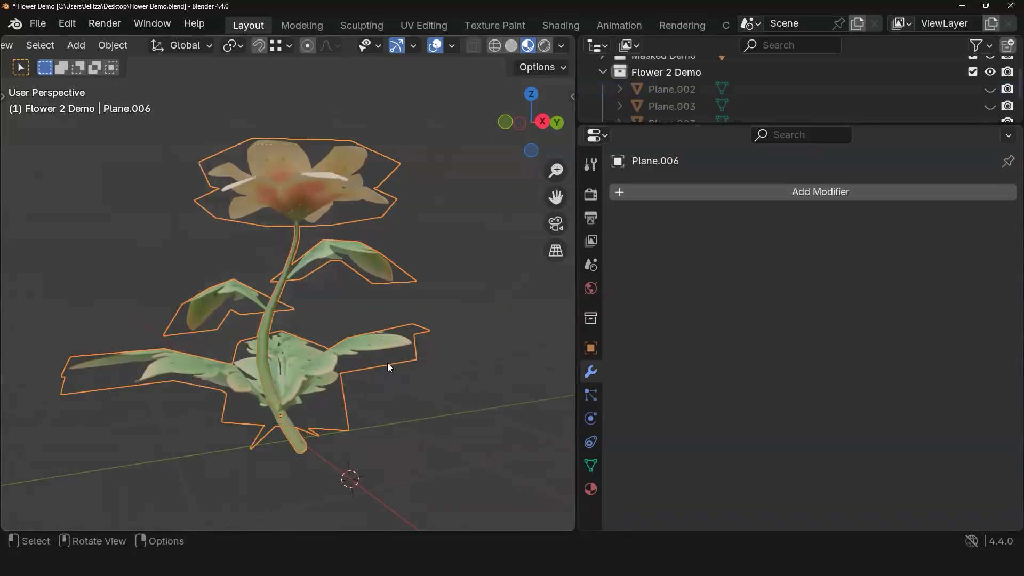
Step: Examine the underside of the stem and leaves for faces pointing the wrong way
{"action": "middle_click_drag", "start_coordinate": [465, 384], "coordinate": [326, 323]}
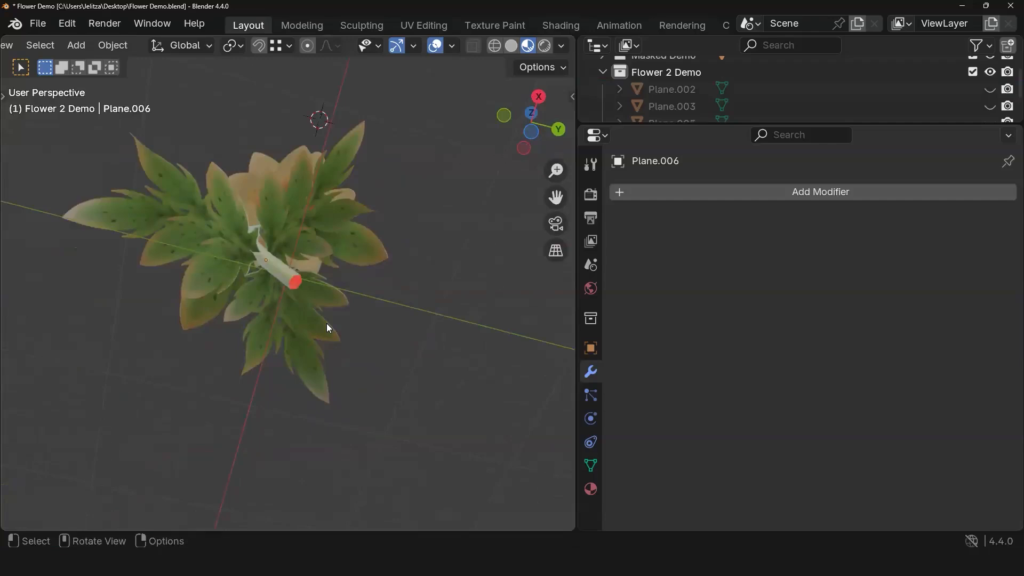
{"action": "scroll", "coordinate": [327, 327], "scroll_direction": "up", "scroll_amount": 8}
{"action": "scroll", "coordinate": [412, 342], "scroll_direction": "down", "scroll_amount": 5}
{"action": "middle_click_drag", "start_coordinate": [411, 345], "coordinate": [368, 379]}
{"action": "middle_click_drag", "start_coordinate": [143, 360], "coordinate": [144, 224]}
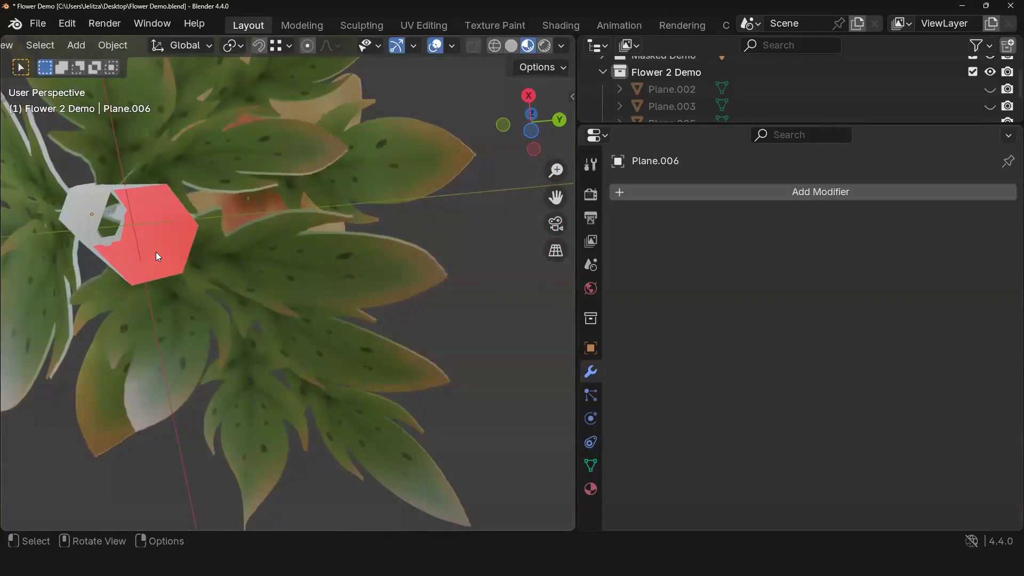
{"action": "middle_click_drag", "start_coordinate": [303, 392], "coordinate": [297, 327]}
{"action": "scroll", "coordinate": [351, 395], "scroll_direction": "down", "scroll_amount": 5}
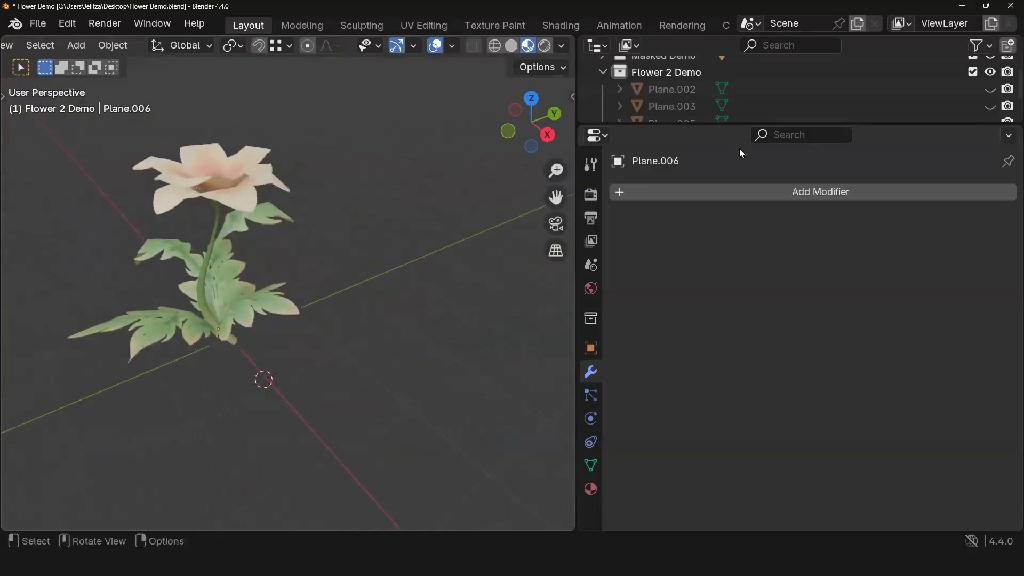
Step: Enlarge the Outliner and apply all transforms to the joined flower object
{"action": "left_click_drag", "start_coordinate": [744, 124], "coordinate": [773, 403]}
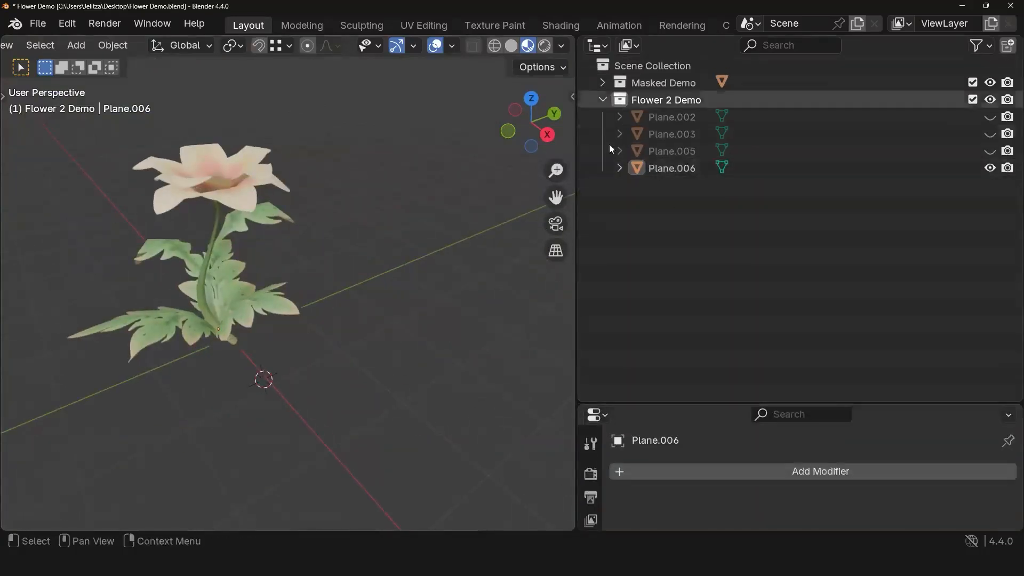
{"action": "left_click", "coordinate": [237, 267]}
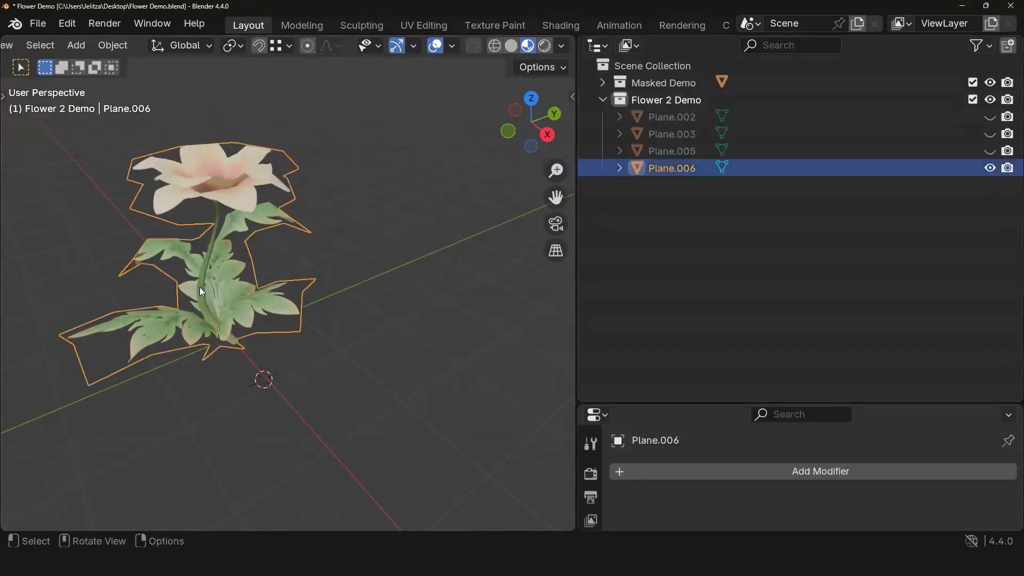
{"action": "key", "text": "ctrl+a"}
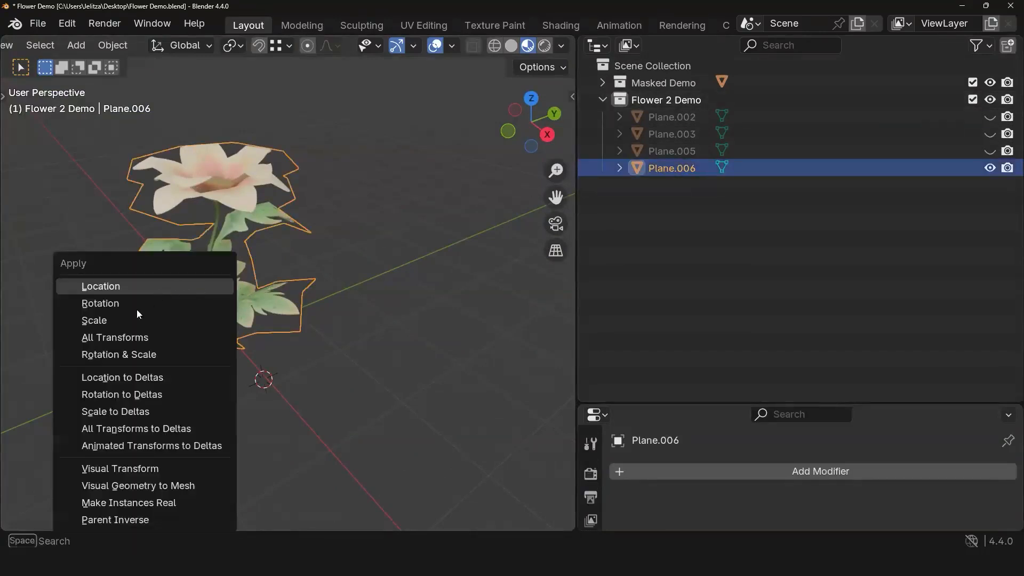
{"action": "left_click", "coordinate": [129, 337]}
{"action": "middle_click_drag", "start_coordinate": [425, 319], "coordinate": [430, 267]}
{"action": "left_click", "coordinate": [327, 272]}
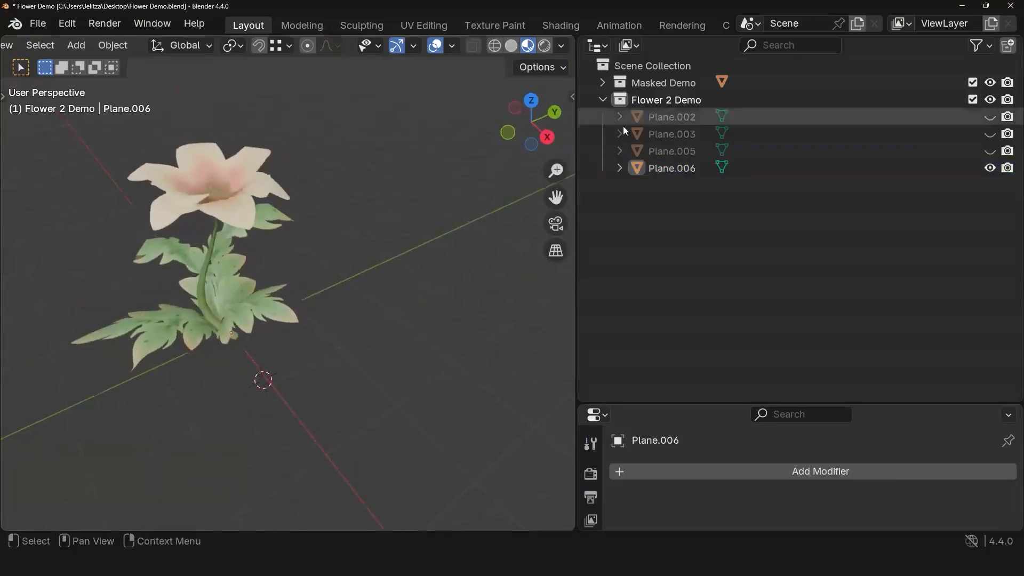
Step: Collapse the Flower 2 Demo collection and unhide the Flower object in the Masked Demo collection
{"action": "left_click", "coordinate": [601, 100]}
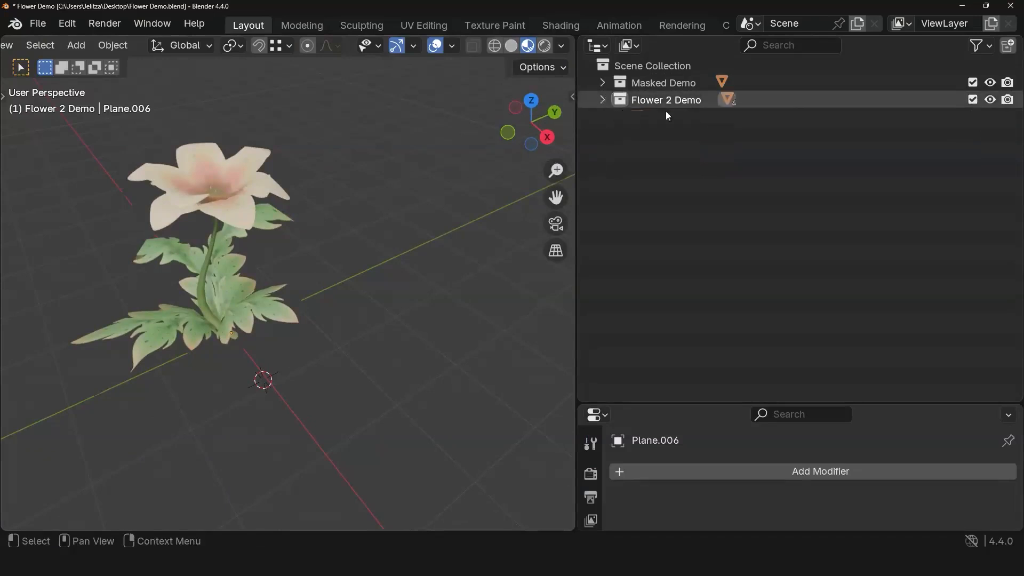
{"action": "left_click", "coordinate": [595, 83]}
{"action": "left_click", "coordinate": [601, 83]}
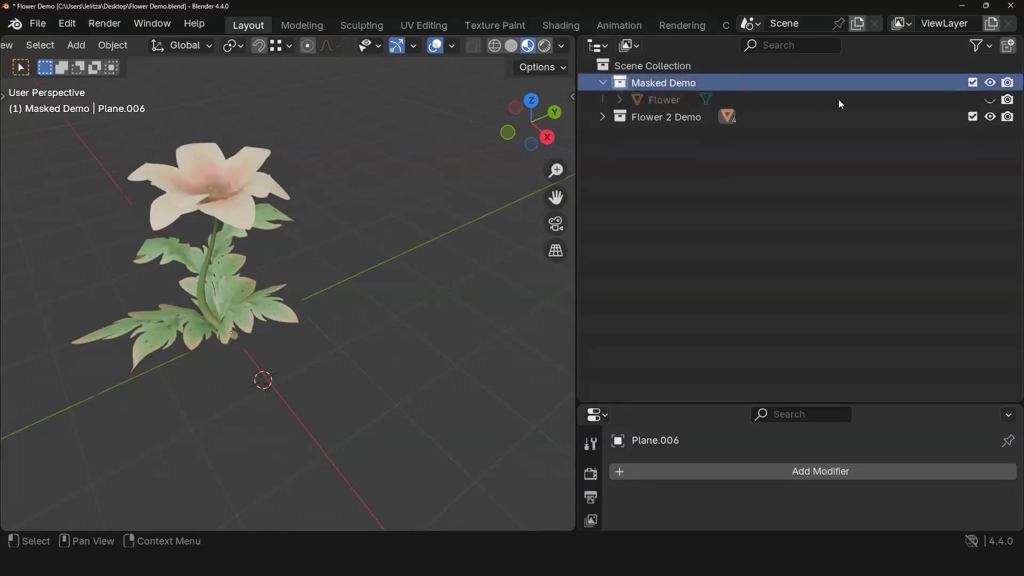
{"action": "left_click", "coordinate": [990, 99]}
Step: Move the new cream flower about -1.45 m along the X axis, beside the purple flowers
{"action": "middle_click_drag", "start_coordinate": [269, 301], "coordinate": [453, 291]}
{"action": "left_click", "coordinate": [325, 268]}
{"action": "left_click", "coordinate": [283, 290]}
{"action": "middle_click_drag", "start_coordinate": [290, 288], "coordinate": [327, 244], "text": "shift"}
{"action": "key", "text": "g"}
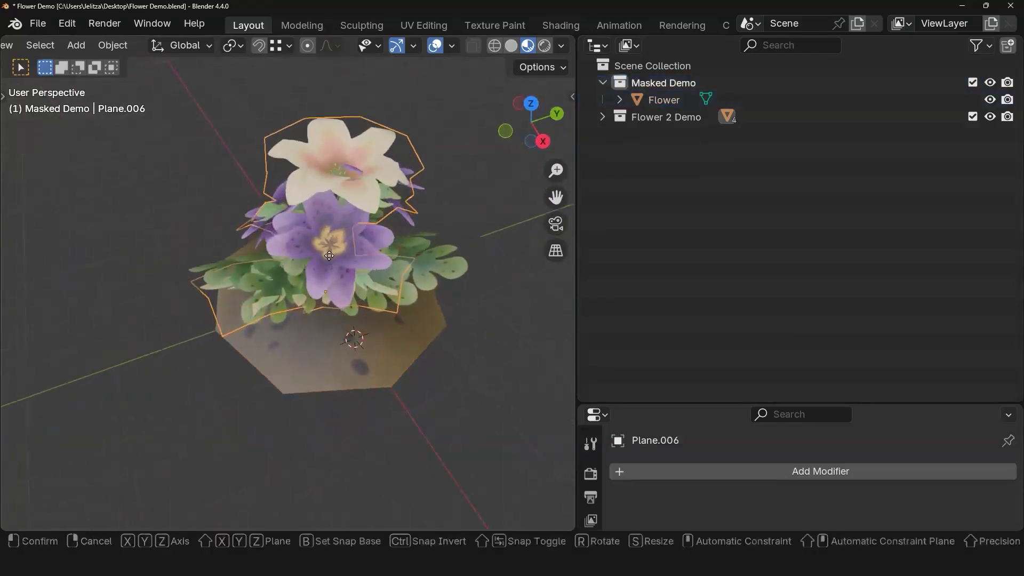
{"action": "key", "text": "x"}
{"action": "left_click", "coordinate": [246, 228]}
{"action": "middle_click_drag", "start_coordinate": [350, 286], "coordinate": [417, 272]}
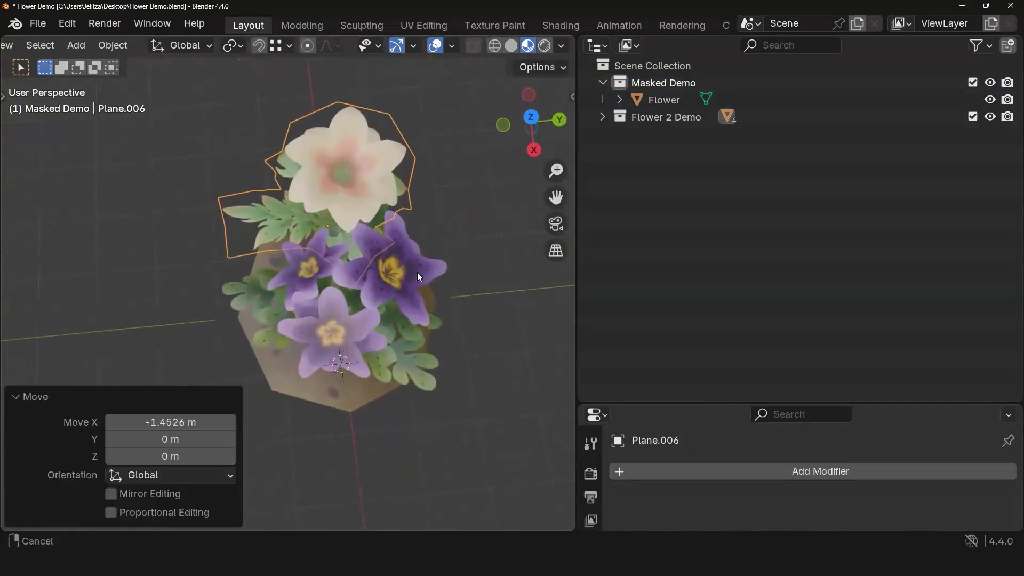
Step: Duplicate the cream flower about 1.6 m in X and -2.25 m in Y from the top view, and rotate the copy -80.4°
{"action": "key", "text": "KP_7"}
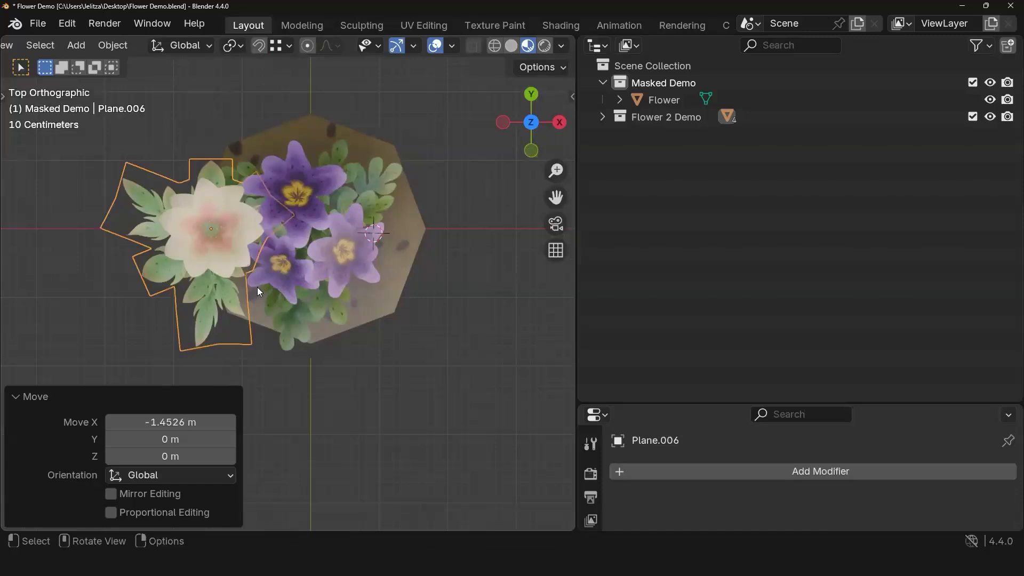
{"action": "key", "text": "shift+d"}
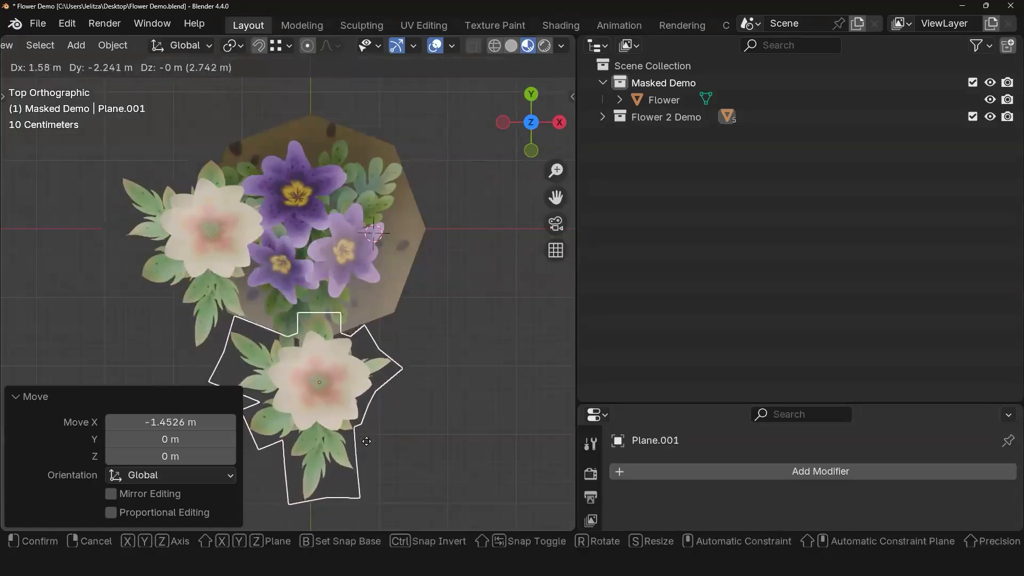
{"action": "left_click", "coordinate": [403, 438]}
{"action": "key", "text": "r"}
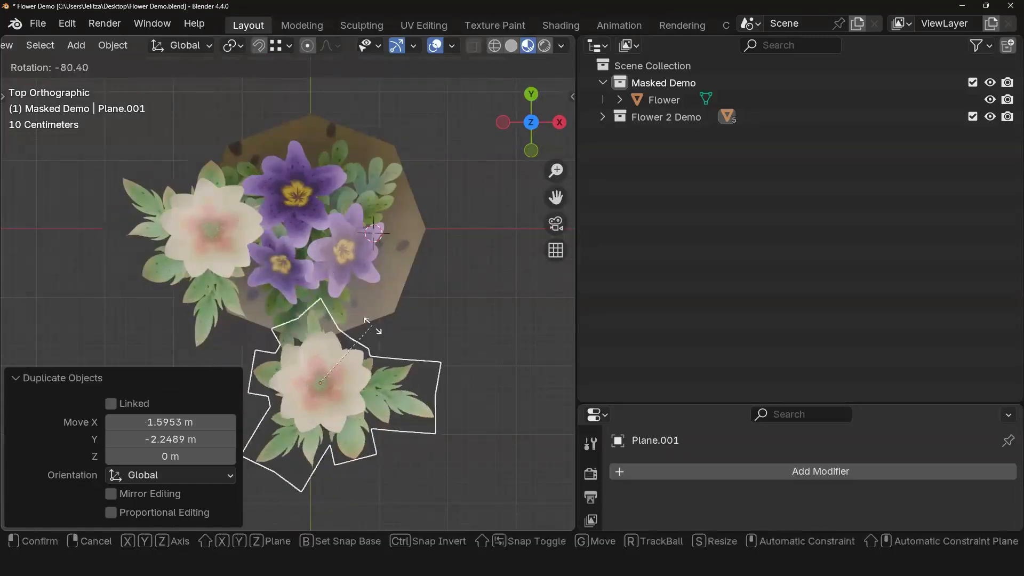
{"action": "left_click", "coordinate": [349, 377]}
Step: Duplicate the cream flower about -0.19 m in X and 4.95 m in Y, placing the copy behind the purple flowers
{"action": "key", "text": "shift+d"}
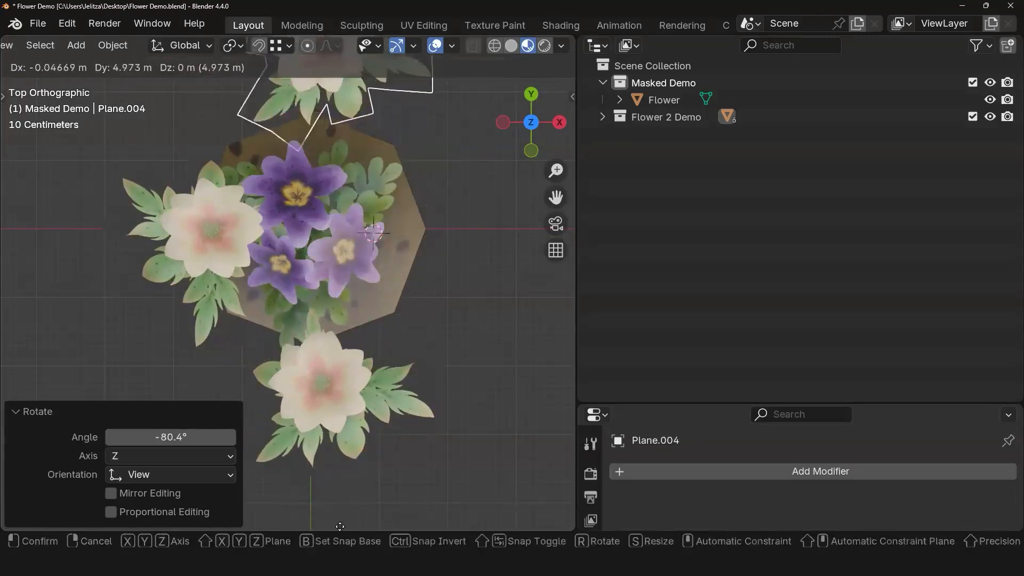
{"action": "left_click", "coordinate": [335, 44]}
{"action": "middle_click_drag", "start_coordinate": [437, 174], "coordinate": [477, 362], "text": "shift"}
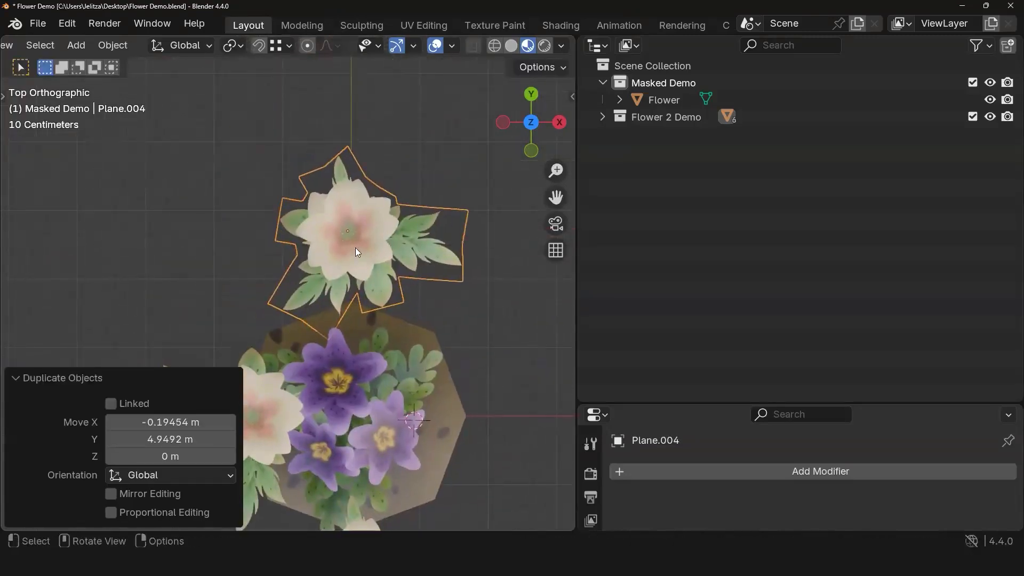
Step: Rotate the new cream flower copy 119° about the view axis and move it slightly closer to the purple flowers
{"action": "key", "text": "r"}
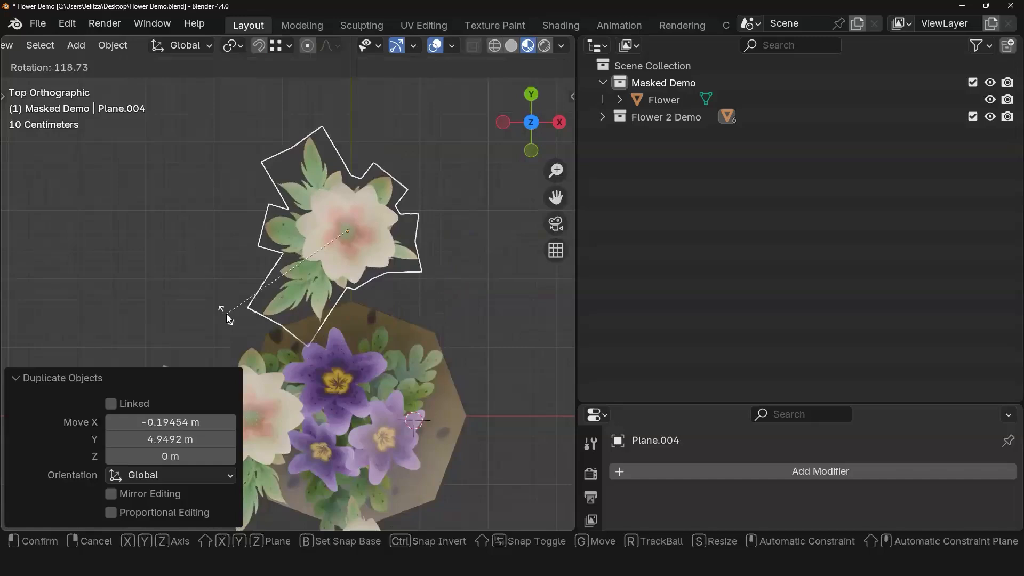
{"action": "left_click", "coordinate": [344, 261]}
{"action": "key", "text": "g"}
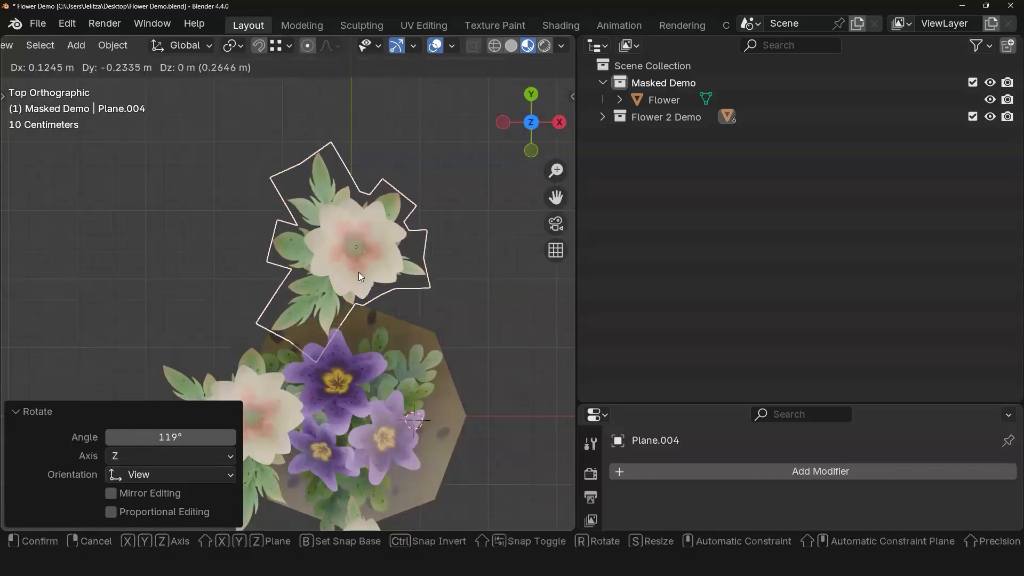
{"action": "left_click", "coordinate": [356, 277]}
{"action": "middle_click_drag", "start_coordinate": [382, 347], "coordinate": [583, 379]}
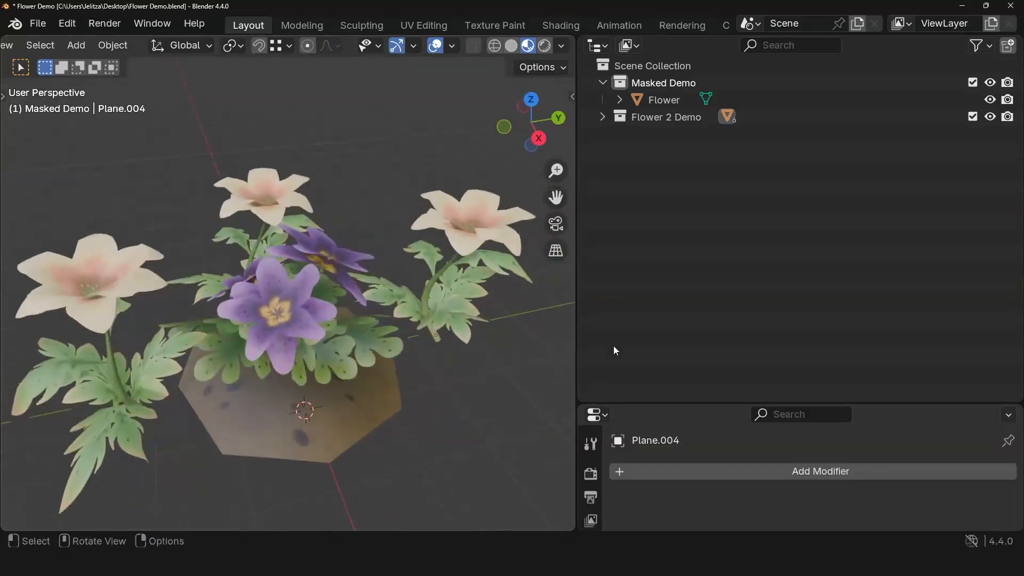
Step: Hide the Masked Demo and Flower 2 Demo collections
{"action": "left_click_drag", "start_coordinate": [575, 294], "coordinate": [931, 297]}
{"action": "scroll", "coordinate": [709, 378], "scroll_direction": "down", "scroll_amount": 4}
{"action": "middle_click_drag", "start_coordinate": [699, 425], "coordinate": [677, 340]}
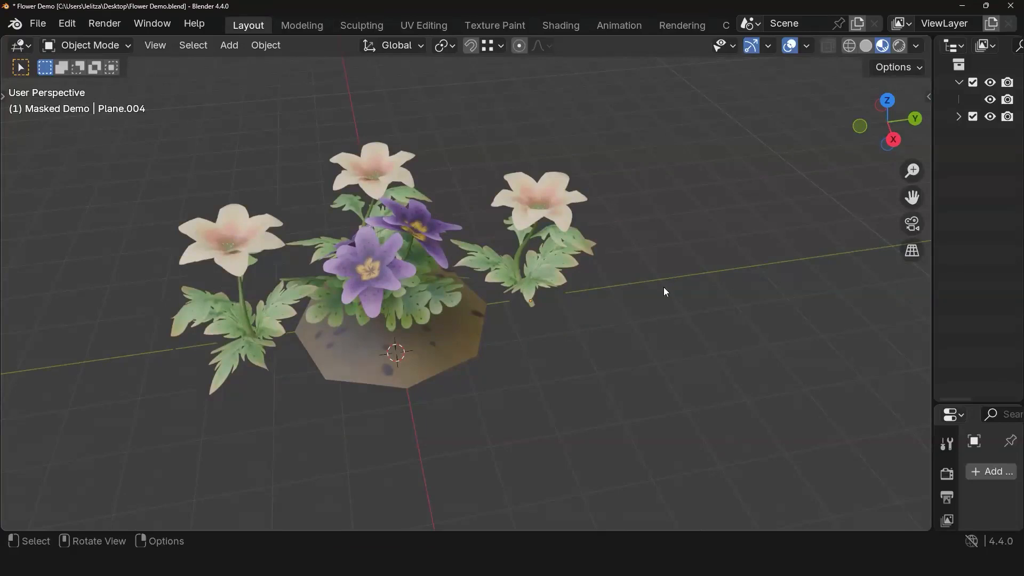
{"action": "scroll", "coordinate": [873, 230], "scroll_direction": "down", "scroll_amount": 5}
{"action": "left_click_drag", "start_coordinate": [932, 213], "coordinate": [452, 231]}
{"action": "left_click", "coordinate": [990, 82]}
{"action": "left_click", "coordinate": [990, 117]}
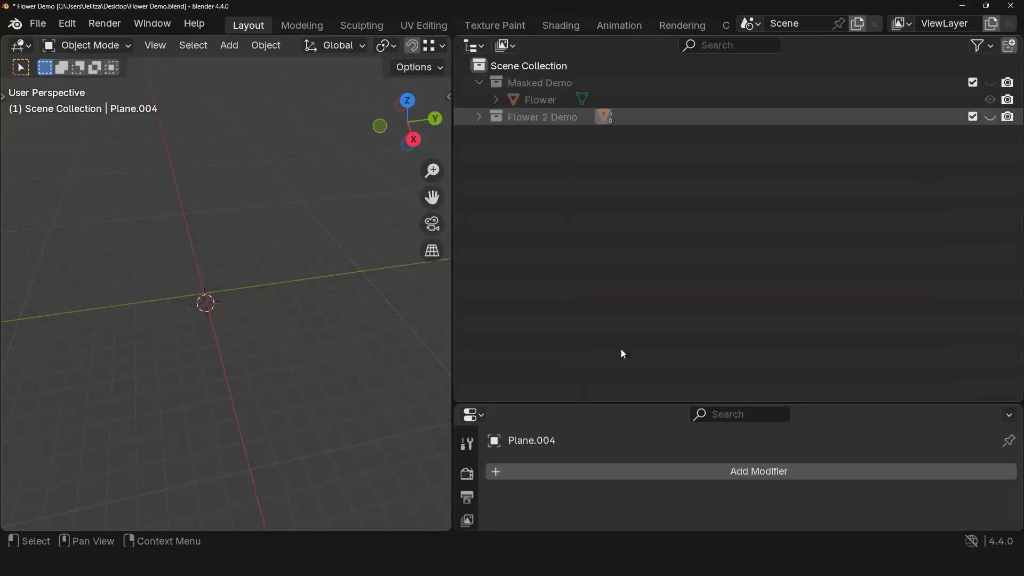
Step: Enlarge the 3D viewport and snap the 3D cursor to the world origin
{"action": "left_click_drag", "start_coordinate": [451, 193], "coordinate": [816, 229]}
{"action": "middle_click_drag", "start_coordinate": [458, 352], "coordinate": [429, 404]}
{"action": "key", "text": "shift+s"}
{"action": "left_click", "coordinate": [263, 441]}
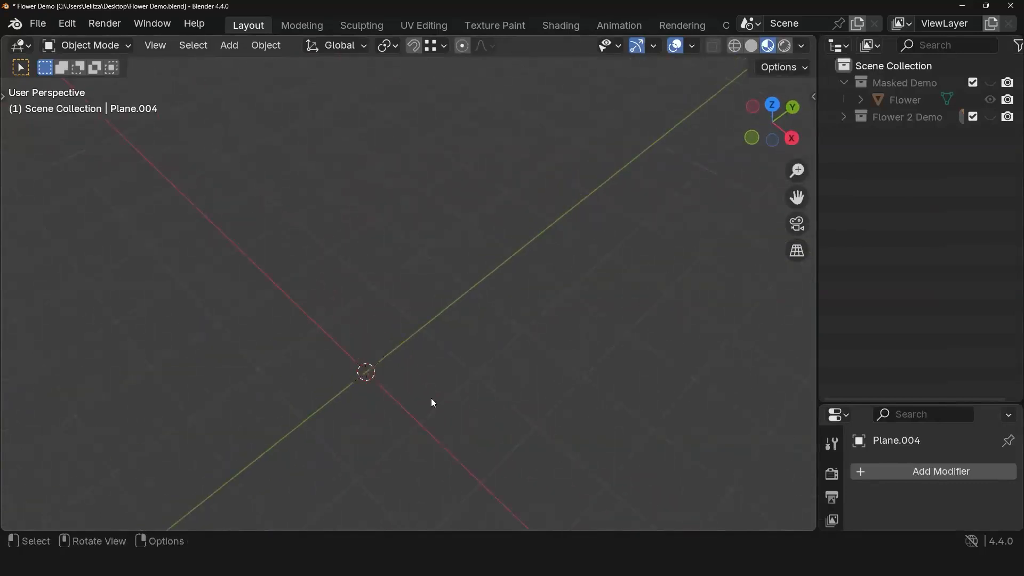
Step: Add a Bézier curve with a 1 m radius at the world origin
{"action": "key", "text": "shift+a"}
{"action": "mouse_move", "coordinate": [361, 235]}
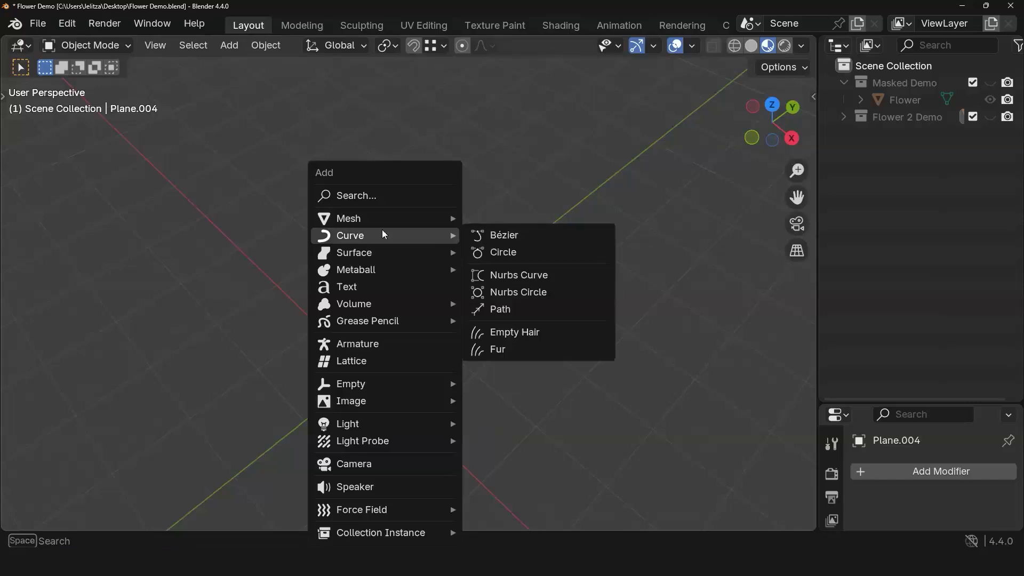
{"action": "left_click", "coordinate": [525, 234]}
{"action": "middle_click_drag", "start_coordinate": [589, 325], "coordinate": [589, 247]}
{"action": "scroll", "coordinate": [525, 369], "scroll_direction": "up", "scroll_amount": 2}
{"action": "mouse_move", "coordinate": [540, 338]}
{"action": "middle_mouse_down"}
{"action": "mouse_move", "coordinate": [518, 371]}
{"action": "mouse_move", "coordinate": [525, 334]}
{"action": "middle_mouse_up"}
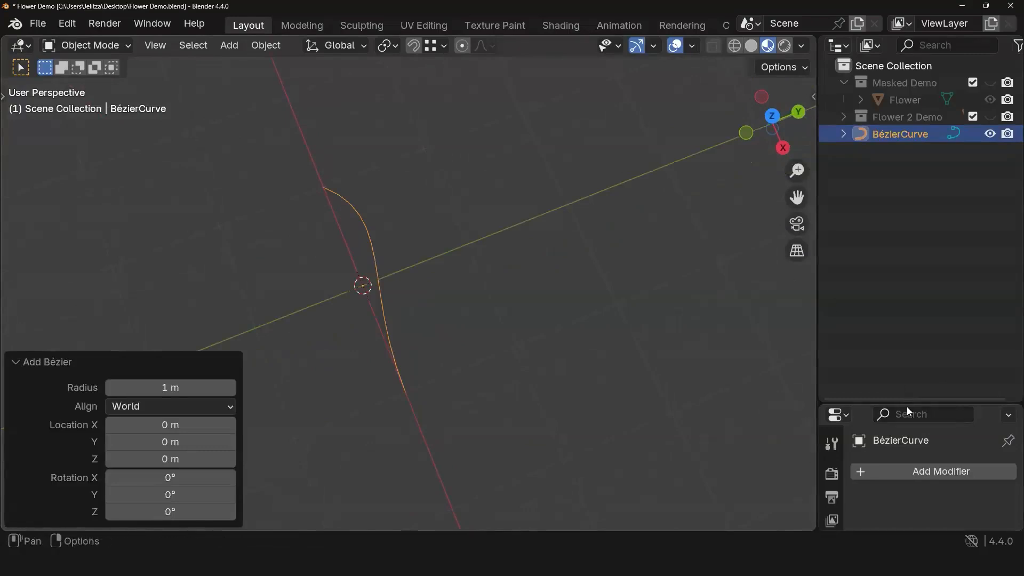
Step: Enlarge the Properties editor and show the Bézier curve's object data settings
{"action": "left_click_drag", "start_coordinate": [907, 403], "coordinate": [880, 246]}
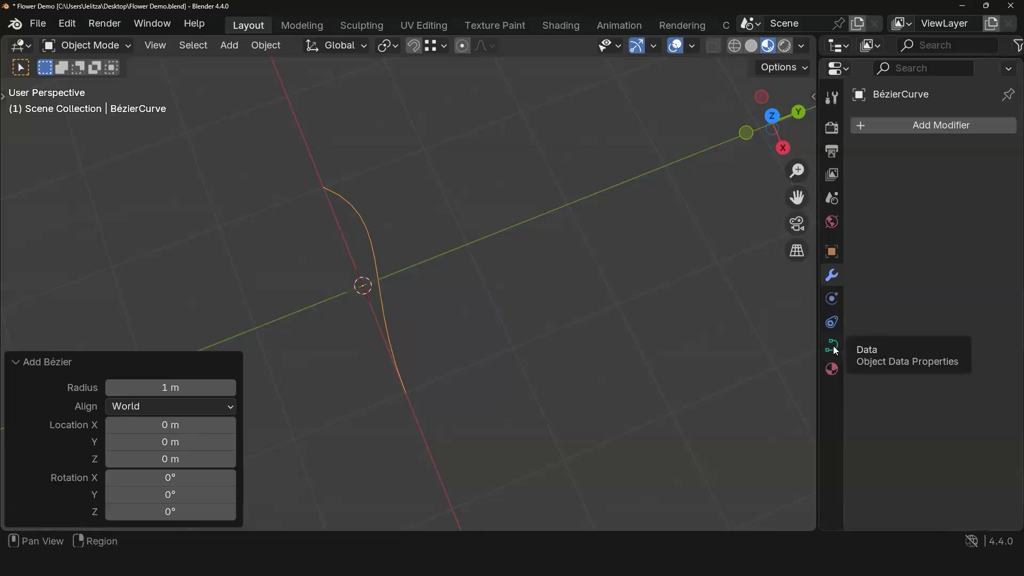
{"action": "left_click", "coordinate": [832, 349]}
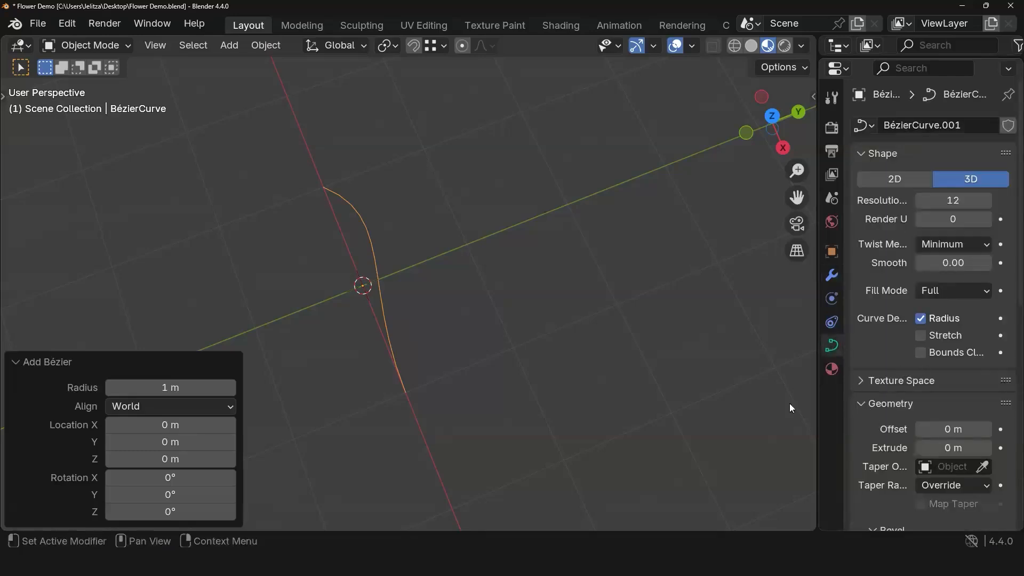
{"action": "left_click_drag", "start_coordinate": [818, 392], "coordinate": [593, 385]}
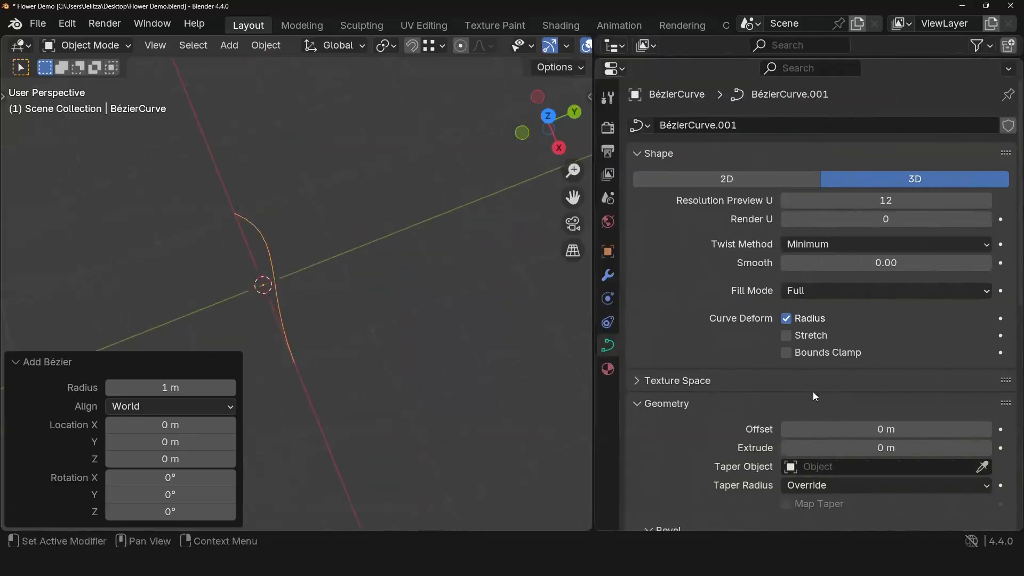
Step: Set the curve's geometry offset to 0.04 m
{"action": "middle_click_drag", "start_coordinate": [839, 419], "coordinate": [751, 166]}
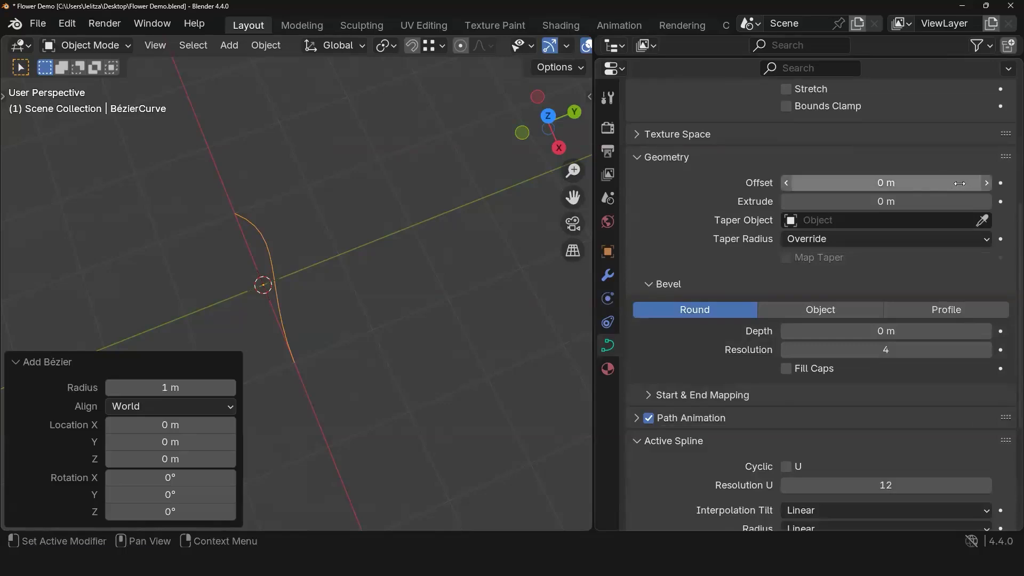
{"action": "left_click", "coordinate": [987, 183]}
{"action": "left_click", "coordinate": [987, 183]}
{"action": "left_click", "coordinate": [987, 182]}
{"action": "left_click", "coordinate": [987, 182]}
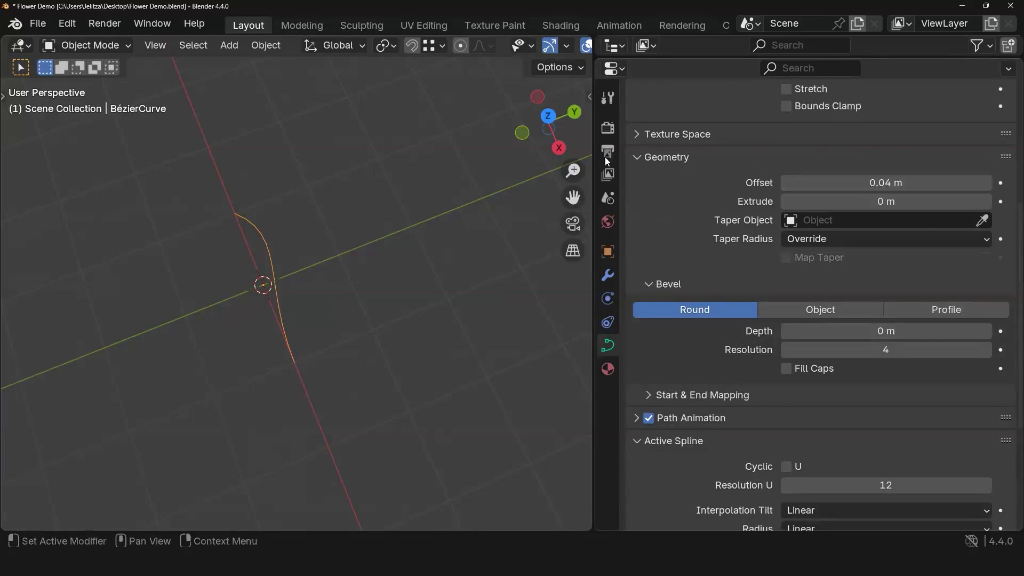
Step: Set the curve's round bevel depth to 0.18 m
{"action": "left_click", "coordinate": [985, 331]}
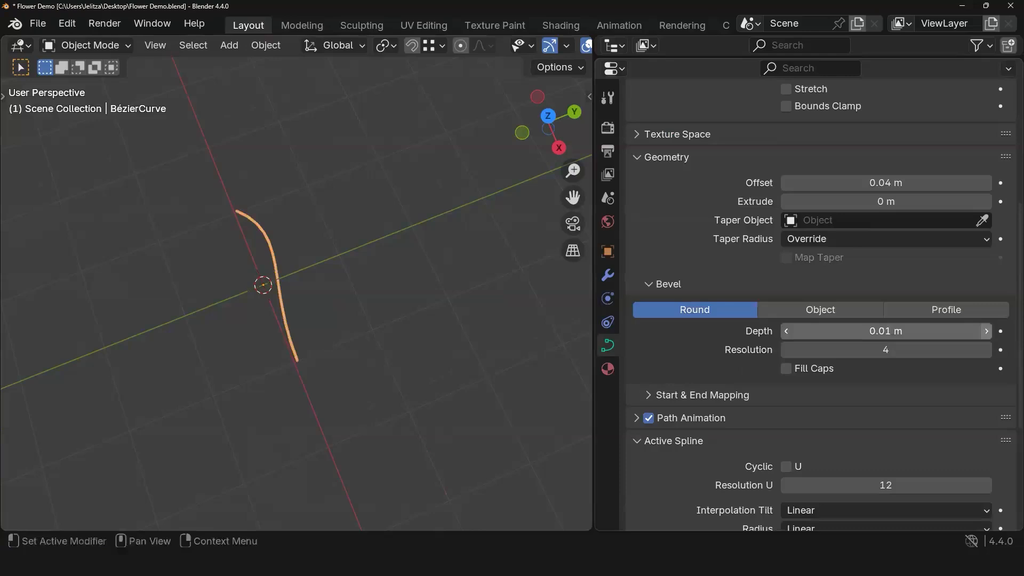
{"action": "left_click", "coordinate": [986, 331]}
{"action": "left_click", "coordinate": [985, 331]}
{"action": "left_click", "coordinate": [986, 331]}
{"action": "left_click", "coordinate": [986, 331]}
{"action": "left_click", "coordinate": [986, 331]}
{"action": "left_click", "coordinate": [986, 331]}
{"action": "left_click", "coordinate": [985, 331]}
{"action": "double_click", "coordinate": [986, 331]}
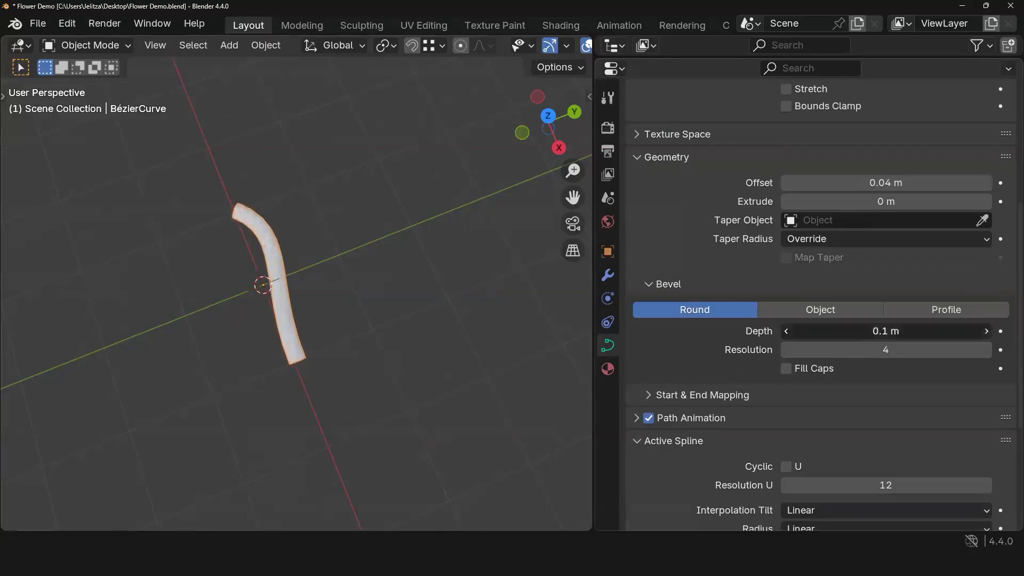
{"action": "triple_click", "coordinate": [985, 331]}
{"action": "triple_click", "coordinate": [986, 331]}
{"action": "double_click", "coordinate": [986, 331]}
Step: Examine the beveled curve's control points and handles in Edit Mode from several angles
{"action": "middle_click_drag", "start_coordinate": [249, 309], "coordinate": [406, 280]}
{"action": "middle_click_drag", "start_coordinate": [222, 285], "coordinate": [252, 327]}
{"action": "key", "text": "Tab"}
{"action": "middle_click_drag", "start_coordinate": [483, 281], "coordinate": [532, 307], "text": "shift"}
{"action": "left_click_drag", "start_coordinate": [593, 289], "coordinate": [826, 302]}
{"action": "scroll", "coordinate": [594, 290], "scroll_direction": "down", "scroll_amount": 5}
{"action": "middle_click_drag", "start_coordinate": [593, 290], "coordinate": [552, 309]}
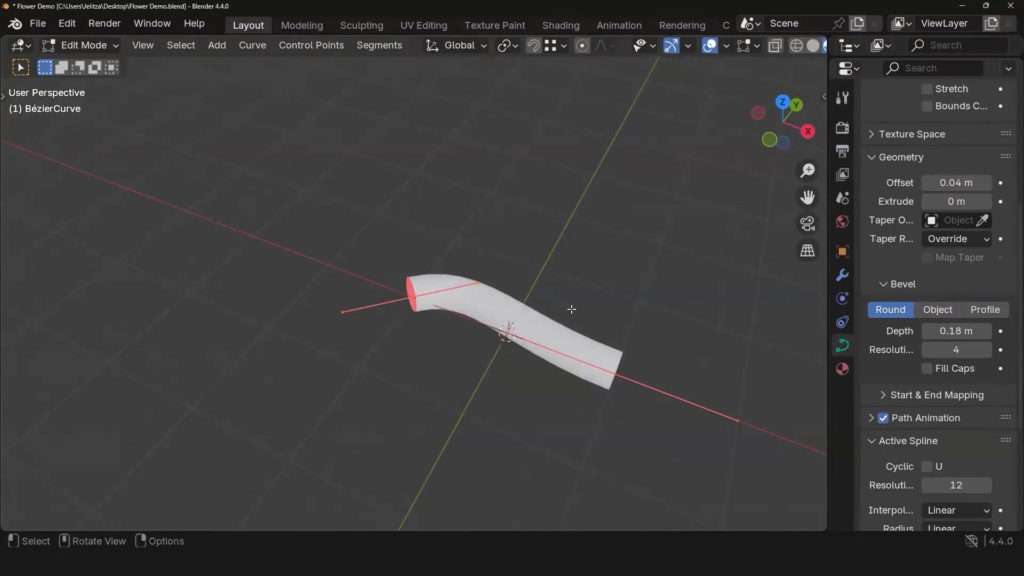
{"action": "middle_click_drag", "start_coordinate": [550, 336], "coordinate": [677, 349]}
{"action": "scroll", "coordinate": [692, 347], "scroll_direction": "up", "scroll_amount": 2}
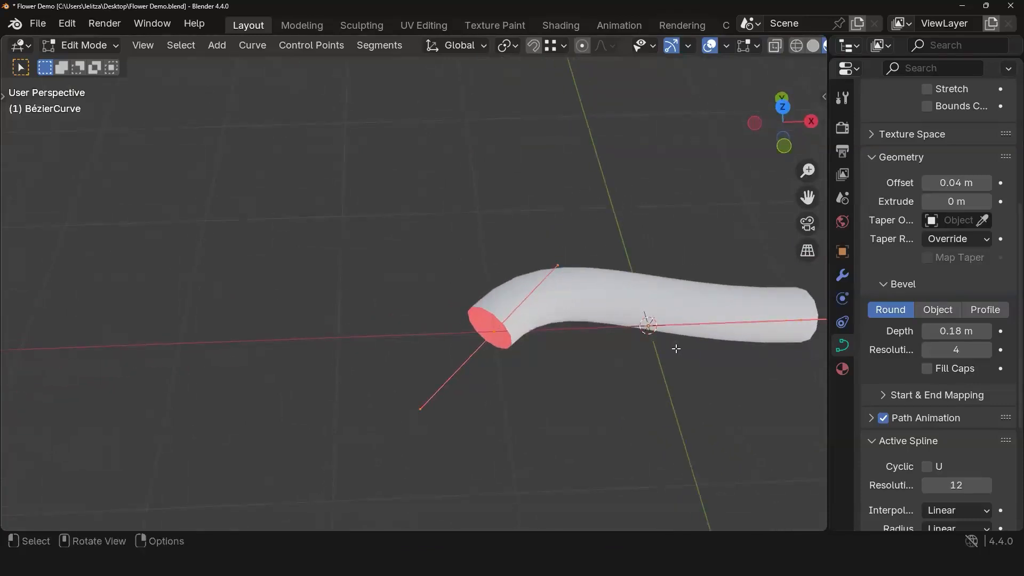
{"action": "middle_click_drag", "start_coordinate": [655, 350], "coordinate": [654, 356]}
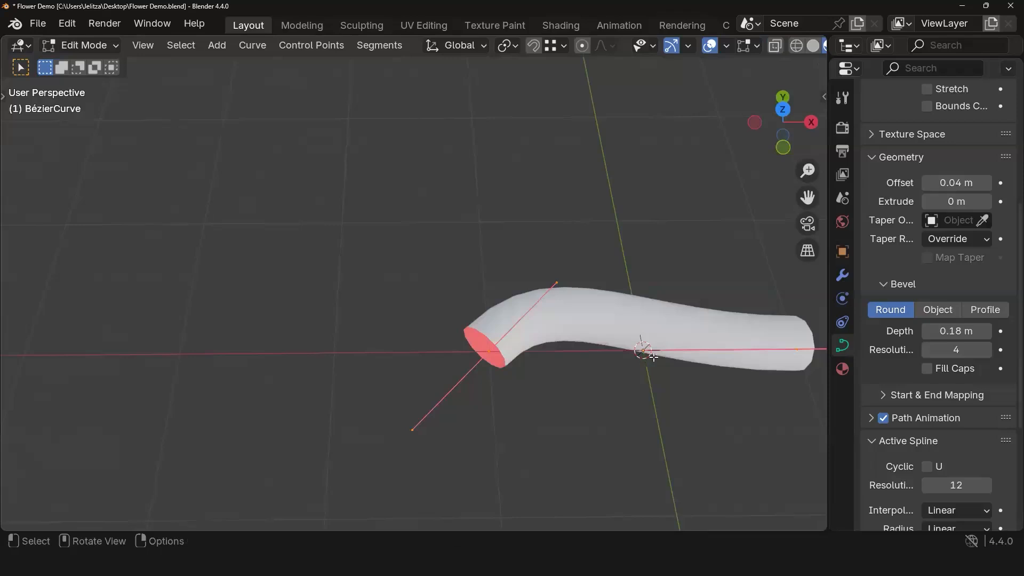
{"action": "mouse_move", "coordinate": [827, 368]}
{"action": "left_mouse_down"}
{"action": "mouse_move", "coordinate": [468, 334]}
{"action": "mouse_move", "coordinate": [756, 351]}
{"action": "mouse_move", "coordinate": [818, 368]}
{"action": "left_mouse_up"}
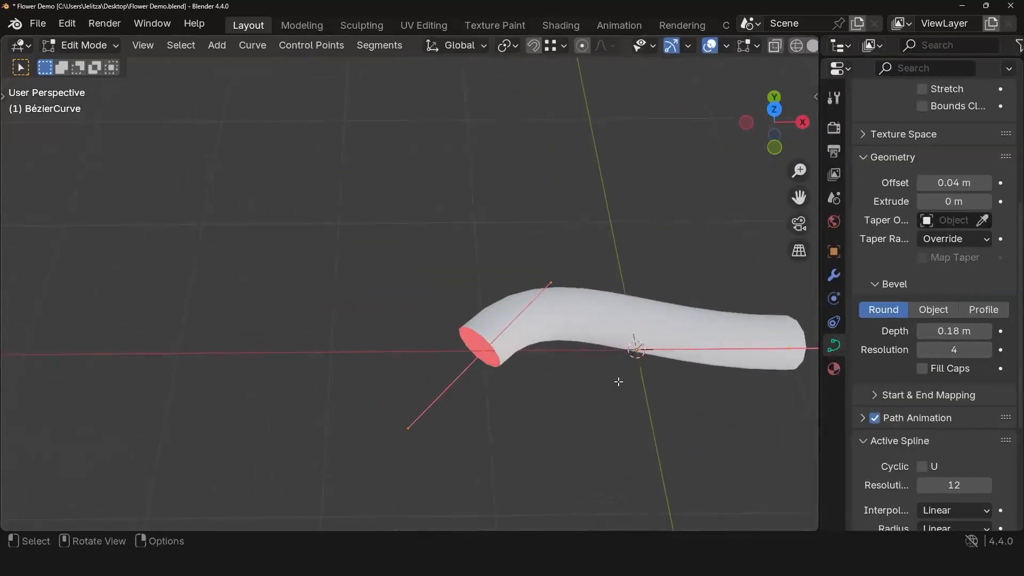
{"action": "middle_click_drag", "start_coordinate": [618, 383], "coordinate": [628, 417]}
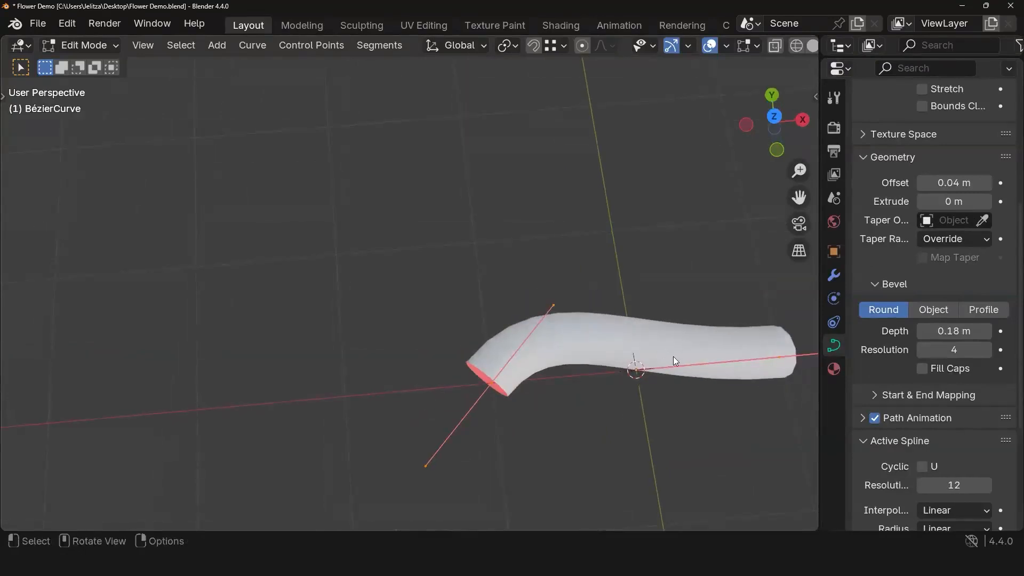
Step: Return to Object Mode and undo the bevel depth changes on the curve
{"action": "key", "text": "Tab"}
{"action": "key", "text": "ctrl+z"}
{"action": "key", "text": "ctrl+z"}
{"action": "key", "text": "ctrl+z"}
{"action": "key", "text": "ctrl+z"}
{"action": "key", "text": "ctrl+z"}
{"action": "key", "text": "ctrl+z"}
{"action": "key", "text": "ctrl+z"}
{"action": "key", "text": "ctrl+z"}
{"action": "key", "text": "ctrl+z"}
{"action": "key", "text": "ctrl+z"}
{"action": "key", "text": "ctrl+z"}
{"action": "key", "text": "ctrl+z"}
{"action": "key", "text": "ctrl+z"}
{"action": "key", "text": "ctrl+z"}
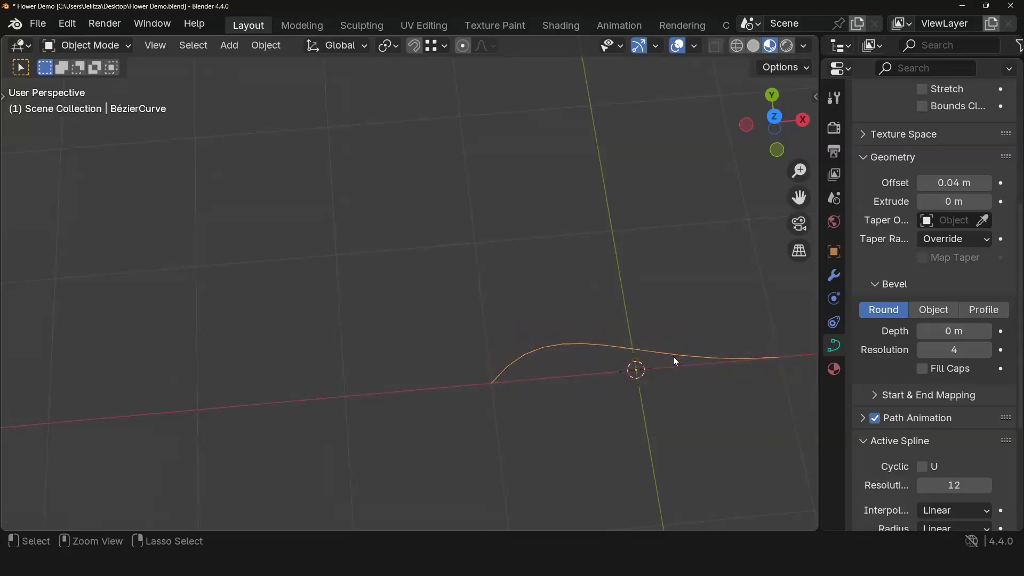
Step: Set the curve's round bevel depth to 0.08 m
{"action": "middle_click_drag", "start_coordinate": [678, 373], "coordinate": [587, 312]}
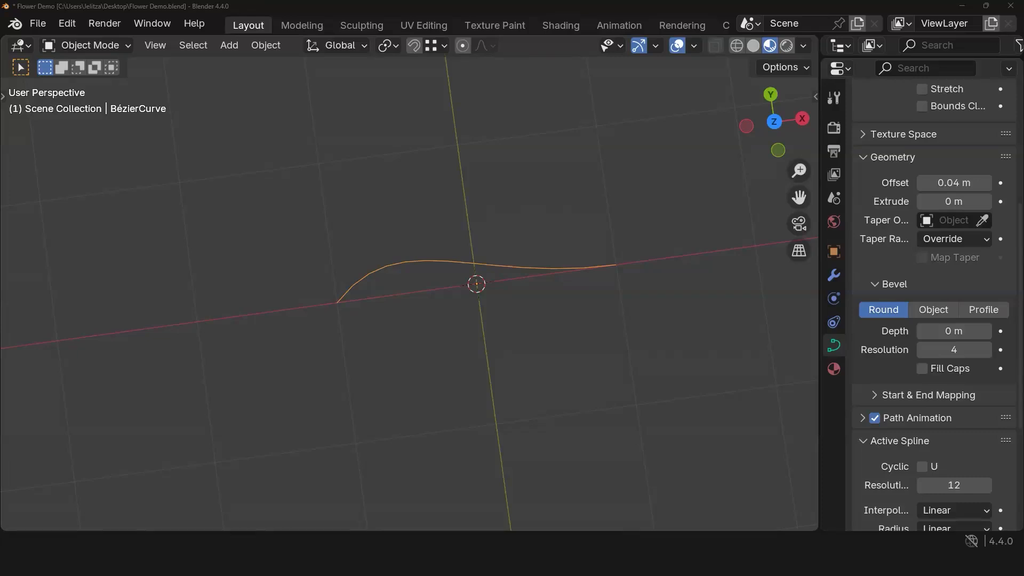
{"action": "middle_click_drag", "start_coordinate": [559, 270], "coordinate": [624, 229]}
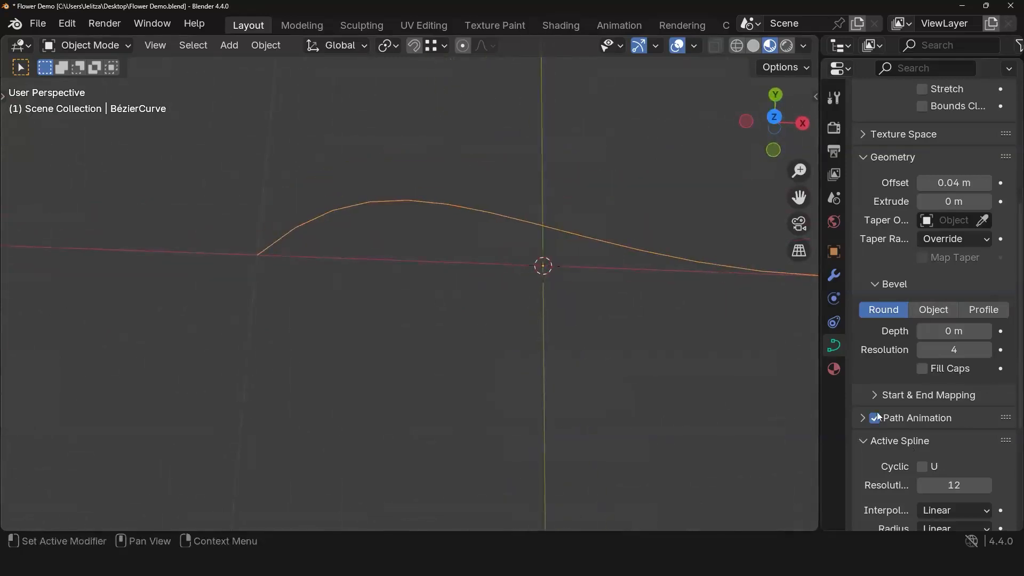
{"action": "scroll", "coordinate": [950, 409], "scroll_direction": "down", "scroll_amount": 8}
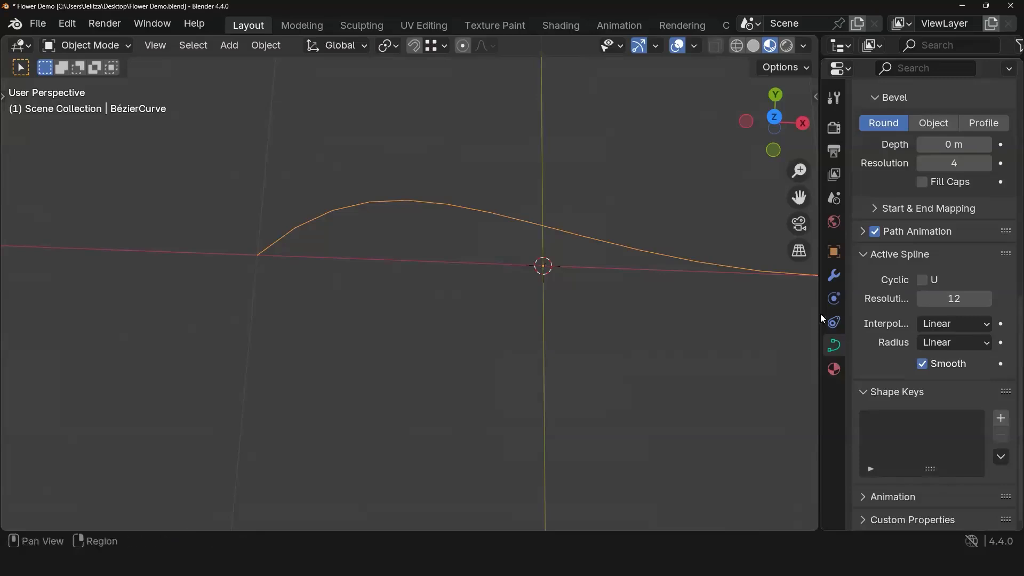
{"action": "left_click_drag", "start_coordinate": [820, 314], "coordinate": [386, 318]}
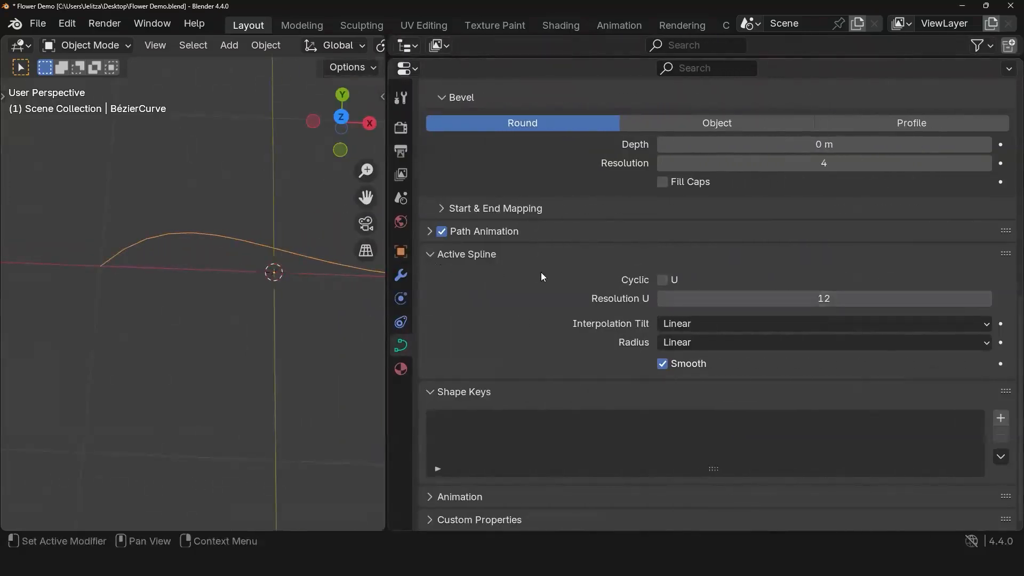
{"action": "scroll", "coordinate": [553, 274], "scroll_direction": "up", "scroll_amount": 10}
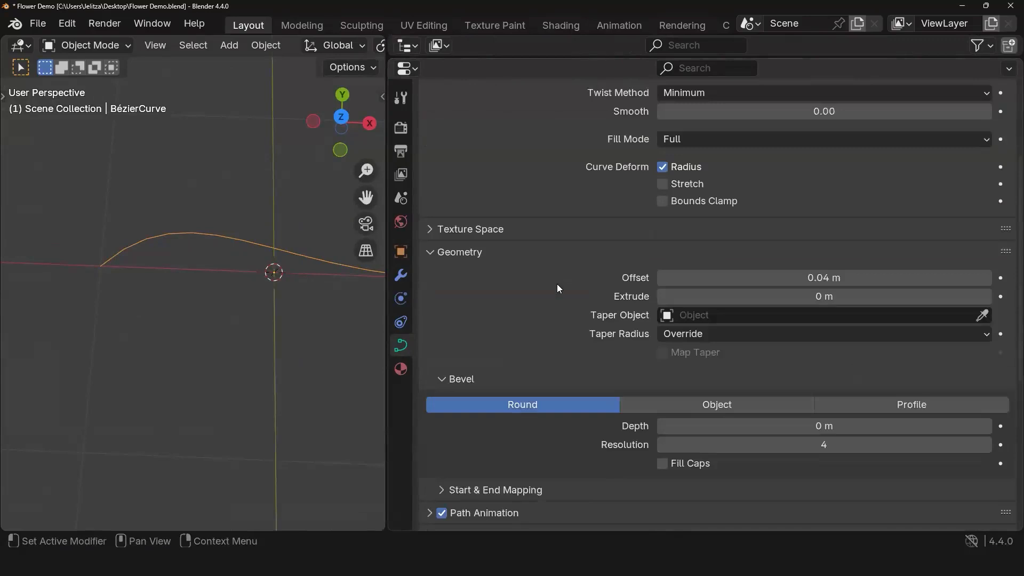
{"action": "scroll", "coordinate": [594, 338], "scroll_direction": "down", "scroll_amount": 1}
{"action": "left_click_drag", "start_coordinate": [824, 390], "coordinate": [859, 390]}
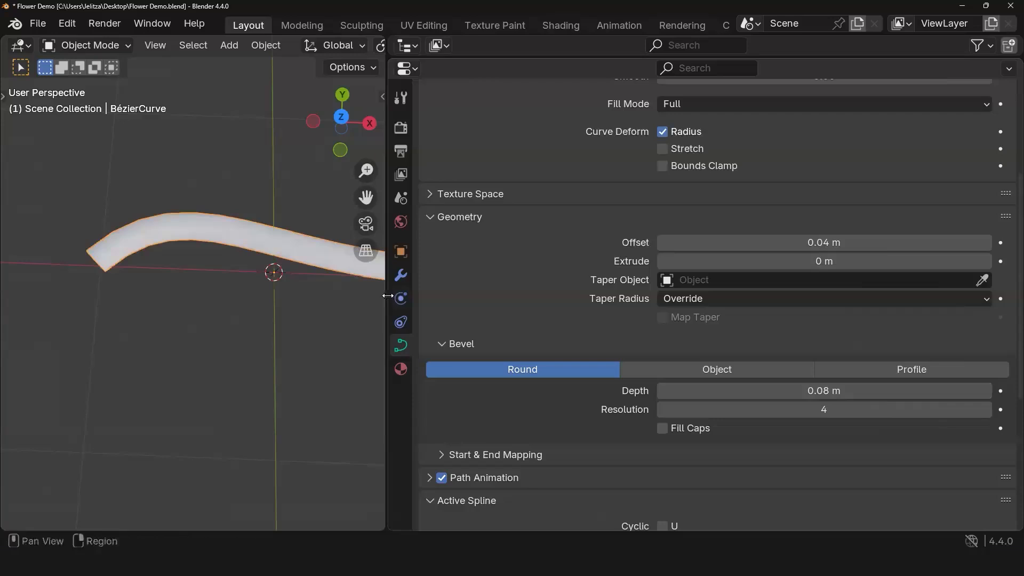
{"action": "left_click_drag", "start_coordinate": [387, 295], "coordinate": [771, 298]}
{"action": "key", "text": "Tab"}
{"action": "middle_click_drag", "start_coordinate": [456, 304], "coordinate": [506, 270]}
{"action": "key", "text": "x"}
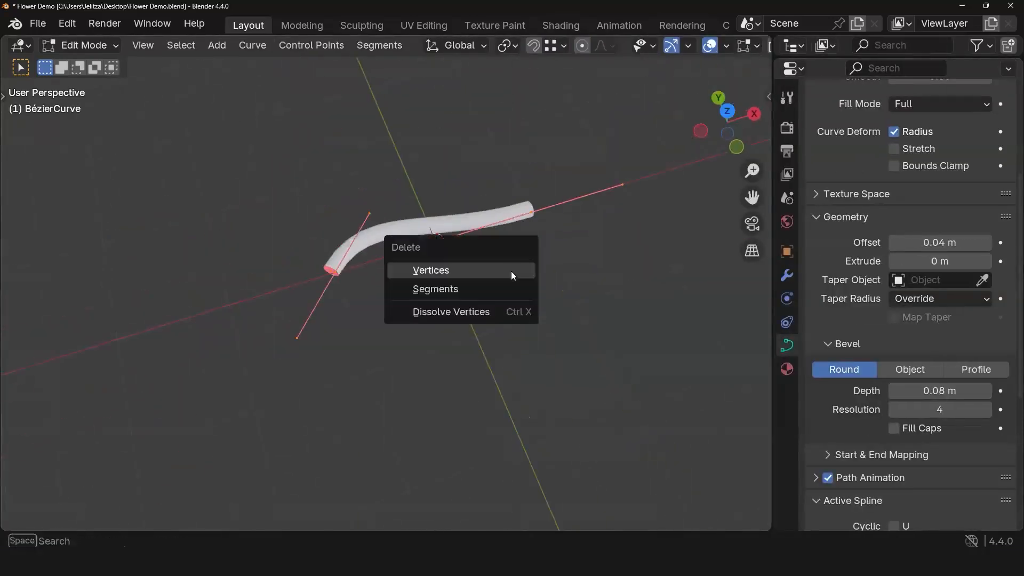
{"action": "left_click", "coordinate": [540, 245]}
{"action": "key", "text": "Tab"}
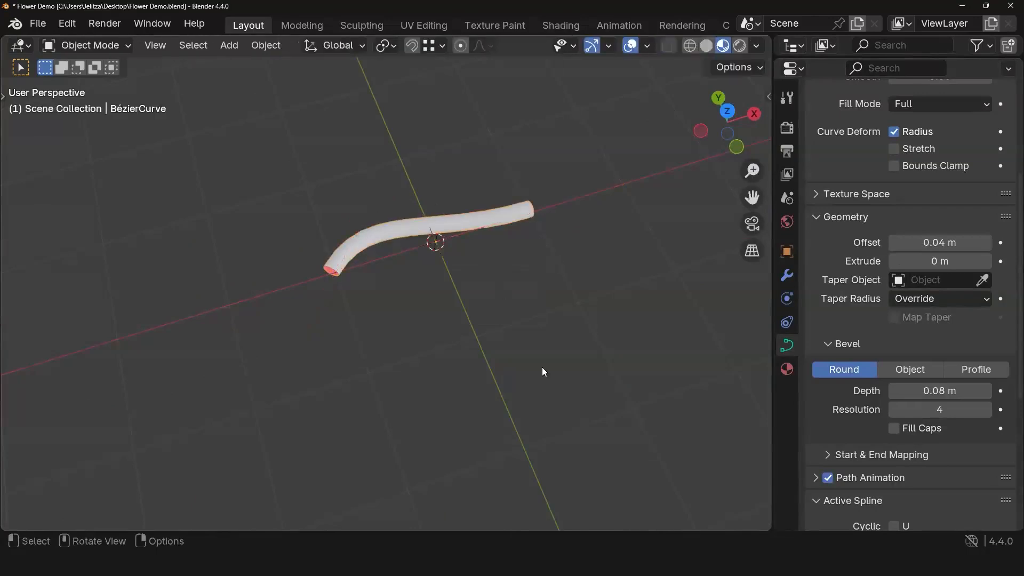
Step: Delete the beveled Bézier curve and add a fresh Bézier curve at the world origin
{"action": "key", "text": "Delete"}
{"action": "middle_click_drag", "start_coordinate": [566, 344], "coordinate": [494, 343]}
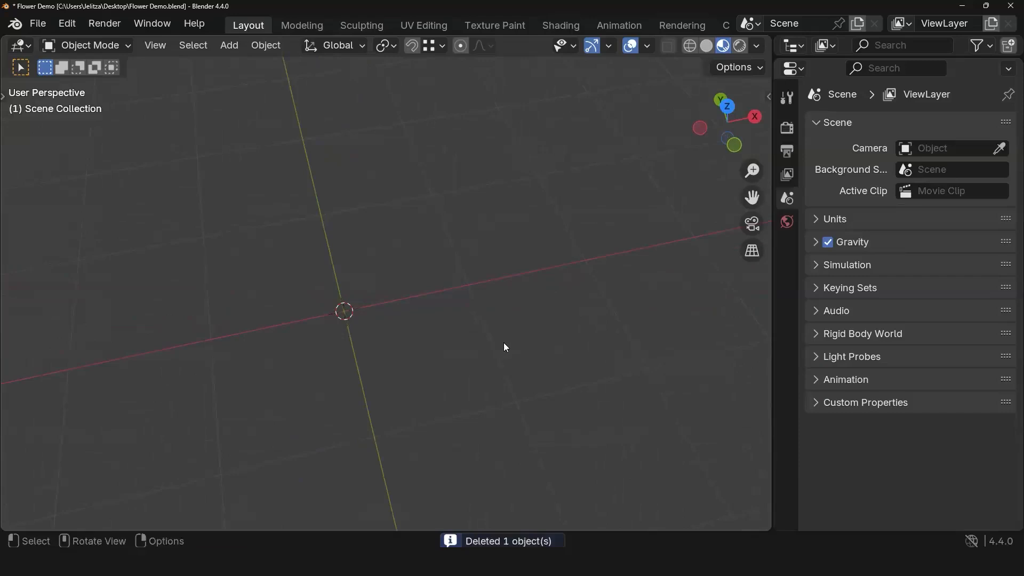
{"action": "key", "text": "shift+a"}
{"action": "mouse_move", "coordinate": [416, 241]}
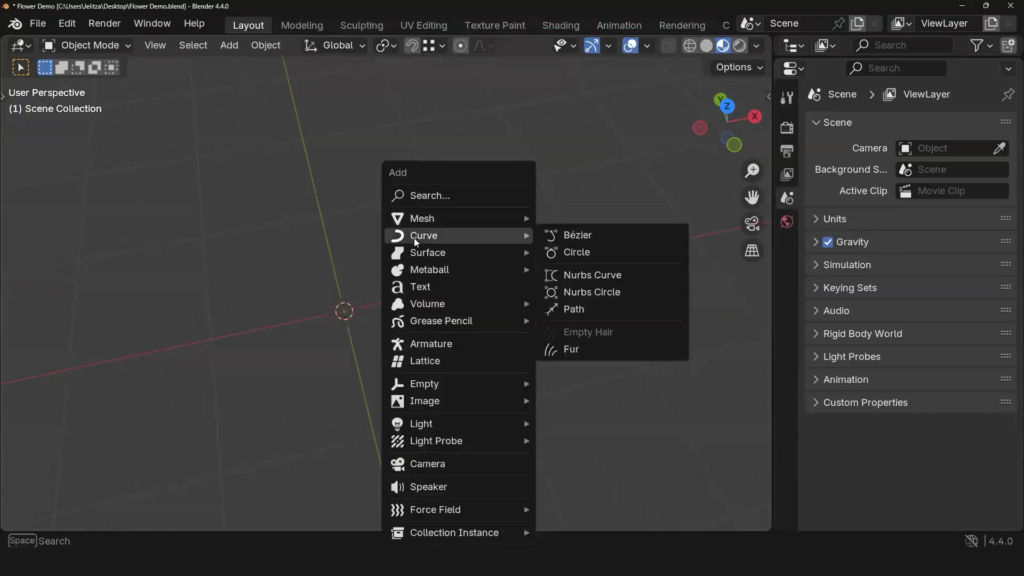
{"action": "left_click", "coordinate": [616, 239]}
Step: Widen the Properties editor to show the new curve's data settings in full beside the curve
{"action": "middle_click_drag", "start_coordinate": [608, 247], "coordinate": [546, 296]}
{"action": "middle_click_drag", "start_coordinate": [564, 357], "coordinate": [623, 278]}
{"action": "left_click_drag", "start_coordinate": [419, 265], "coordinate": [468, 370]}
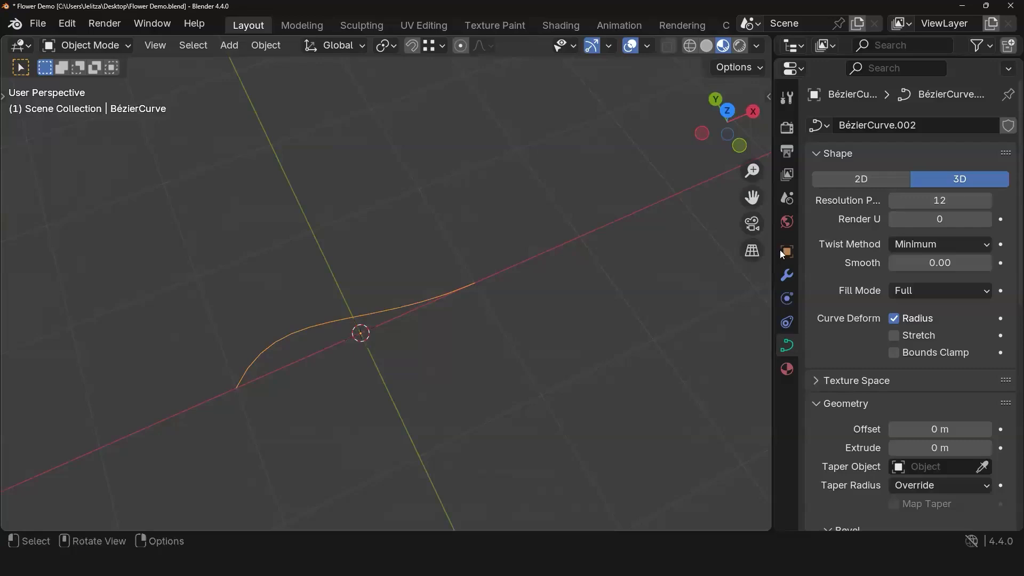
{"action": "left_click_drag", "start_coordinate": [773, 254], "coordinate": [615, 258]}
{"action": "left_click_drag", "start_coordinate": [331, 280], "coordinate": [361, 388]}
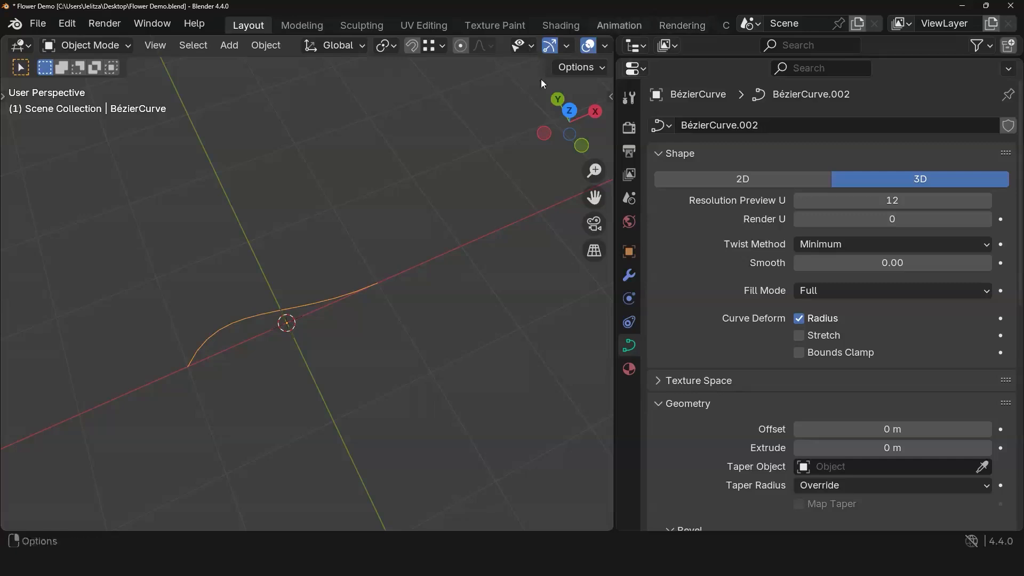
Step: Set the new Bézier curve's round bevel depth to 0.1 m
{"action": "middle_click_drag", "start_coordinate": [468, 153], "coordinate": [370, 137]}
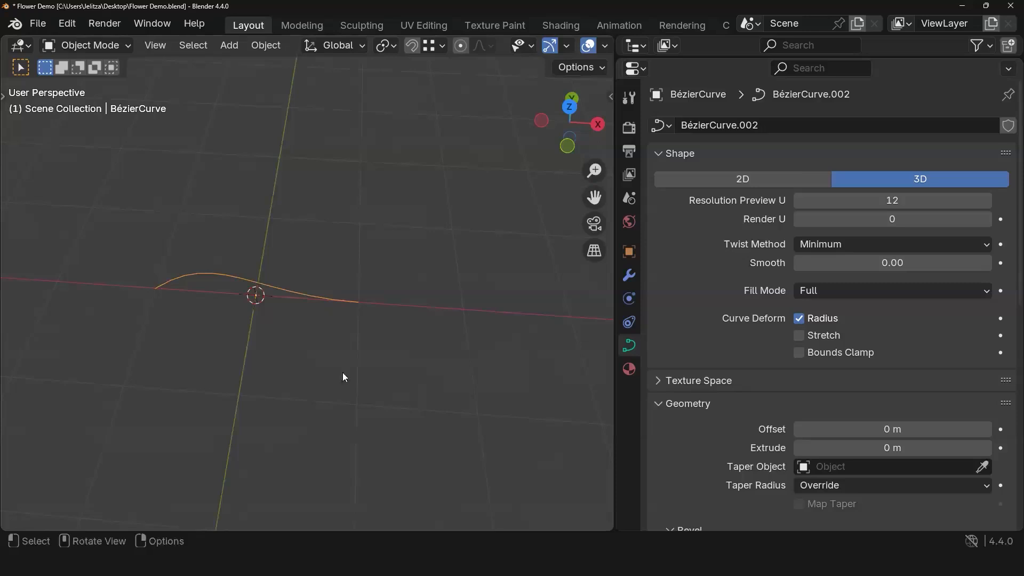
{"action": "middle_click_drag", "start_coordinate": [342, 372], "coordinate": [362, 260]}
{"action": "scroll", "coordinate": [246, 320], "scroll_direction": "down", "scroll_amount": 2}
{"action": "scroll", "coordinate": [323, 351], "scroll_direction": "up", "scroll_amount": 3}
{"action": "mouse_move", "coordinate": [392, 347]}
{"action": "middle_mouse_down"}
{"action": "mouse_move", "coordinate": [390, 323]}
{"action": "mouse_move", "coordinate": [388, 348]}
{"action": "middle_mouse_up"}
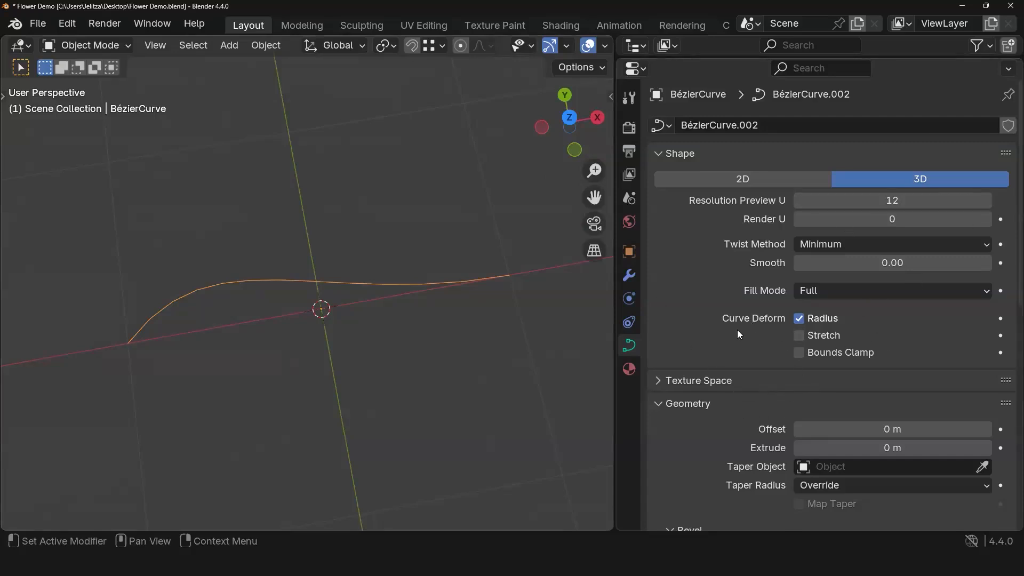
{"action": "scroll", "coordinate": [740, 332], "scroll_direction": "down", "scroll_amount": 8}
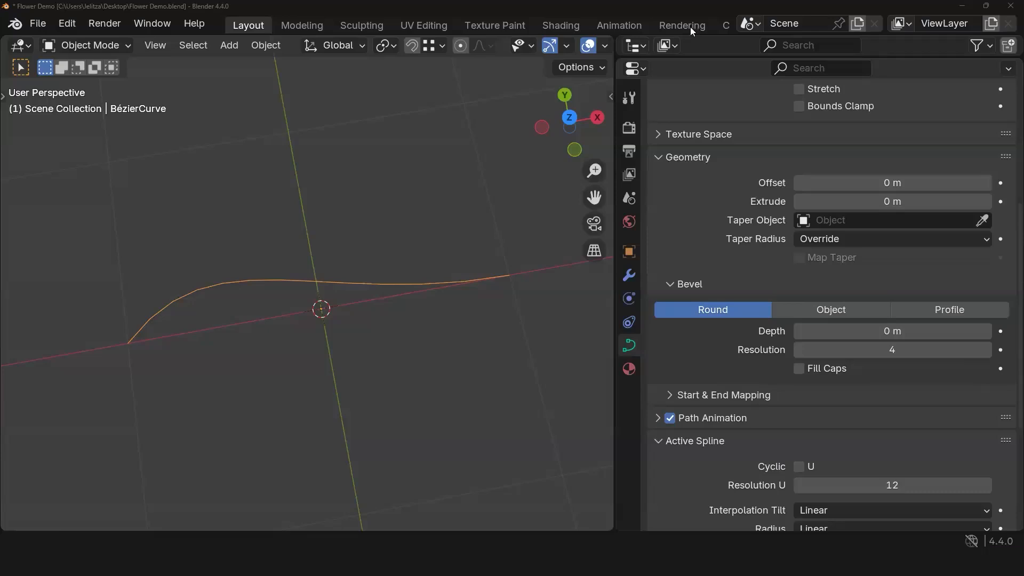
{"action": "left_click", "coordinate": [984, 331]}
{"action": "left_click", "coordinate": [984, 330]}
{"action": "left_click", "coordinate": [984, 331]}
{"action": "left_click", "coordinate": [984, 331]}
{"action": "left_click", "coordinate": [984, 331]}
{"action": "left_click", "coordinate": [985, 331]}
{"action": "left_click", "coordinate": [984, 331]}
{"action": "left_click", "coordinate": [984, 331]}
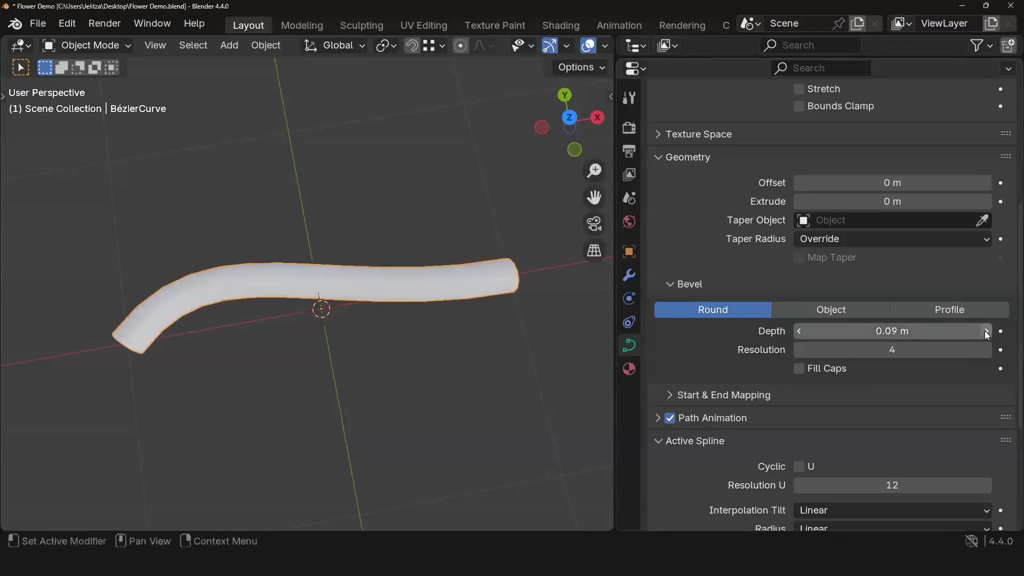
{"action": "left_click", "coordinate": [984, 330]}
Step: In Edit Mode, extrude a section about 1.4 m long from the curve's starting control point and rotate the new point about -61° in the view
{"action": "key", "text": "Tab"}
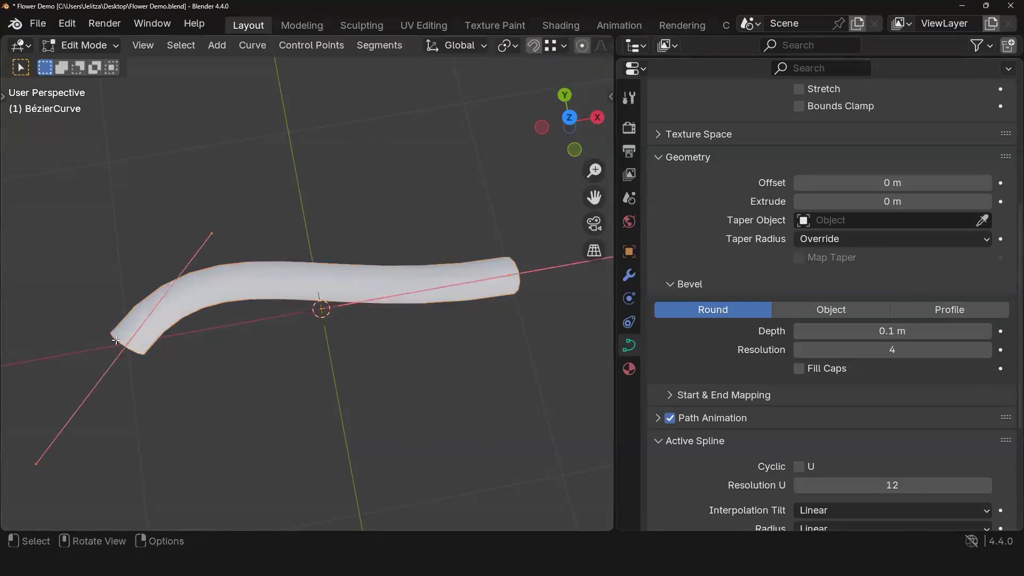
{"action": "middle_click_drag", "start_coordinate": [264, 309], "coordinate": [230, 296]}
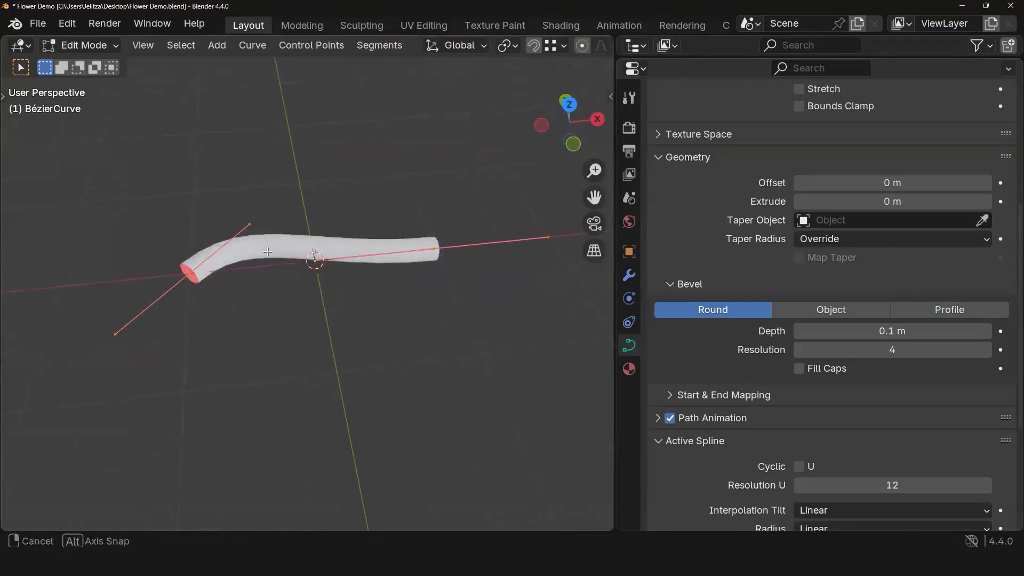
{"action": "middle_click_drag", "start_coordinate": [192, 338], "coordinate": [297, 279], "text": "shift"}
{"action": "left_click_drag", "start_coordinate": [257, 211], "coordinate": [310, 277]}
{"action": "middle_click_drag", "start_coordinate": [311, 277], "coordinate": [268, 264]}
{"action": "scroll", "coordinate": [327, 283], "scroll_direction": "down", "scroll_amount": 2}
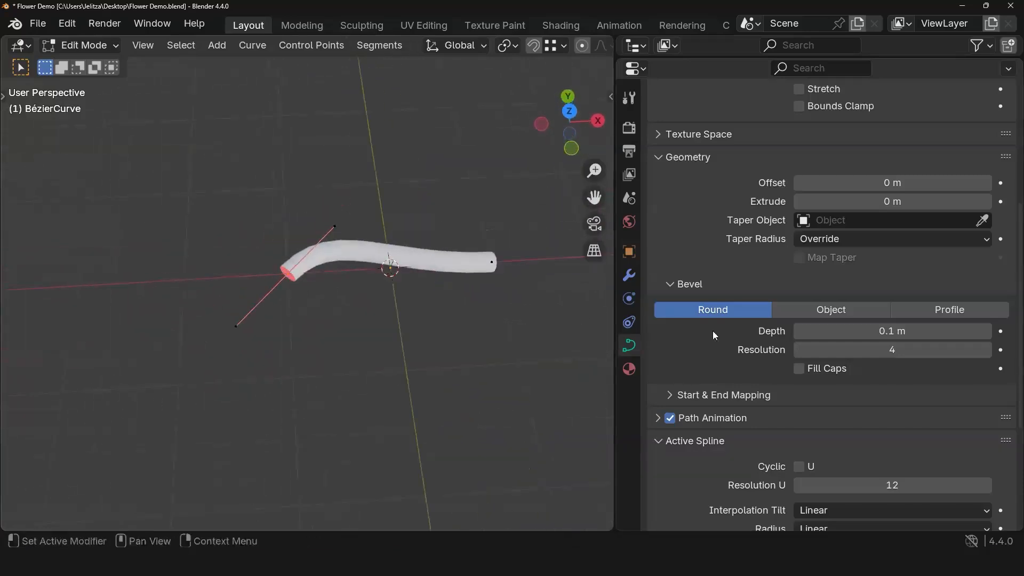
{"action": "middle_click_drag", "start_coordinate": [386, 338], "coordinate": [352, 357]}
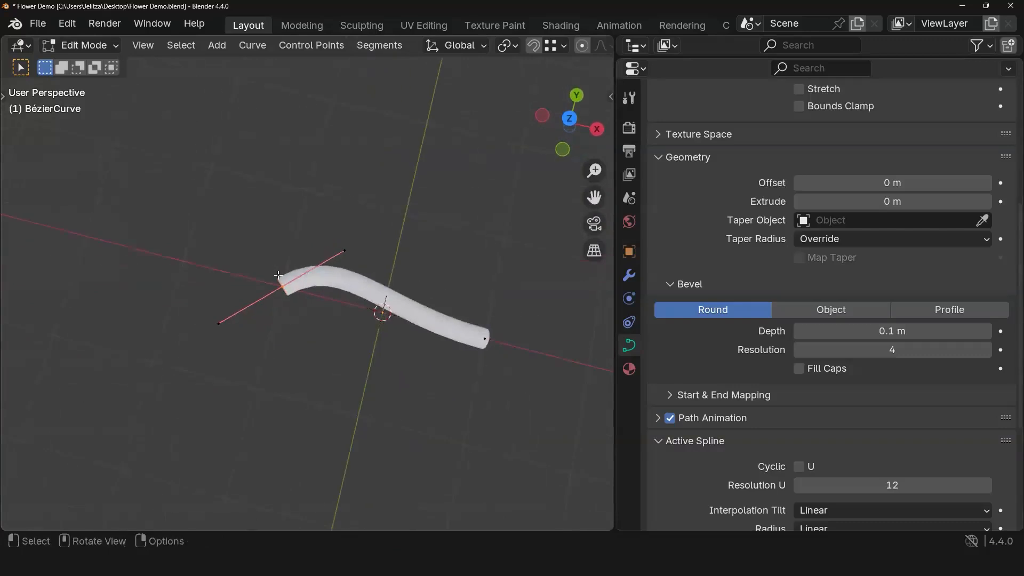
{"action": "key", "text": "g"}
{"action": "left_click", "coordinate": [95, 359]}
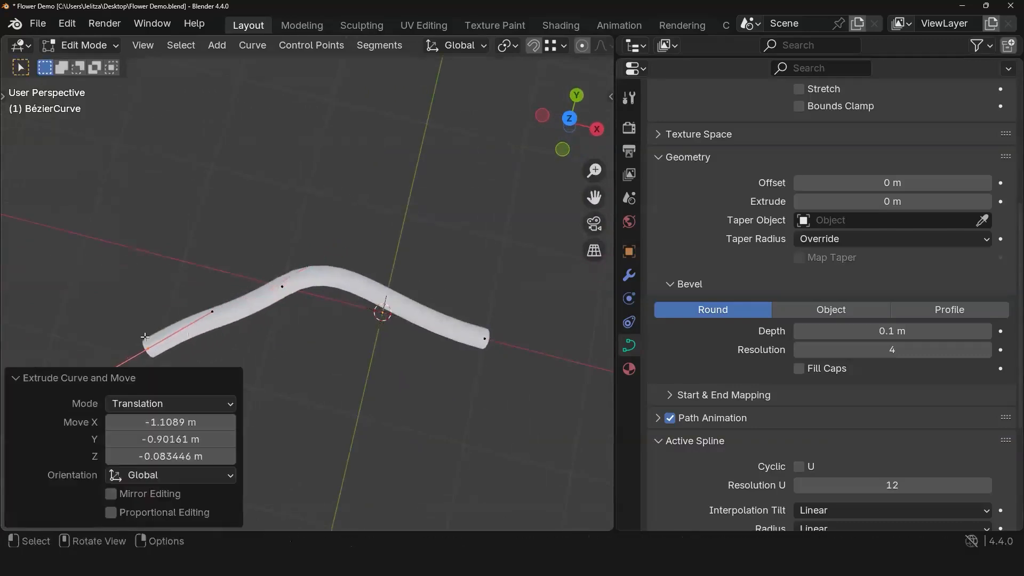
{"action": "key", "text": "r"}
{"action": "left_click", "coordinate": [149, 349]}
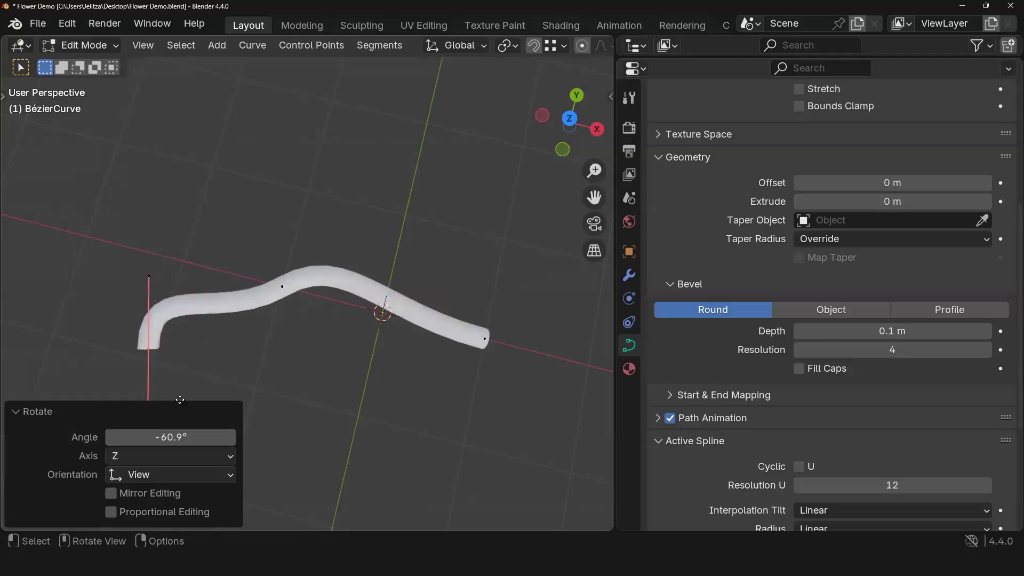
Step: Extrude two more sections from the curve's new end and rotate the last control point about -89° in the view
{"action": "key", "text": "e"}
{"action": "left_click", "coordinate": [399, 467]}
{"action": "middle_click_drag", "start_coordinate": [400, 414], "coordinate": [503, 379]}
{"action": "key", "text": "e"}
{"action": "left_click", "coordinate": [516, 401]}
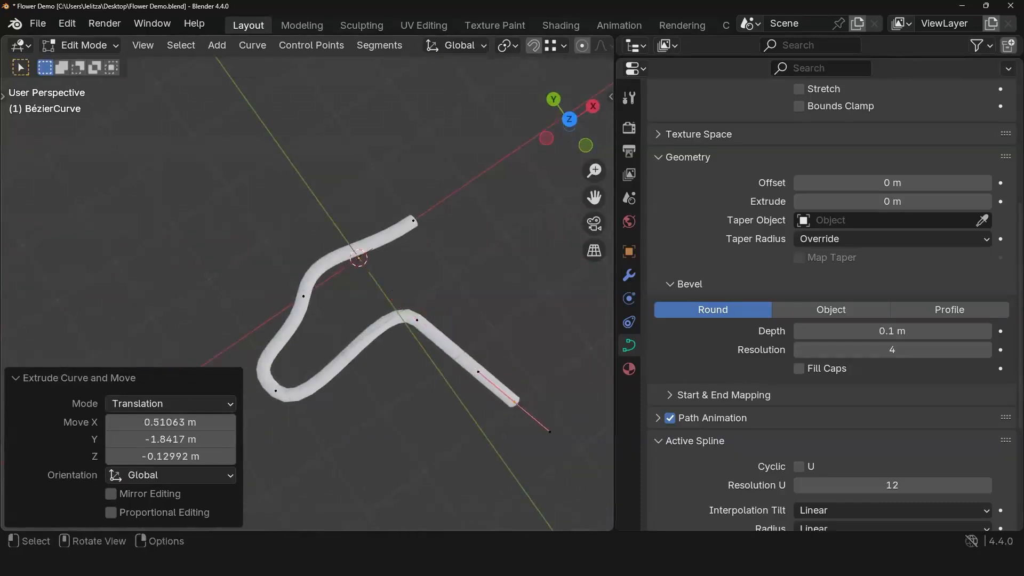
{"action": "key", "text": "r"}
{"action": "left_click", "coordinate": [530, 404]}
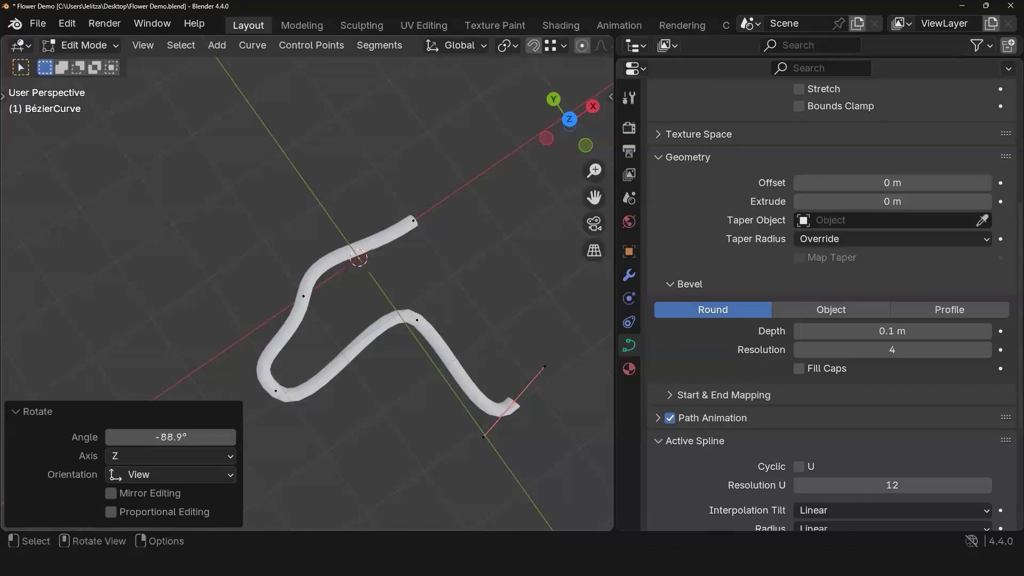
Step: Slightly rescale the last control point's handles and move its outer handle about 1.15 m, mainly along negative Y
{"action": "key", "text": "s"}
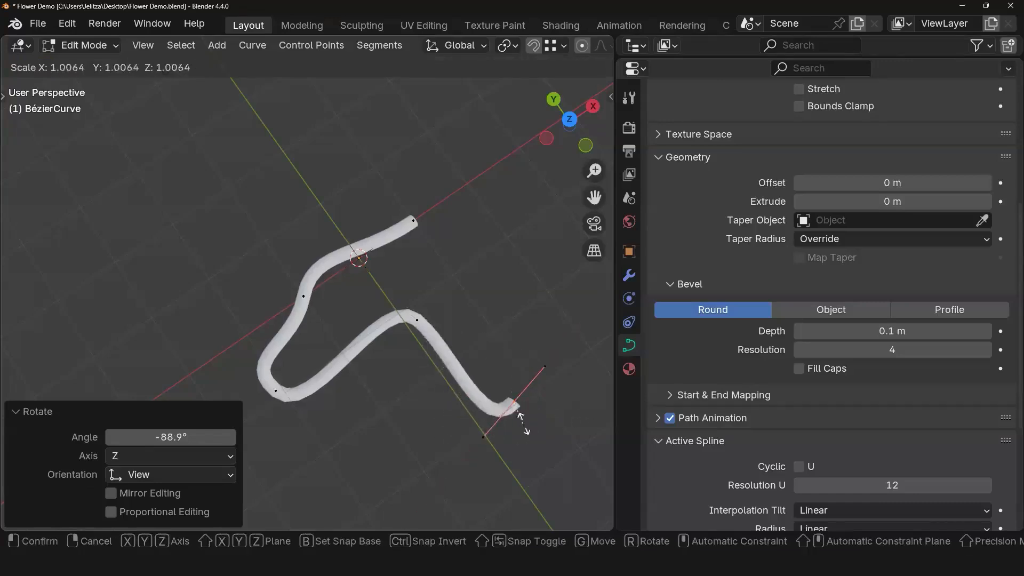
{"action": "left_click", "coordinate": [533, 352]}
{"action": "left_click", "coordinate": [546, 366]}
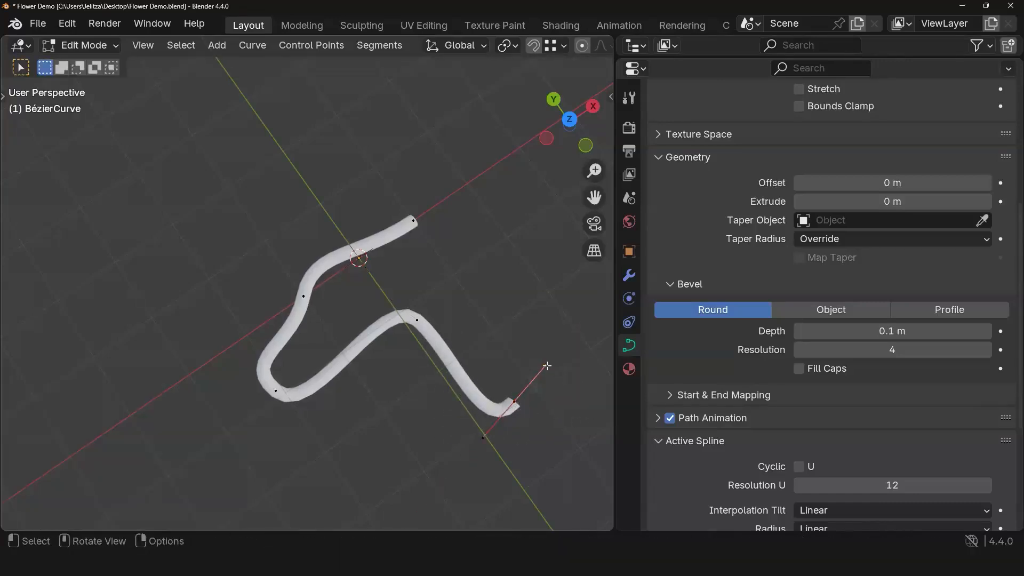
{"action": "key", "text": "g"}
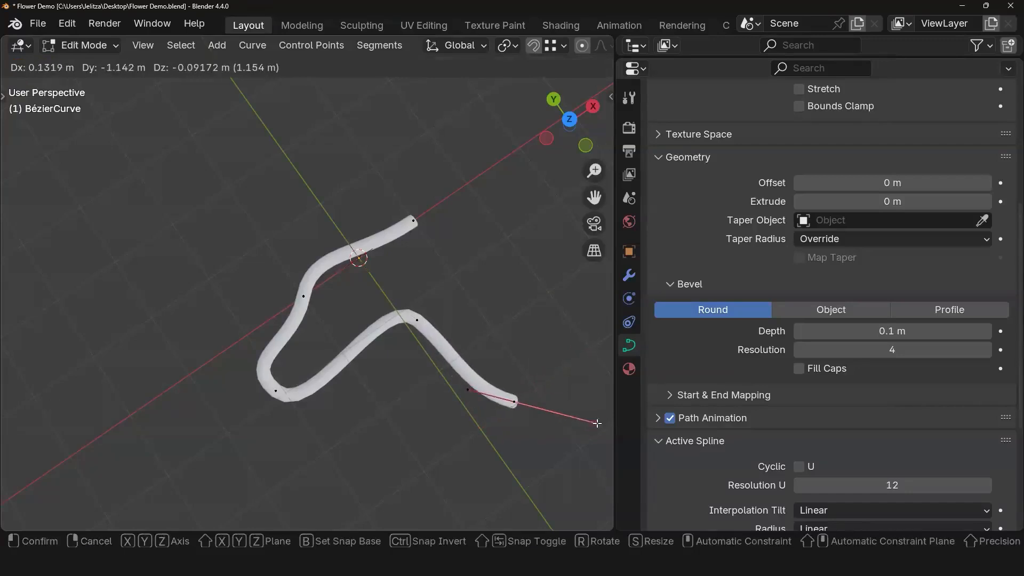
{"action": "left_click", "coordinate": [596, 423]}
{"action": "middle_click_drag", "start_coordinate": [398, 300], "coordinate": [283, 353]}
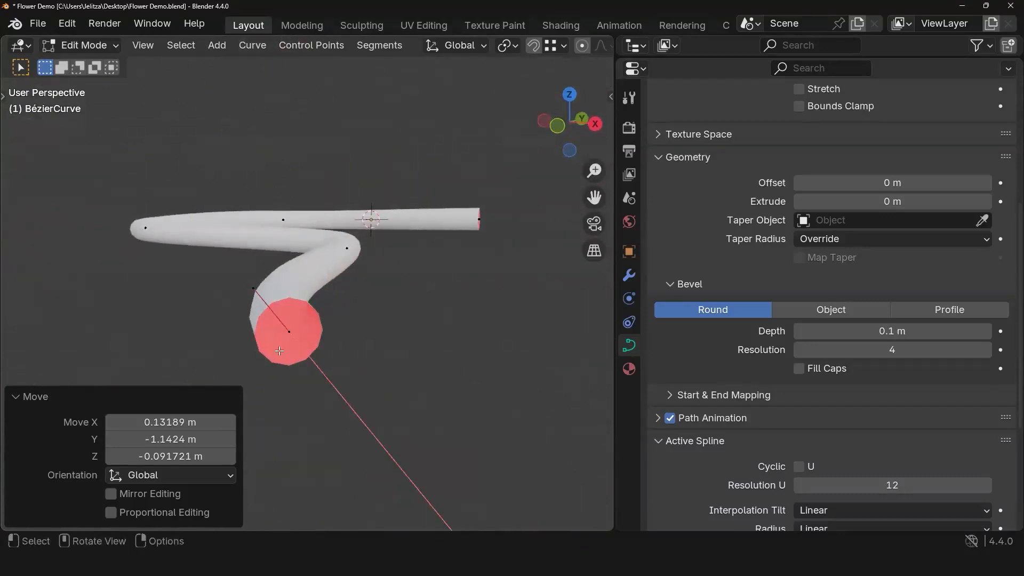
{"action": "middle_click_drag", "start_coordinate": [351, 315], "coordinate": [333, 292]}
Step: Return to Object Mode and convert the beveled curve to a mesh
{"action": "key", "text": "Tab"}
{"action": "scroll", "coordinate": [400, 360], "scroll_direction": "up", "scroll_amount": 4}
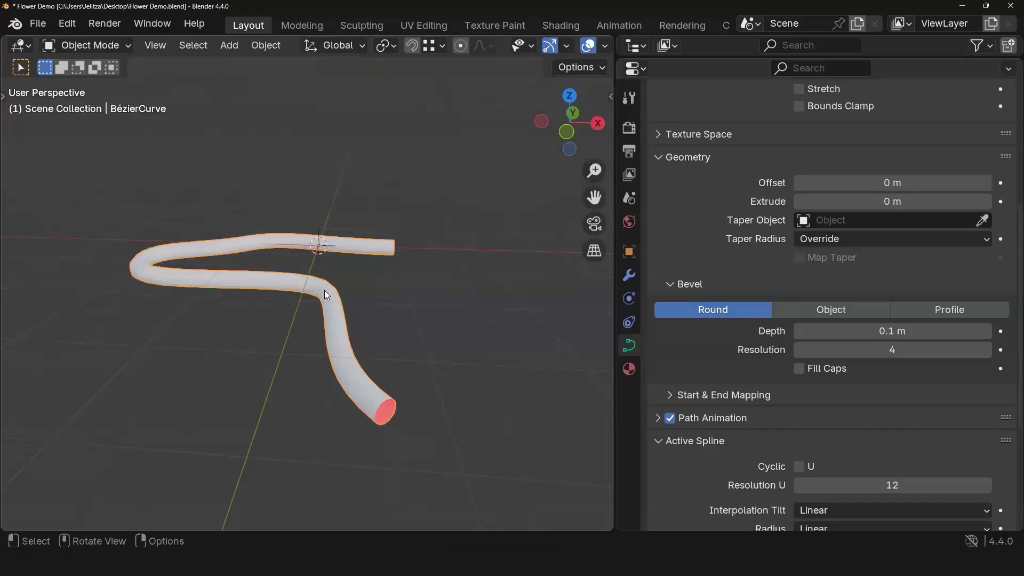
{"action": "right_click", "coordinate": [324, 290]}
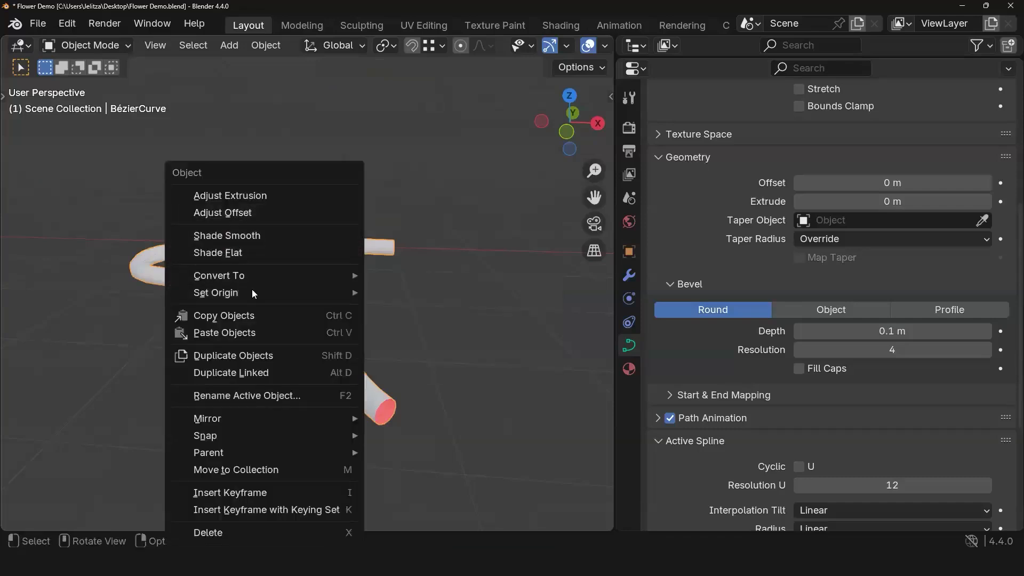
{"action": "mouse_move", "coordinate": [253, 275]}
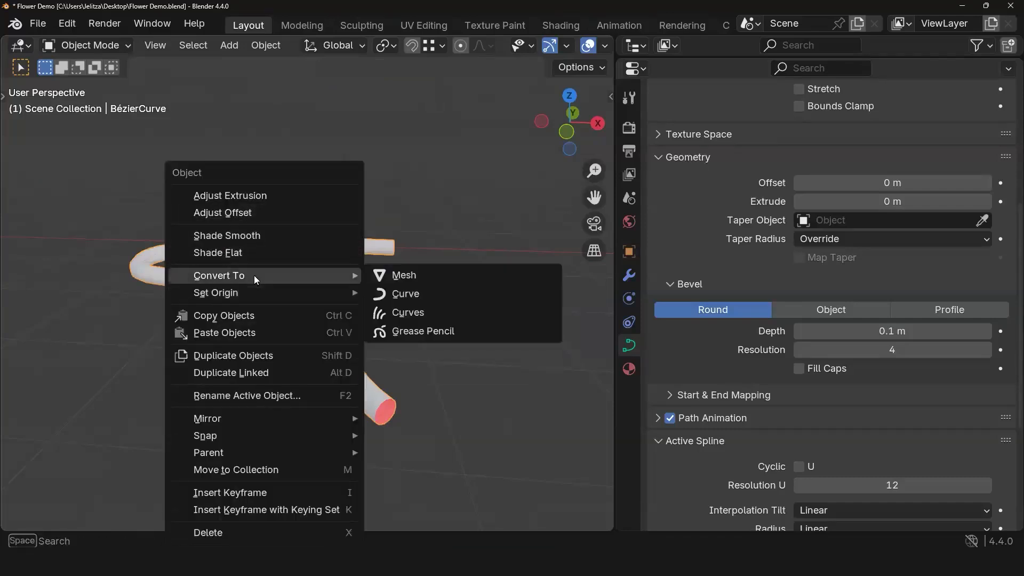
{"action": "left_click", "coordinate": [419, 279]}
{"action": "middle_click_drag", "start_coordinate": [337, 318], "coordinate": [377, 107]}
Step: Switch to the UV Editing workspace and leave local view to show the converted tube mesh
{"action": "left_click", "coordinate": [406, 24]}
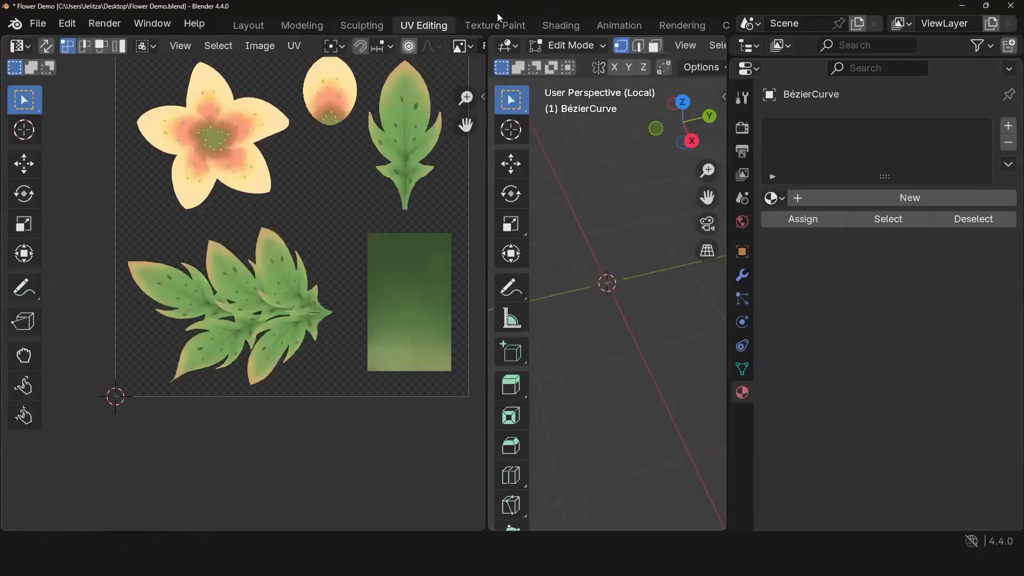
{"action": "middle_click_drag", "start_coordinate": [628, 253], "coordinate": [620, 265]}
{"action": "key", "text": "KP_Divide"}
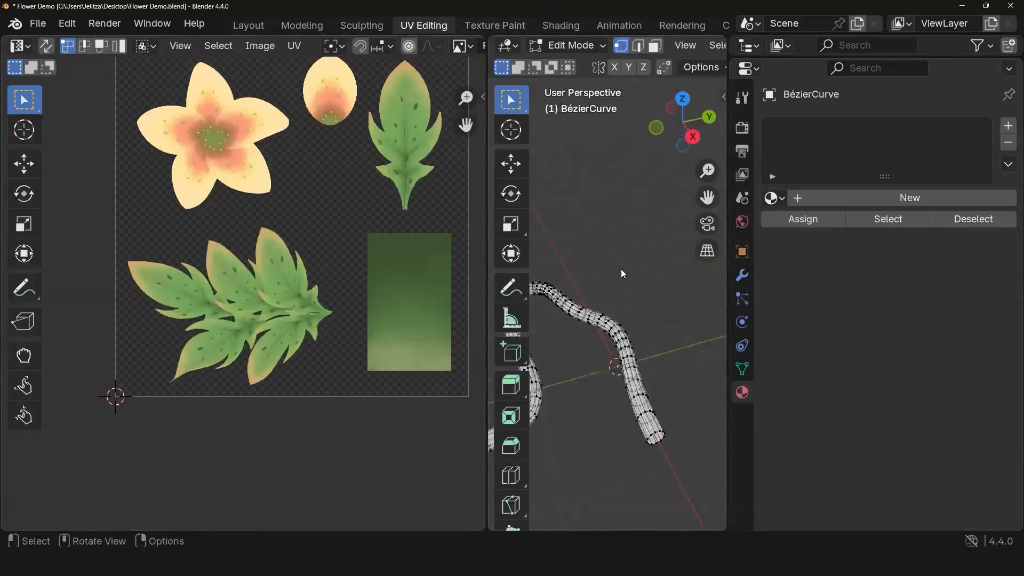
{"action": "middle_click_drag", "start_coordinate": [696, 269], "coordinate": [618, 367]}
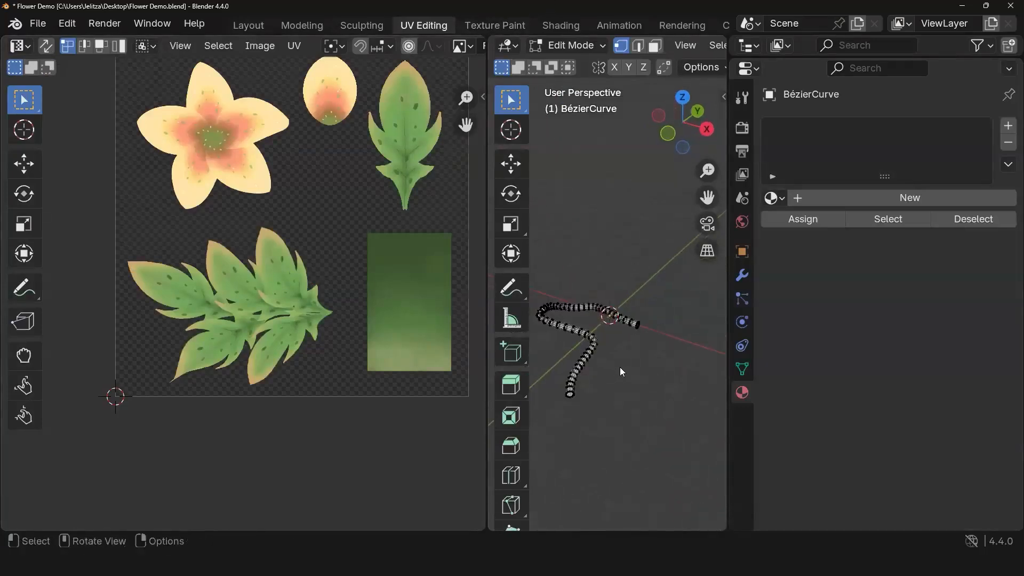
Step: Select the entire tube mesh to examine its UV layout, and return to the Layout workspace
{"action": "key", "text": "a"}
{"action": "scroll", "coordinate": [320, 257], "scroll_direction": "up", "scroll_amount": 8}
{"action": "middle_click_drag", "start_coordinate": [336, 322], "coordinate": [179, 527], "text": "shift"}
{"action": "scroll", "coordinate": [357, 252], "scroll_direction": "up", "scroll_amount": 5}
{"action": "middle_click_drag", "start_coordinate": [371, 162], "coordinate": [267, 323]}
{"action": "scroll", "coordinate": [285, 283], "scroll_direction": "down", "scroll_amount": 3}
{"action": "middle_click_drag", "start_coordinate": [306, 151], "coordinate": [288, 204], "text": "shift"}
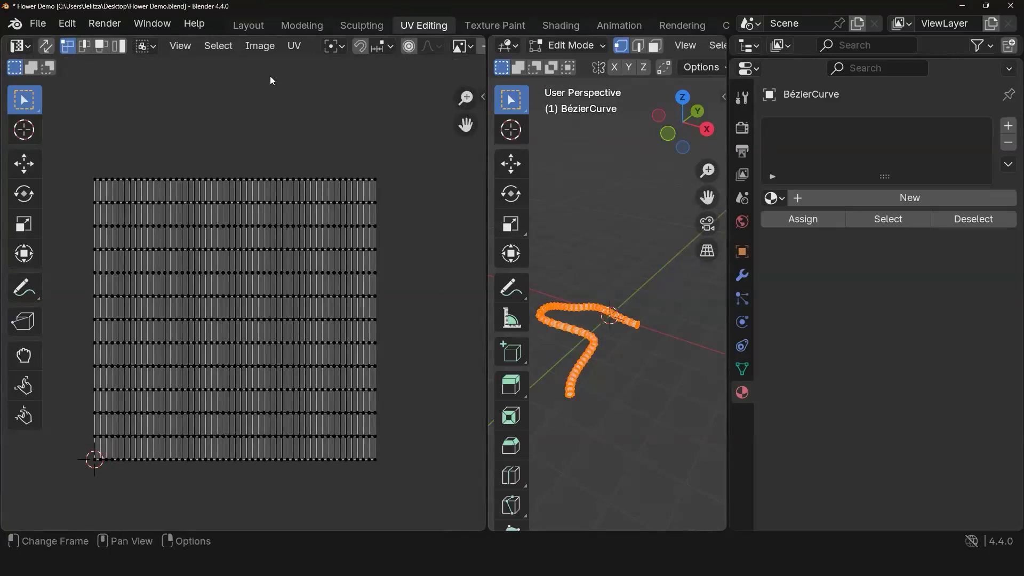
{"action": "left_click", "coordinate": [254, 30]}
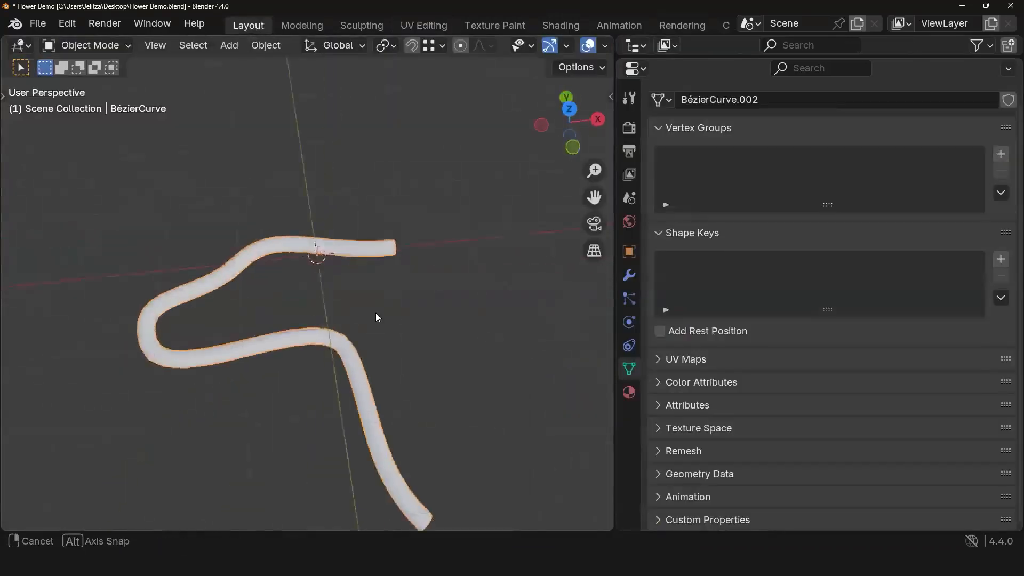